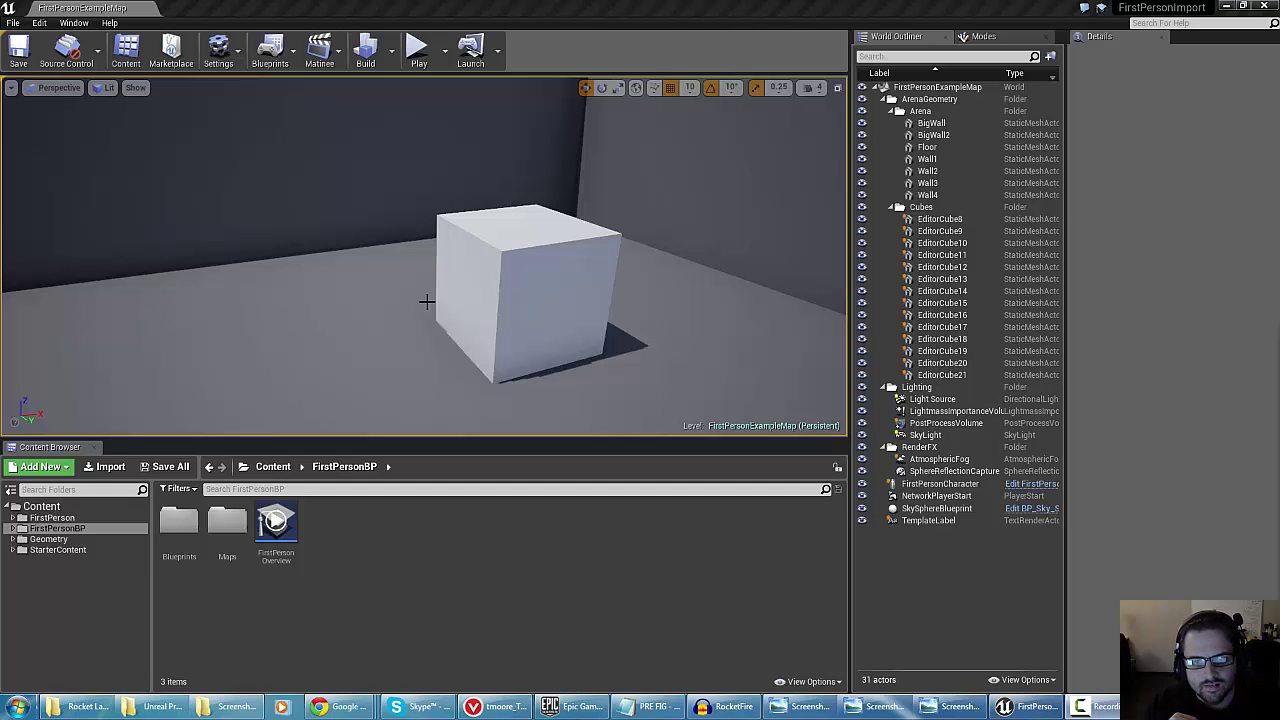
Enlarge the level viewport by shrinking the Content Browser and the World Outliner
right_drag(321, 313, 313, 319)
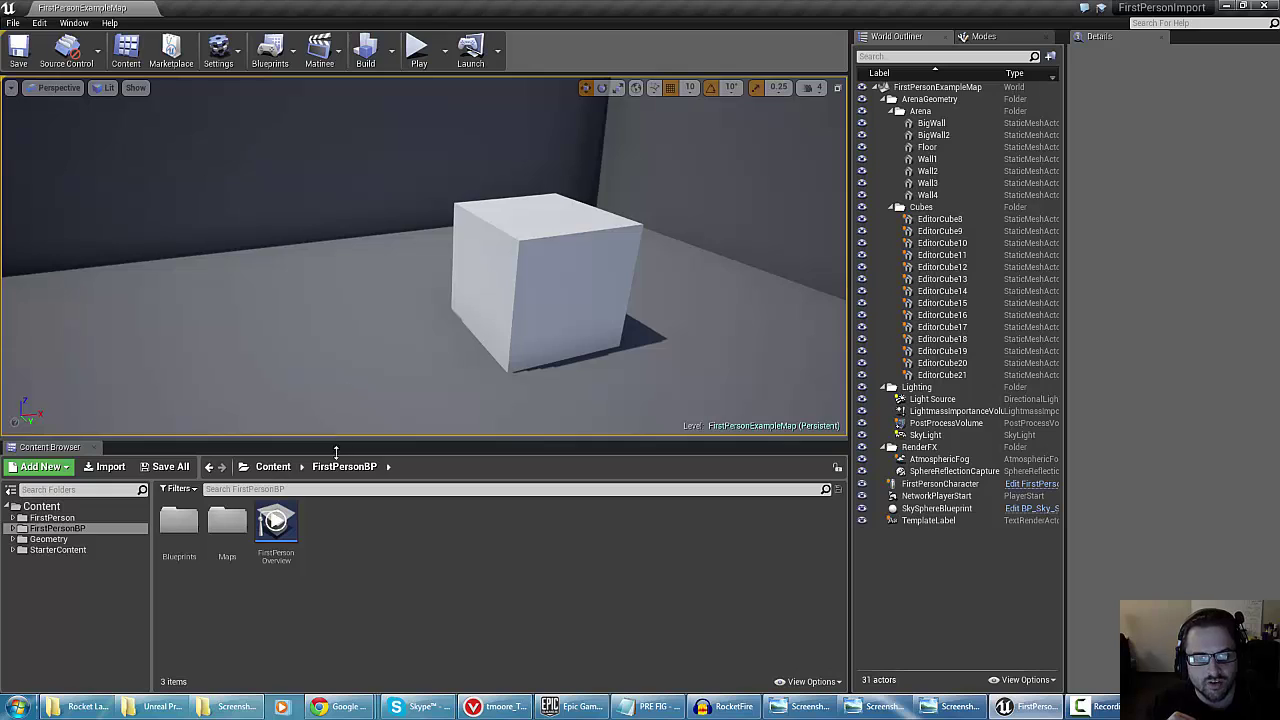
drag(340, 450, 340, 488)
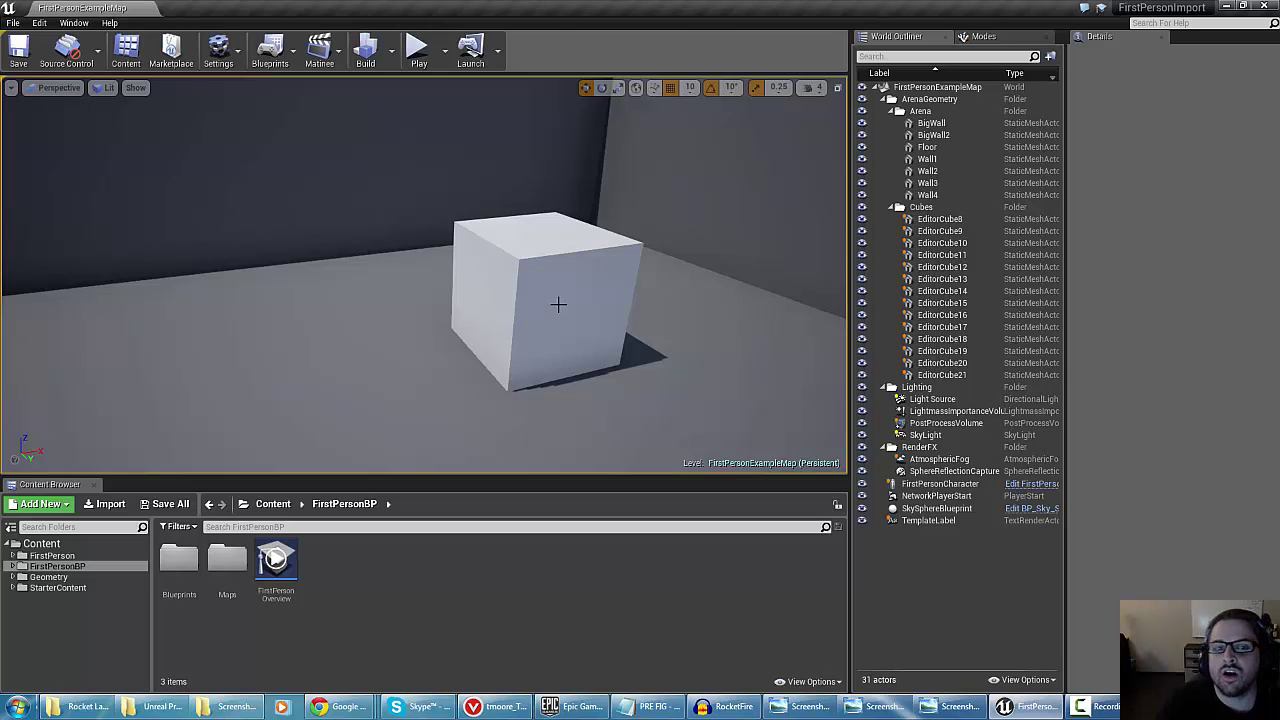
right_drag(278, 222, 271, 274)
key(w)
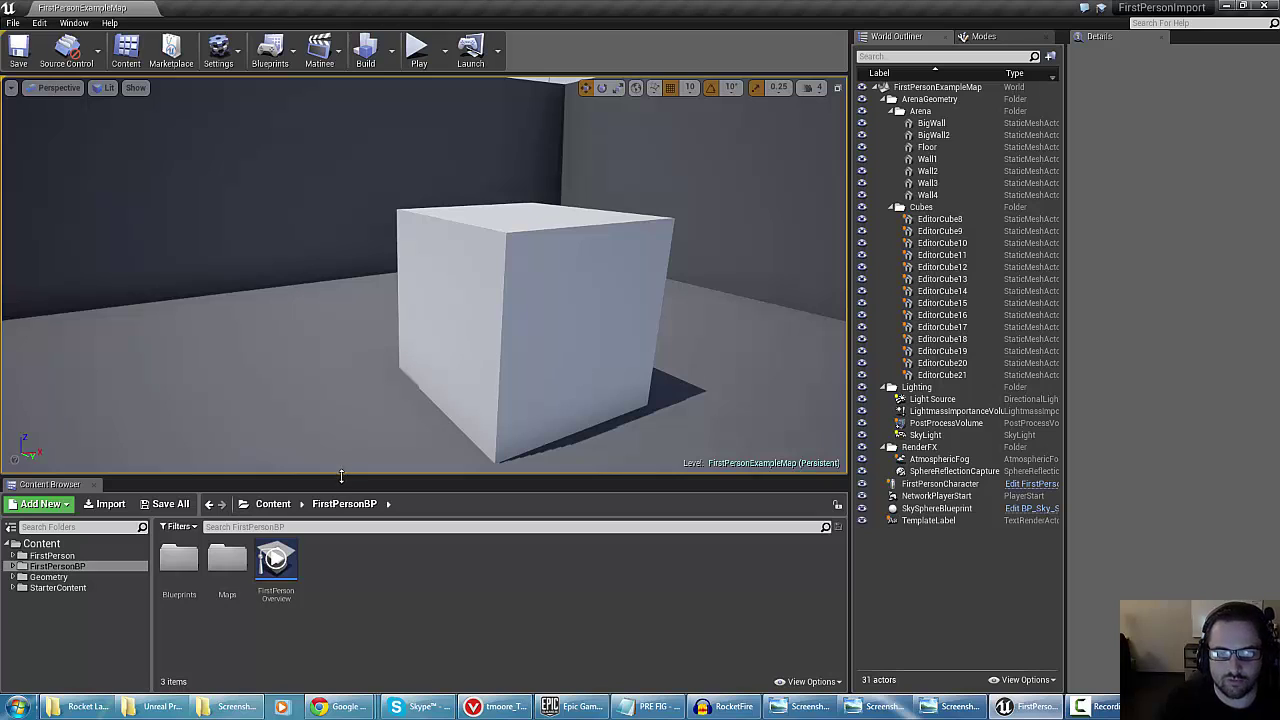
drag(850, 303, 856, 303)
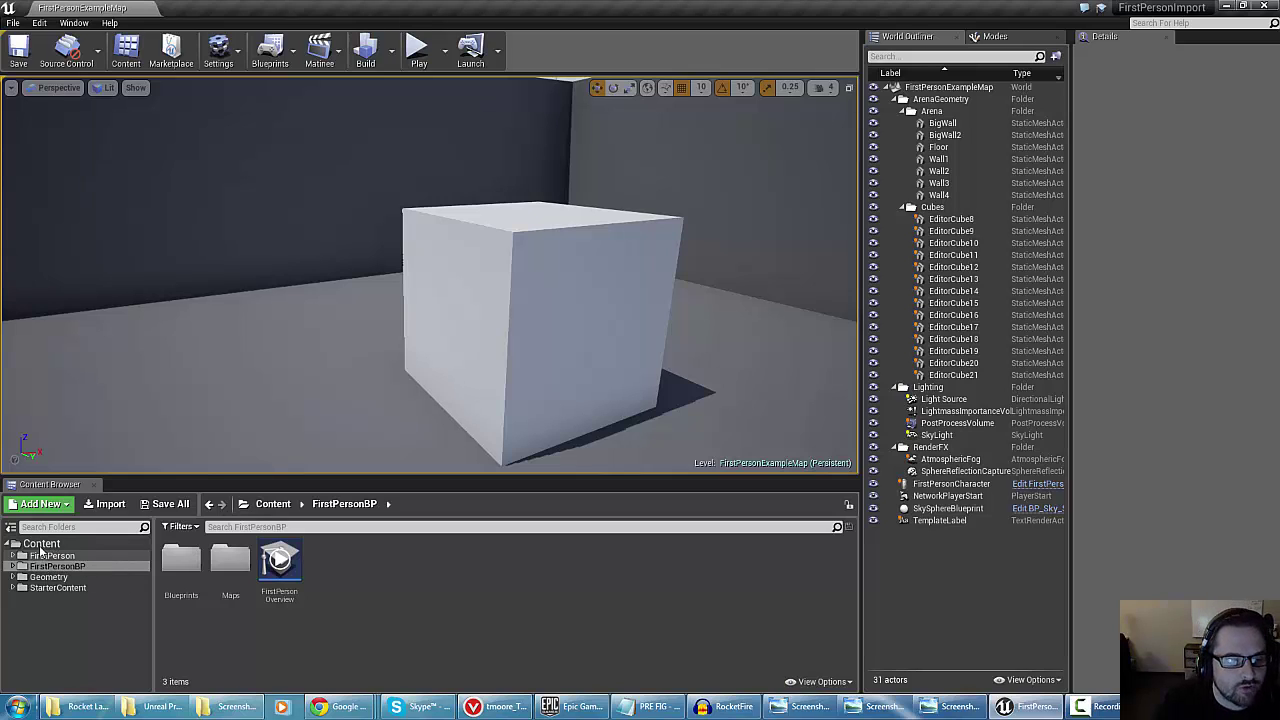
Create a folder named Weapons and move it directly under the Content folder
right_click(36, 596)
mouse_move(79, 414)
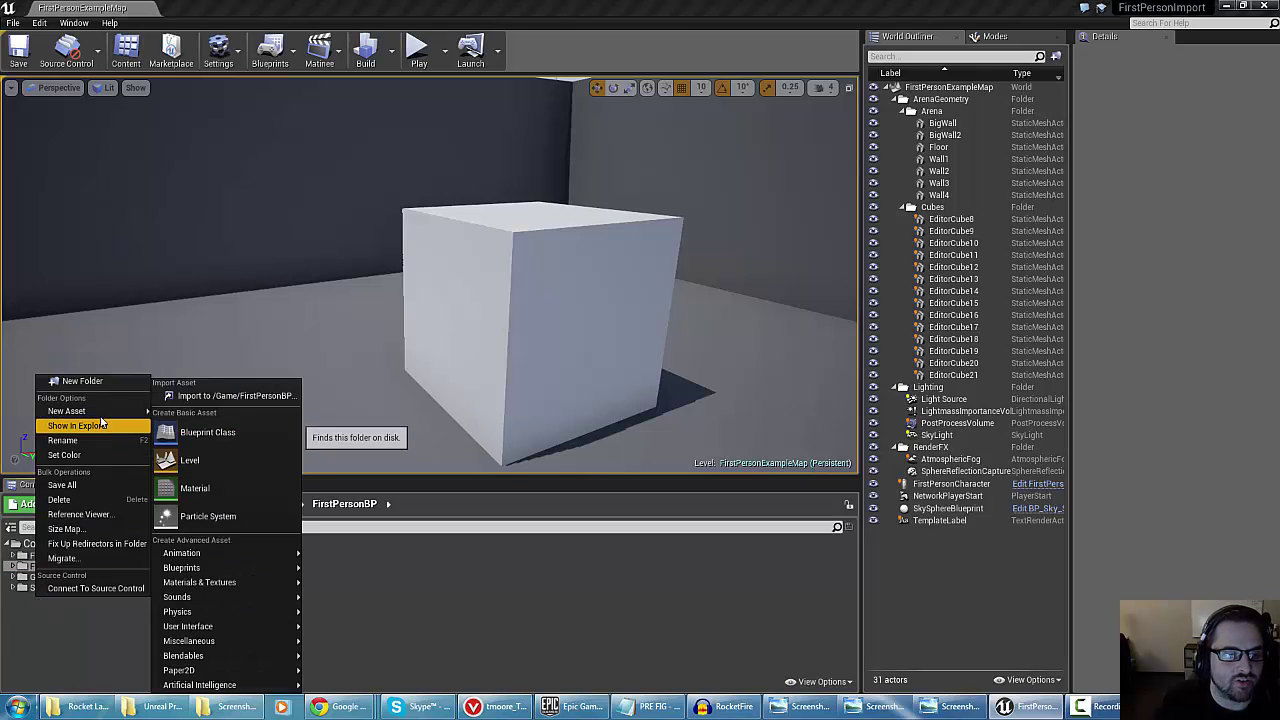
click(82, 385)
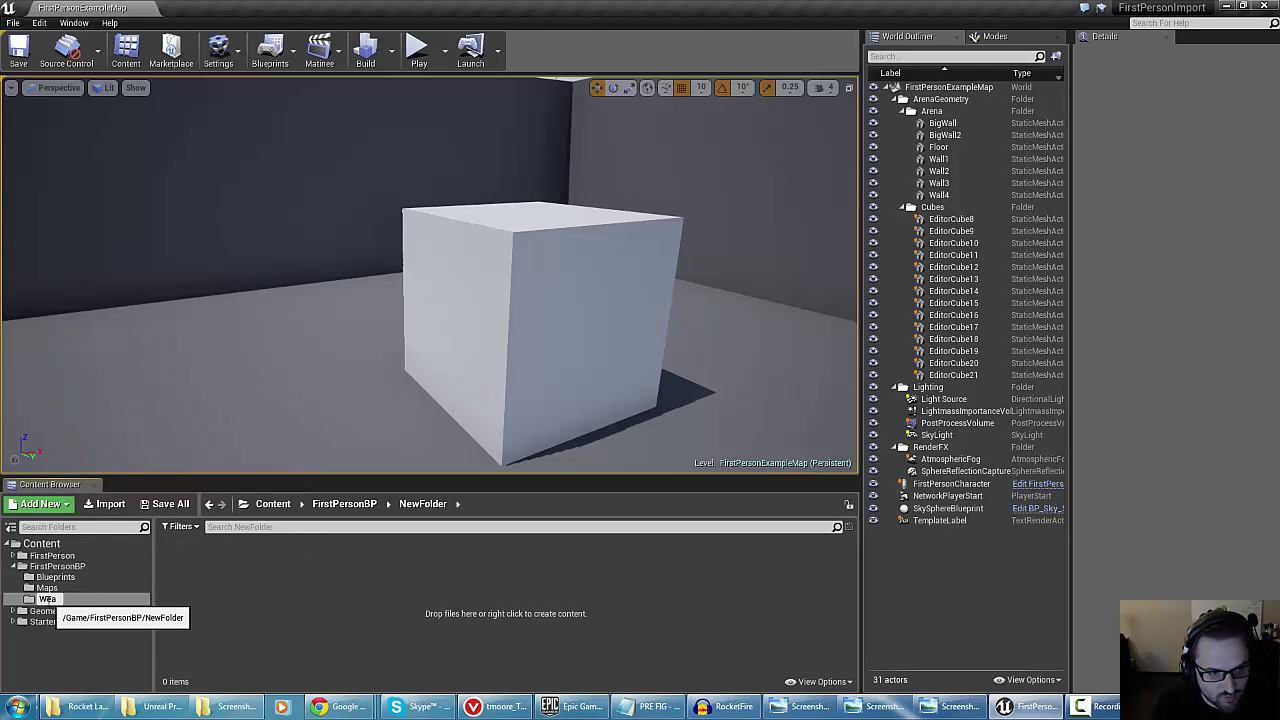
key(Return)
drag(40, 600, 30, 659)
drag(40, 598, 33, 550)
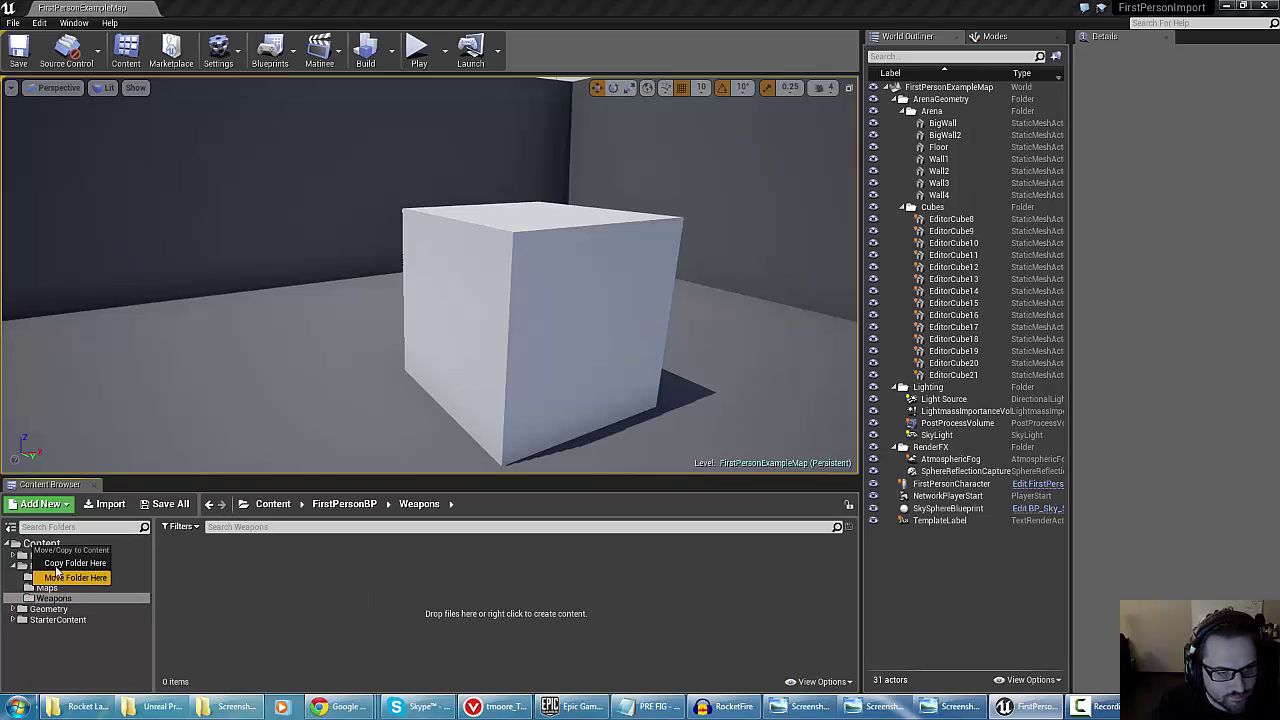
click(65, 578)
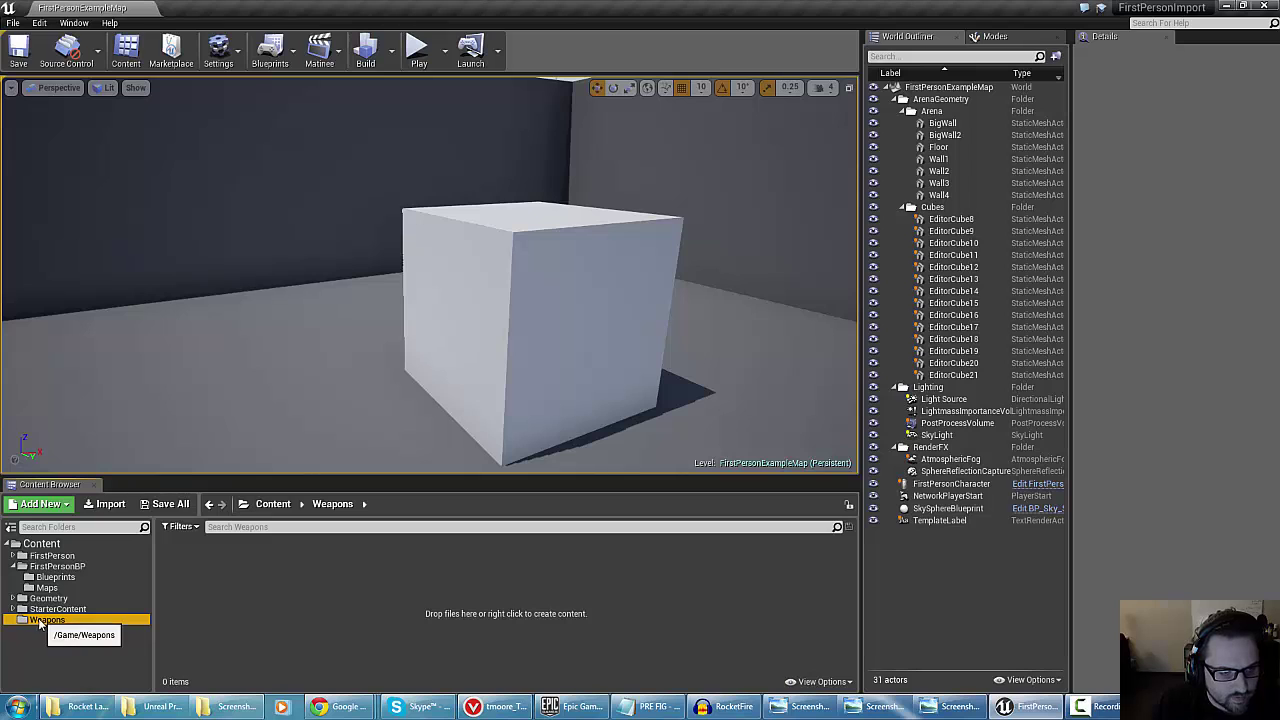
Import Explosion, RocketFire, RocketLauncher.fbx and RocketProjectile.fbx from the desktop's Rocket Launcher folder into the Weapons folder
right_click(197, 568)
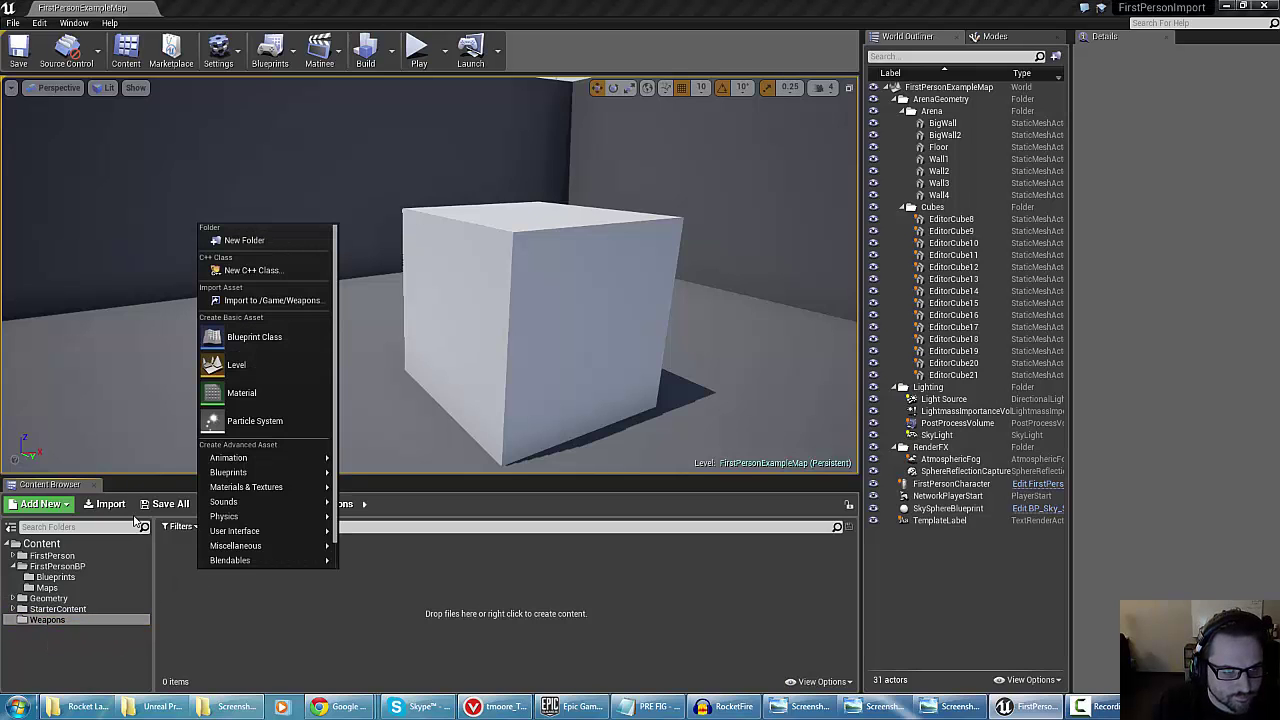
click(105, 504)
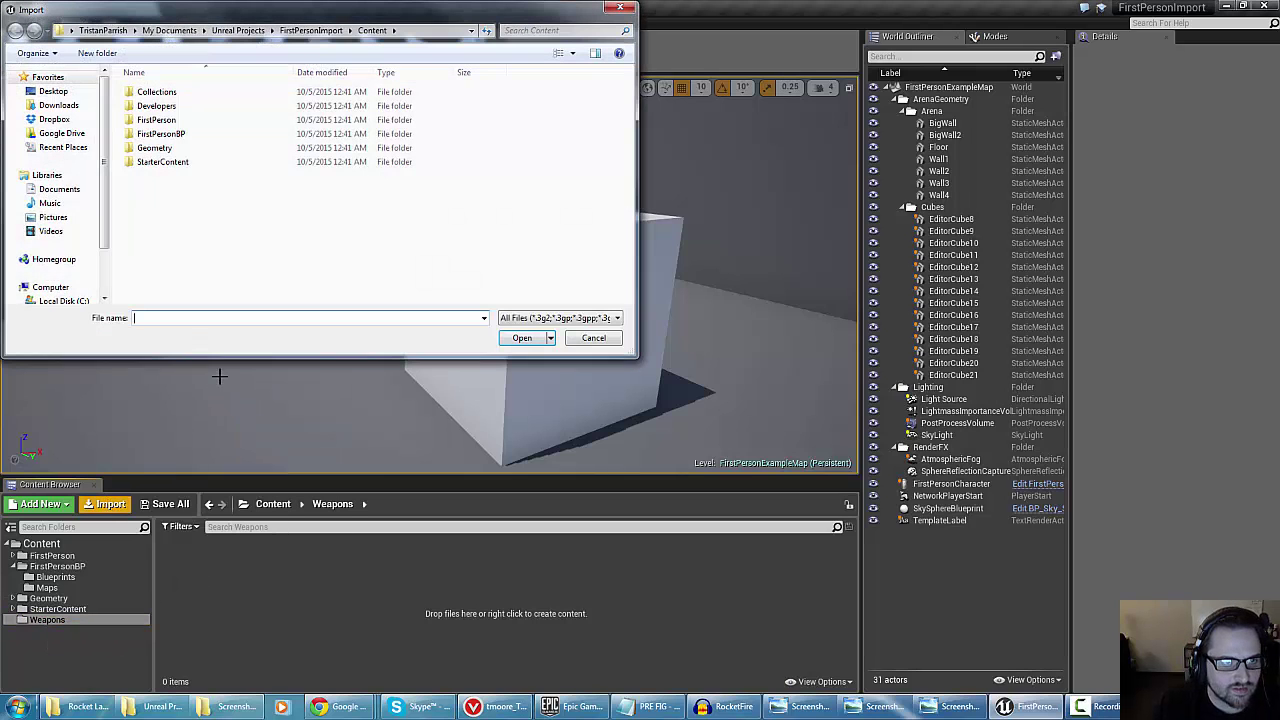
click(53, 91)
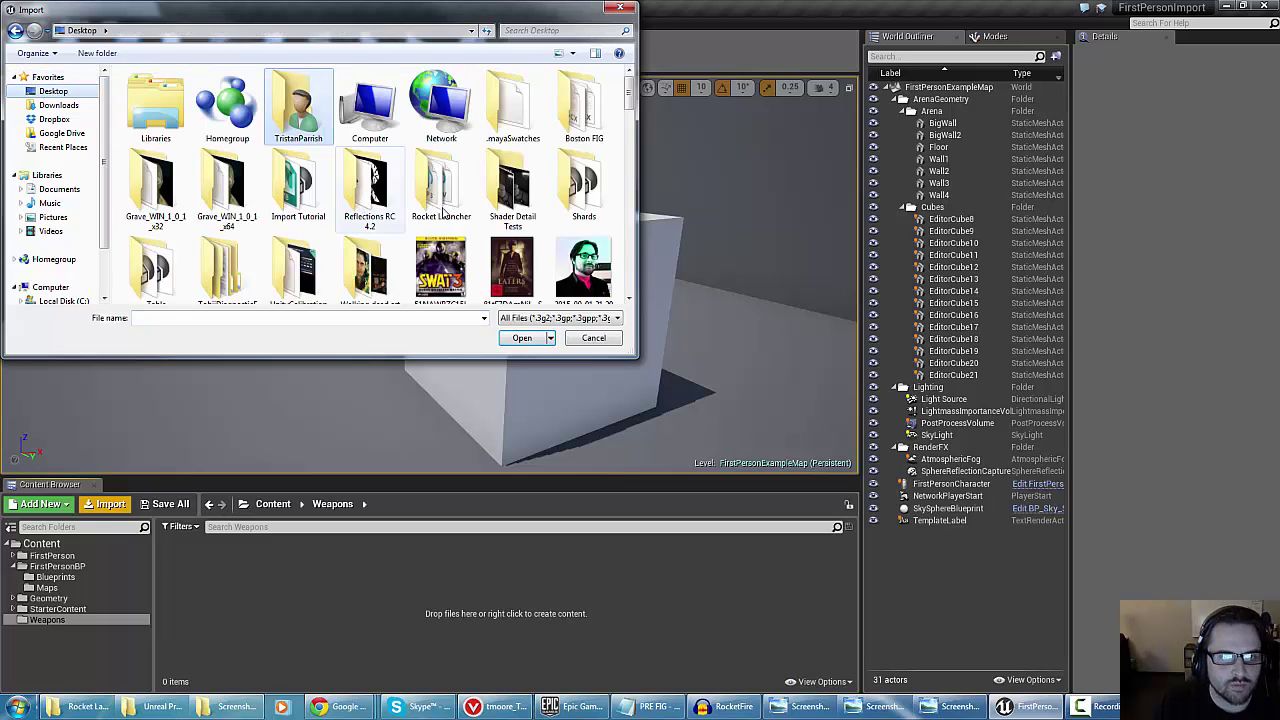
double_click(432, 193)
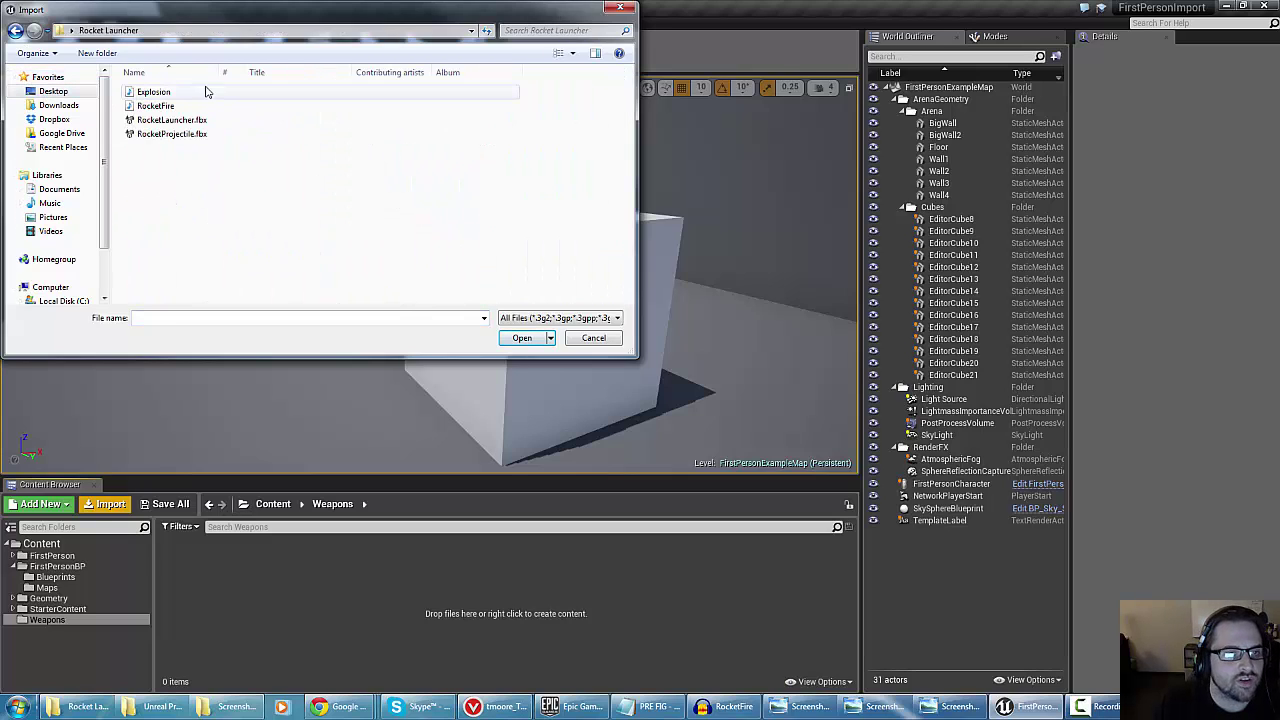
click(153, 97)
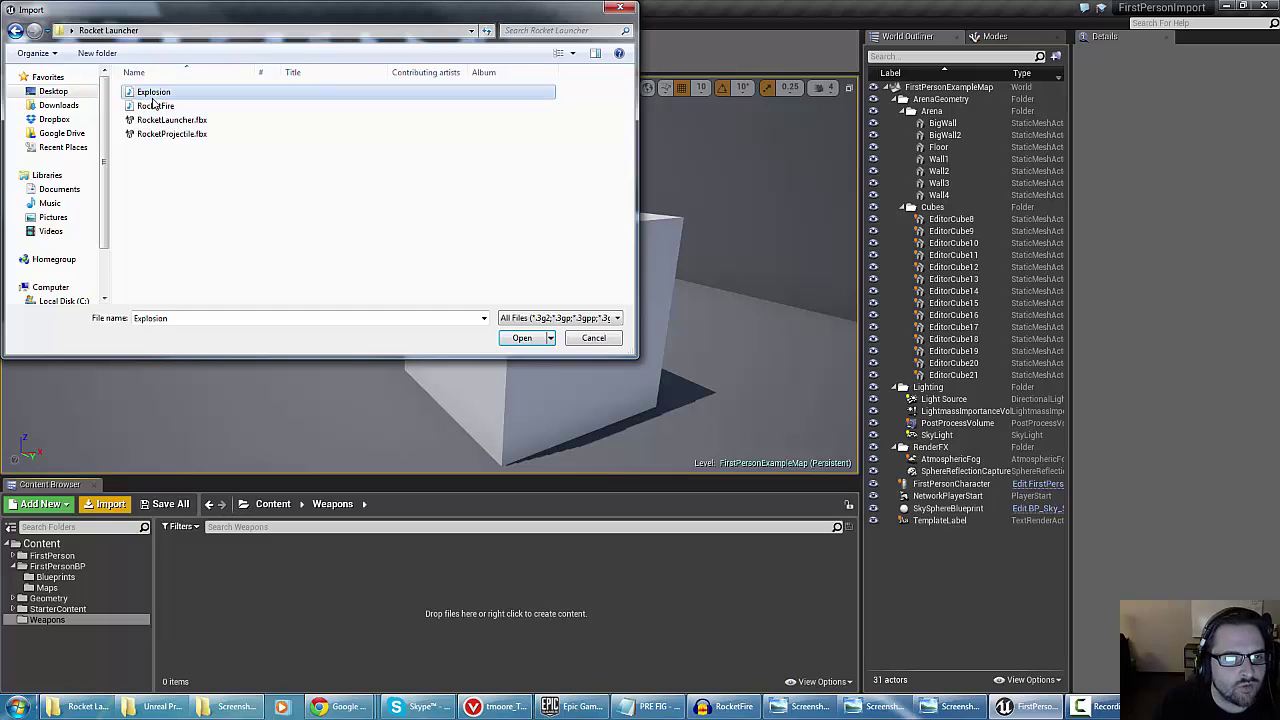
click(152, 106)
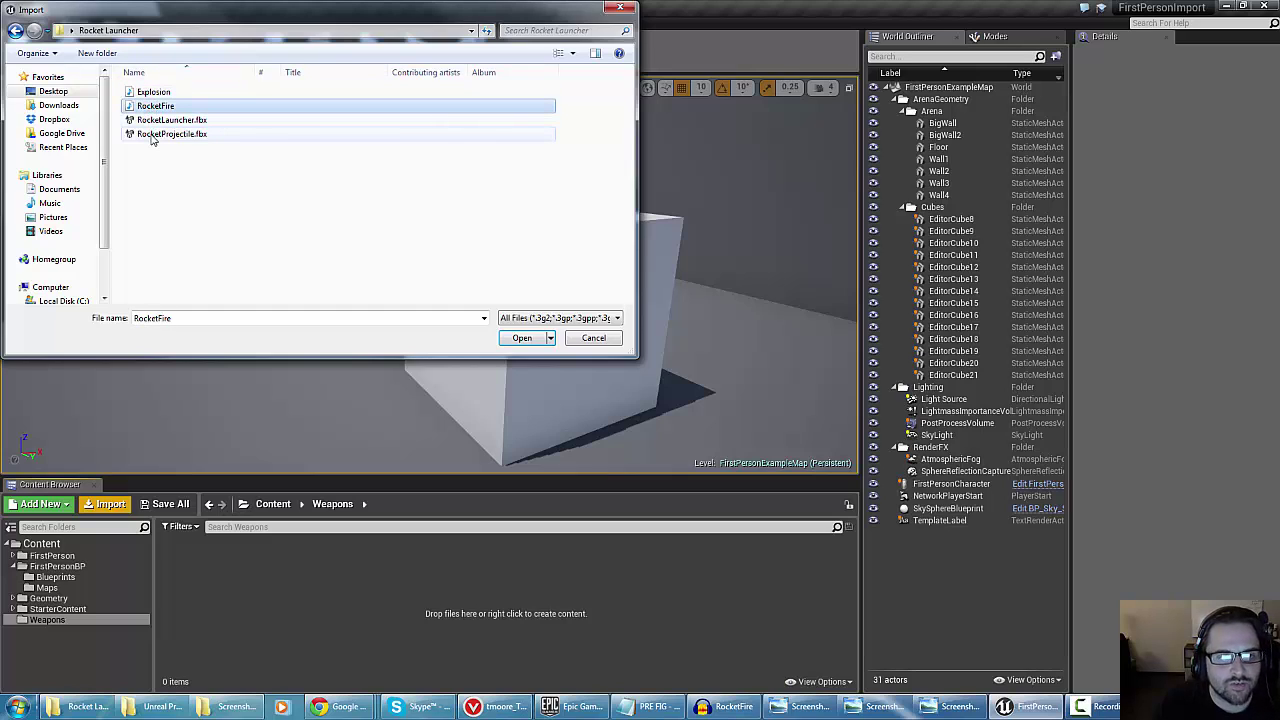
click(145, 92)
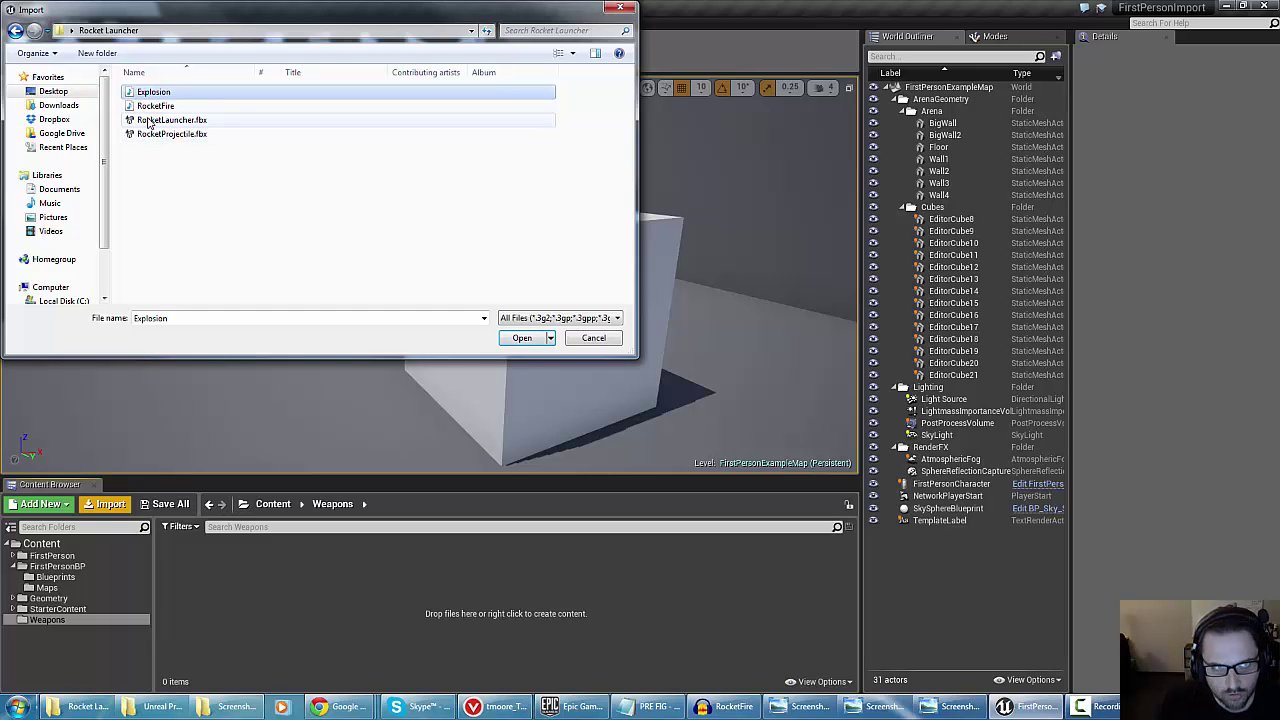
shift+click(160, 135)
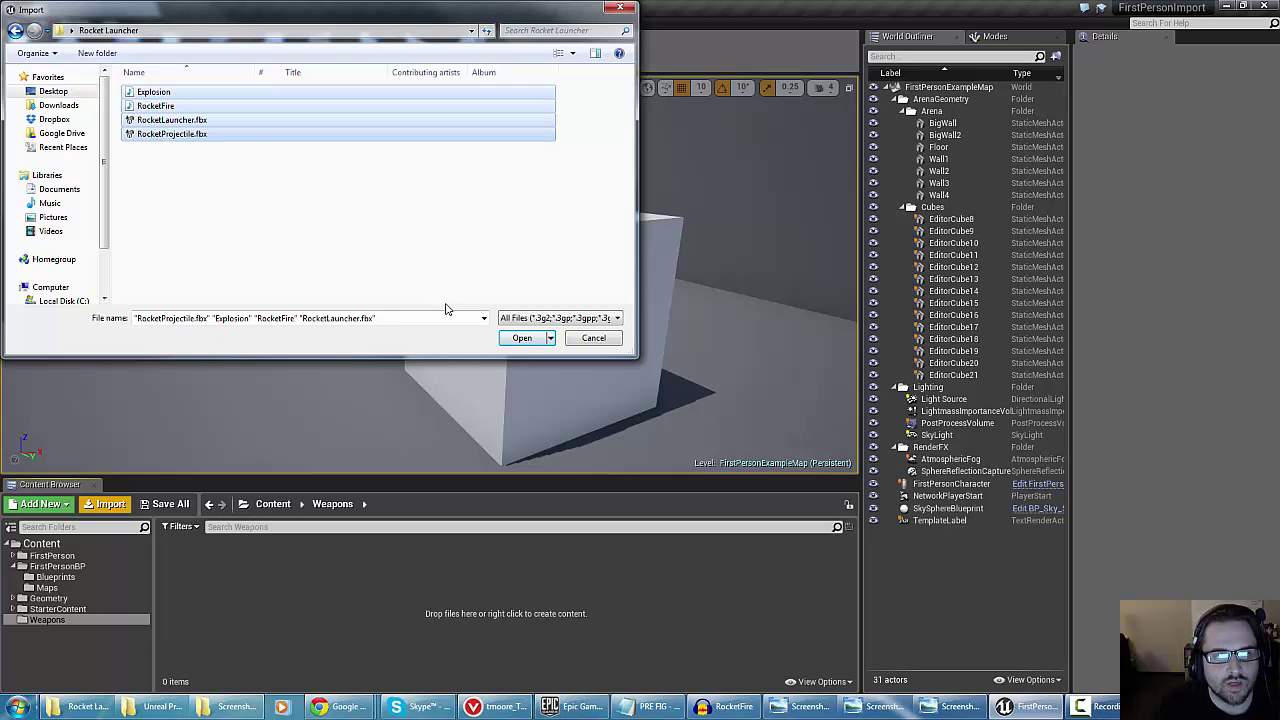
click(521, 338)
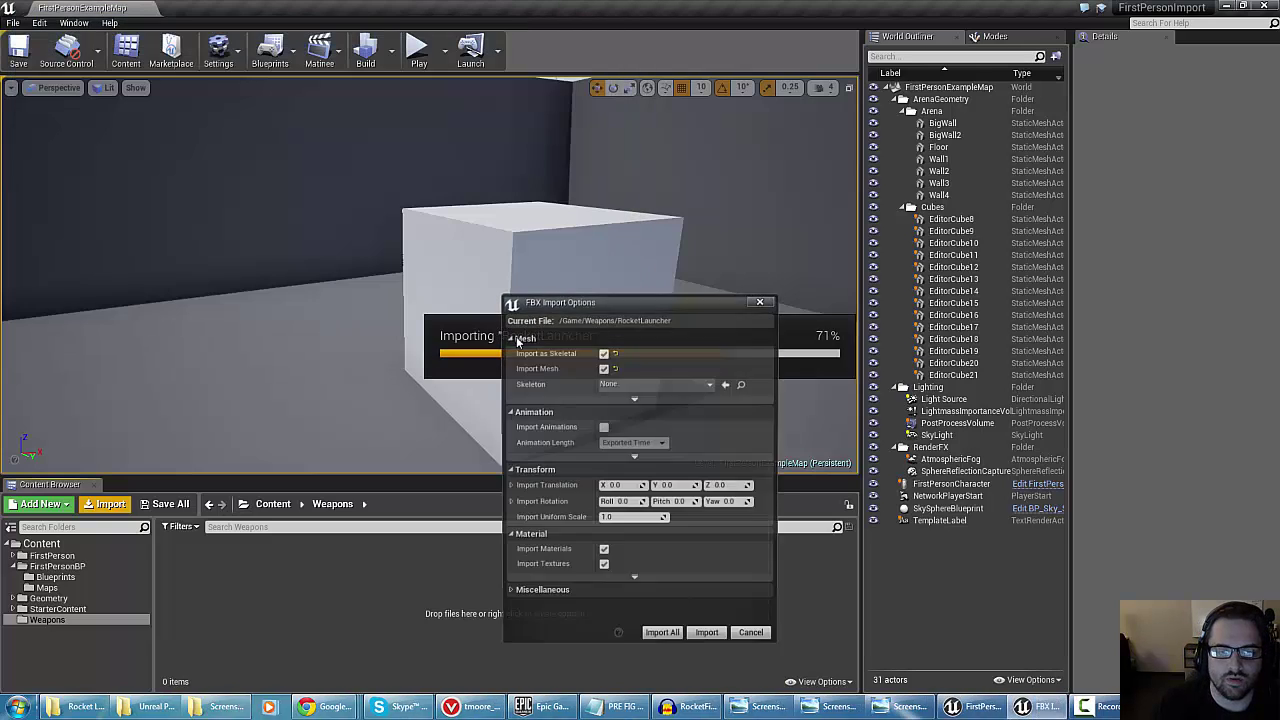
Import RocketLauncher as a skeletal mesh with Import Animations and Use Default Sample Rate enabled
drag(575, 302, 350, 152)
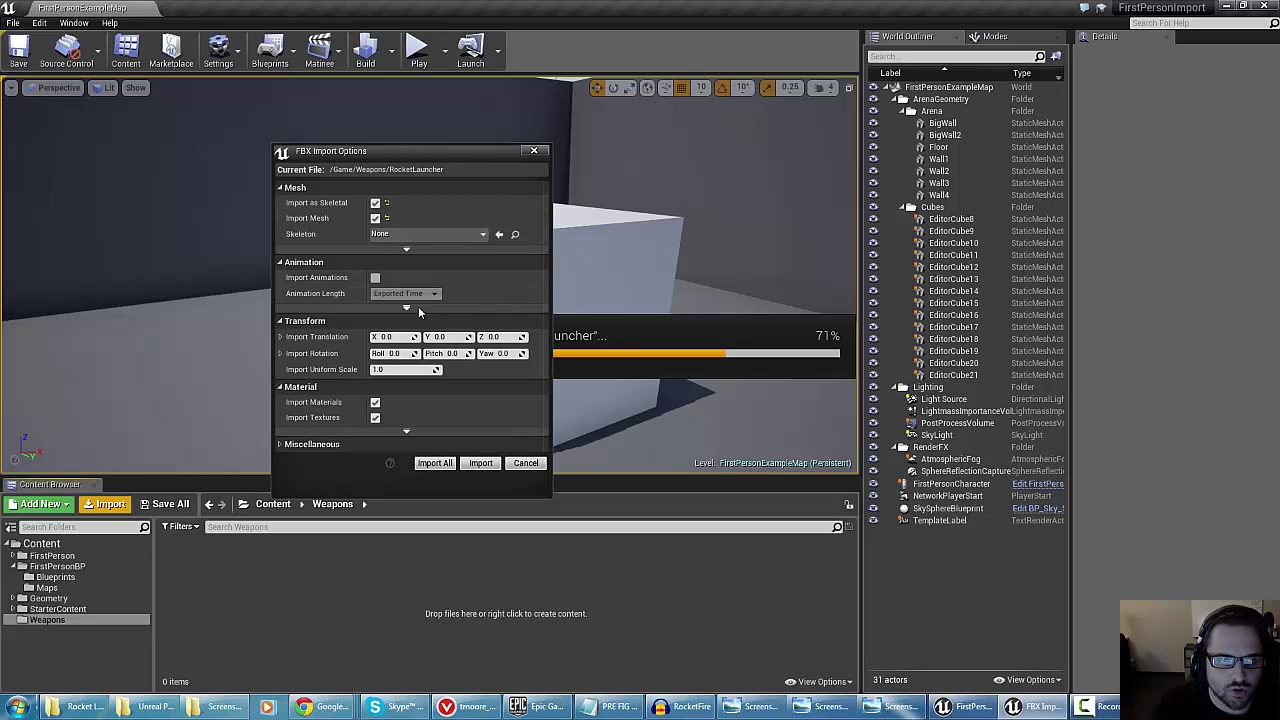
click(376, 277)
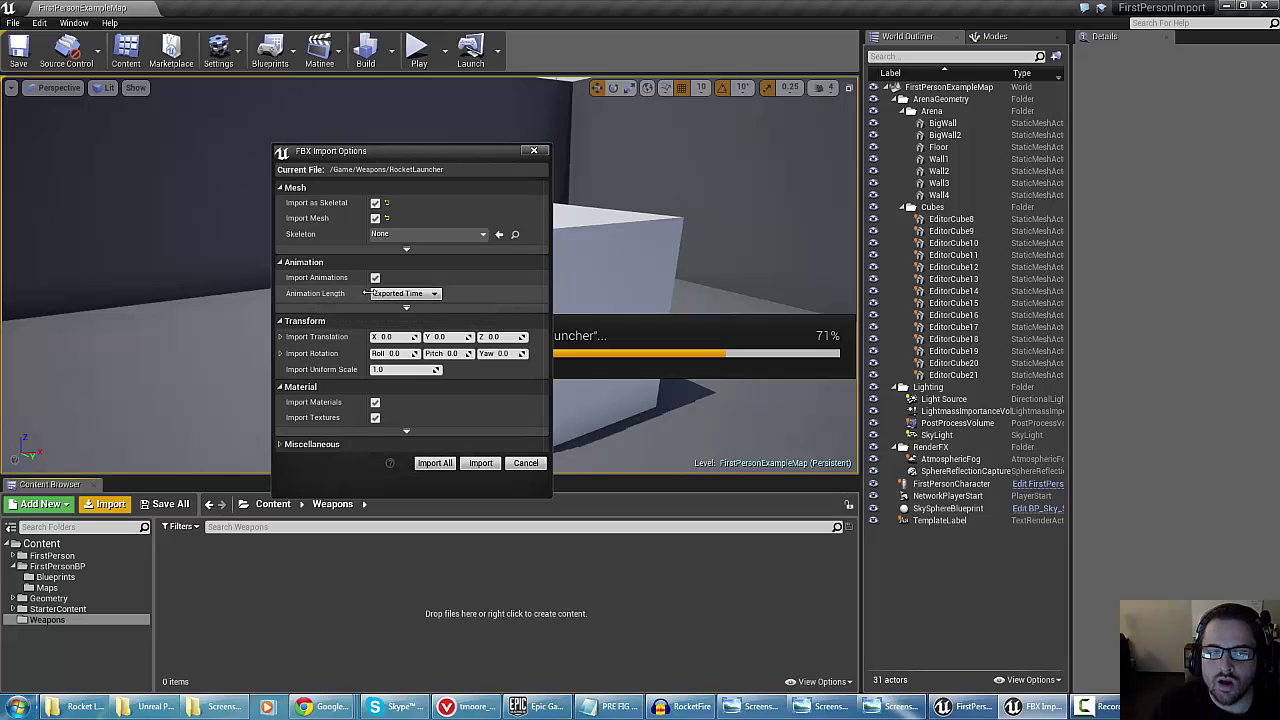
click(406, 307)
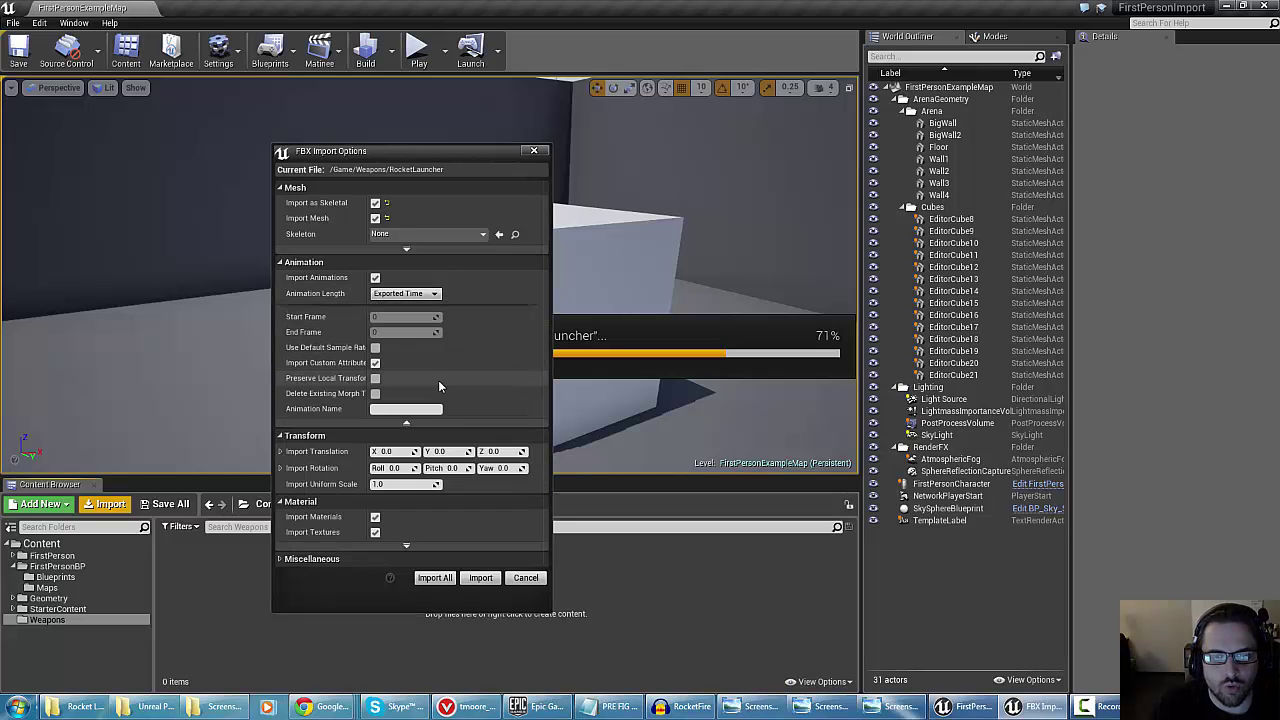
drag(389, 348, 425, 348)
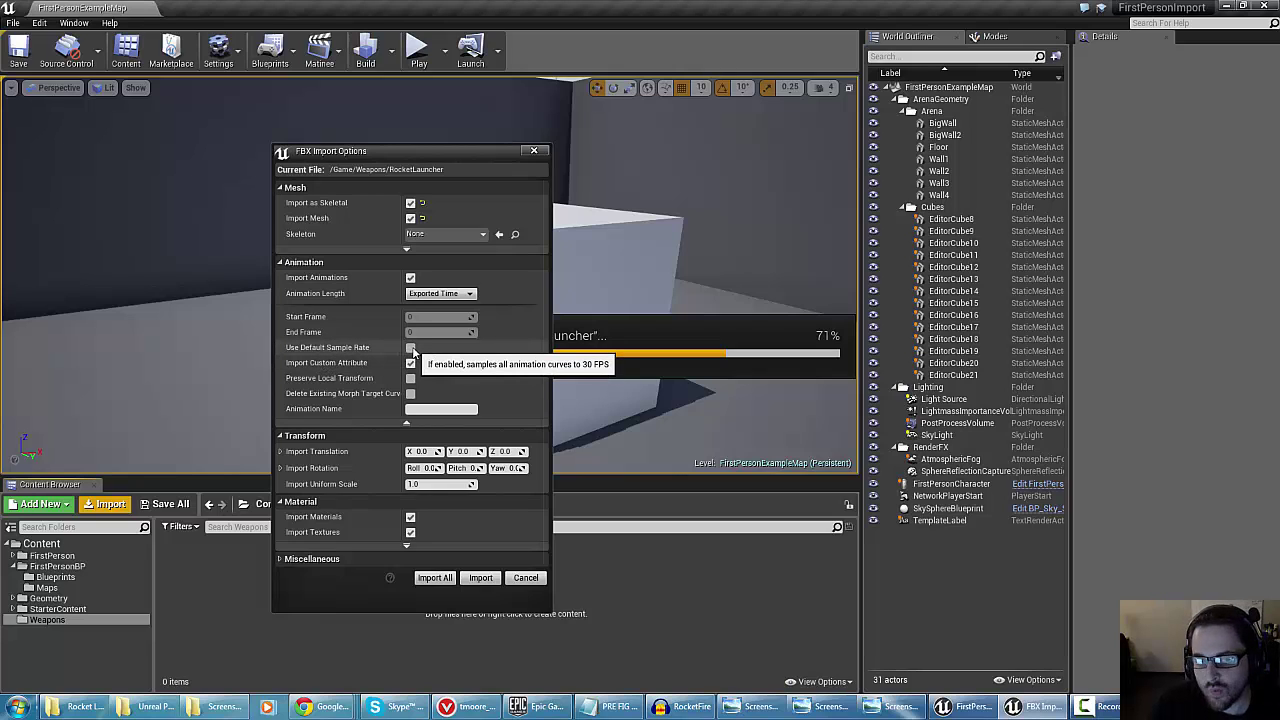
click(410, 348)
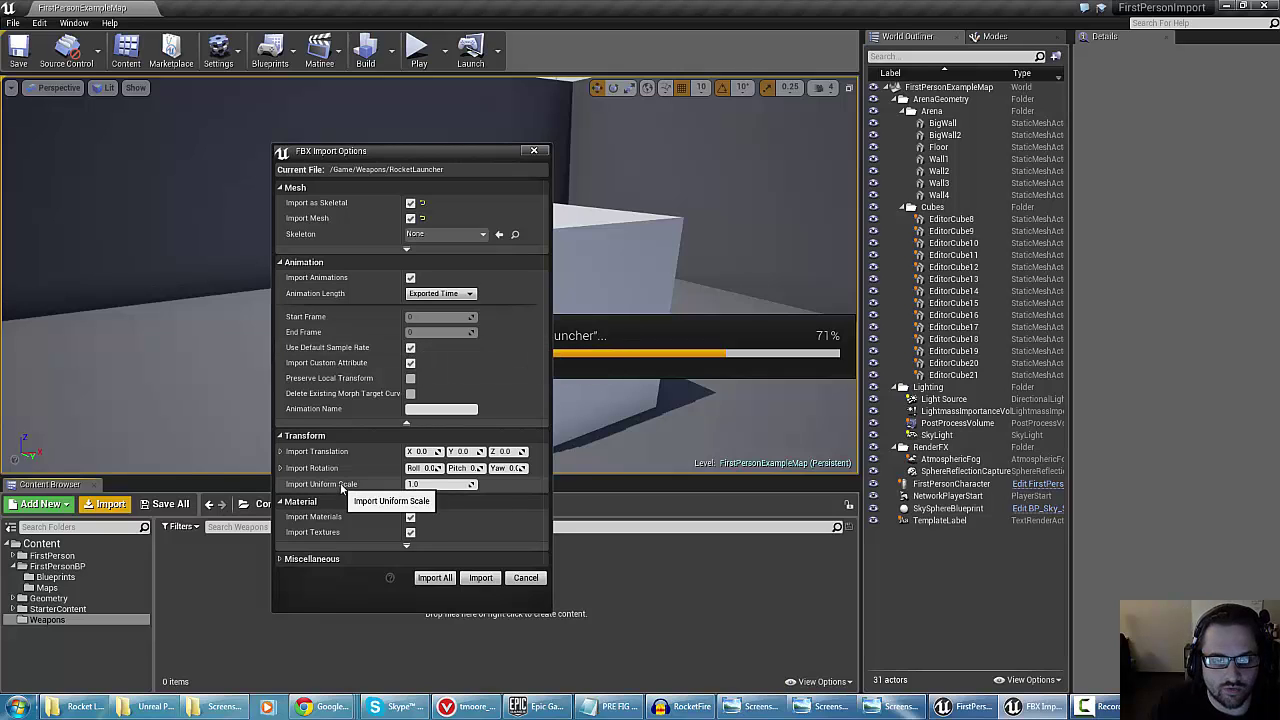
drag(400, 368, 431, 367)
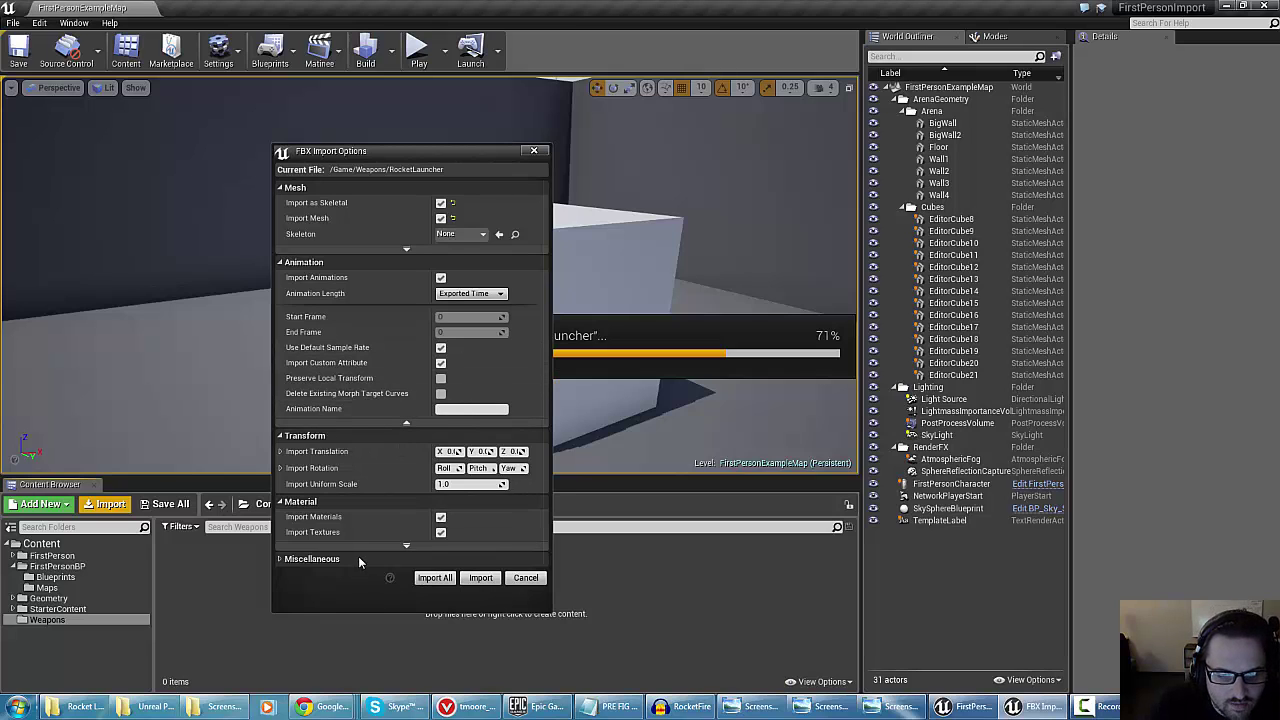
click(476, 581)
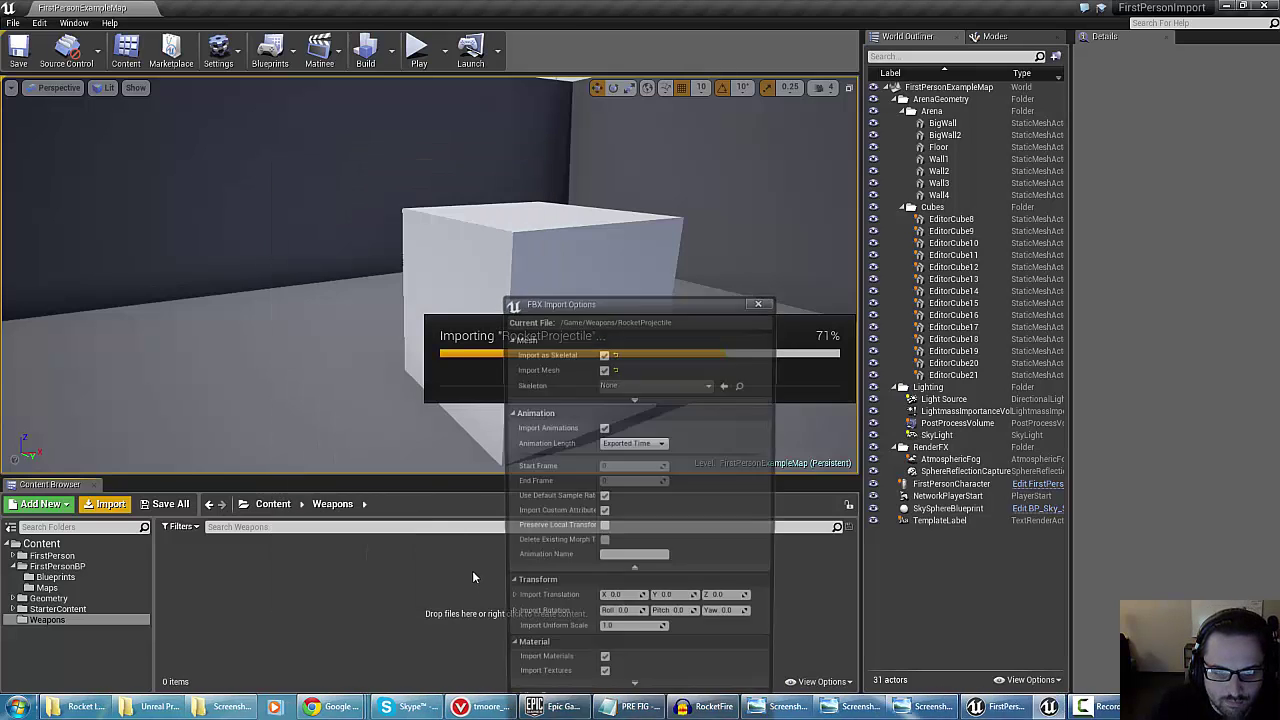
Import RocketProjectile as a static mesh by disabling Import as Skeletal, keeping Auto Generate Collision enabled
drag(547, 307, 442, 120)
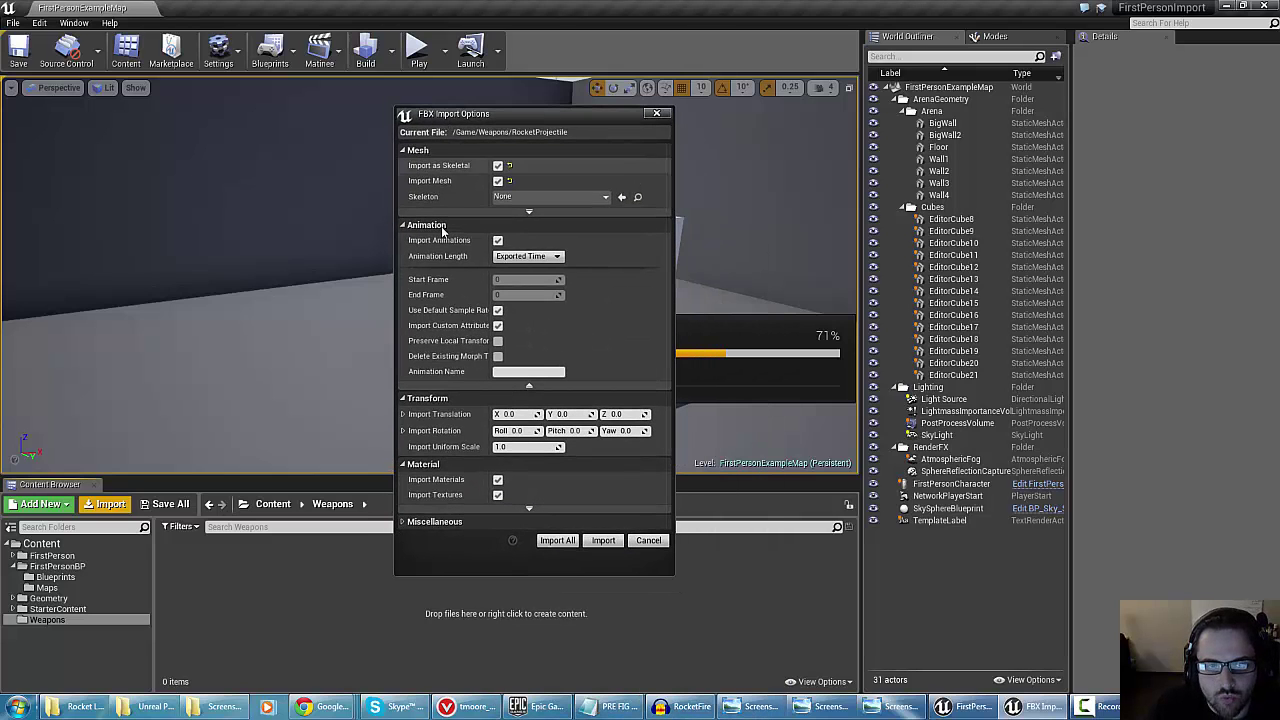
click(500, 166)
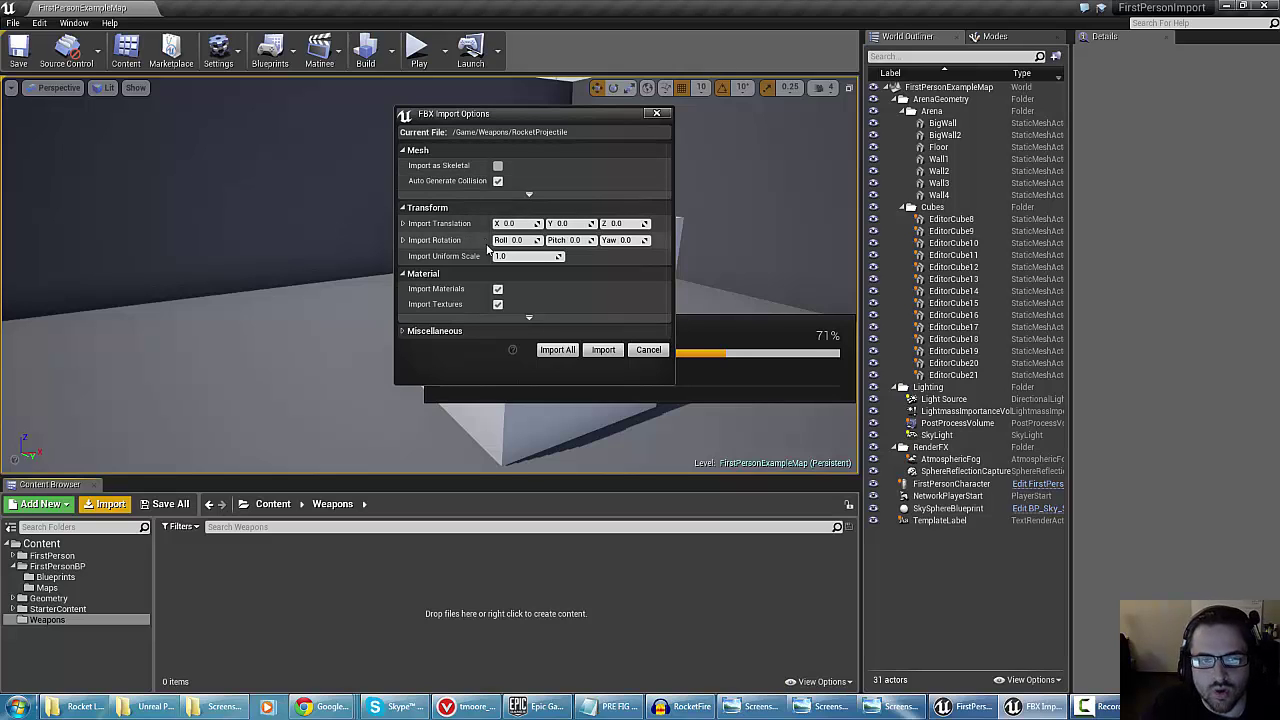
mouse_move(490, 174)
mouse_down()
mouse_move(510, 175)
mouse_move(496, 176)
mouse_up()
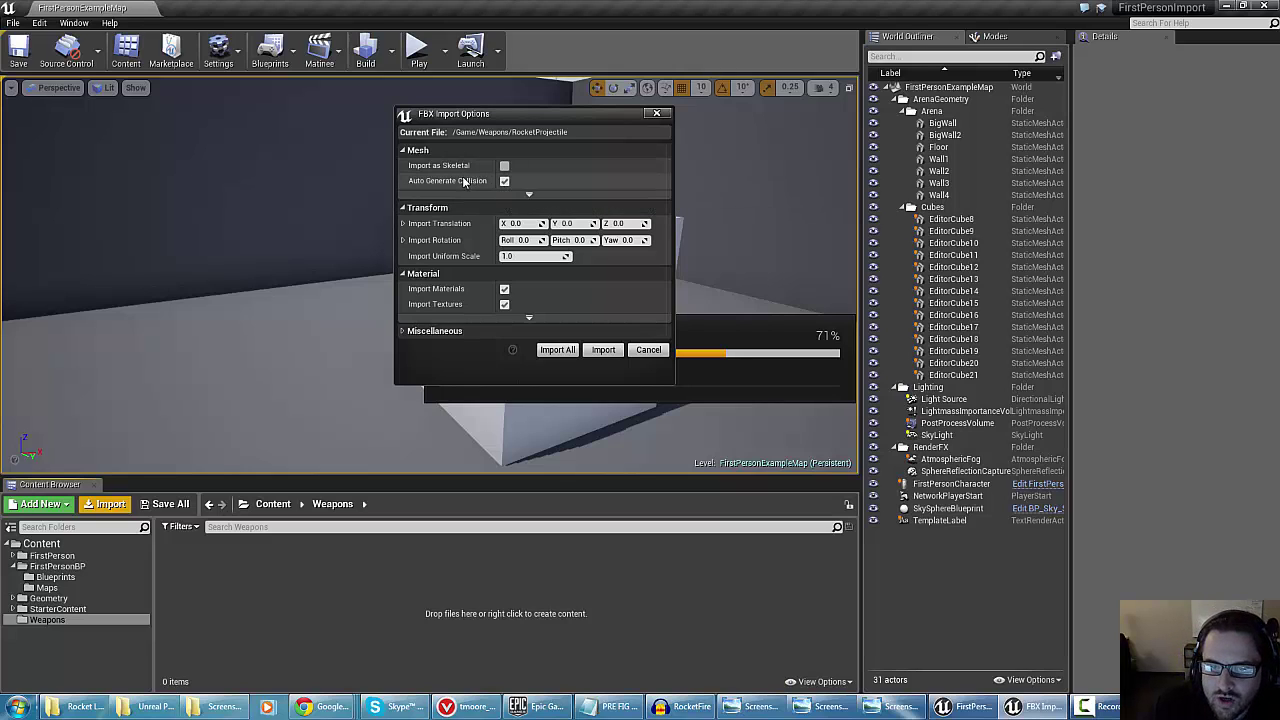
click(605, 351)
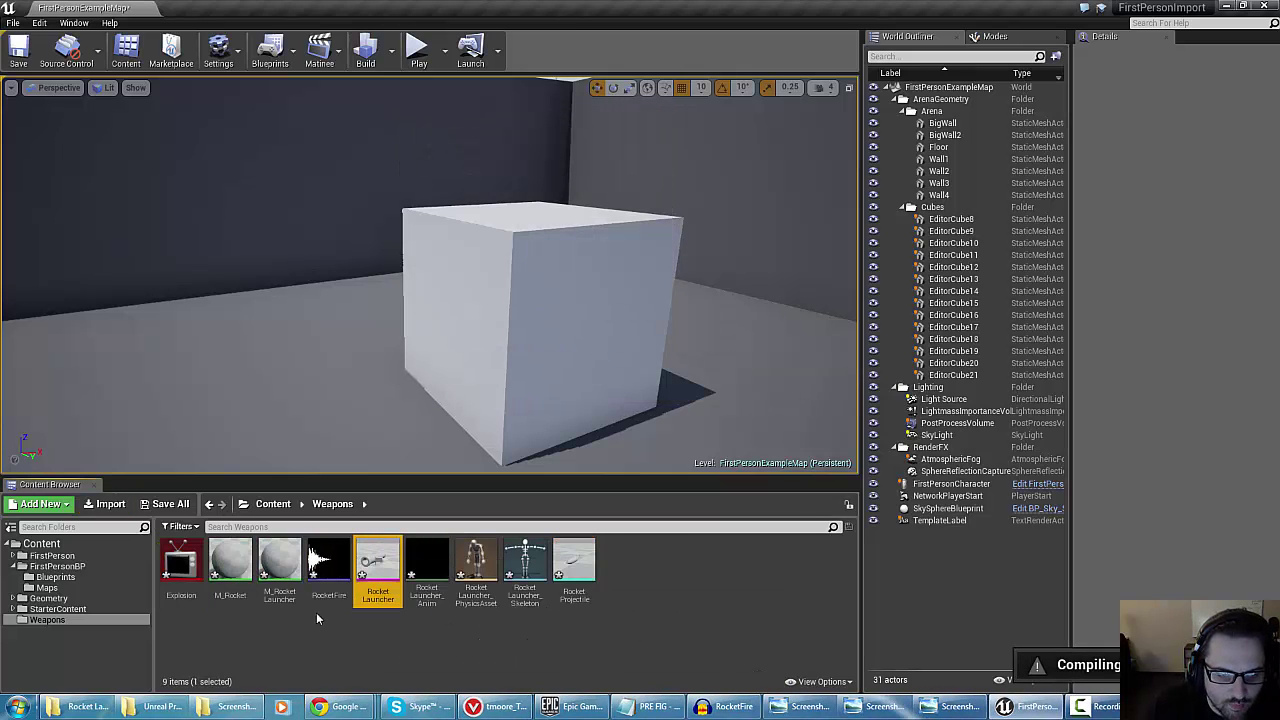
Inspect the imported RocketLauncher skeletal mesh and its RocketLauncher_Anim animation, and close the asset editor
double_click(378, 565)
mouse_move(1000, 346)
right_down()
mouse_move(1060, 360)
mouse_move(940, 375)
mouse_move(1000, 346)
right_up()
drag(1015, 355, 957, 361)
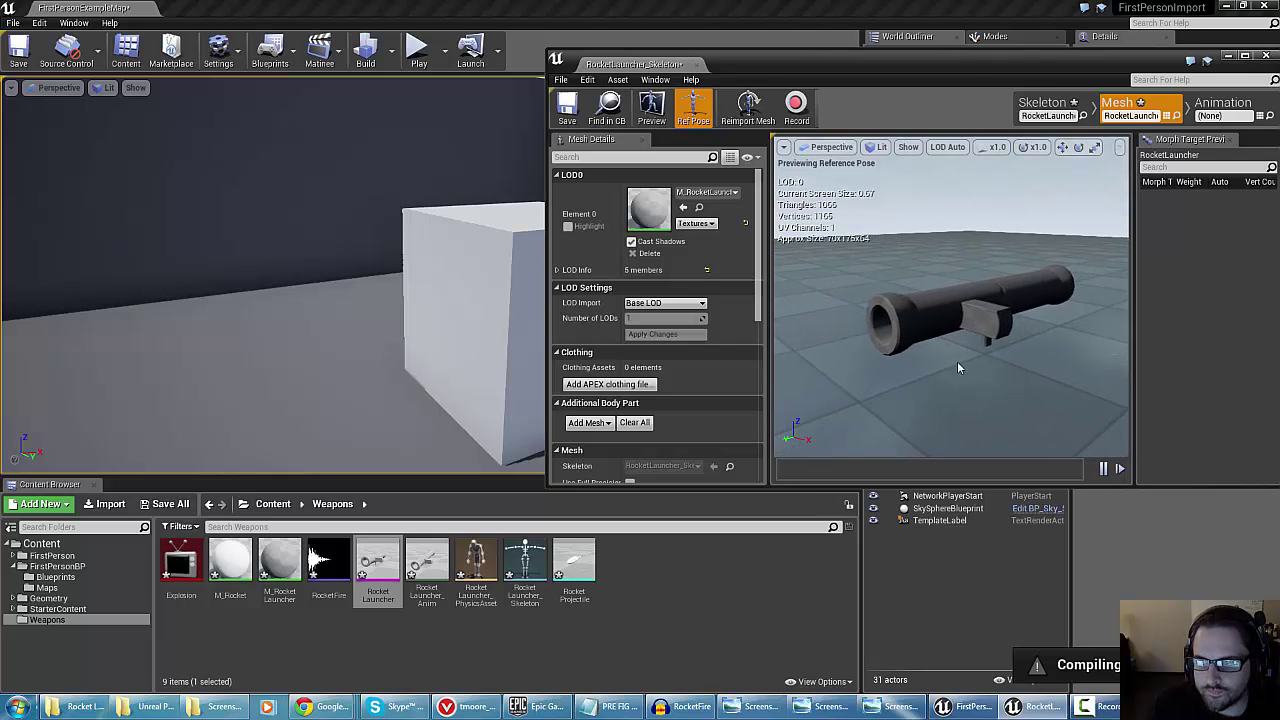
double_click(418, 568)
right_drag(918, 250, 975, 254)
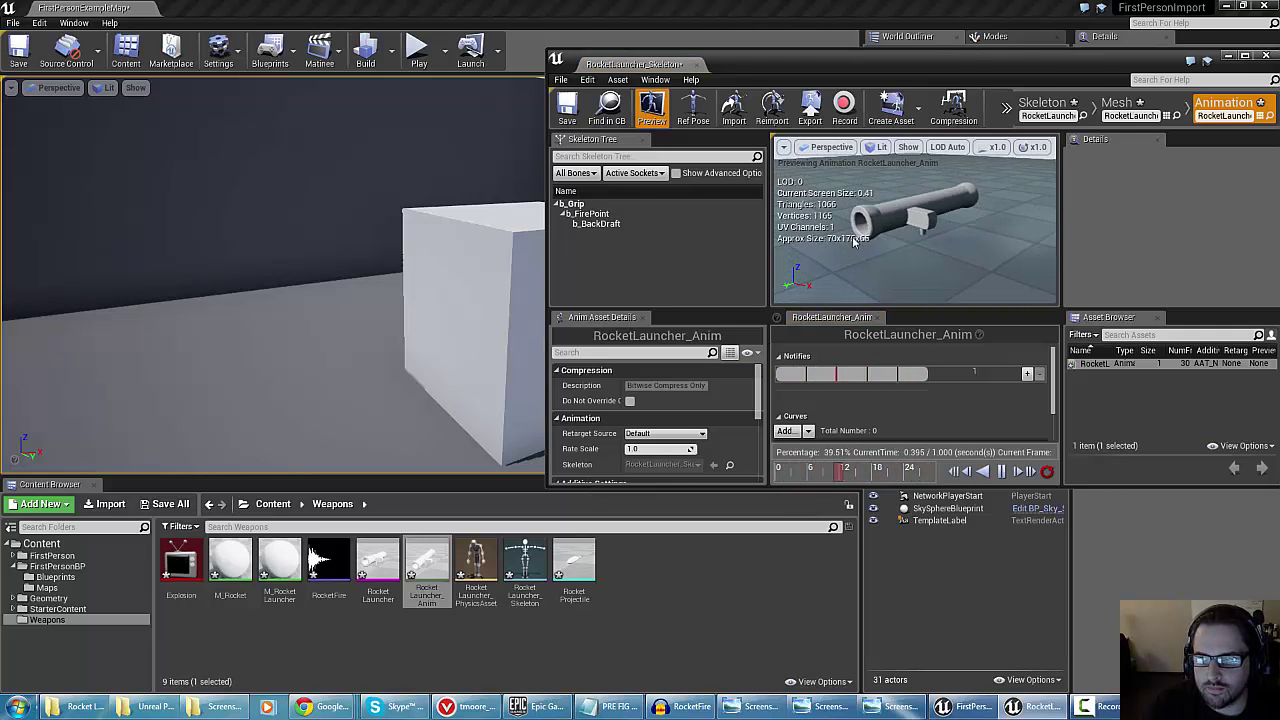
click(1266, 55)
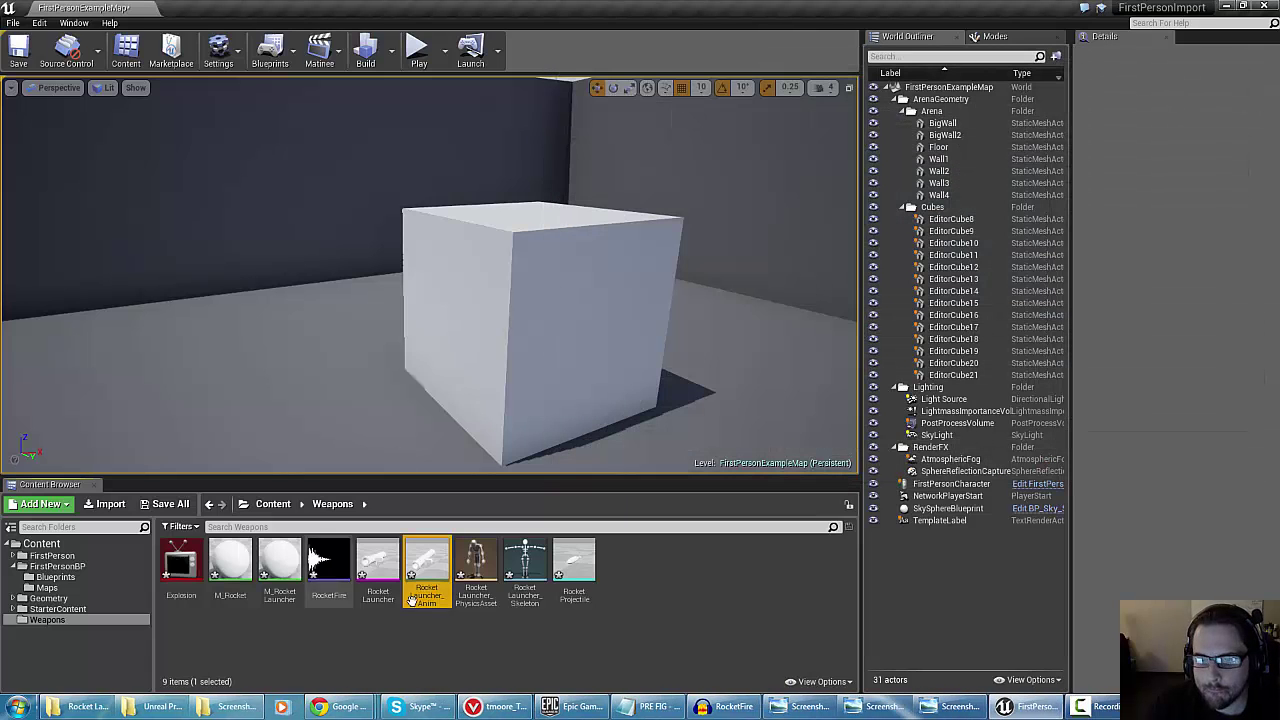
Open the RocketProjectile static mesh and examine its shape and collision hull from several angles
double_click(588, 556)
key(w)
mouse_move(822, 310)
right_down()
mouse_move(812, 262)
mouse_move(840, 310)
mouse_move(822, 290)
right_up()
drag(890, 270, 860, 325)
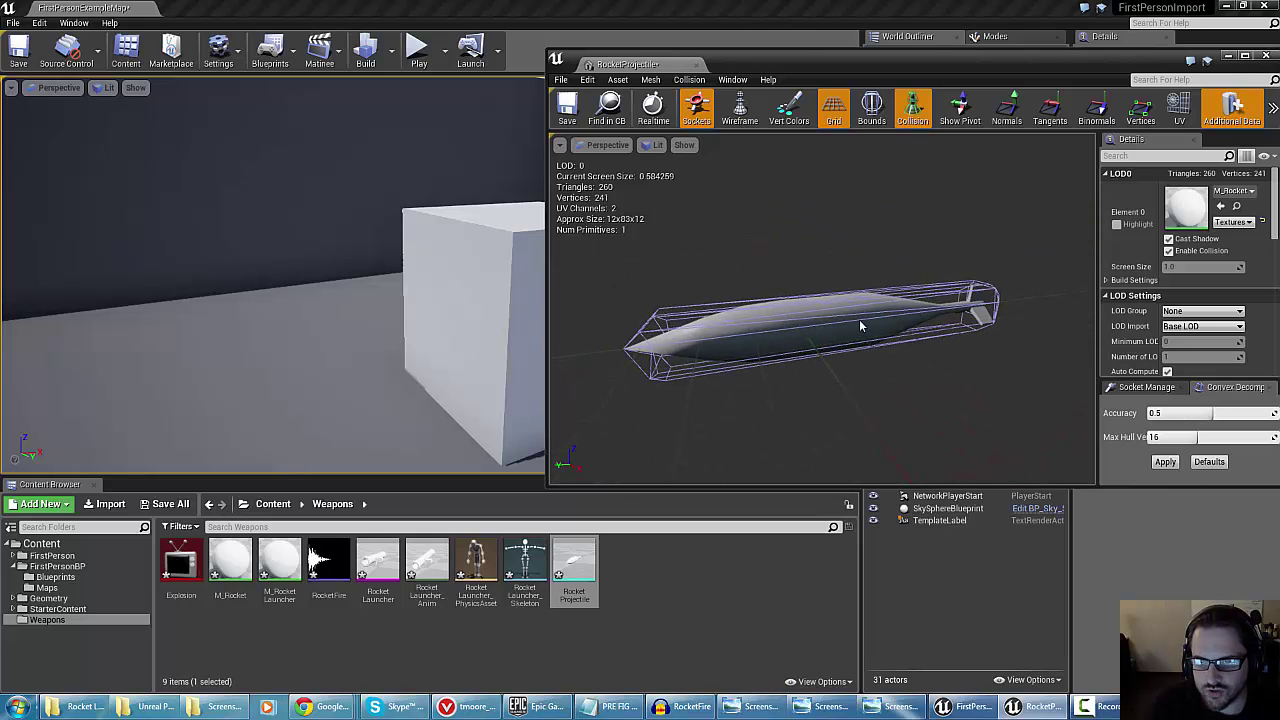
Try adding a 26DOP simplified collision to the RocketProjectile mesh, and undo the addition
click(689, 79)
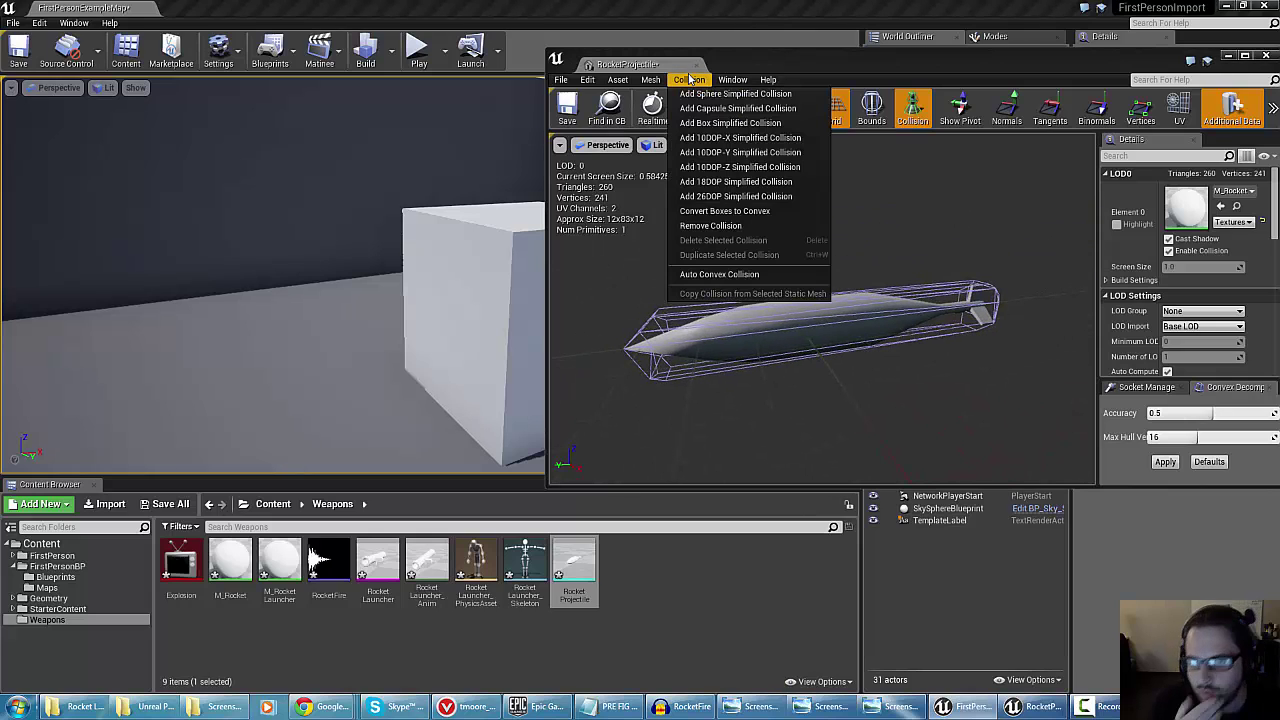
click(716, 196)
right_drag(716, 197, 630, 335)
drag(720, 262, 728, 264)
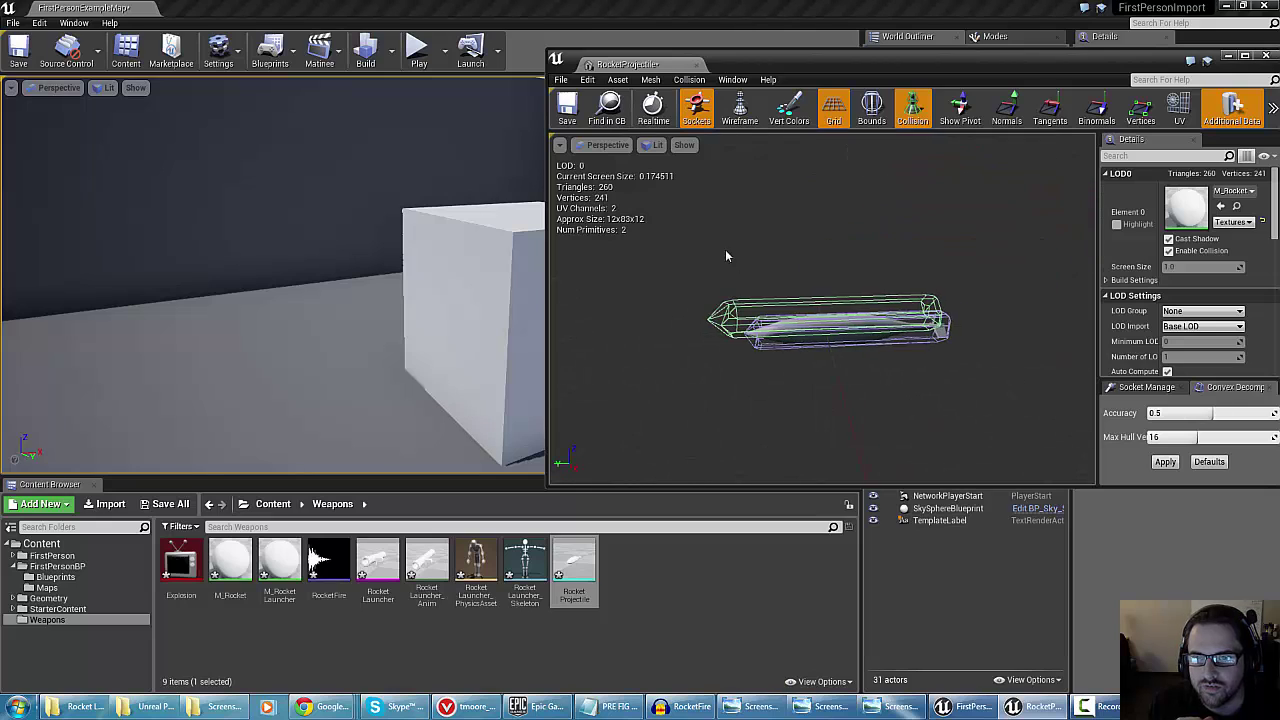
key(ctrl+z)
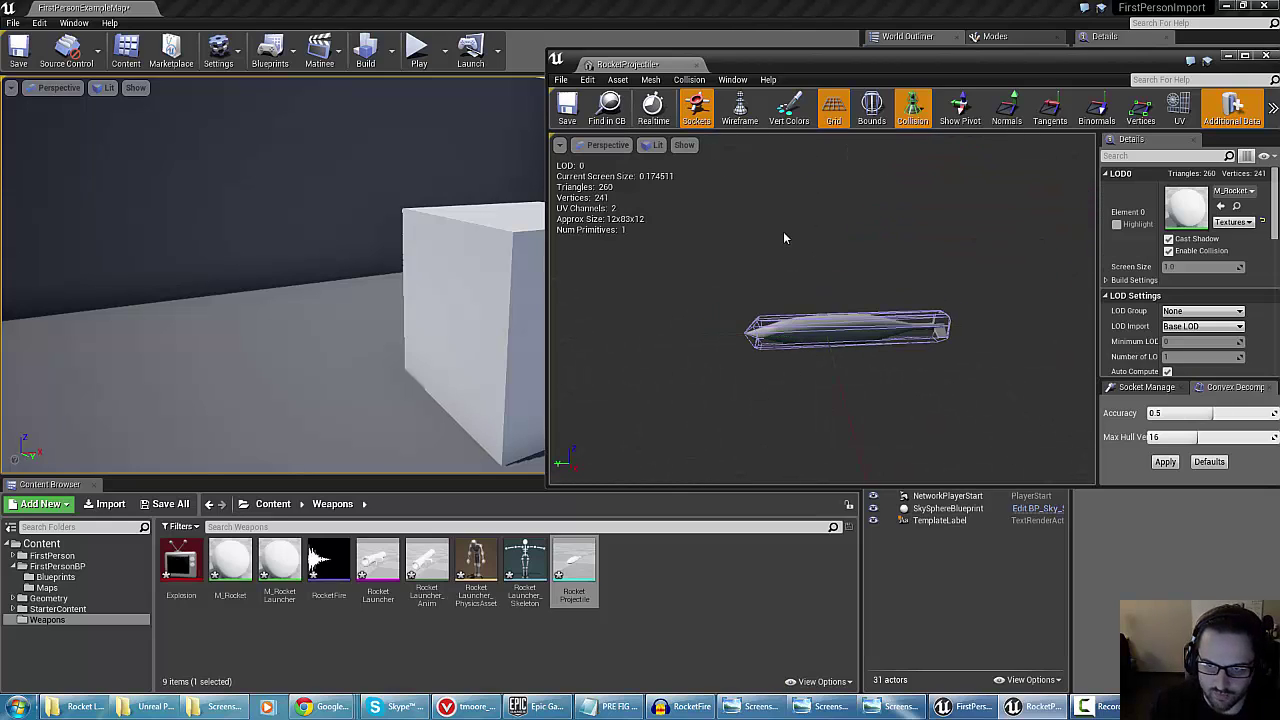
Examine the RocketProjectile mesh and its collision hull again, and close the mesh editor
right_drag(783, 232, 770, 275)
mouse_move(687, 328)
right_down()
mouse_move(715, 316)
mouse_move(710, 290)
mouse_move(668, 338)
right_up()
right_drag(762, 358, 760, 359)
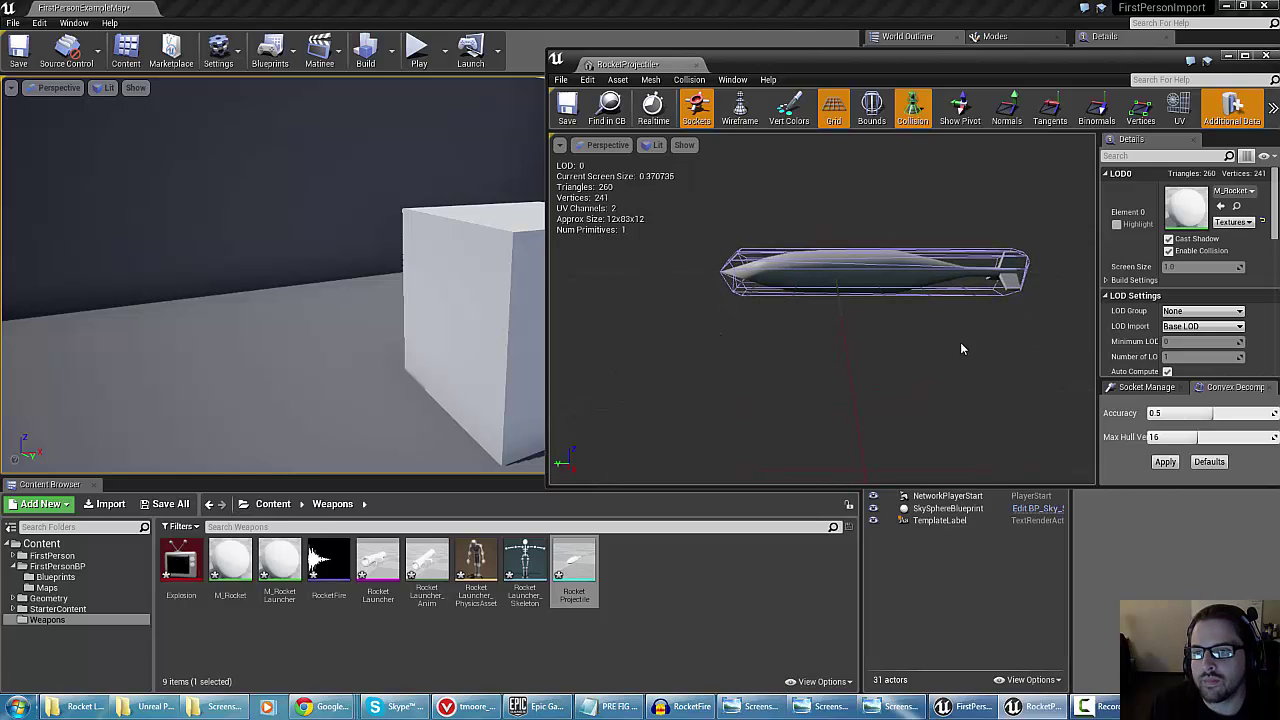
click(1266, 56)
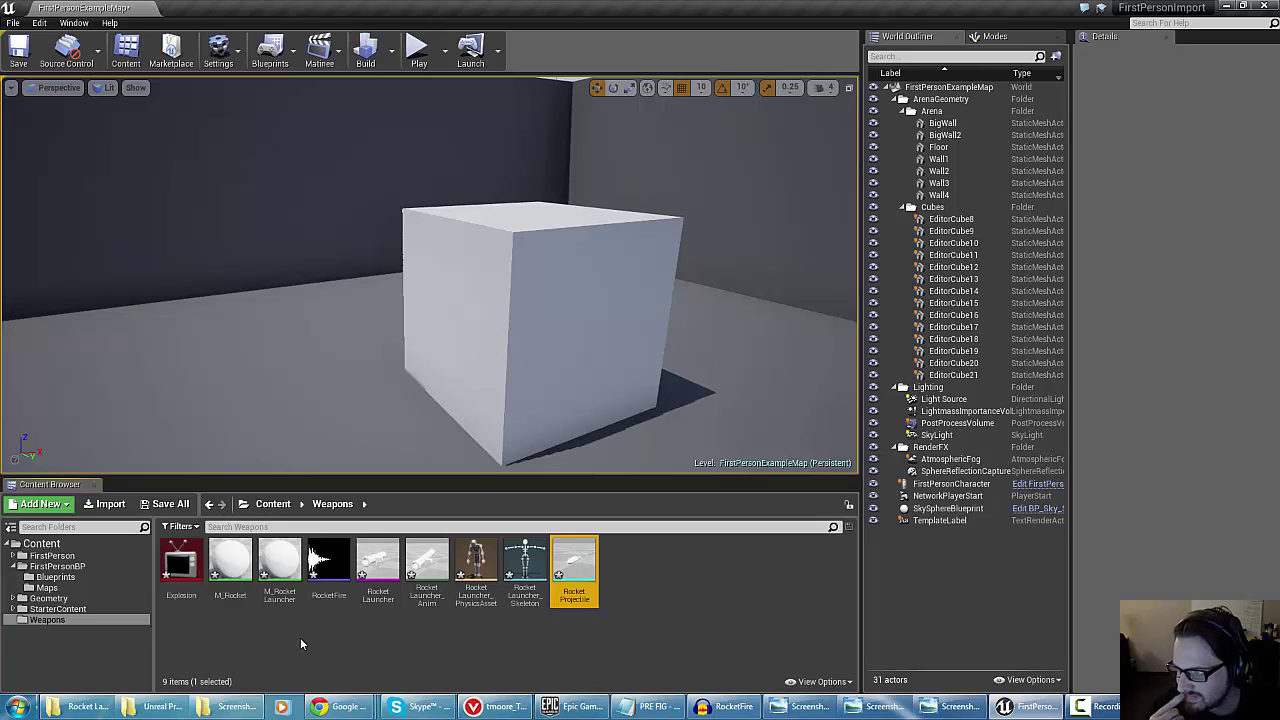
Open the FirstPersonCharacter blueprint from the Blueprints folder inside FirstPersonBP
click(40, 543)
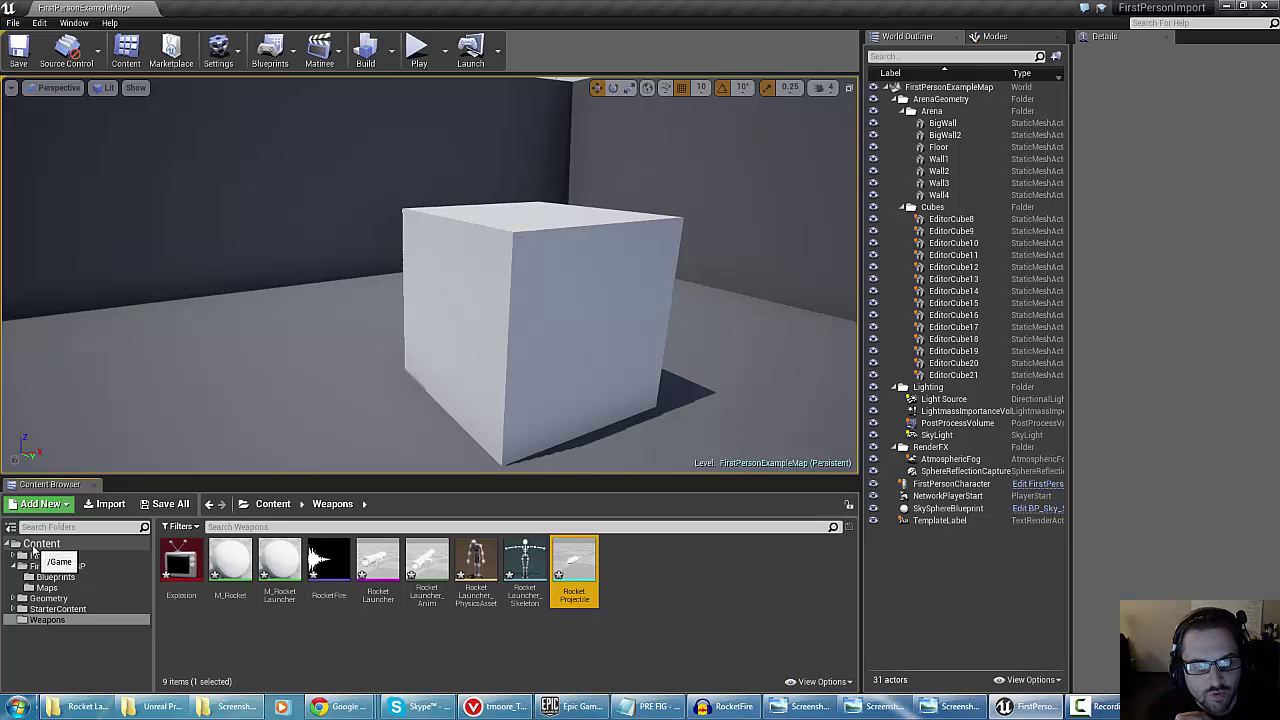
click(35, 567)
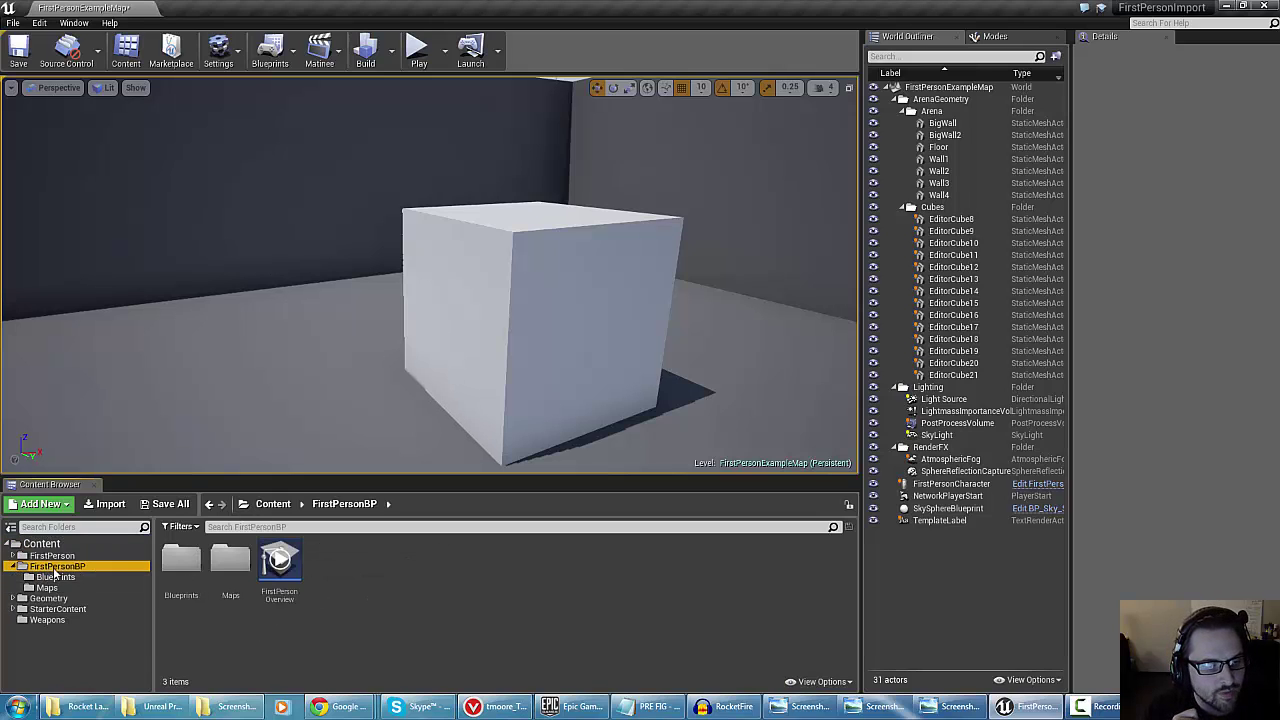
click(168, 563)
double_click(168, 563)
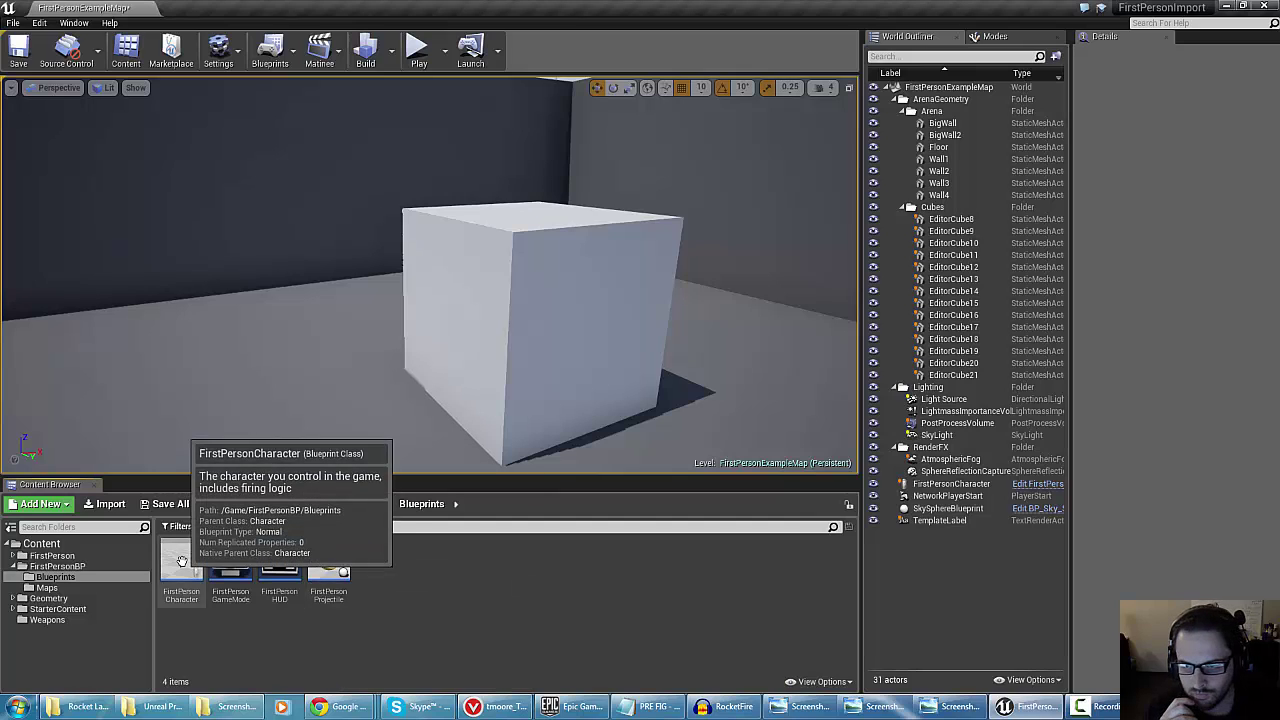
drag(310, 208, 635, 332)
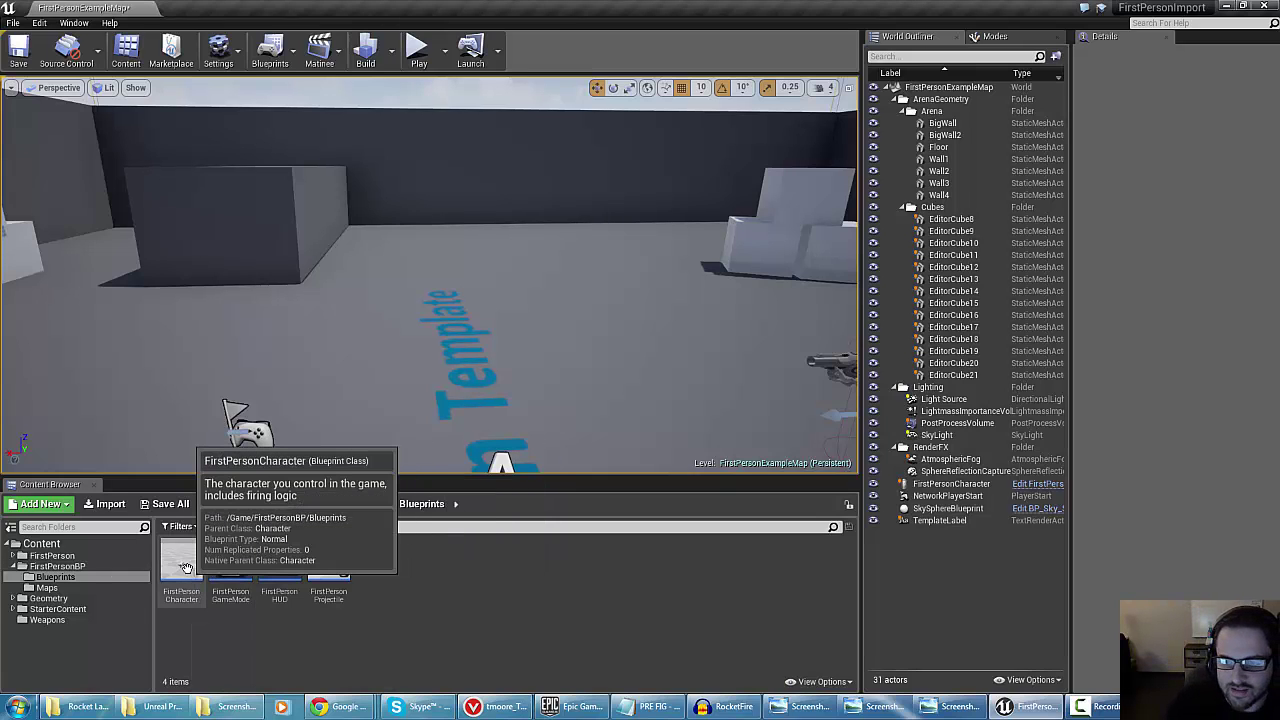
right_drag(472, 420, 636, 434)
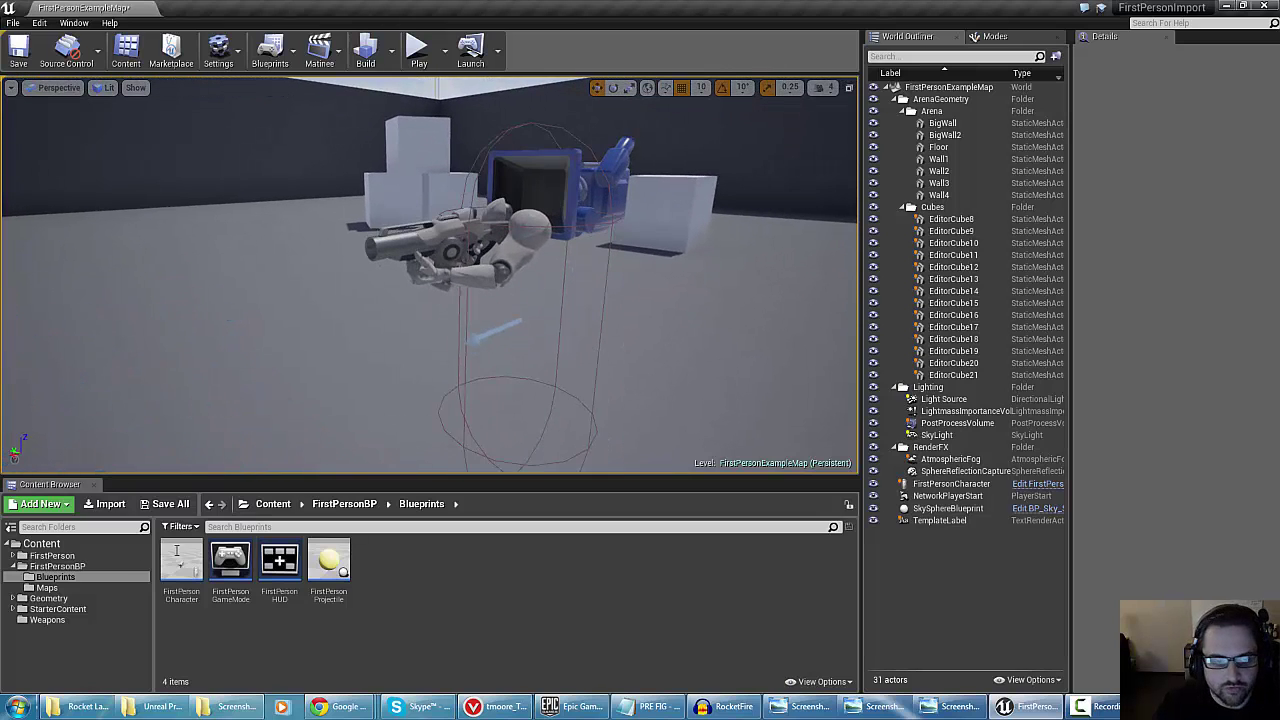
double_click(177, 565)
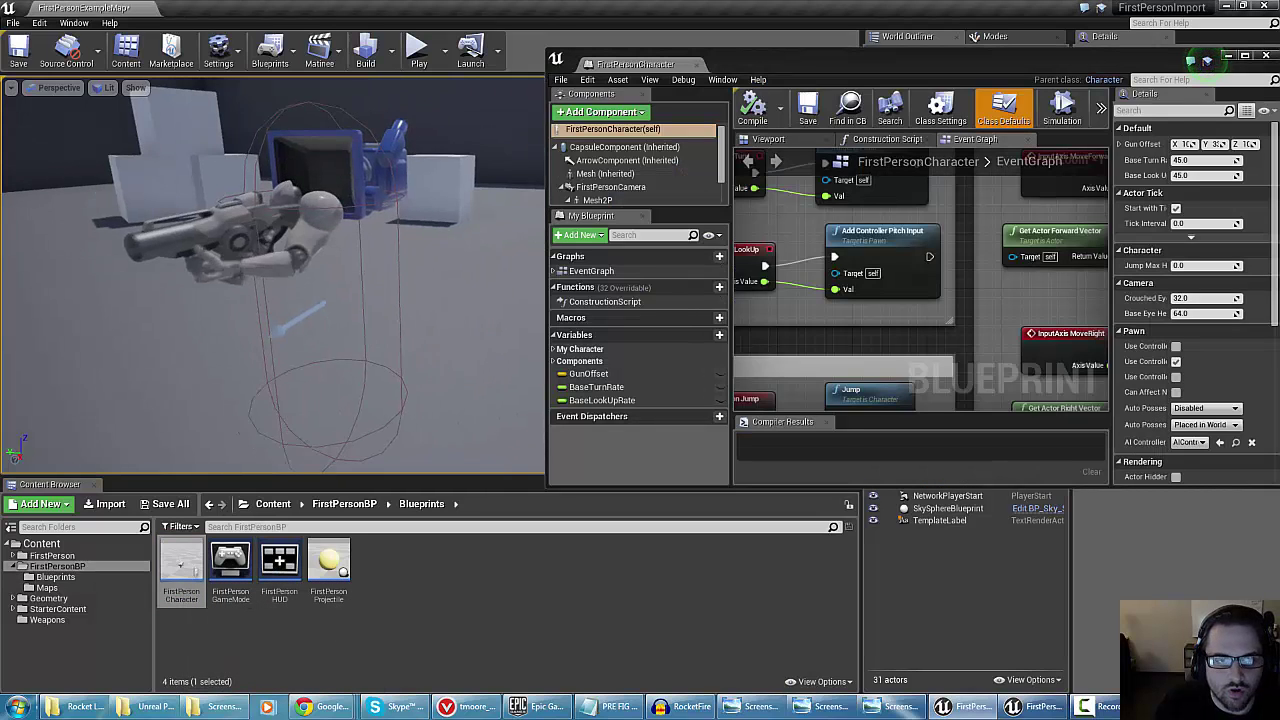
Reposition the FirstPersonCharacter editor window and enlarge it to show more of the graph and details
drag(932, 54, 796, 18)
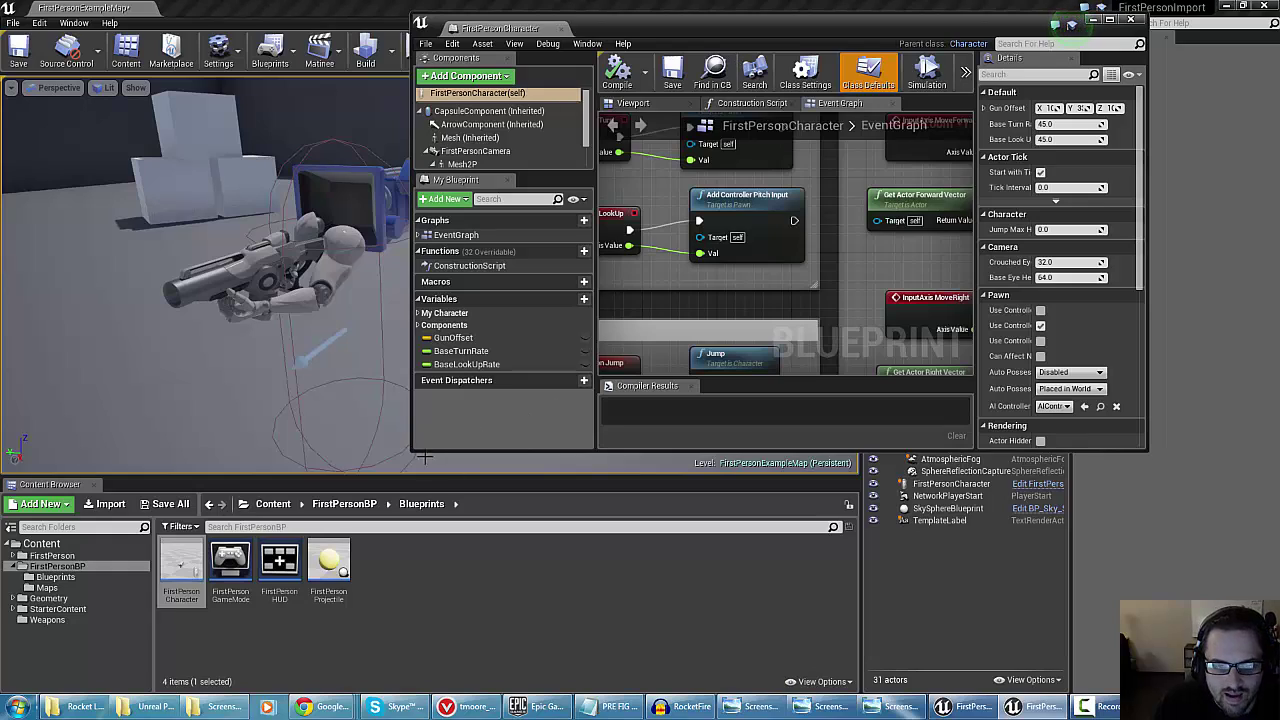
drag(417, 451, 305, 645)
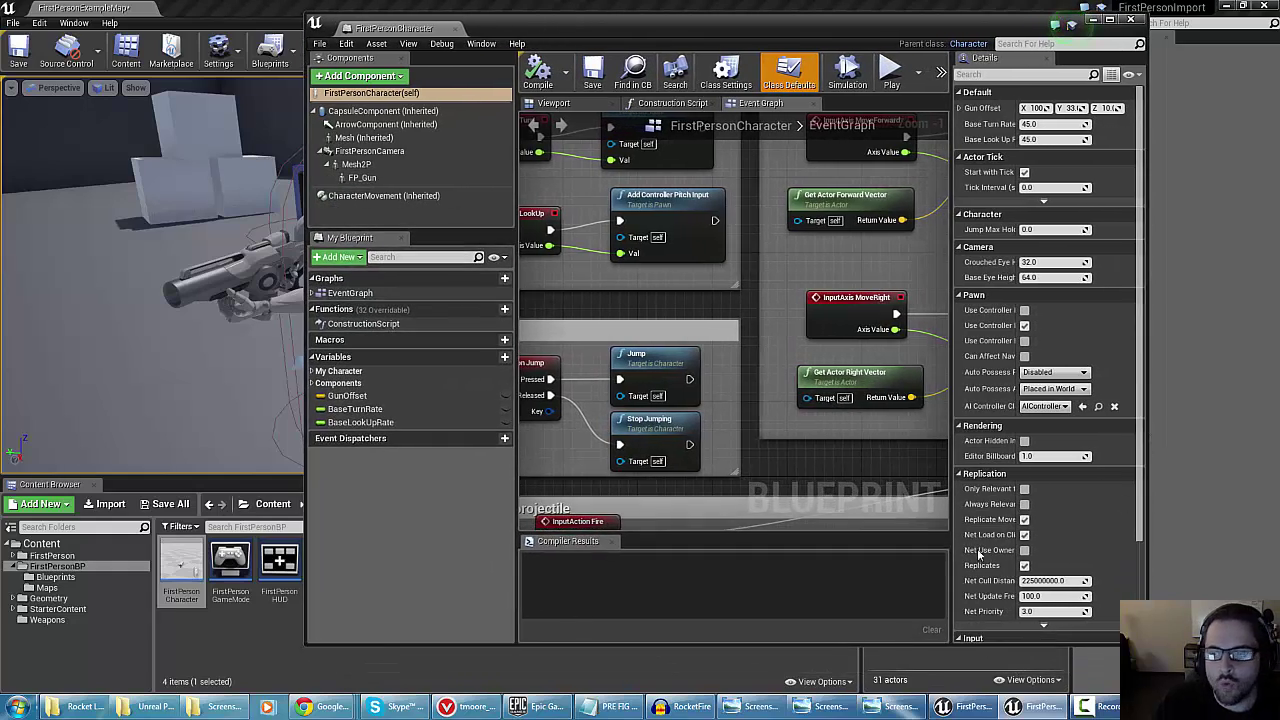
drag(1146, 361, 1262, 352)
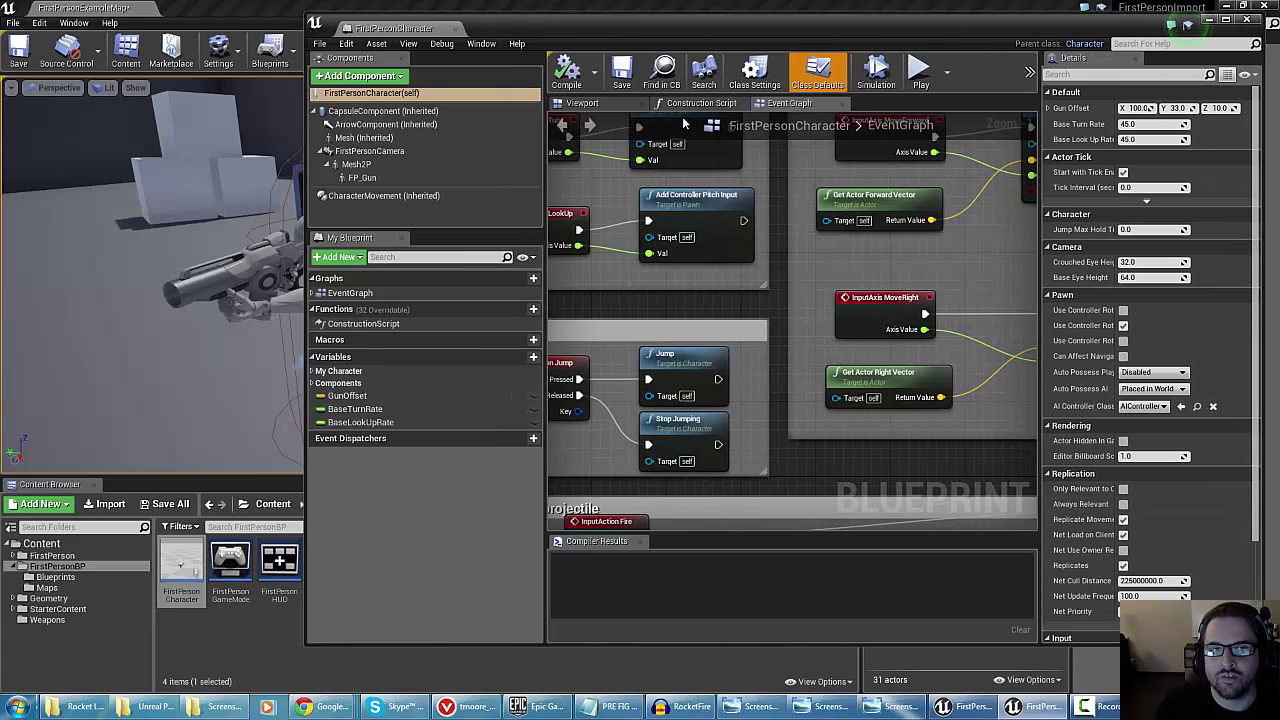
Examine the FirstPersonCharacter viewport, its construction script and the event graph, including the Montage Play node in the projectile spawning section
click(584, 104)
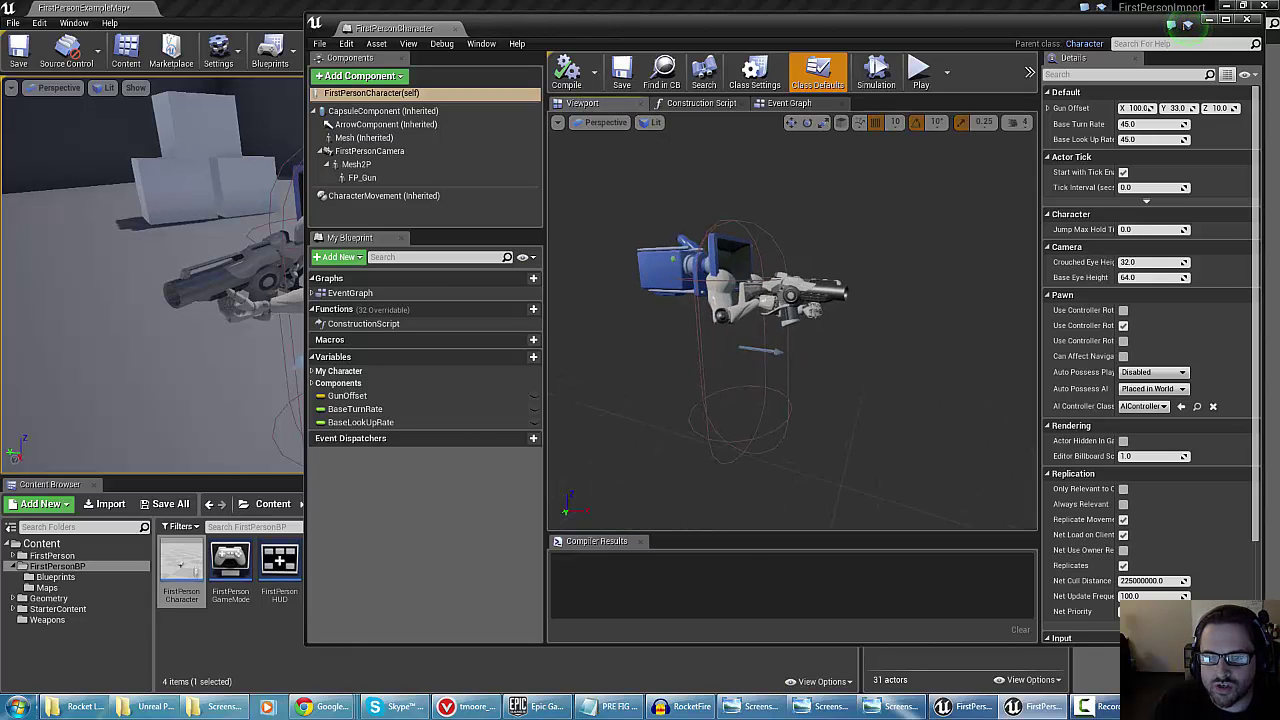
click(690, 104)
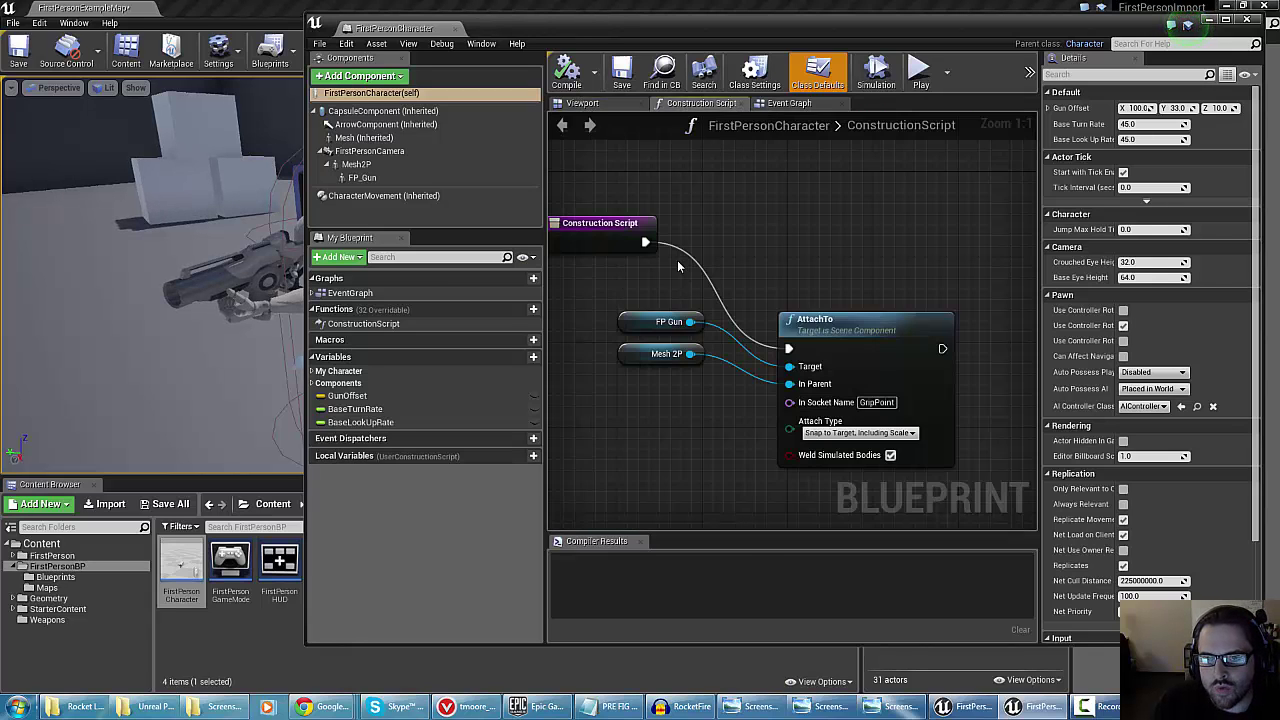
right_drag(729, 207, 774, 229)
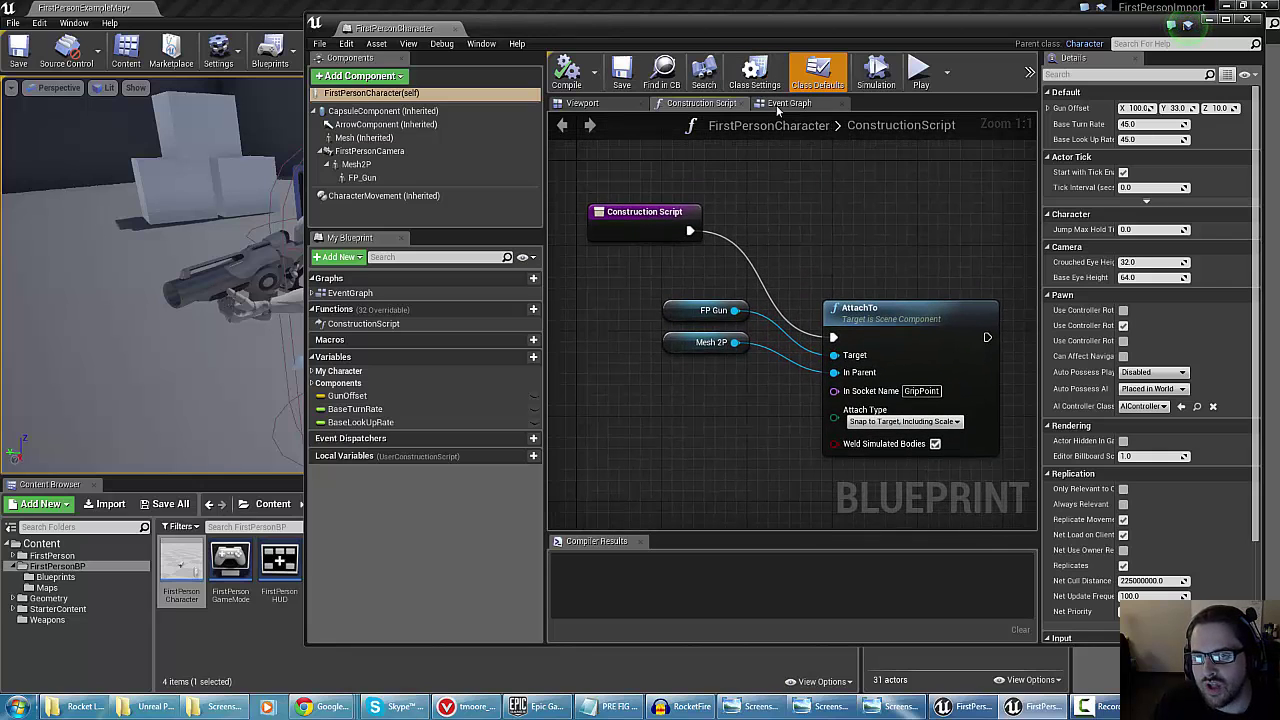
click(787, 103)
scroll(733, 308, down, 6)
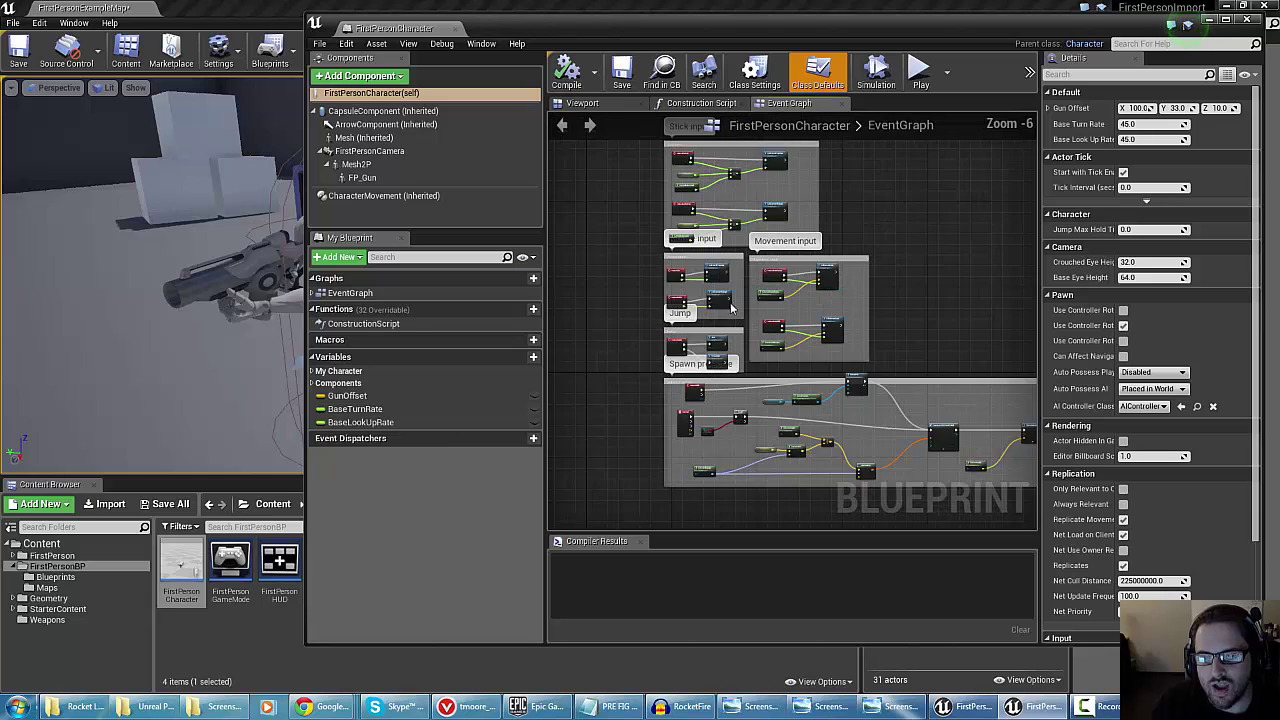
scroll(614, 247, down, 1)
mouse_move(614, 245)
right_down()
mouse_move(603, 271)
mouse_move(593, 235)
right_up()
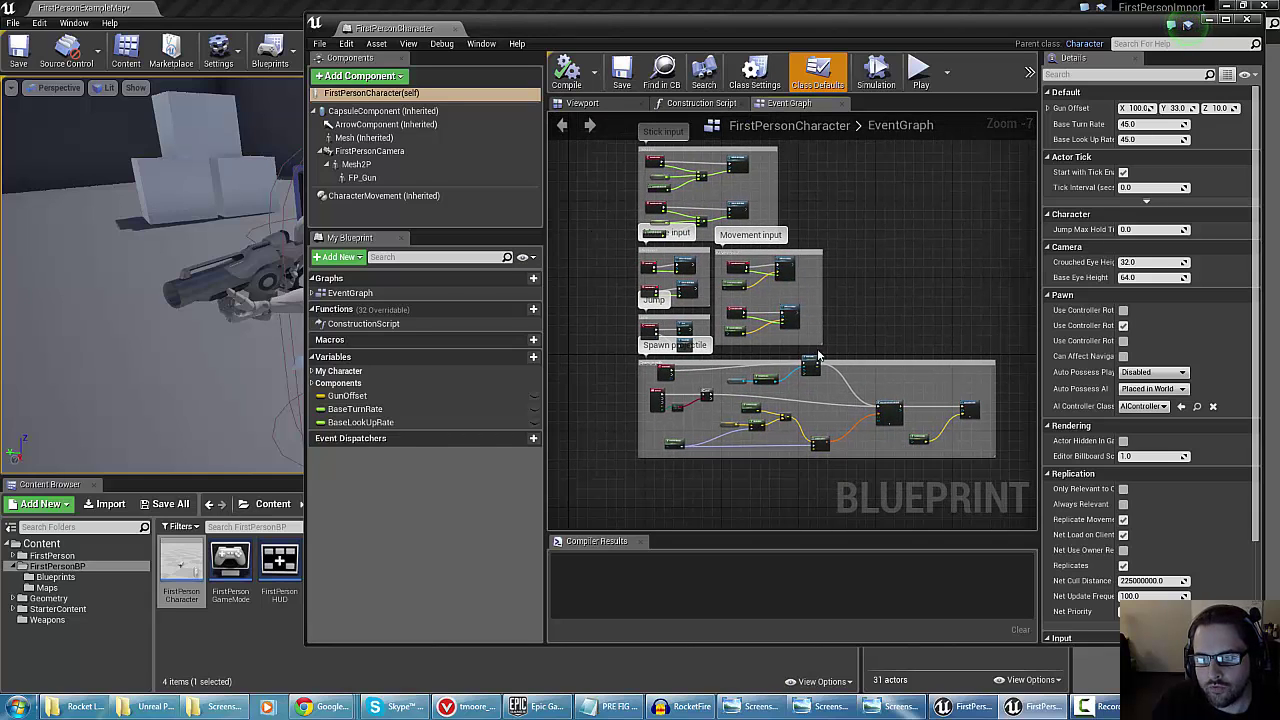
click(812, 368)
scroll(815, 380, up, 2)
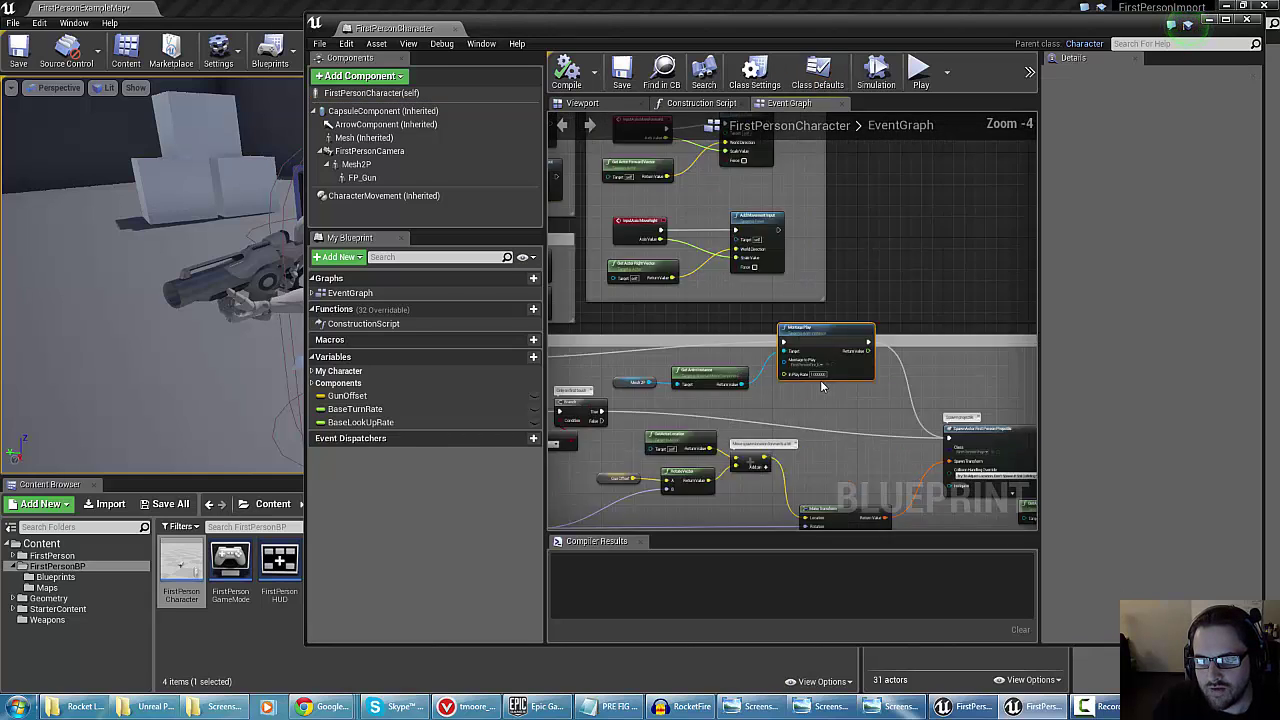
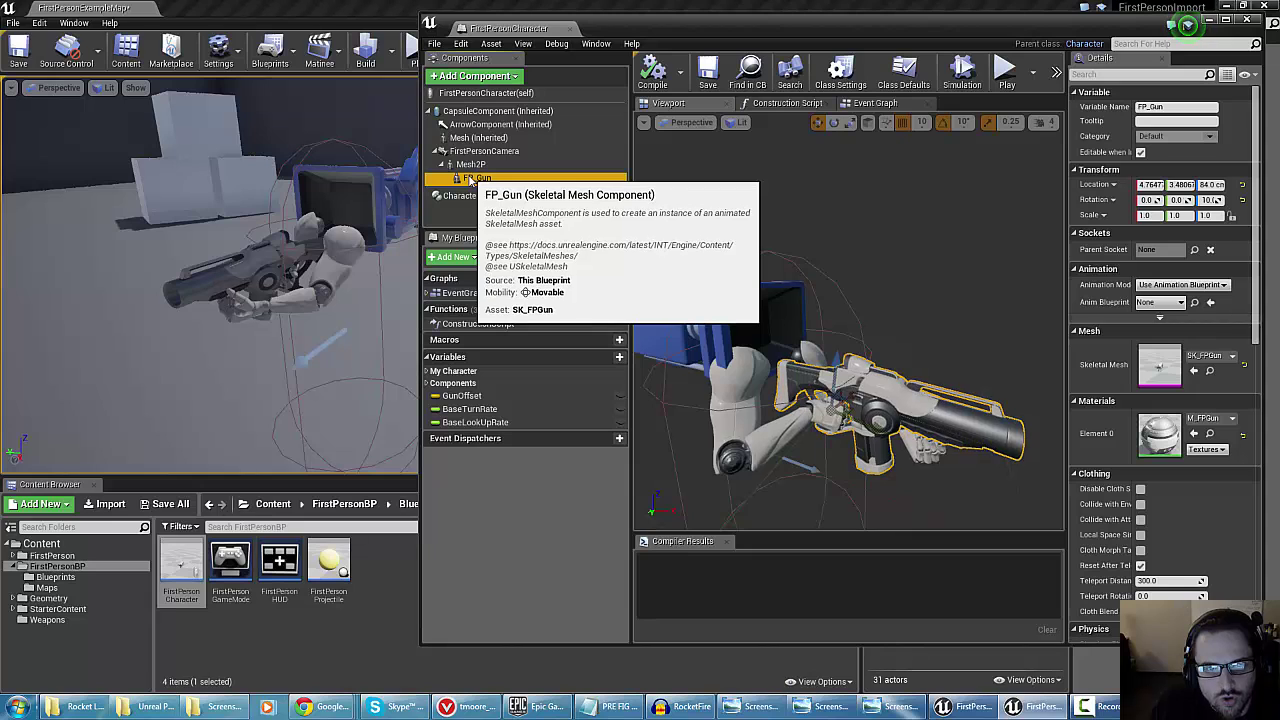
Delete the FP_Gun component from the FirstPersonCharacter blueprint
click(479, 166)
click(477, 177)
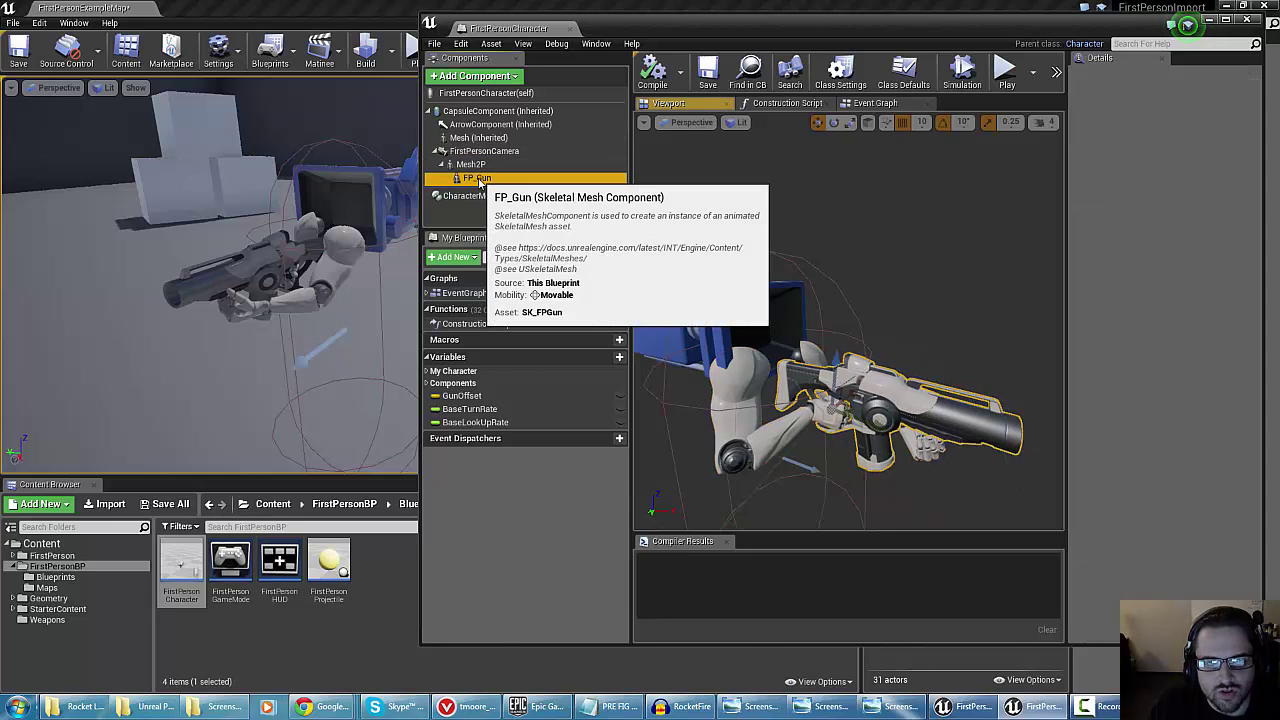
key(Delete)
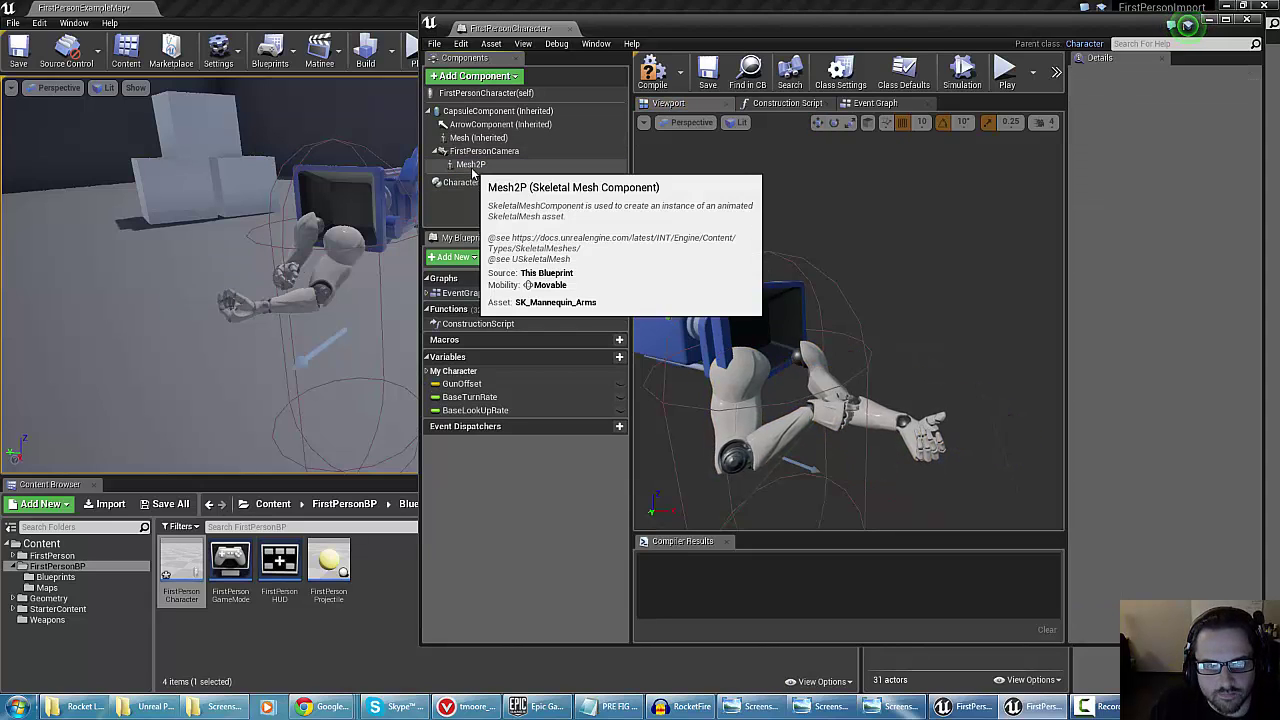
Add the RocketLauncher skeletal mesh from the Weapons folder as a component under FirstPersonCamera, keeping the name RocketLauncher
click(473, 168)
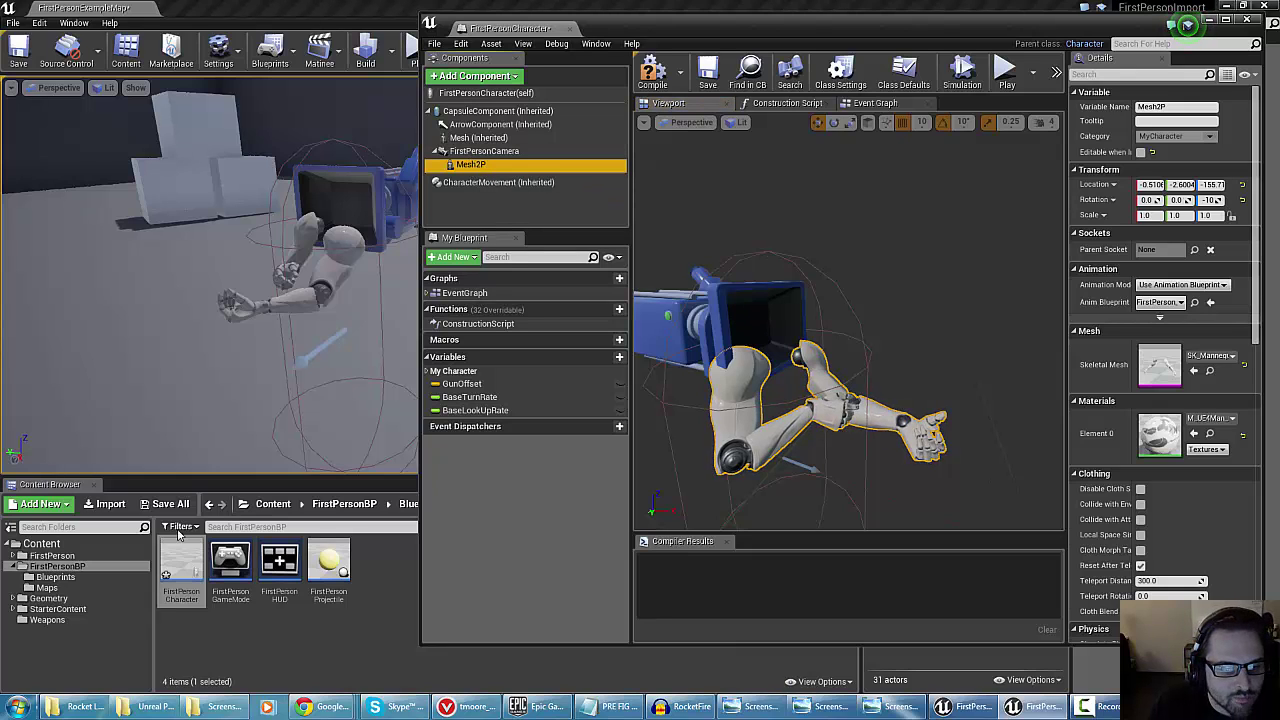
click(47, 619)
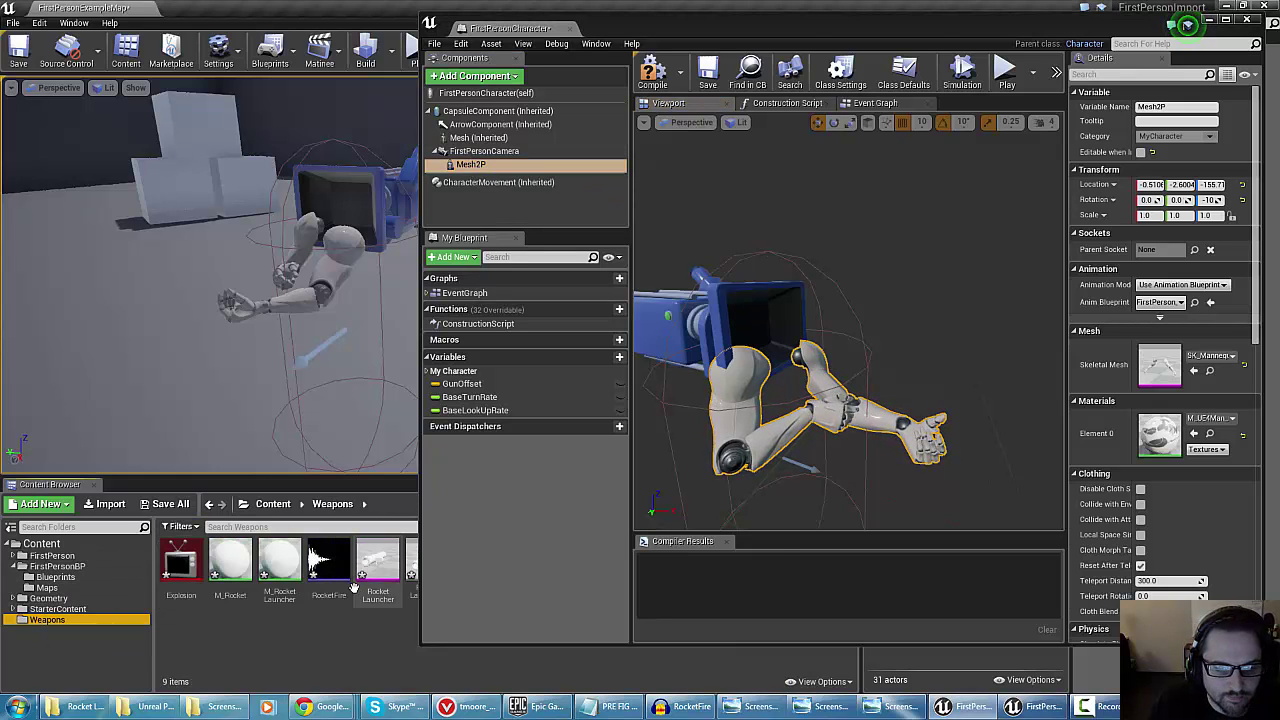
drag(420, 442, 590, 465)
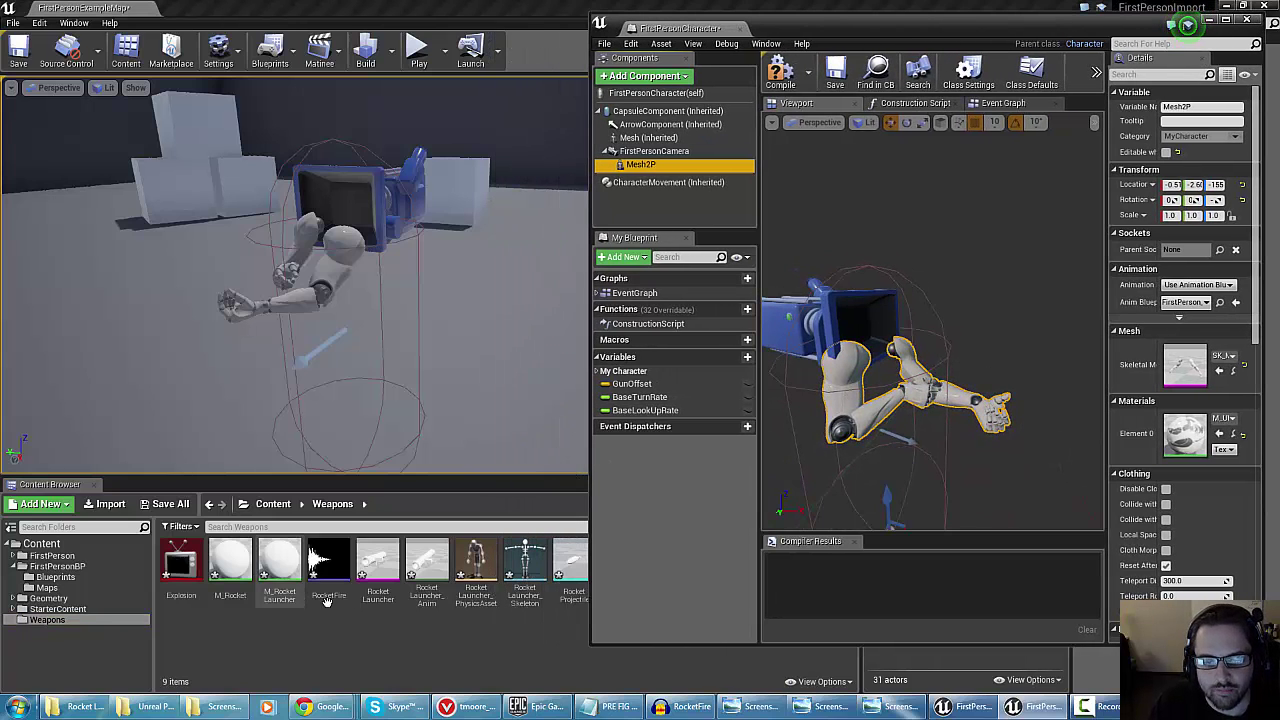
drag(378, 585, 614, 342)
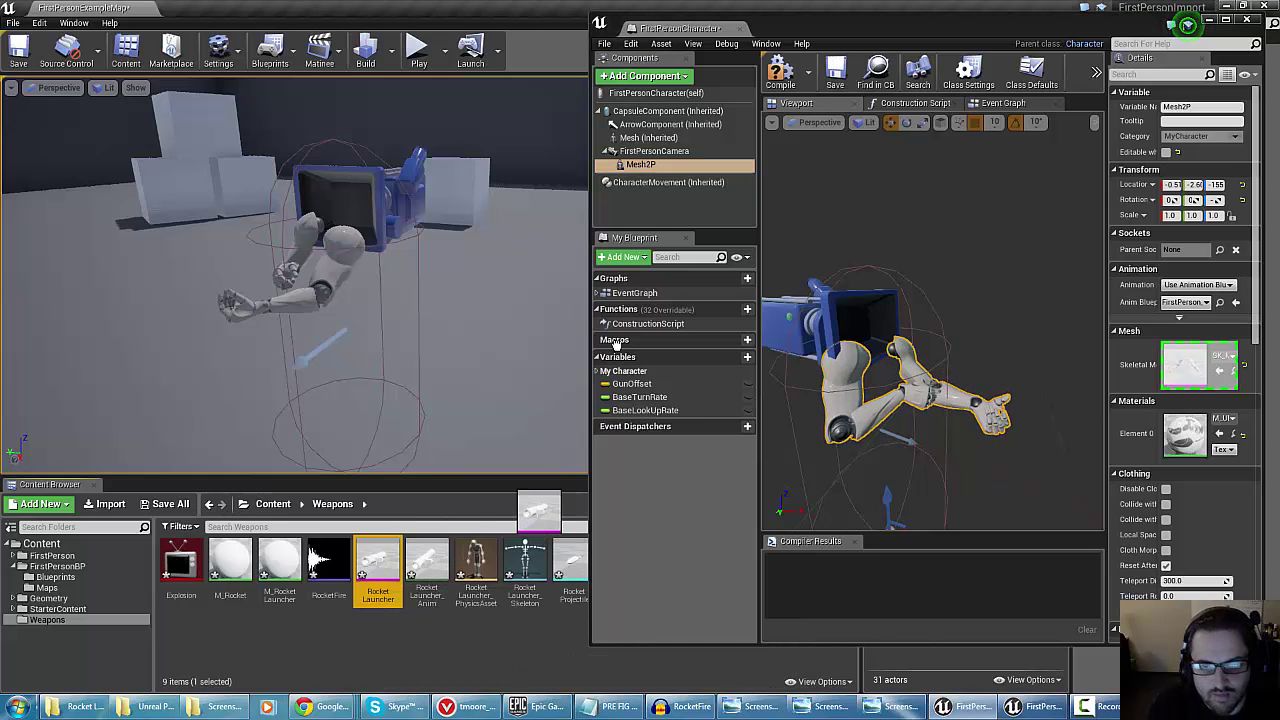
drag(640, 185, 646, 167)
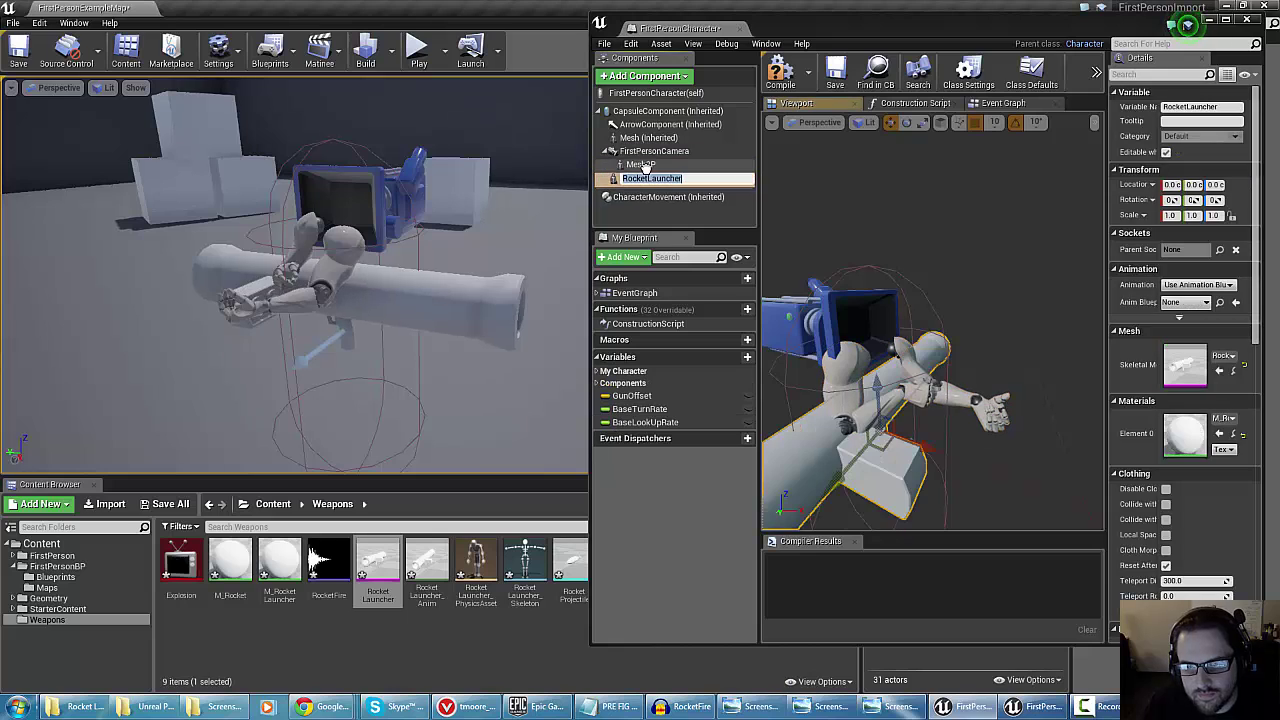
key(Return)
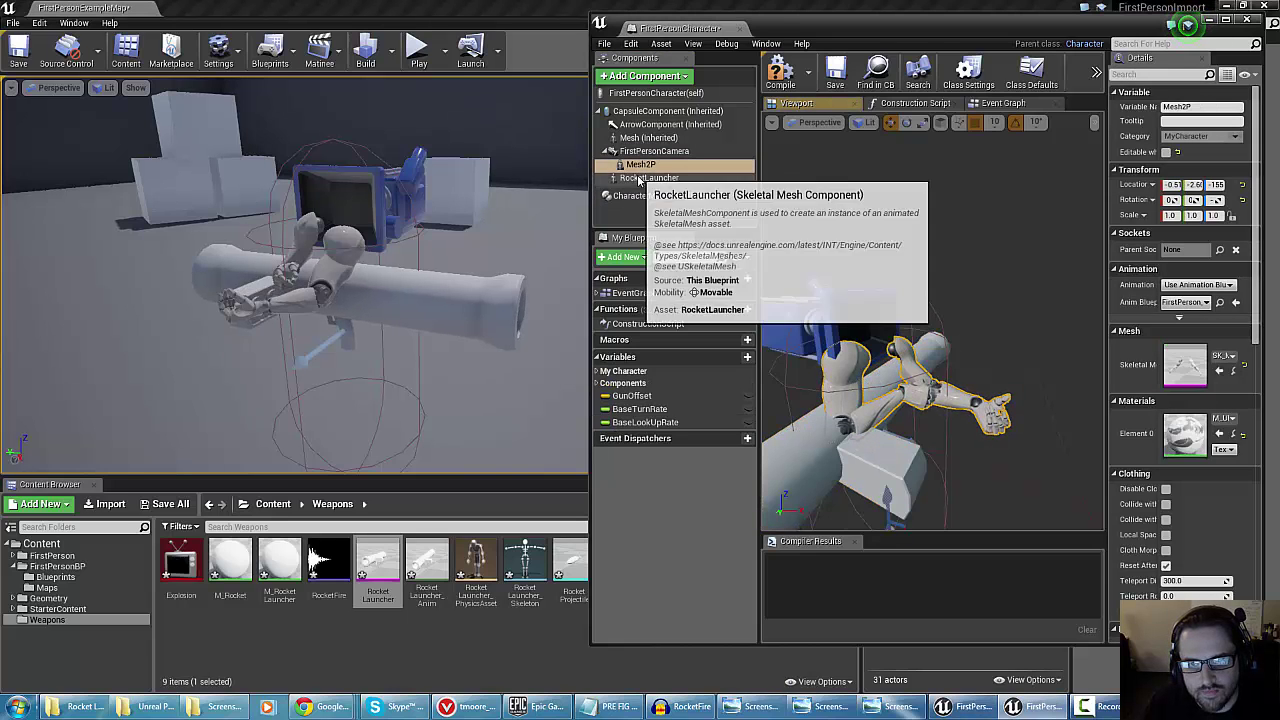
Rotate the RocketLauncher component about its vertical axis so it points along the character's forward direction
right_drag(933, 330, 794, 380)
key(e)
drag(953, 438, 905, 430)
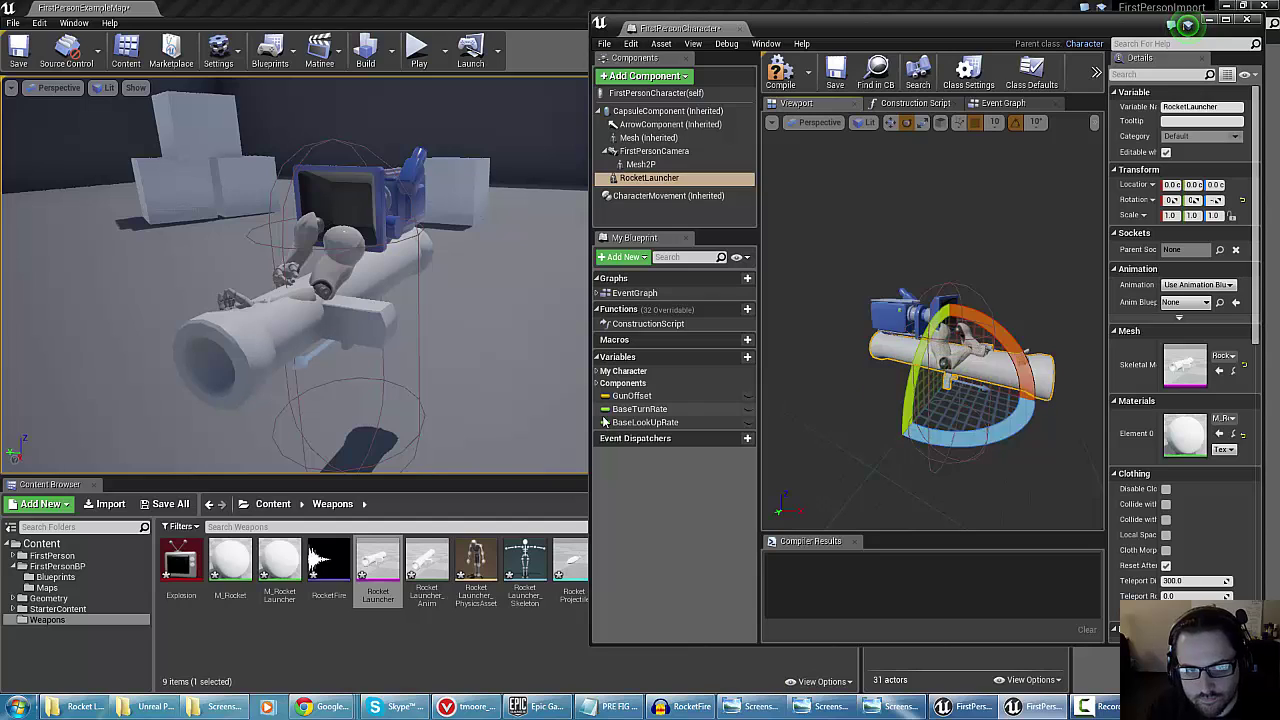
Move the RocketLauncher component up and over the arms to a location of about X 20, Y 20, Z 40
key(w)
drag(948, 330, 949, 293)
right_drag(970, 324, 900, 354)
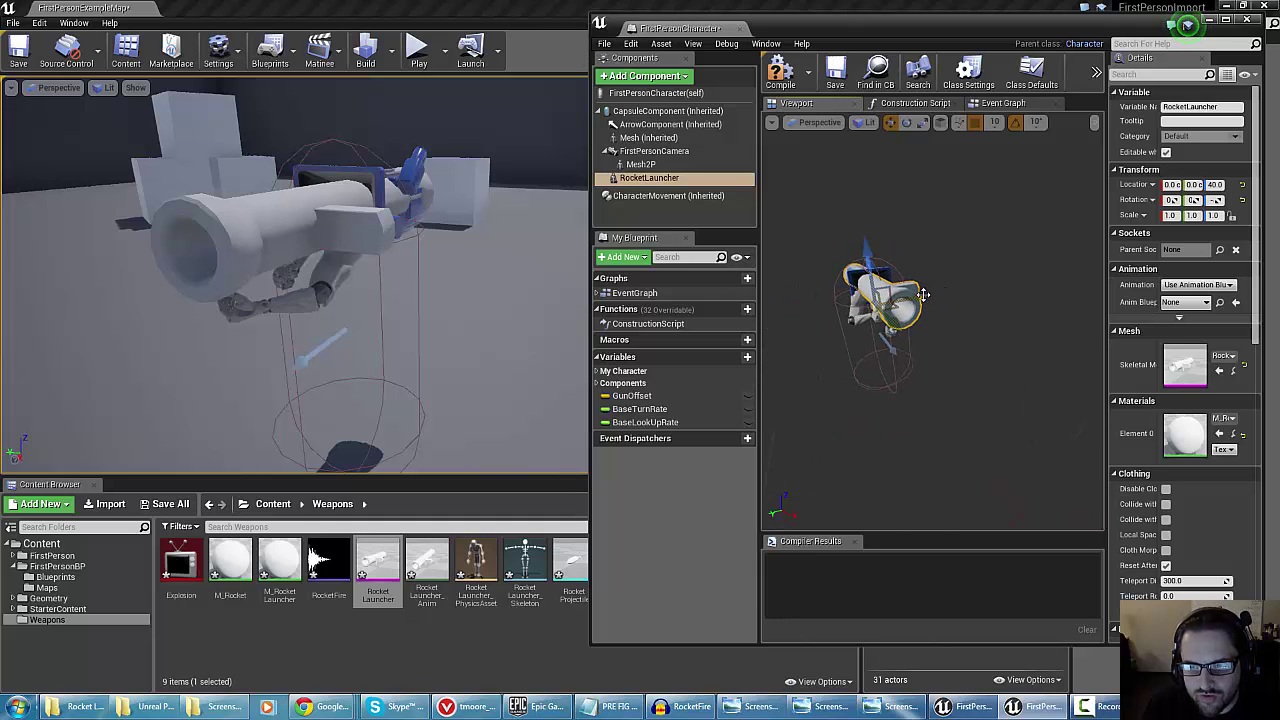
drag(923, 295, 902, 312)
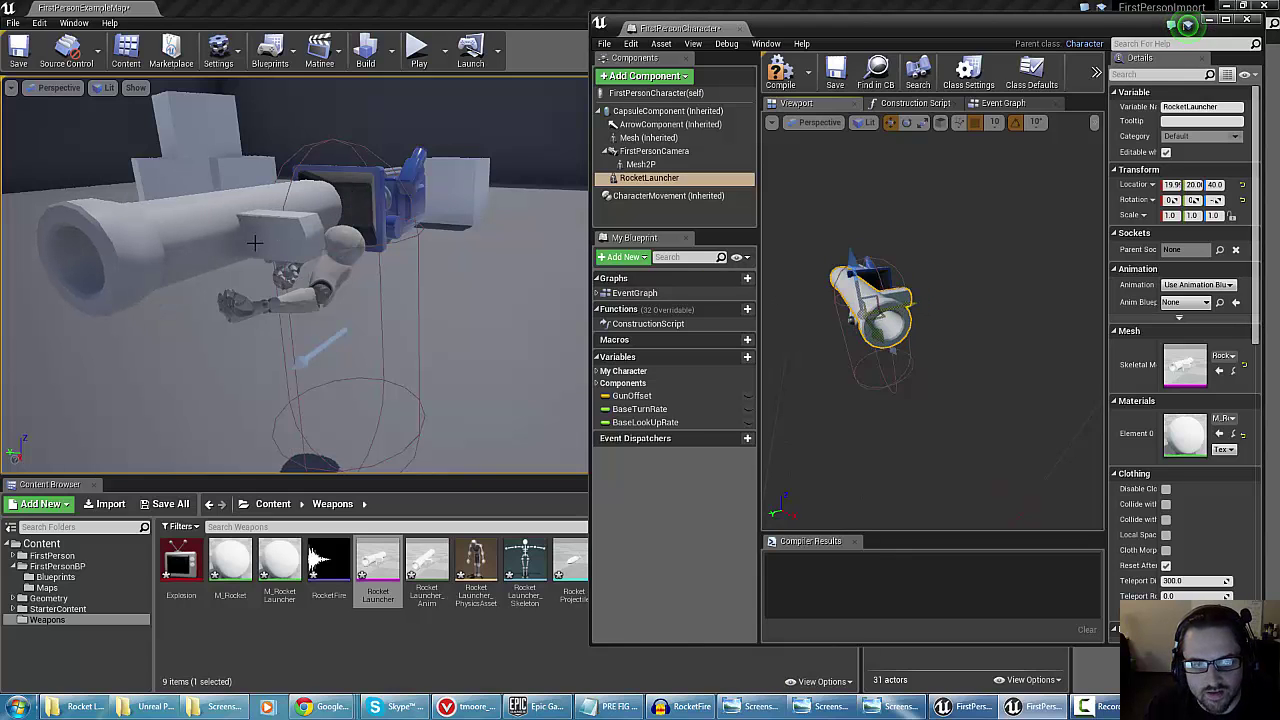
right_drag(255, 243, 200, 270)
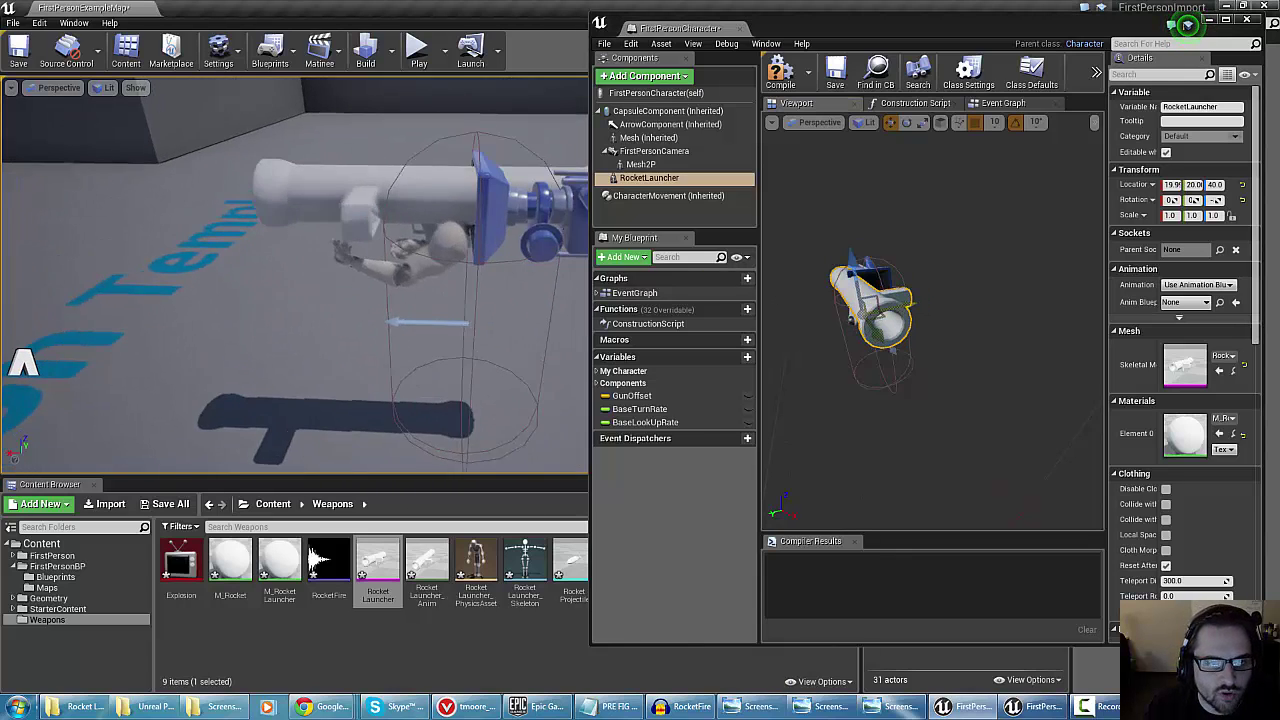
right_drag(122, 331, 129, 332)
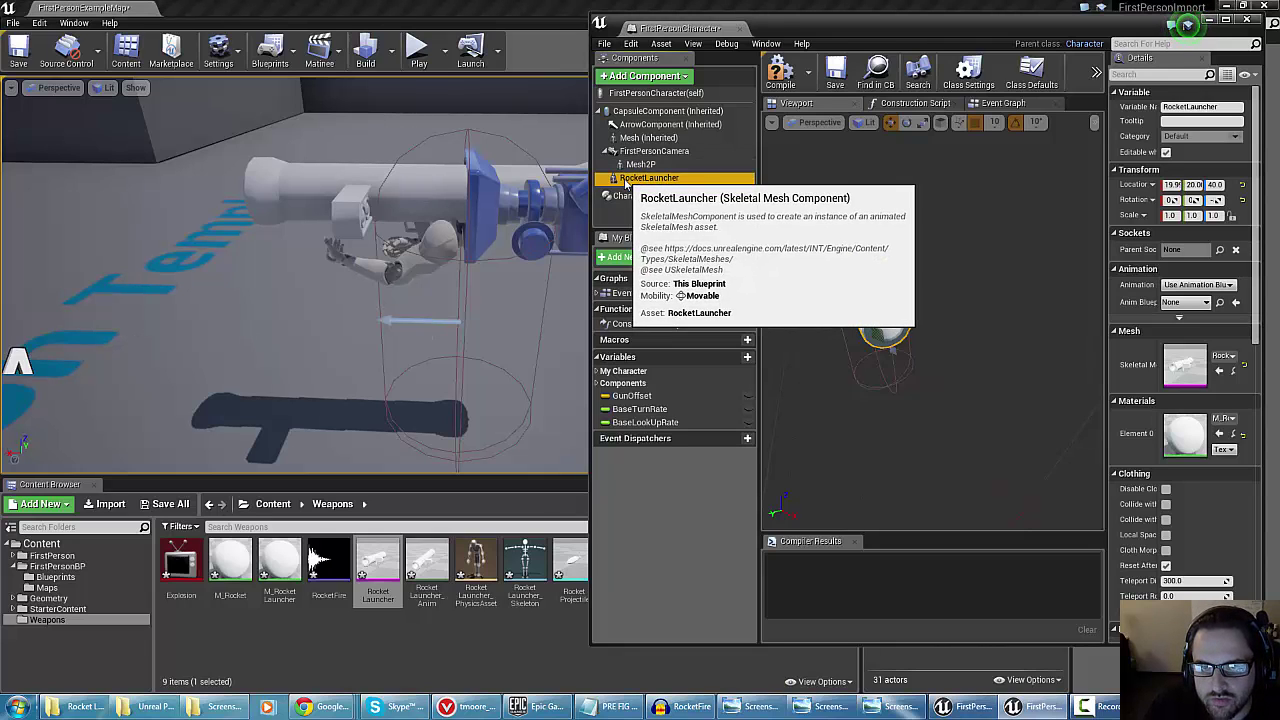
Make the RocketLauncher component a child of Mesh2P
drag(620, 181, 641, 165)
click(641, 165)
click(643, 179)
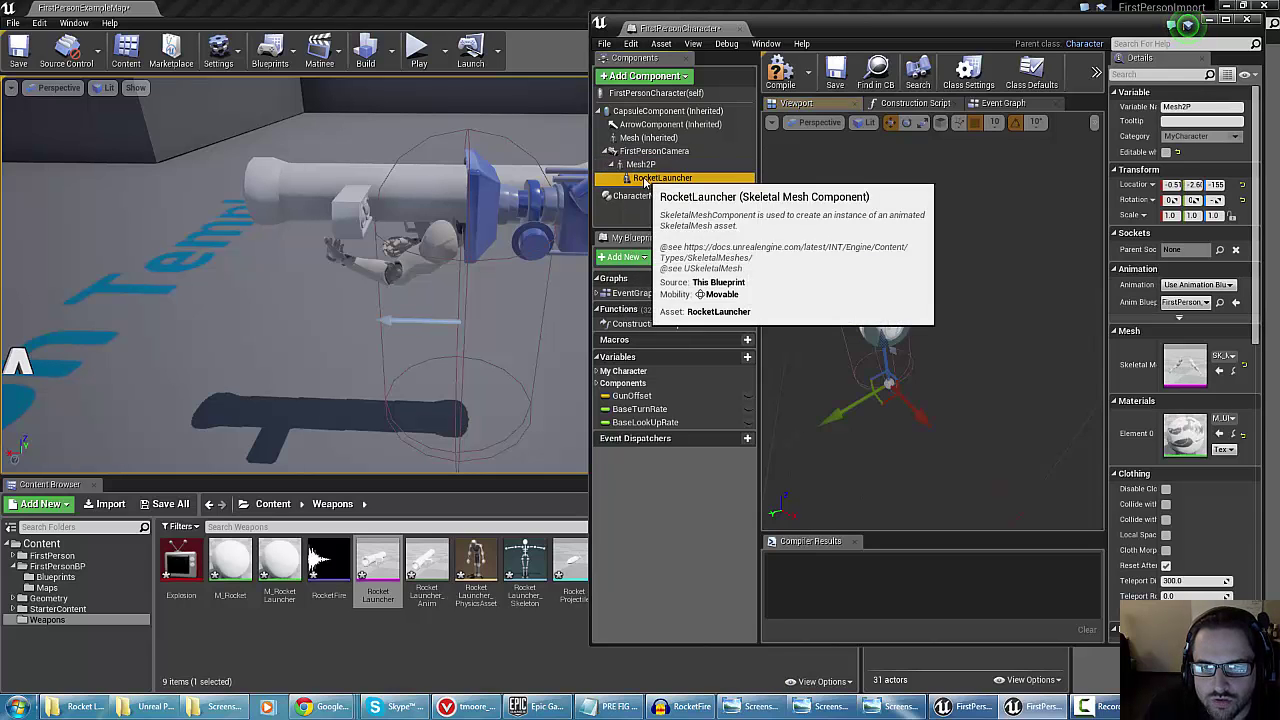
click(642, 166)
click(643, 181)
right_drag(917, 285, 916, 247)
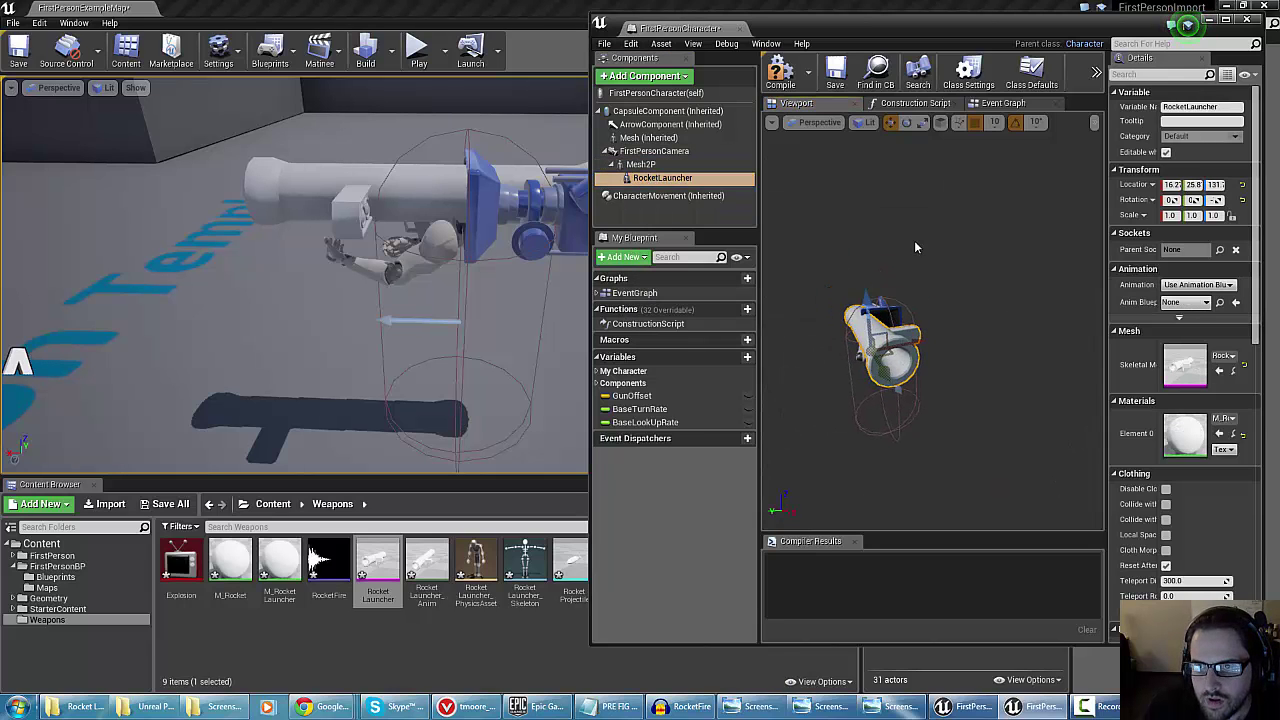
In the construction script, add a Rocket Launcher reference, connect it to AttachTo's Target, and place the Mesh 2P node beneath it
click(912, 104)
right_drag(900, 365, 829, 357)
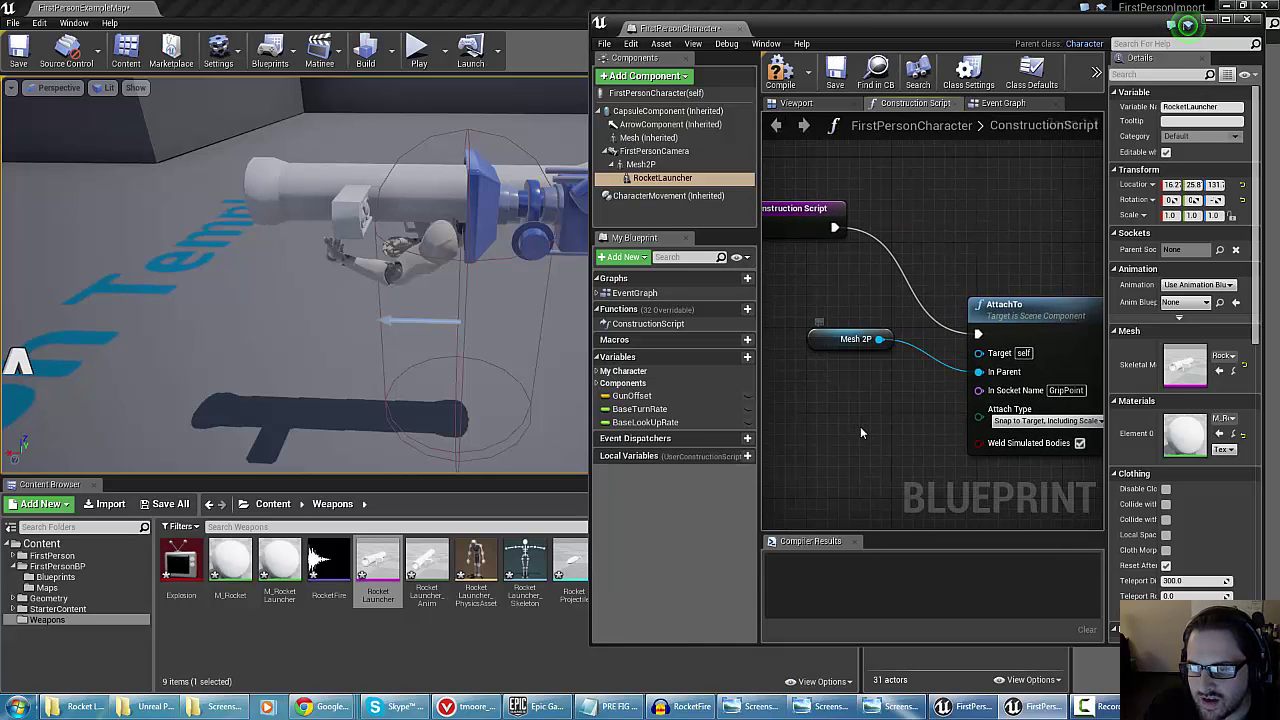
right_drag(860, 432, 880, 455)
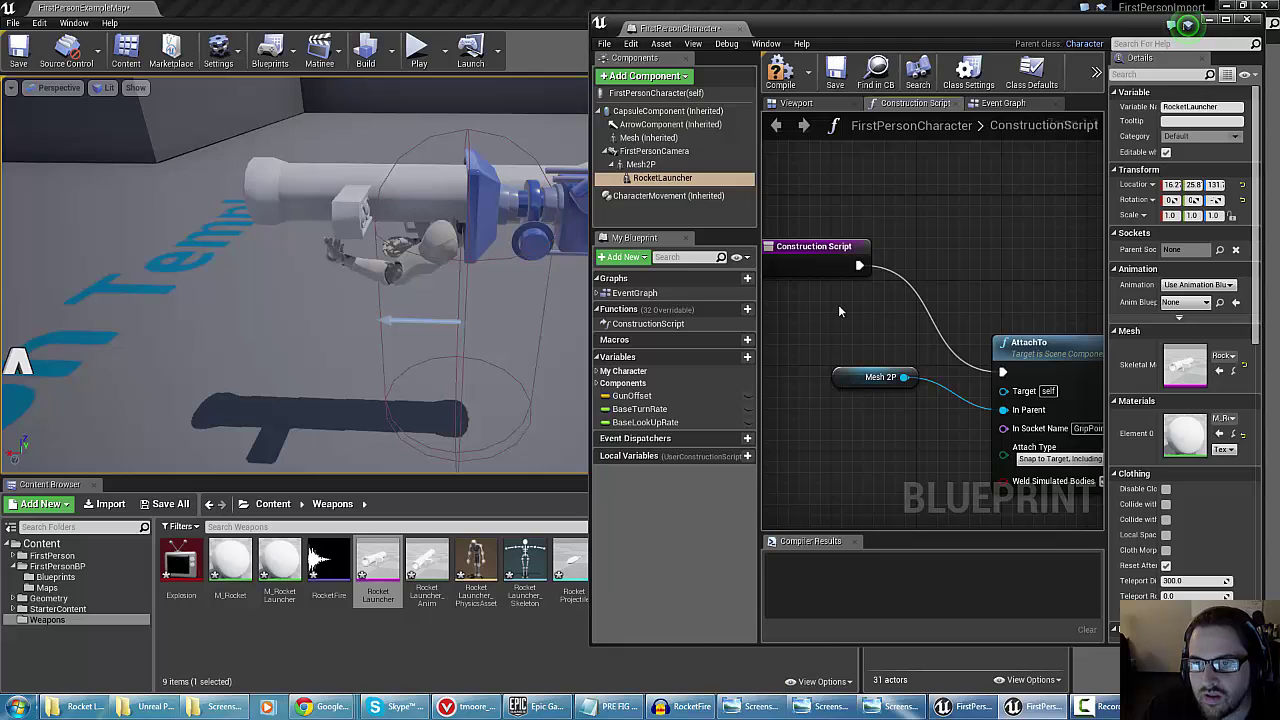
right_drag(838, 304, 827, 248)
drag(848, 322, 843, 358)
right_drag(953, 434, 889, 437)
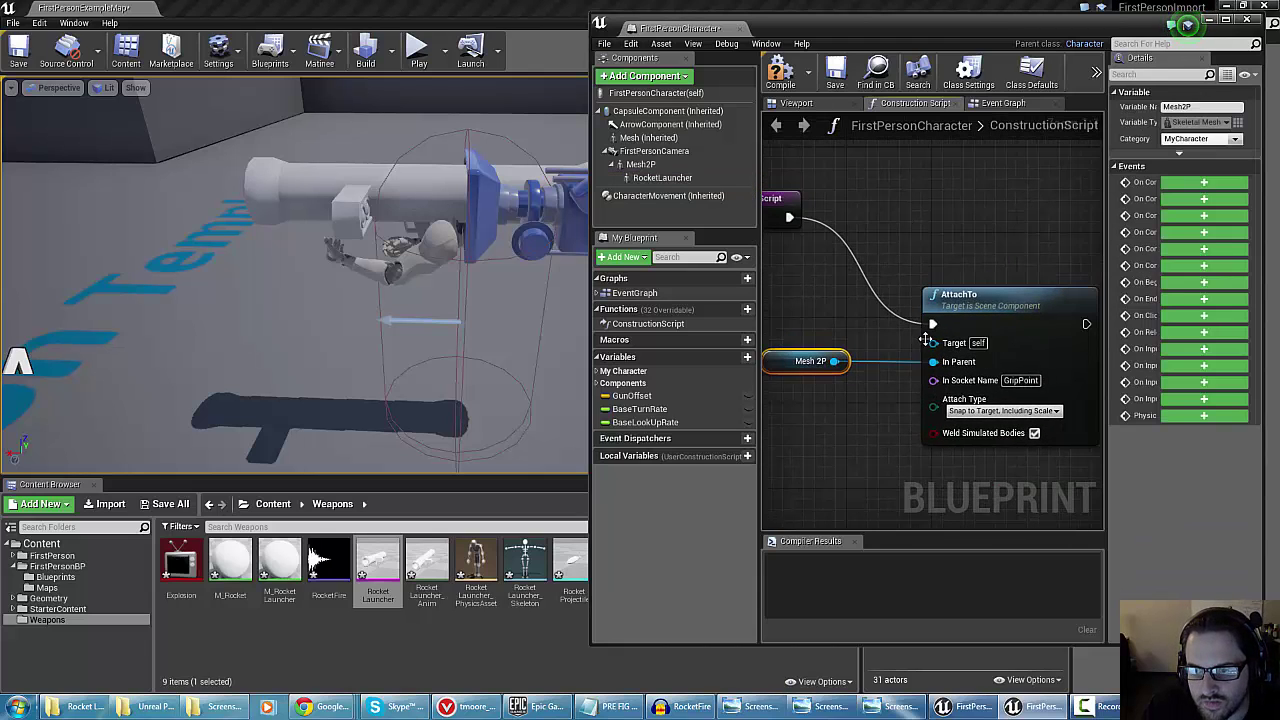
drag(662, 177, 793, 320)
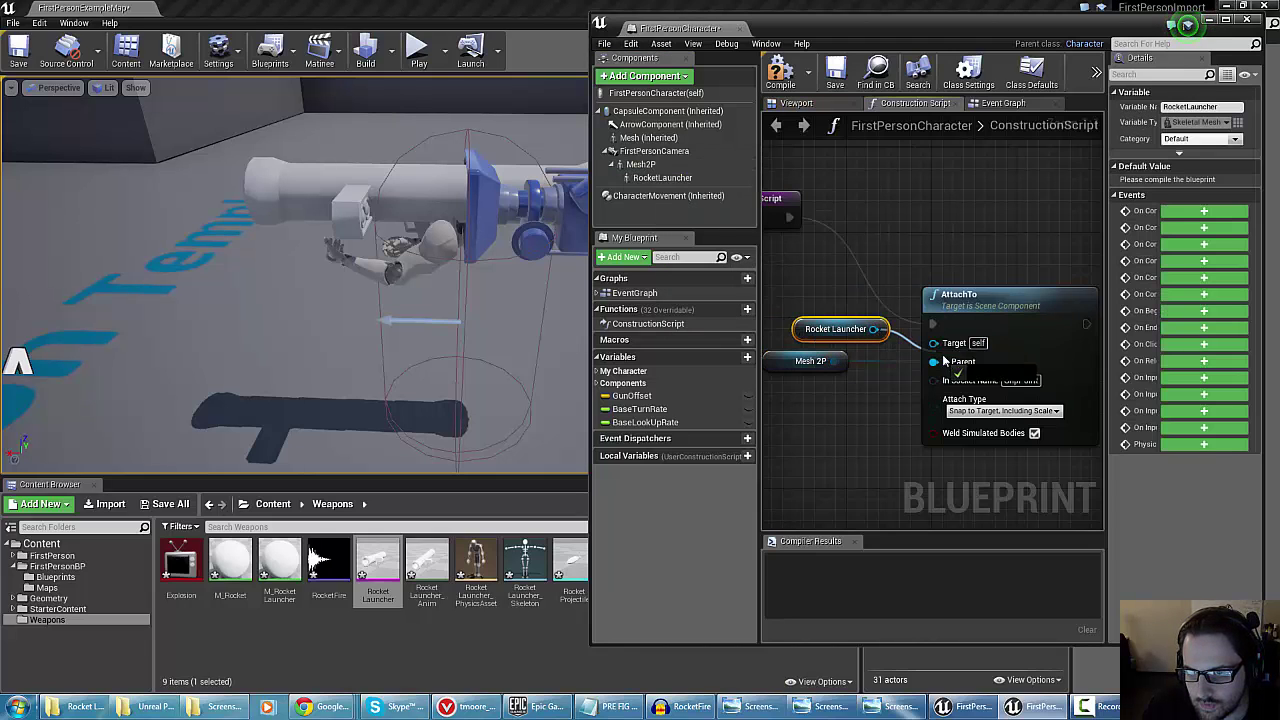
drag(933, 347, 933, 346)
drag(779, 364, 811, 367)
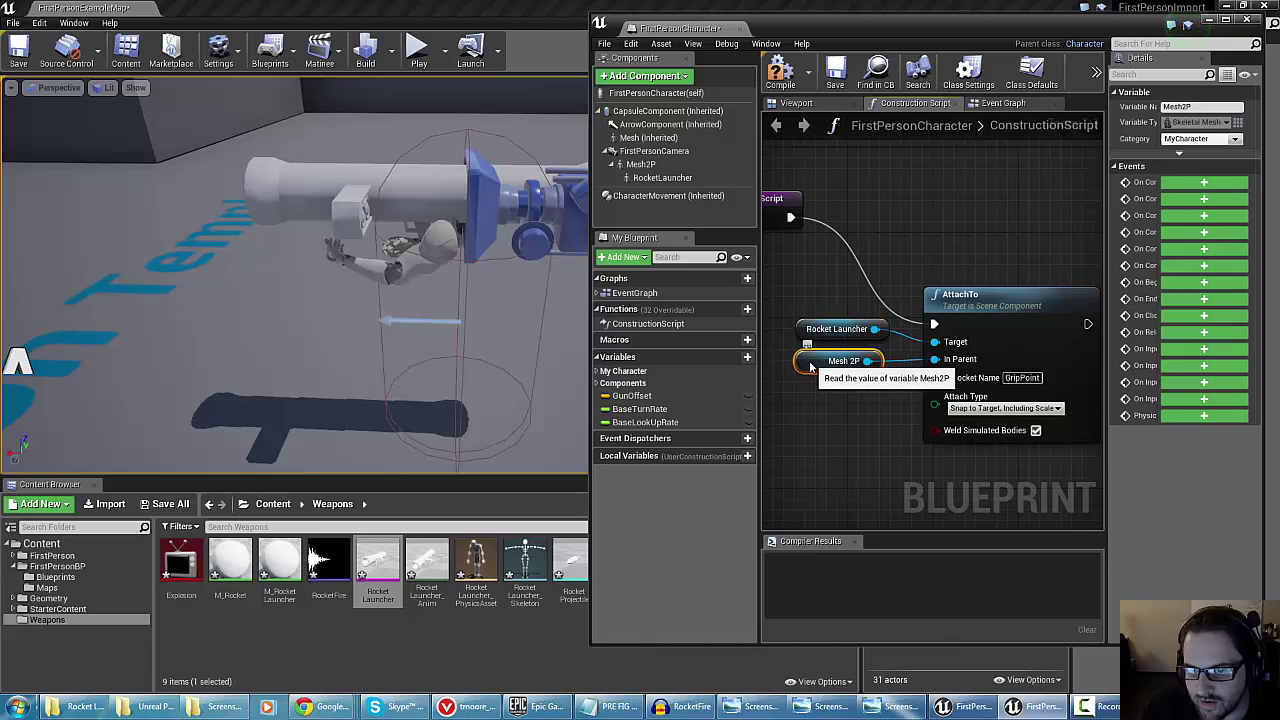
Compile the FirstPersonCharacter blueprint and examine how the rocket launcher sits on the arms with the AttachTo setup
click(797, 103)
right_drag(824, 391, 780, 396)
drag(832, 407, 885, 409)
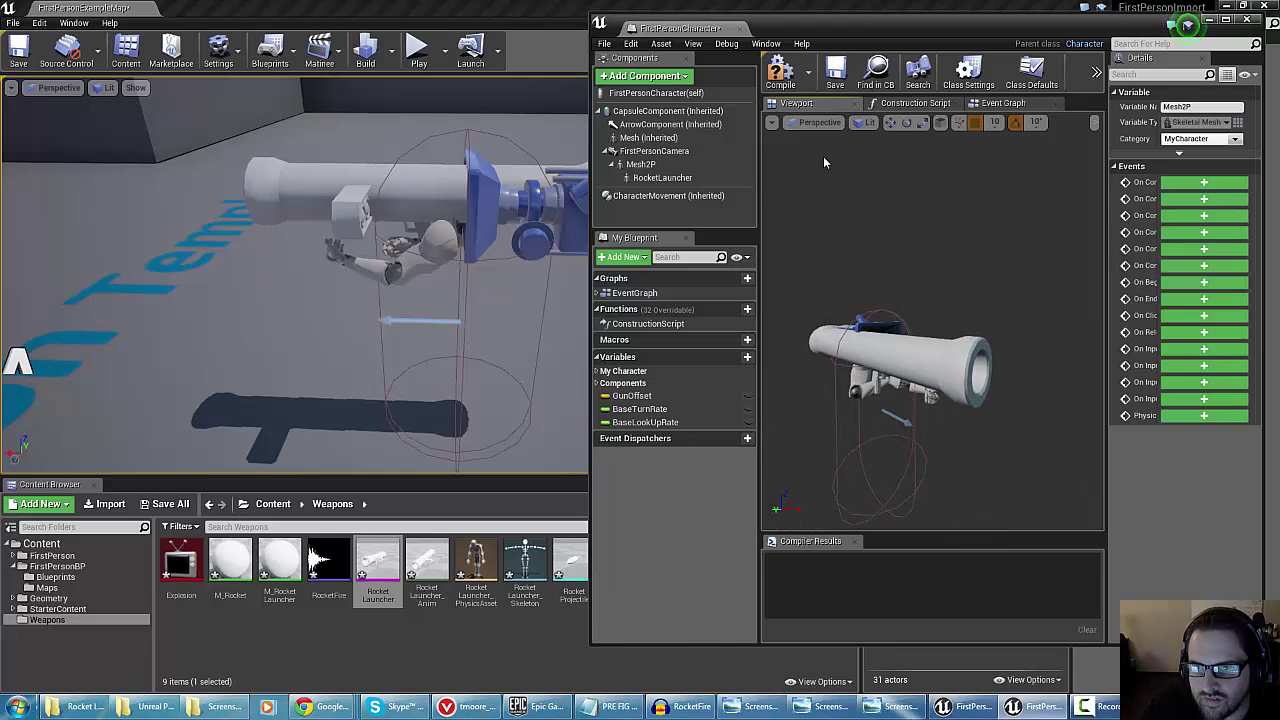
click(779, 68)
right_drag(812, 310, 795, 335)
drag(875, 186, 802, 427)
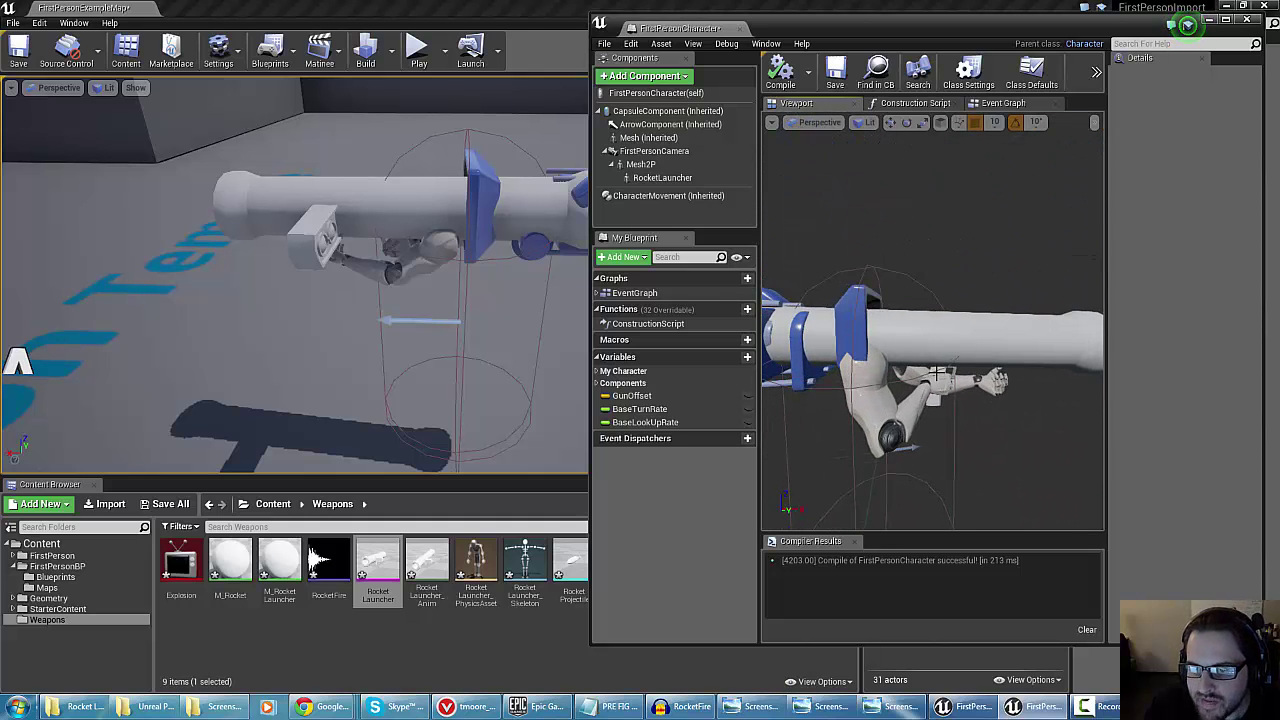
mouse_move(932, 397)
right_down()
mouse_move(918, 399)
mouse_move(936, 397)
mouse_move(926, 380)
right_up()
click(886, 105)
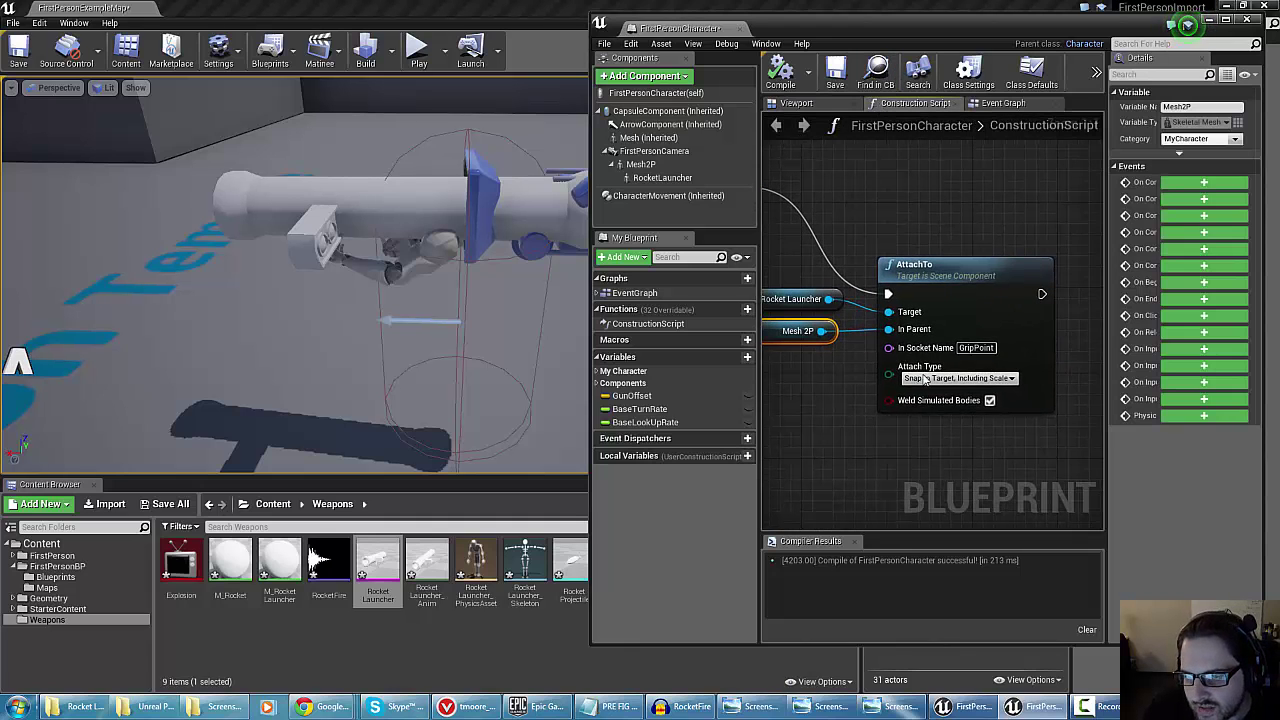
click(794, 103)
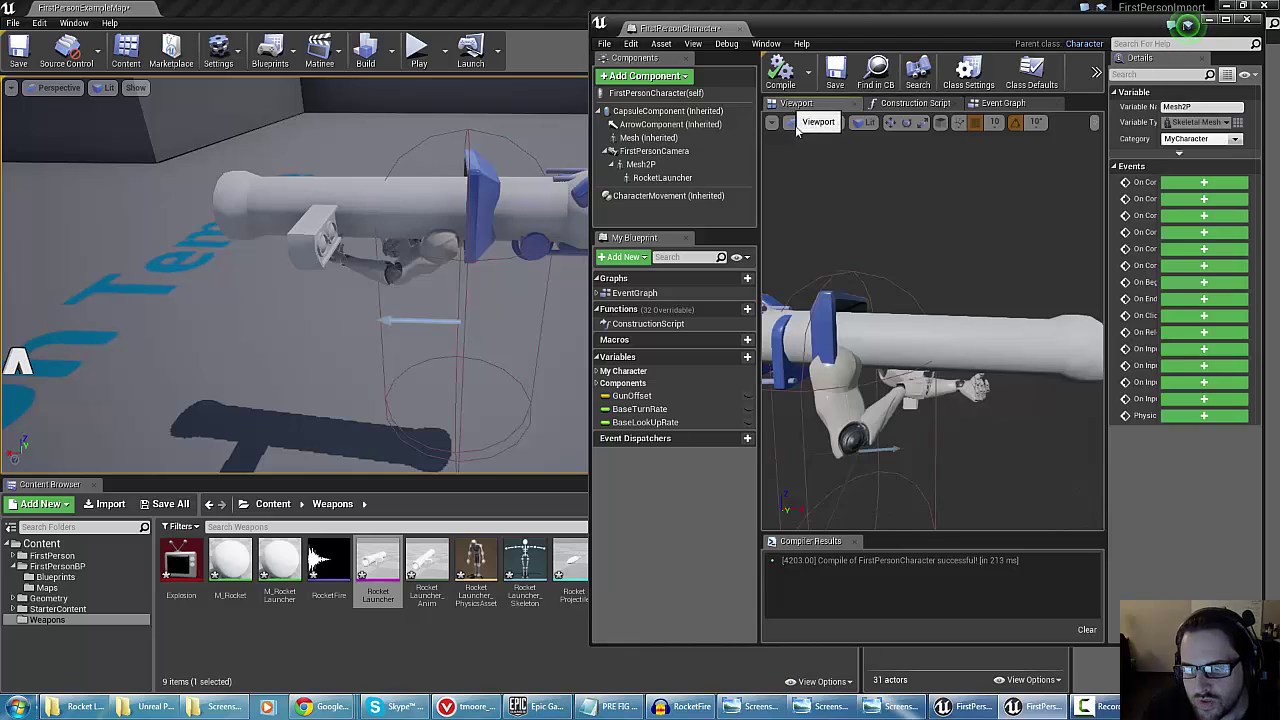
right_drag(932, 340, 808, 368)
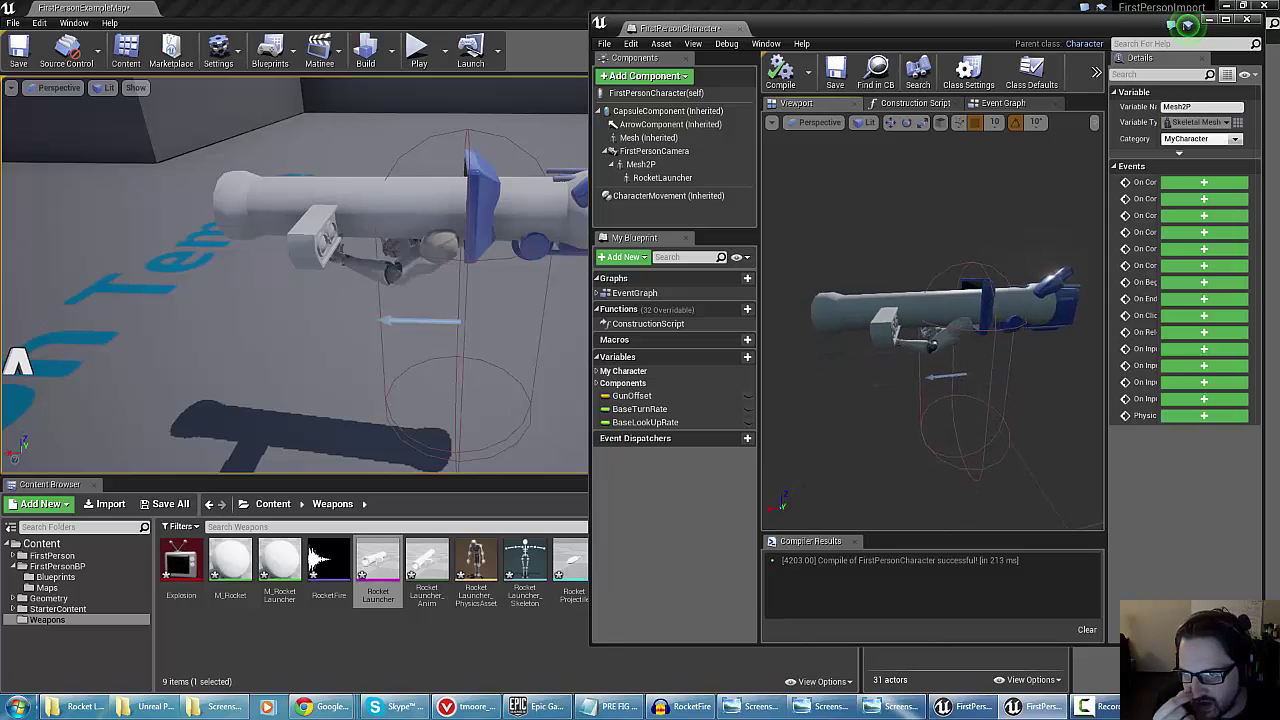
Try to scale the RocketLauncher component down to 0.3
click(640, 164)
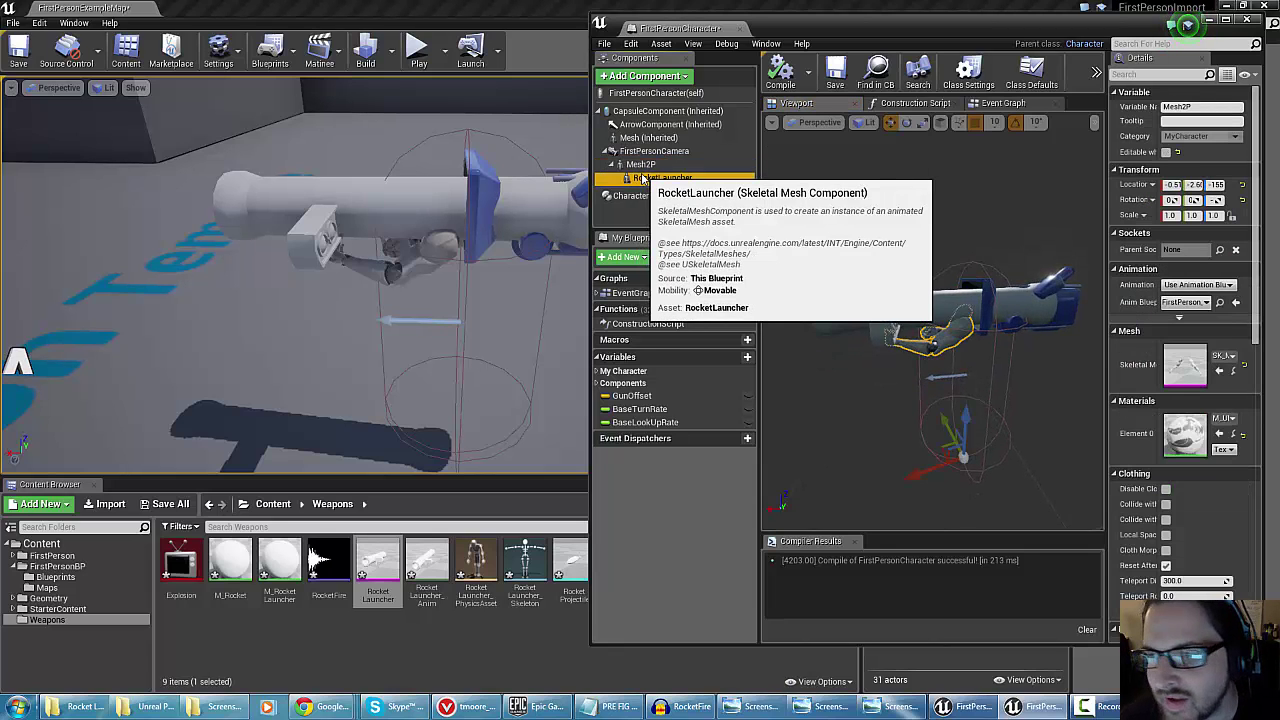
click(640, 178)
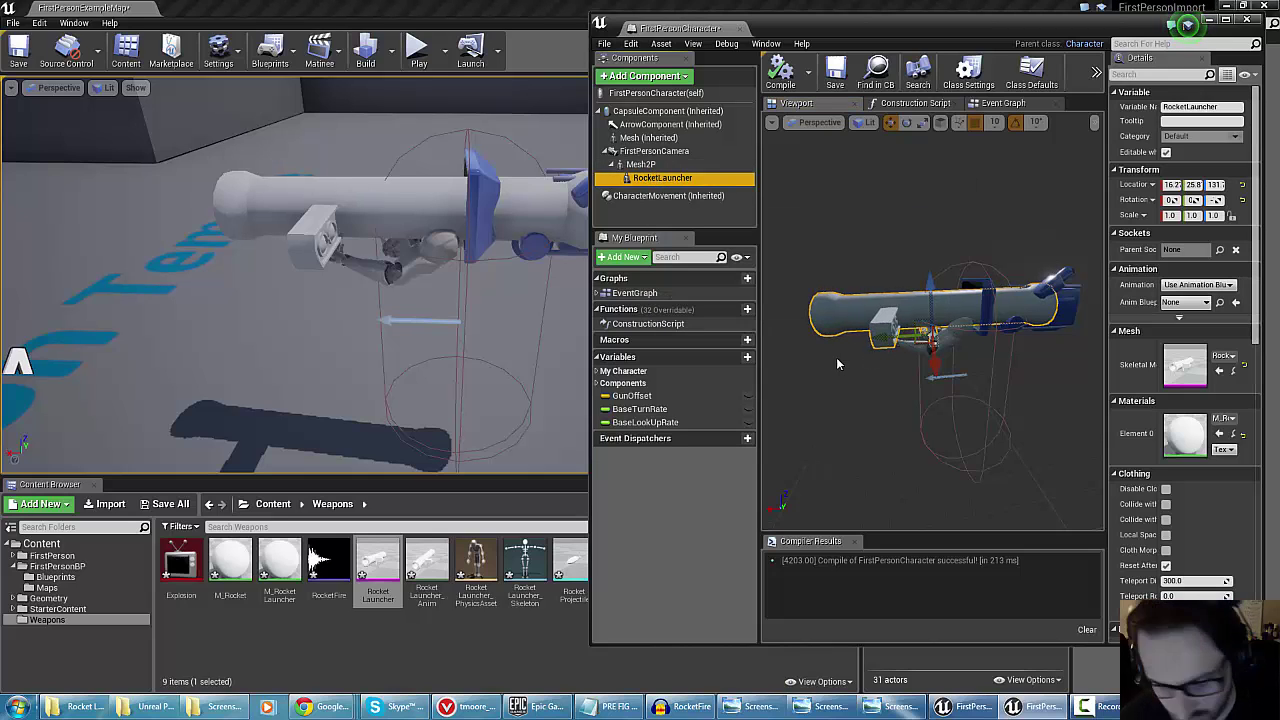
right_drag(898, 300, 898, 300)
key(r)
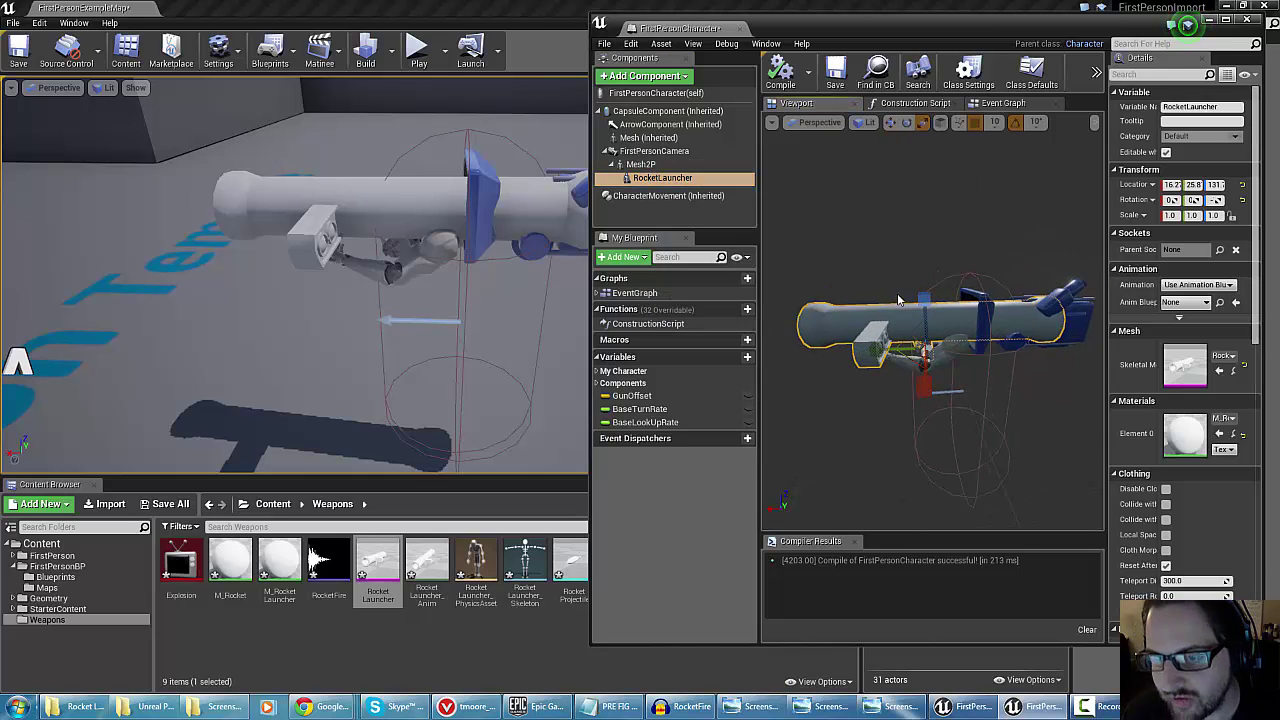
drag(924, 298, 880, 352)
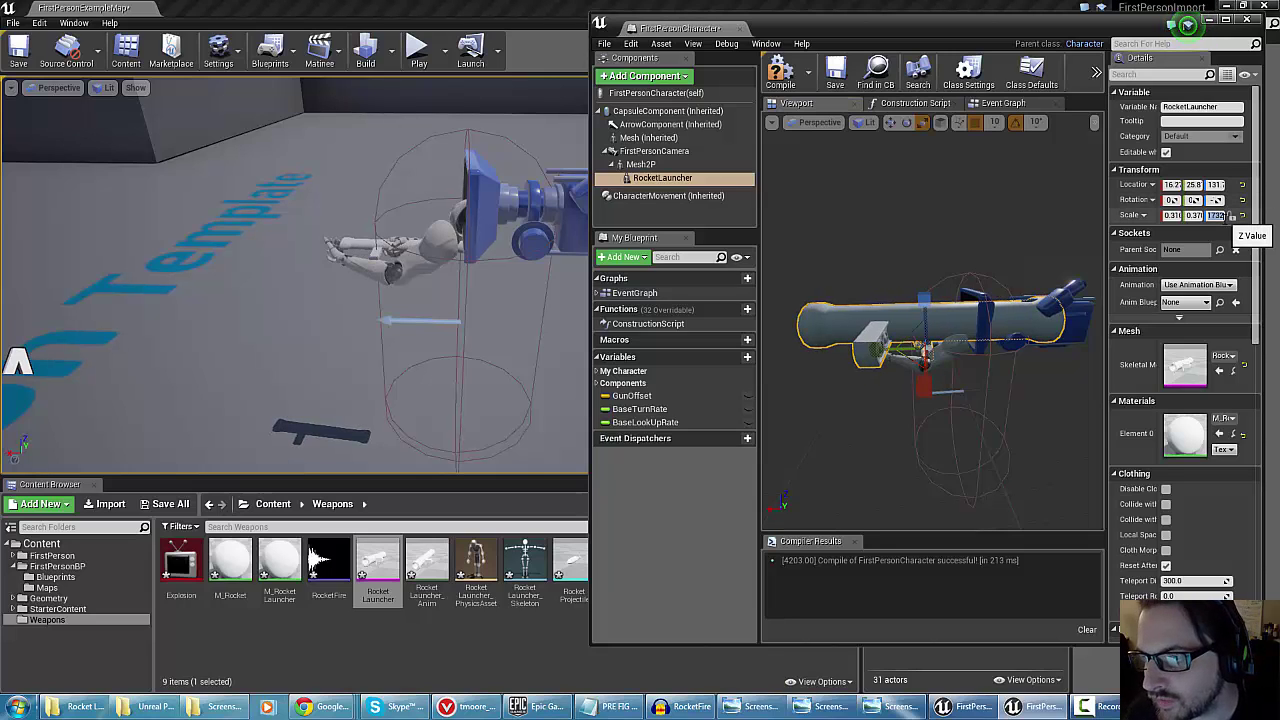
click(1218, 220)
text(.3)
key(Return)
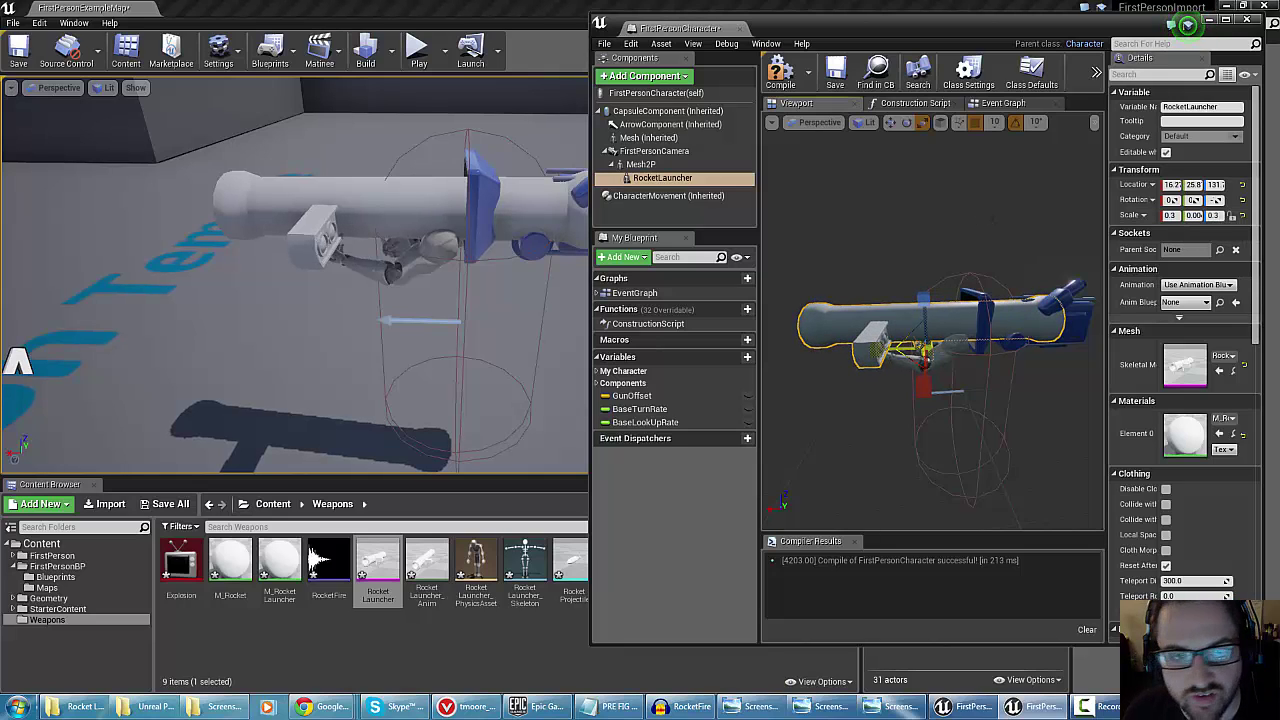
Compile the FirstPersonCharacter blueprint and close its editor window to return to the level
right_drag(195, 214, 160, 230)
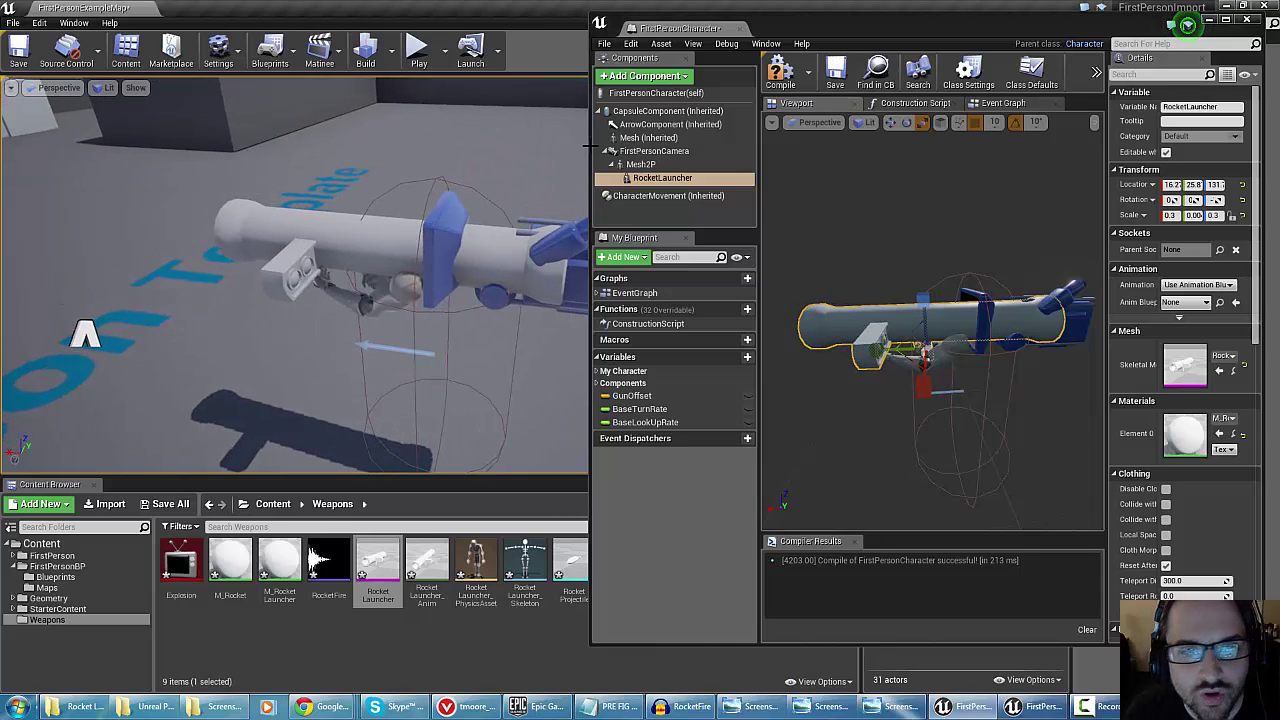
click(798, 88)
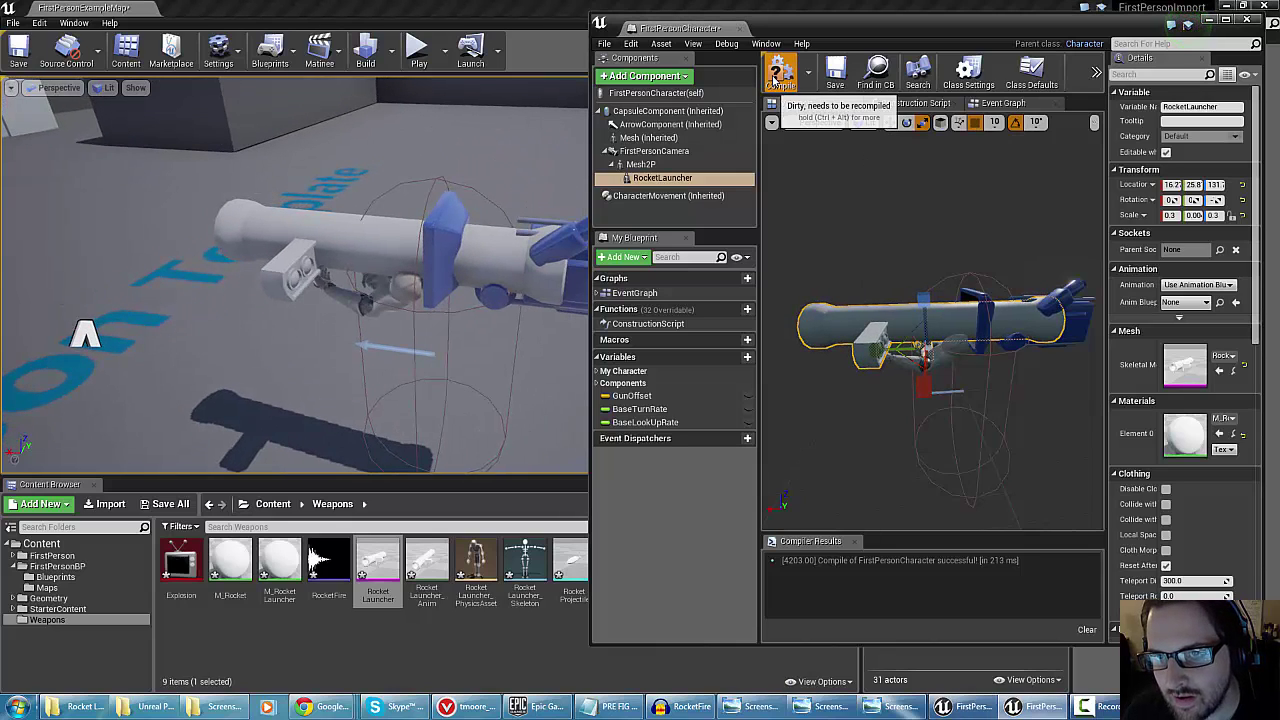
click(1250, 22)
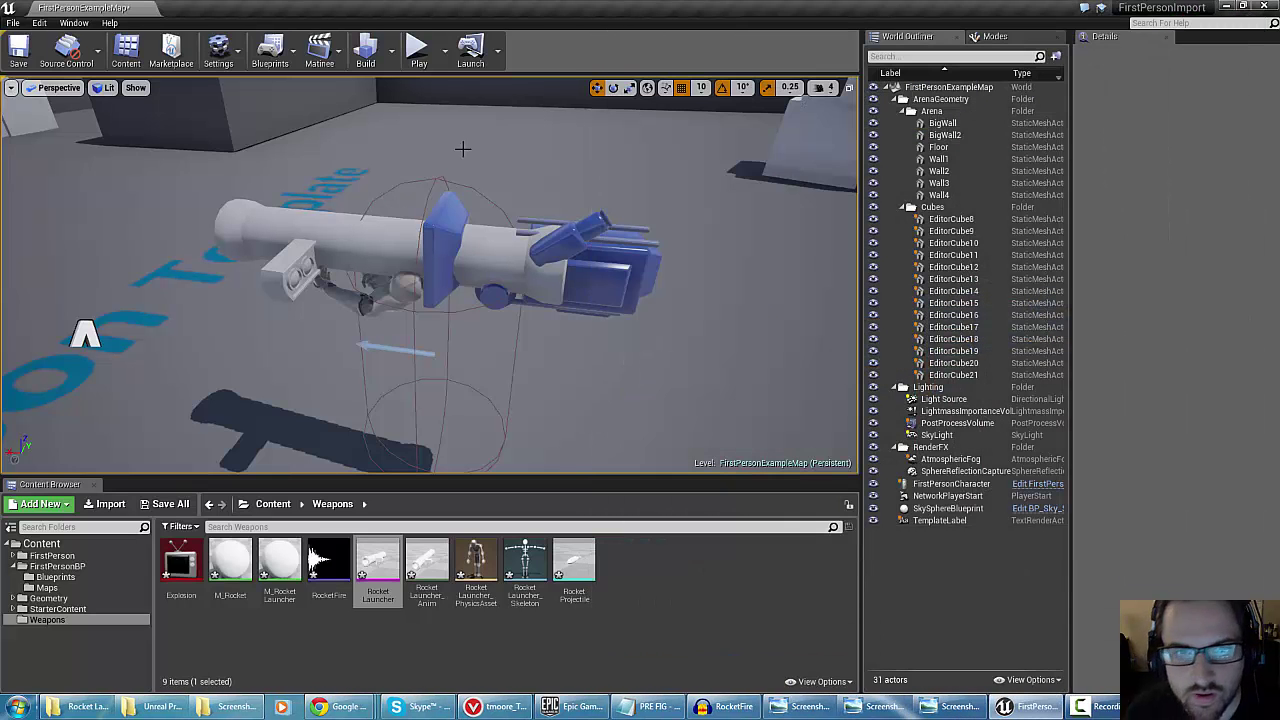
Play-test the level, walking around and firing to check how the rocket launcher looks in first person, and stop the session
click(427, 52)
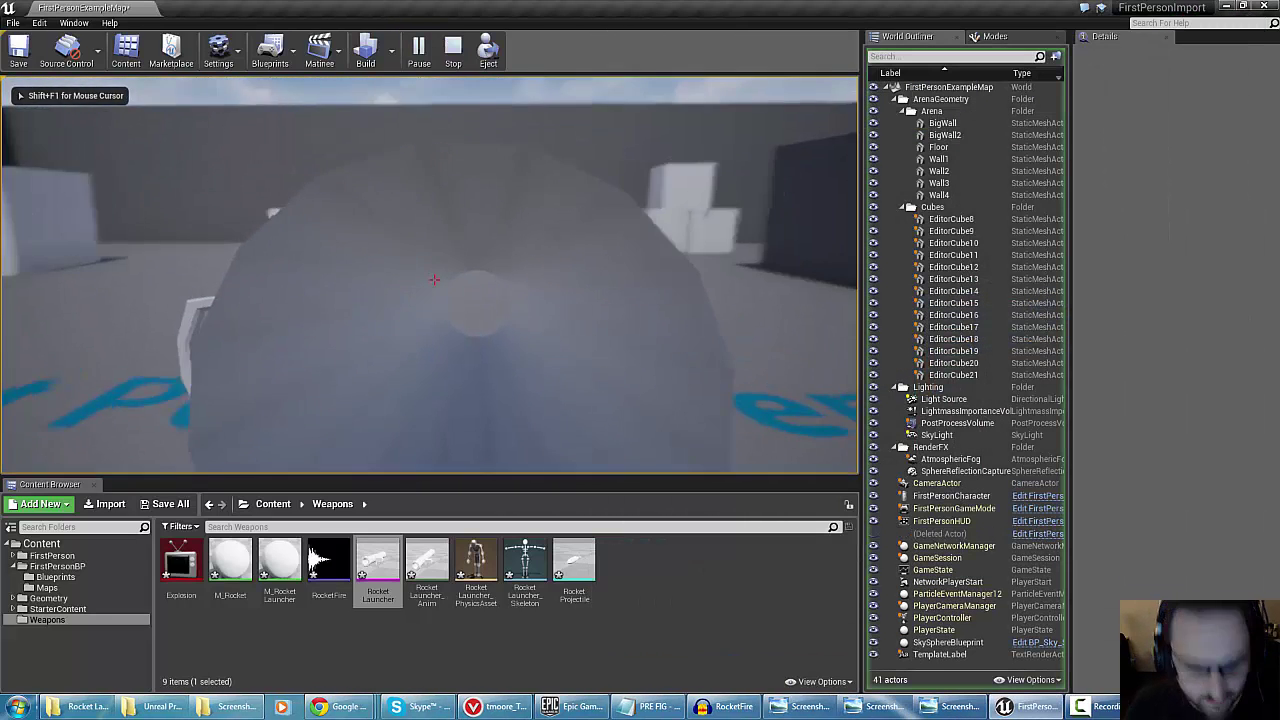
key(w)
key(w)
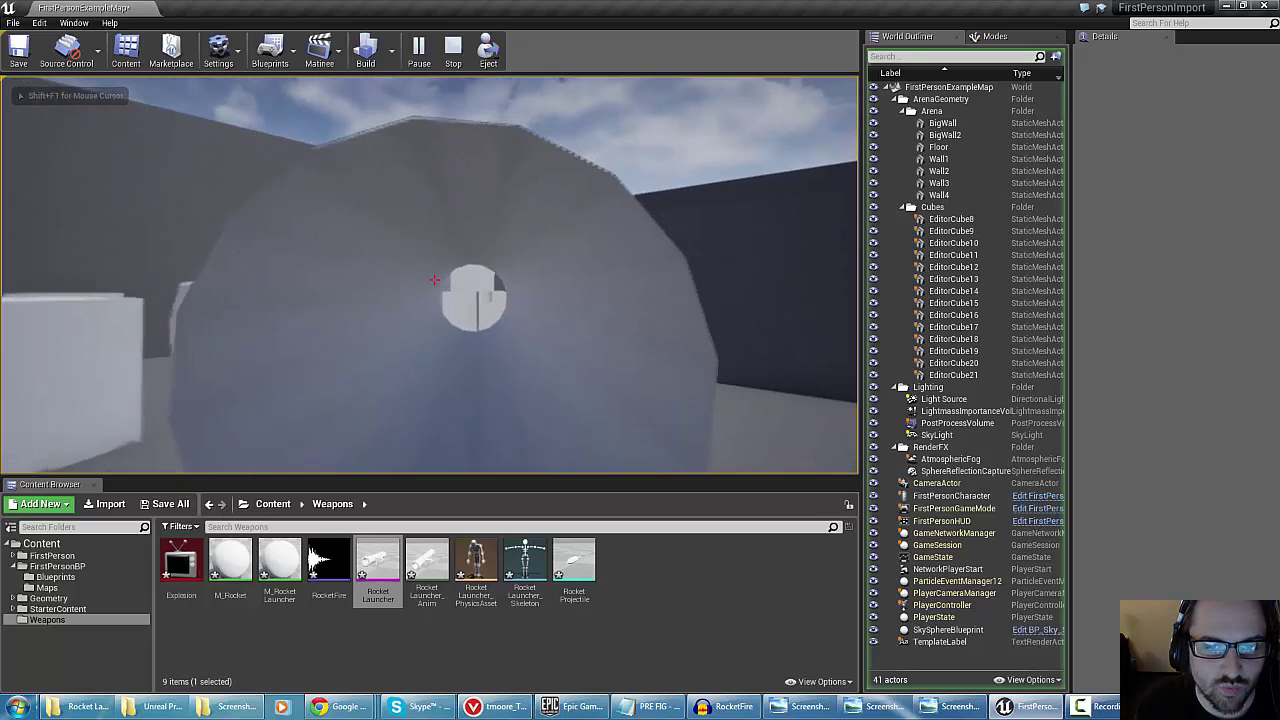
click(434, 280)
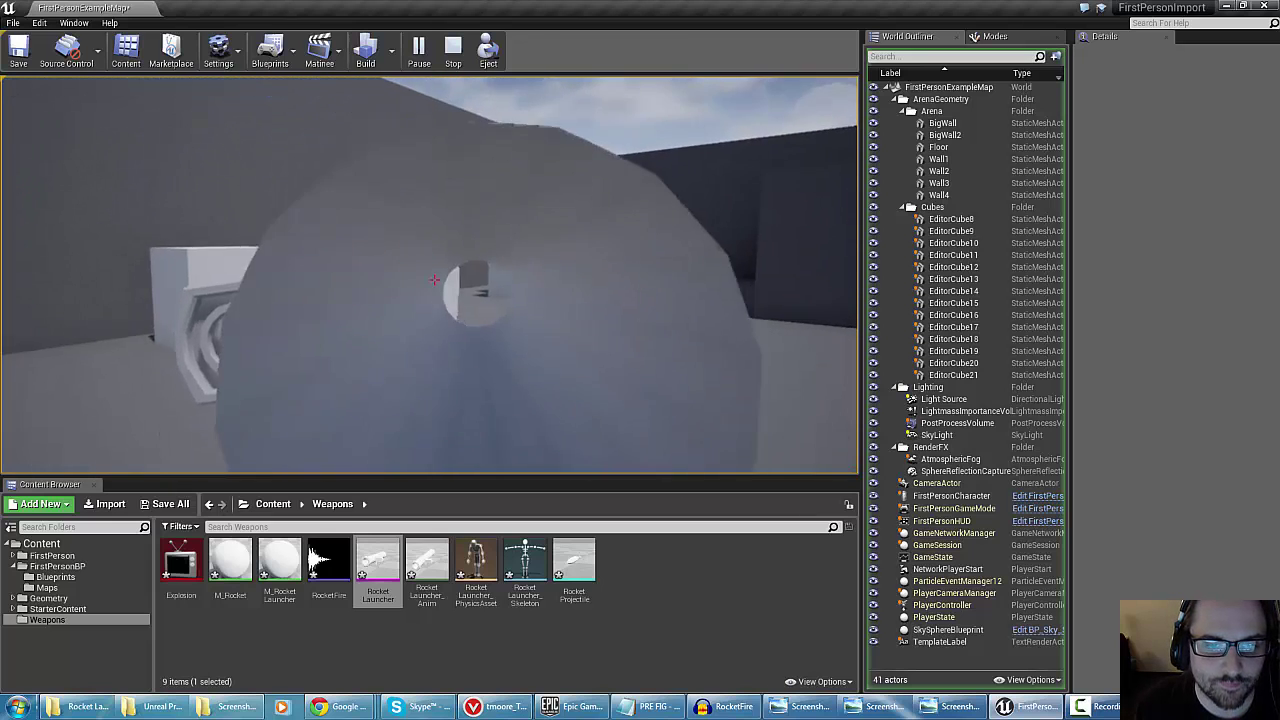
click(434, 280)
key(w)
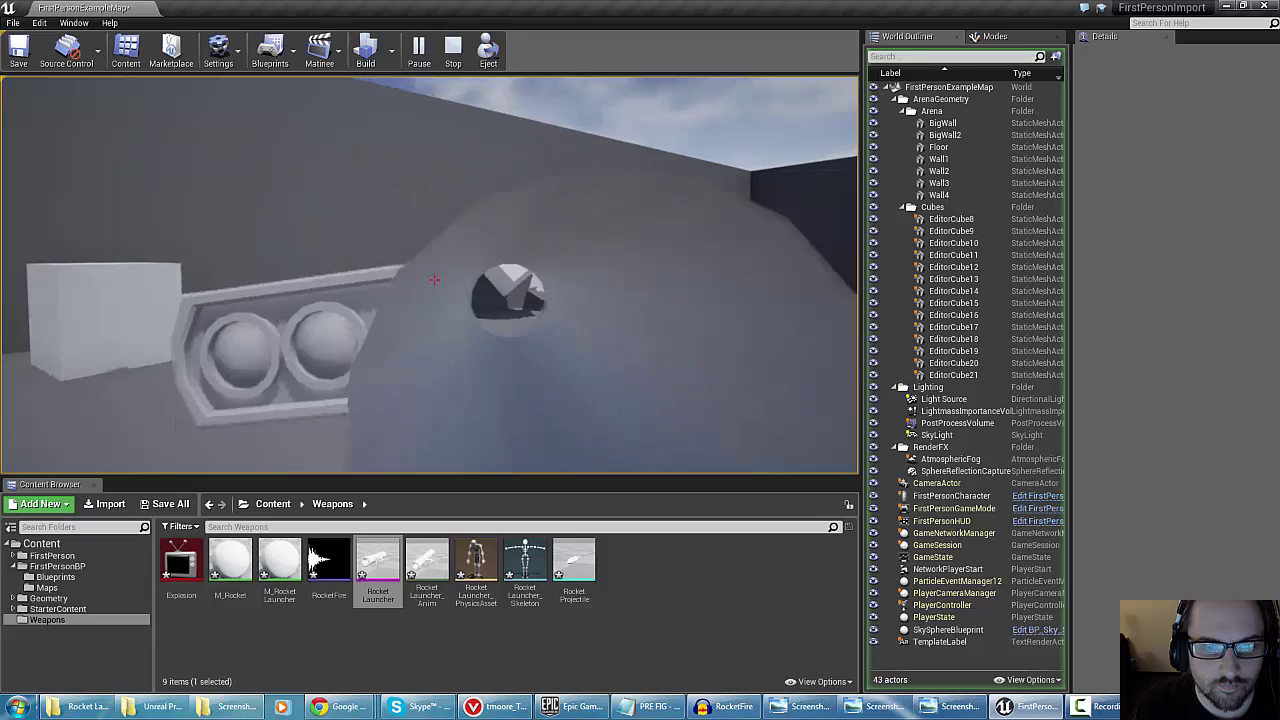
click(434, 279)
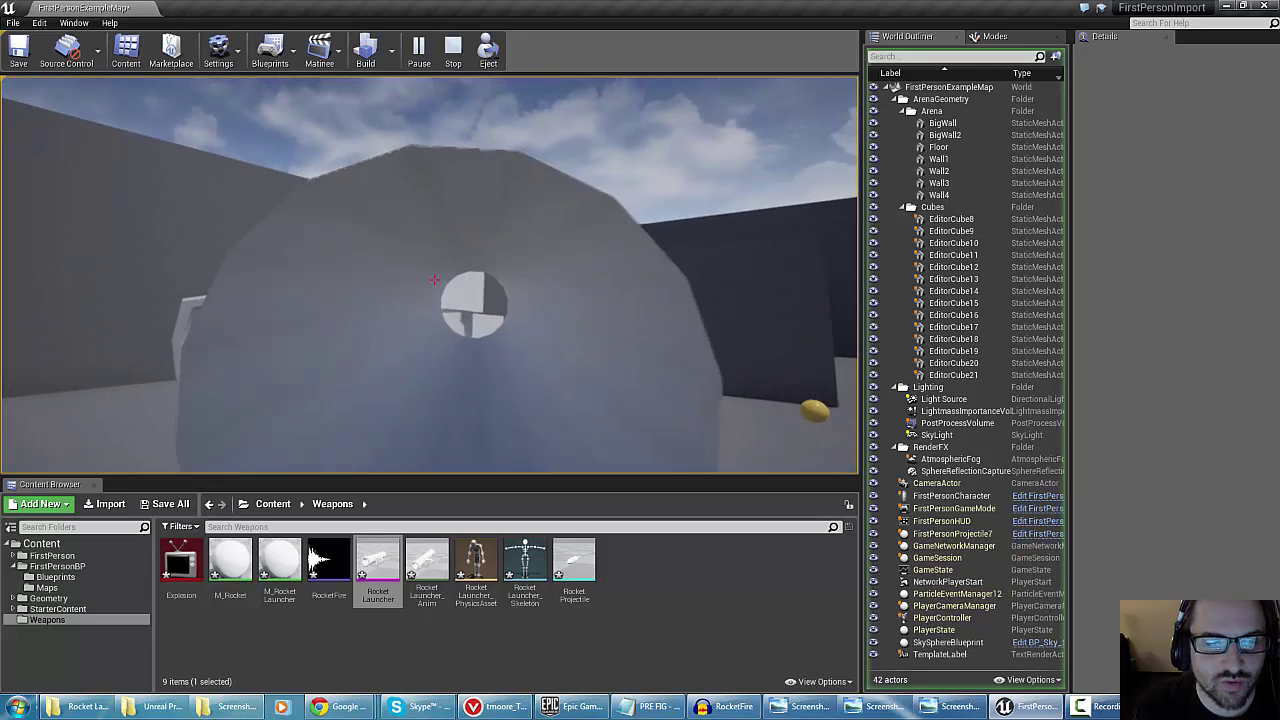
click(434, 280)
key(w)
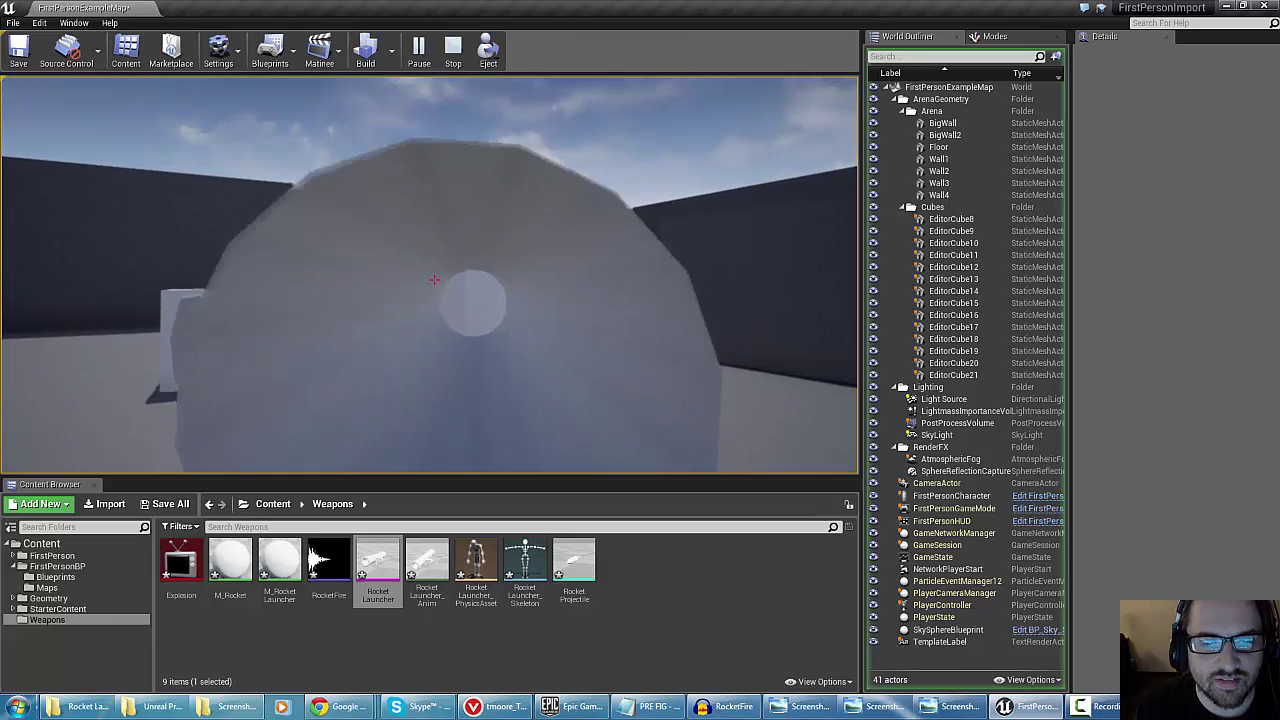
click(434, 280)
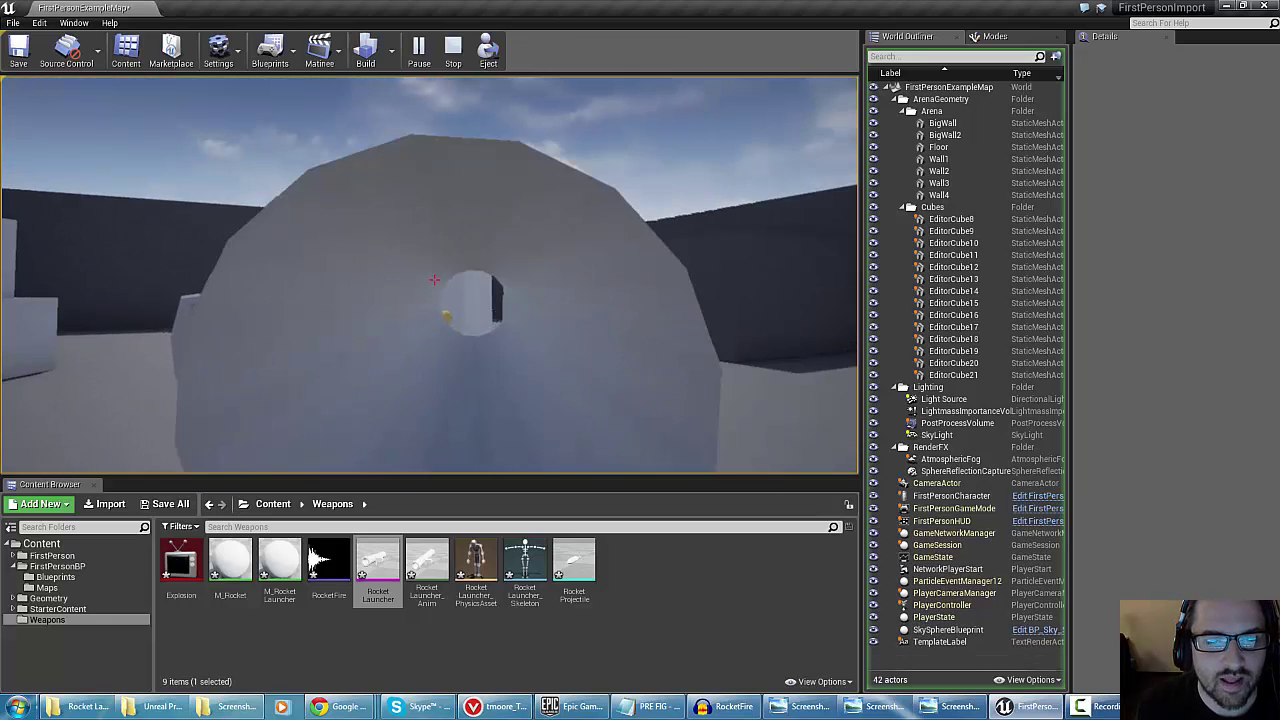
click(434, 280)
key(w)
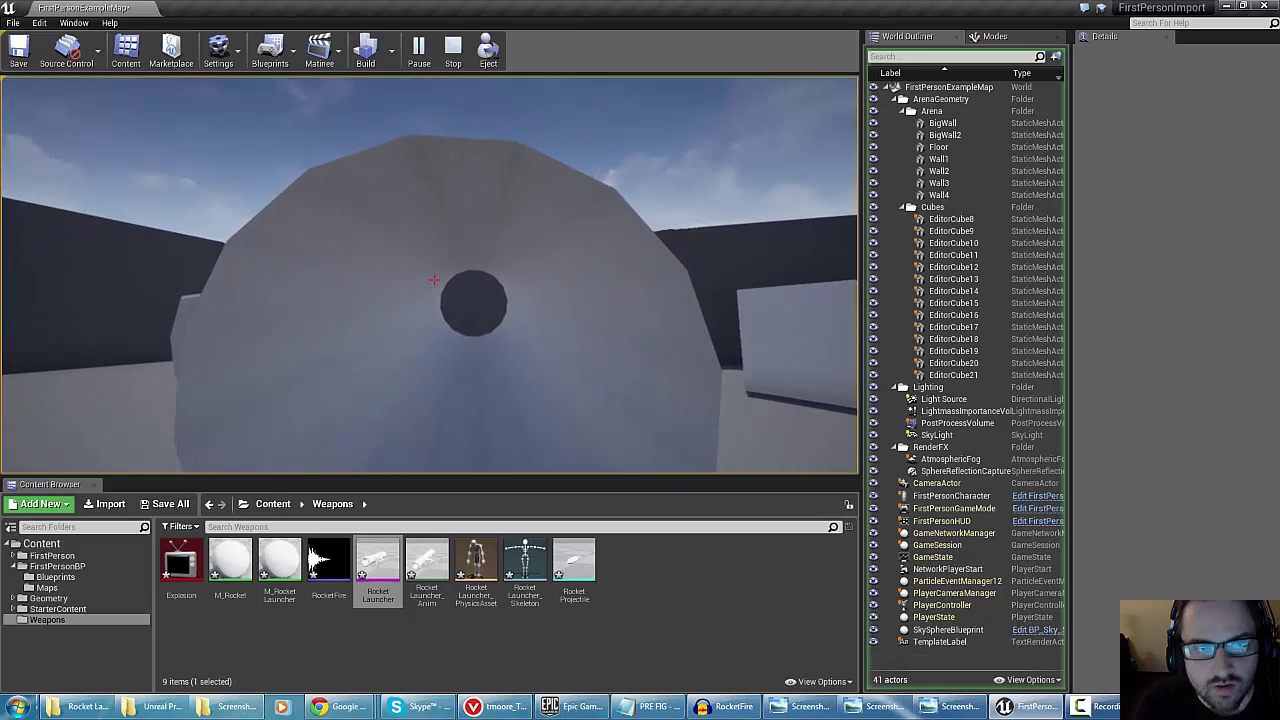
key(super)
click(453, 50)
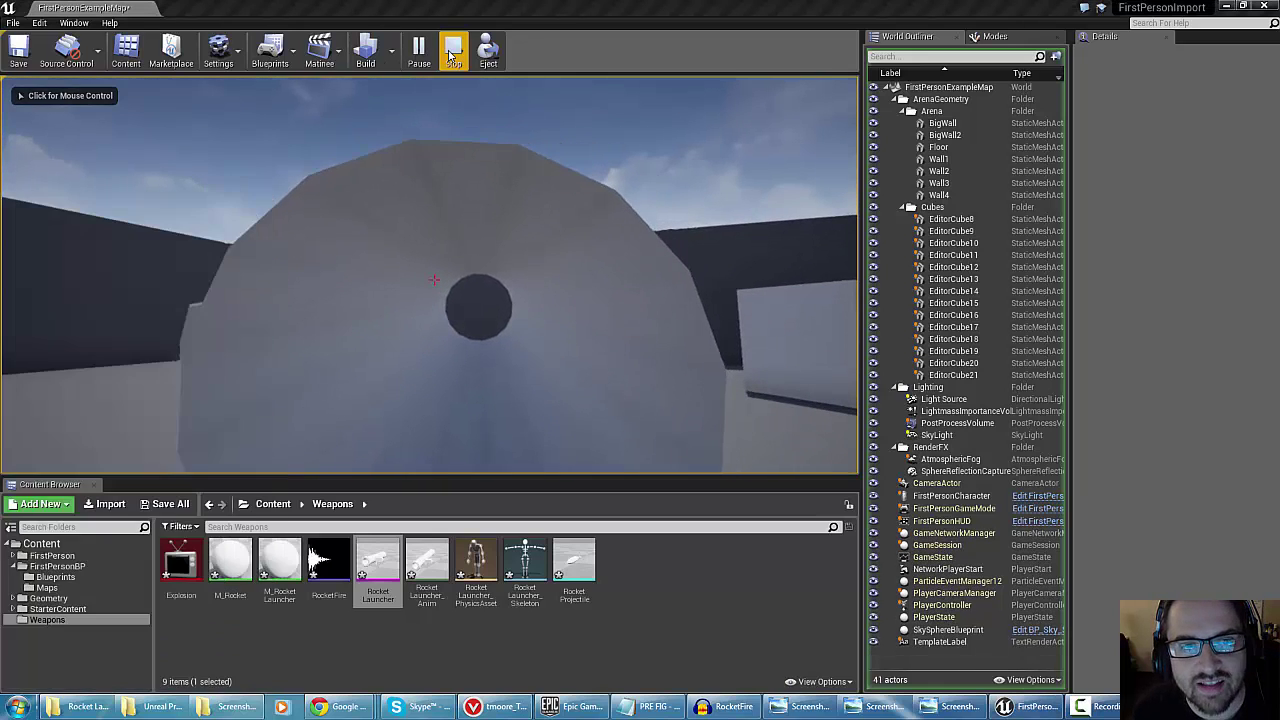
click(453, 50)
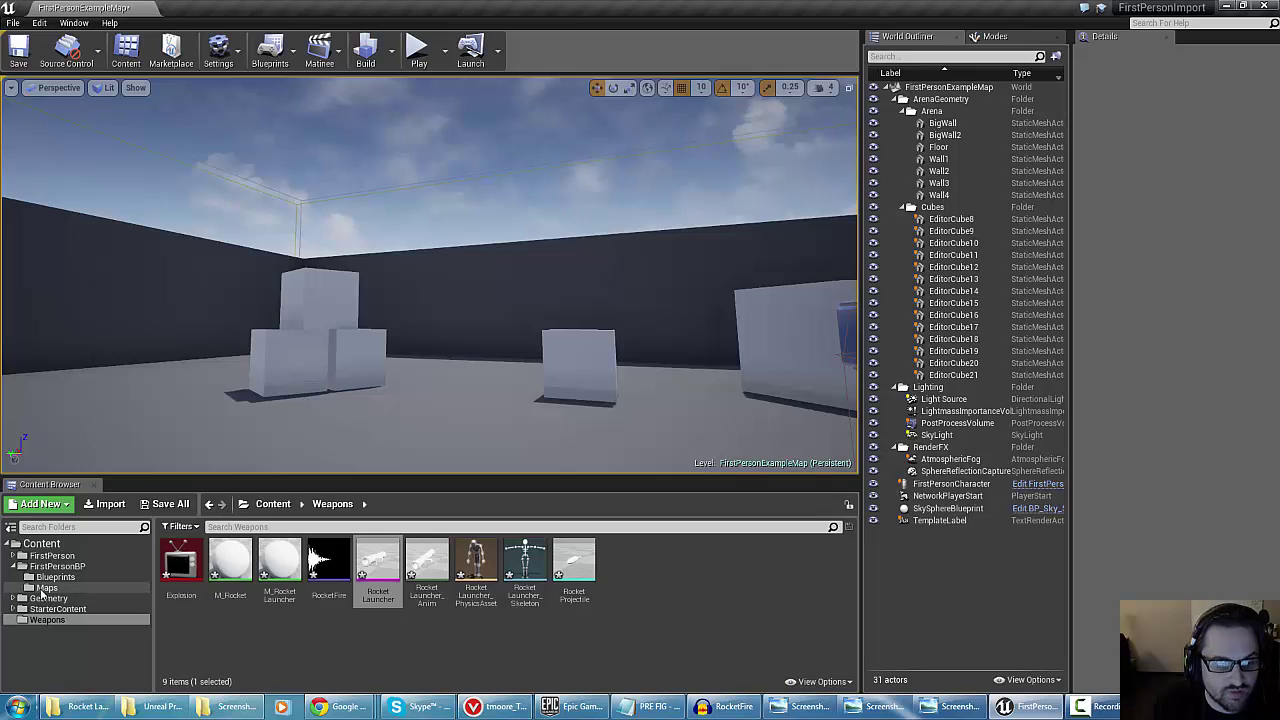
Reopen the FirstPersonCharacter blueprint from the FirstPersonBP Blueprints folder and show its component viewport in a maximized window
click(55, 577)
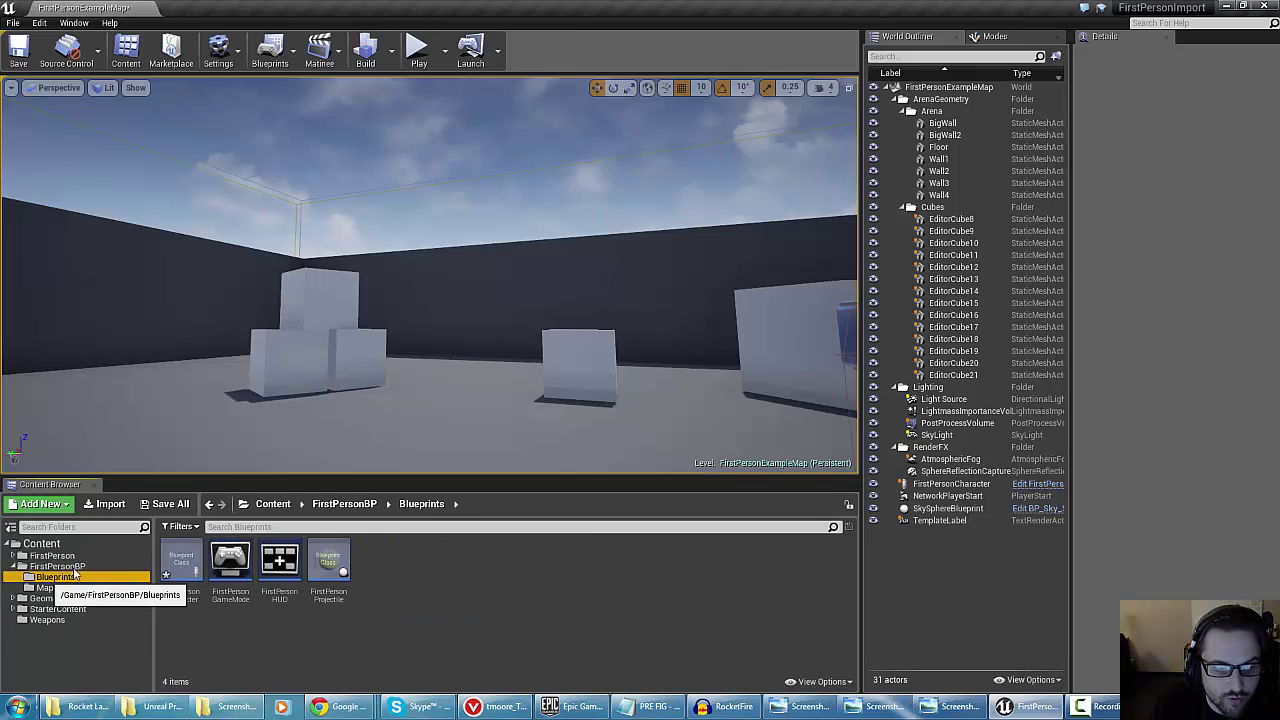
double_click(181, 560)
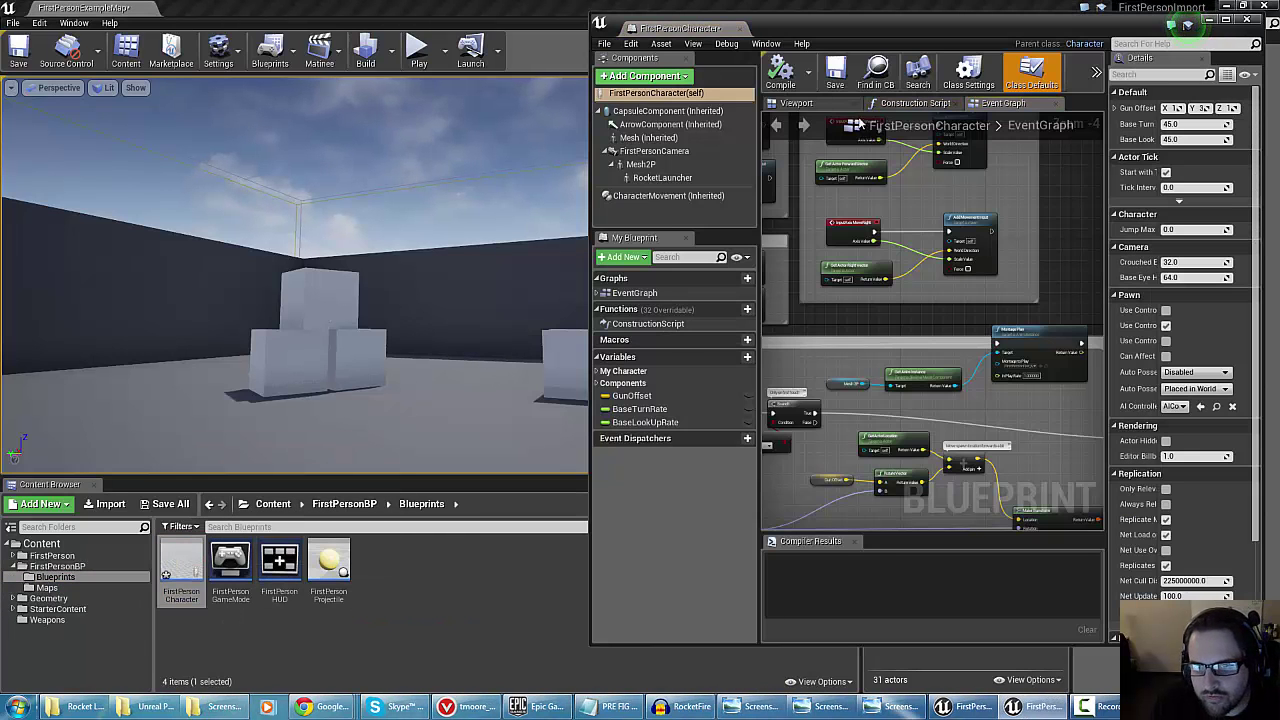
click(825, 110)
click(1226, 20)
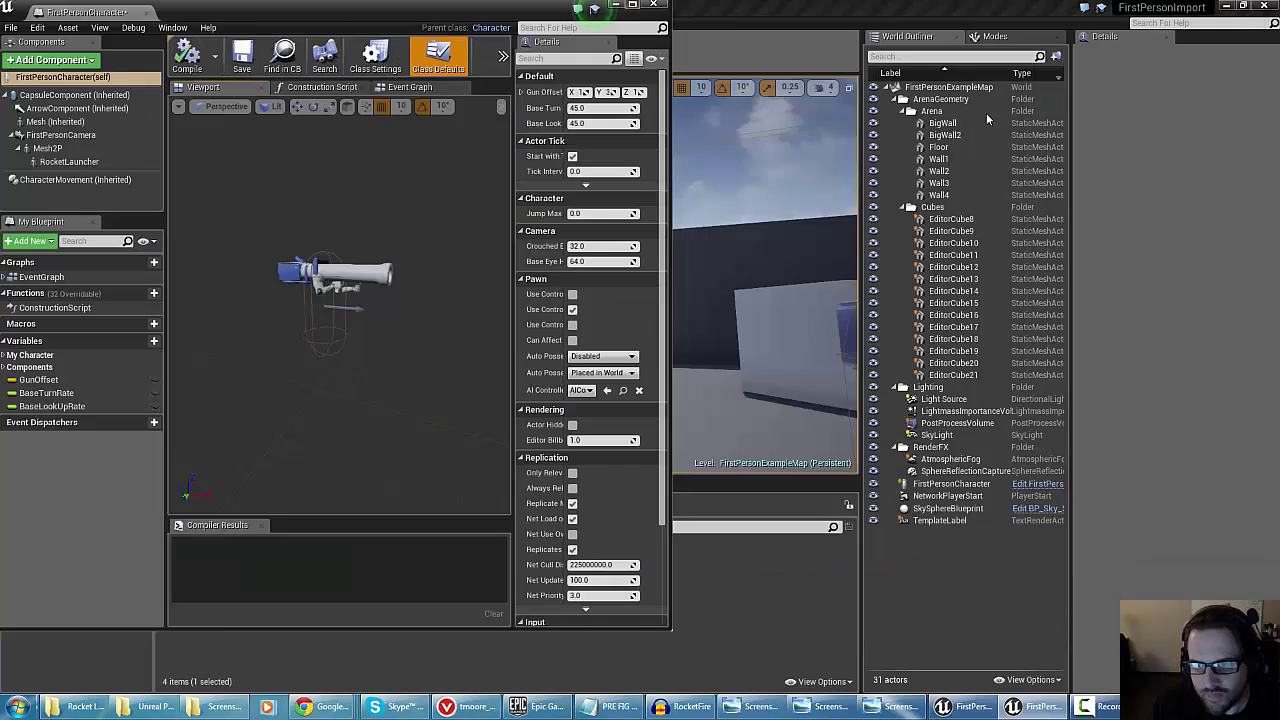
right_drag(660, 300, 690, 350)
right_drag(590, 250, 574, 272)
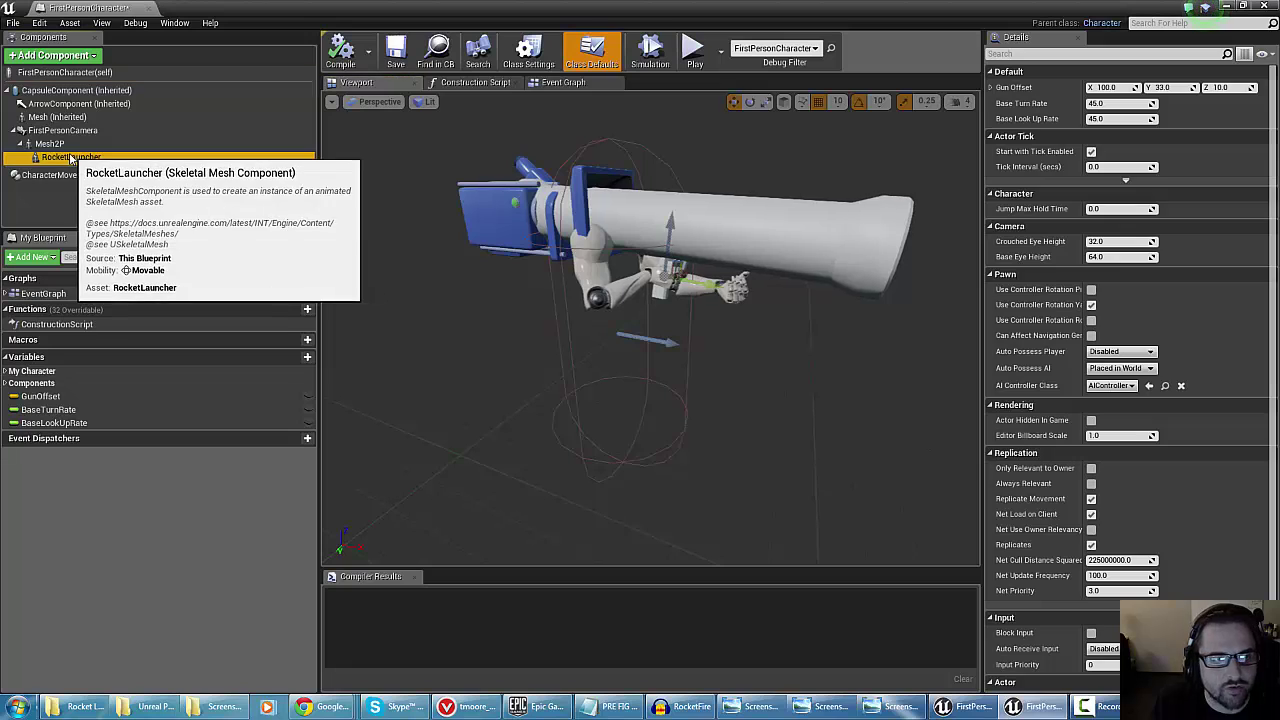
Move the RocketLauncher component directly under FirstPersonCamera and delete the Mesh2P arms component
drag(86, 158, 52, 131)
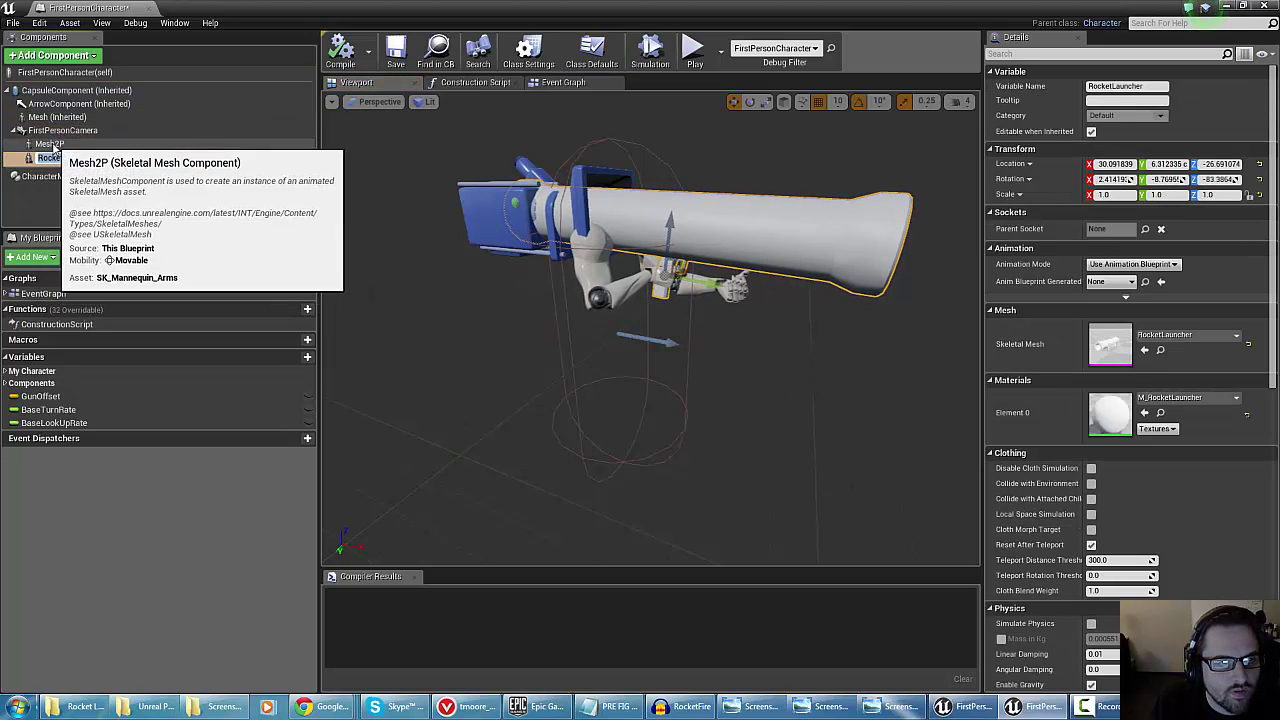
click(50, 144)
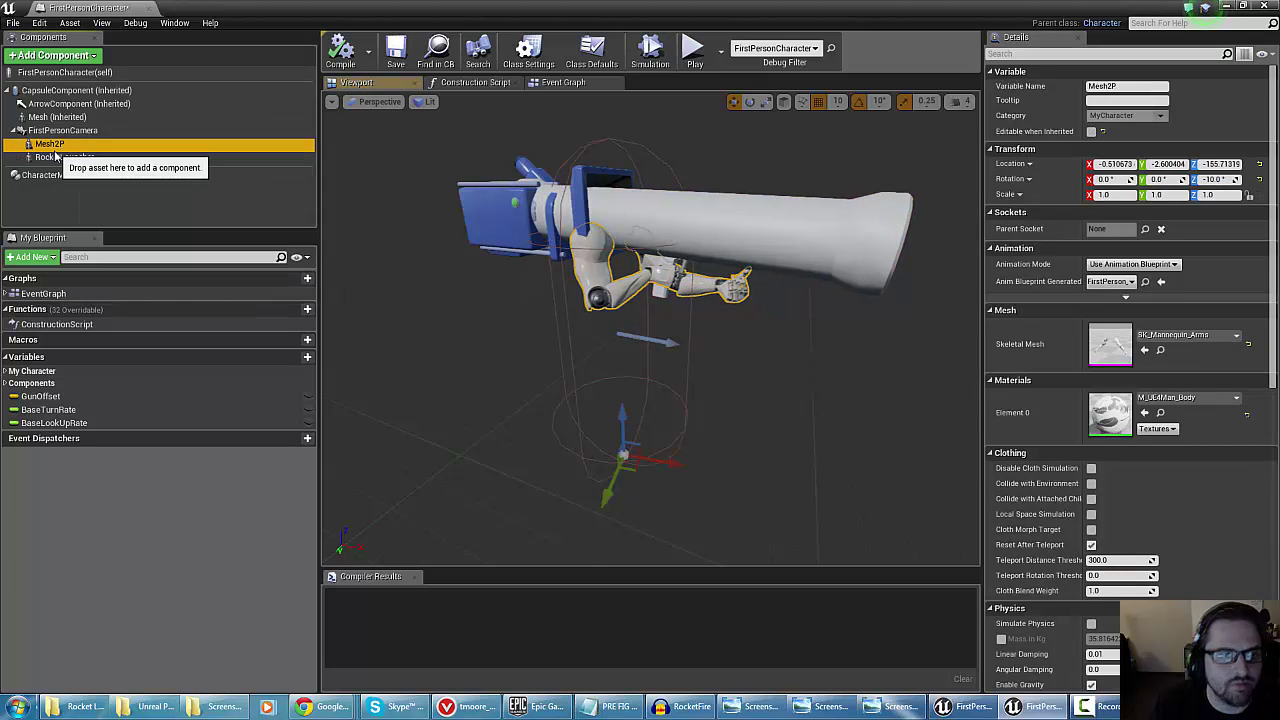
key(Delete)
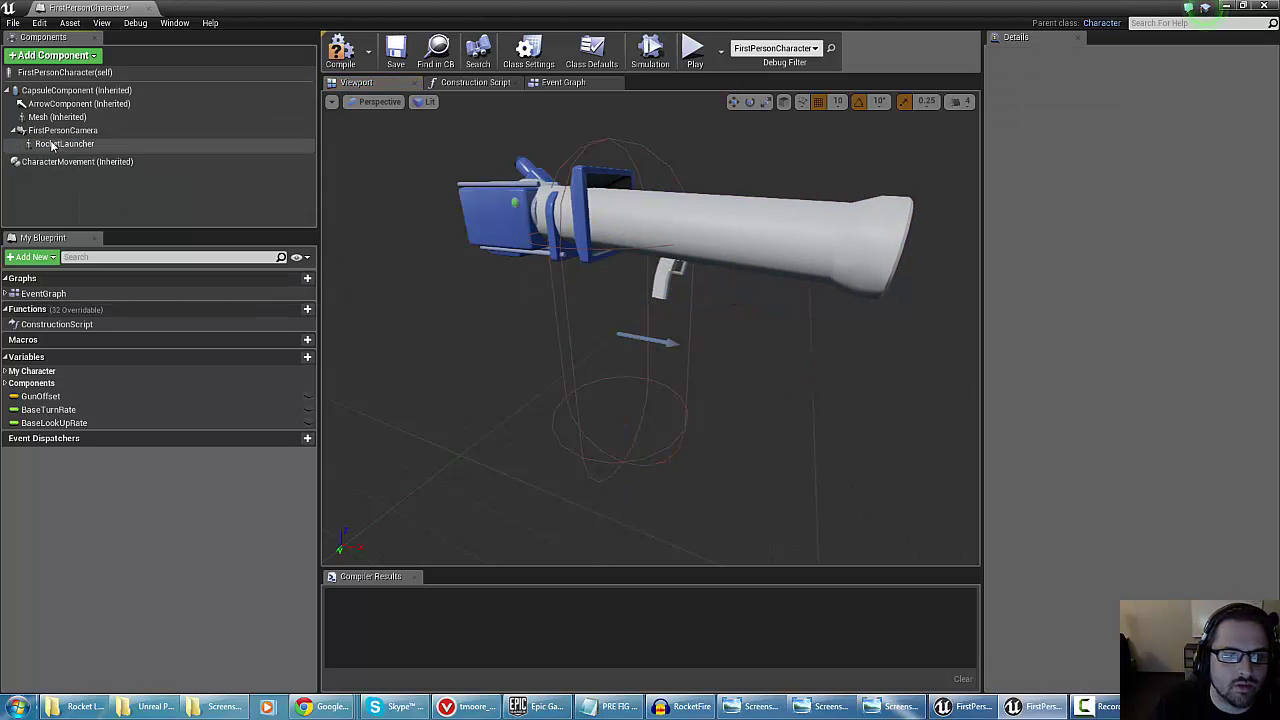
Scale the RocketLauncher component to 0.5 on the X, Y and Z axes
click(52, 145)
mouse_move(659, 285)
right_down()
mouse_move(630, 290)
mouse_move(645, 300)
mouse_move(659, 285)
right_up()
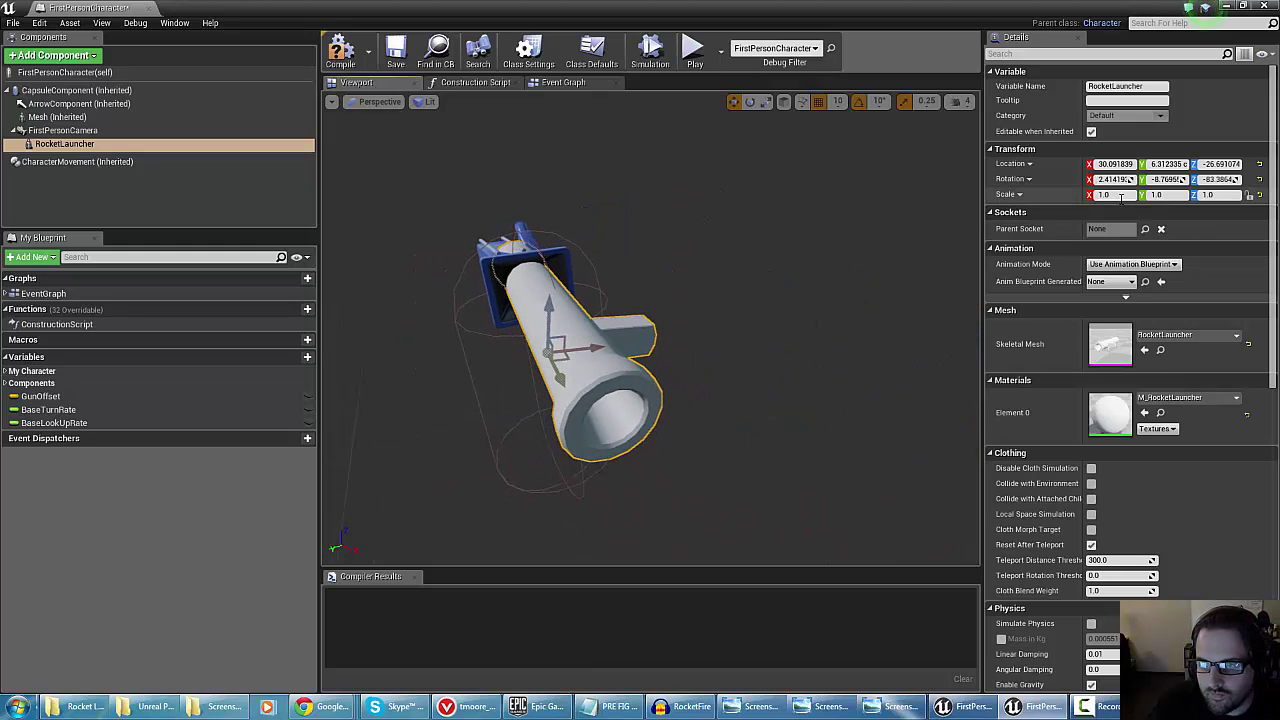
click(1158, 195)
text(0.5)
key(Tab)
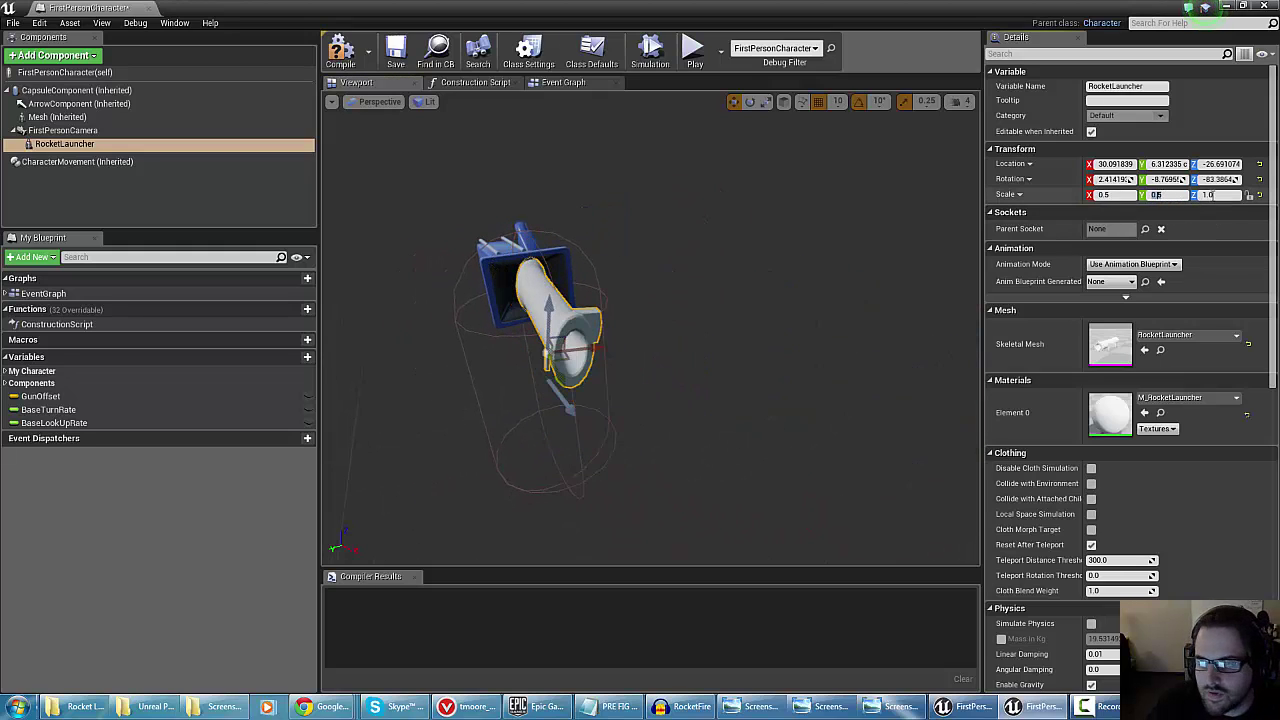
click(1218, 195)
text(0.5)
key(Return)
right_drag(440, 290, 372, 264)
key(d)
key(w)
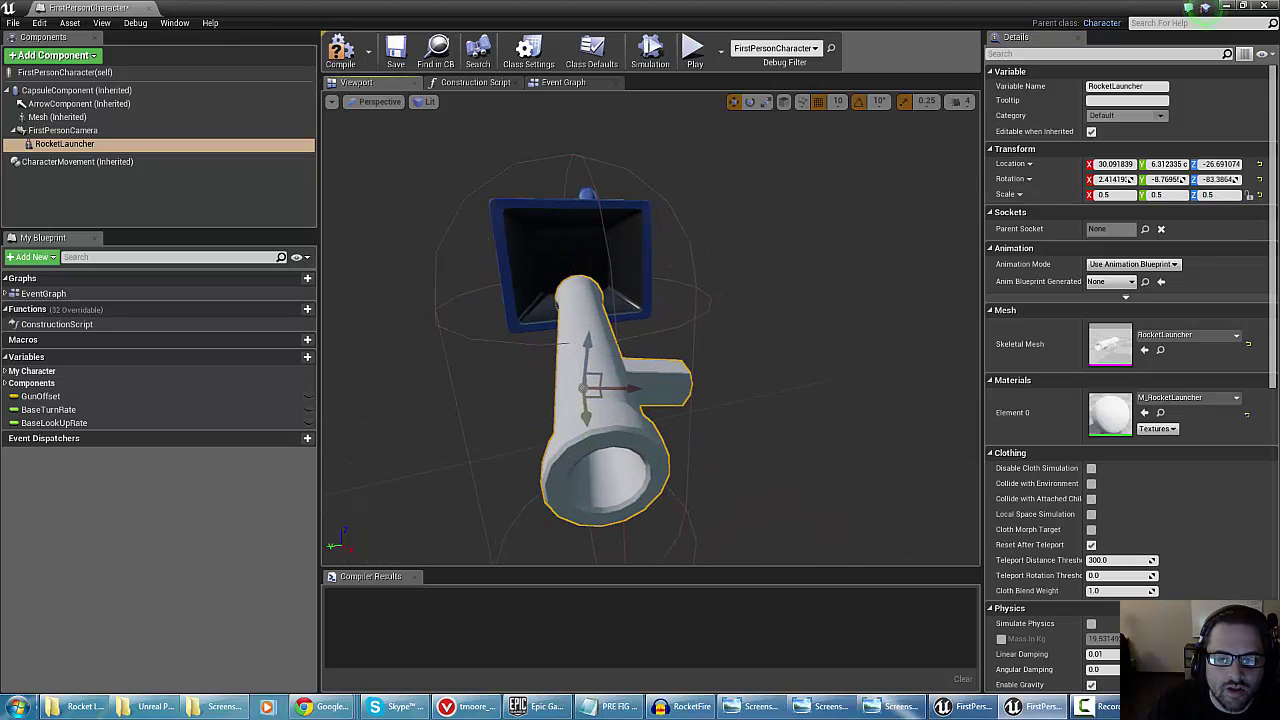
Shrink the blueprint editor window beside the level viewport and select FirstPersonCharacter in the level to show its camera preview
drag(517, 5, 353, 50)
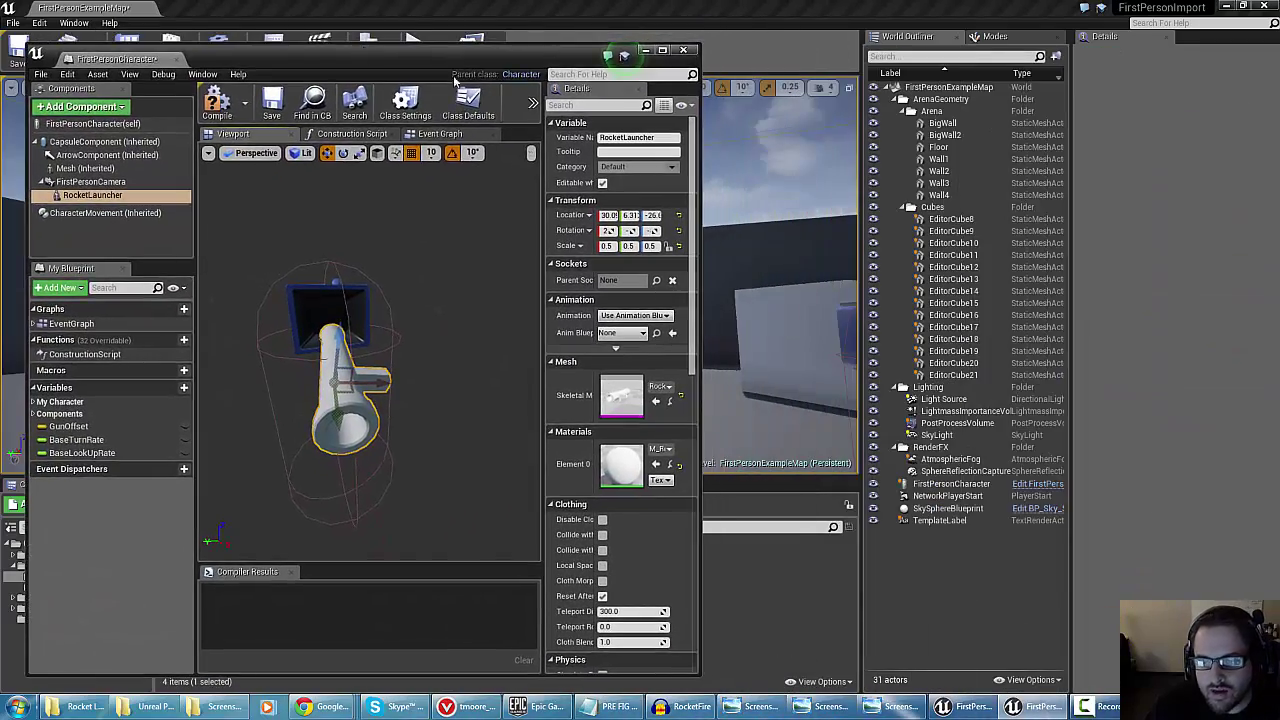
click(931, 485)
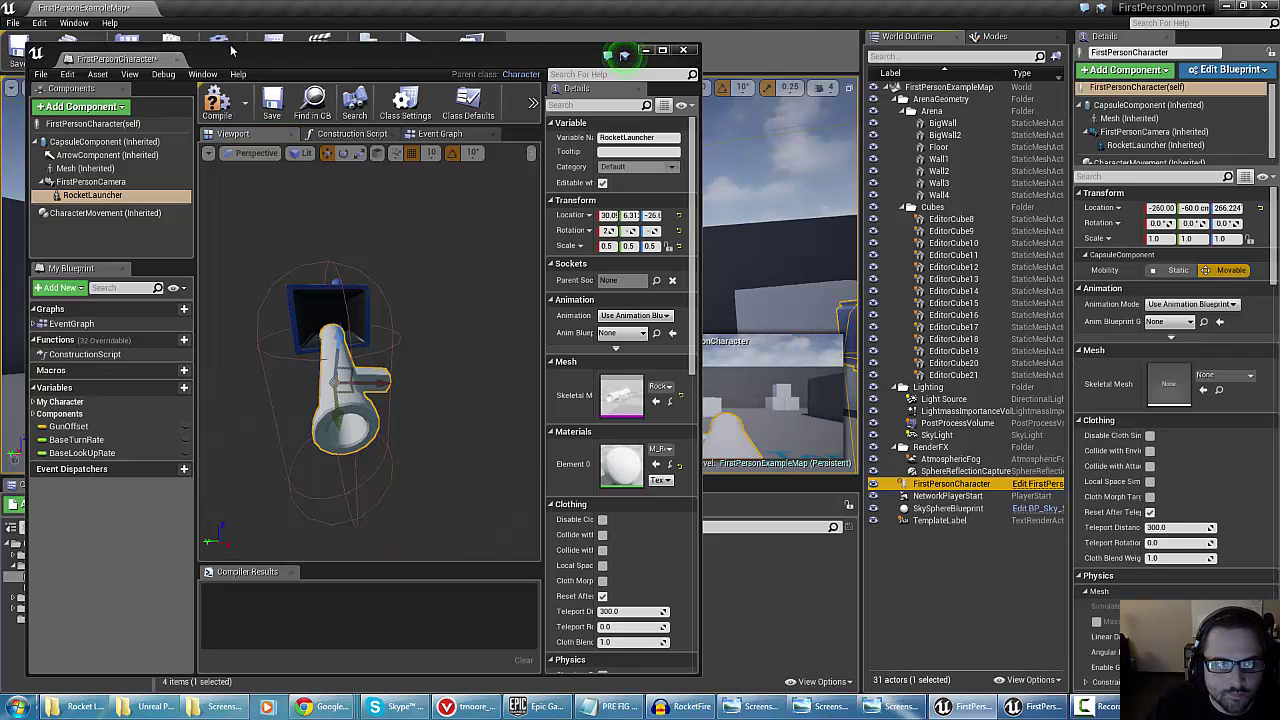
drag(230, 50, 206, 39)
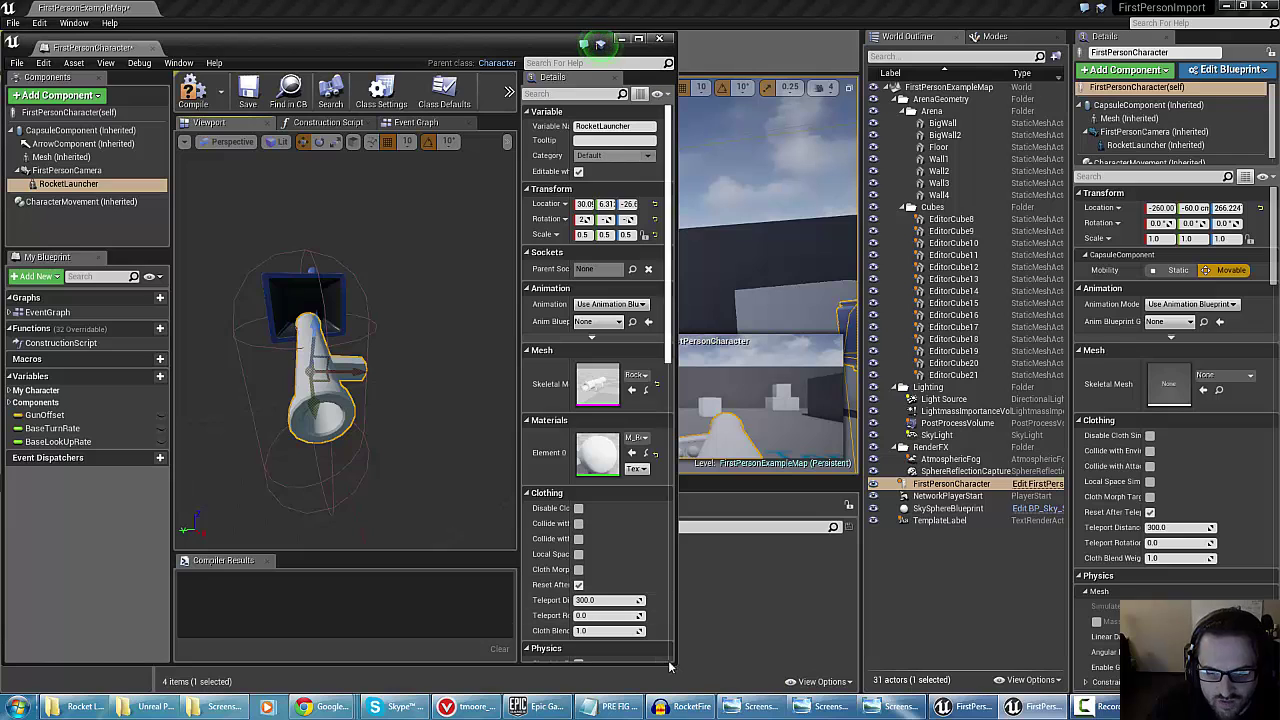
drag(672, 658, 553, 608)
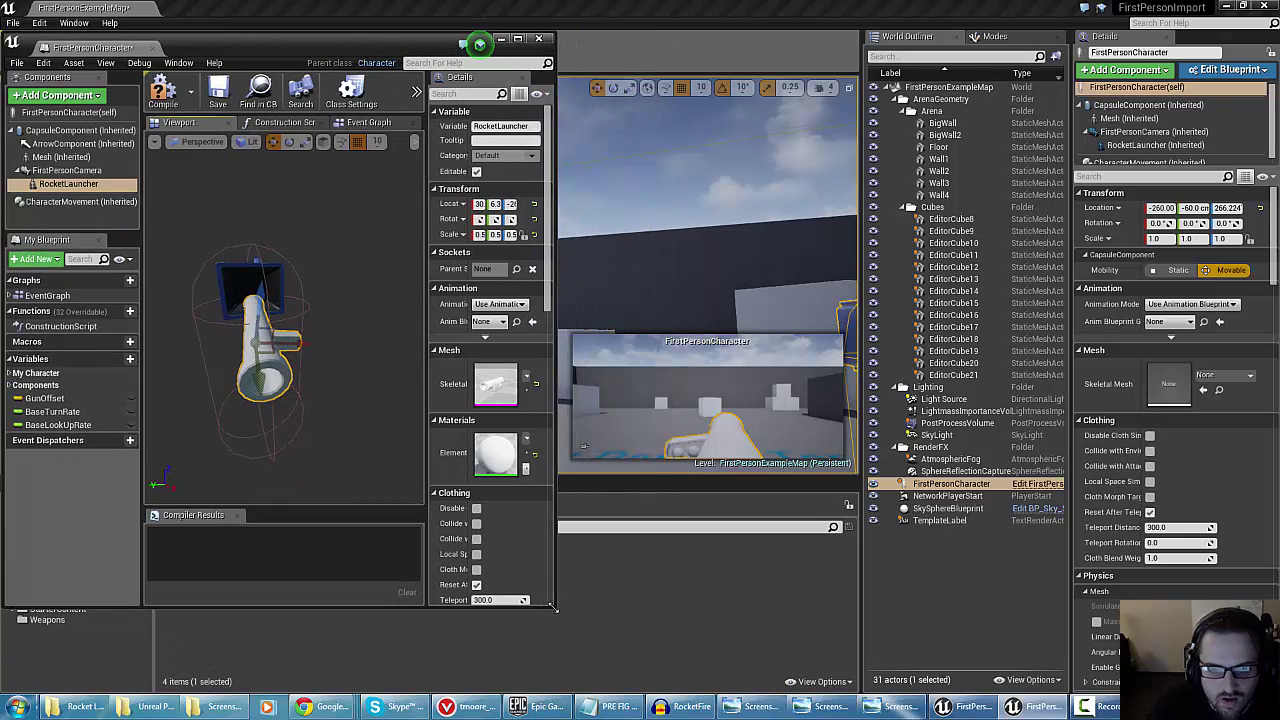
click(935, 486)
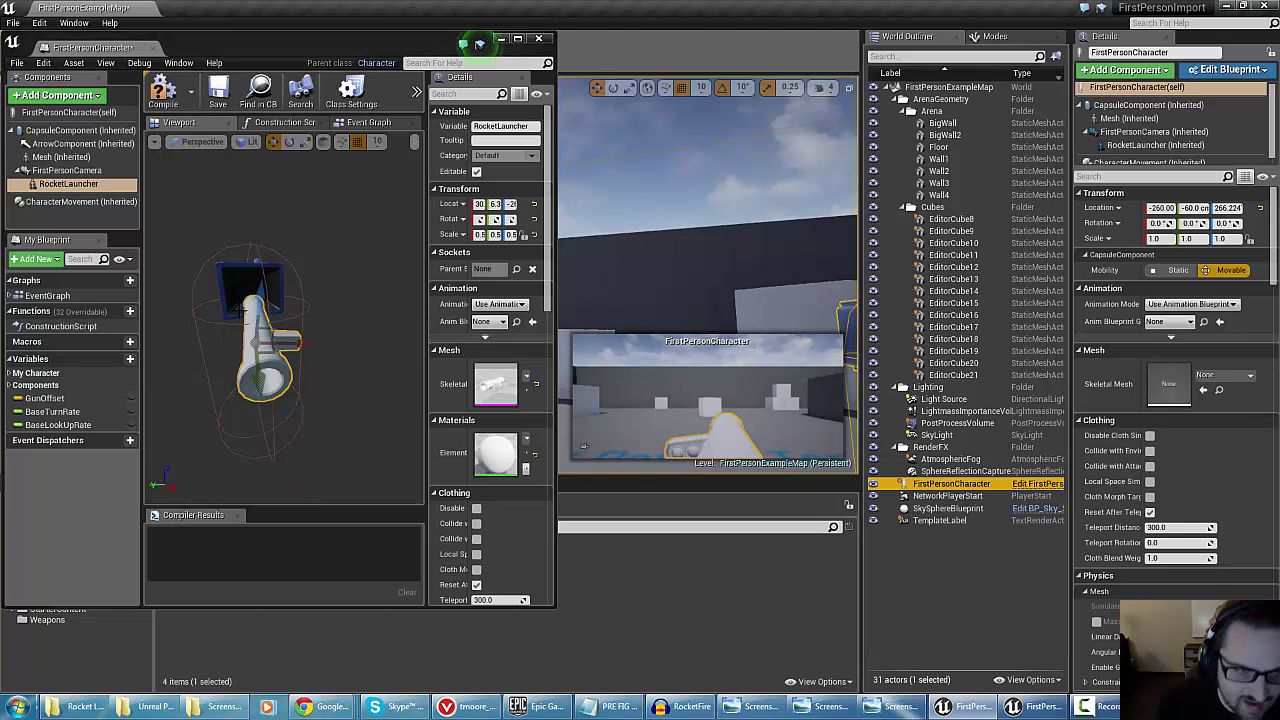
Move the RocketLauncher to the right side of the camera preview and raise it slightly
alt+drag(204, 356, 272, 300)
right_drag(215, 320, 293, 372)
key(e)
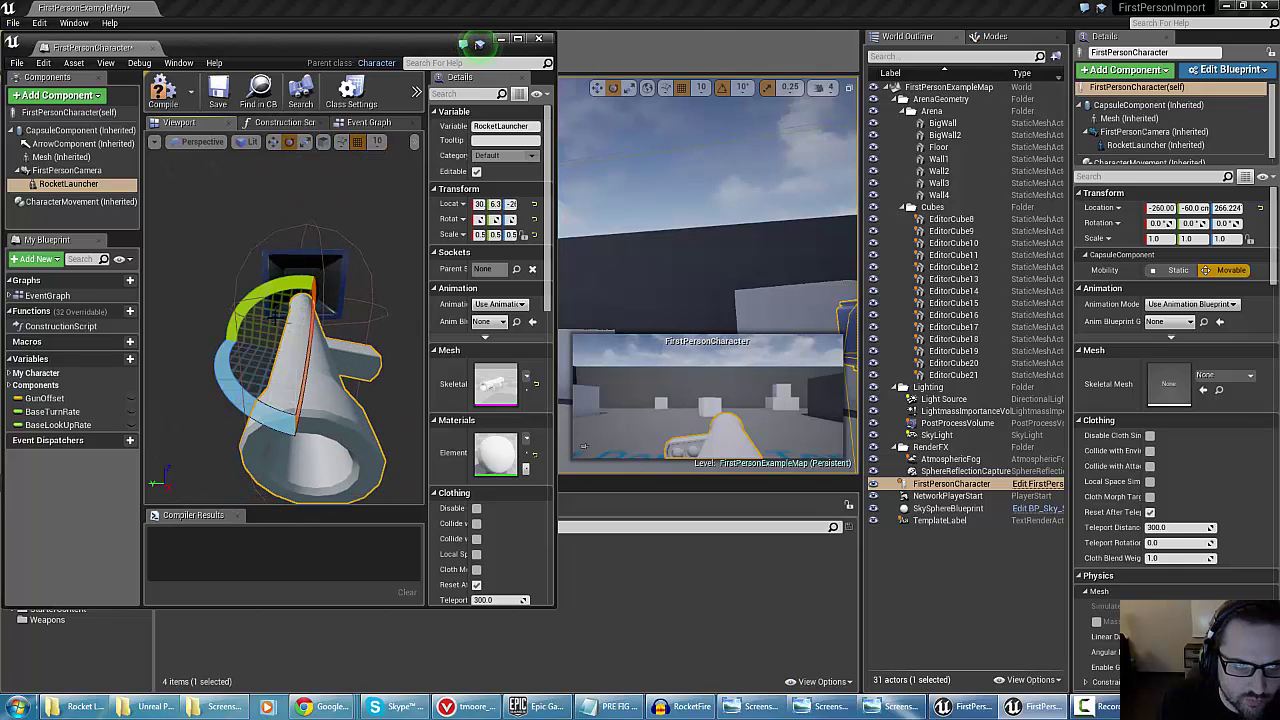
drag(273, 285, 236, 309)
drag(310, 392, 302, 357)
key(w)
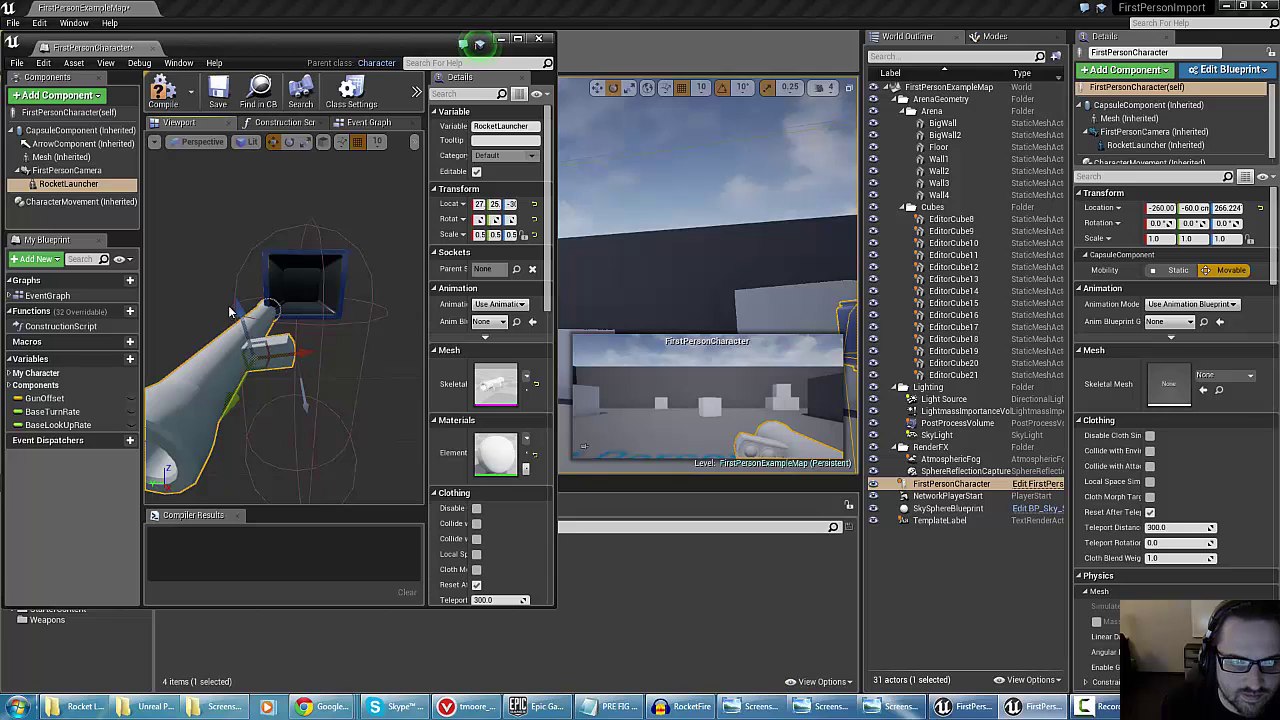
drag(240, 308, 242, 287)
Rotate the RocketLauncher to point forward and reposition it in the lower-right corner of the character's camera preview
key(e)
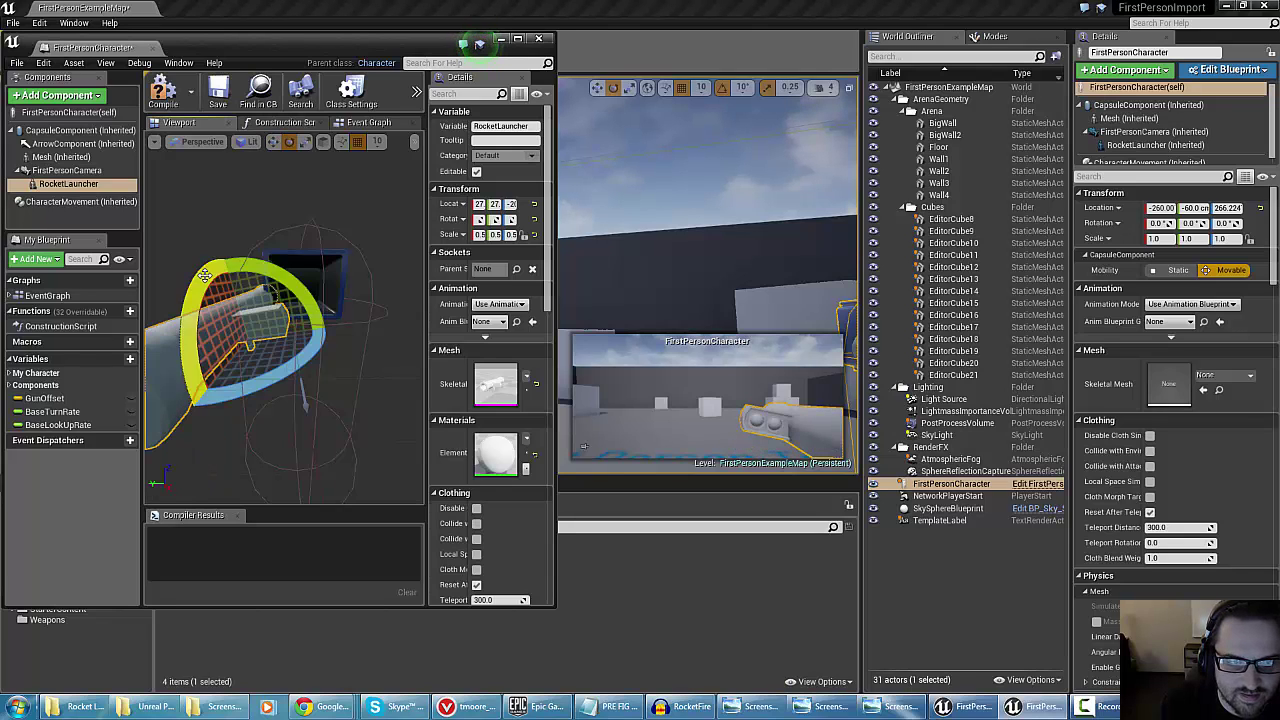
drag(250, 345, 250, 343)
drag(218, 252, 275, 271)
mouse_move(240, 315)
mouse_down()
mouse_move(255, 343)
mouse_move(244, 334)
mouse_move(233, 347)
mouse_move(244, 318)
mouse_up()
key(w)
key(e)
key(w)
key(e)
key(w)
key(e)
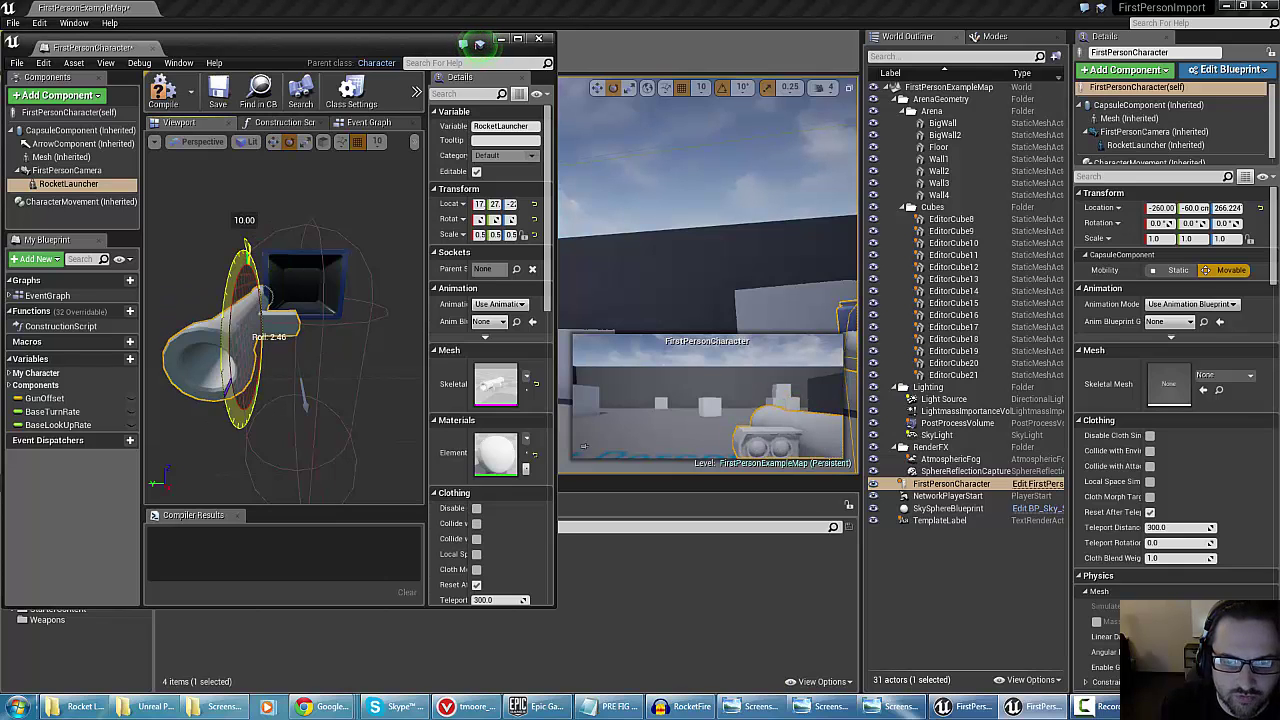
key(w)
right_drag(358, 296, 330, 305)
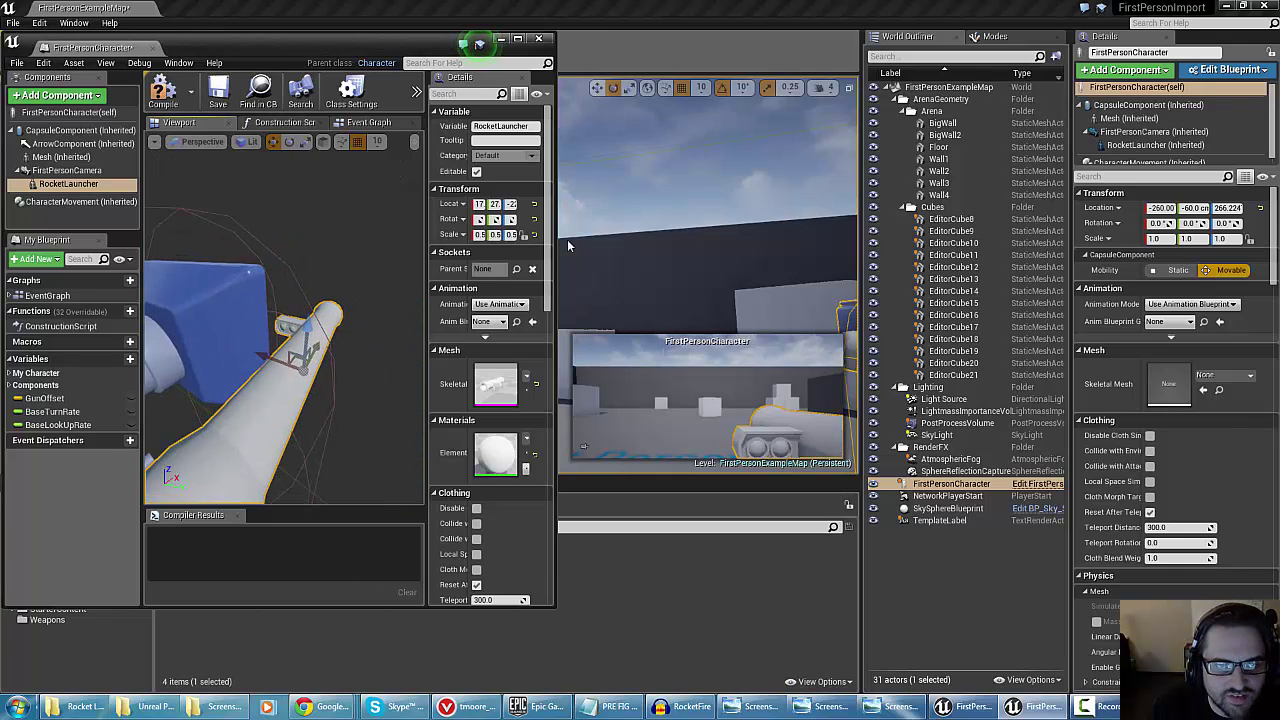
Try the RocketLauncher at a scale of 1 on all axes, and return all three to 0.5
text(1)
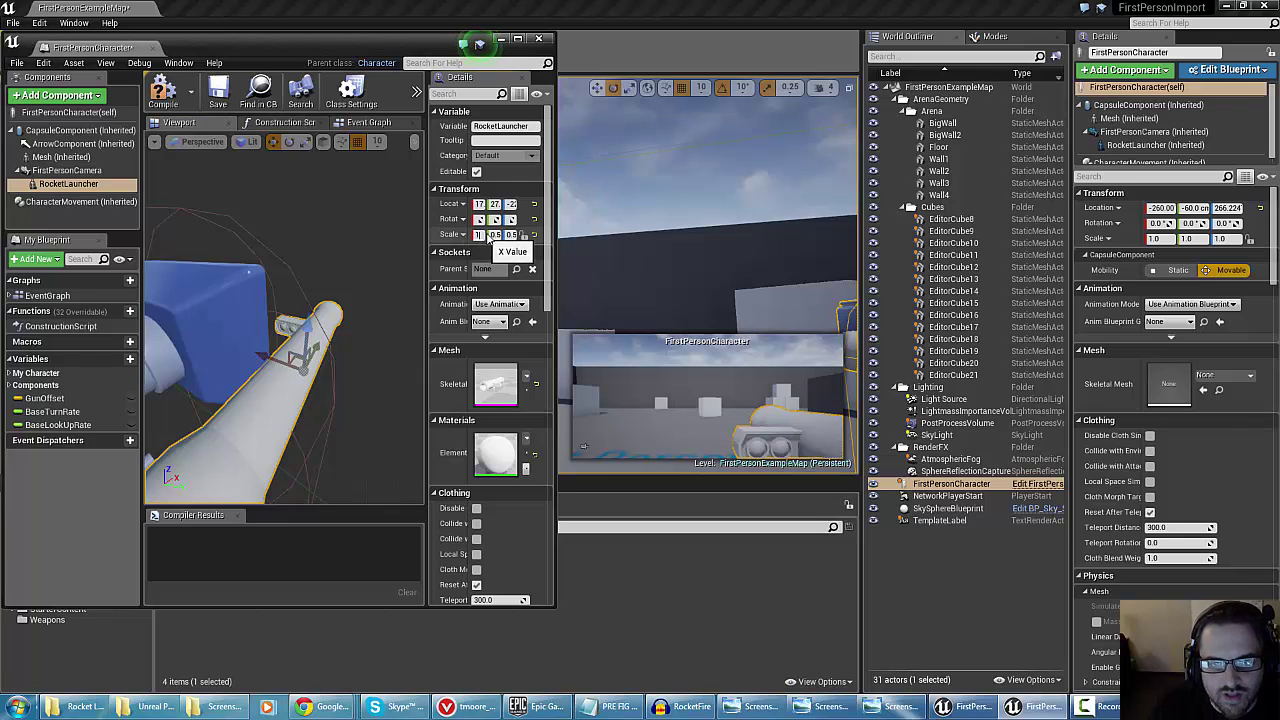
key(Return)
click(497, 236)
text(1)
key(Return)
text(1)
key(Return)
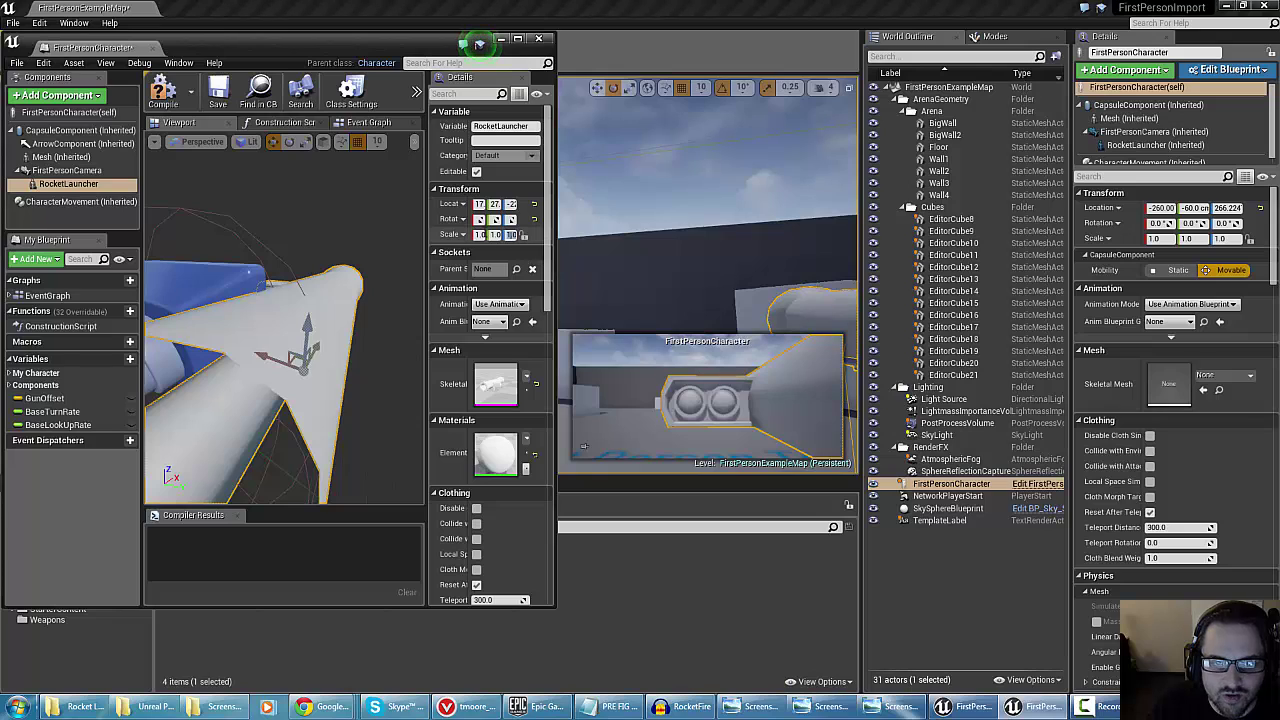
text(.5)
key(Return)
click(499, 236)
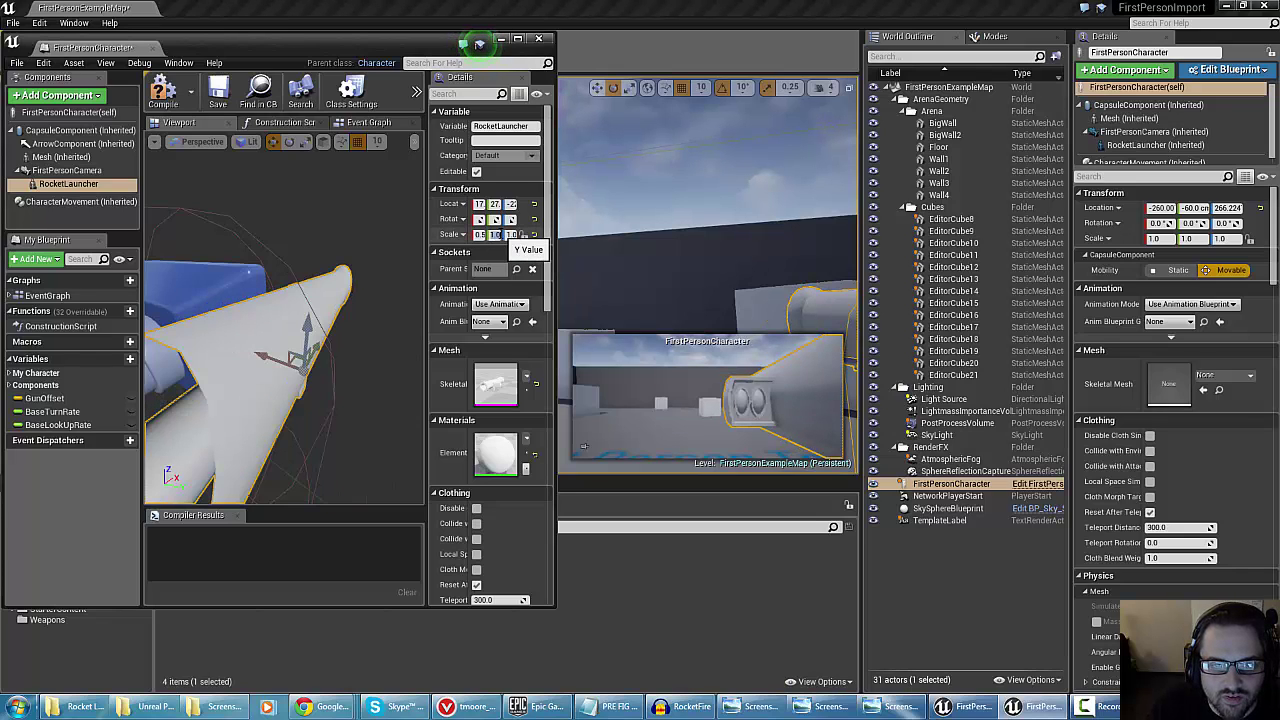
text(.5)
key(Return)
text(0.5)
key(Return)
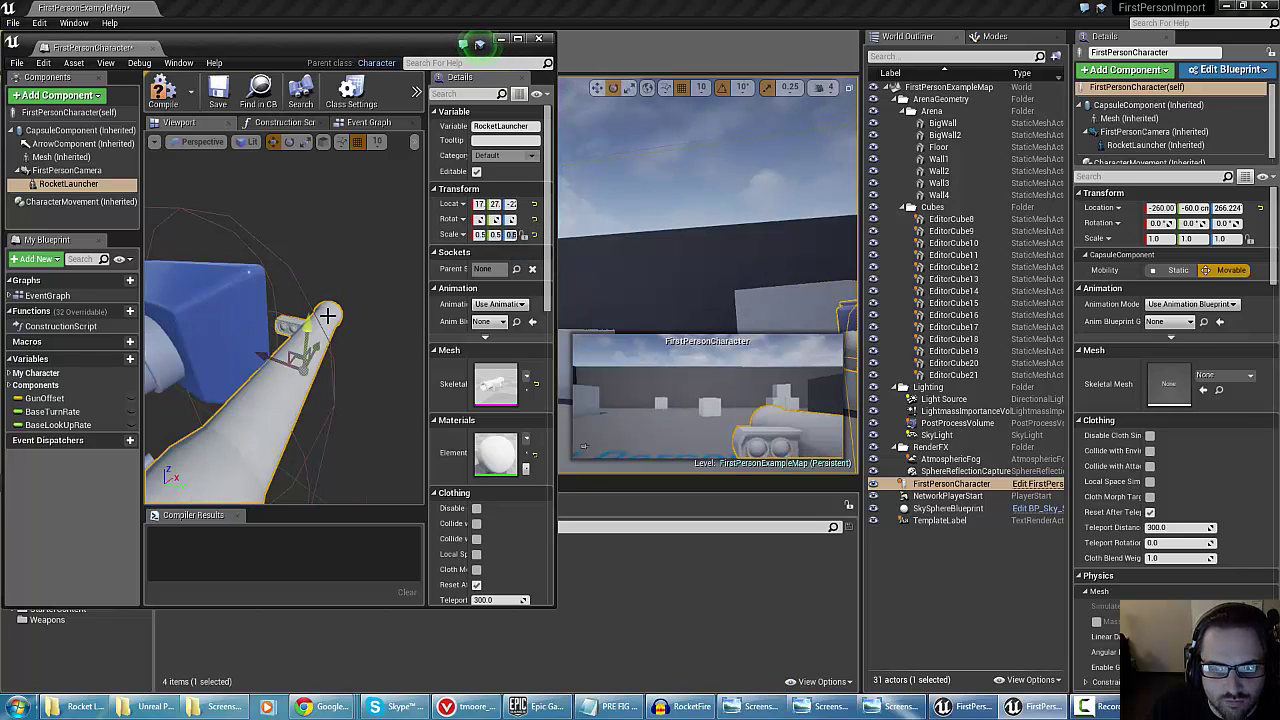
Examine the Construction Script's AttachTo node and its GripPoint socket setting against the FirstPersonCamera and RocketLauncher components
right_drag(351, 305, 353, 297)
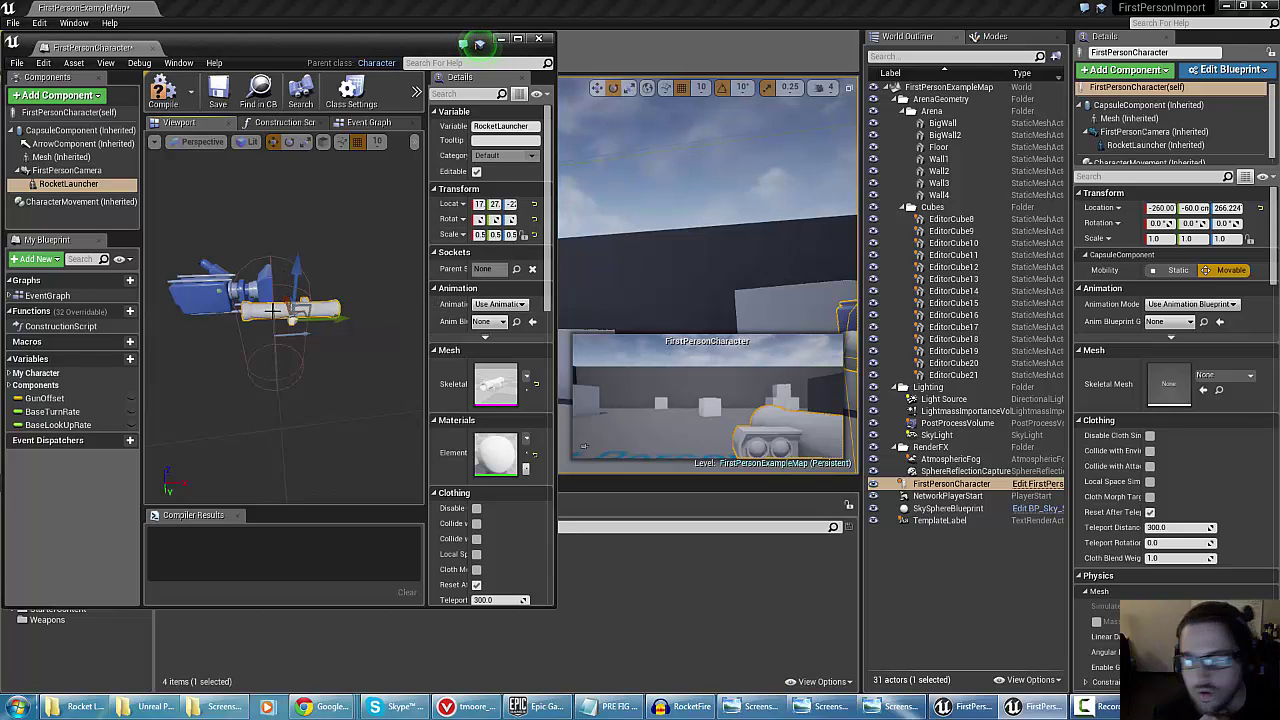
drag(231, 359, 206, 330)
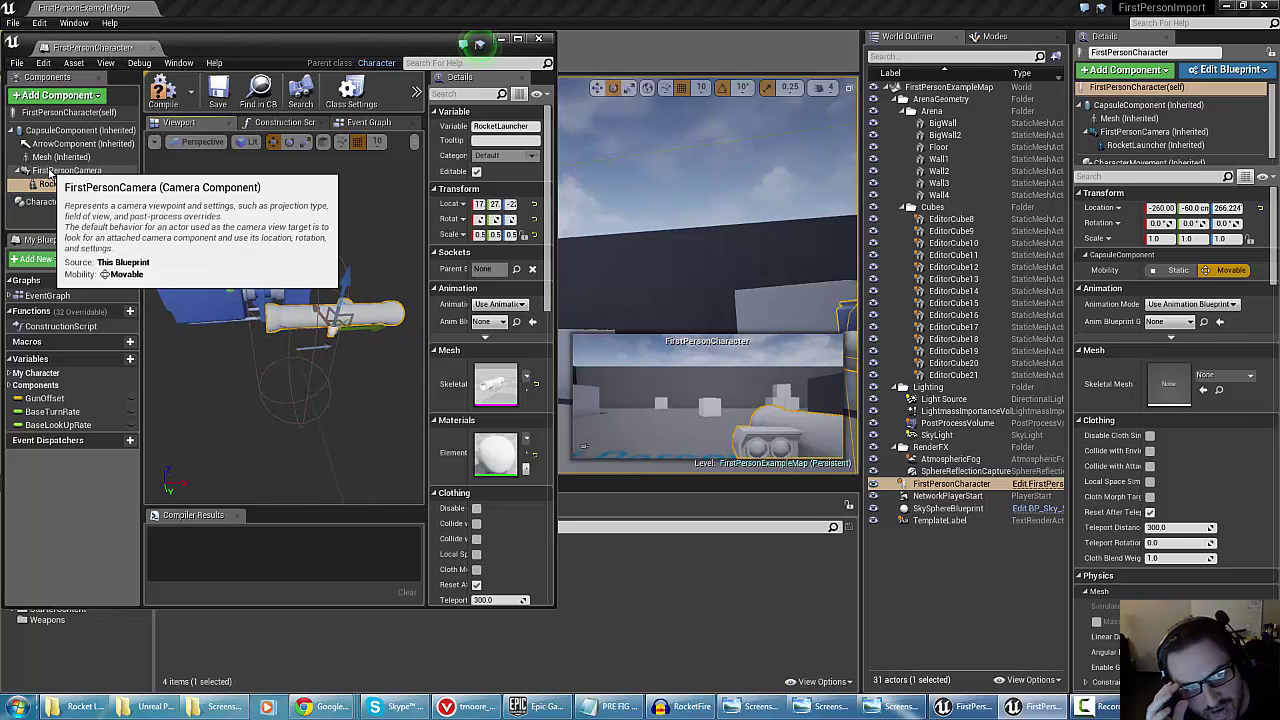
click(271, 124)
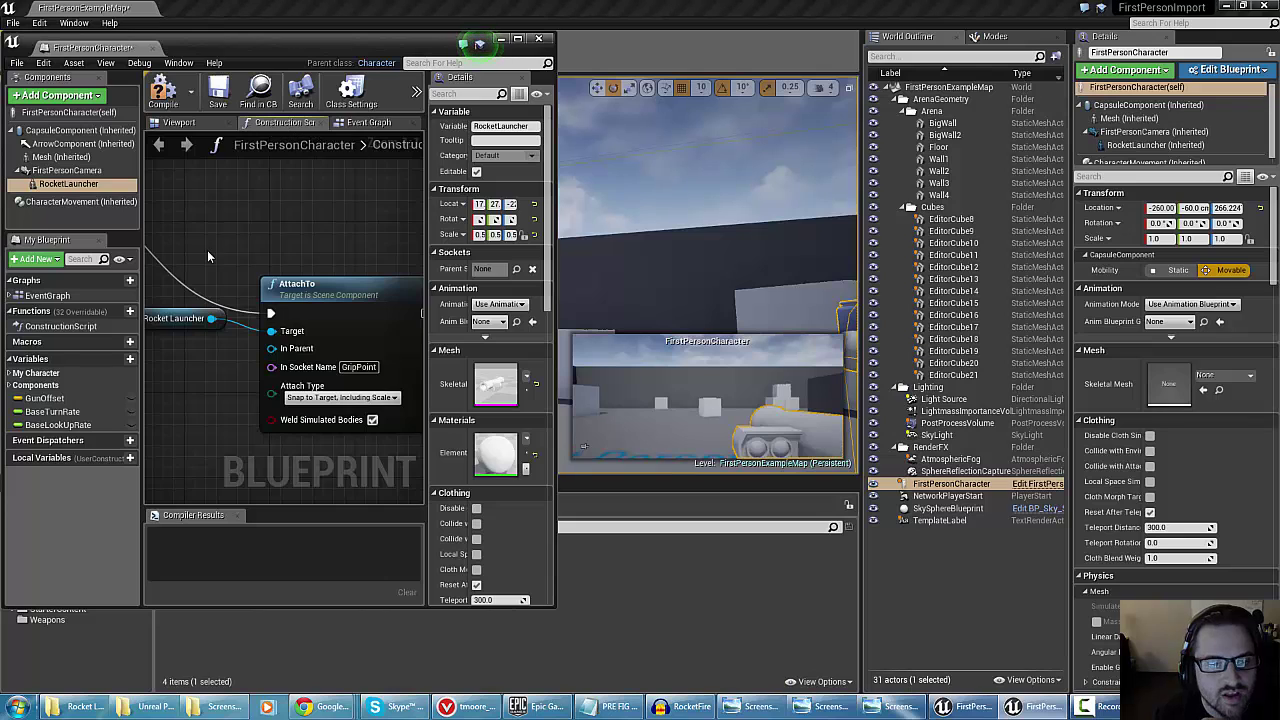
scroll(207, 250, down, 1)
scroll(215, 248, up, 2)
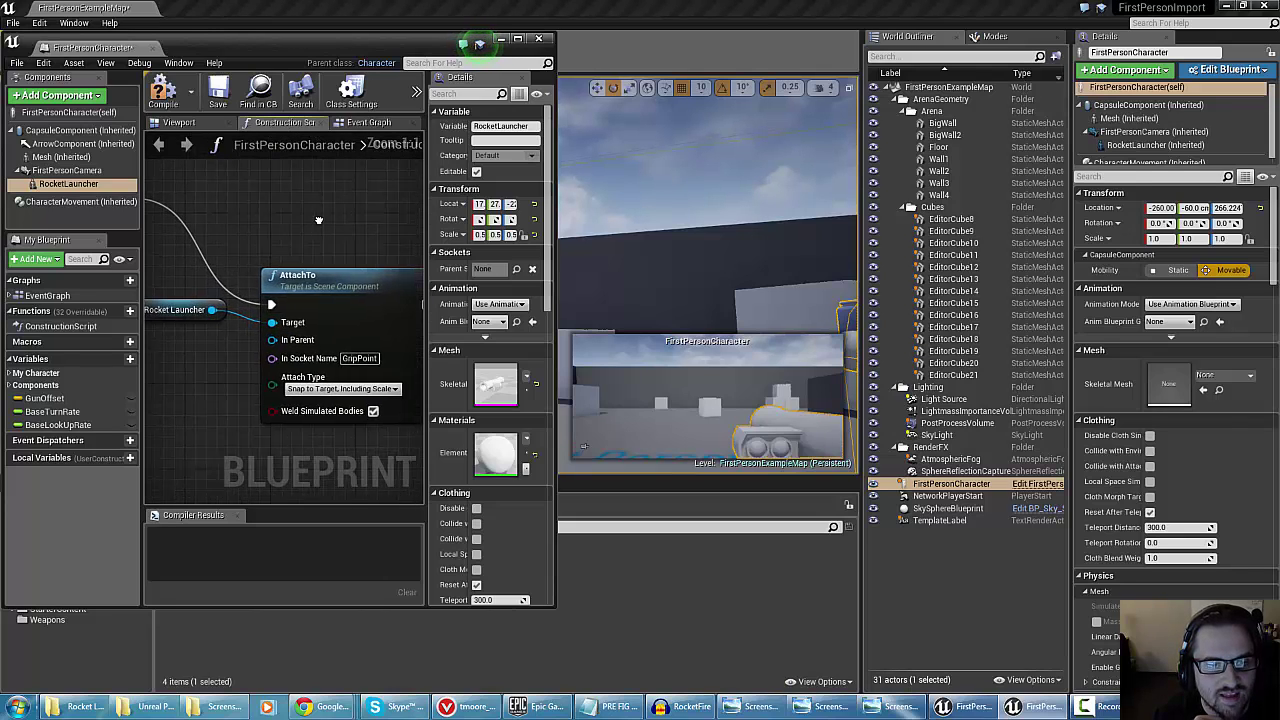
right_drag(224, 212, 128, 204)
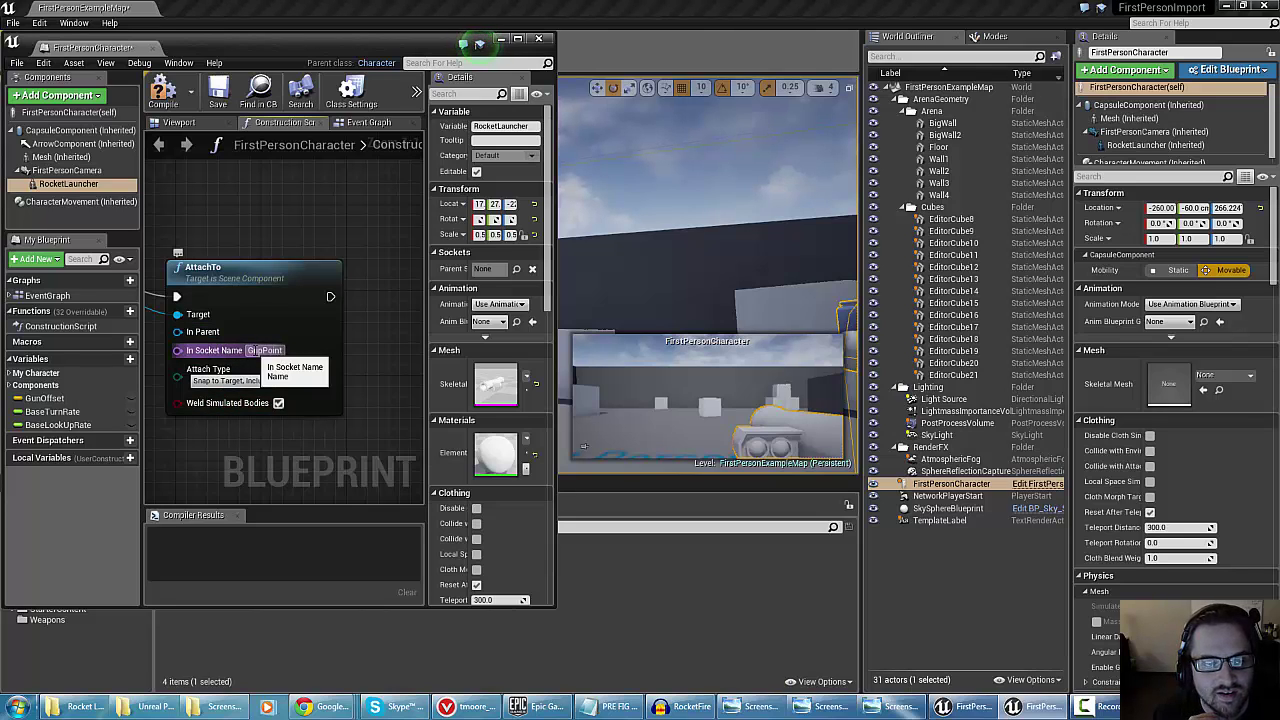
click(66, 171)
right_drag(246, 211, 307, 223)
click(60, 185)
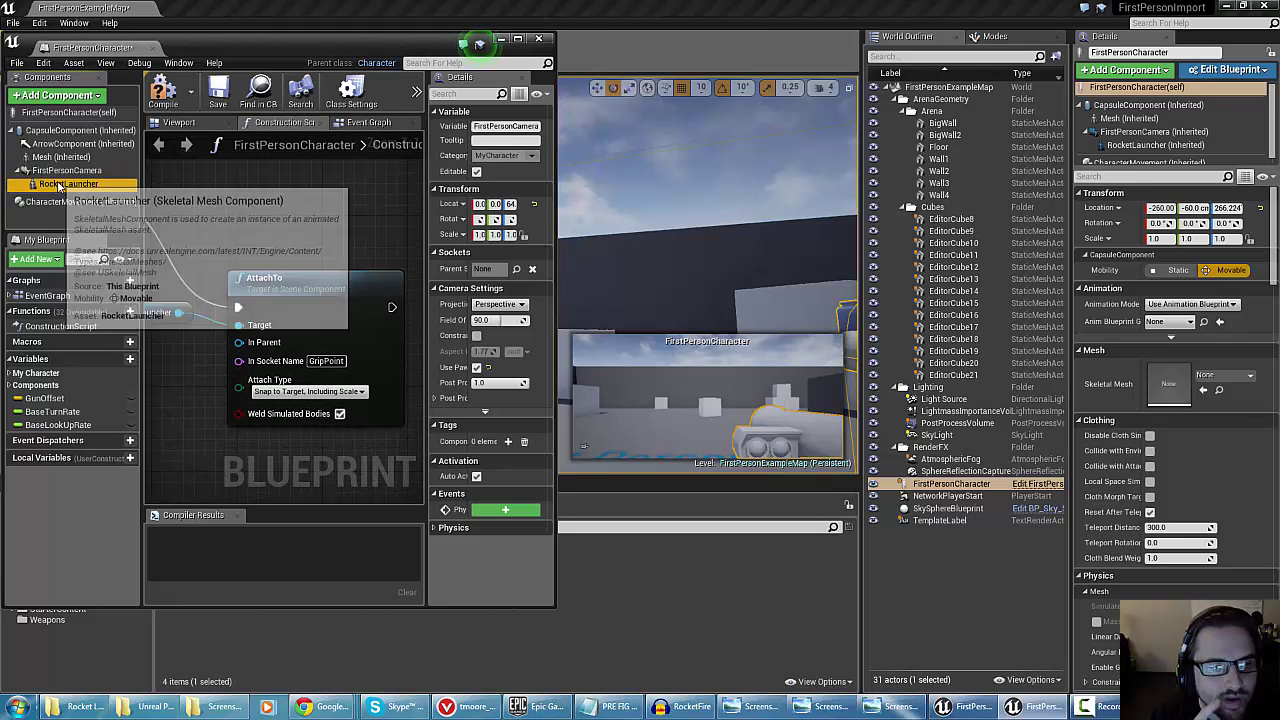
Compile the FirstPersonCharacter blueprint, trace the compiler error to its Event Graph node, and widen the editor window
click(167, 122)
right_drag(293, 435, 308, 410)
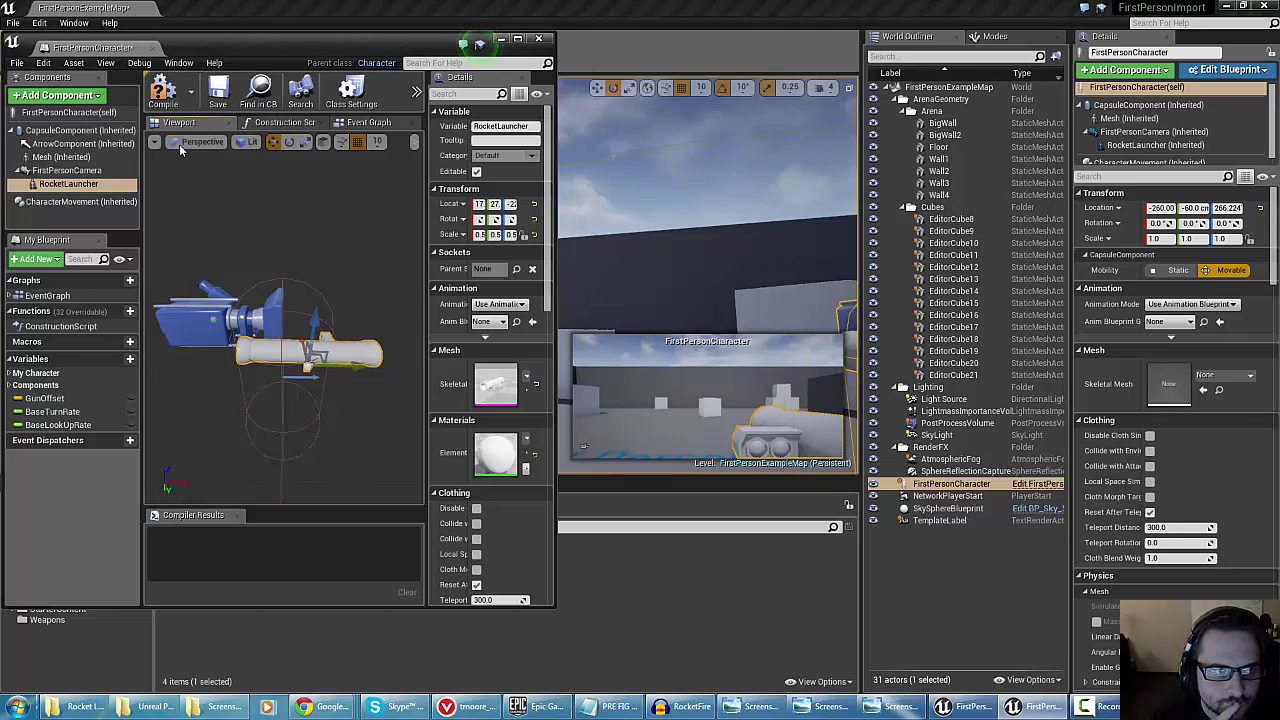
click(163, 92)
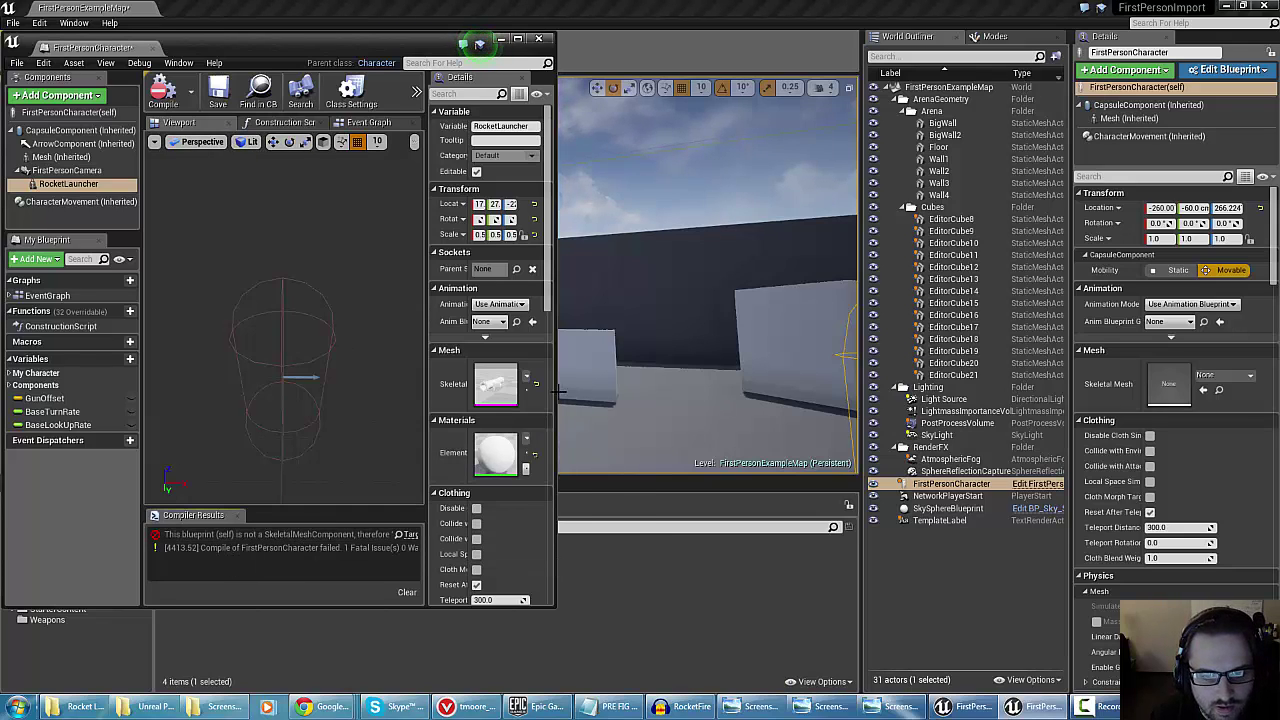
double_click(198, 535)
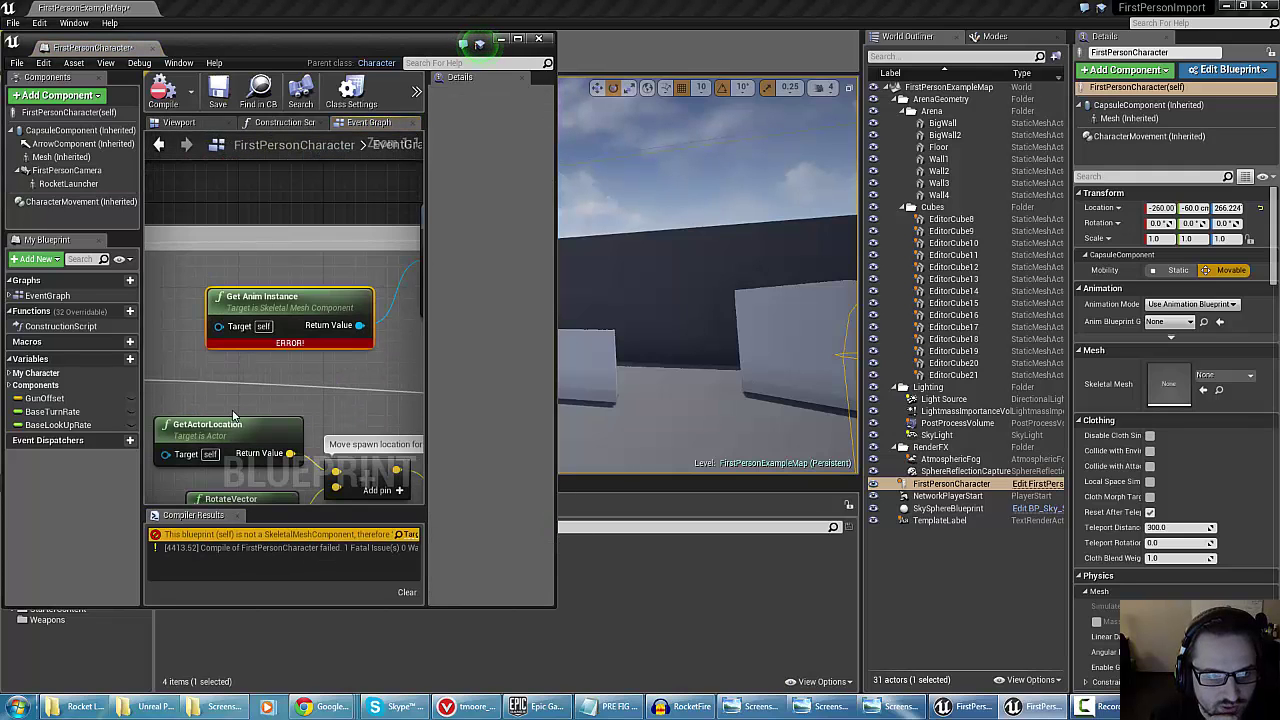
right_drag(223, 365, 149, 359)
scroll(200, 336, down, 5)
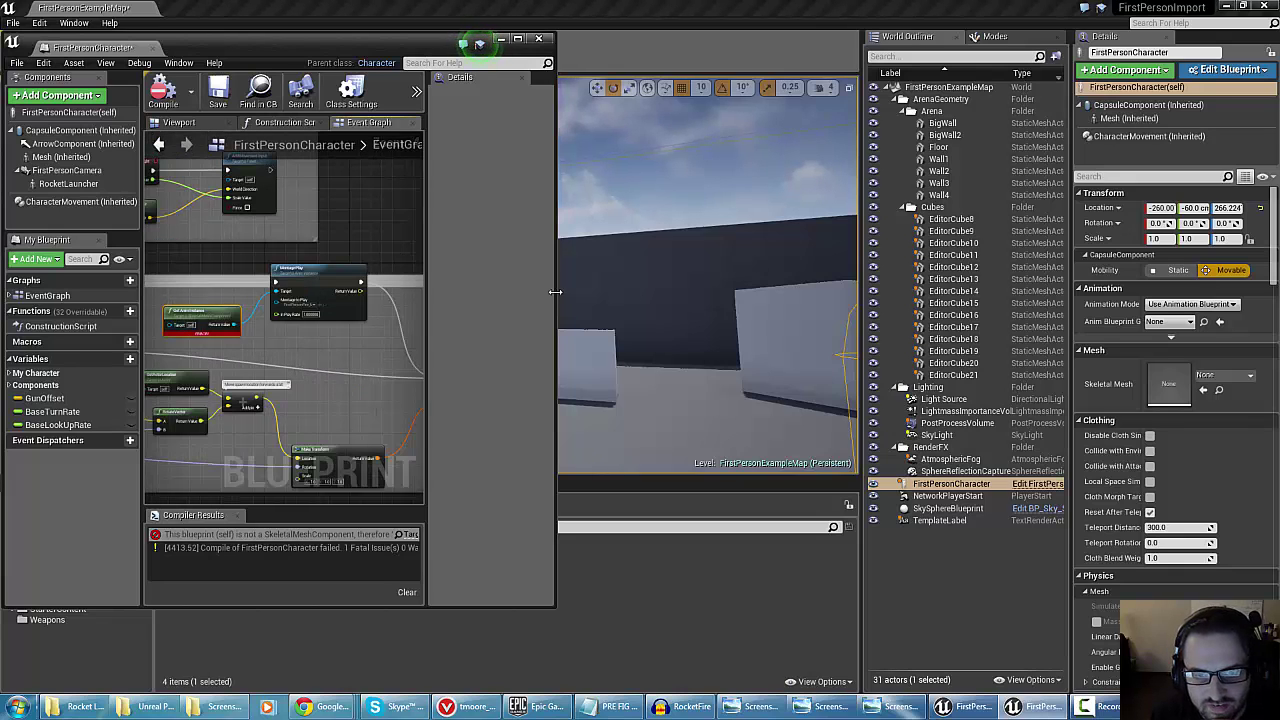
drag(553, 290, 935, 325)
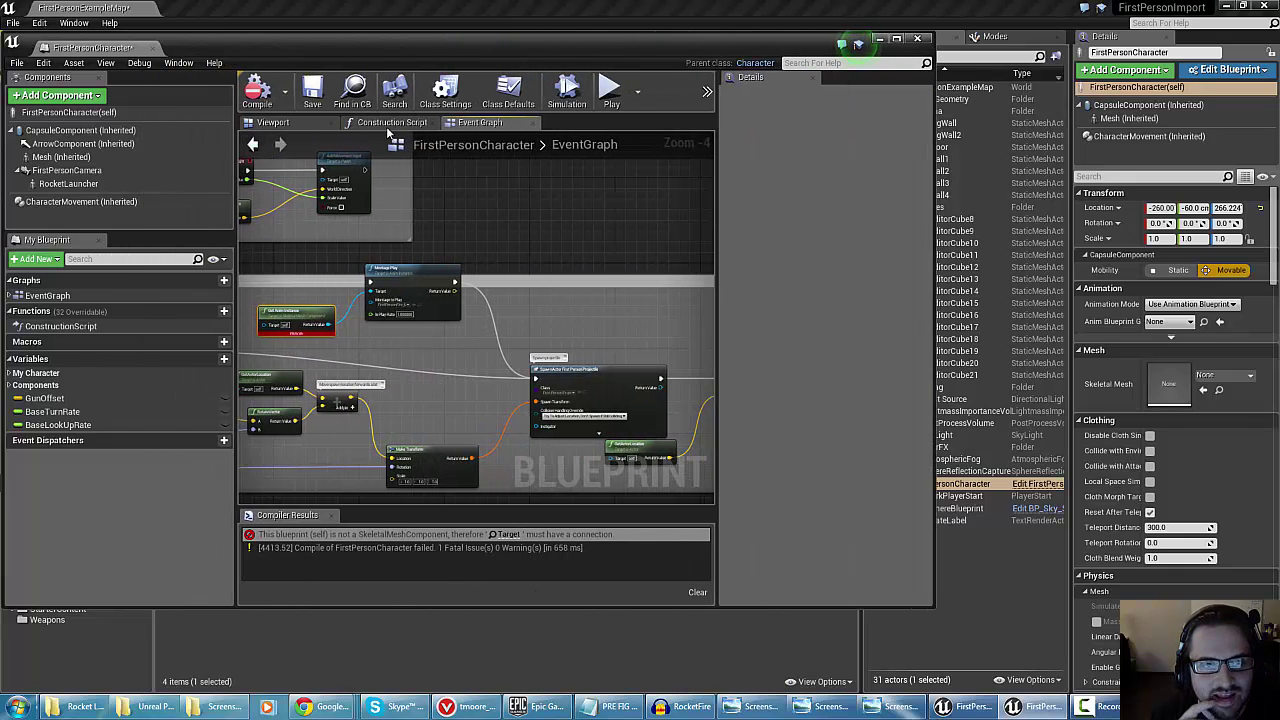
Delete the AttachTo node and the Rocket Launcher reference from the Construction Script graph
click(388, 122)
scroll(427, 250, down, 3)
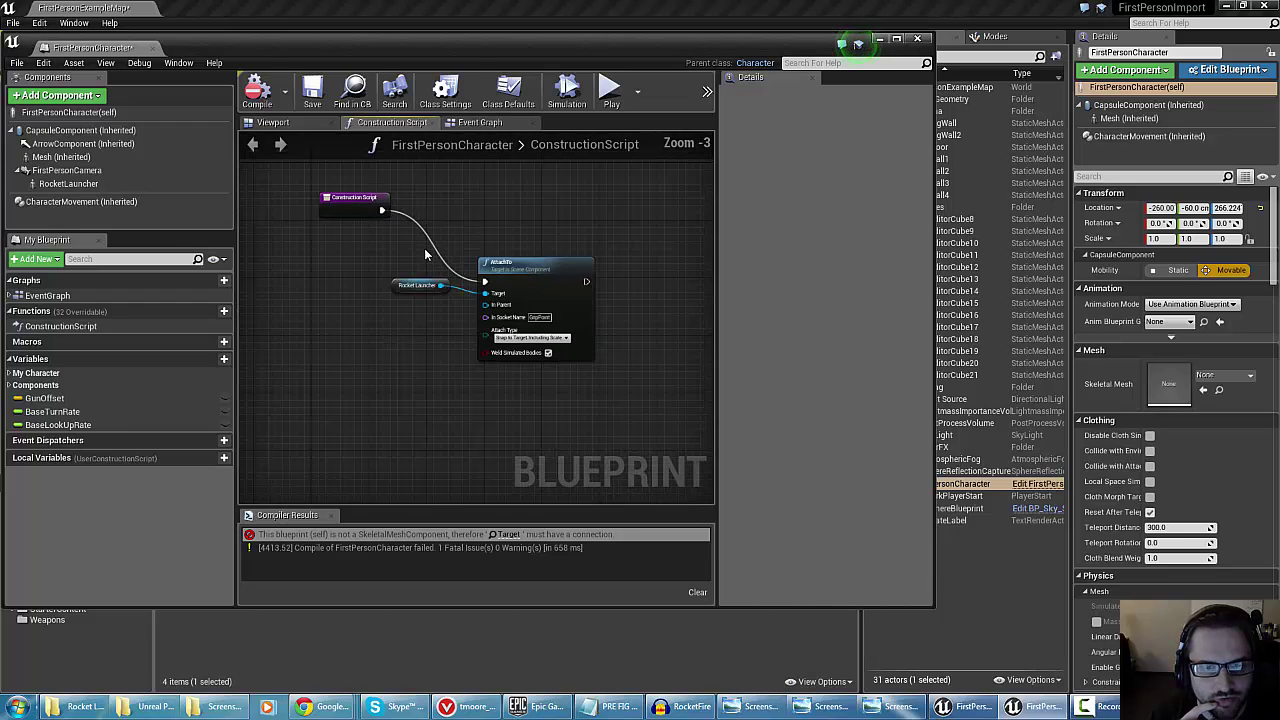
scroll(427, 250, up, 3)
scroll(404, 307, down, 5)
scroll(335, 312, up, 4)
right_click(335, 312)
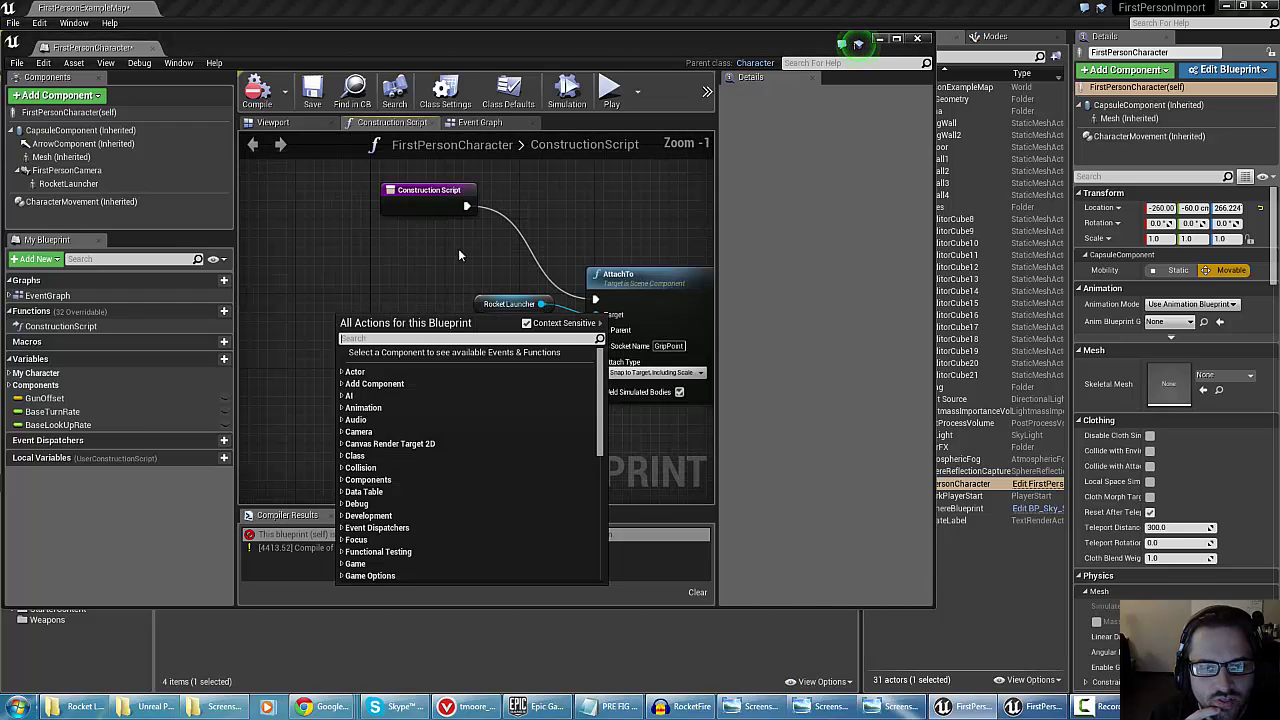
click(458, 248)
right_drag(569, 308, 483, 323)
scroll(545, 345, up, 1)
scroll(583, 366, down, 3)
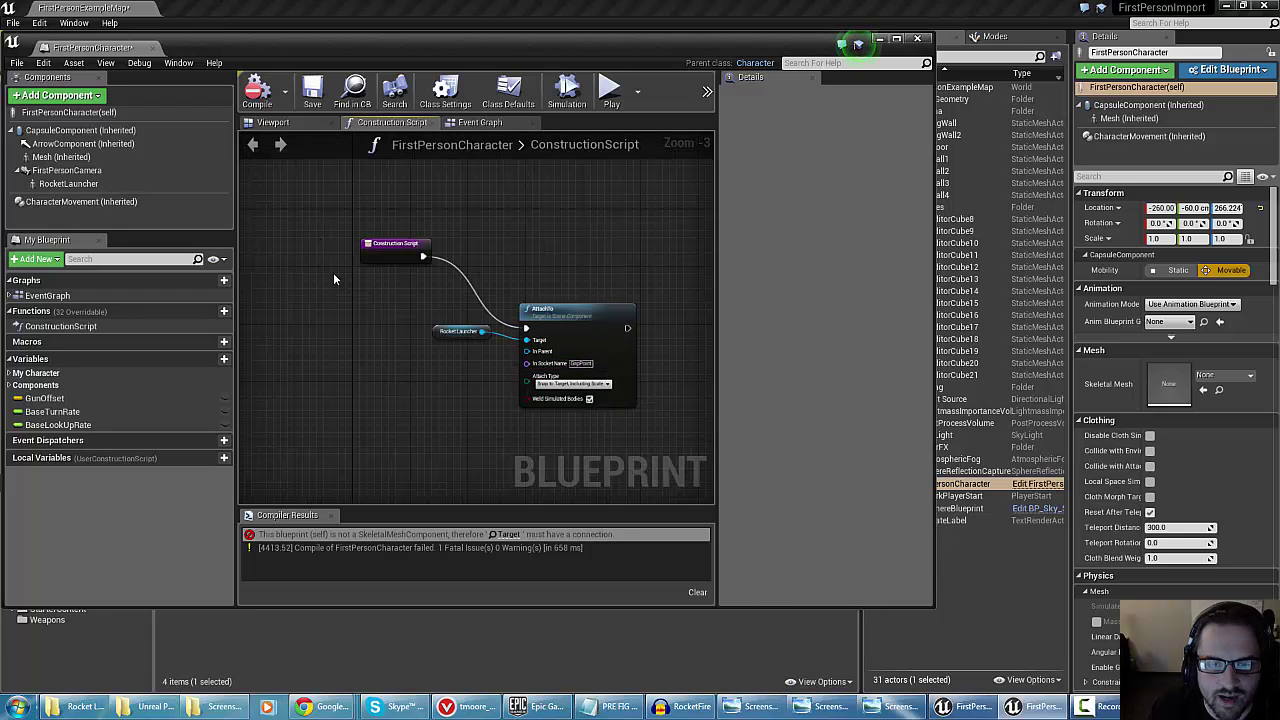
drag(333, 272, 608, 447)
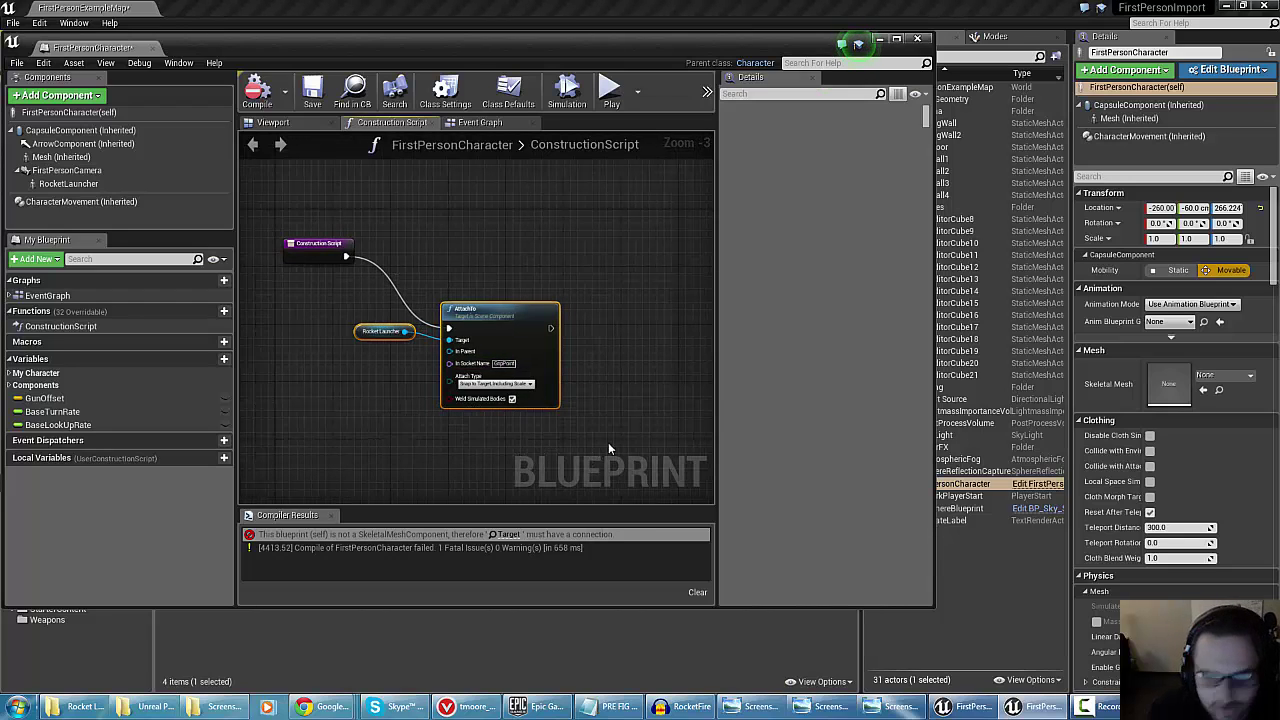
key(Delete)
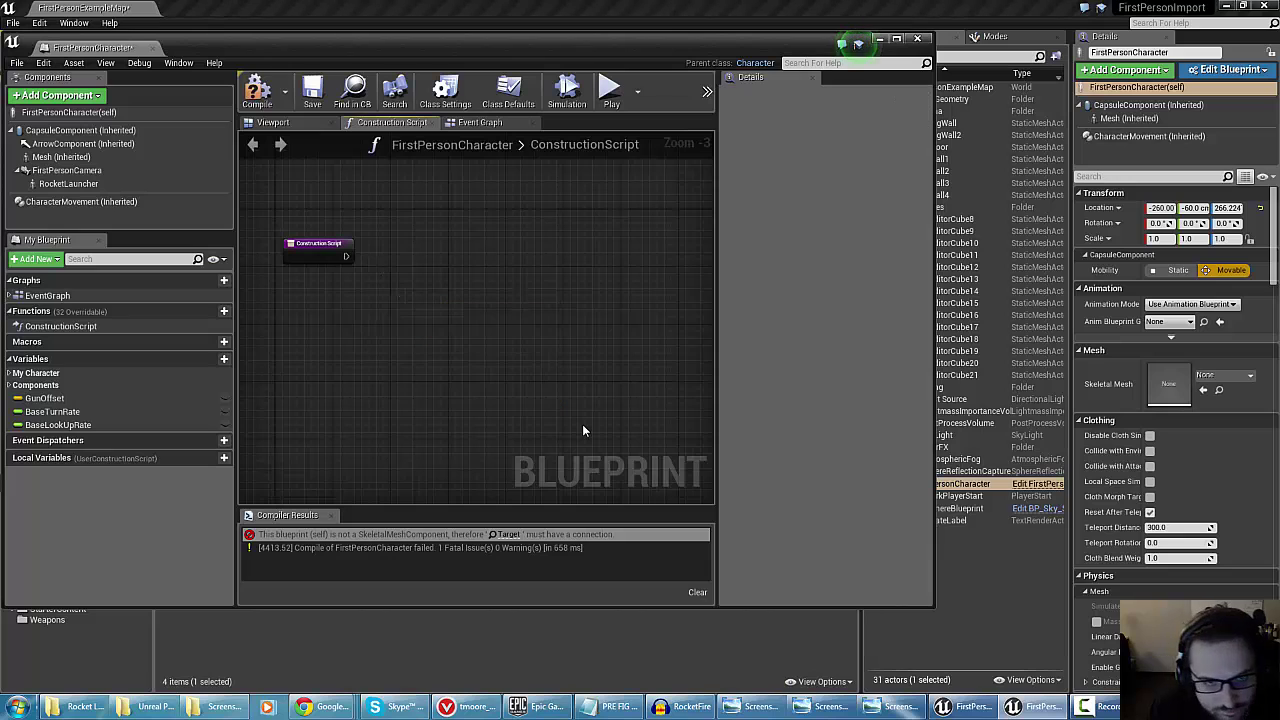
click(310, 245)
right_drag(302, 312, 384, 370)
scroll(384, 370, up, 3)
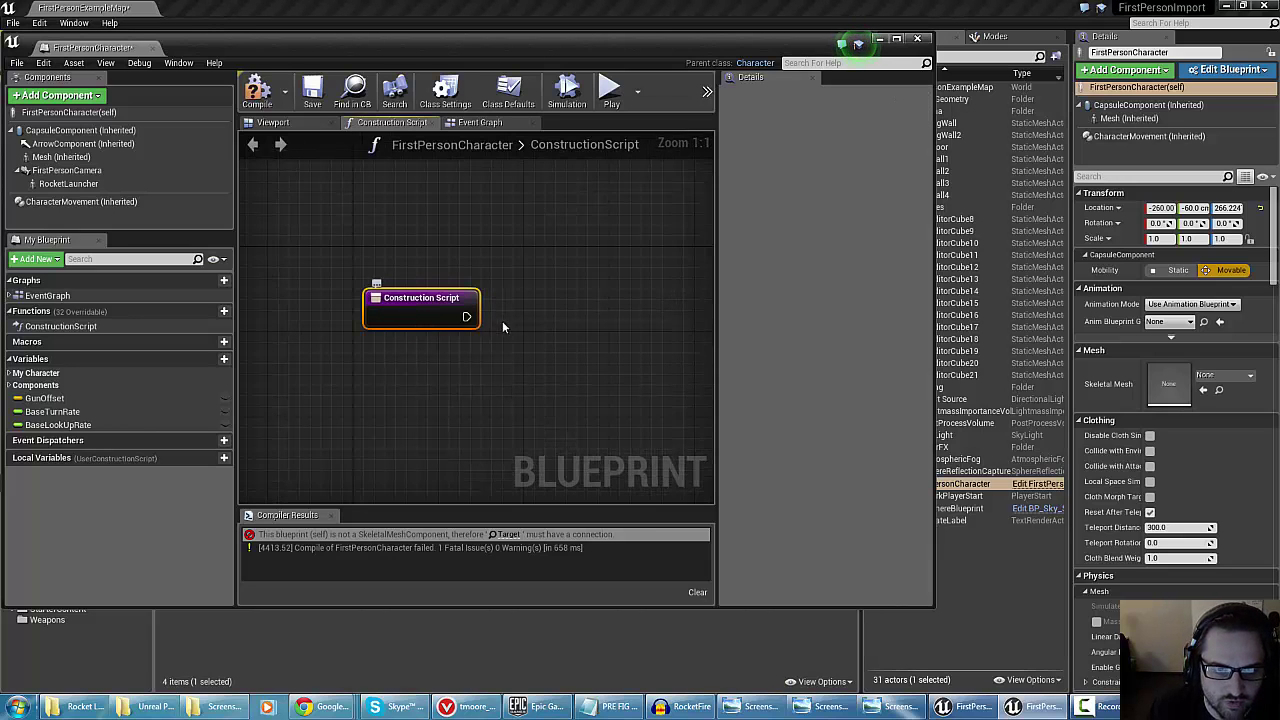
right_drag(564, 399, 500, 349)
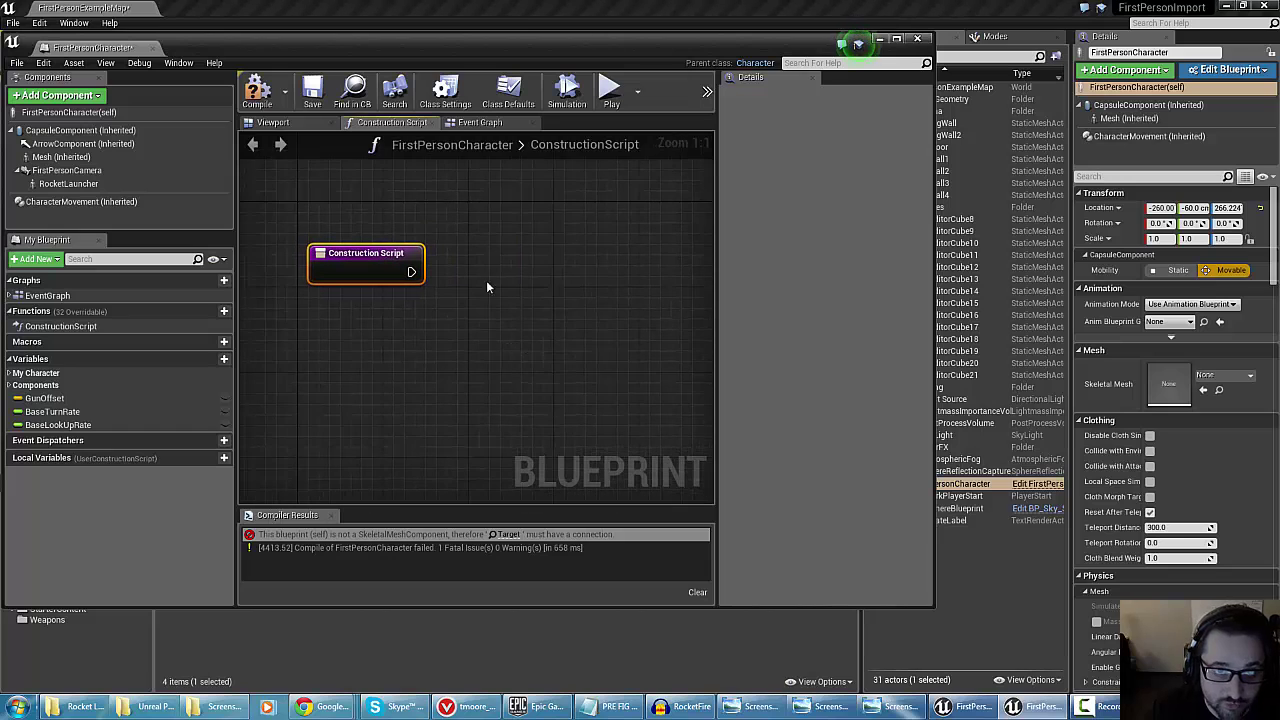
Delete the Get Anim Instance and Montage Play nodes from the Event Graph's Spawn projectile section
click(470, 122)
right_drag(413, 354, 536, 335)
scroll(302, 309, up, 4)
scroll(315, 312, down, 5)
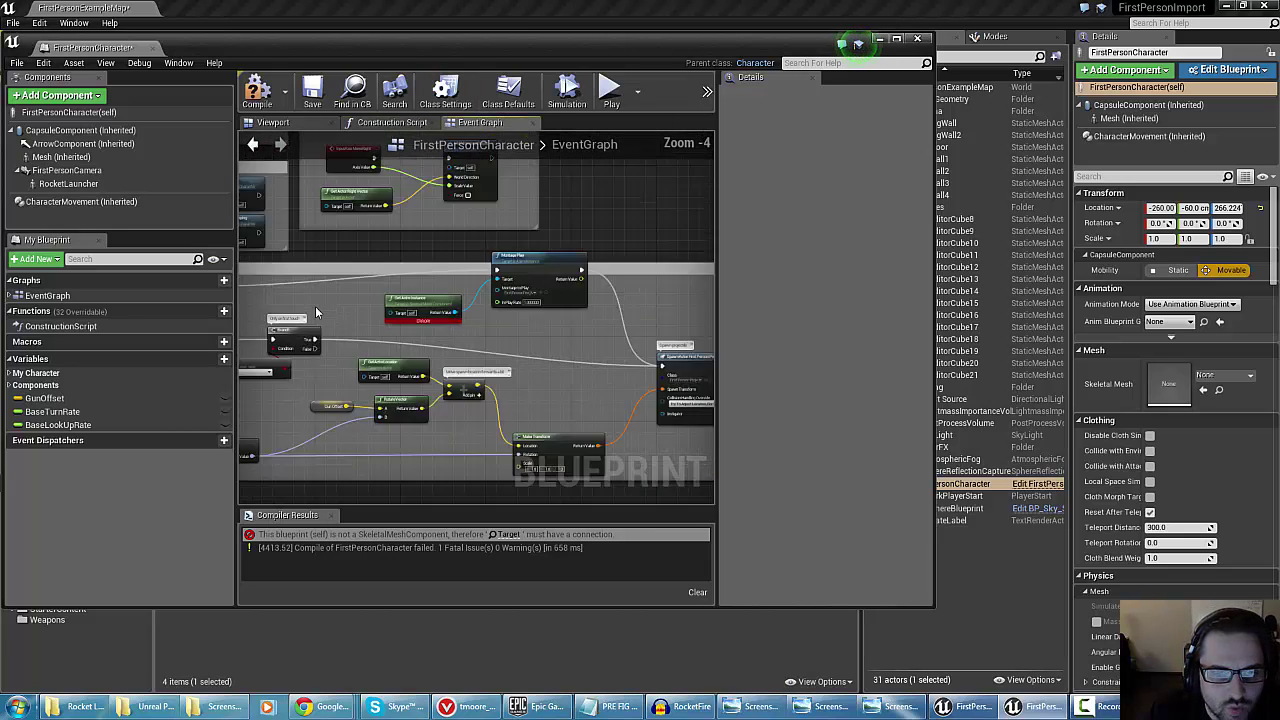
scroll(307, 307, up, 2)
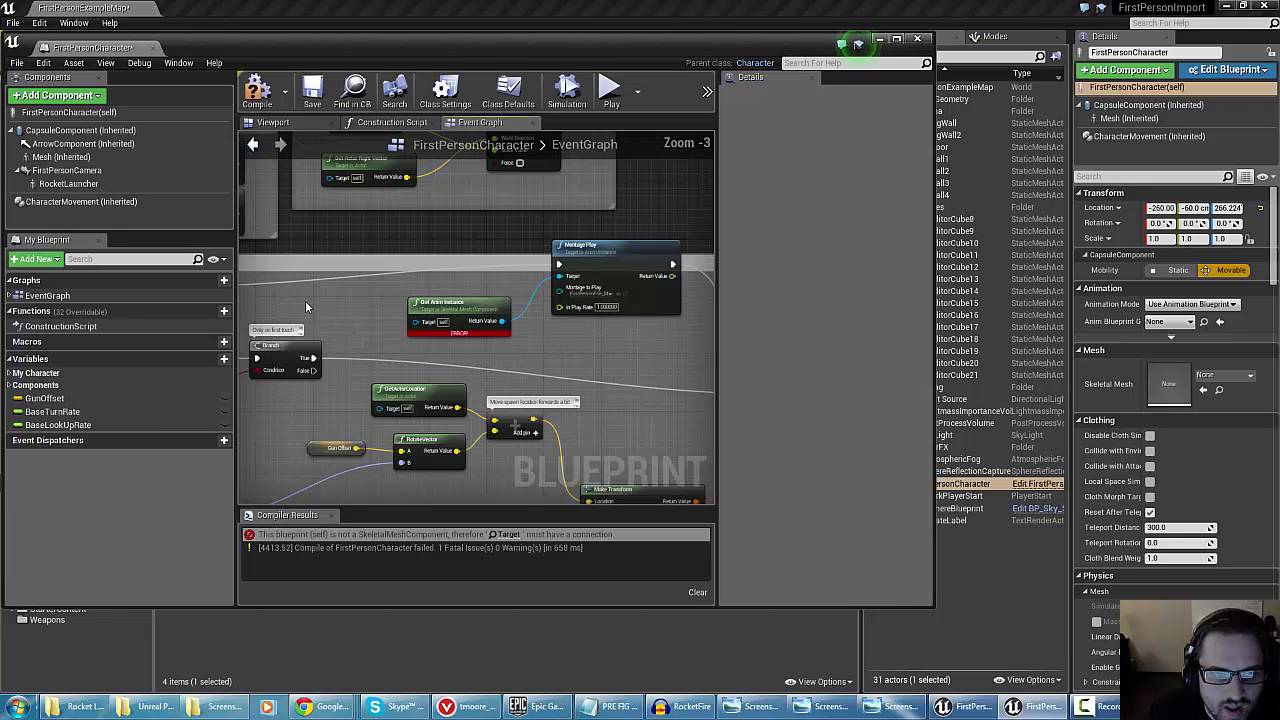
right_drag(562, 314, 464, 308)
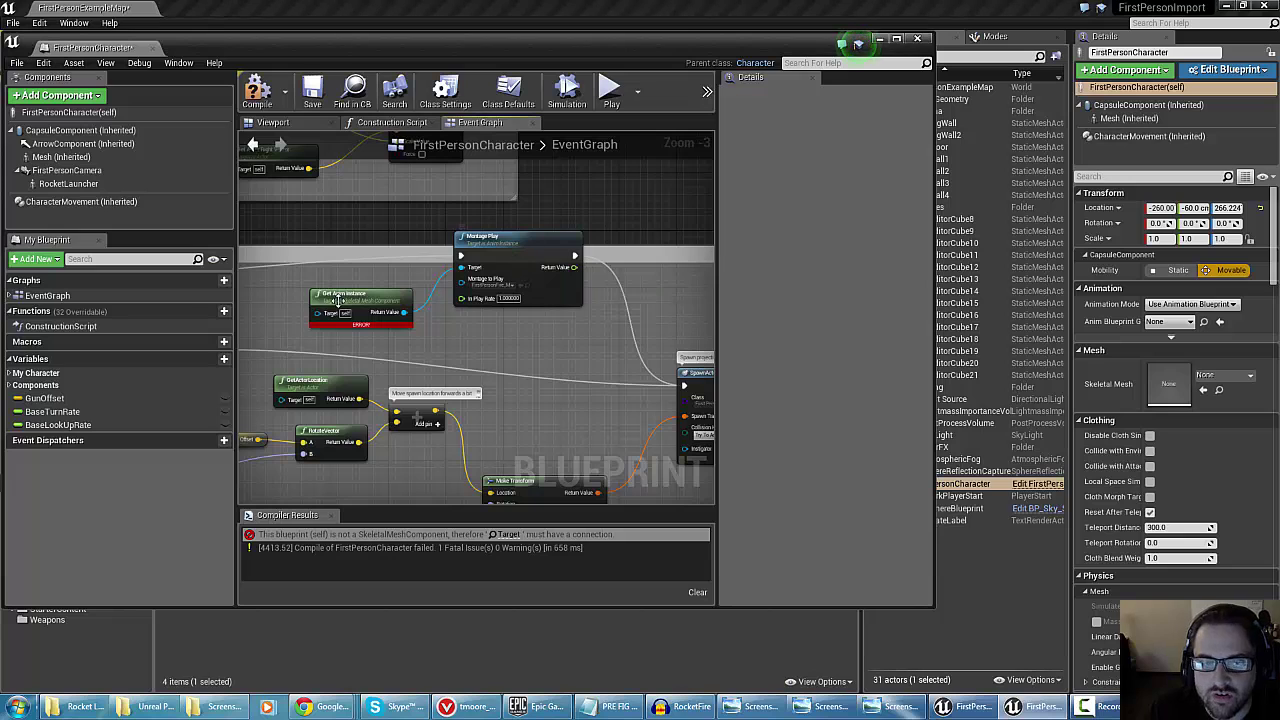
key(Delete)
click(480, 238)
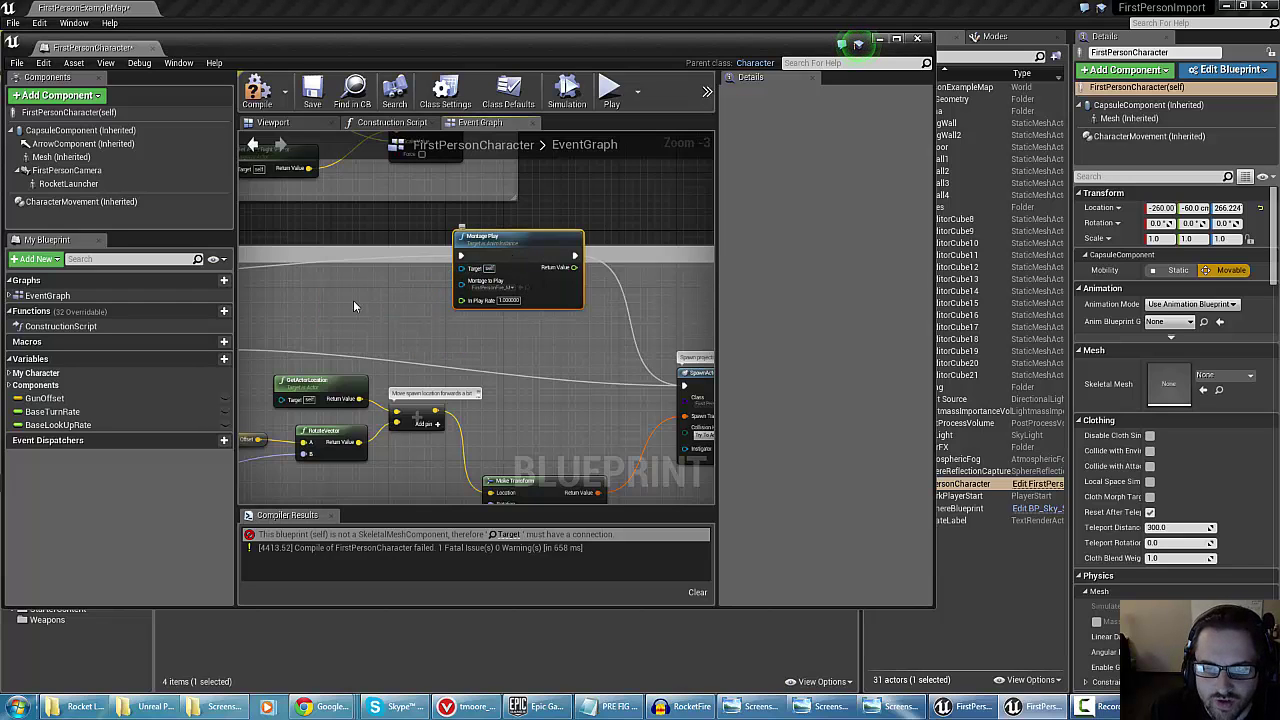
key(Delete)
Examine the Spawn projectile section from the InputAction Fire and InputTouch events through to the SpawnActor First Person Projectile node
scroll(306, 306, down, 3)
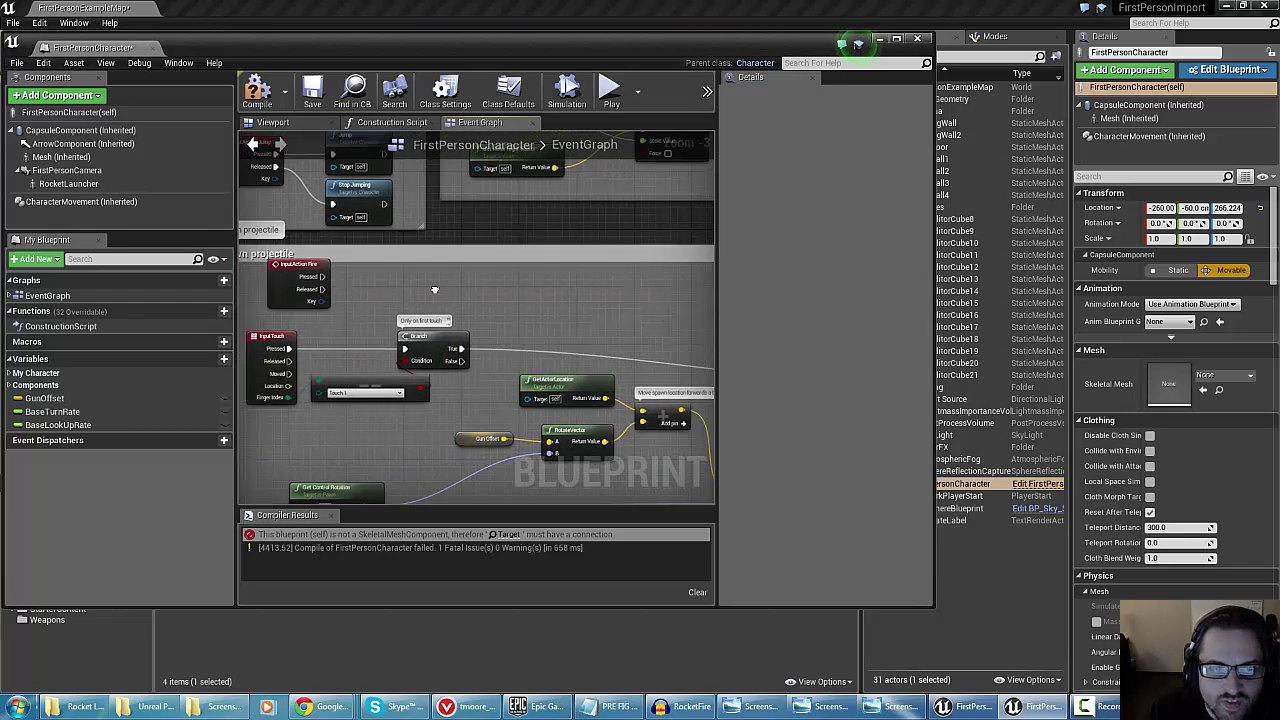
scroll(544, 293, up, 3)
right_drag(367, 272, 494, 300)
right_drag(407, 292, 553, 298)
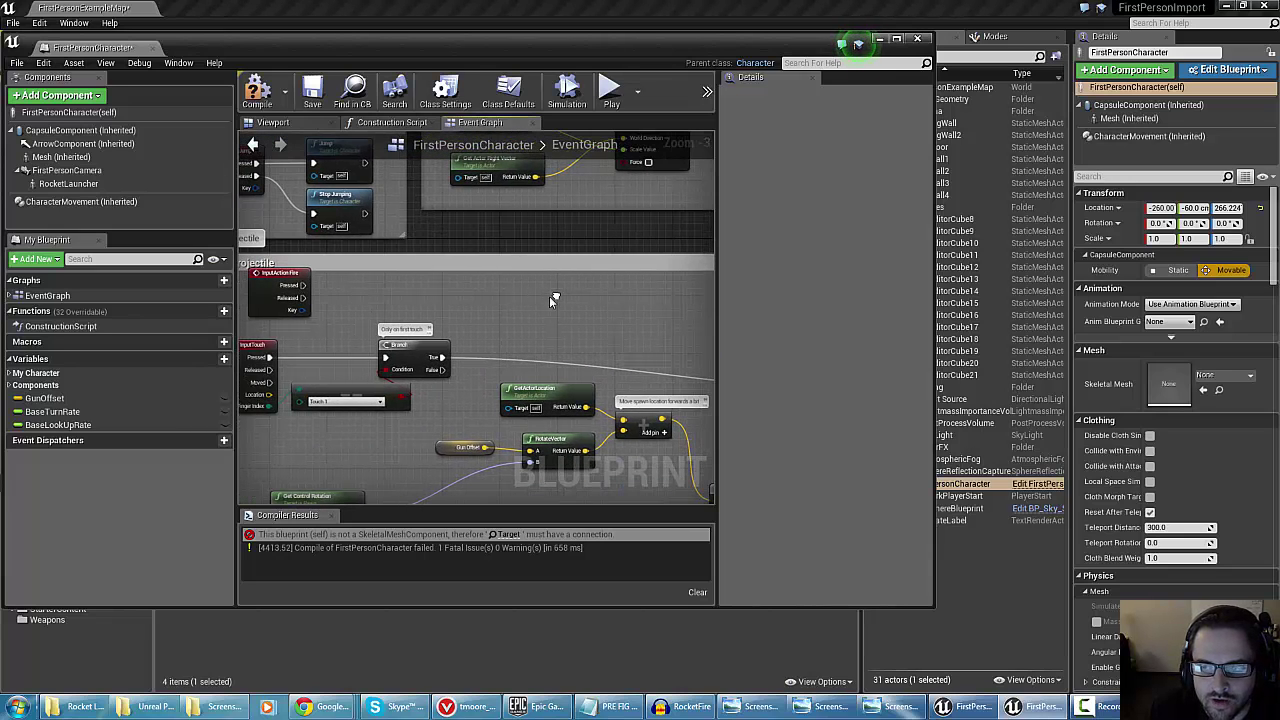
scroll(266, 290, up, 3)
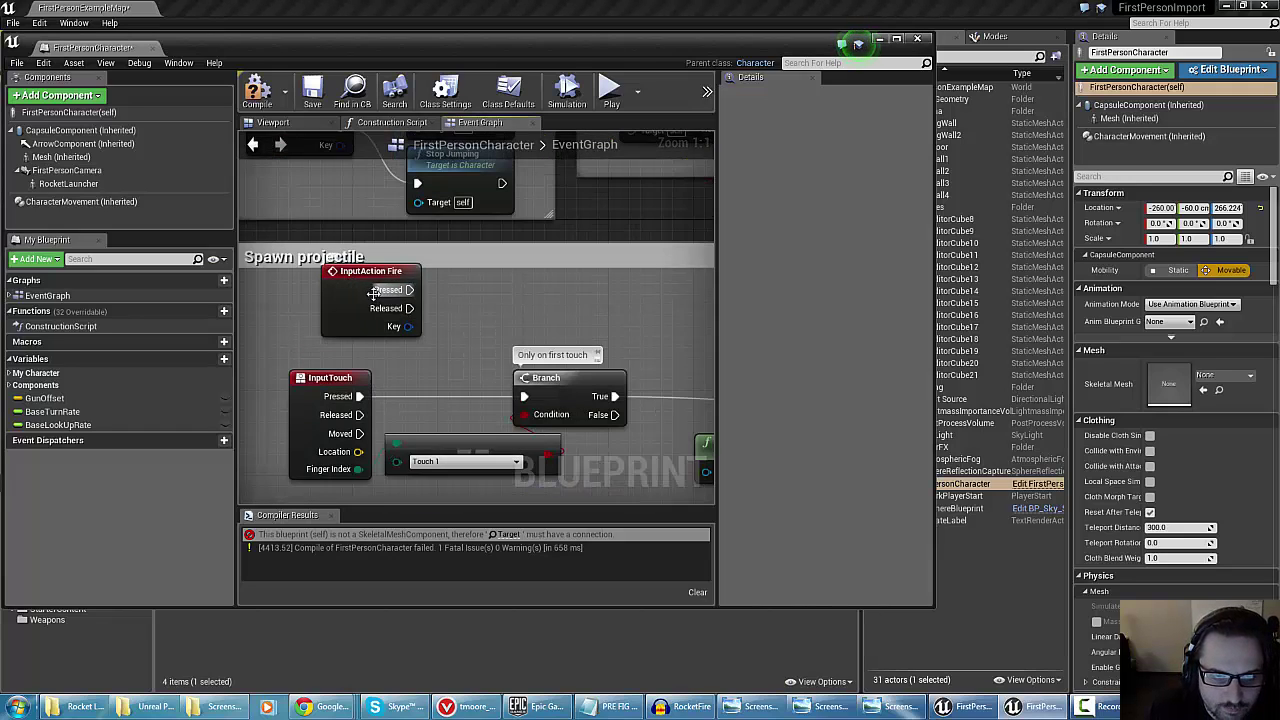
right_drag(377, 292, 355, 289)
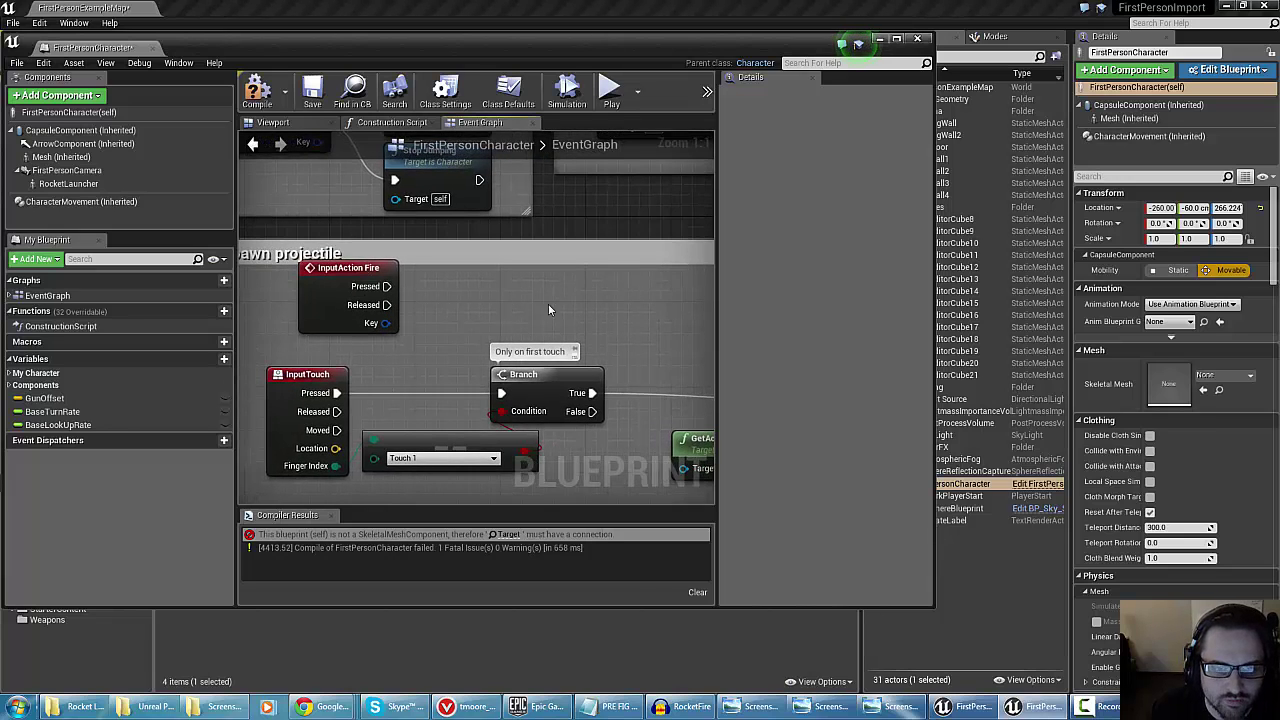
right_drag(548, 303, 345, 297)
scroll(532, 304, down, 4)
scroll(532, 304, up, 2)
scroll(402, 296, down, 1)
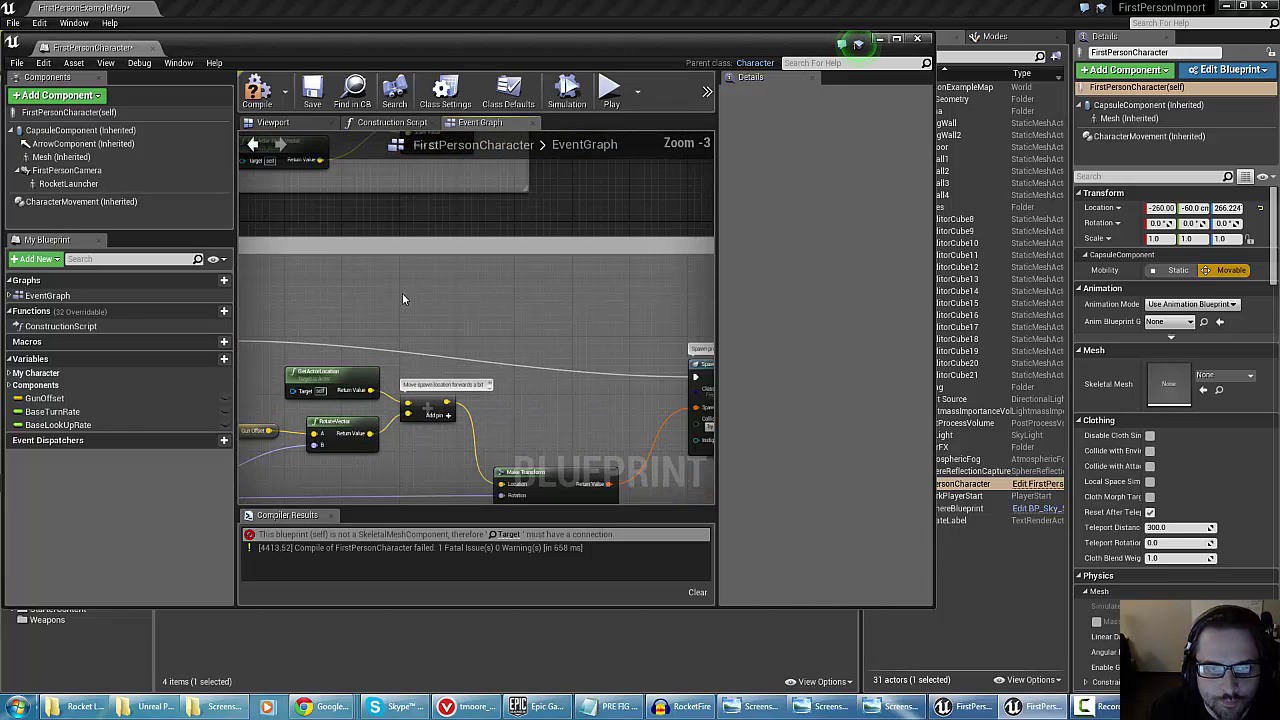
right_drag(448, 300, 344, 313)
scroll(404, 308, down, 1)
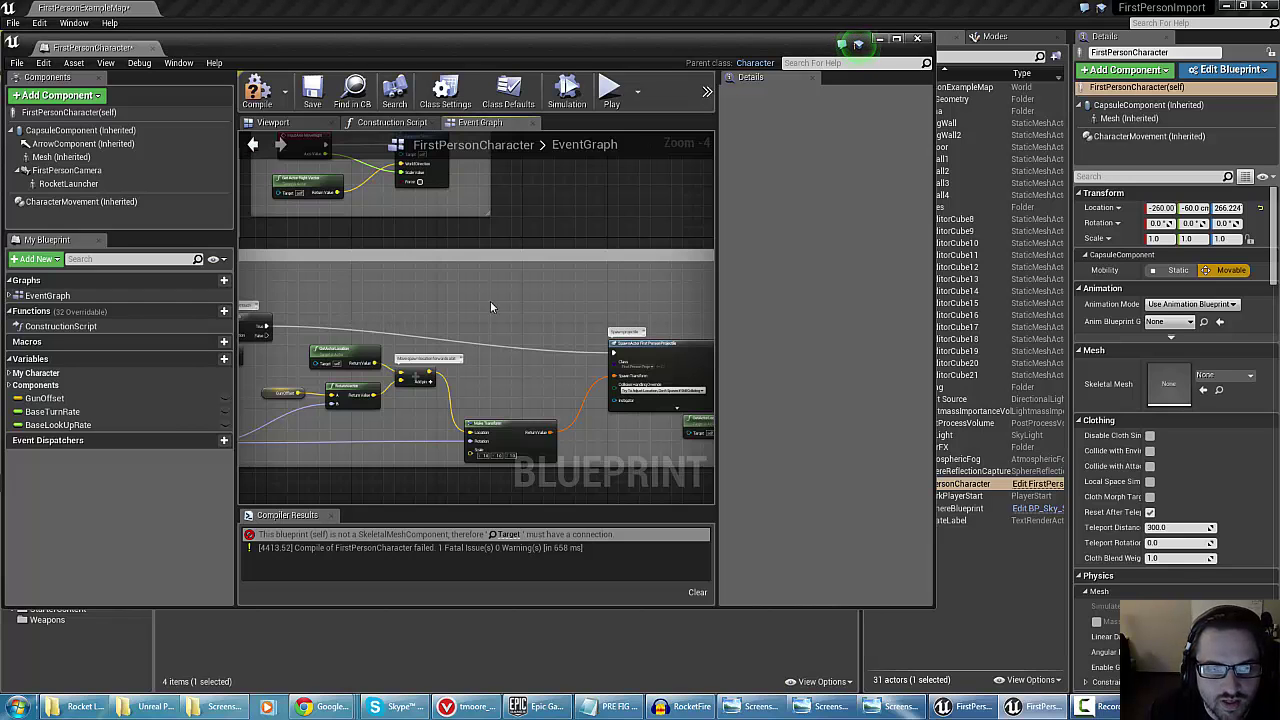
right_drag(490, 307, 457, 298)
right_drag(371, 292, 377, 298)
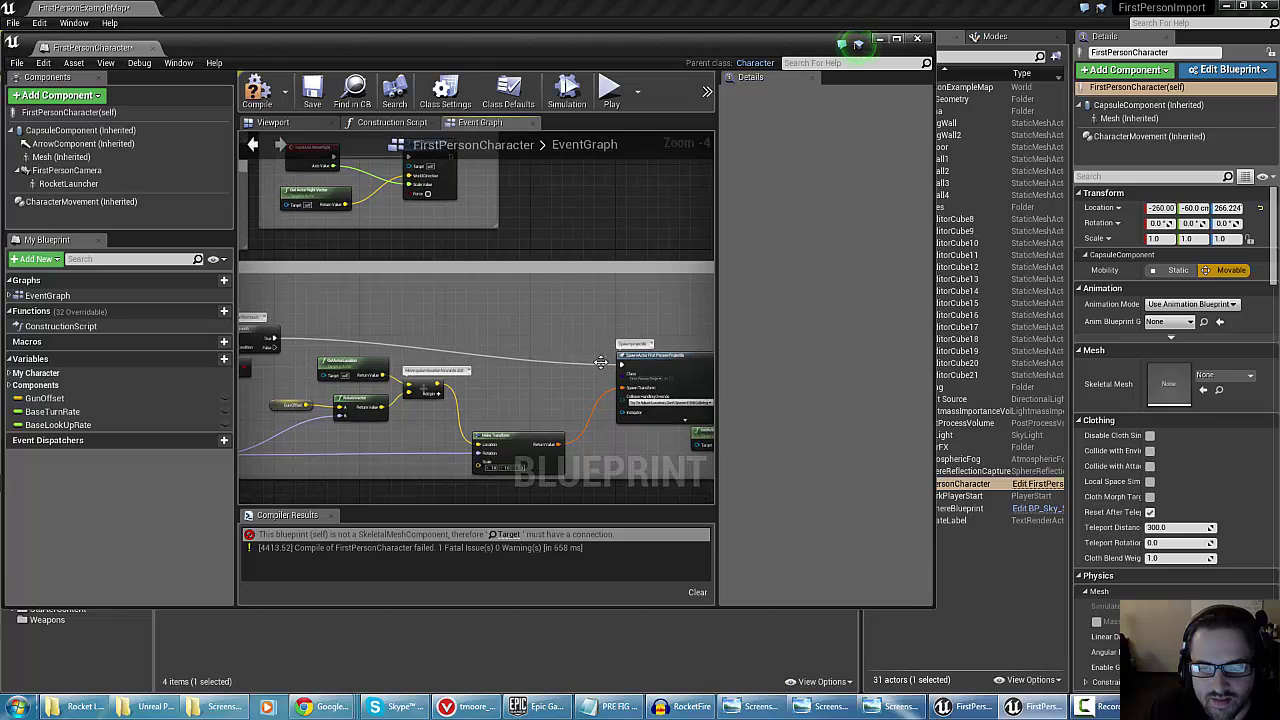
scroll(478, 321, up, 2)
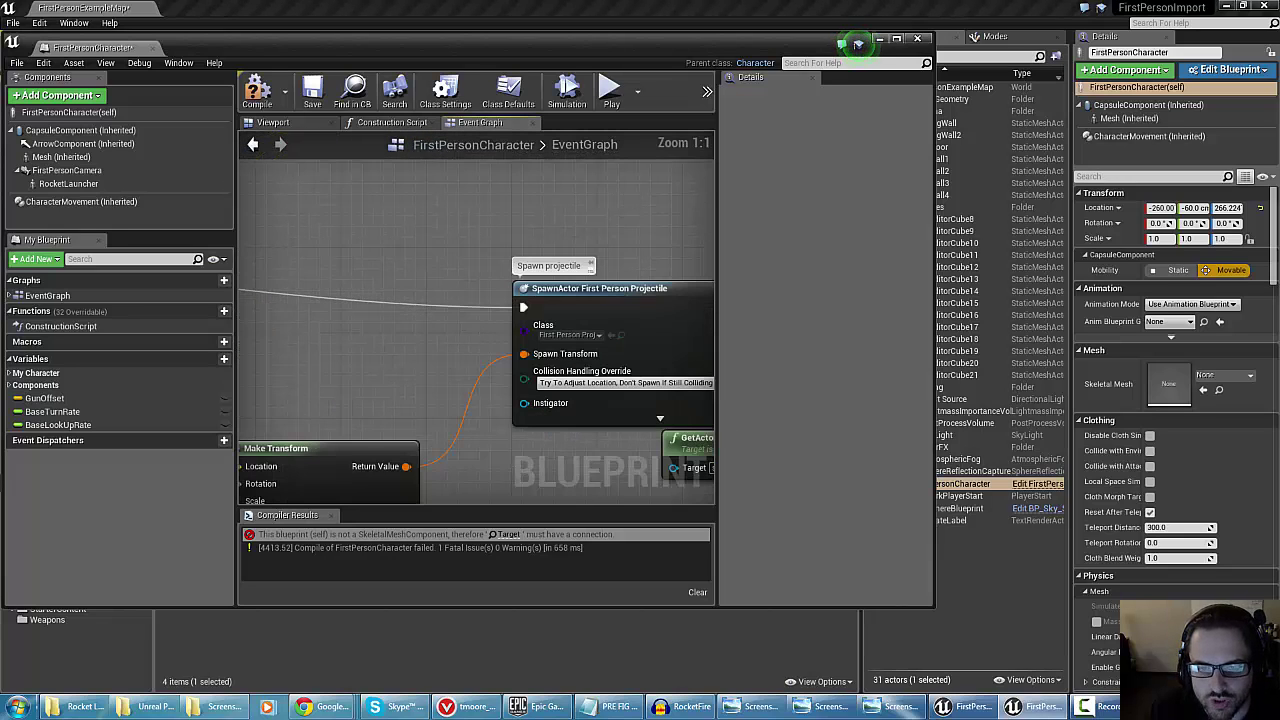
scroll(428, 329, down, 1)
right_drag(333, 271, 526, 334)
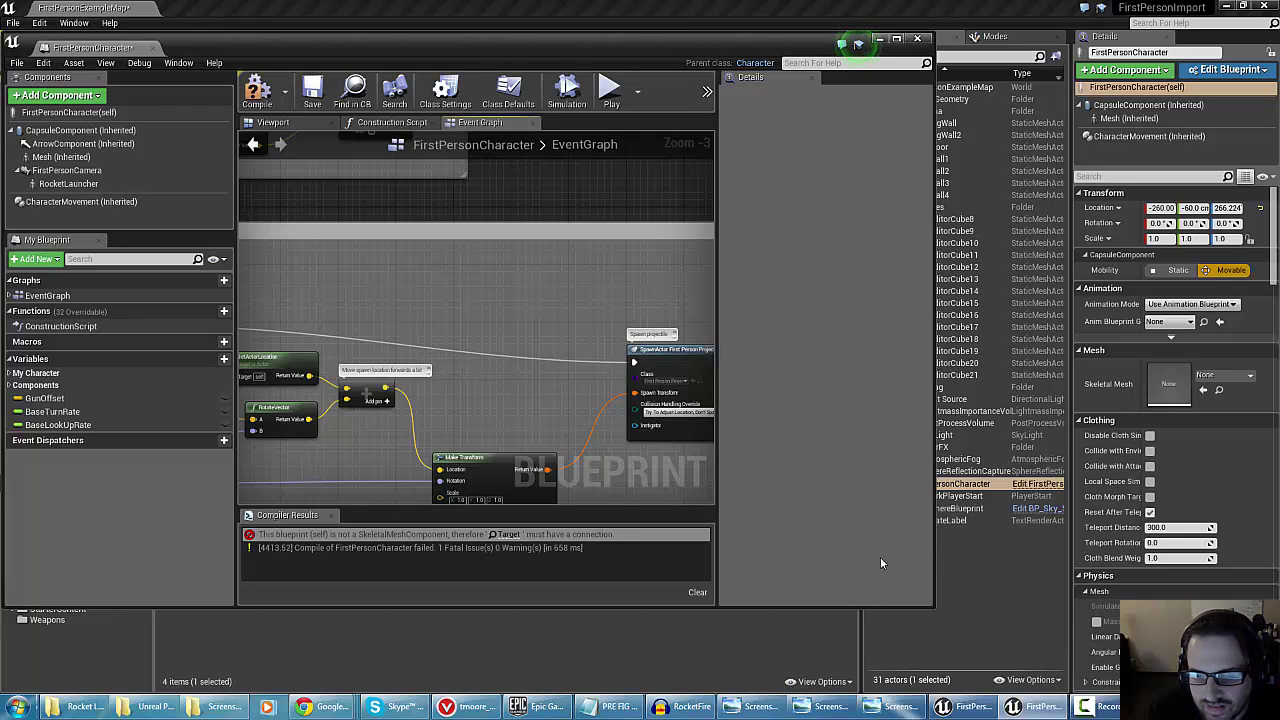
Shorten the blueprint editor window to uncover the Content Browser, and select RocketLauncher_Anim in the Weapons folder
drag(756, 606, 756, 440)
click(46, 620)
click(427, 565)
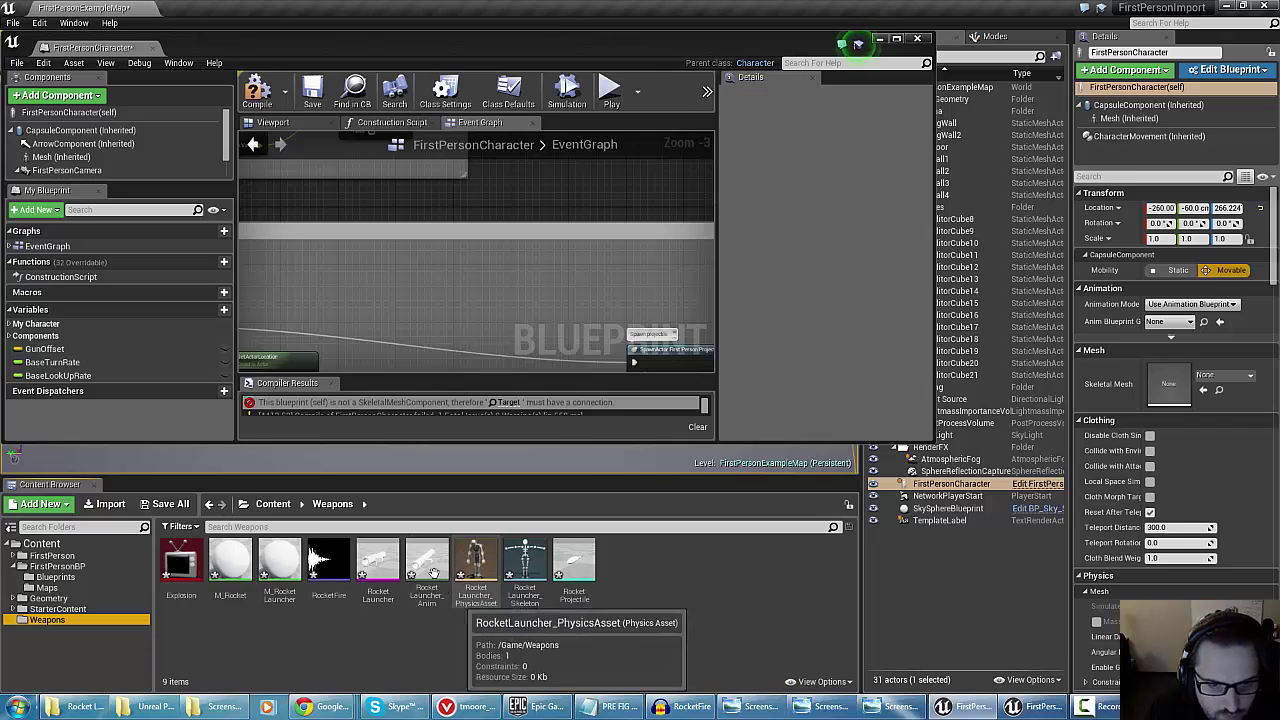
Add a Play Animation (RocketLauncher) node to the Event Graph above the Spawn projectile chain
right_click(454, 283)
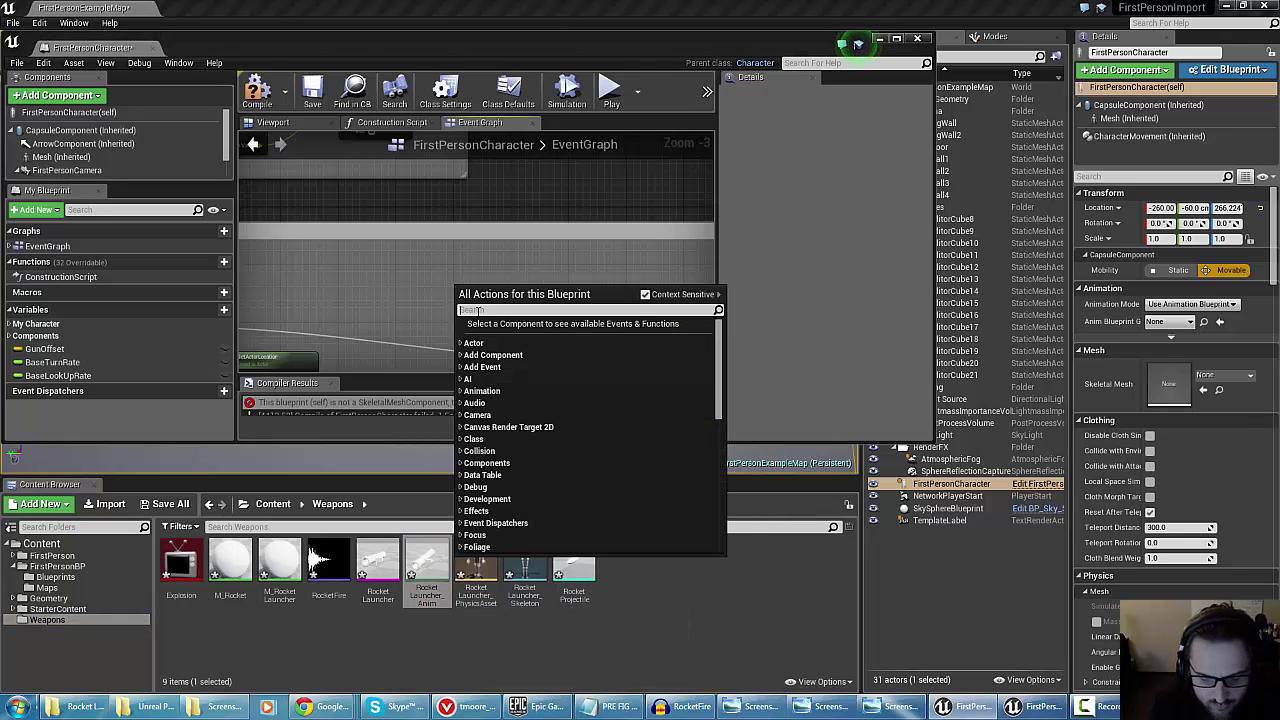
text(play)
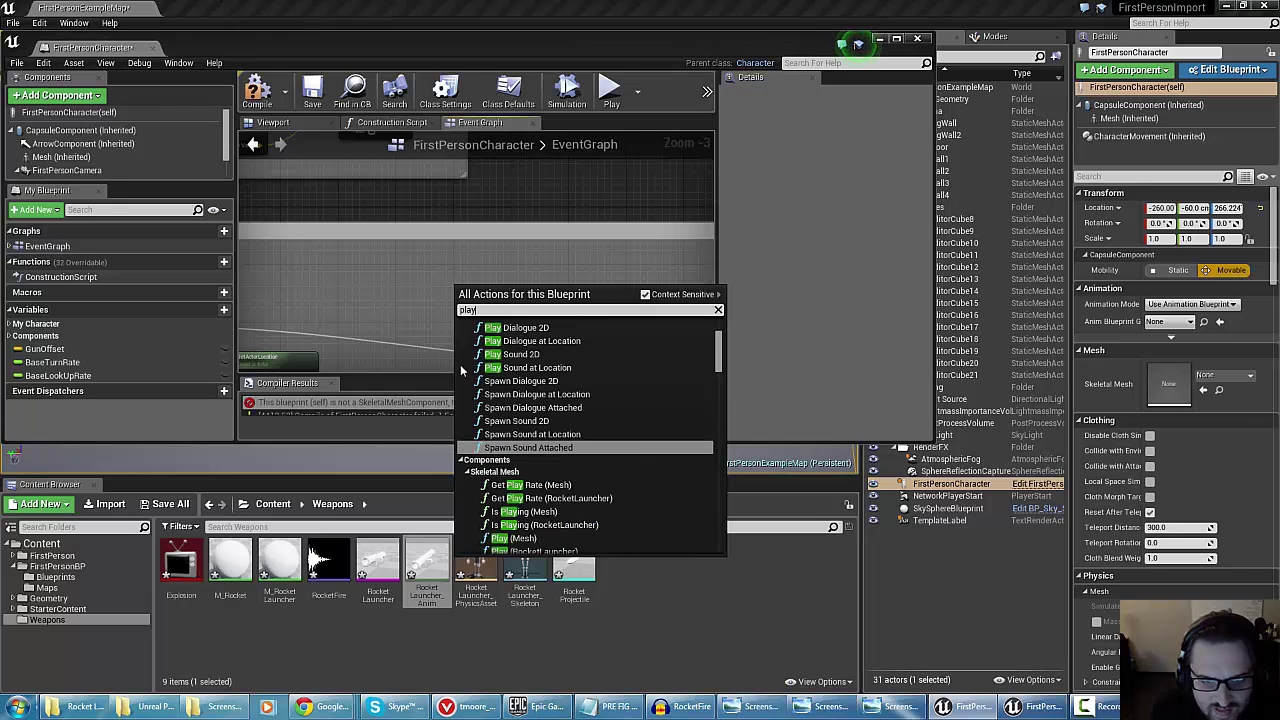
scroll(555, 410, down, 2)
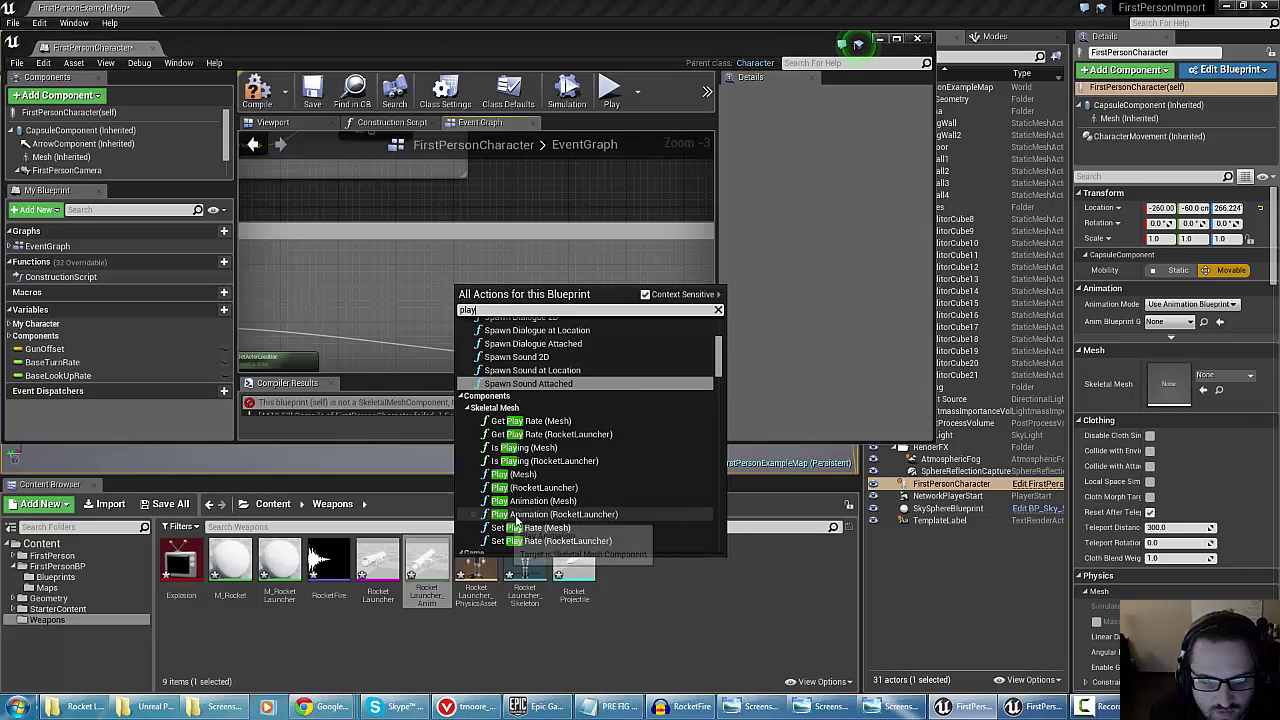
click(548, 516)
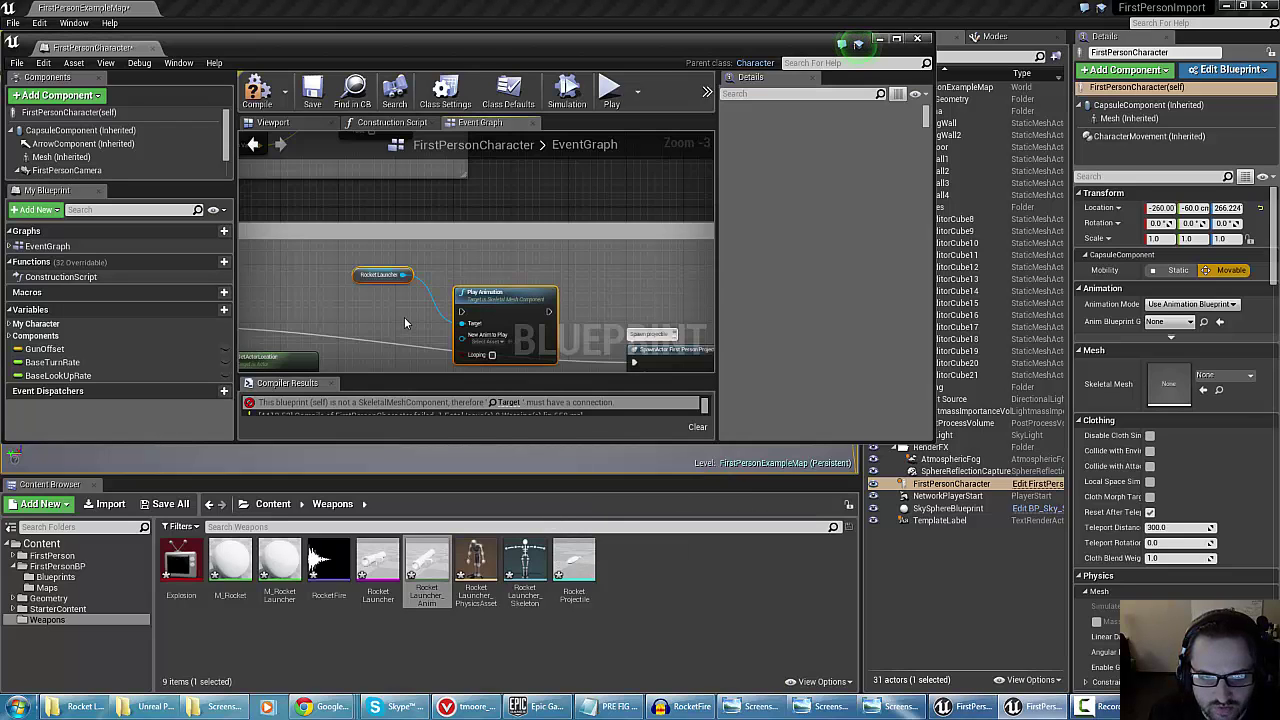
Connect a new RocketLauncher component reference to Play Animation's Target, and delete the original Rocket Launcher reference node
right_drag(404, 319, 410, 298)
scroll(416, 283, up, 3)
scroll(414, 280, down, 1)
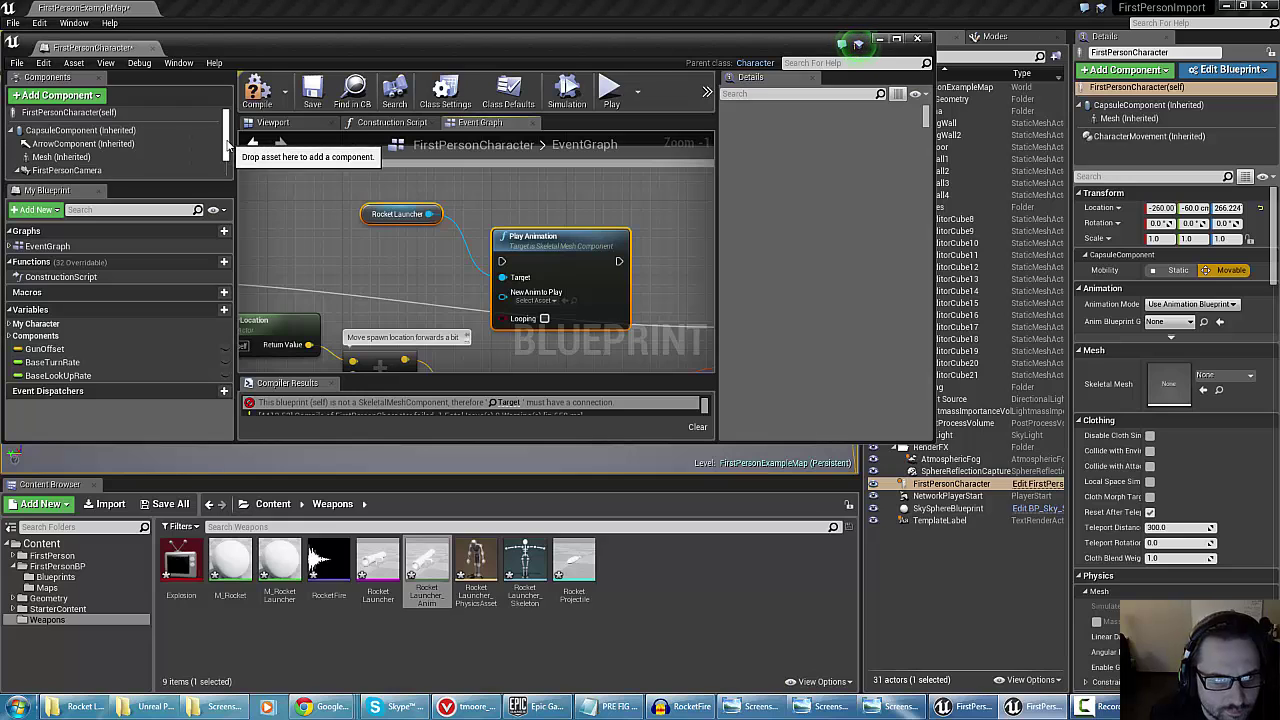
scroll(190, 150, down, 1)
click(83, 153)
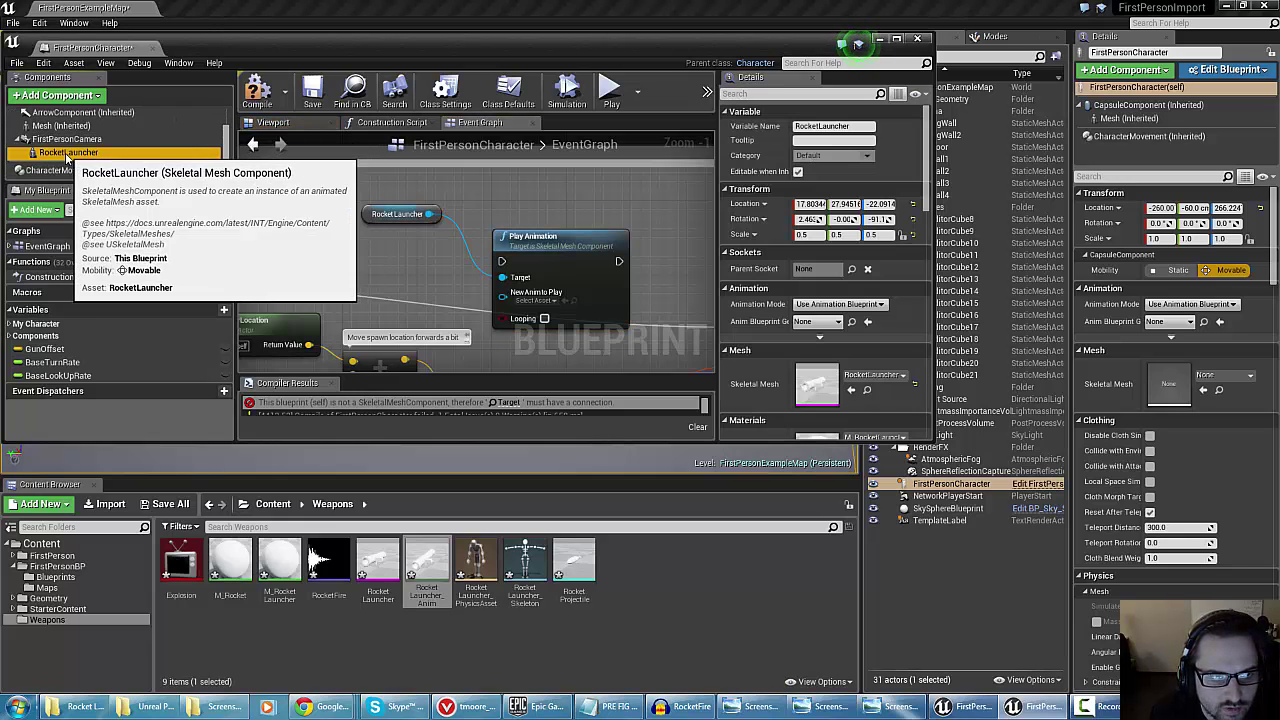
click(46, 143)
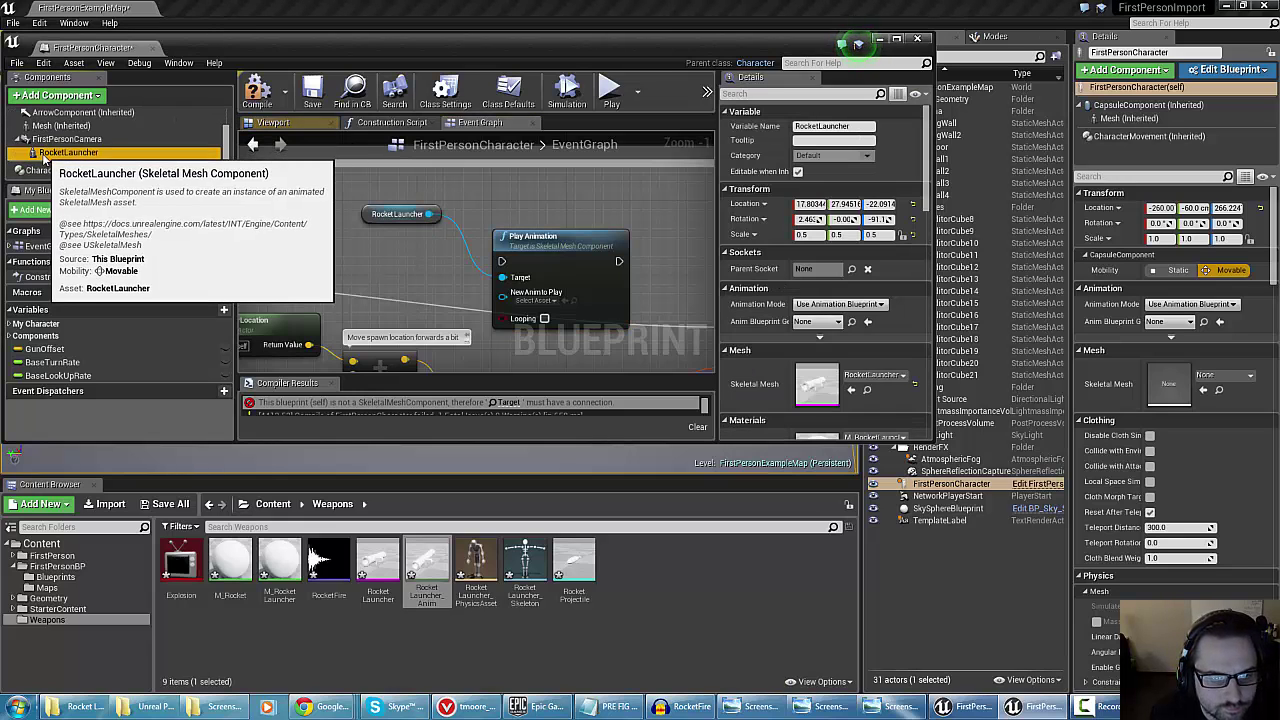
drag(46, 152, 502, 278)
click(372, 214)
key(Delete)
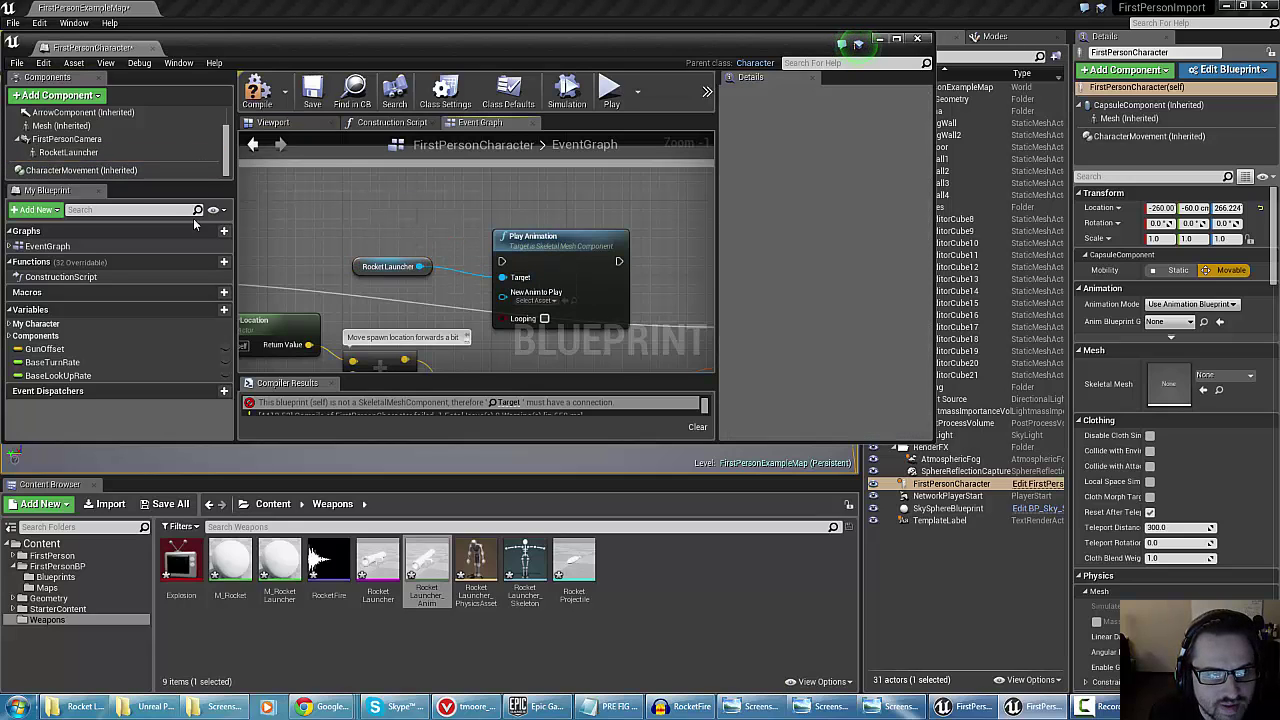
Search the blueprint's available actions for "play animation" without adding another node
right_click(401, 223)
text(play)
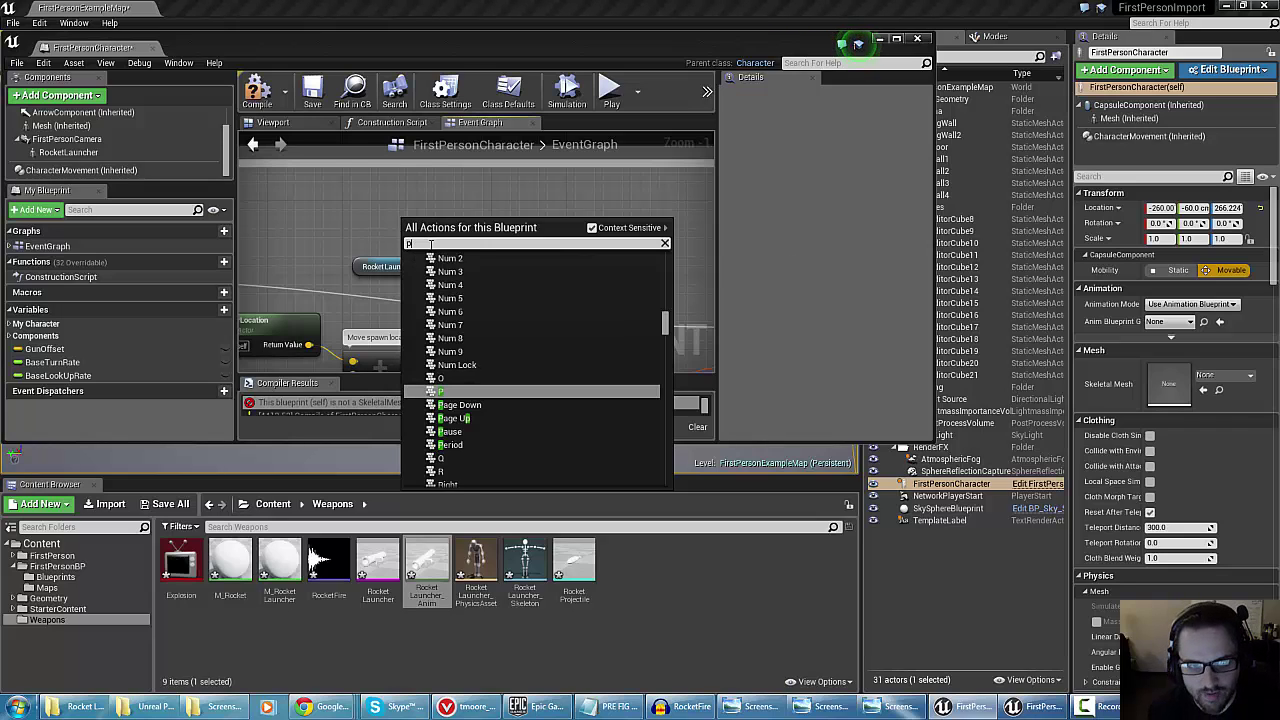
text( animat)
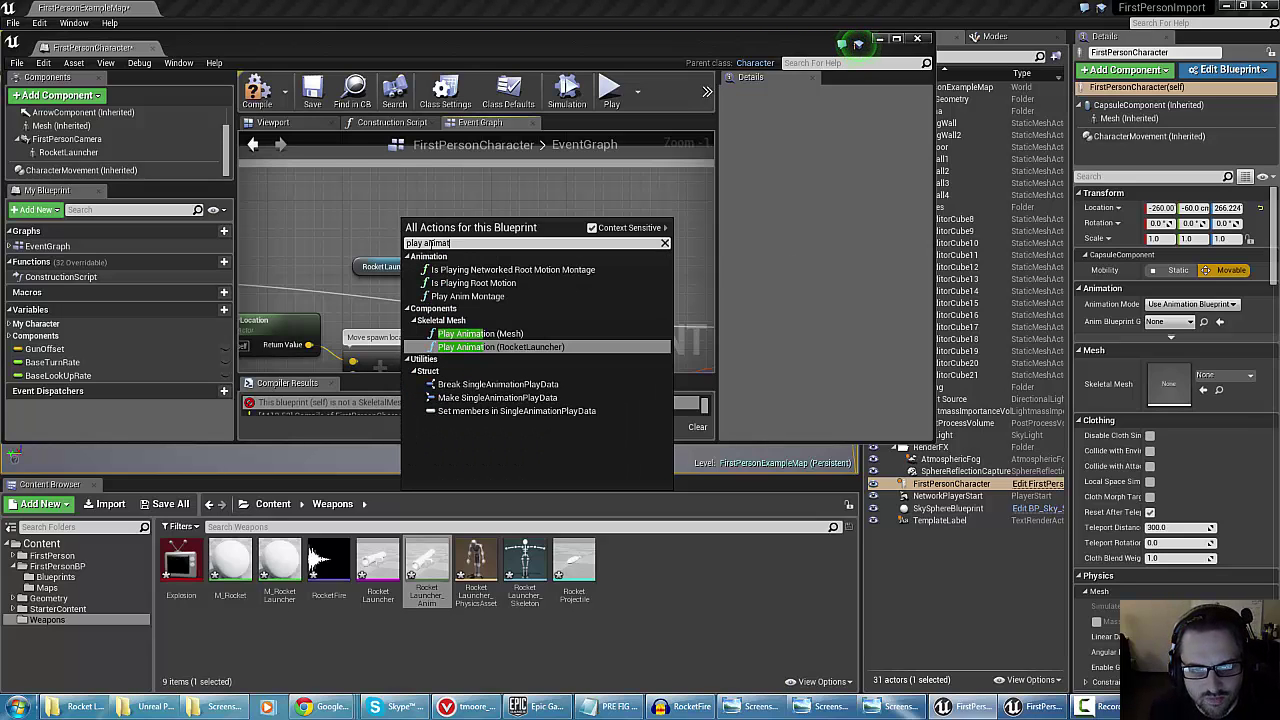
text(ion)
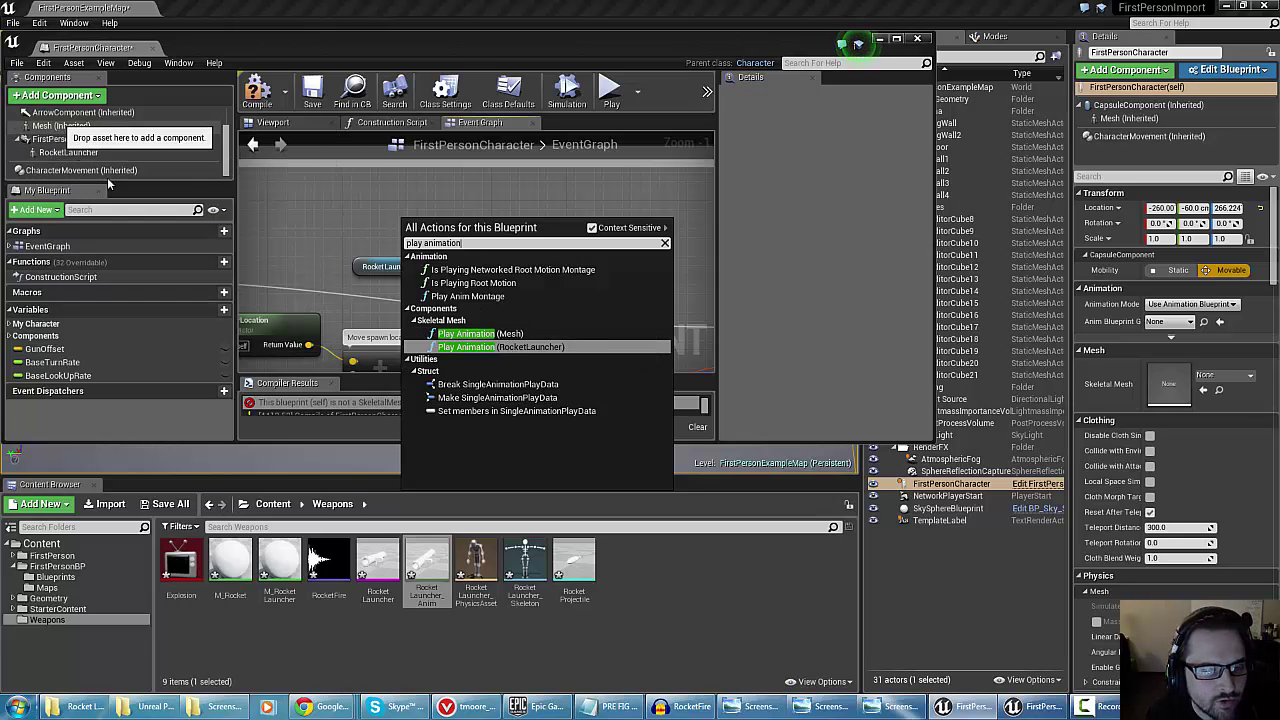
key(Return)
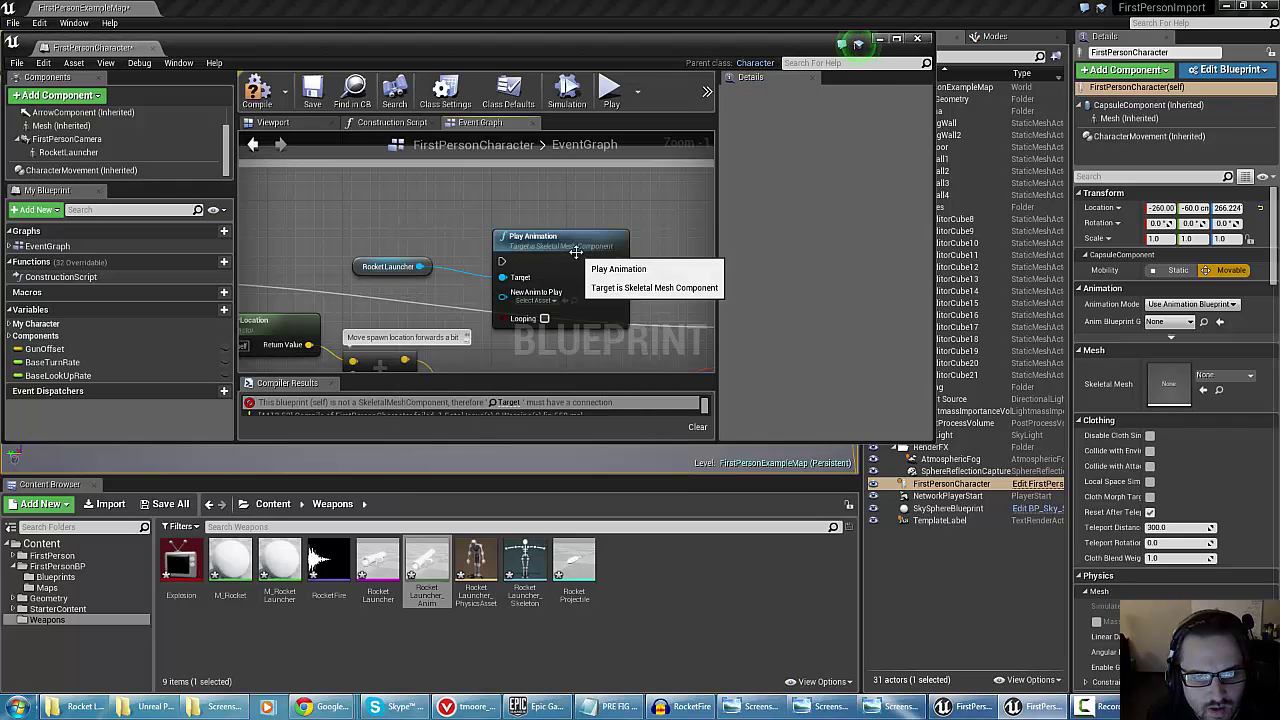
Move the Play Animation node up slightly and set its New Anim to Play to RocketLauncher_Anim
drag(562, 248, 563, 226)
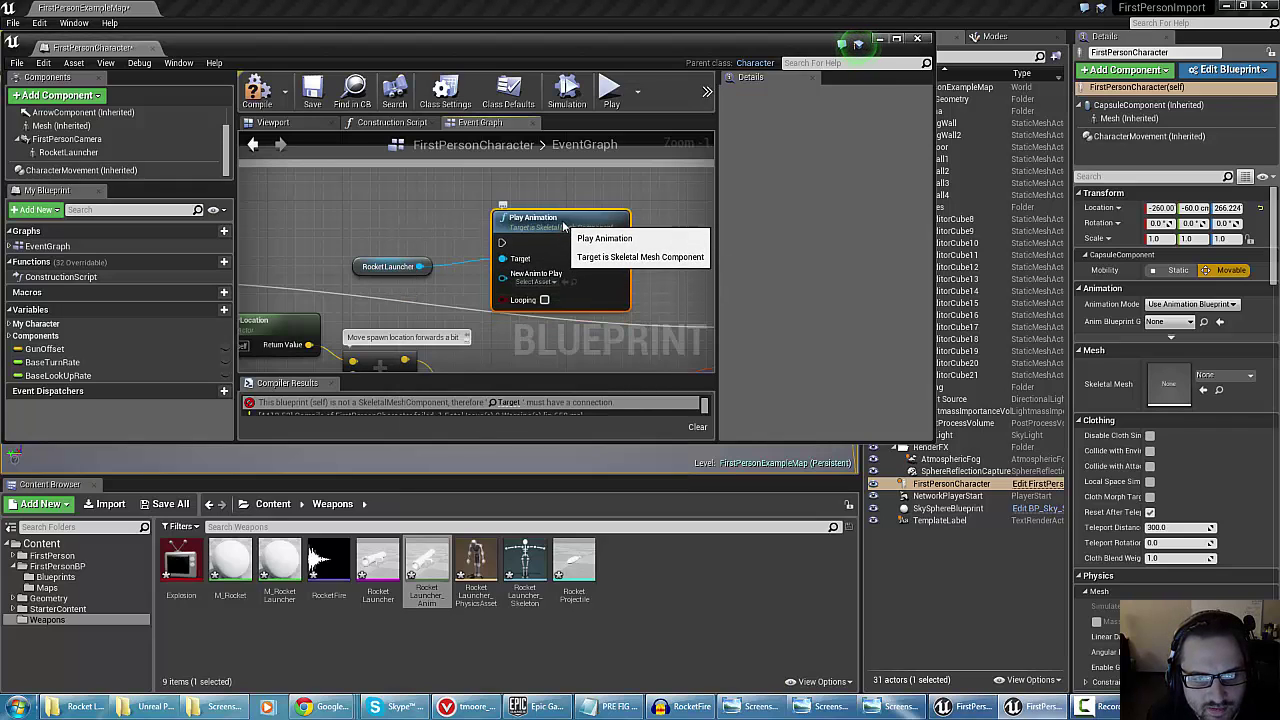
click(536, 281)
scroll(622, 388, down, 1)
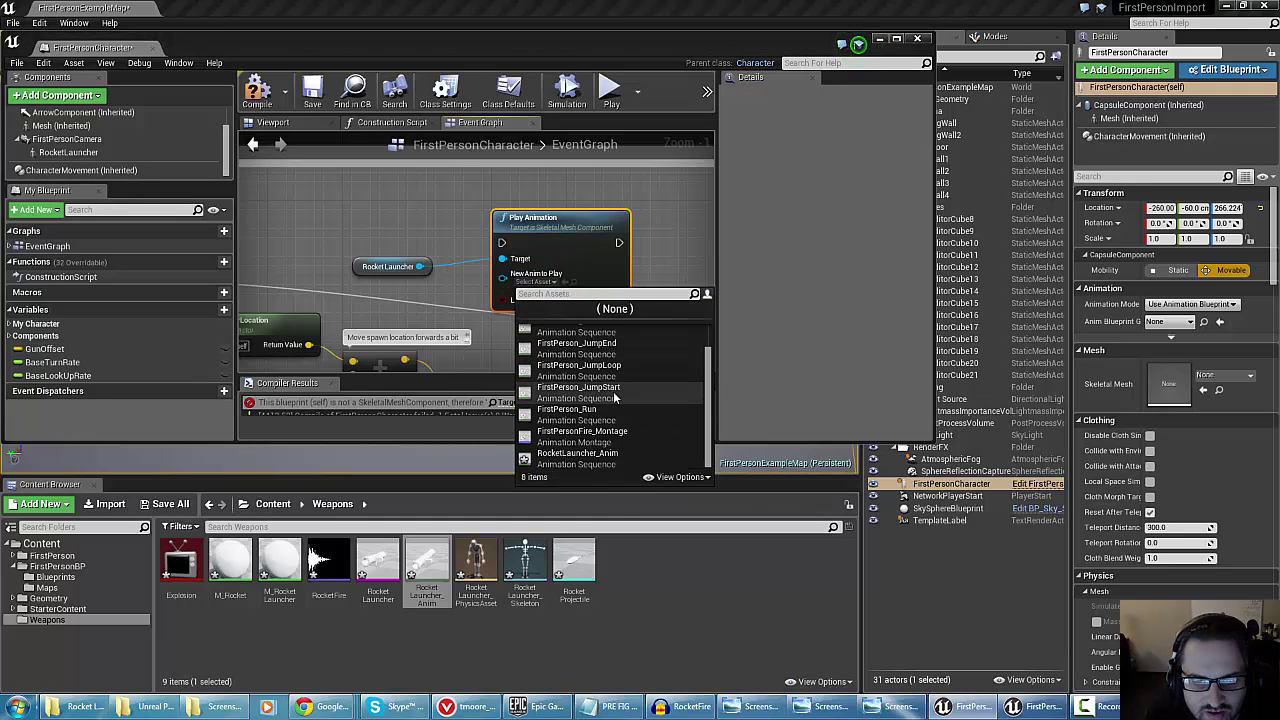
click(586, 458)
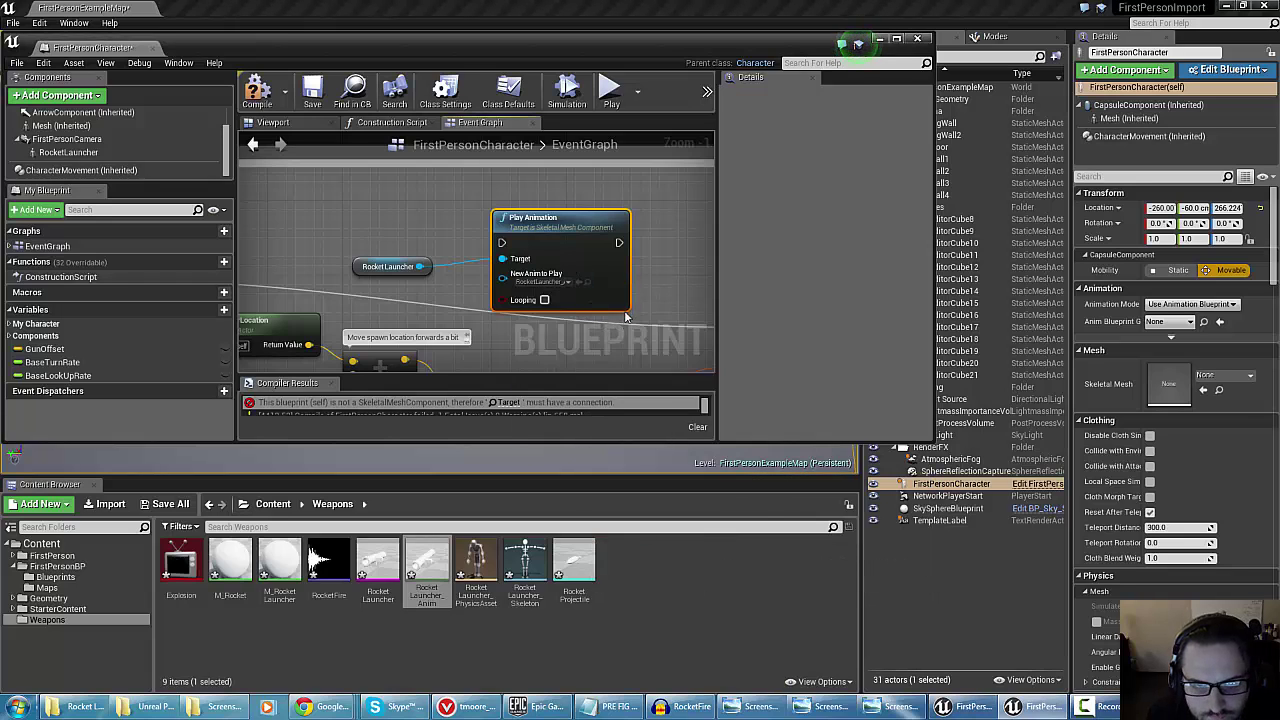
Wire Play Animation's execution output into SpawnActor First Person Projectile, and InputAction Fire's Pressed output into Play Animation
right_drag(626, 317, 504, 301)
drag(497, 227, 604, 316)
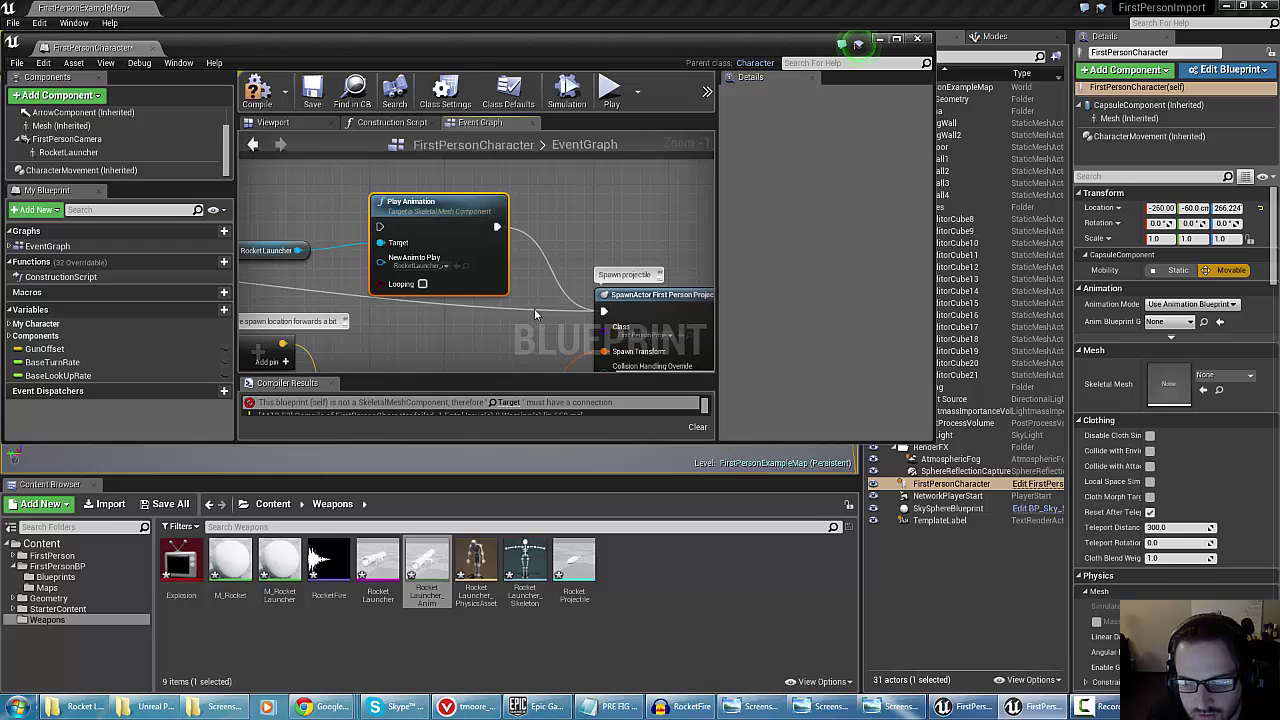
mouse_move(534, 308)
right_down()
mouse_move(334, 246)
mouse_move(317, 271)
mouse_move(529, 286)
right_up()
scroll(334, 247, down, 2)
right_drag(316, 203, 582, 228)
right_drag(348, 215, 417, 236)
scroll(388, 226, down, 1)
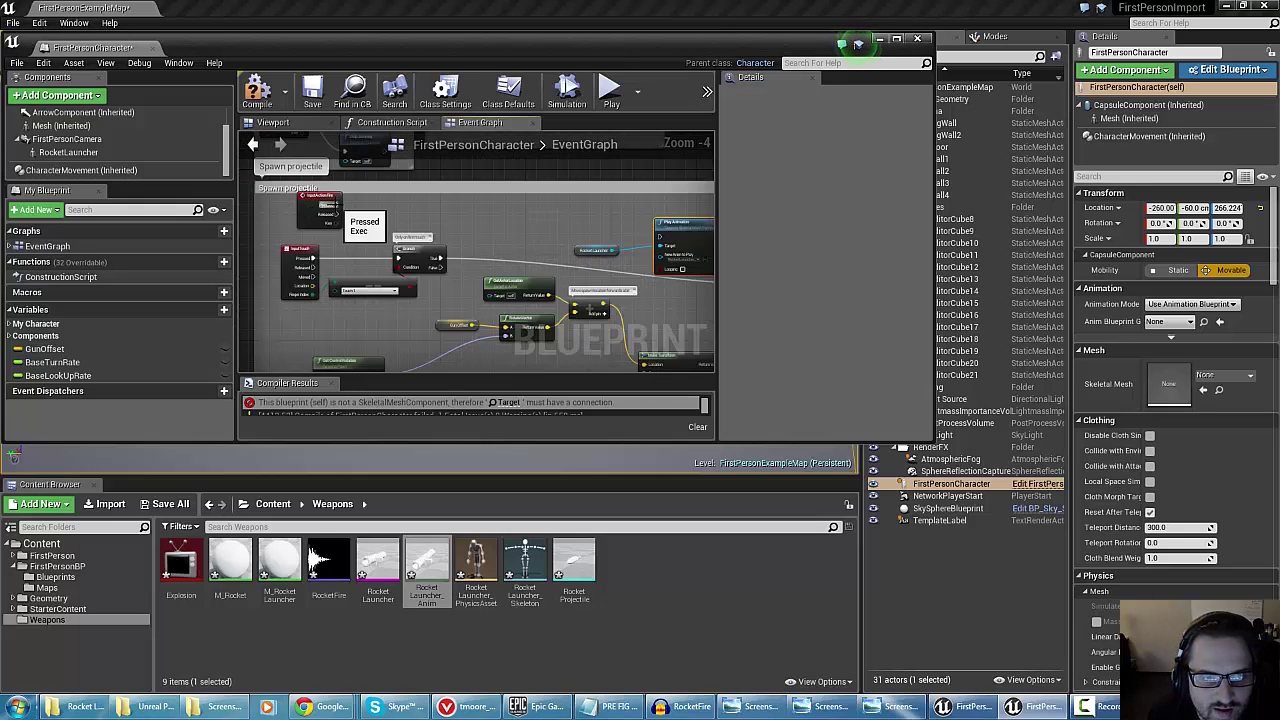
drag(338, 205, 660, 240)
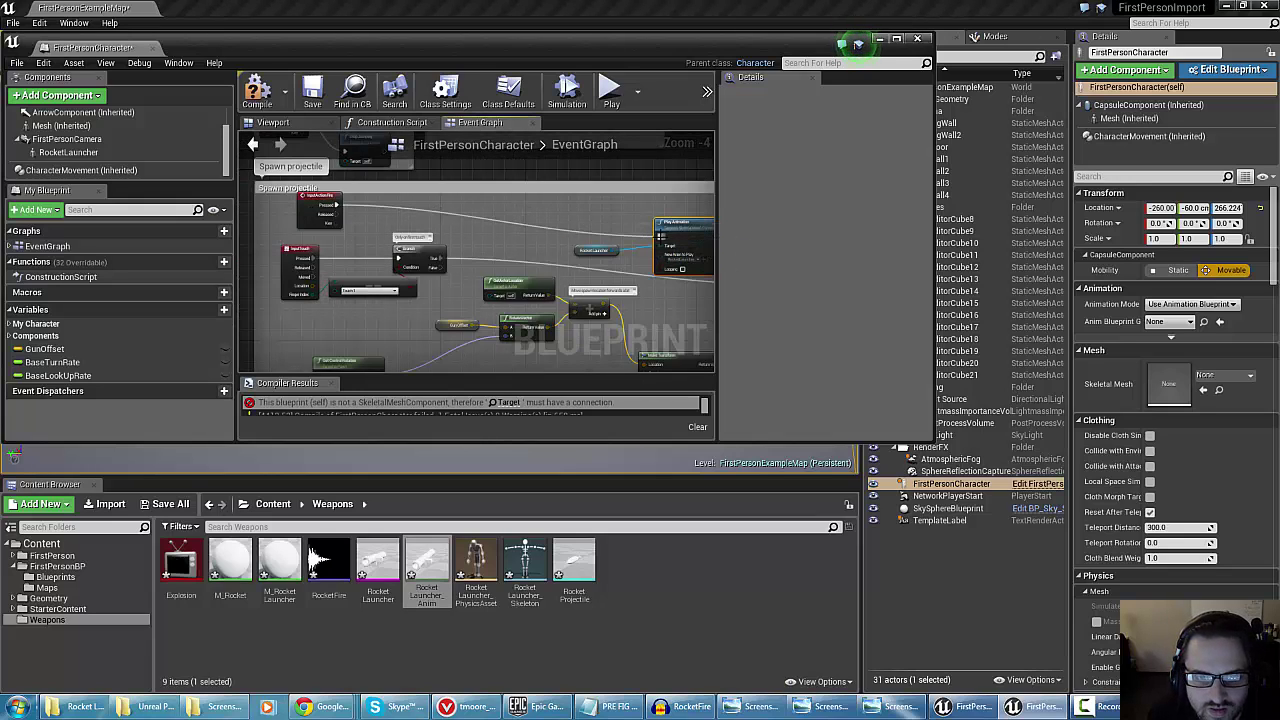
Examine the InputTouch event and its Branch path toward the SpawnActor node
right_drag(422, 252, 454, 259)
scroll(379, 266, up, 2)
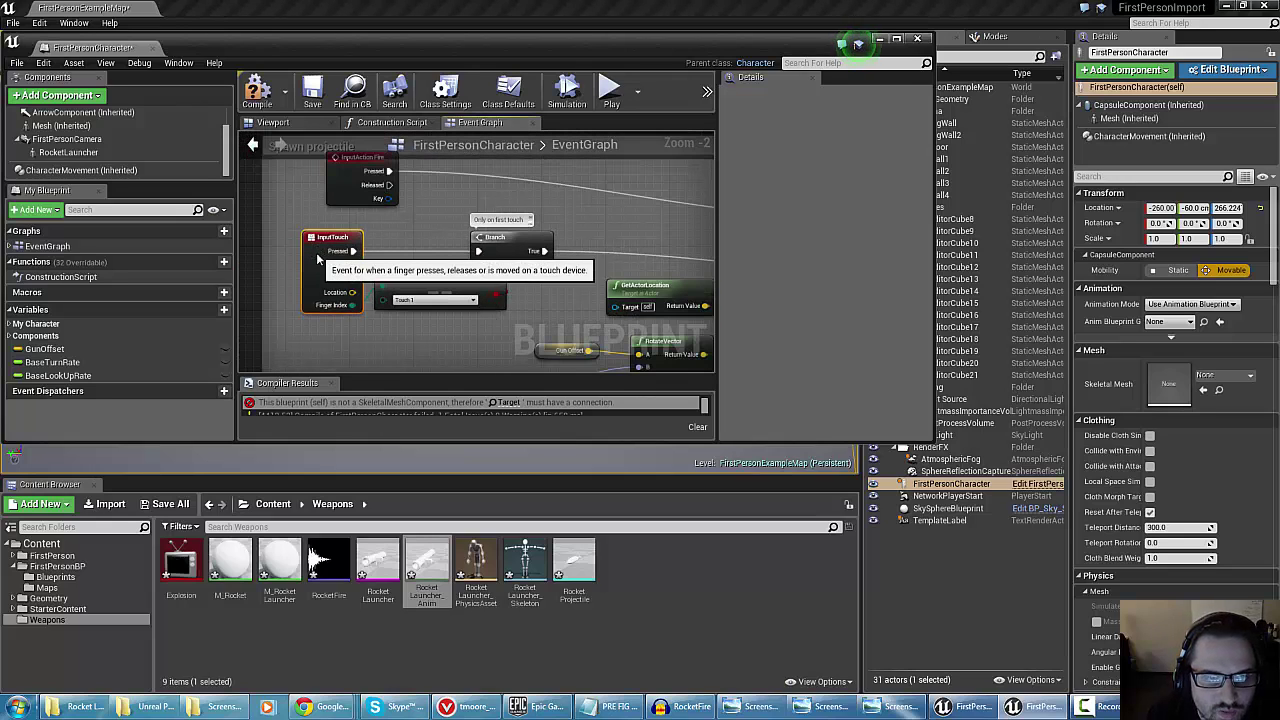
click(312, 278)
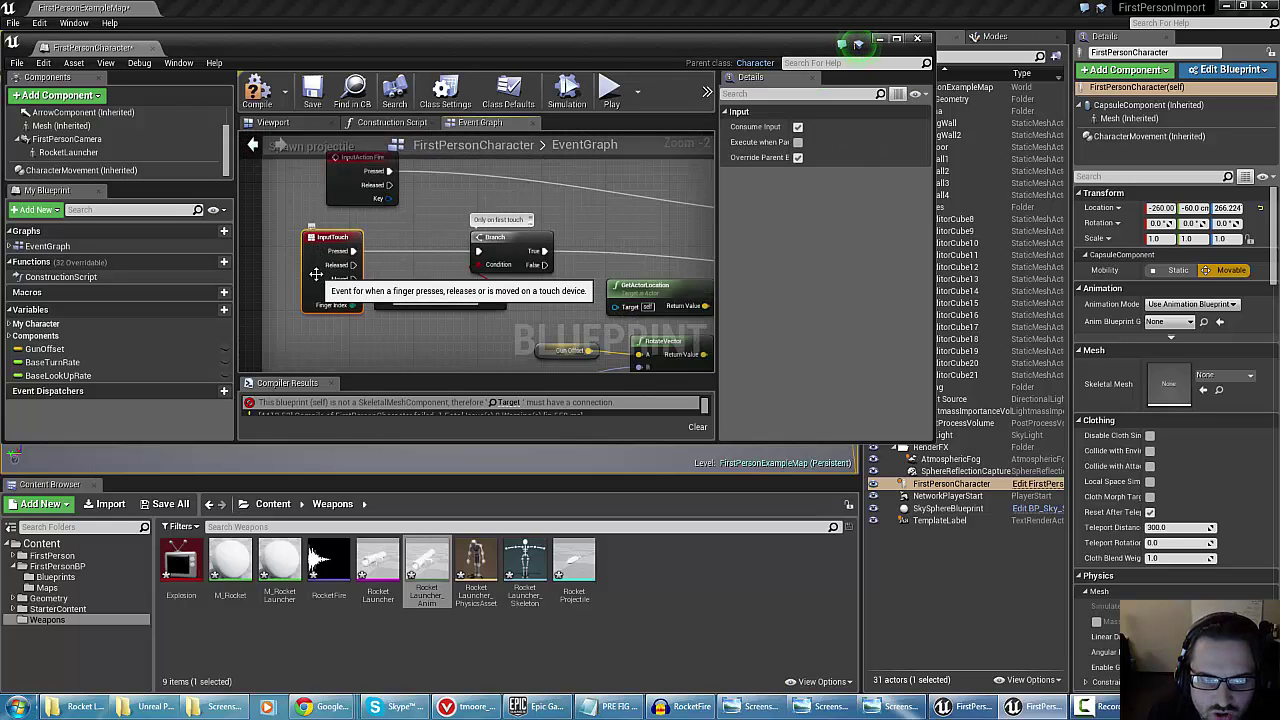
right_drag(589, 238, 376, 236)
scroll(407, 234, down, 2)
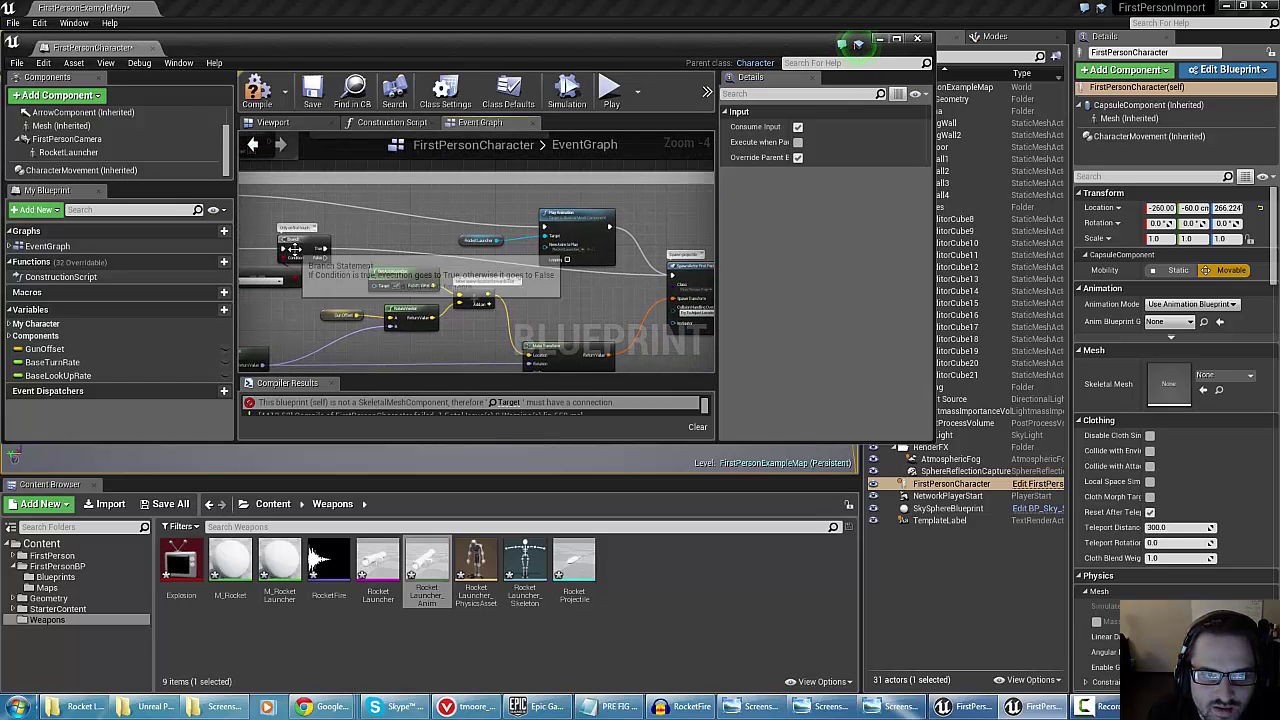
Enlarge the FirstPersonCharacter blueprint editor window to give the event graph more room
scroll(287, 230, up, 2)
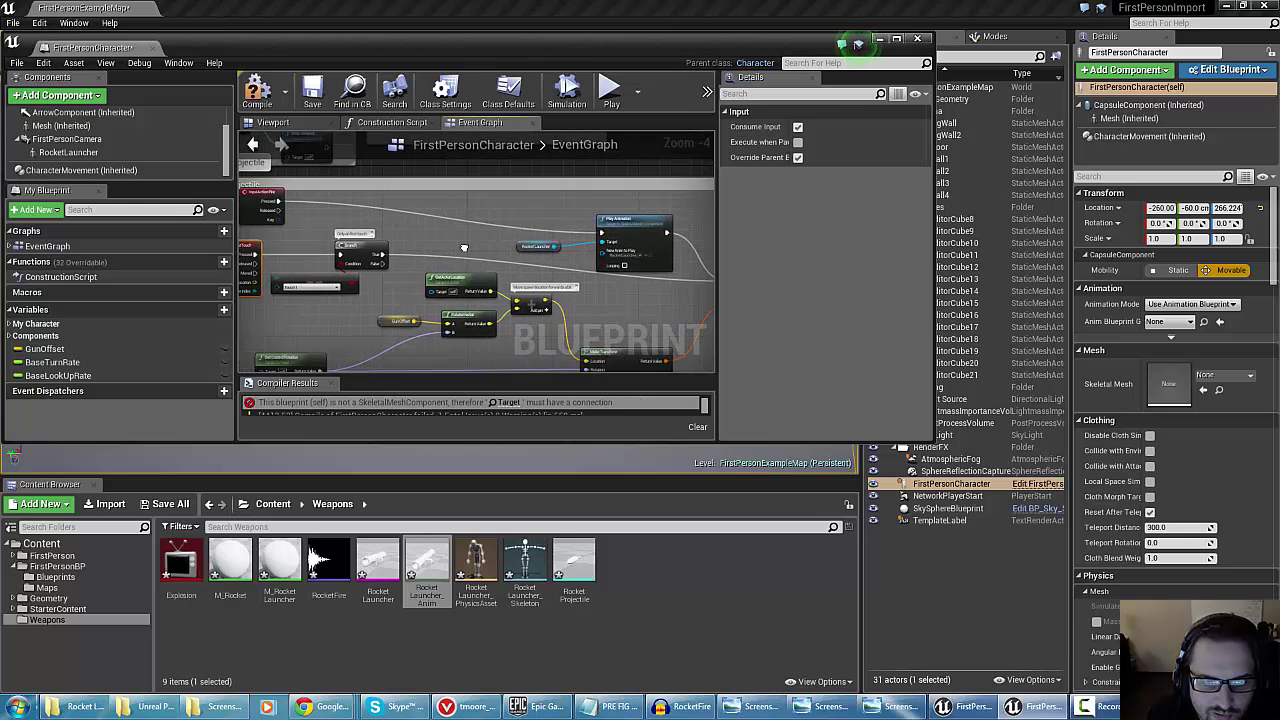
scroll(288, 241, down, 3)
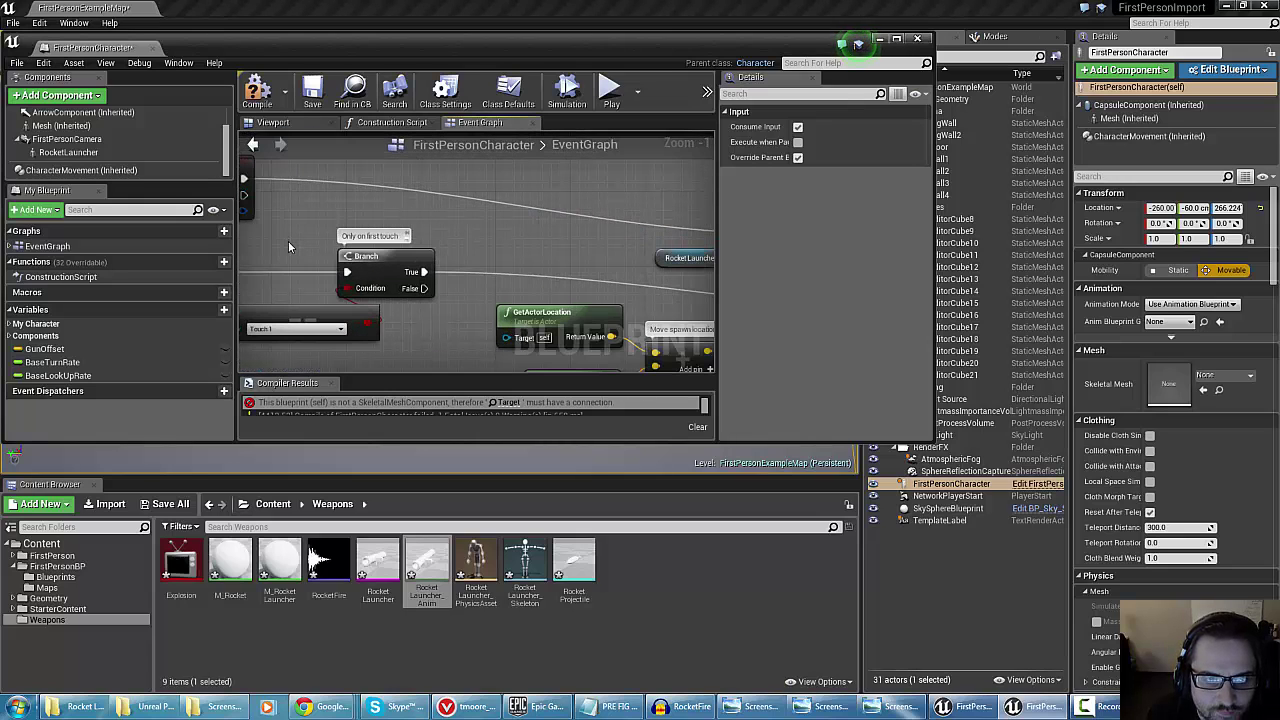
scroll(288, 241, down, 1)
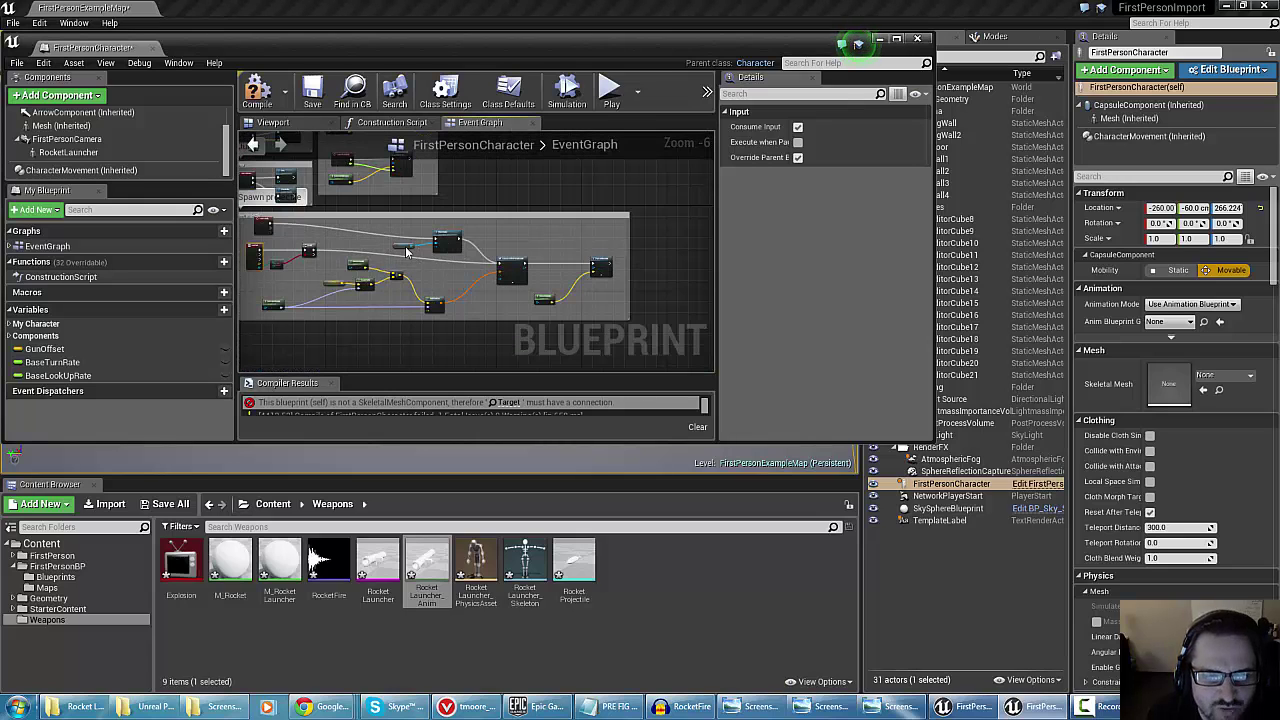
scroll(407, 252, up, 1)
scroll(350, 268, up, 3)
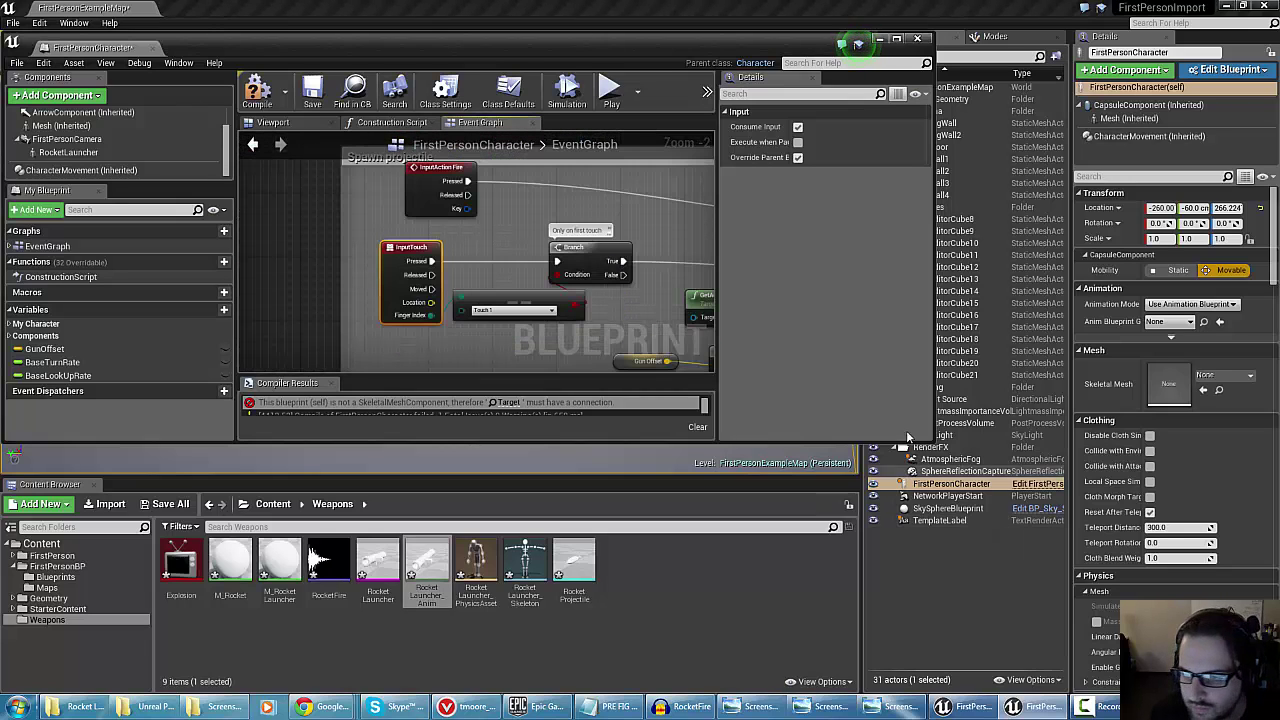
drag(933, 441, 1036, 510)
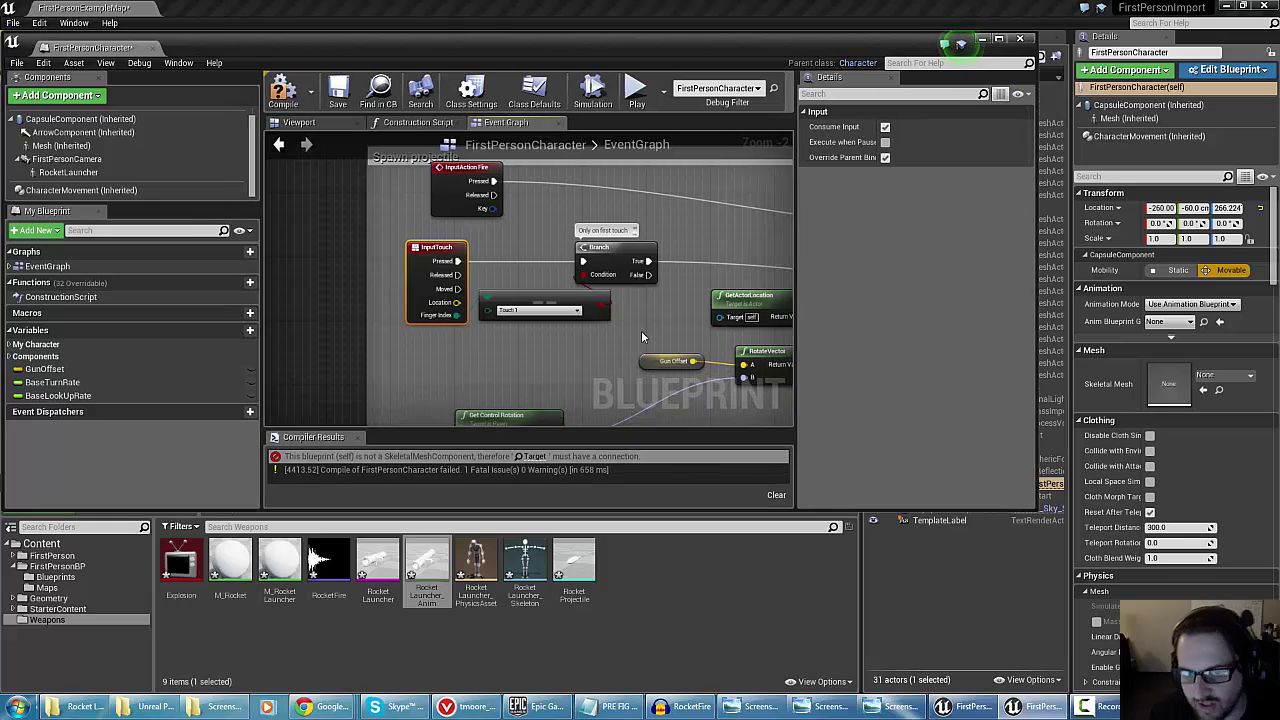
Add a Spawn Emitter at Location node after Play Sound at Location and line it up with that node
right_drag(648, 232, 355, 247)
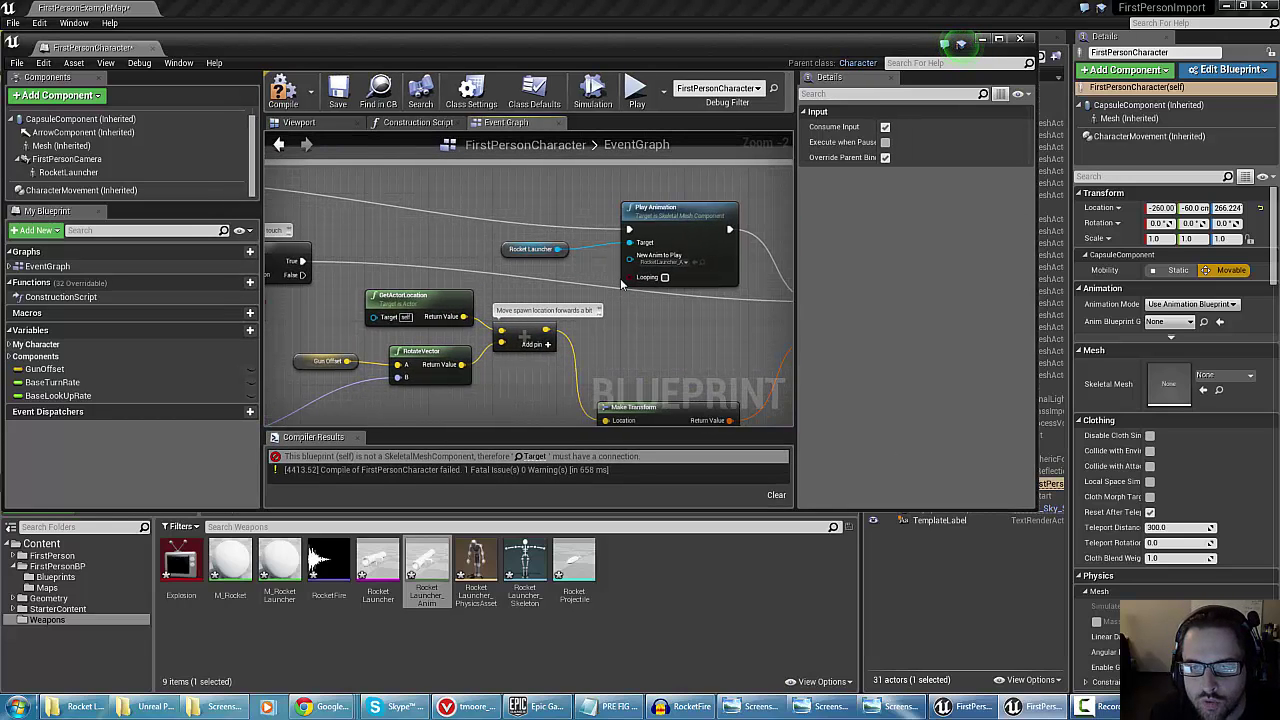
right_drag(627, 300, 563, 300)
right_drag(664, 322, 336, 294)
mouse_move(653, 345)
right_down()
mouse_move(611, 320)
mouse_move(523, 315)
right_up()
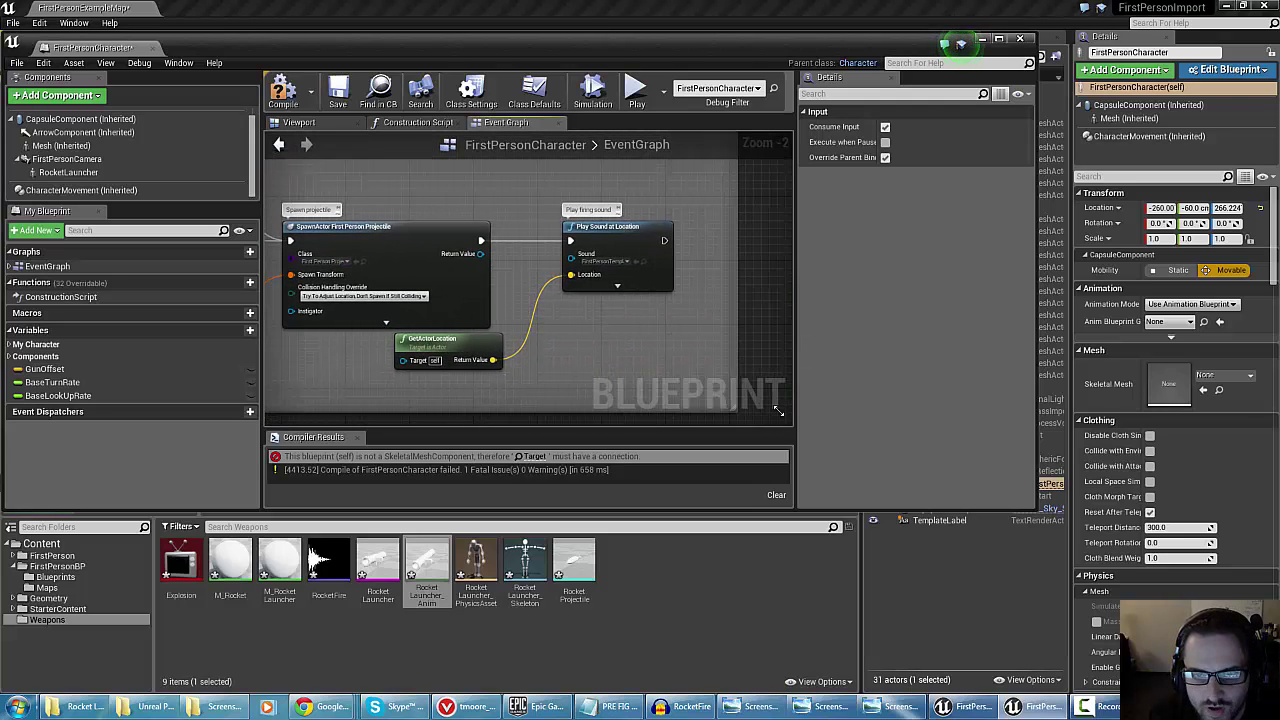
right_drag(662, 345, 540, 344)
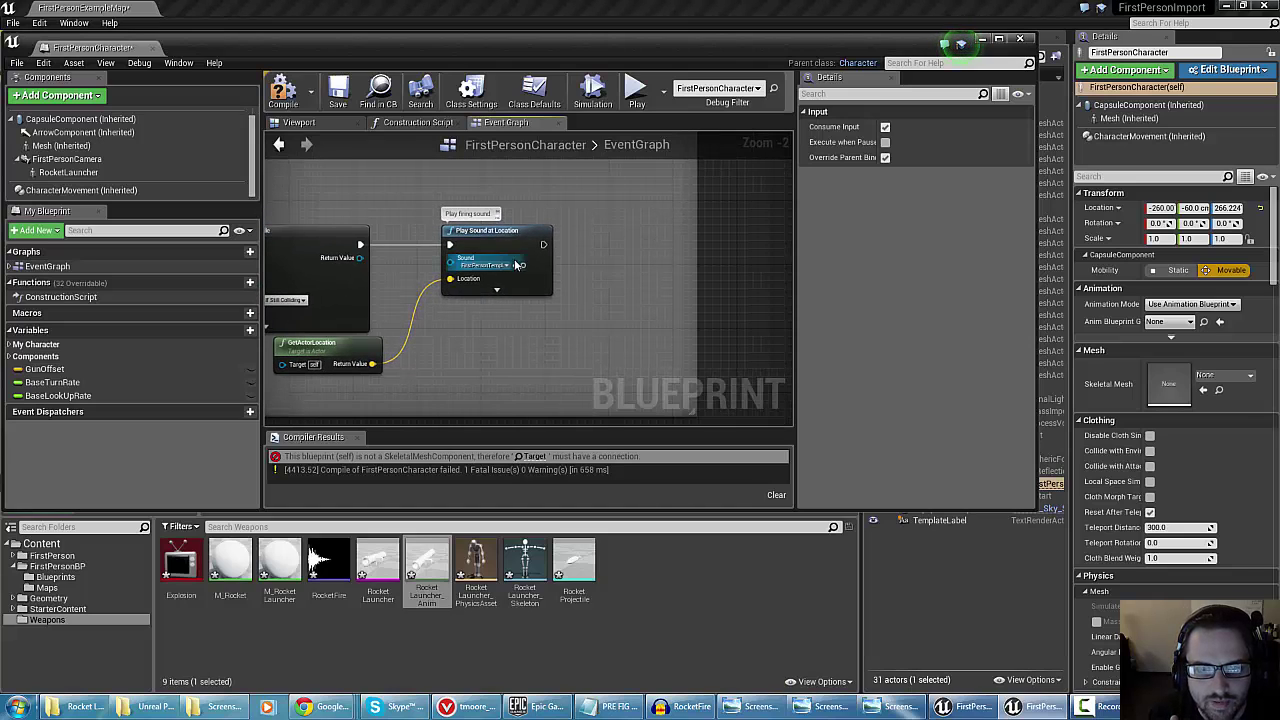
right_click(605, 260)
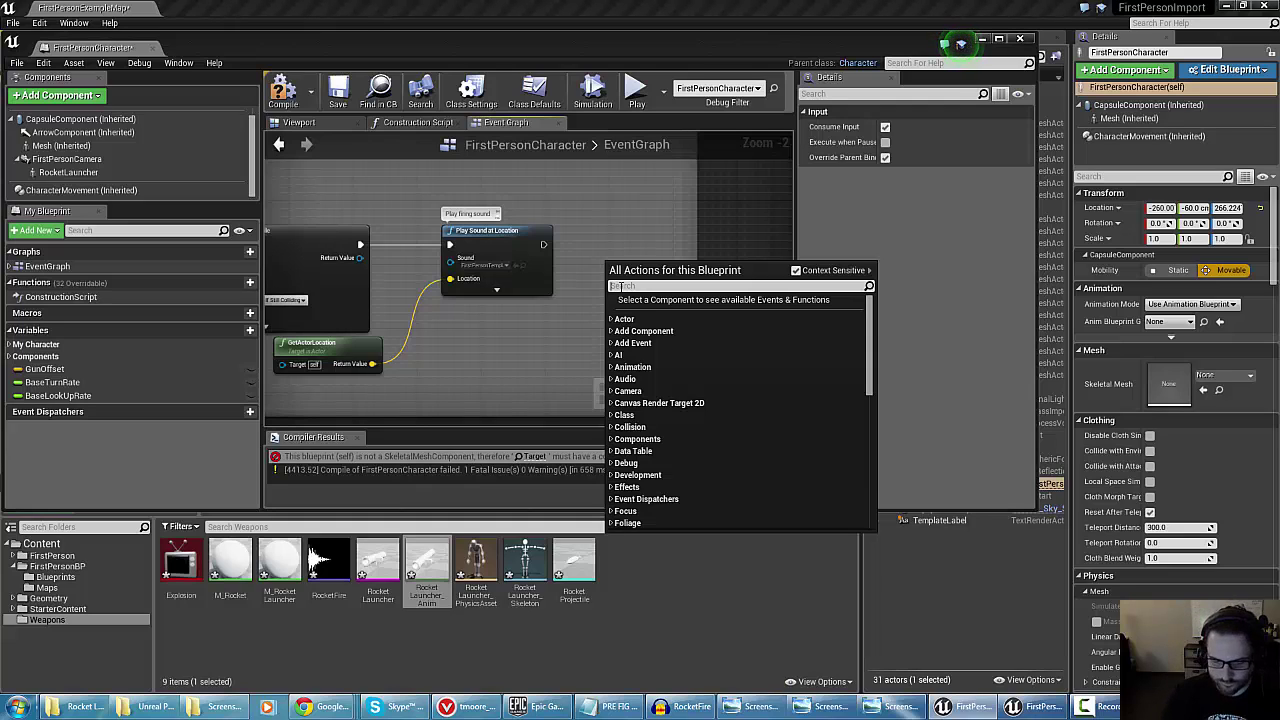
text(particl)
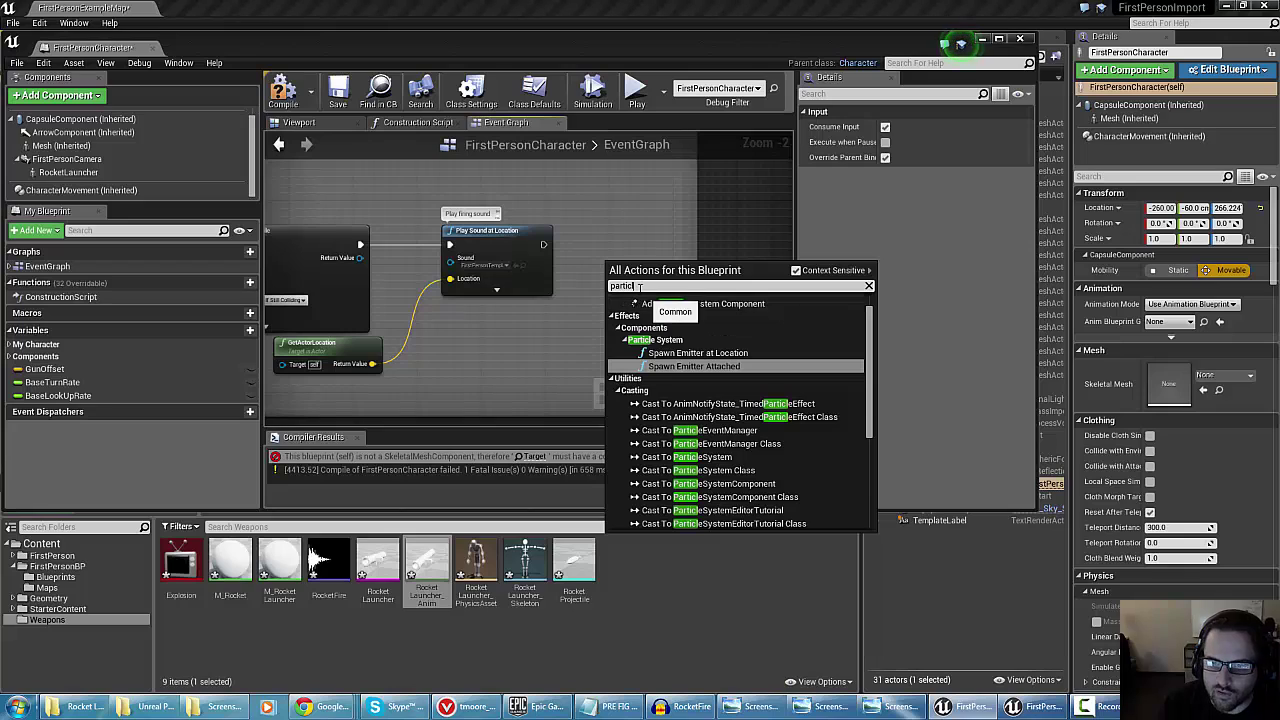
click(698, 354)
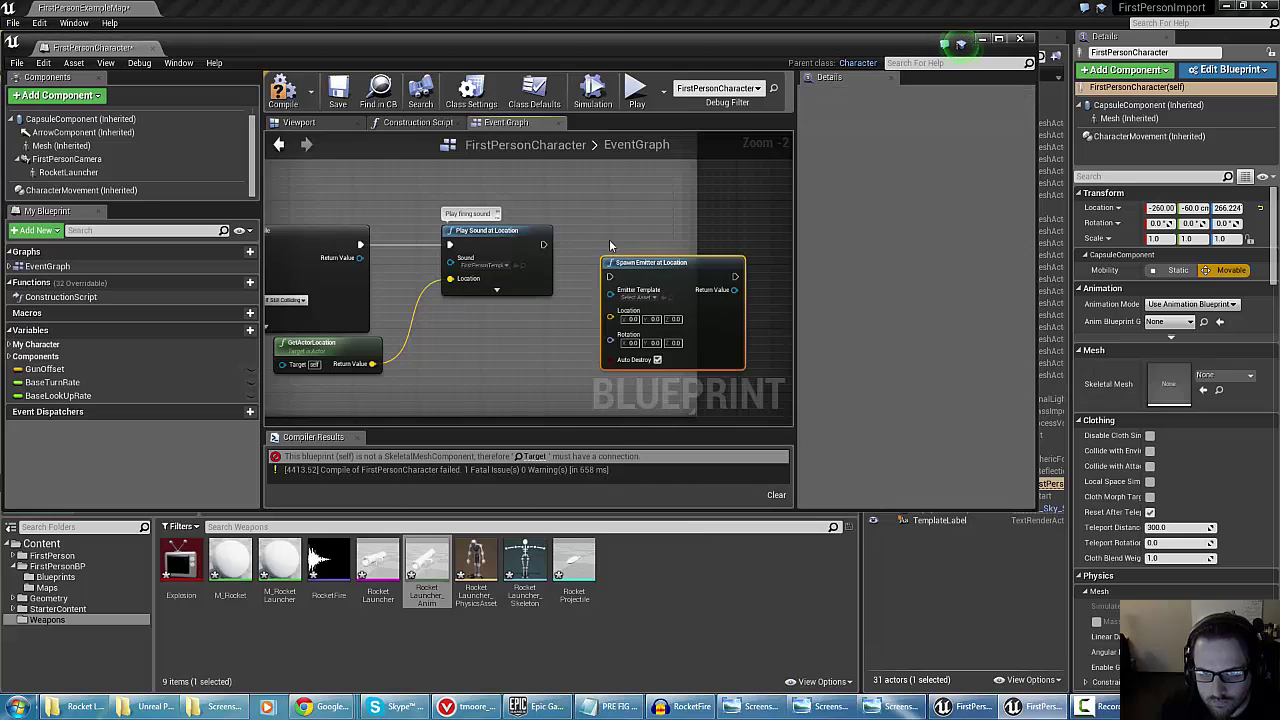
drag(651, 271, 627, 240)
Set the default value of the GunOffset variable to Y 50 and Z 50
right_drag(409, 352, 574, 313)
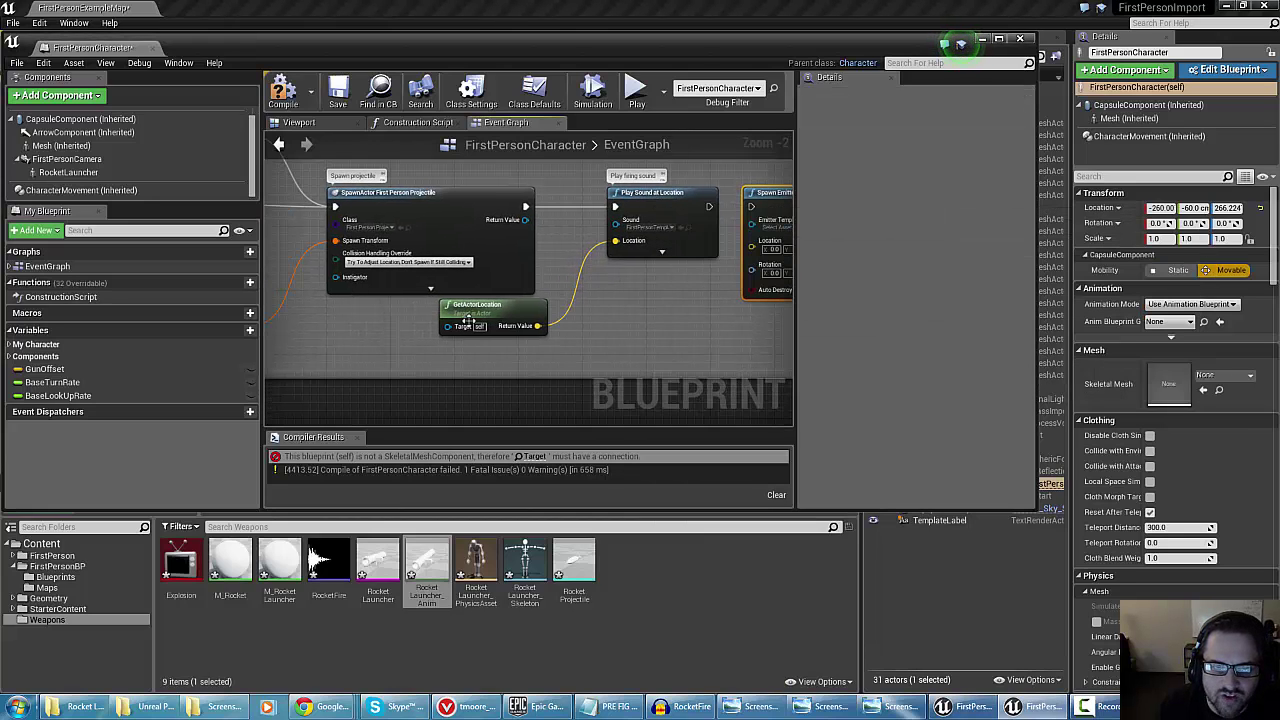
right_drag(352, 345, 514, 354)
scroll(440, 289, up, 1)
scroll(436, 288, up, 1)
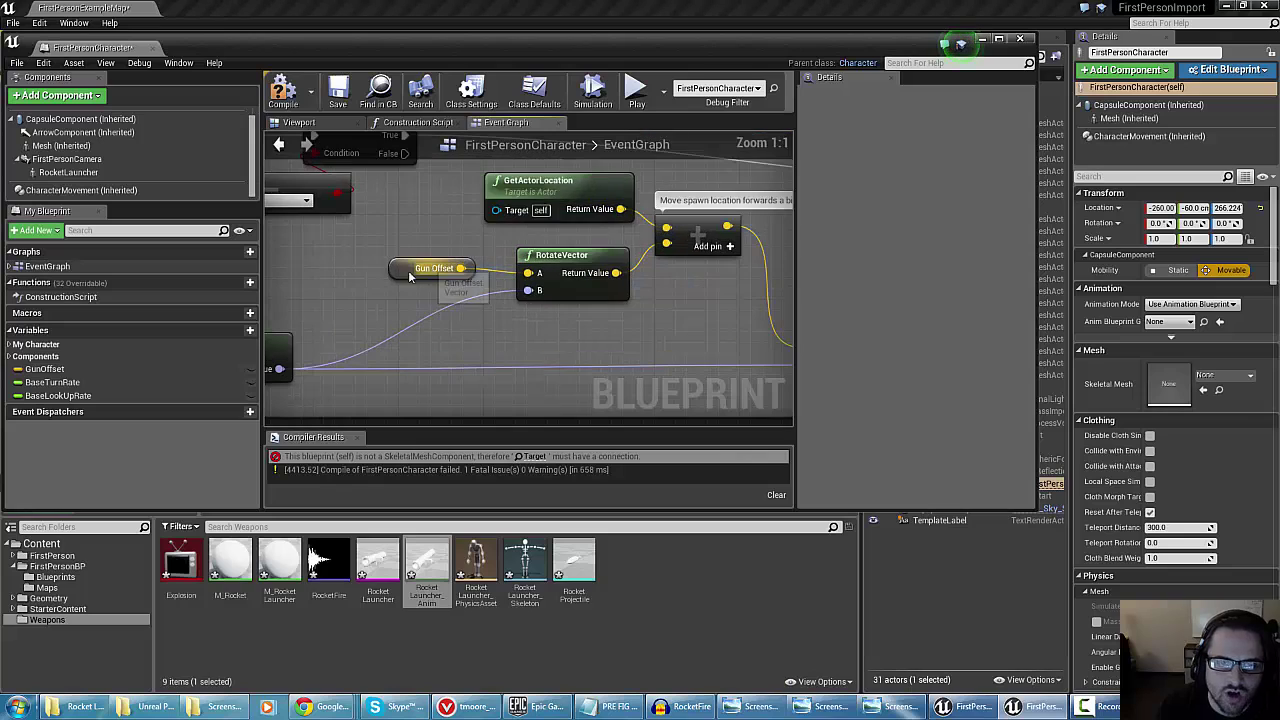
click(432, 269)
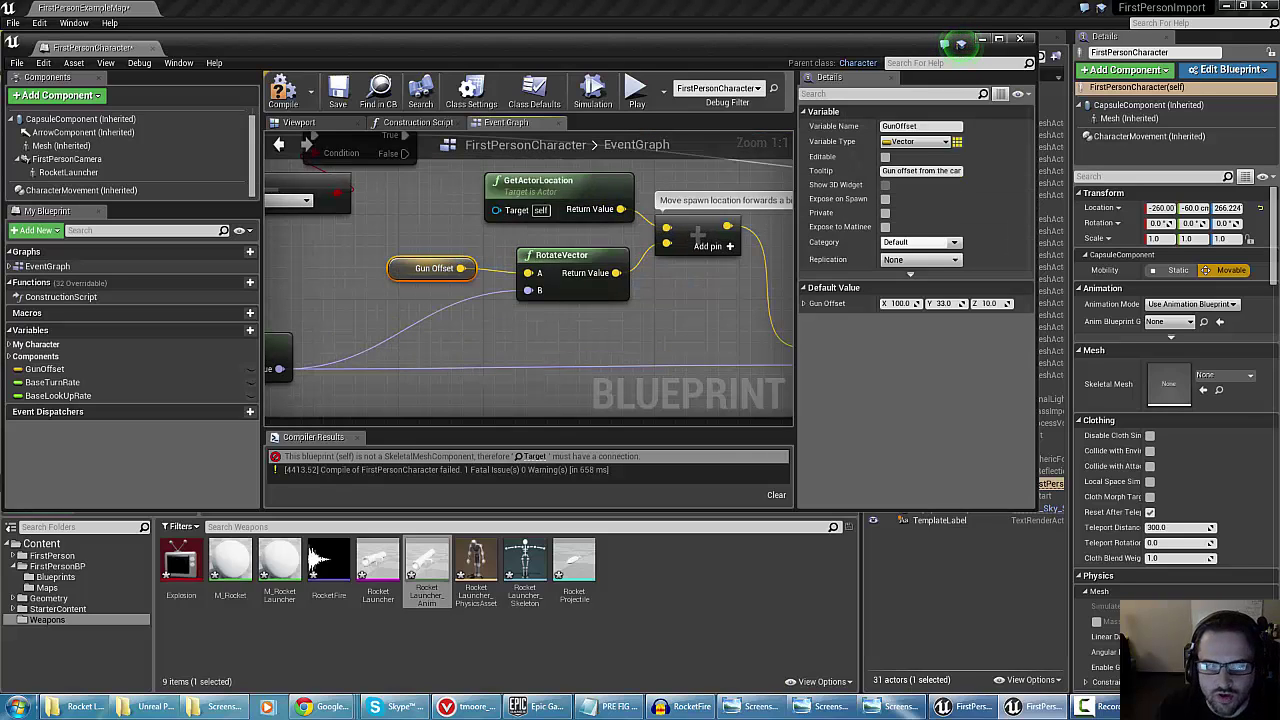
right_drag(524, 321, 524, 340)
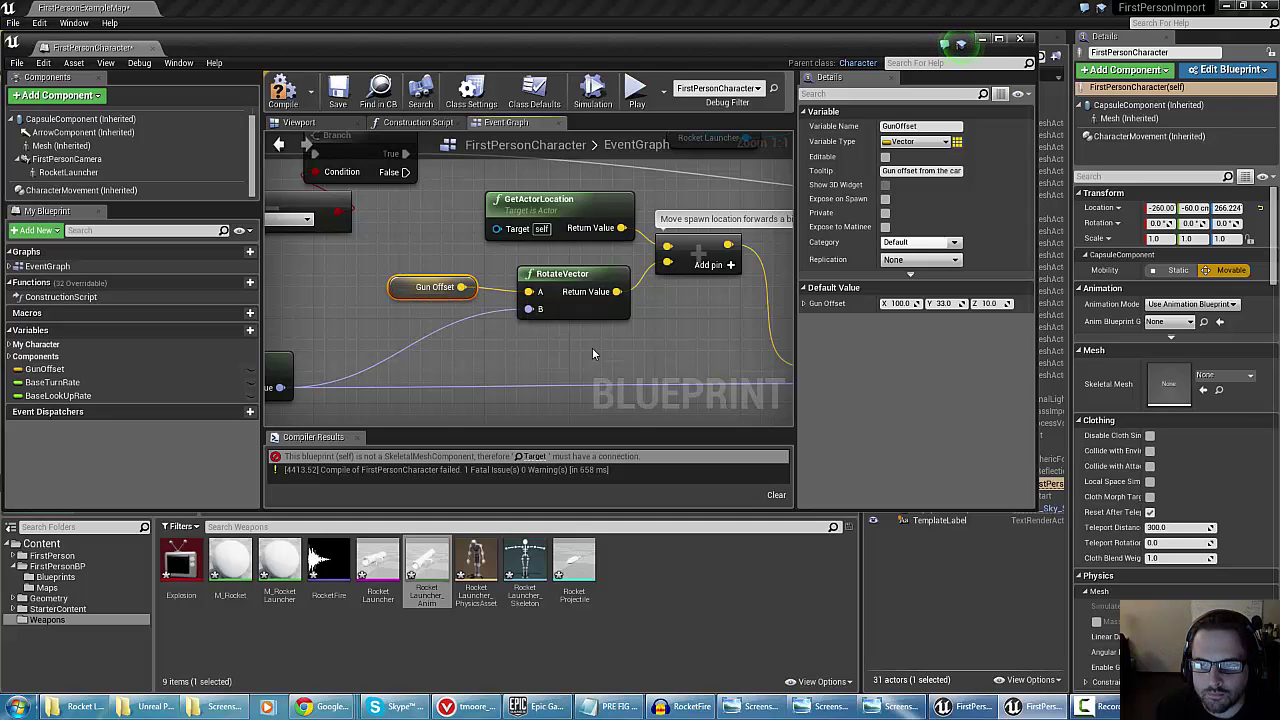
right_drag(592, 353, 487, 352)
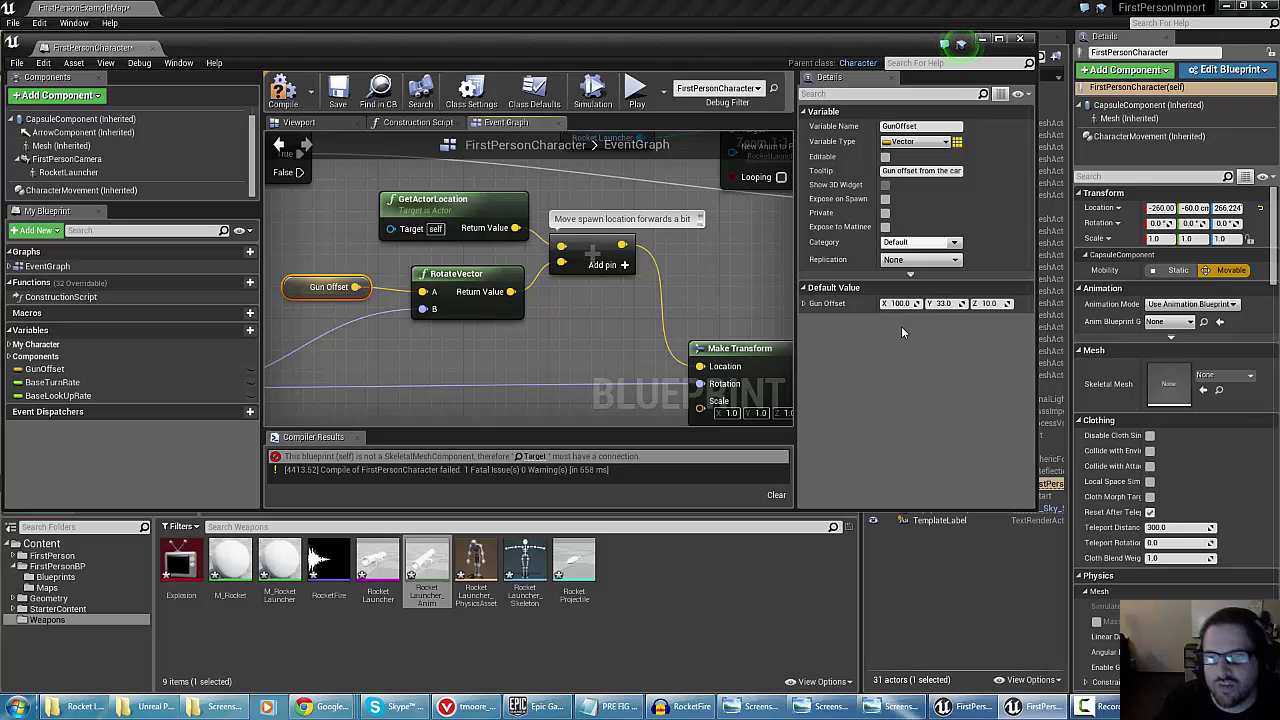
click(943, 303)
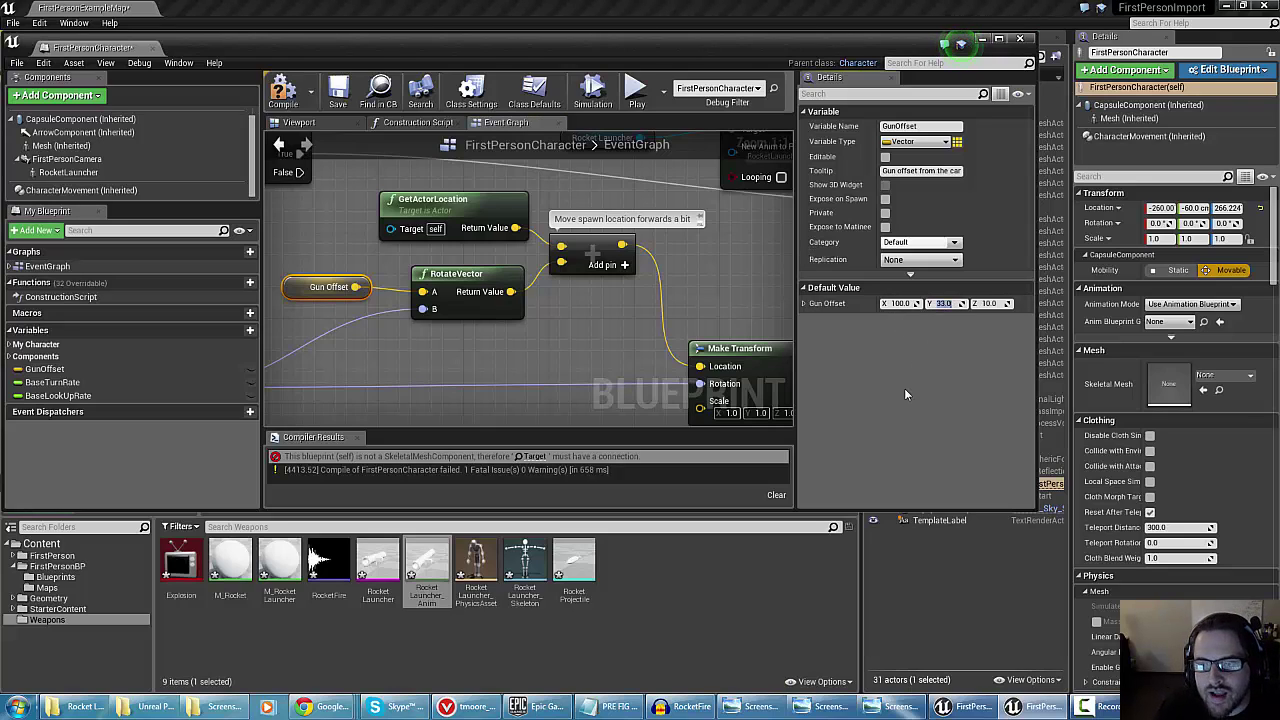
key(Return)
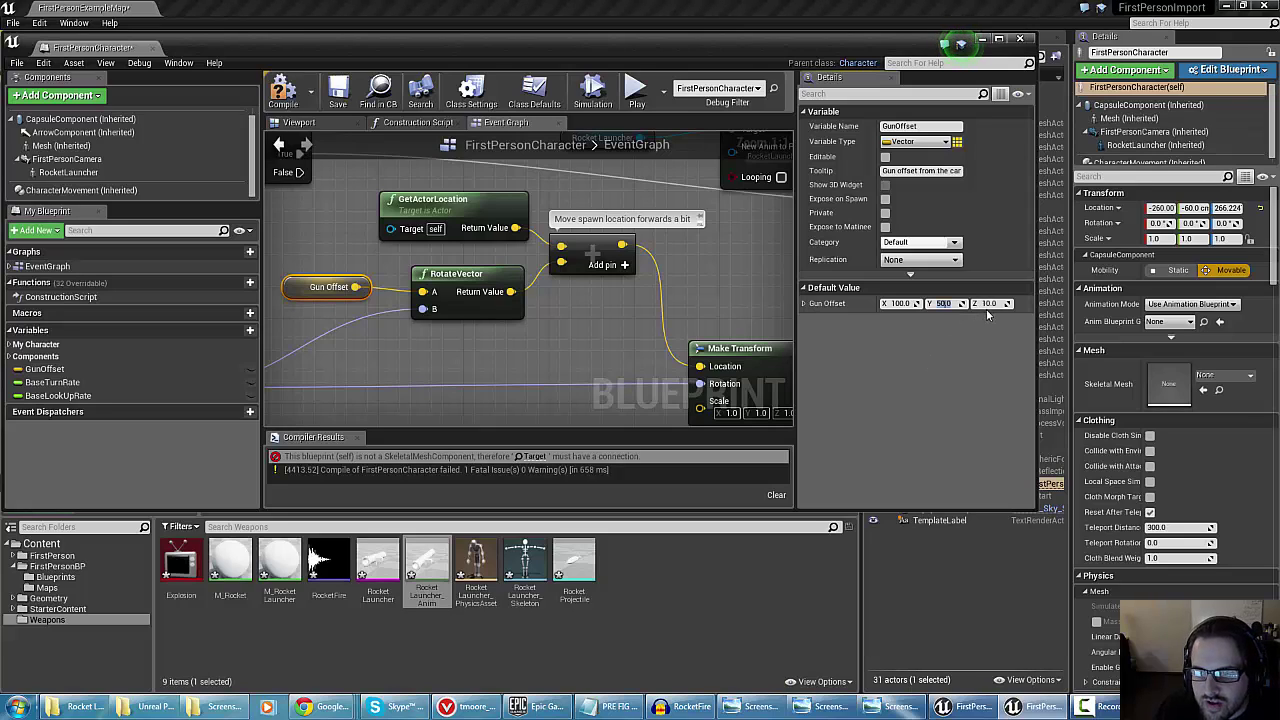
text(50)
key(Return)
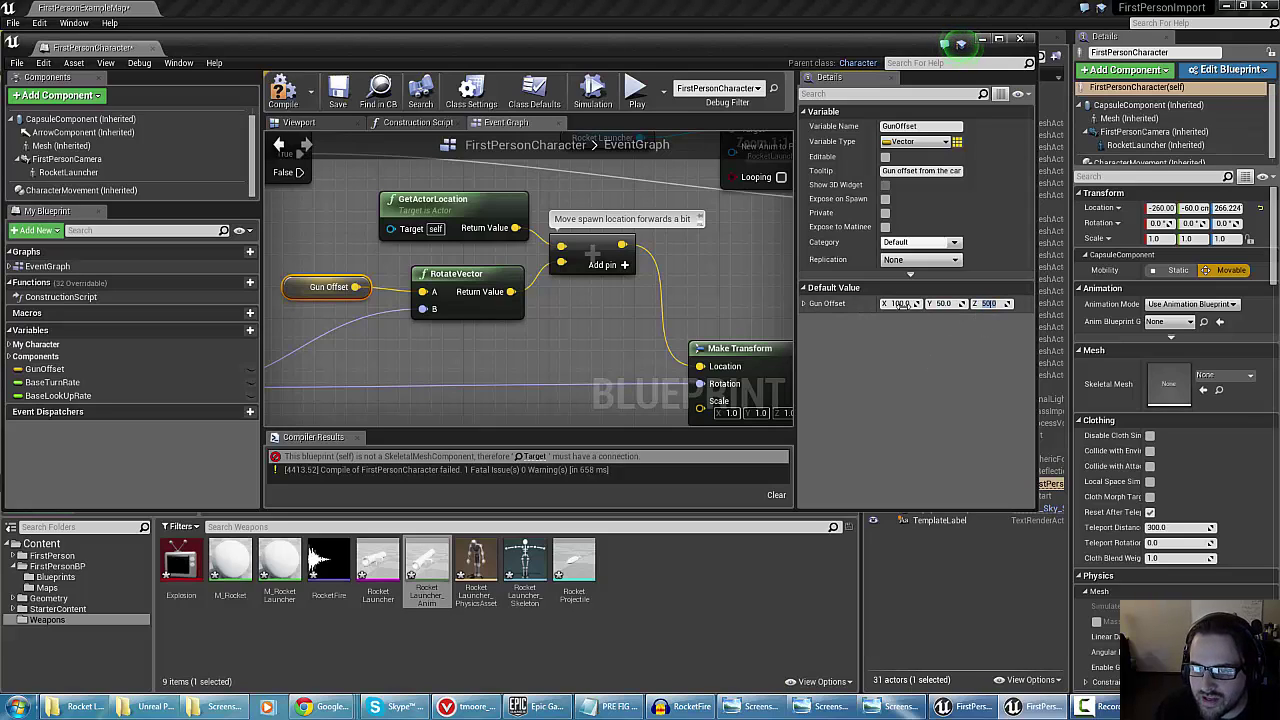
Wire the vector addition's output into Spawn Emitter's Location, and Play Sound at Location's execution output into Spawn Emitter at Location
right_drag(472, 319, 312, 288)
scroll(480, 301, down, 1)
right_drag(642, 258, 362, 264)
scroll(590, 327, down, 3)
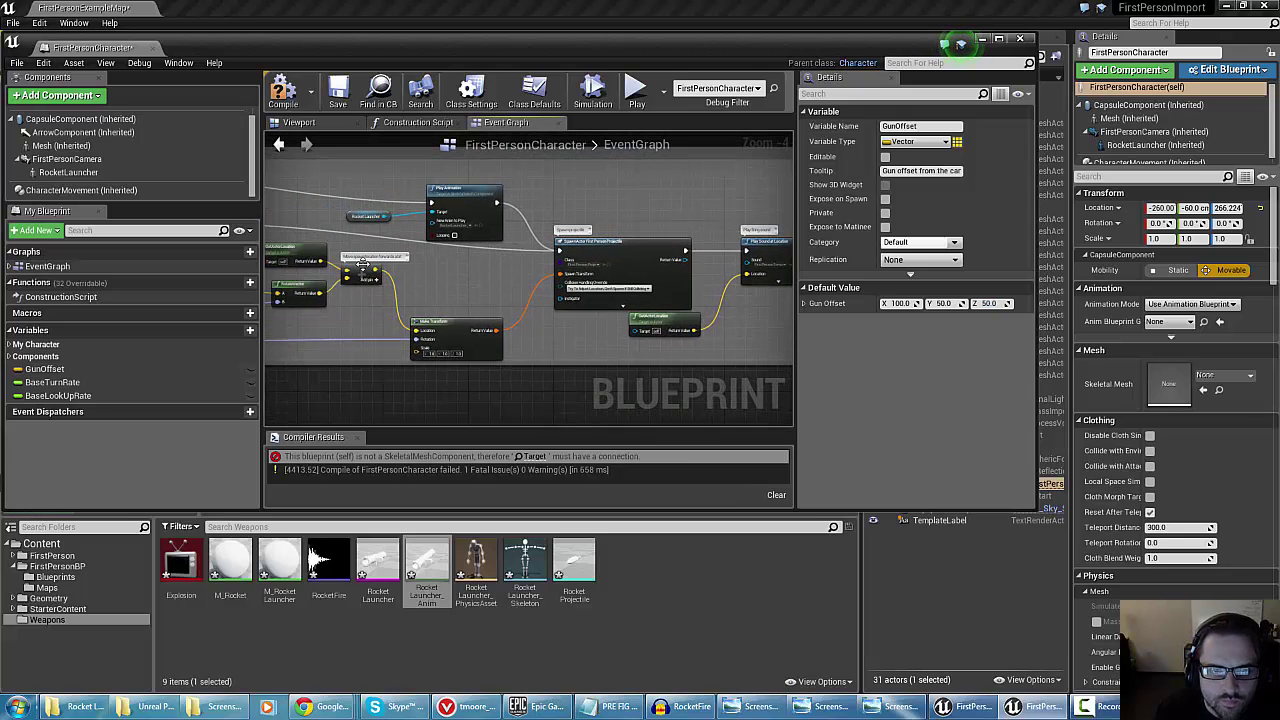
ctrl+drag(378, 272, 558, 274)
scroll(560, 275, up, 4)
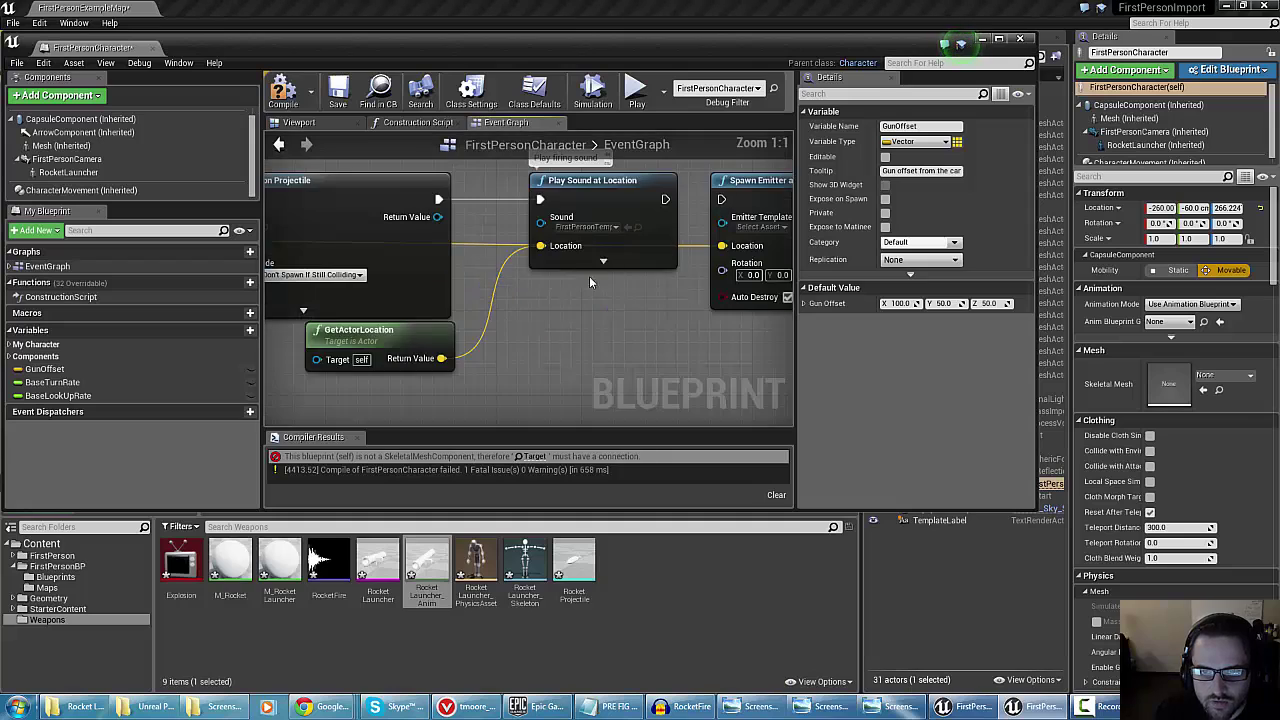
right_drag(638, 285, 552, 322)
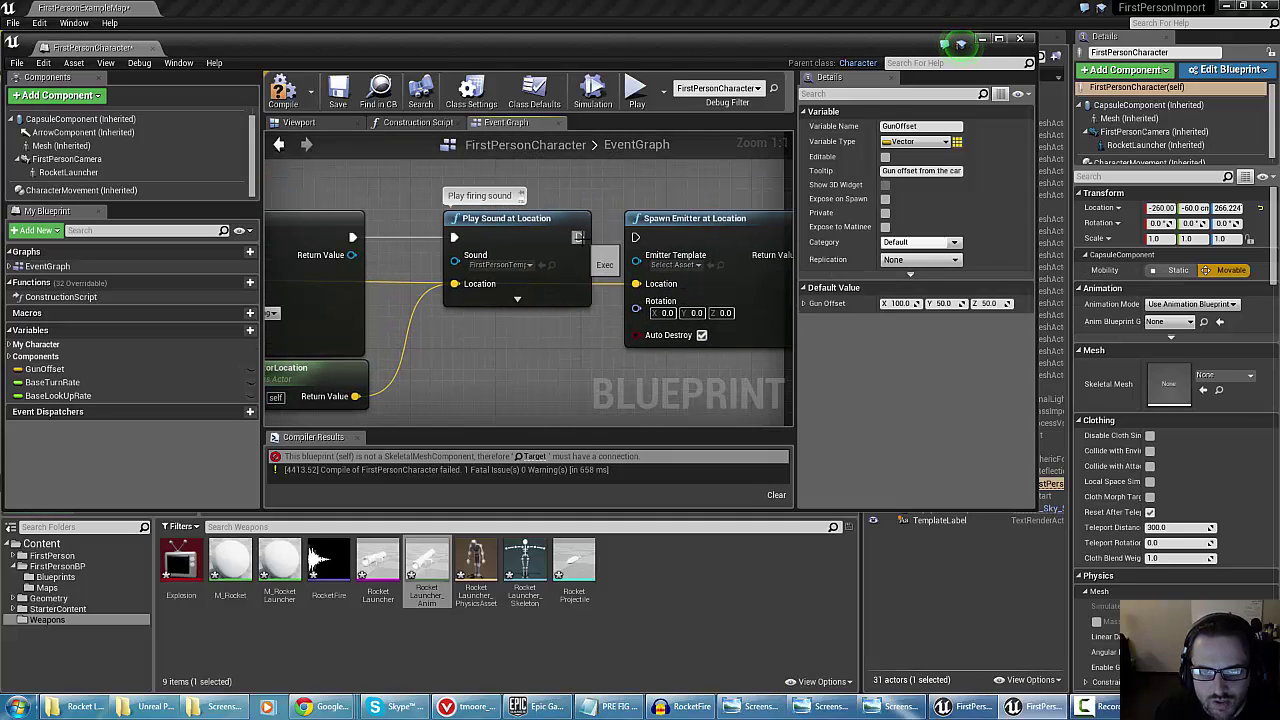
drag(580, 238, 635, 238)
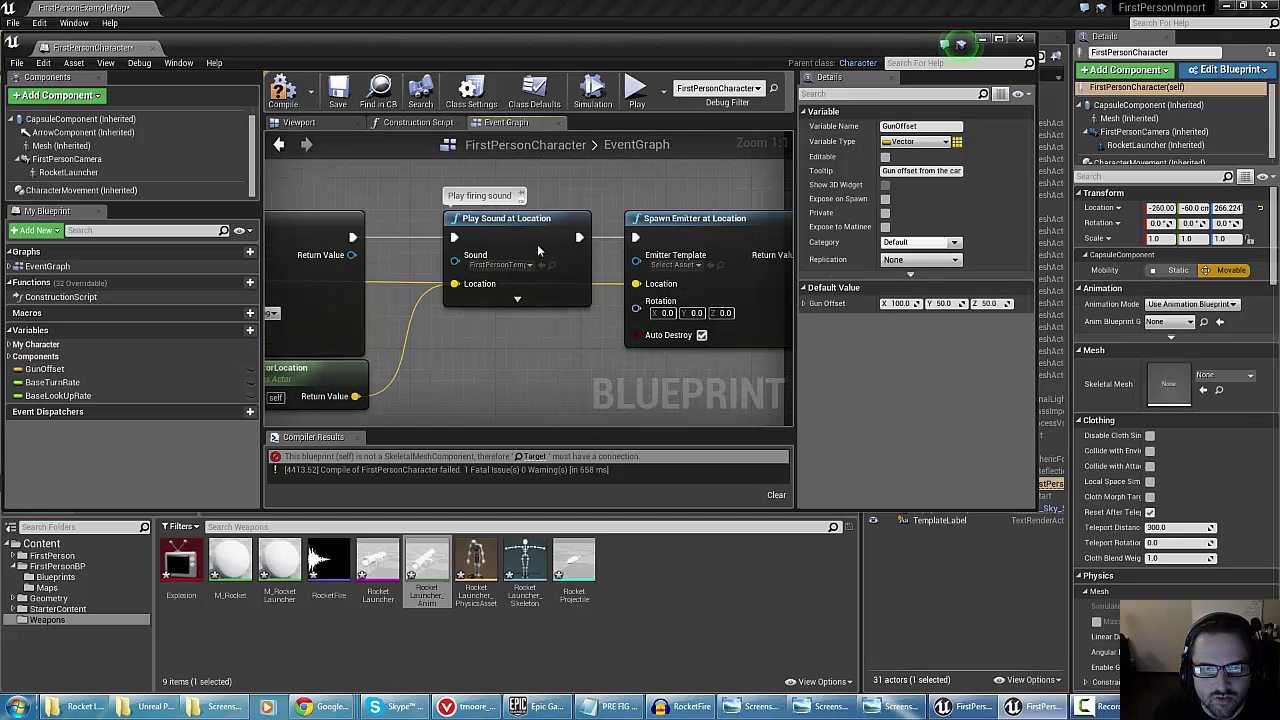
Duplicate the P_Smoke particle system in the StarterContent Particles folder
right_drag(665, 222, 528, 233)
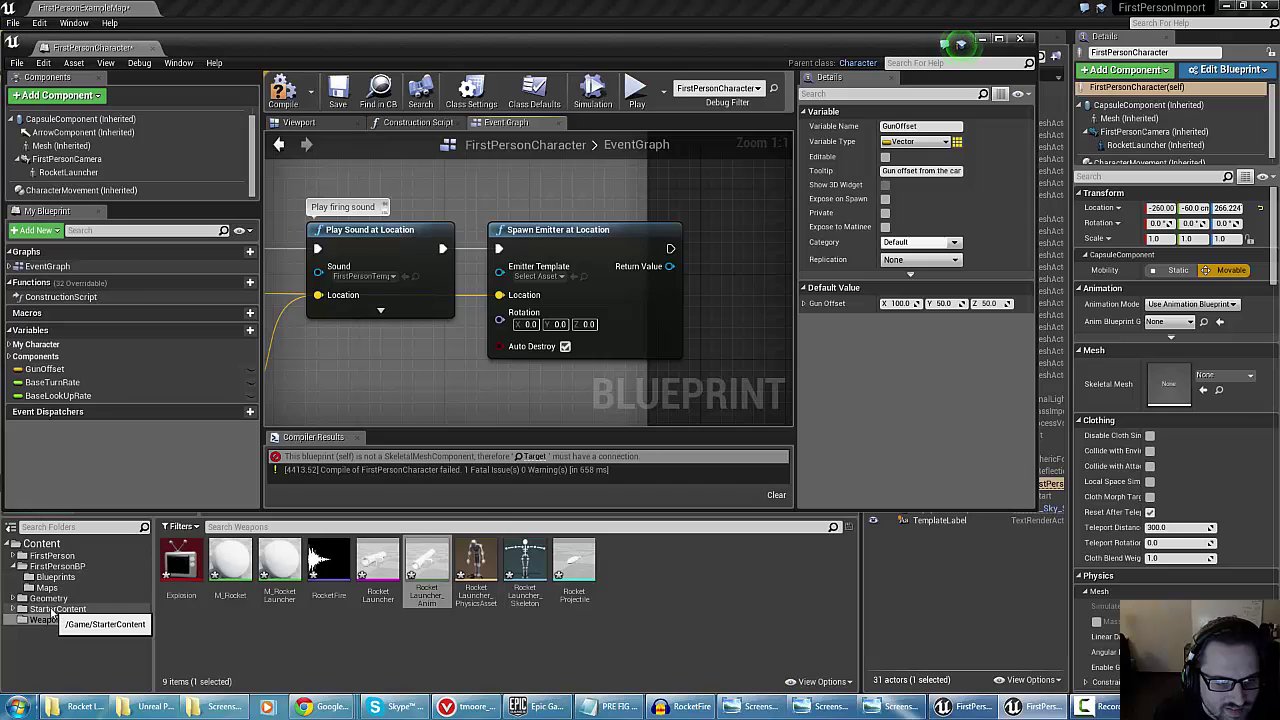
click(55, 609)
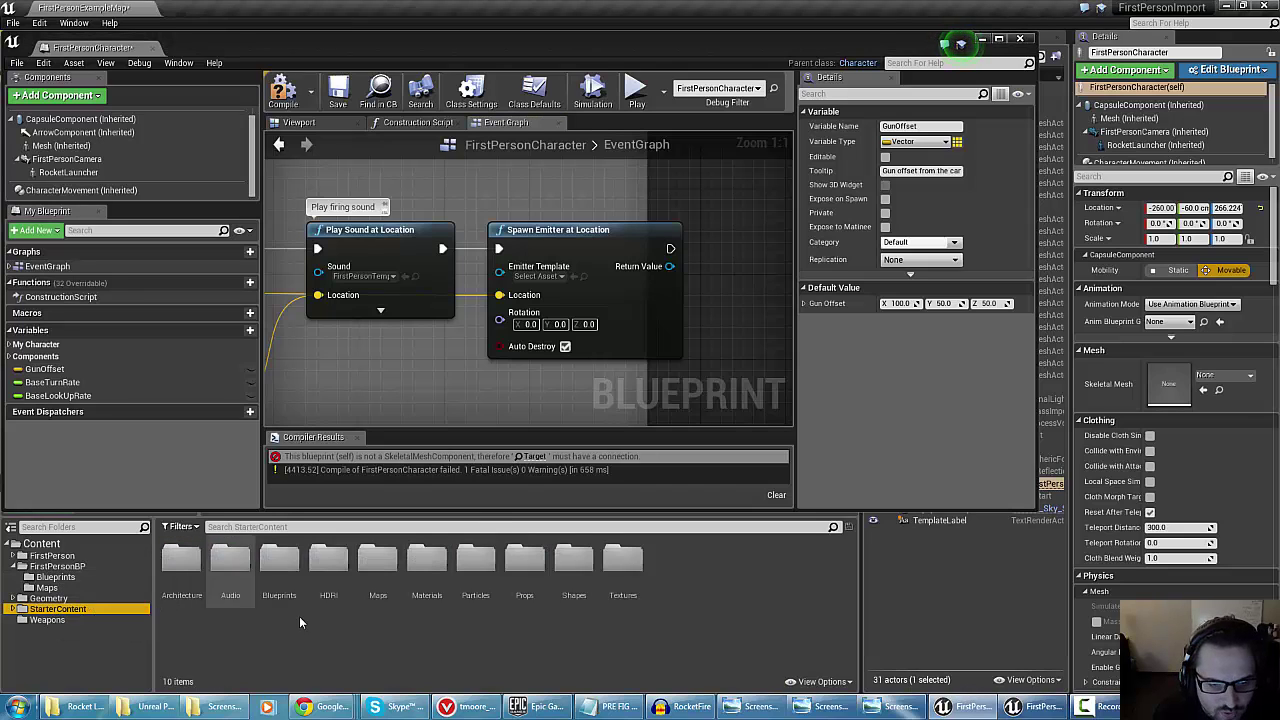
click(466, 560)
double_click(466, 560)
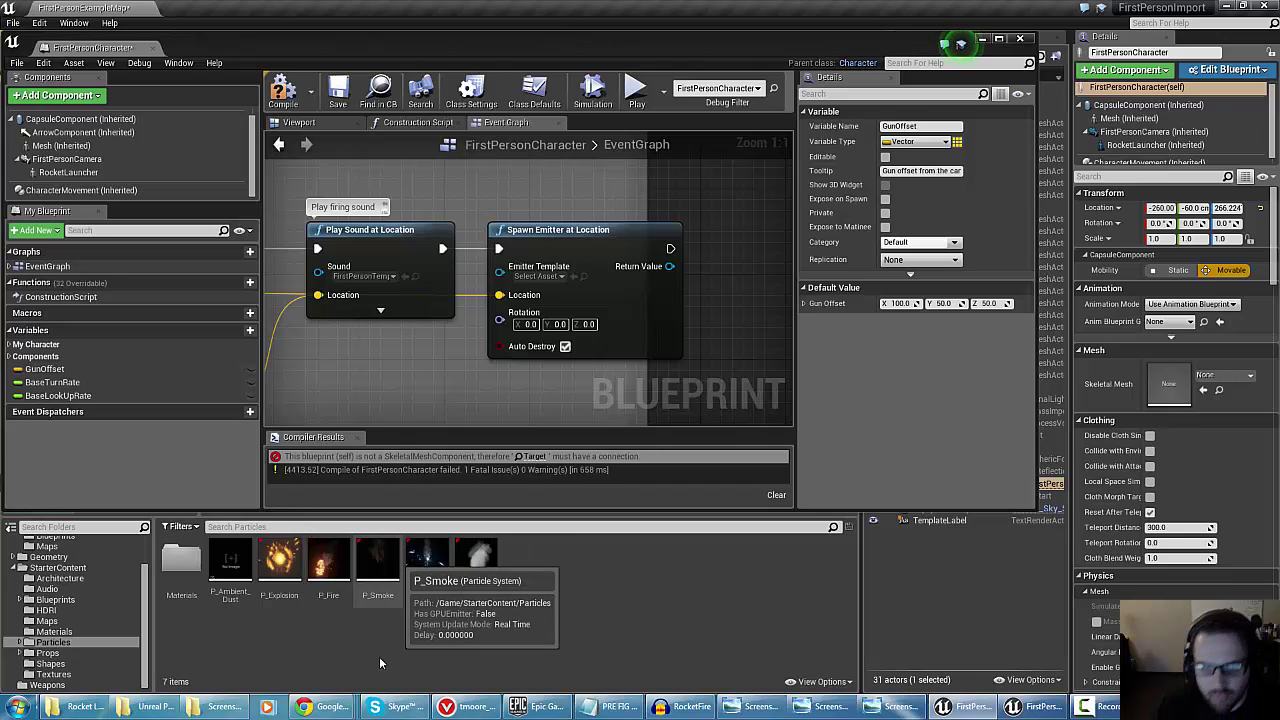
click(374, 561)
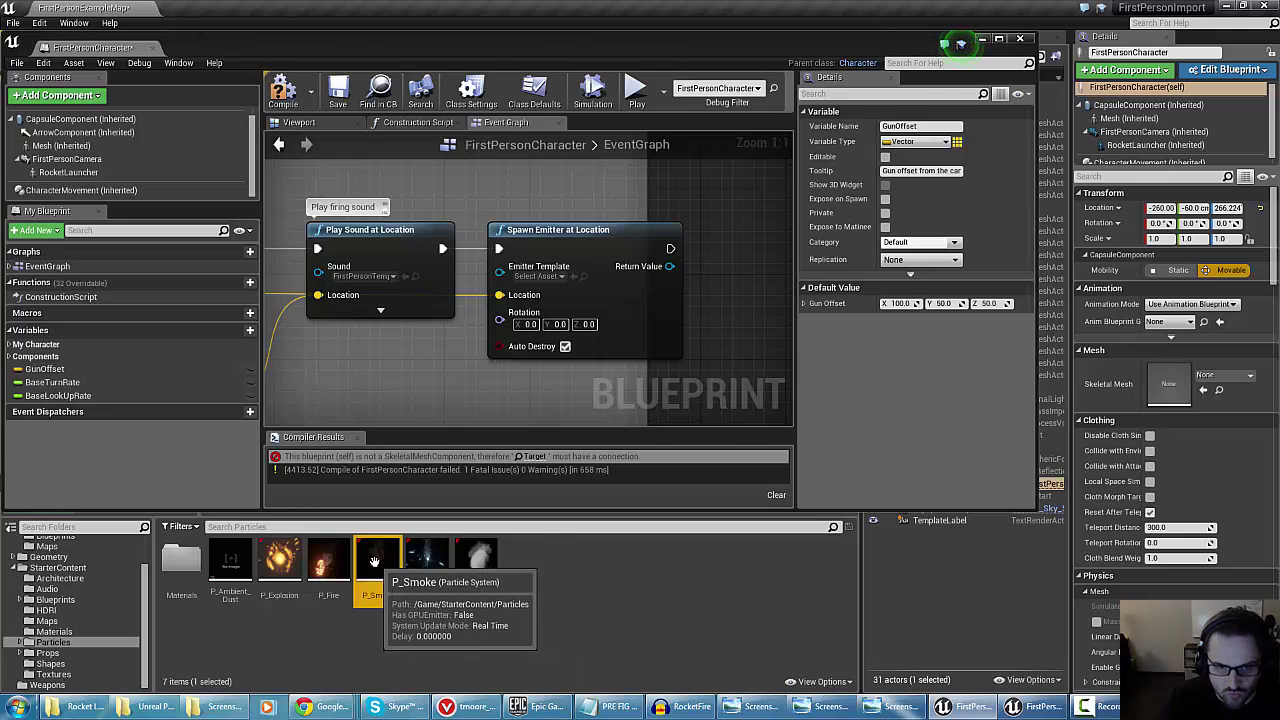
key(ctrl+w)
key(Return)
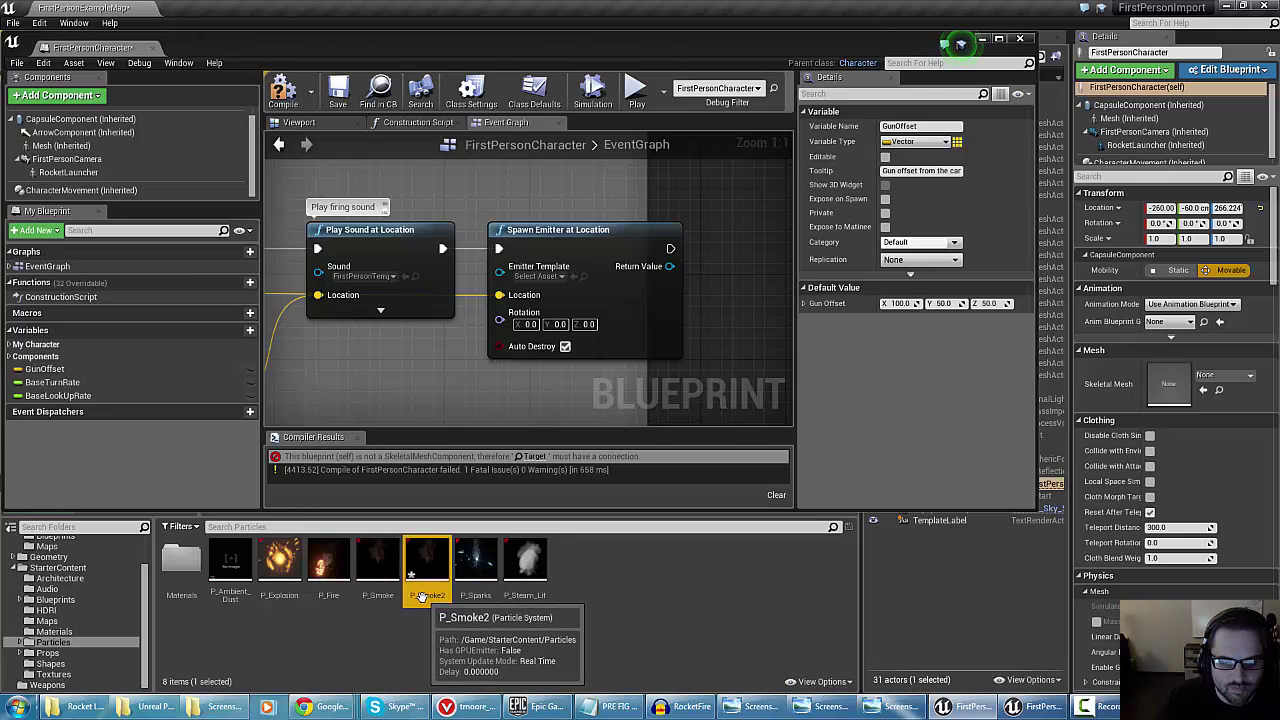
Rename the P_Smoke copy as P_Smoke_MissileLaunch and open it for editing
click(422, 596)
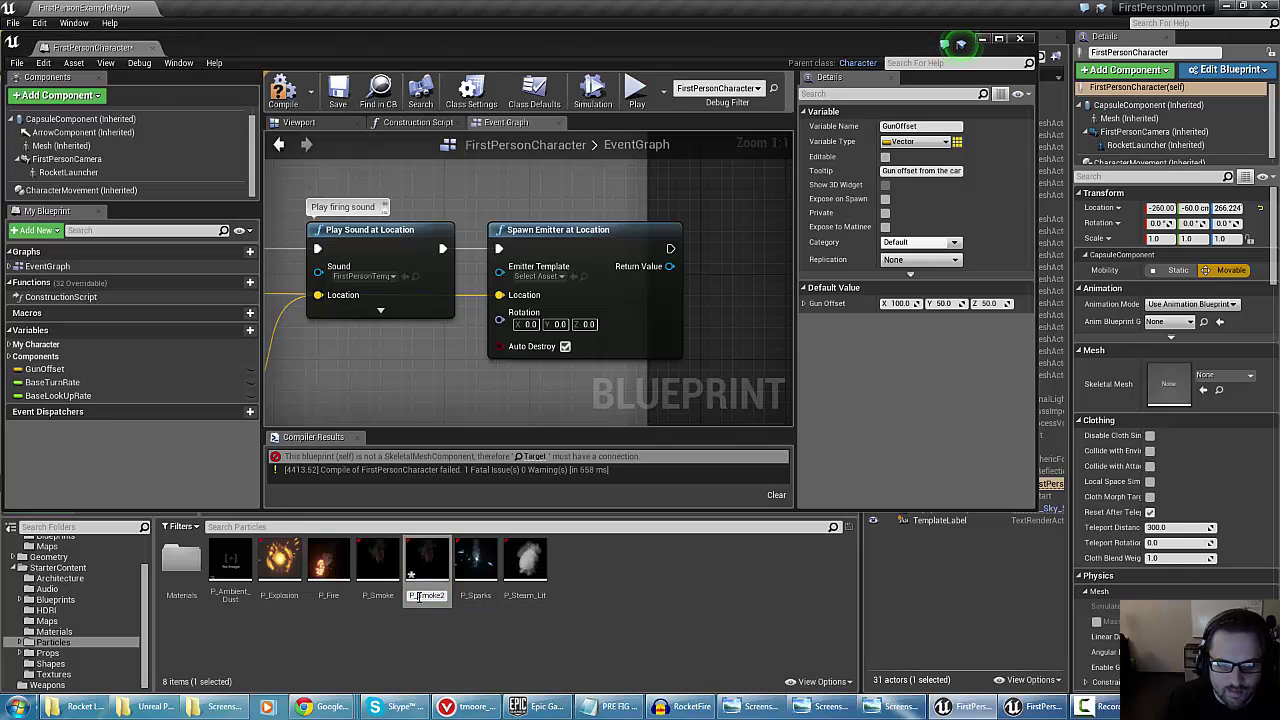
key(End)
key(BackSpace)
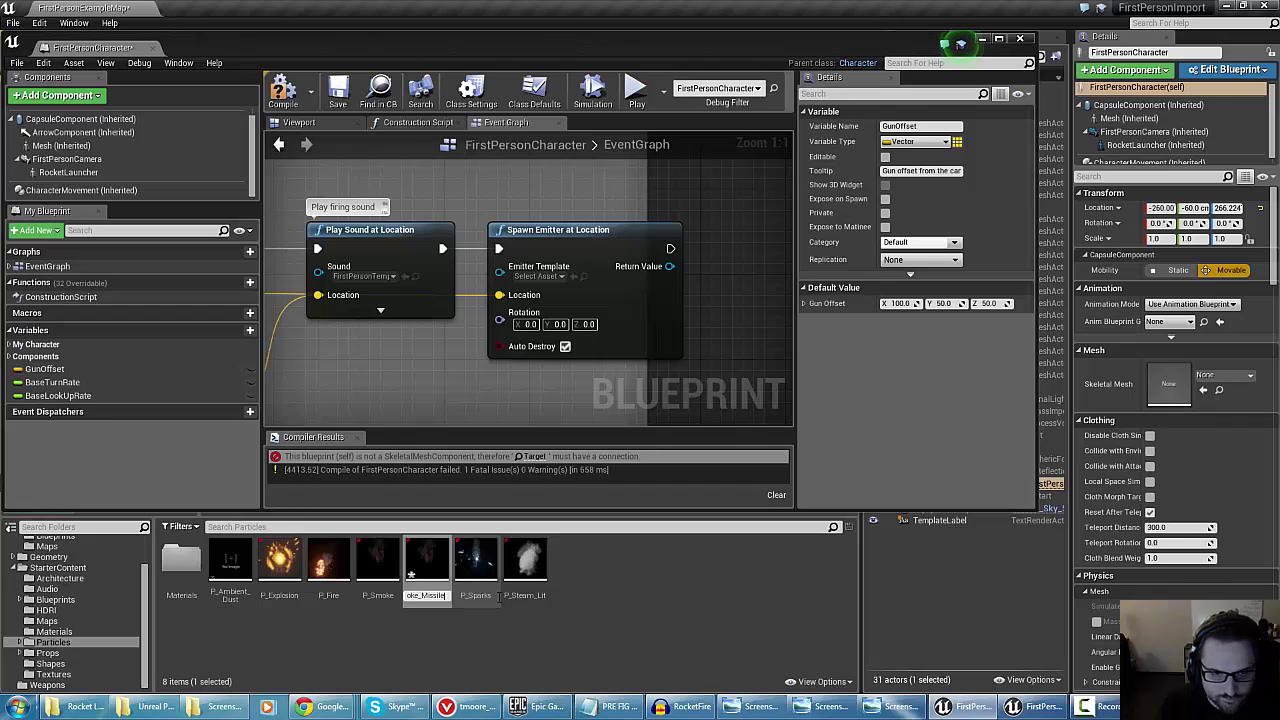
key(Return)
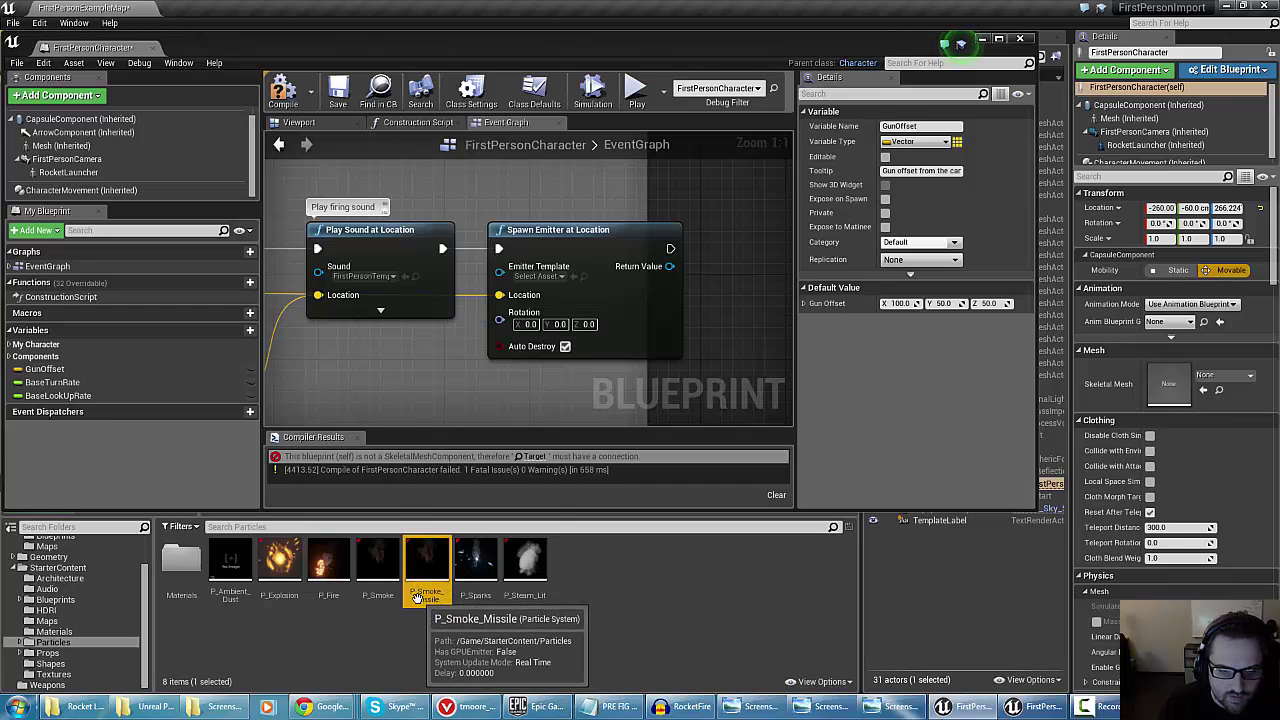
right_click(418, 597)
click(455, 398)
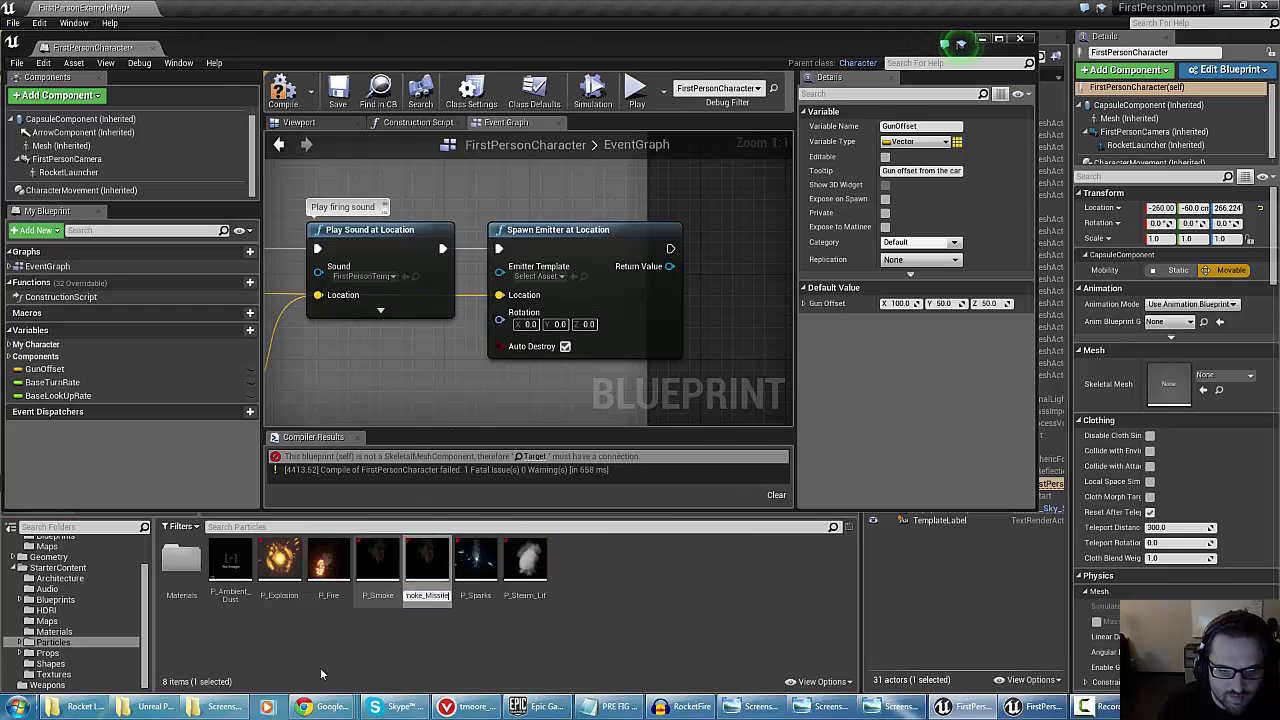
text(Launch)
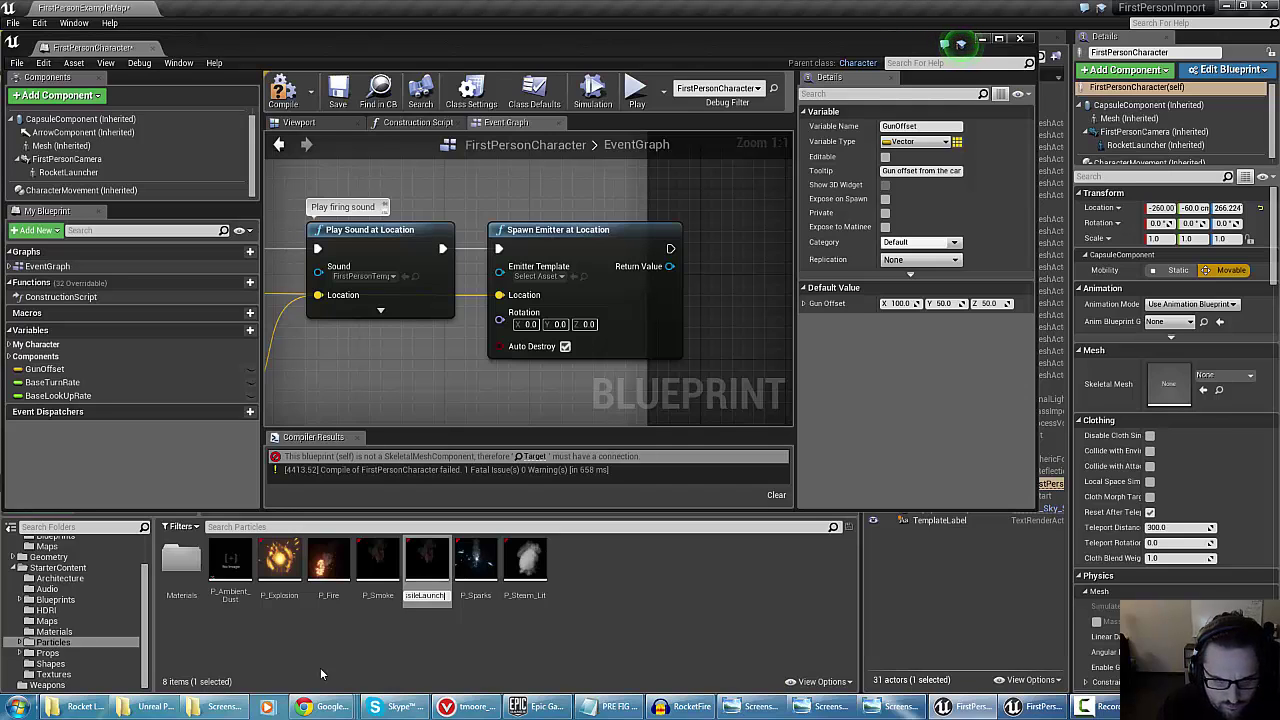
key(Return)
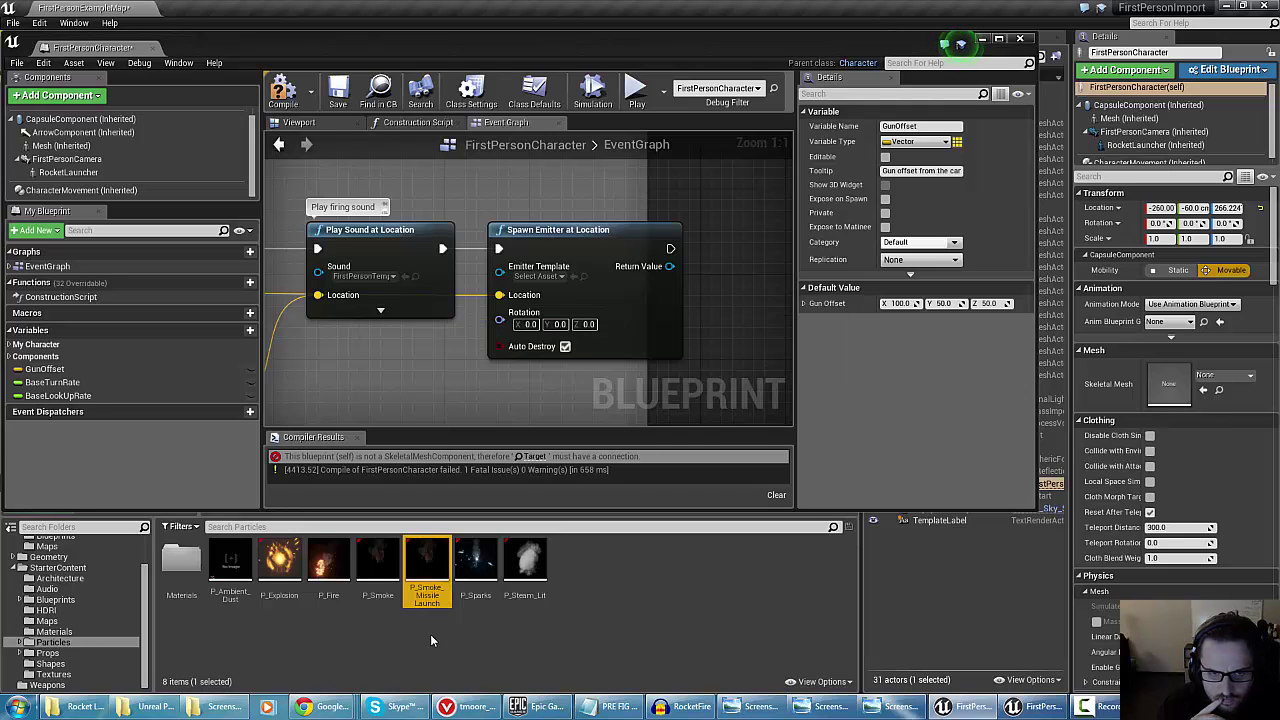
double_click(423, 562)
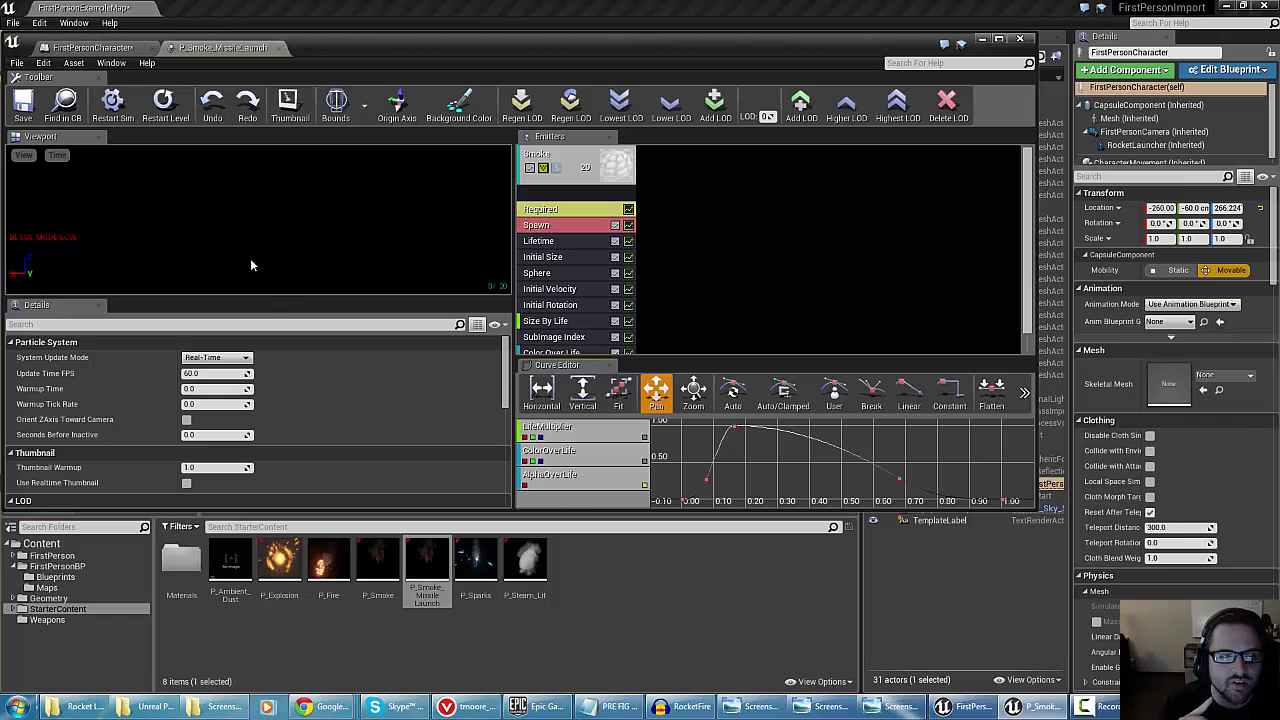
Enlarge the particle preview and open the Smoke emitter's Required module settings
mouse_move(267, 309)
mouse_down()
mouse_move(270, 377)
mouse_move(273, 331)
mouse_up()
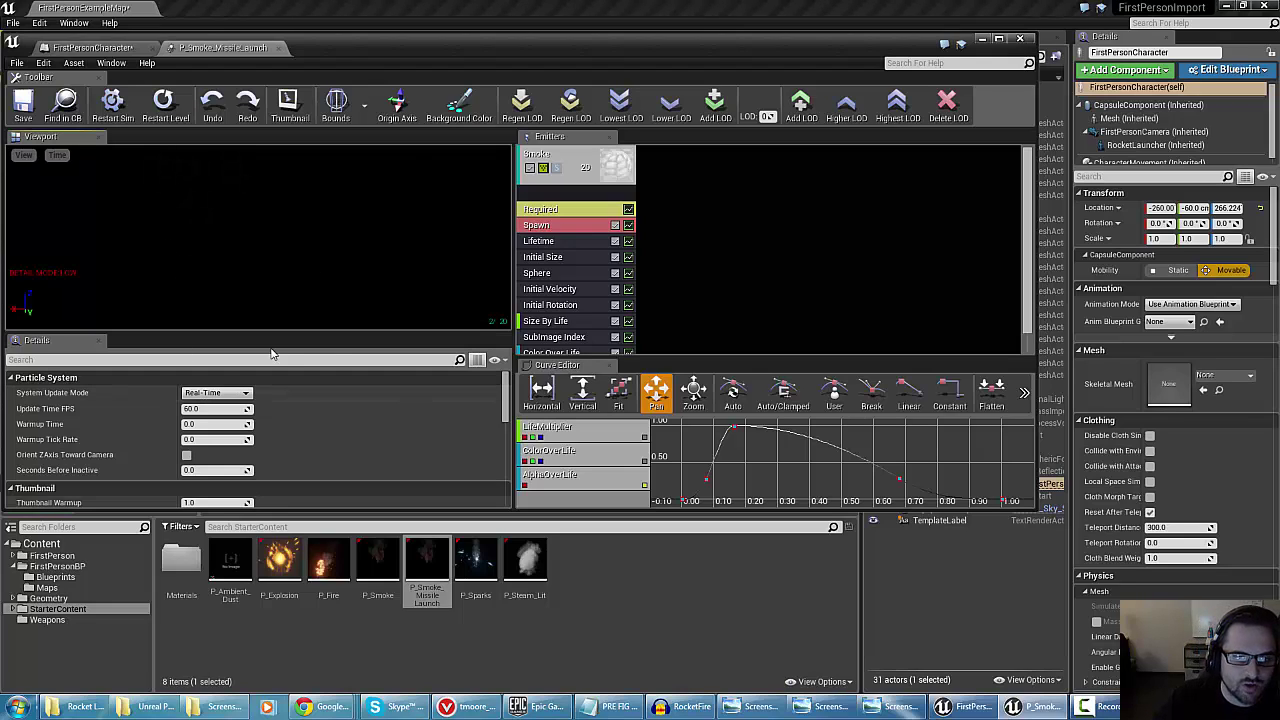
drag(507, 398, 507, 410)
click(561, 210)
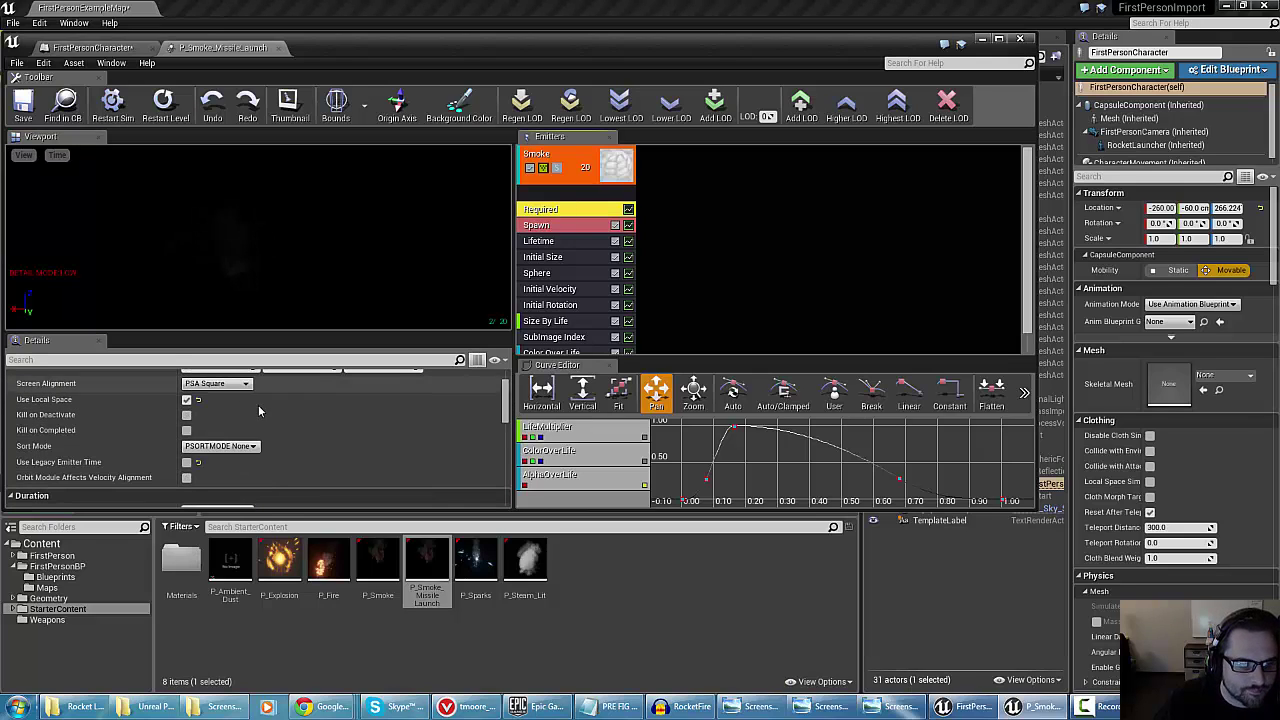
scroll(226, 415, up, 1)
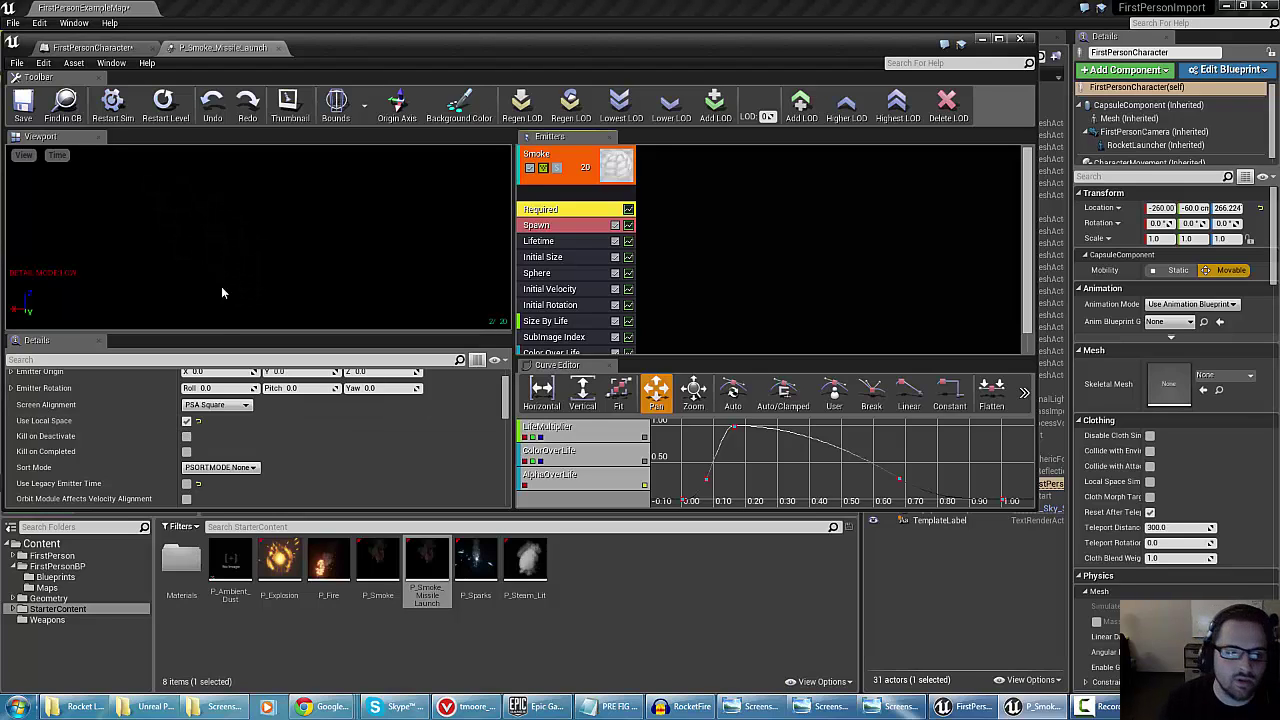
In the Smoke emitter's Required module, keep Use Local Space enabled and set Emitter Loops to 1
click(186, 422)
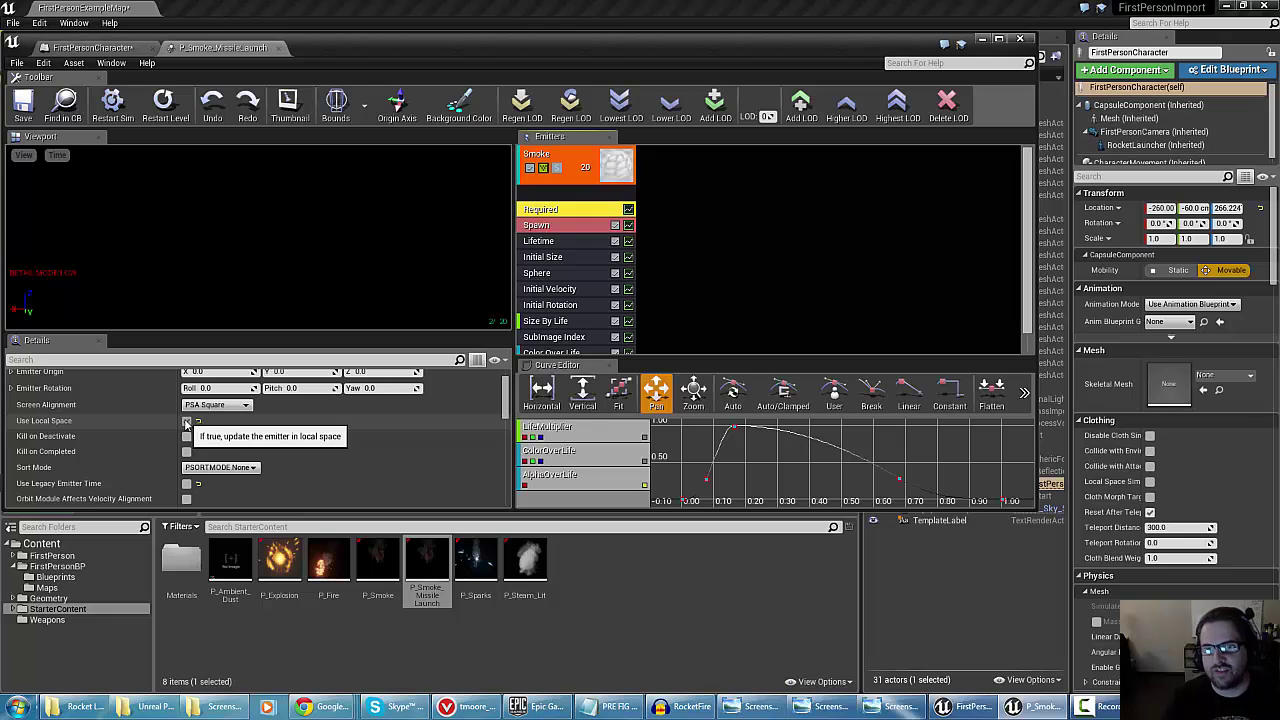
click(186, 421)
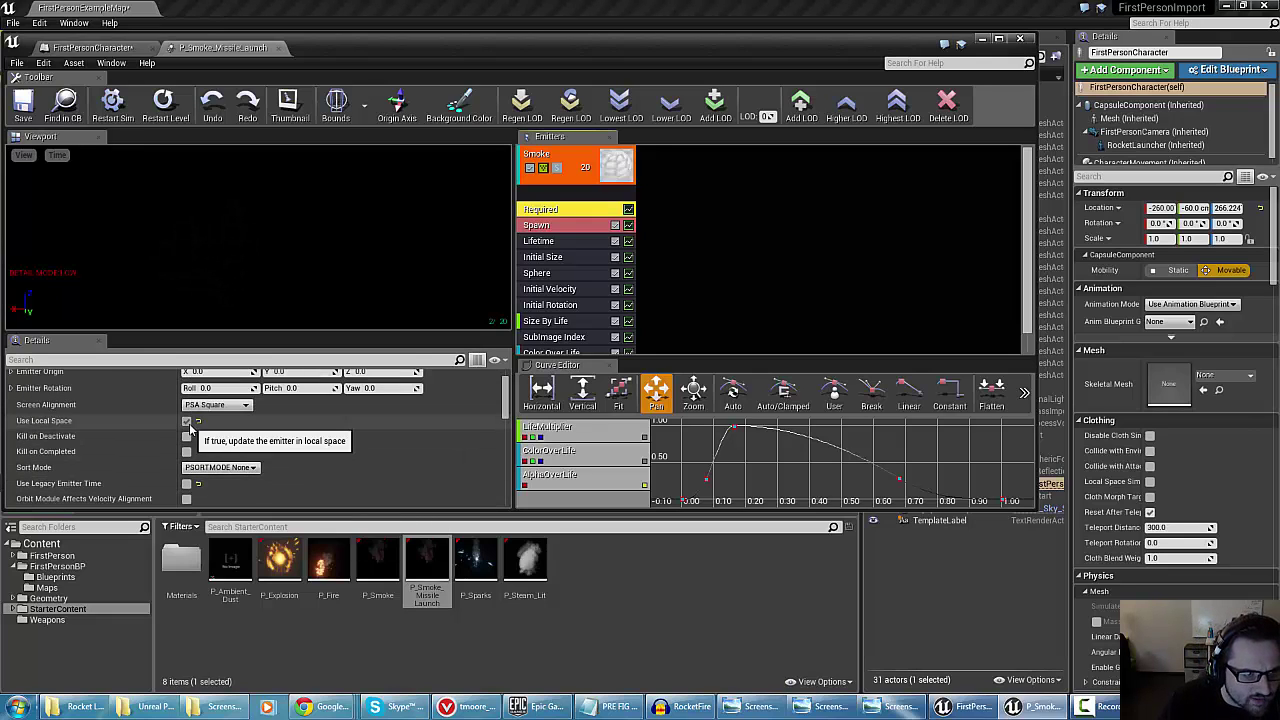
scroll(190, 432, up, 2)
scroll(190, 432, up, 2)
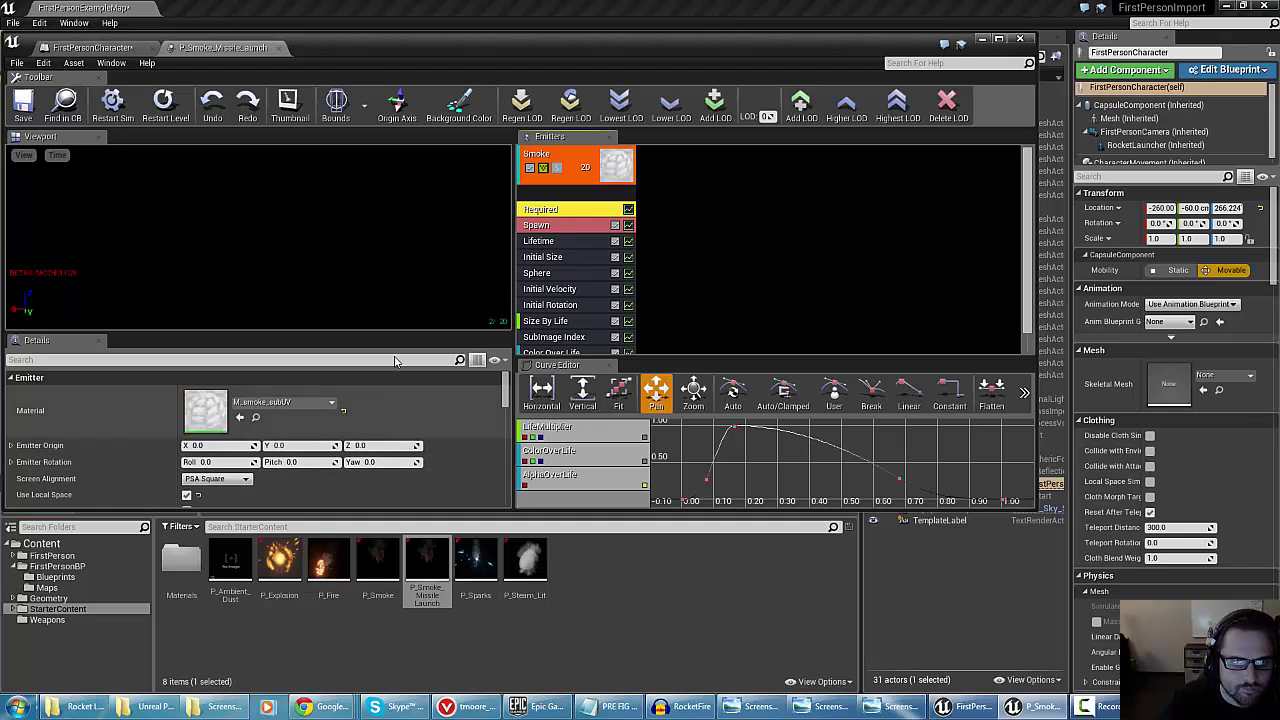
scroll(255, 444, down, 5)
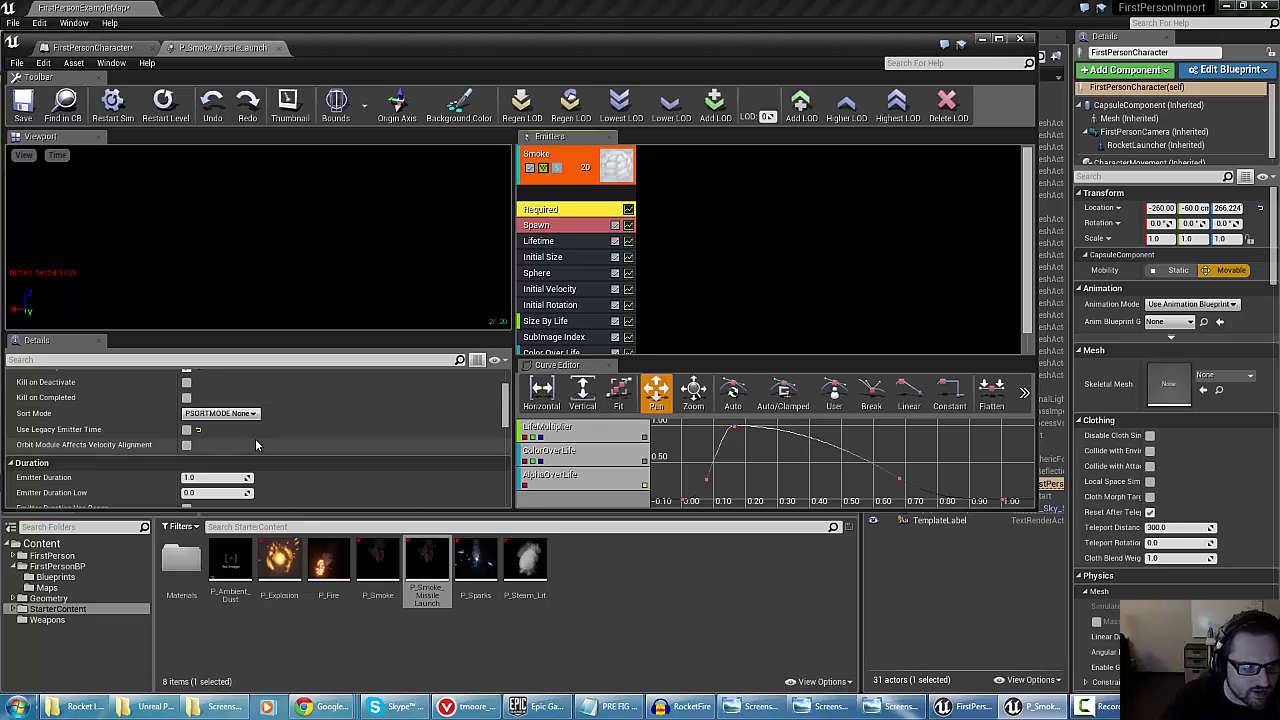
scroll(256, 460, down, 2)
scroll(257, 476, down, 1)
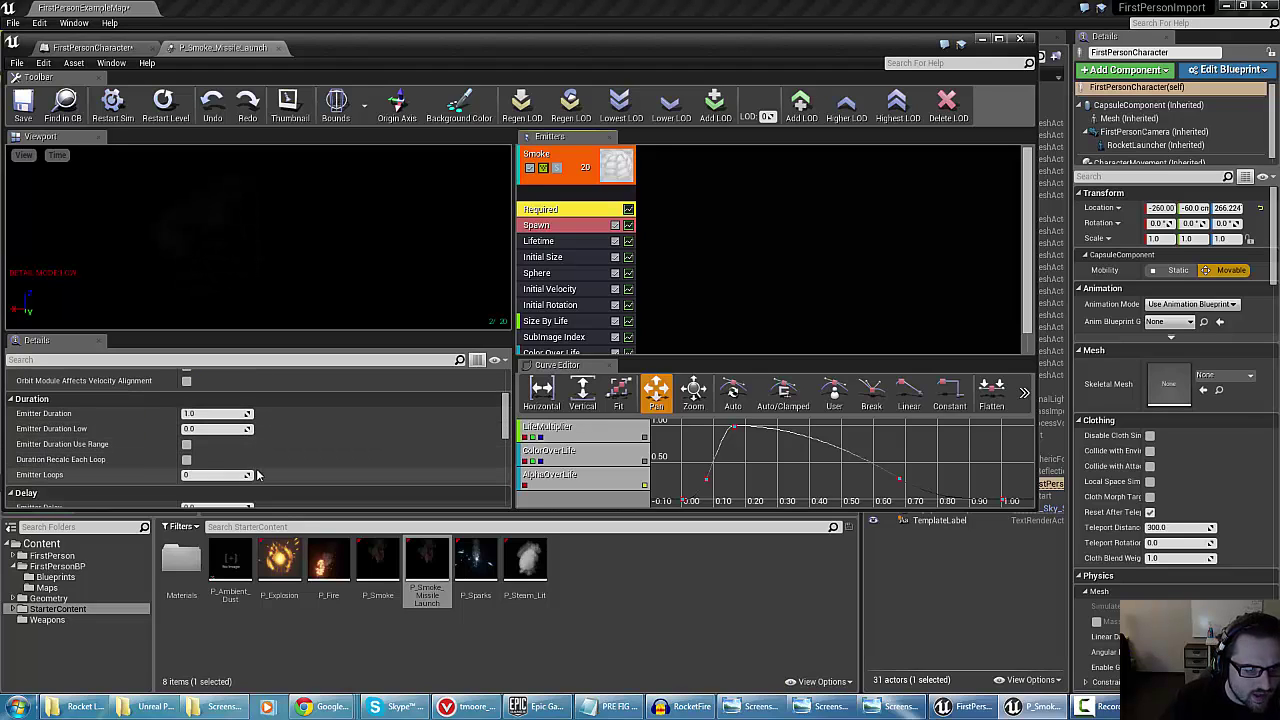
click(204, 475)
text(1)
key(Return)
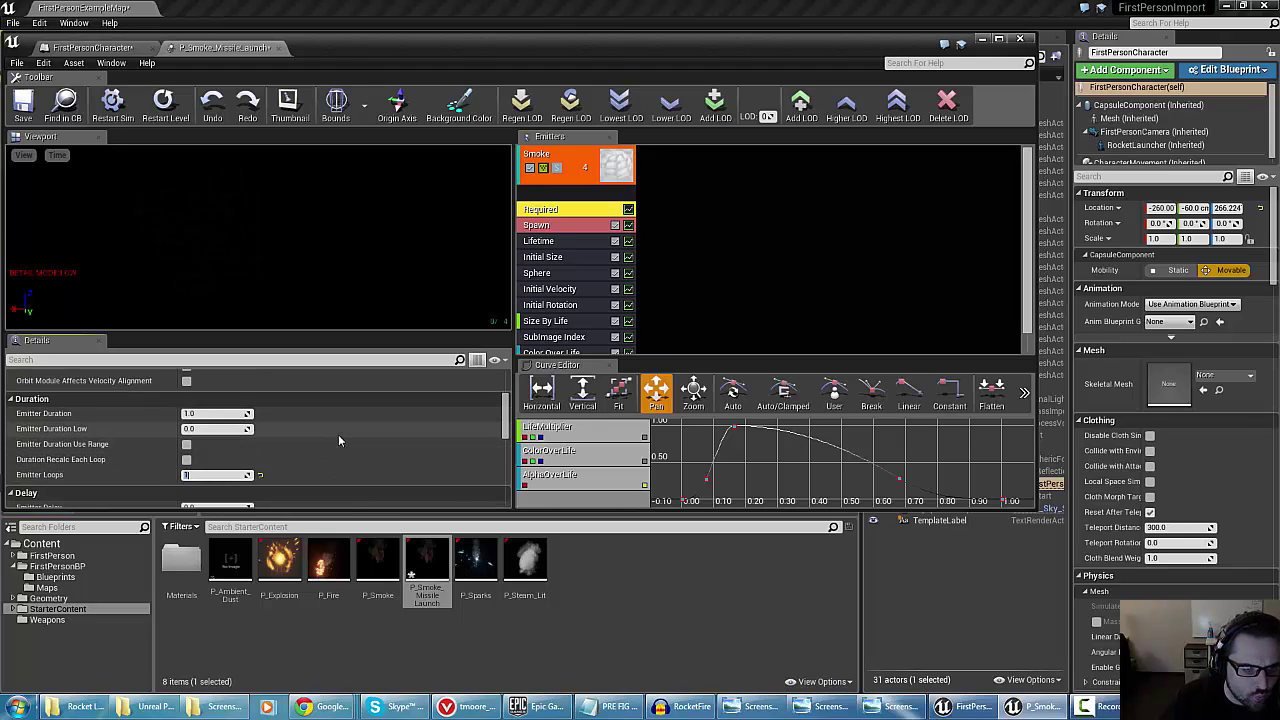
click(208, 413)
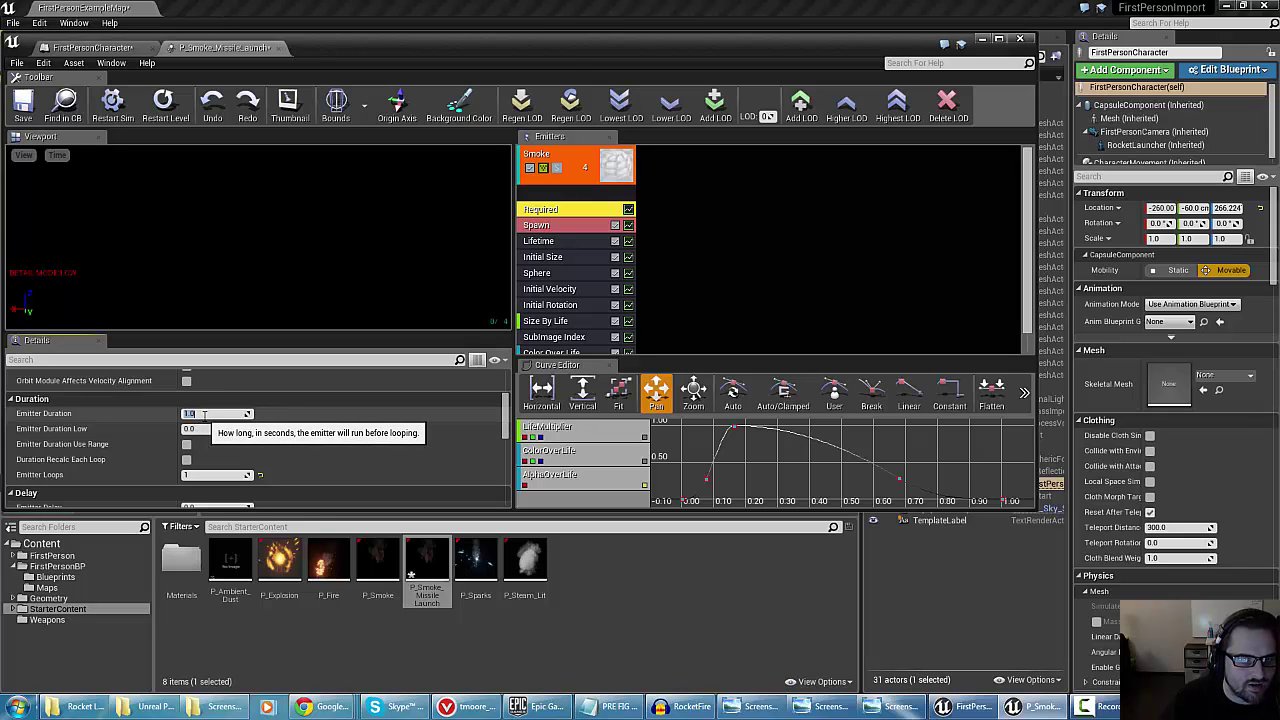
scroll(215, 415, down, 5)
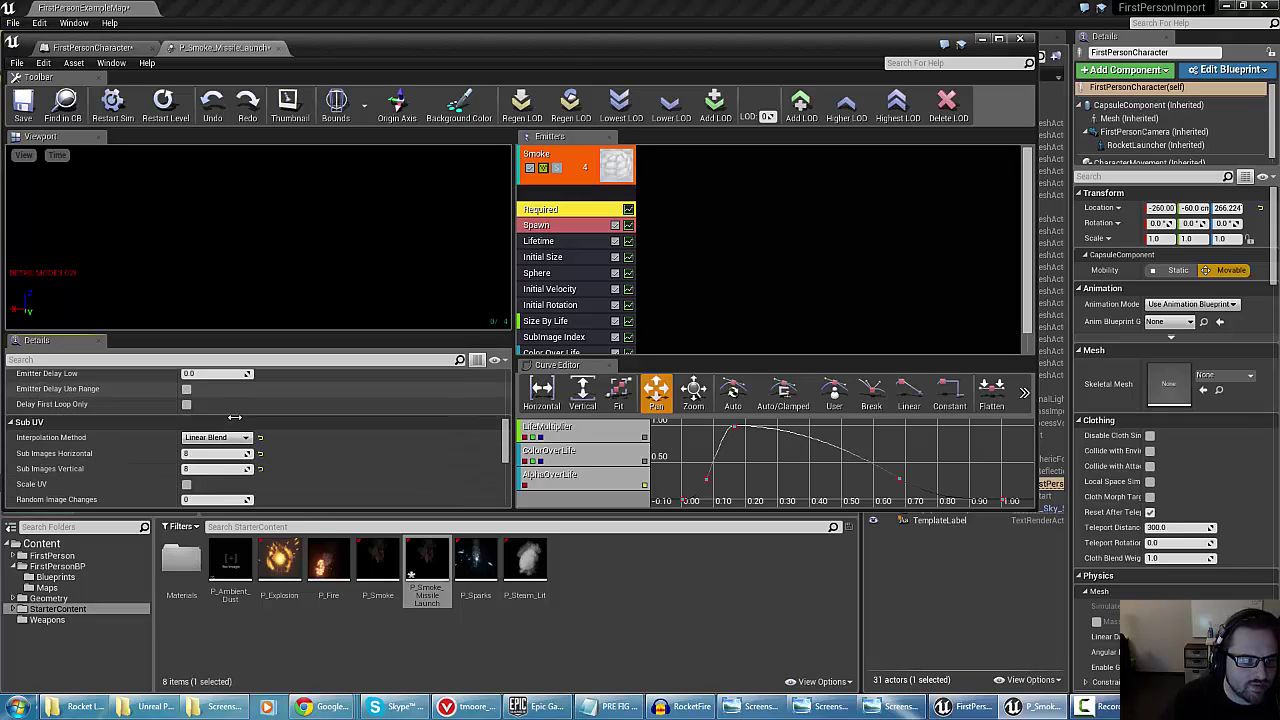
scroll(233, 417, down, 6)
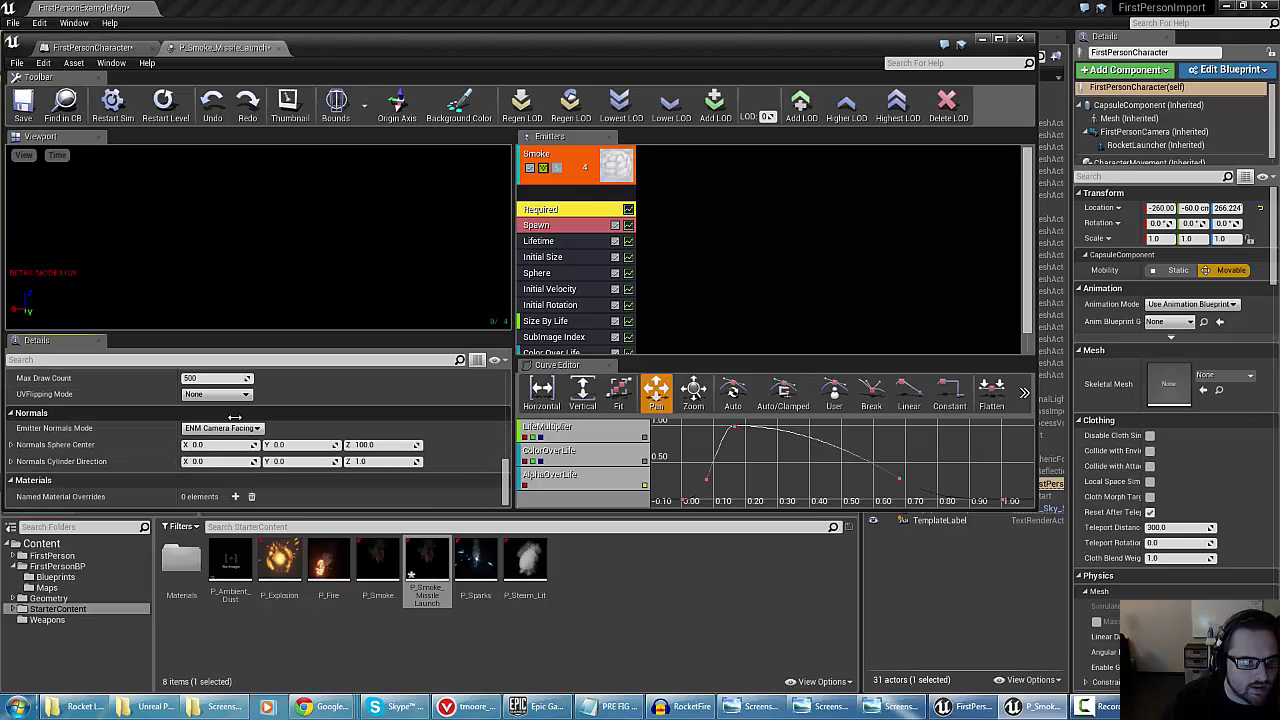
In the Smoke emitter's Spawn module, set the Rate distribution's Constant to 0
click(548, 227)
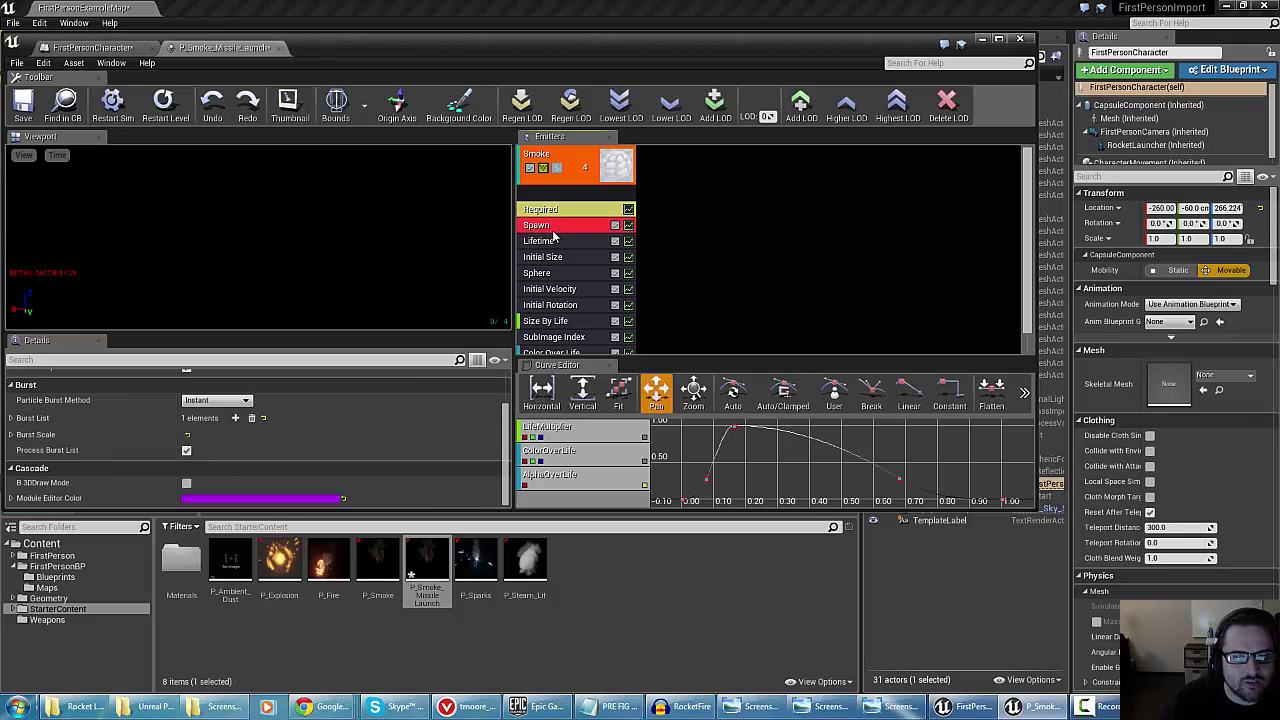
scroll(130, 445, up, 3)
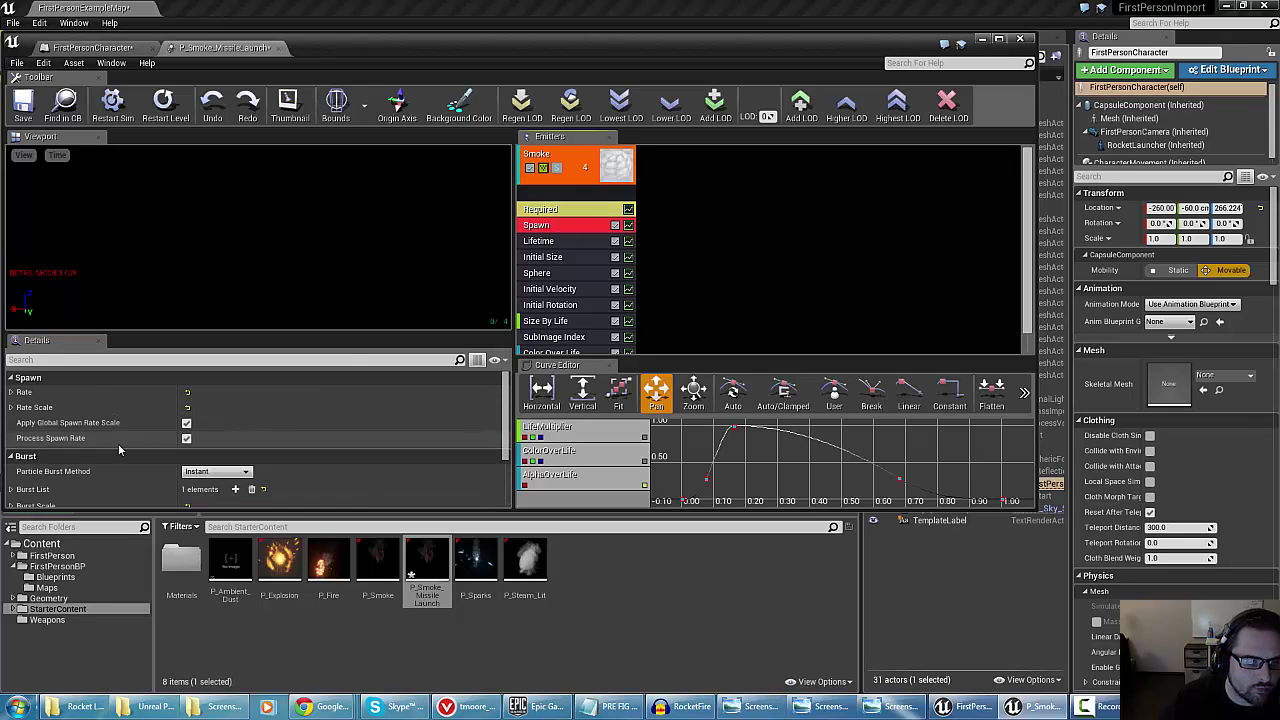
click(12, 393)
click(16, 408)
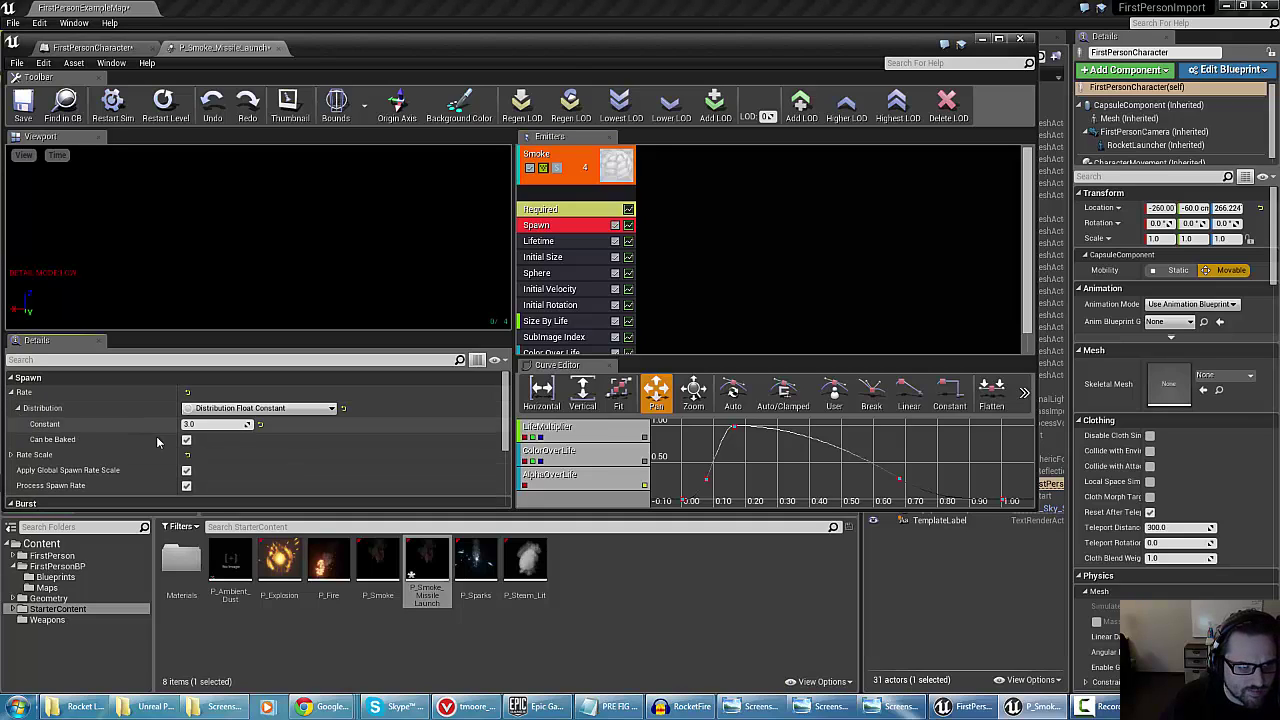
drag(211, 424, 160, 424)
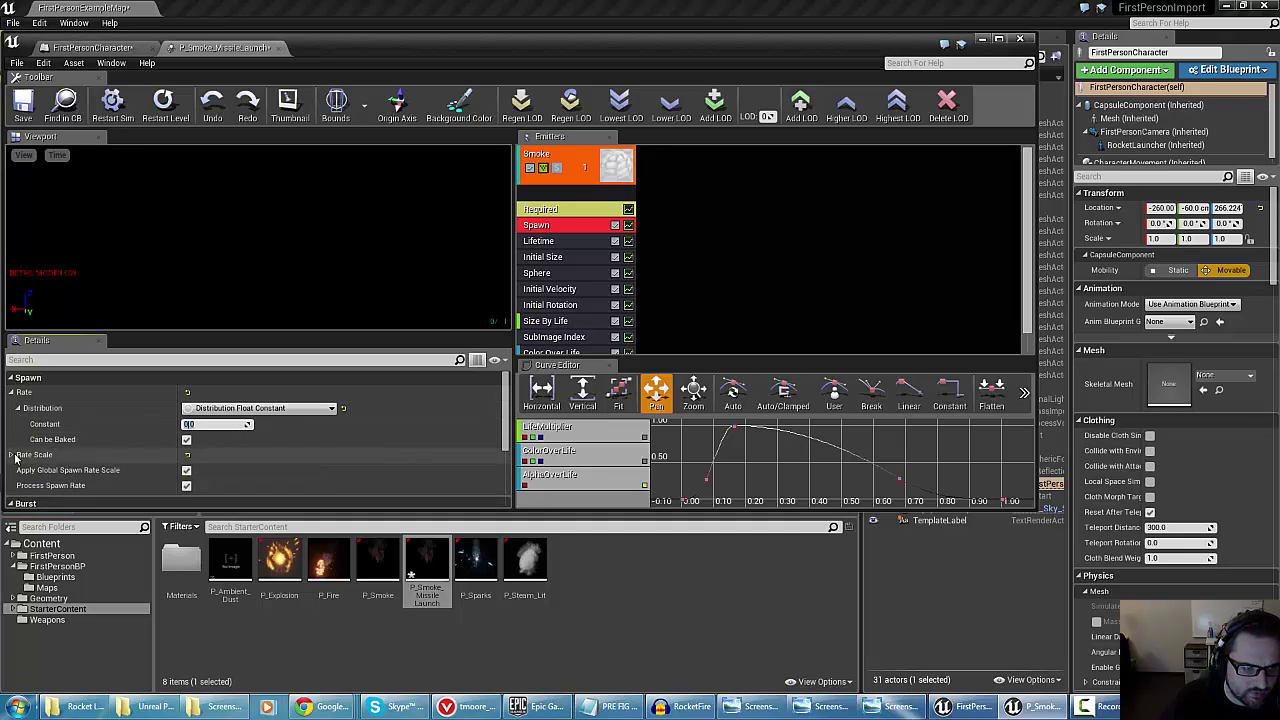
Set the Constant of the Spawn module's Rate Scale distribution to 0
click(10, 455)
scroll(137, 472, down, 3)
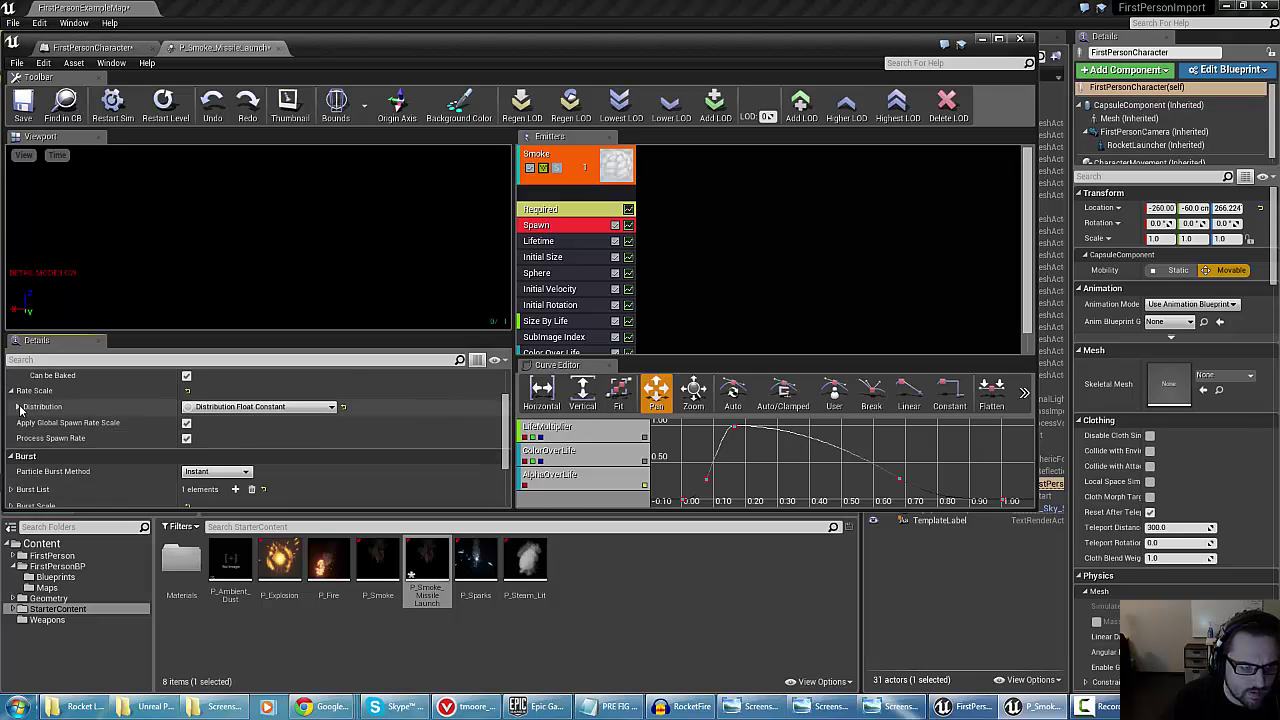
click(18, 408)
click(212, 425)
text(0)
Expand the Spawn module's Burst List and its element 0 to expose the burst count and time values
scroll(300, 434, down, 3)
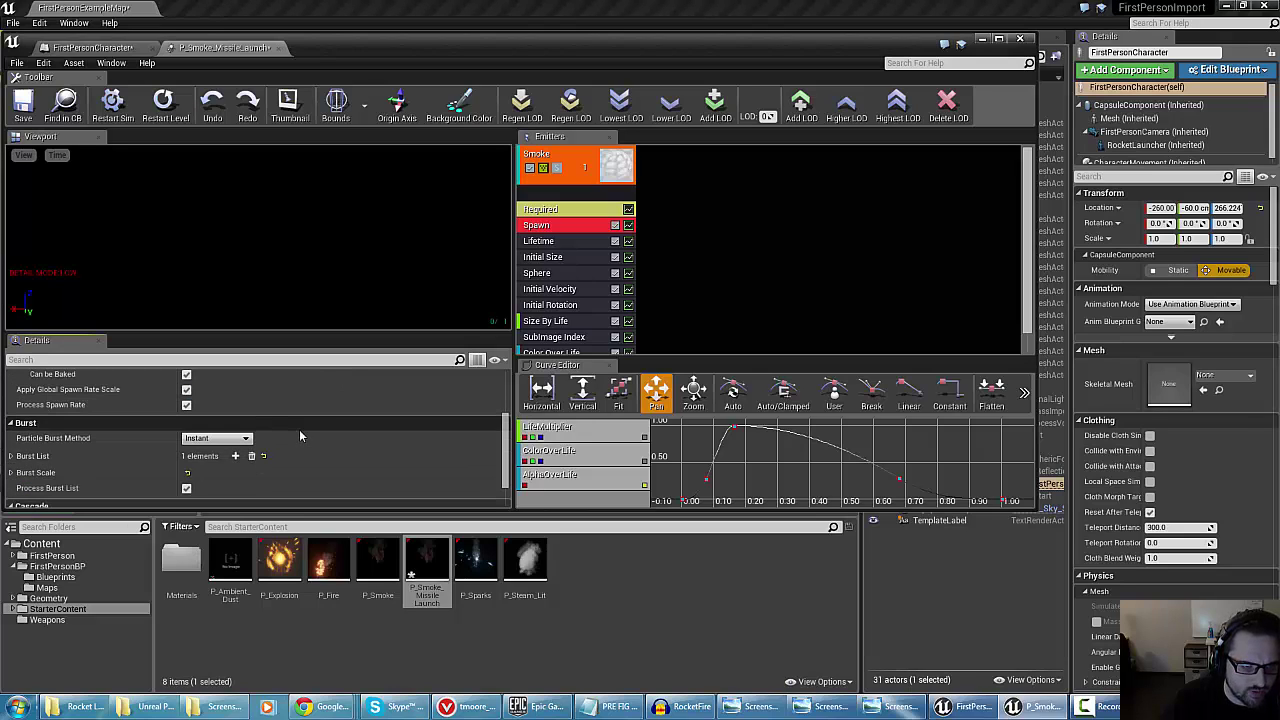
click(10, 456)
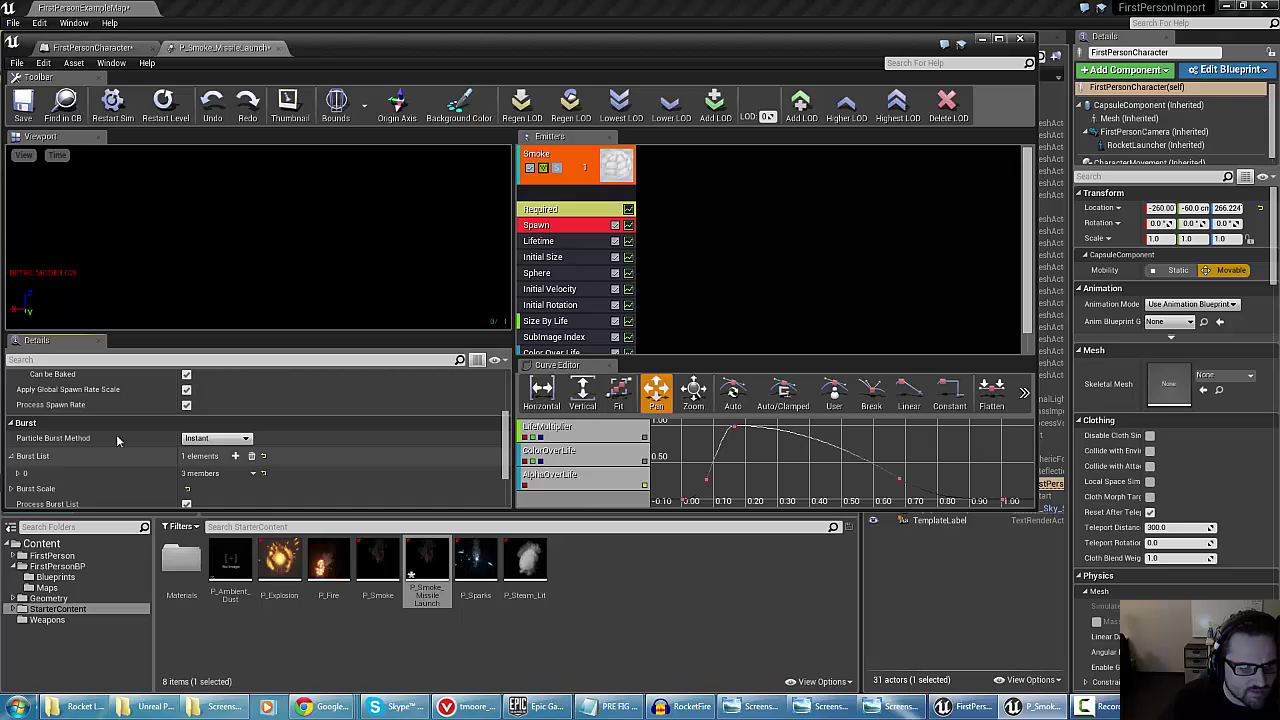
scroll(116, 434, down, 1)
click(13, 455)
scroll(22, 459, down, 2)
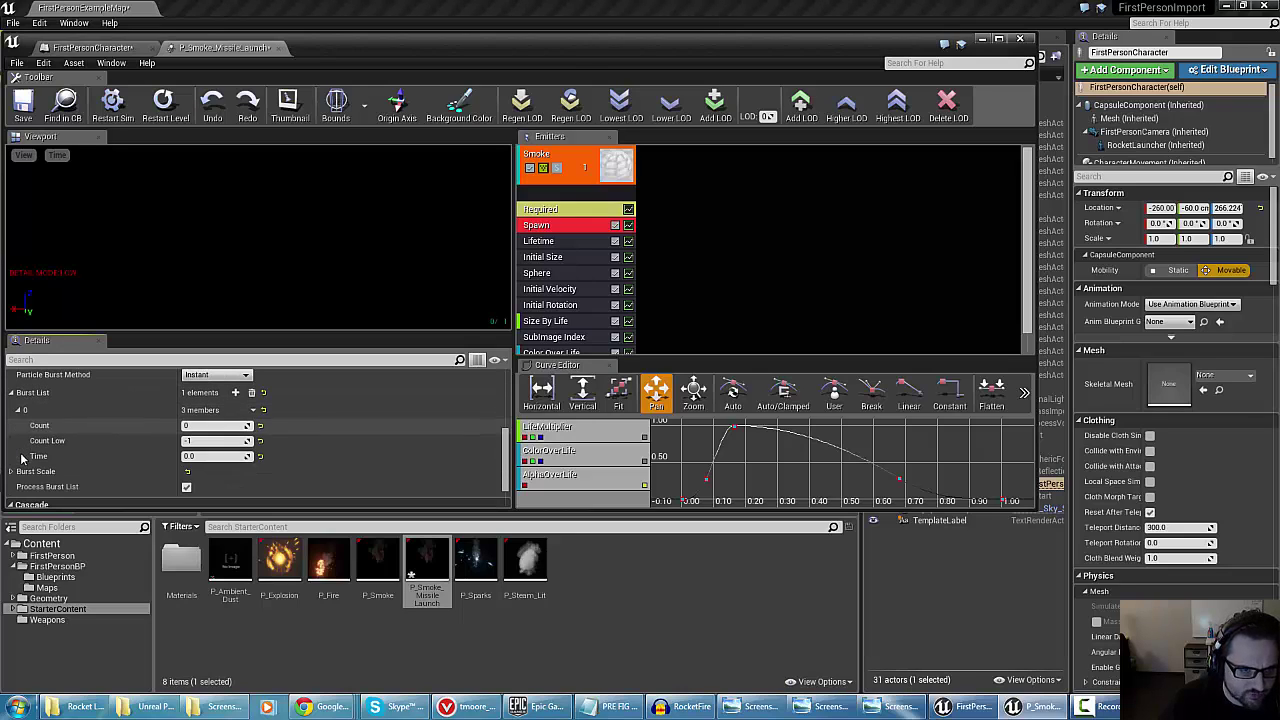
Set Count Low to 0 and Count to 5 for element 0 of the Burst List
click(220, 440)
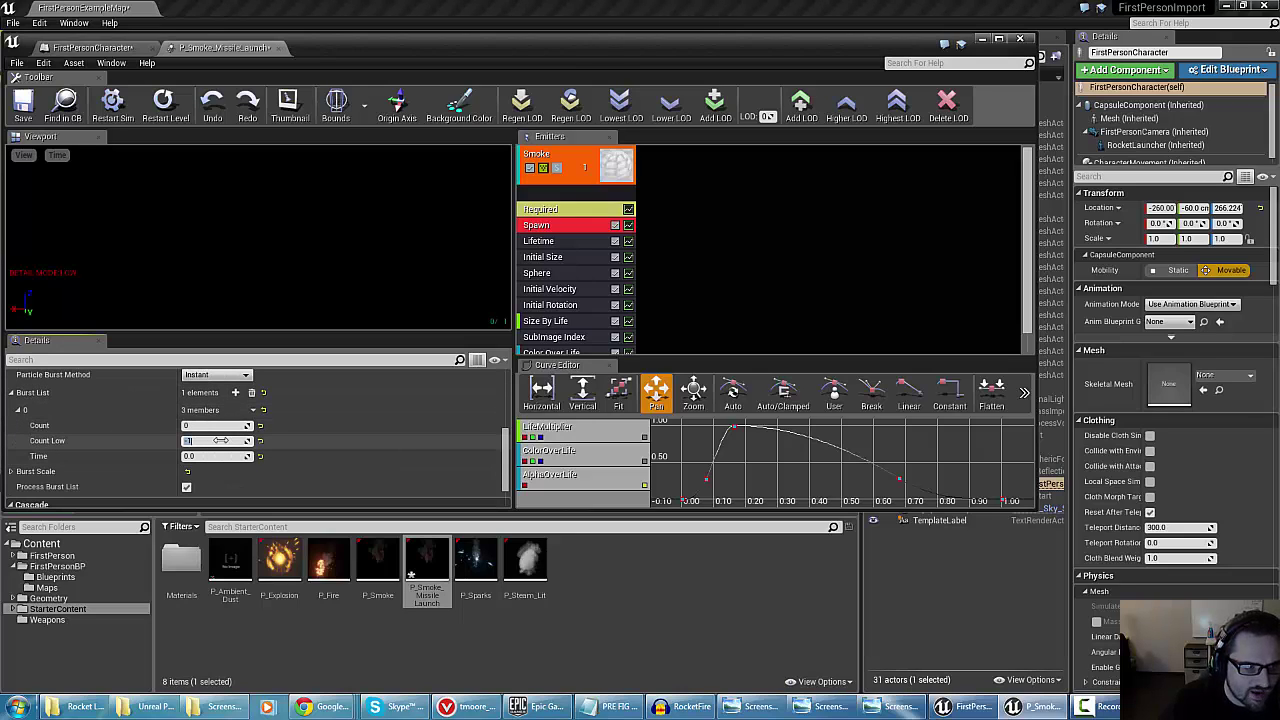
text(0)
click(196, 427)
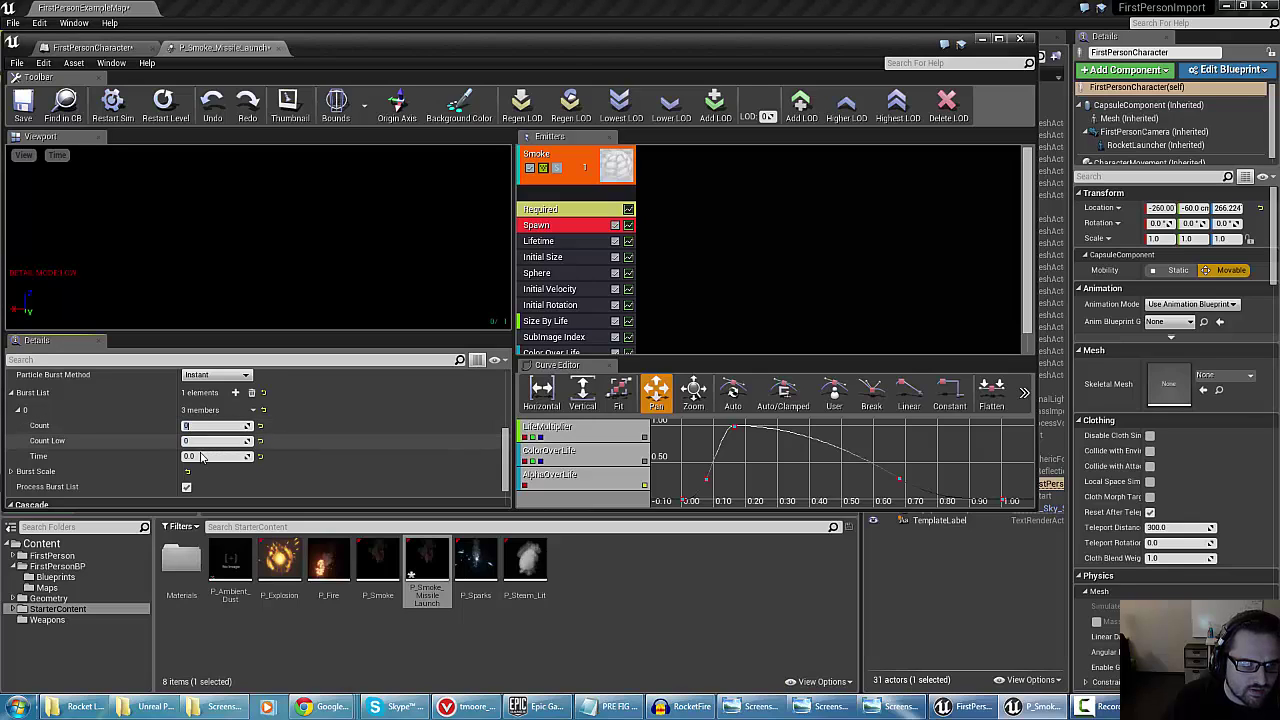
text(5)
Set Count to 10 and Count Low to 5 for element 0 of the Burst List
drag(191, 428, 166, 431)
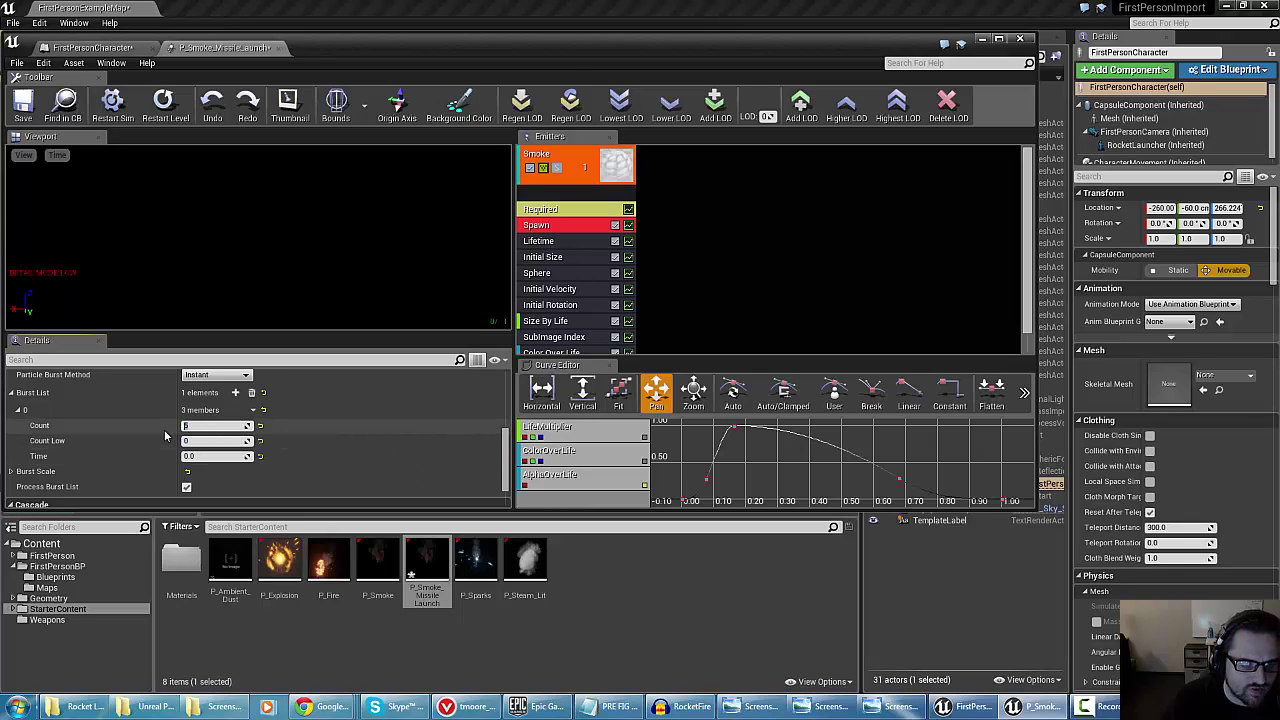
text(10)
click(197, 443)
text(5)
key(Return)
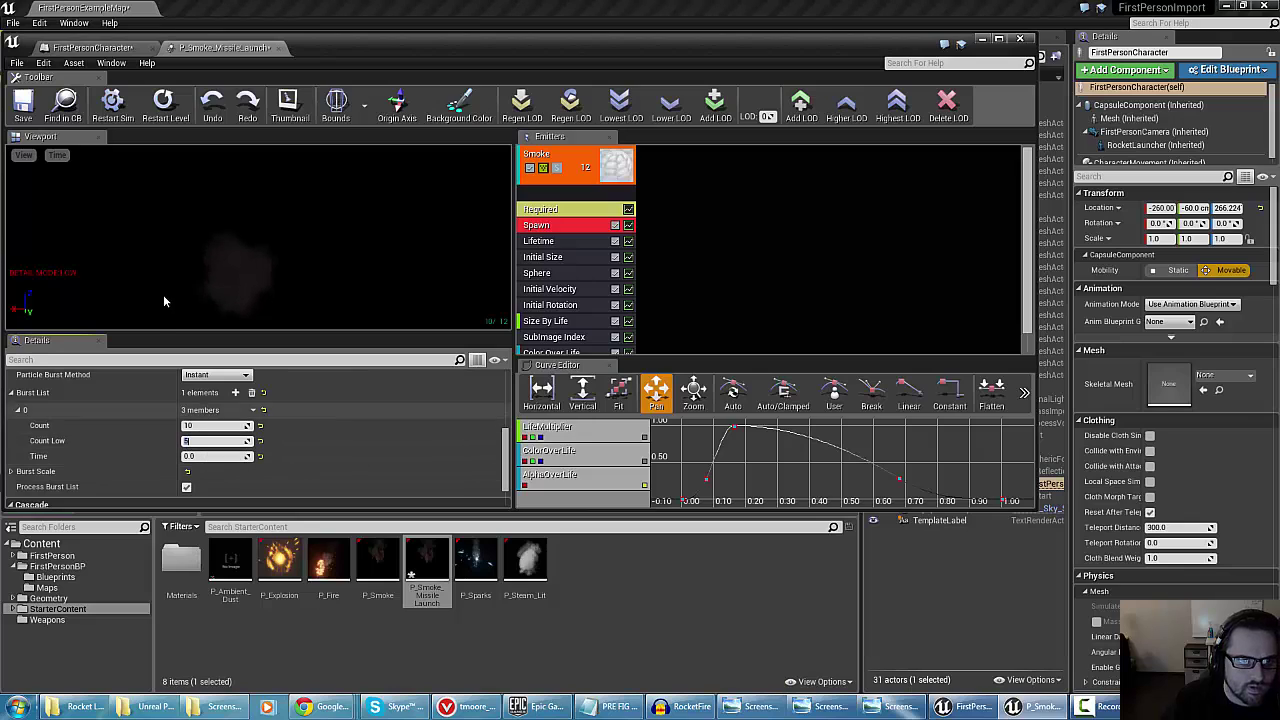
Check the smoke burst preview, save the P_Smoke_MissileLaunch particle system and return to the FirstPersonCharacter event graph
drag(180, 275, 192, 278)
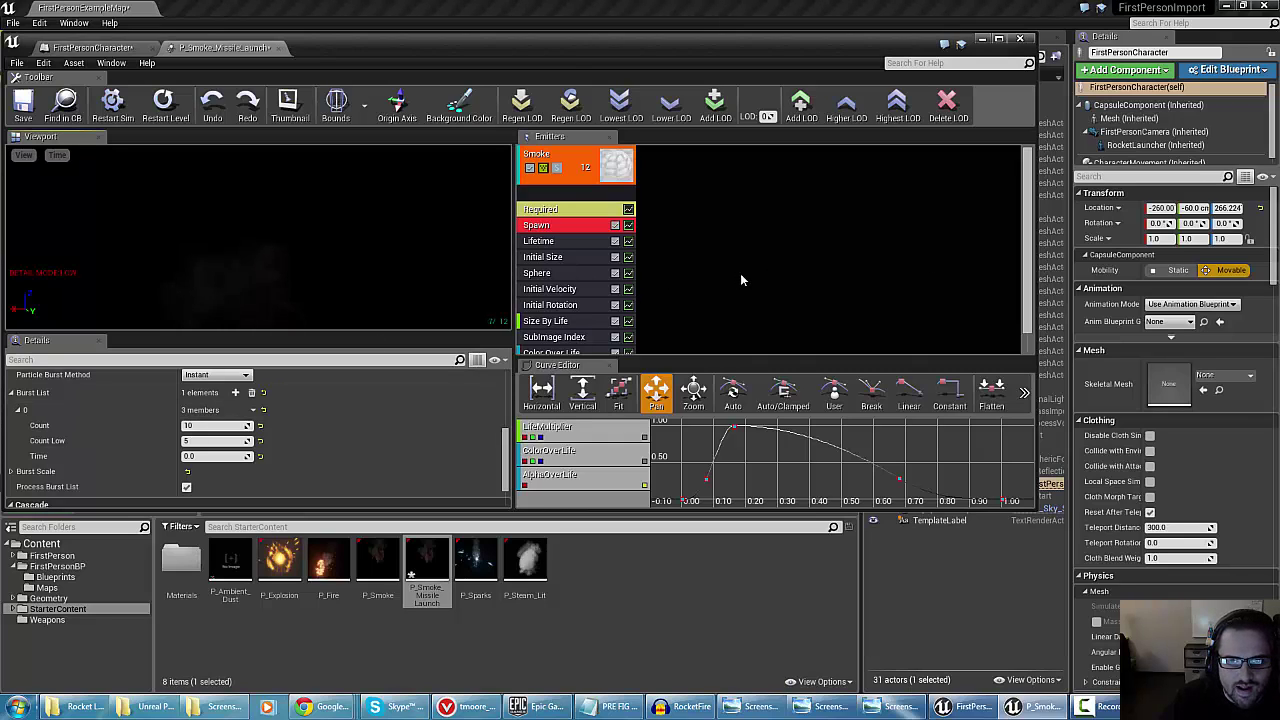
click(703, 271)
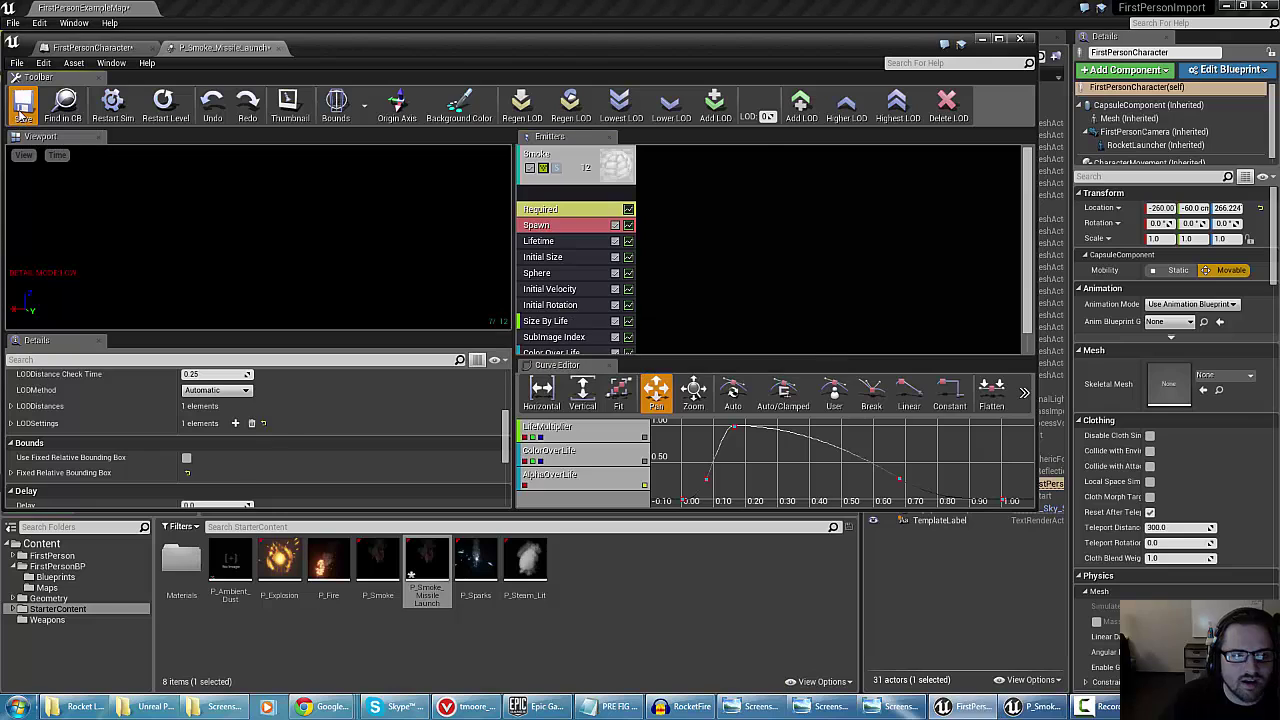
click(97, 50)
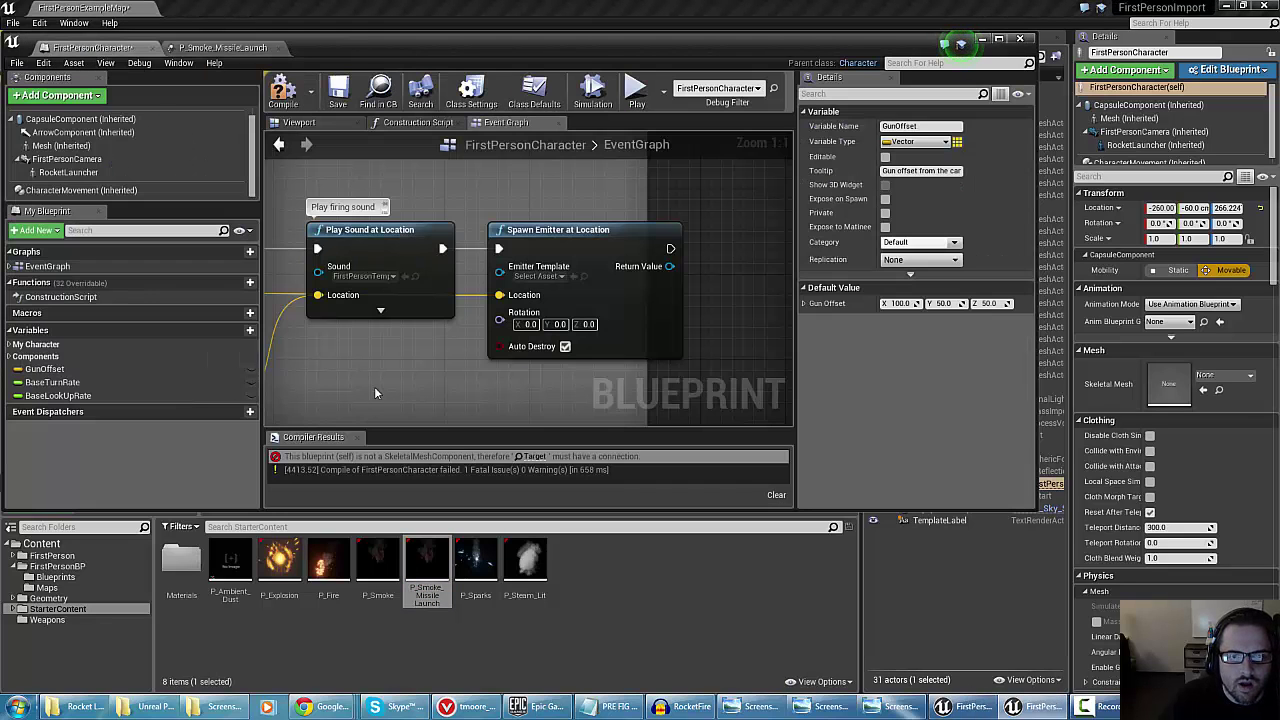
Move P_Smoke_MissileLaunch into the Weapons folder and assign it as the Emitter Template of Spawn Emitter at Location
drag(426, 565, 50, 620)
click(84, 656)
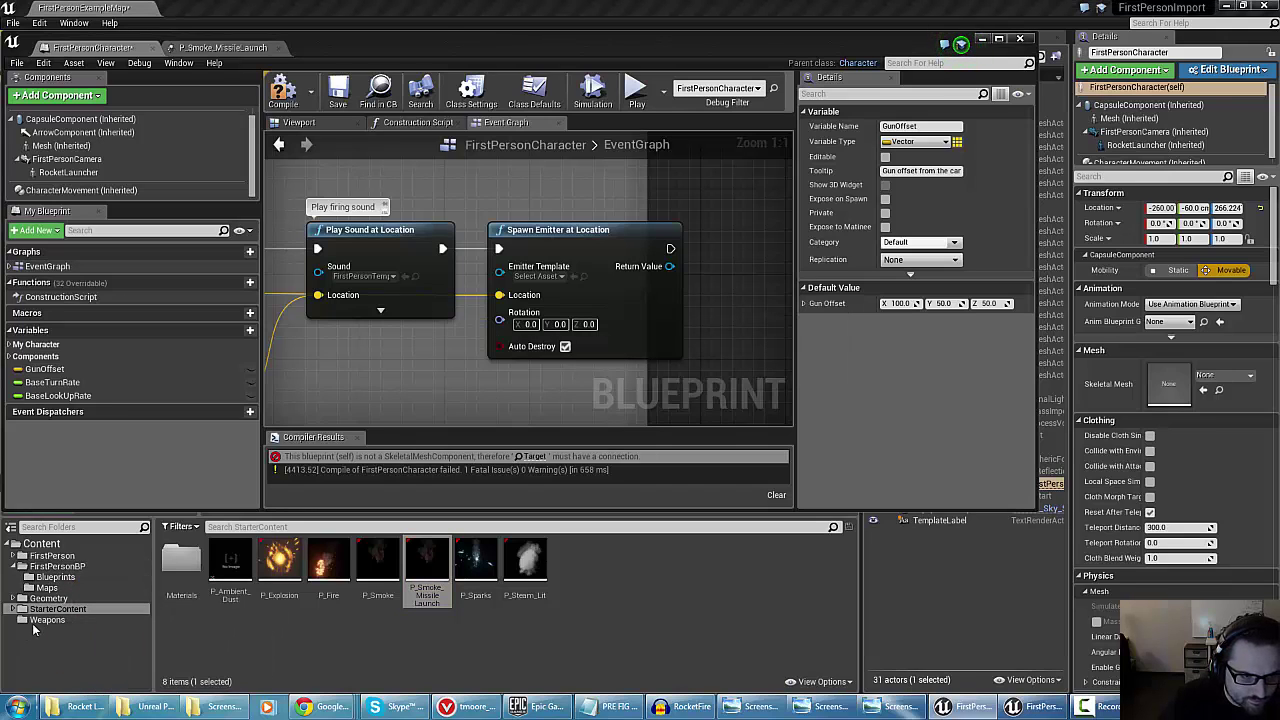
click(36, 620)
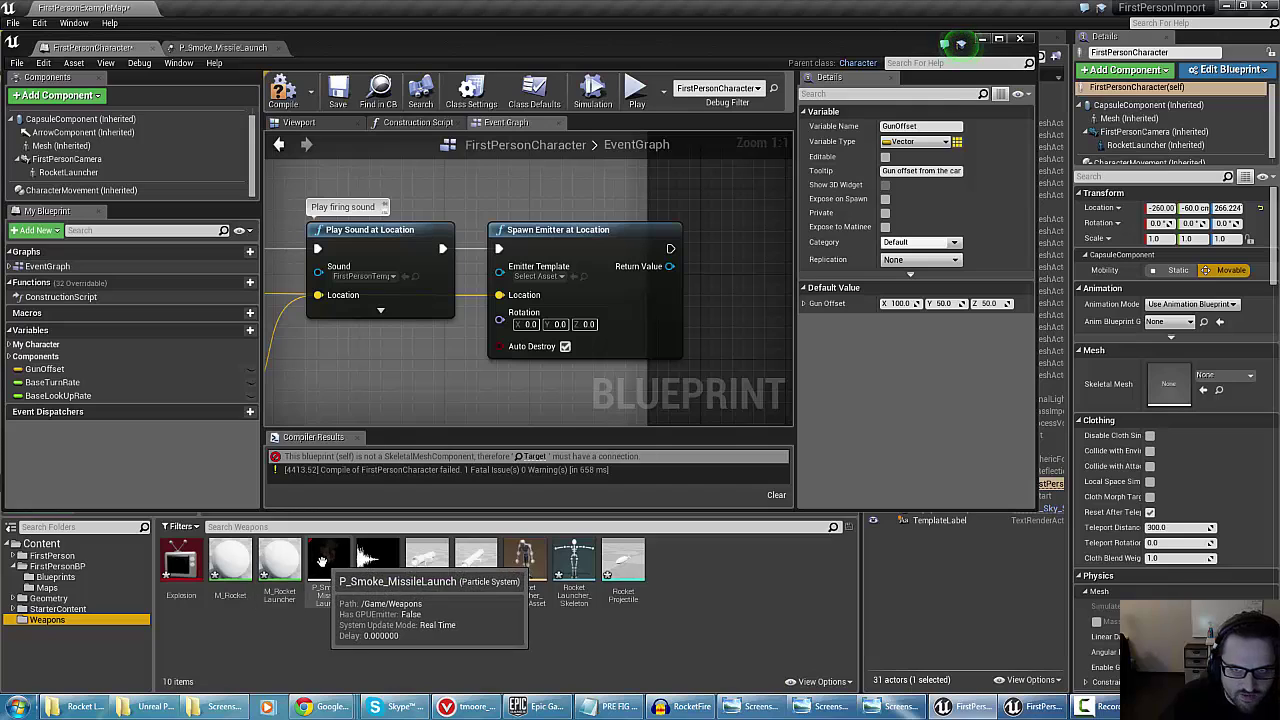
drag(322, 563, 536, 276)
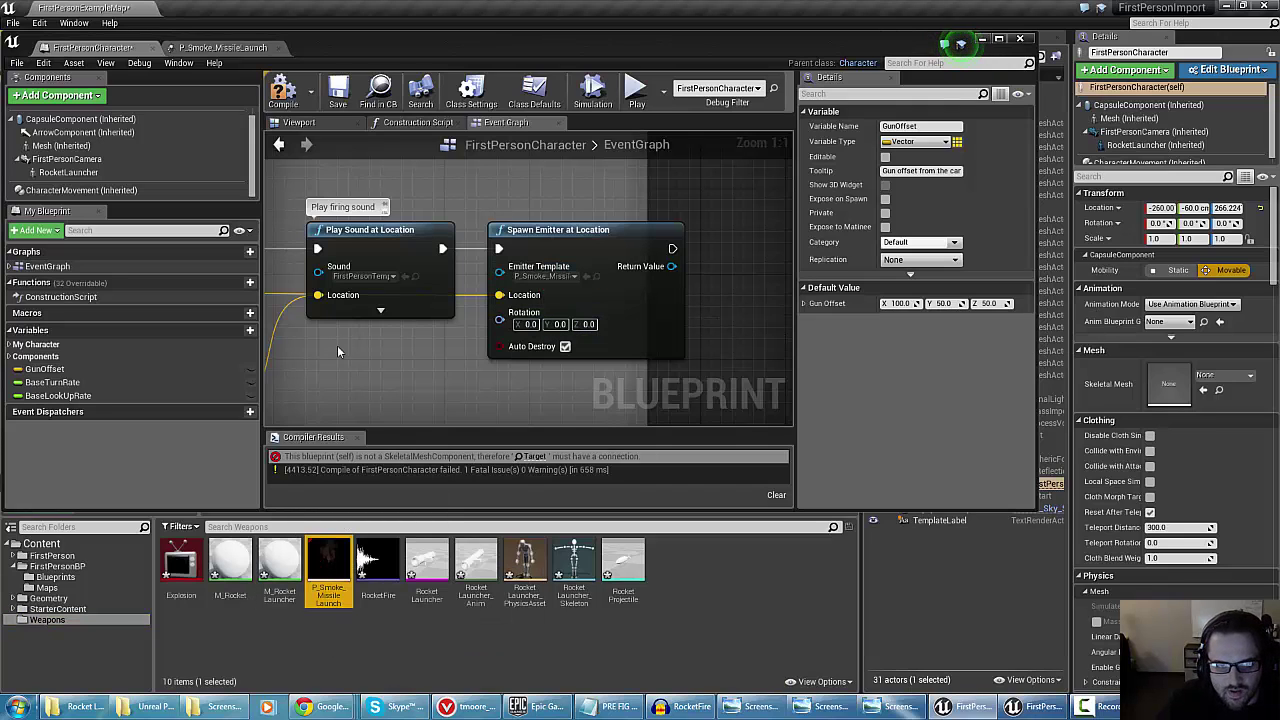
Assign the RocketFire sound wave as the Sound of the Play Sound at Location node
right_drag(340, 352, 458, 333)
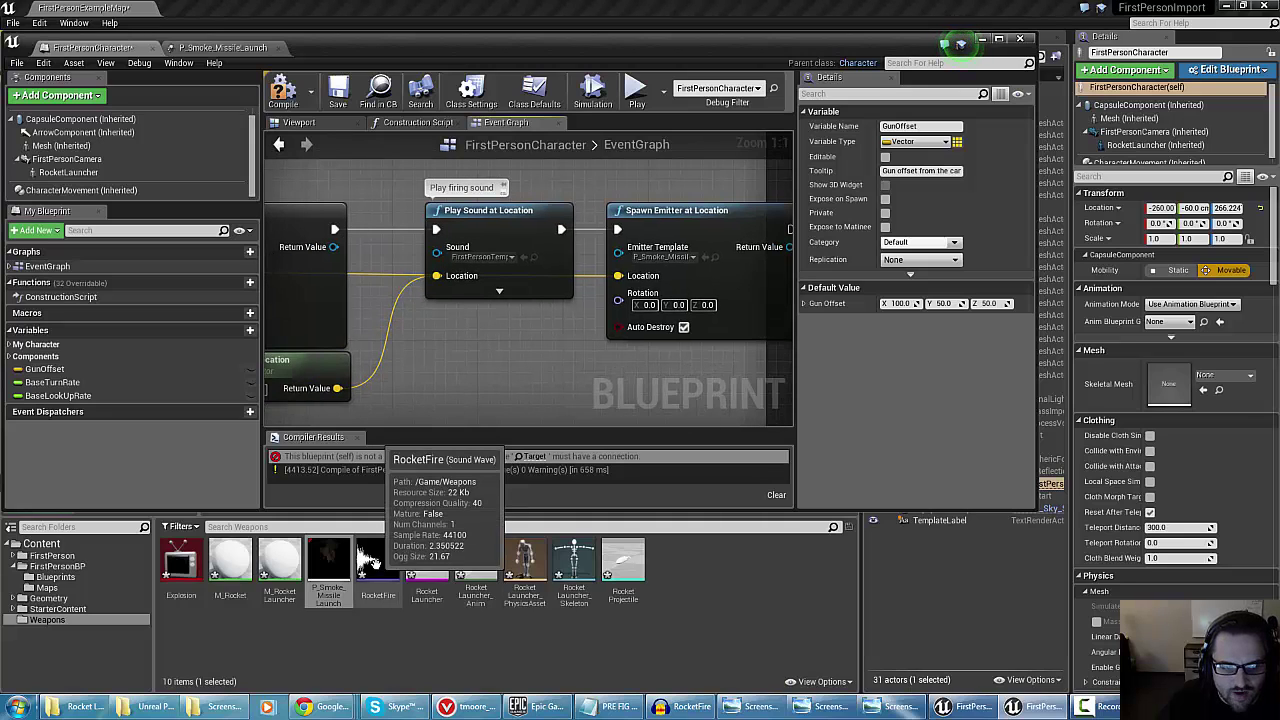
click(486, 232)
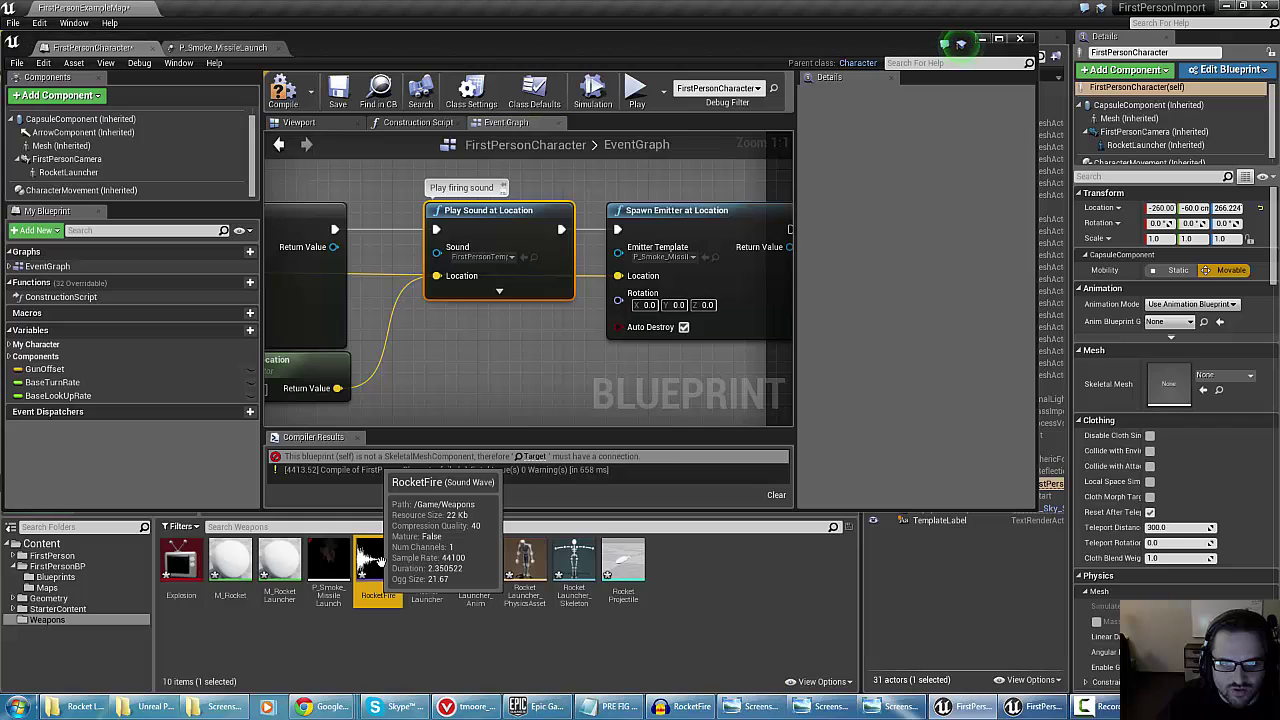
drag(373, 588, 467, 256)
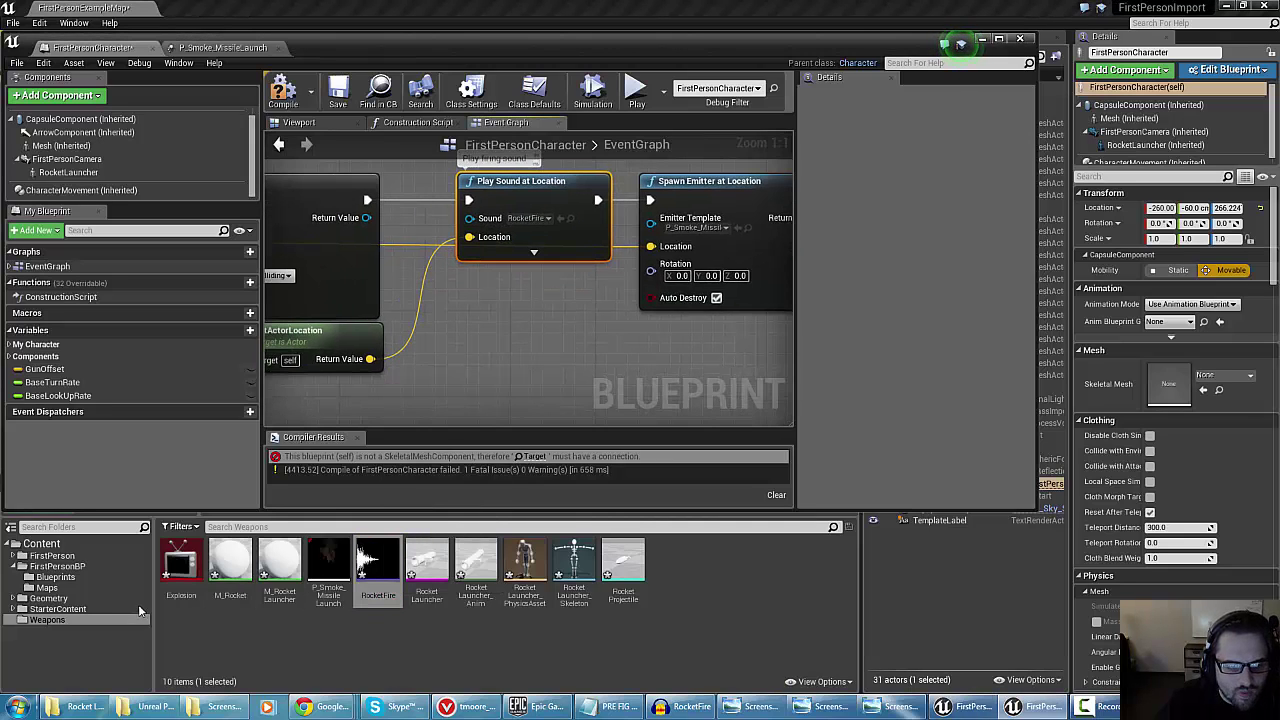
Delete the Explosion media player asset from the Weapons folder
click(178, 565)
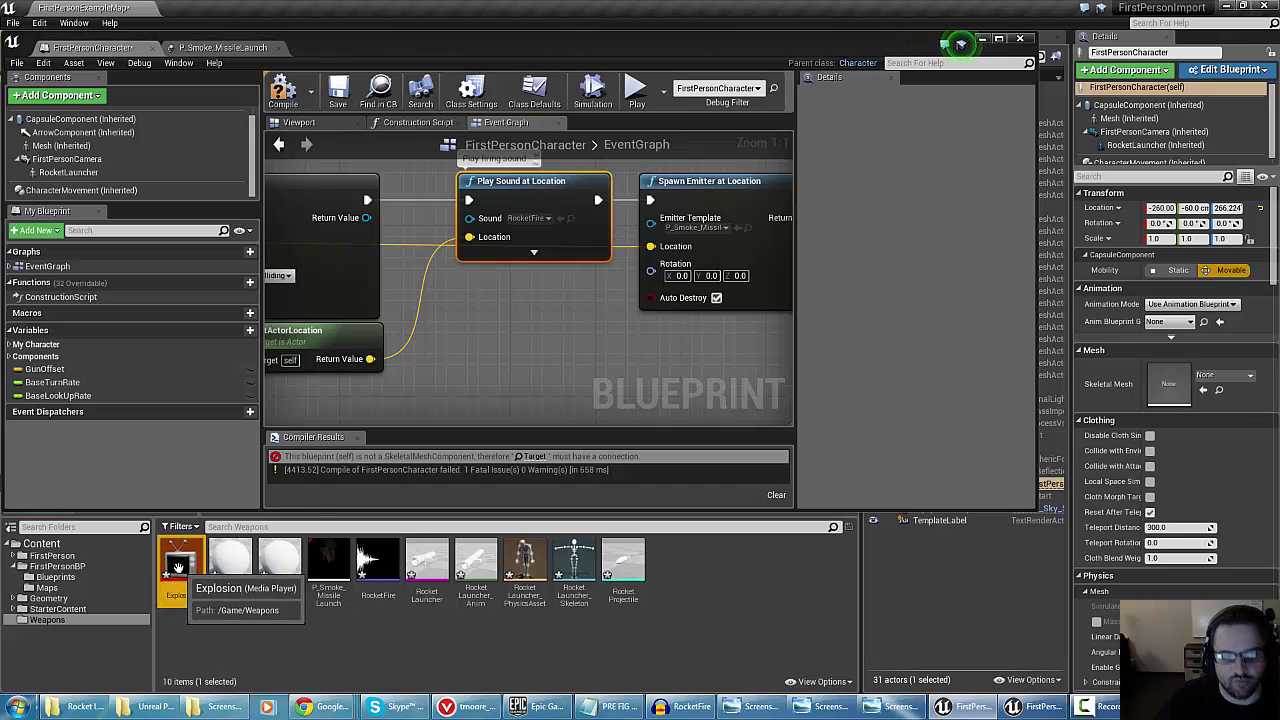
right_click(178, 566)
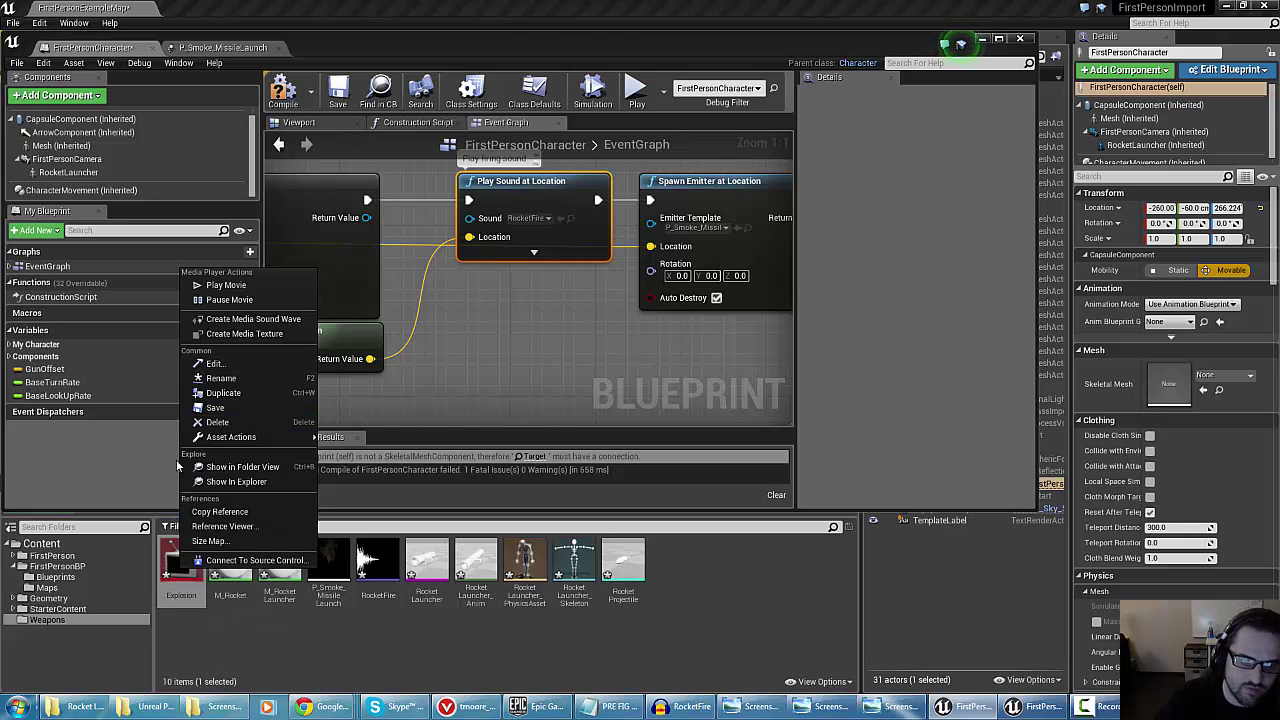
click(215, 424)
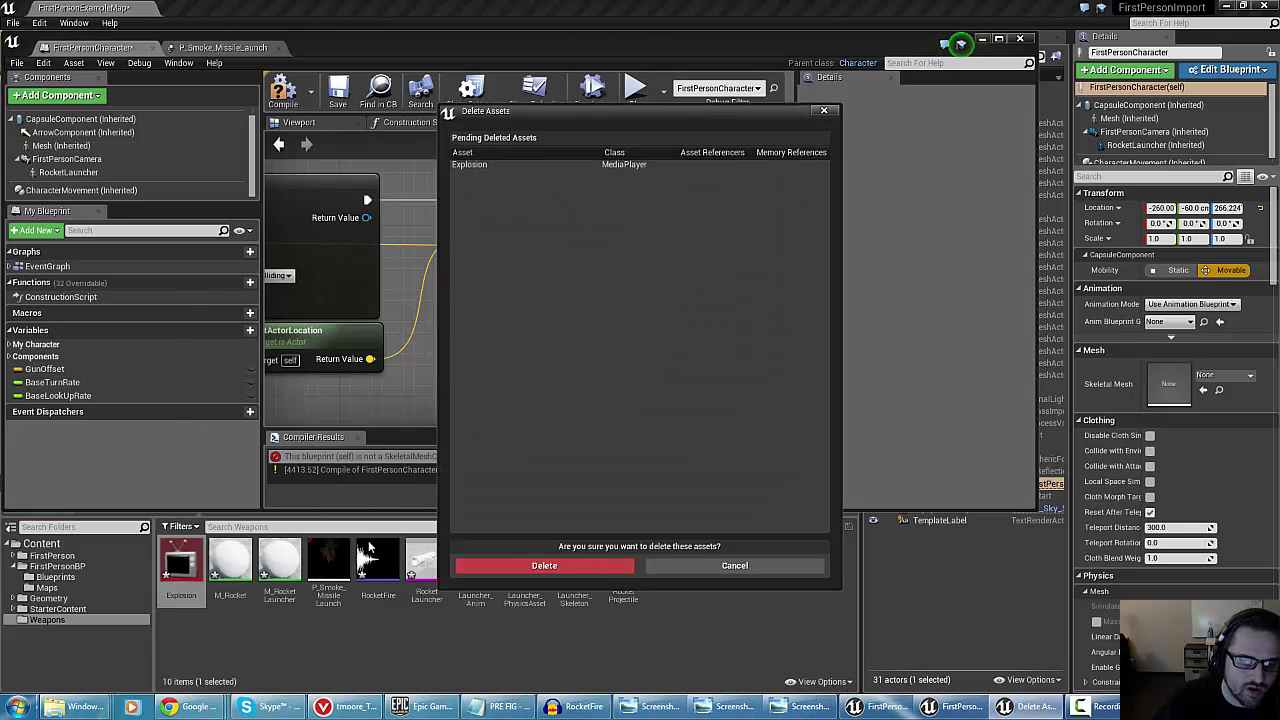
click(545, 567)
click(314, 562)
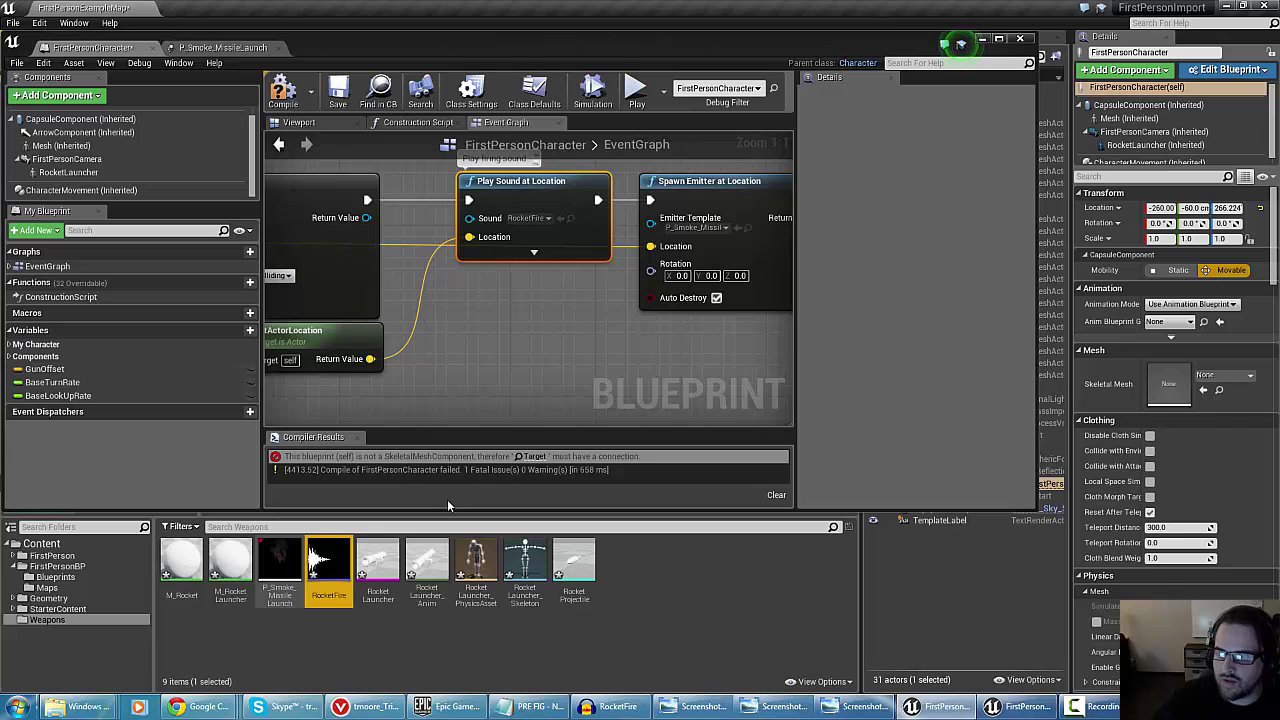
Review the firing logic in the event graph, from the gun offset and Play Animation to the firing sound and smoke emitter nodes
right_drag(509, 338, 600, 357)
scroll(562, 320, down, 4)
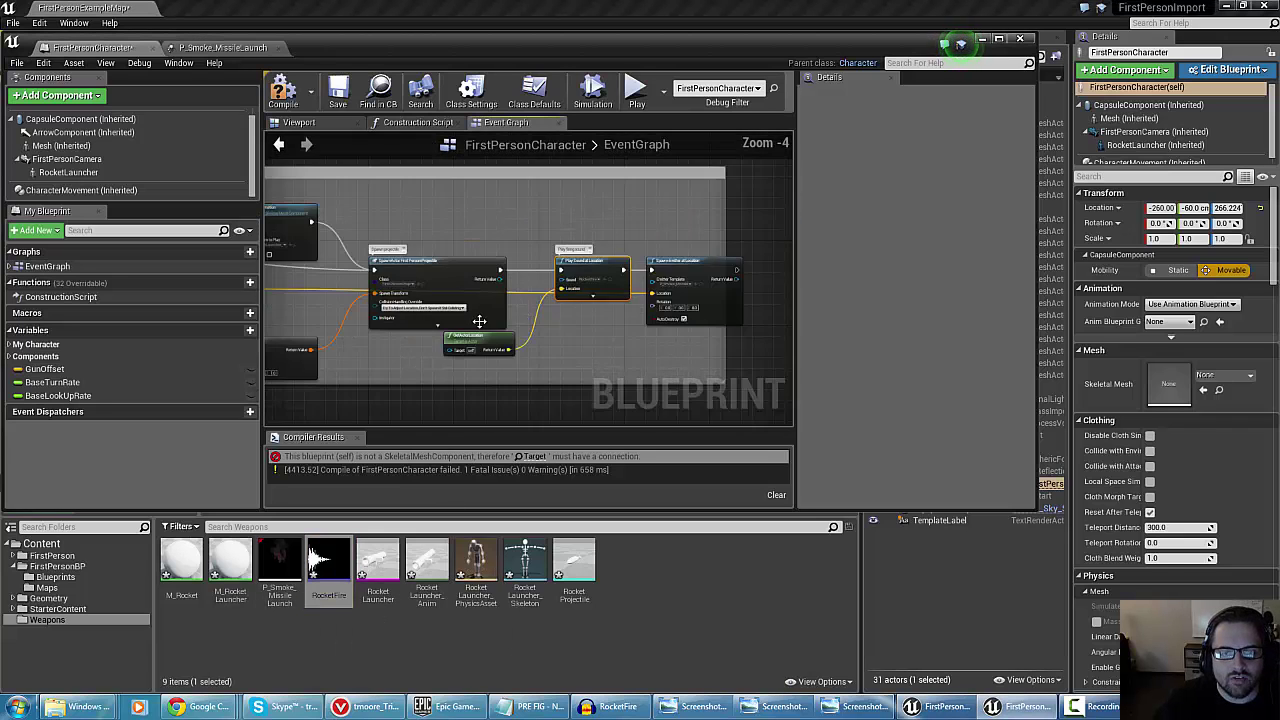
scroll(461, 292, up, 1)
right_drag(352, 237, 606, 337)
scroll(597, 269, up, 2)
scroll(428, 310, up, 1)
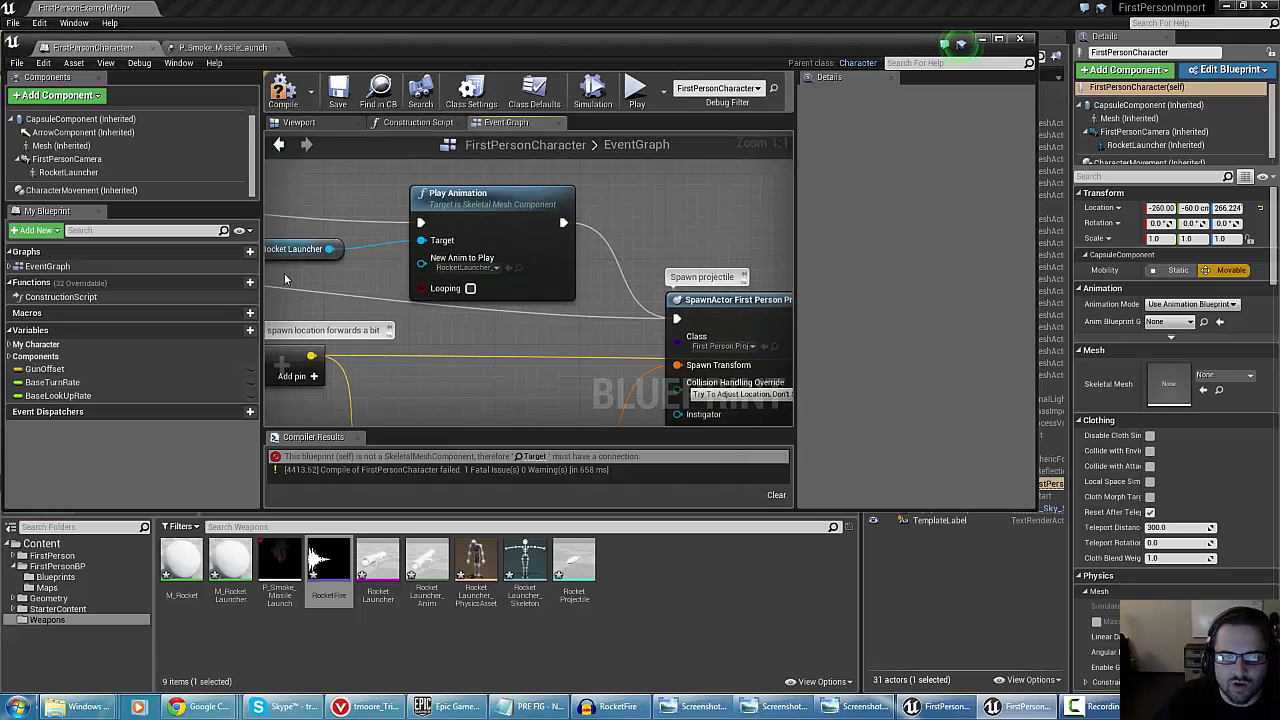
right_drag(284, 274, 421, 270)
scroll(421, 265, down, 8)
scroll(386, 268, up, 4)
right_drag(644, 264, 474, 268)
scroll(530, 304, up, 4)
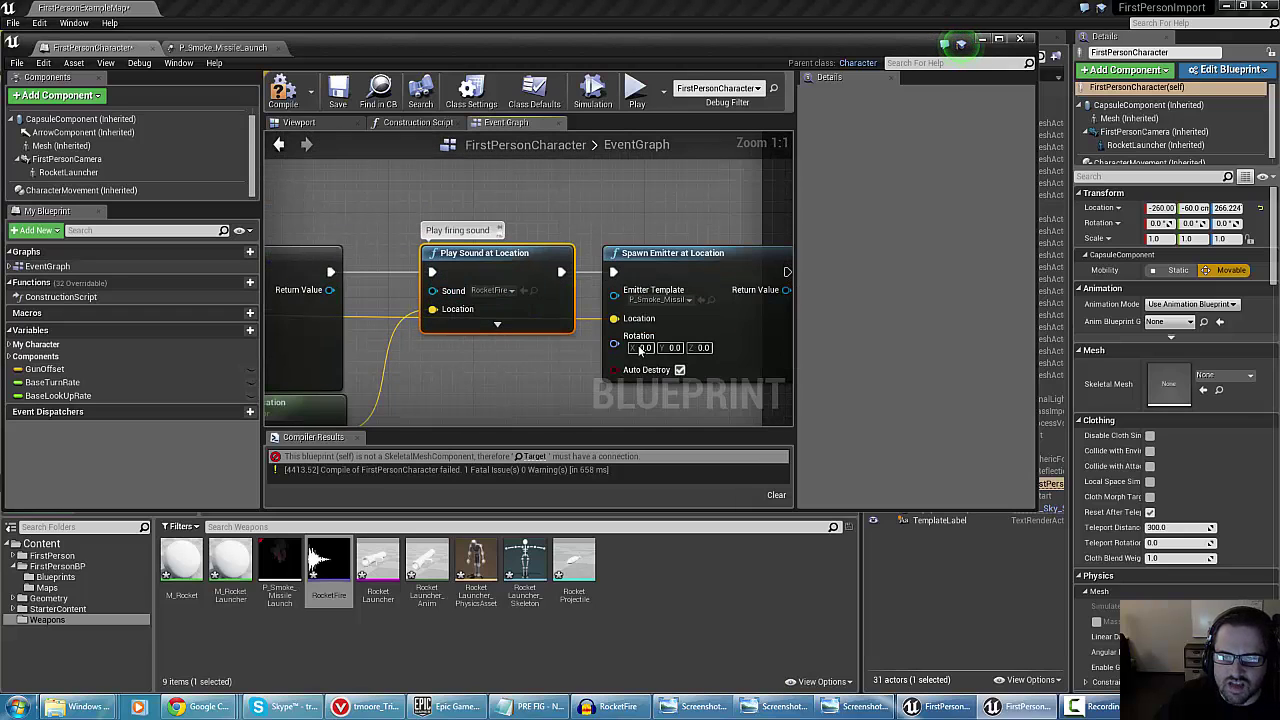
right_drag(640, 350, 436, 343)
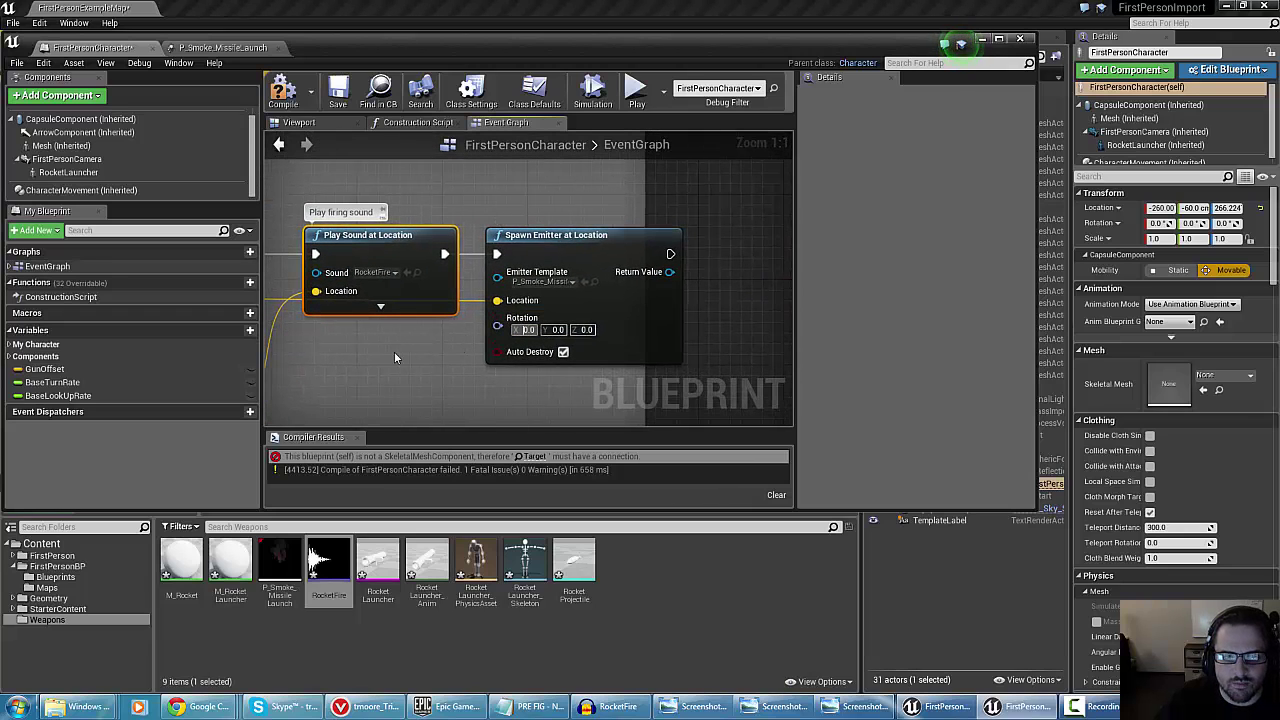
scroll(300, 301, down, 6)
scroll(428, 307, up, 5)
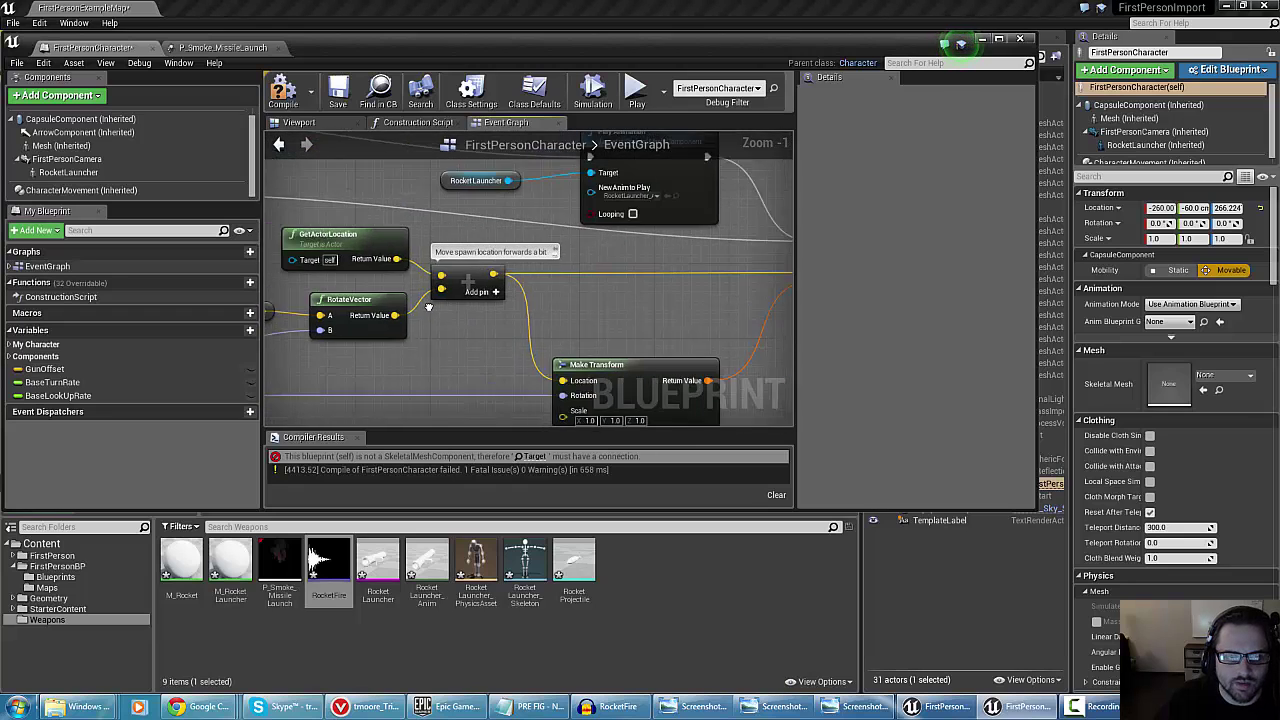
right_drag(429, 307, 605, 312)
scroll(402, 336, up, 1)
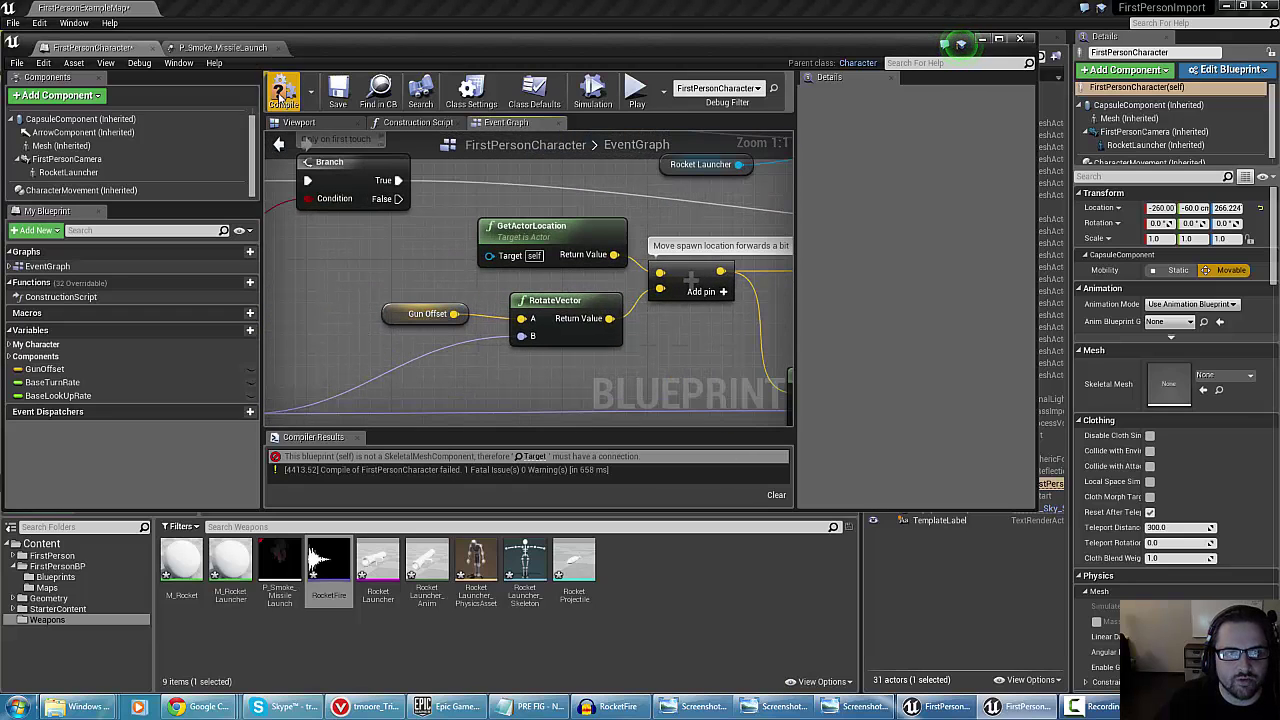
Compile the FirstPersonCharacter blueprint and start a play session of the level
click(283, 97)
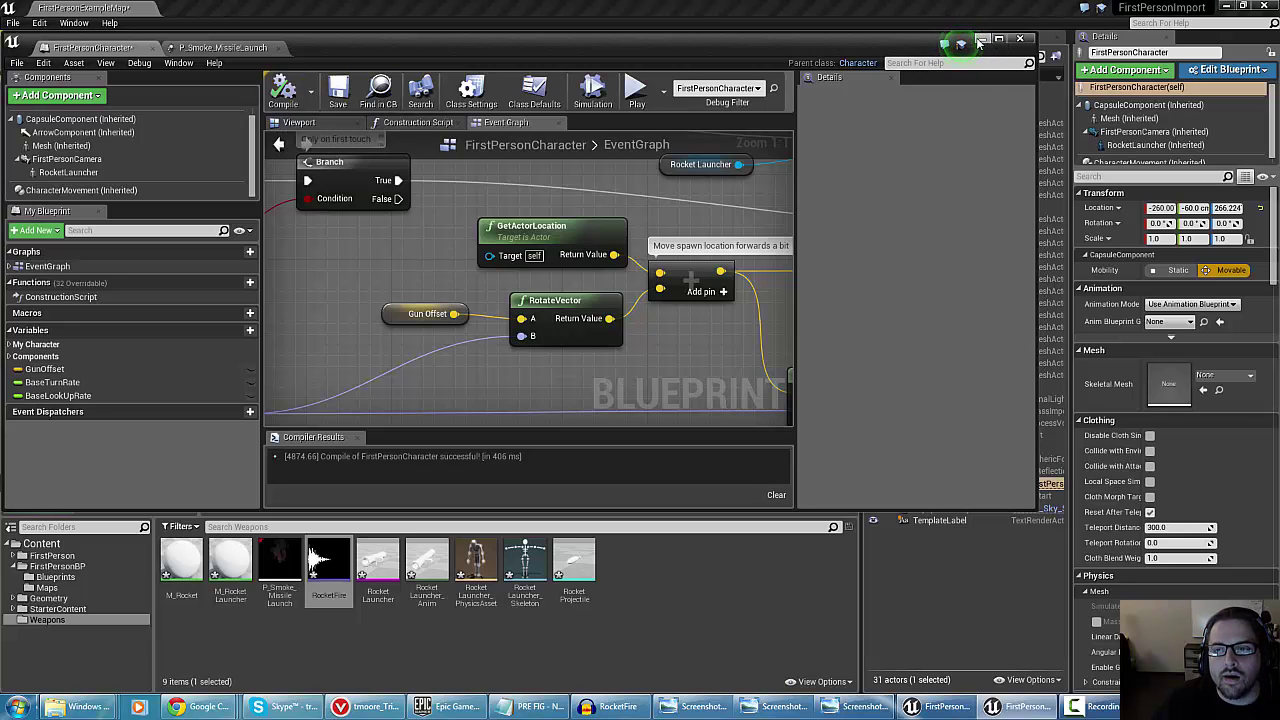
click(982, 41)
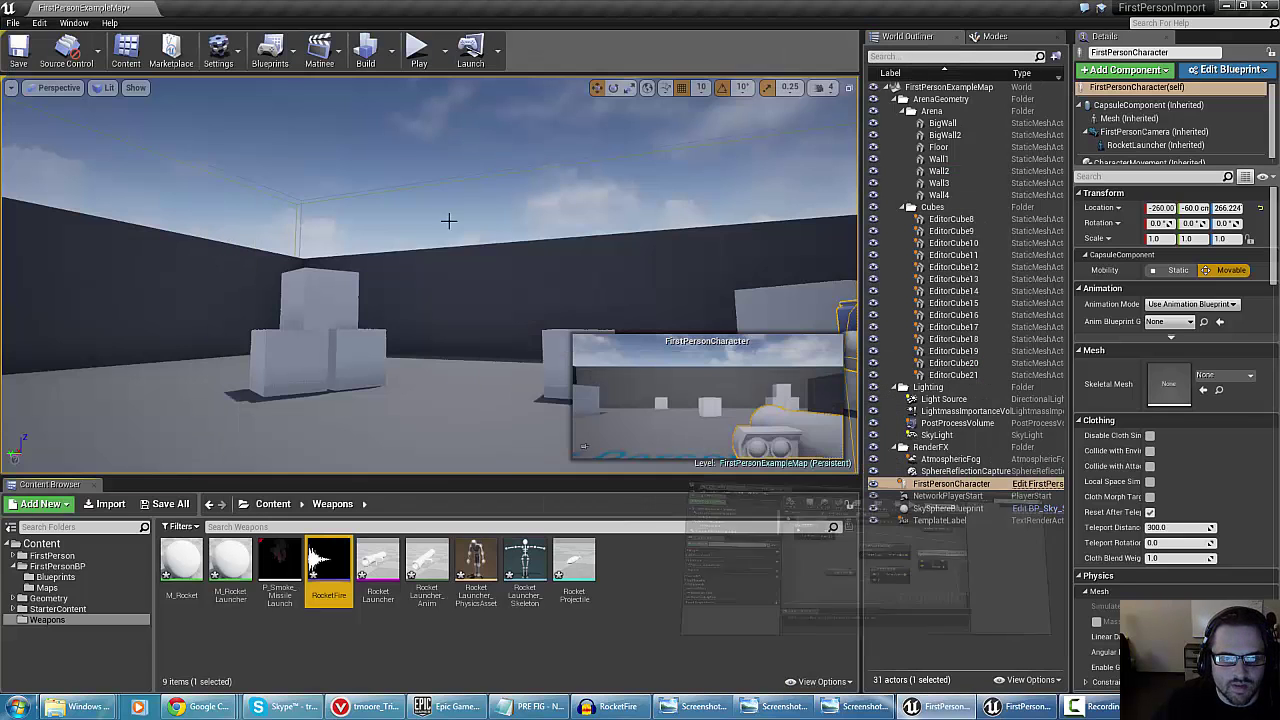
click(420, 52)
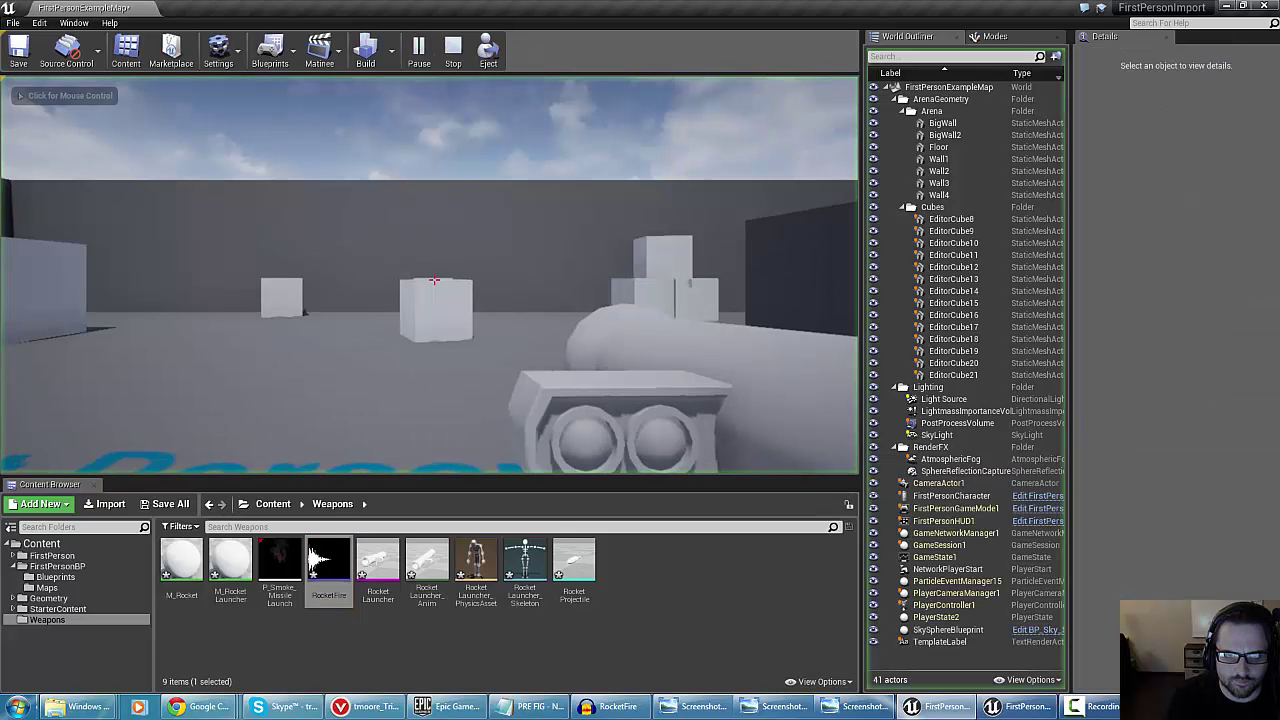
Fire the rocket launcher repeatedly around the arena to check its animation, launch smoke and sound, and end the play session
click(434, 280)
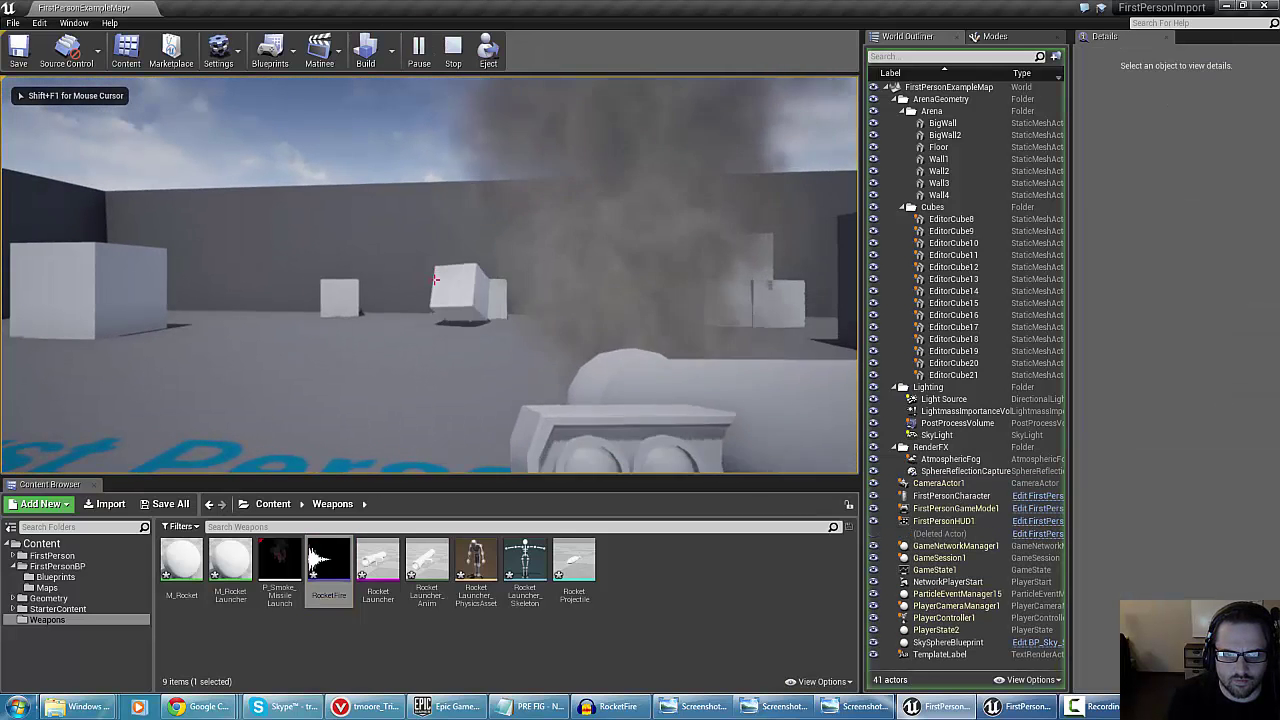
click(434, 280)
click(434, 280)
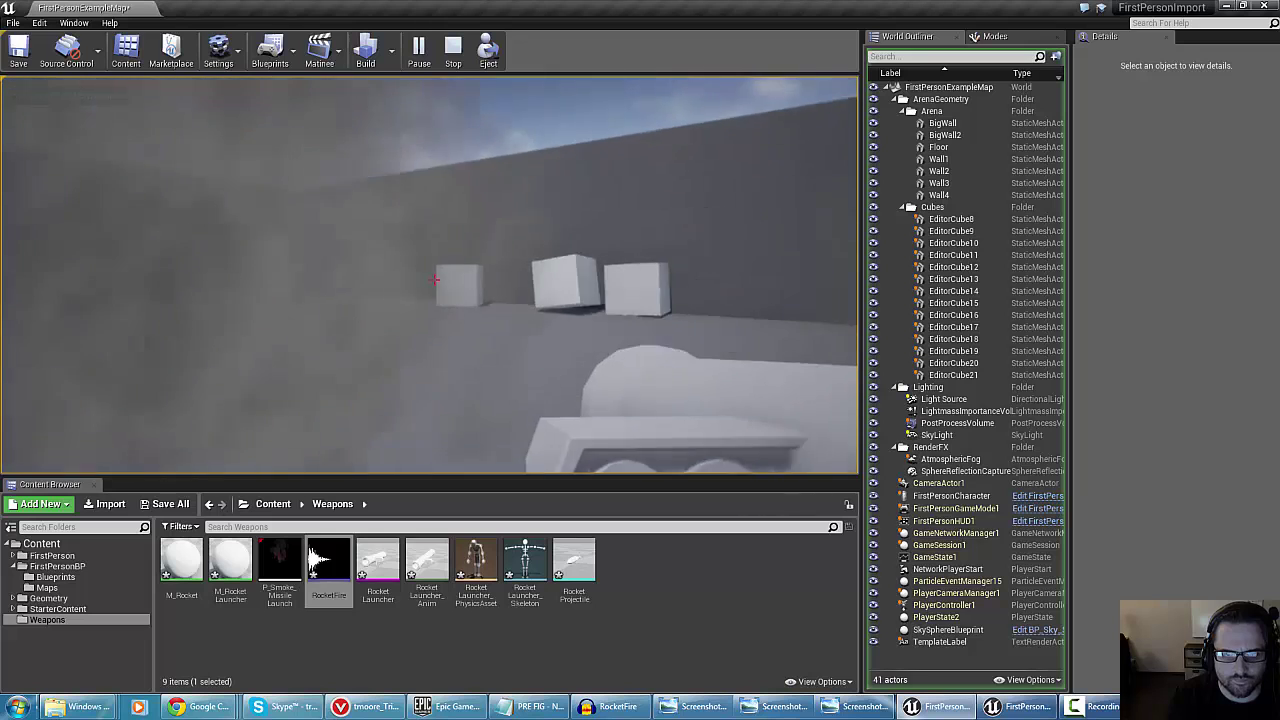
click(434, 279)
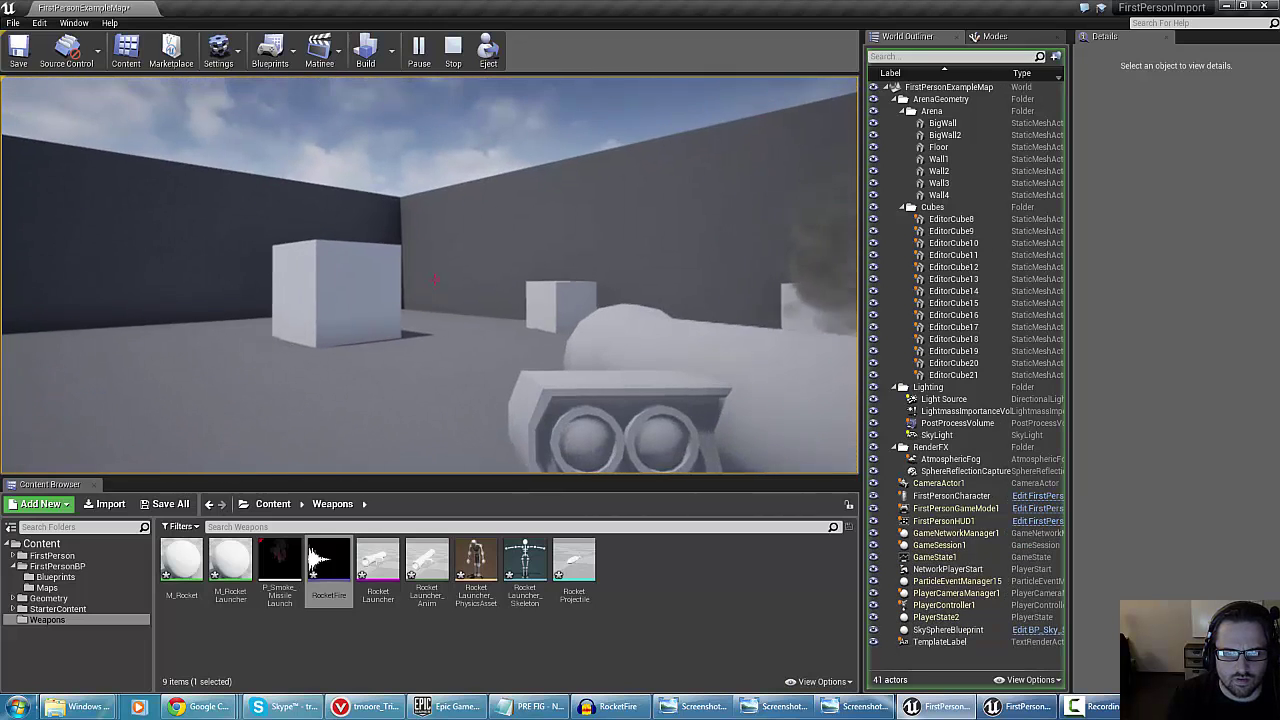
click(434, 279)
click(434, 279)
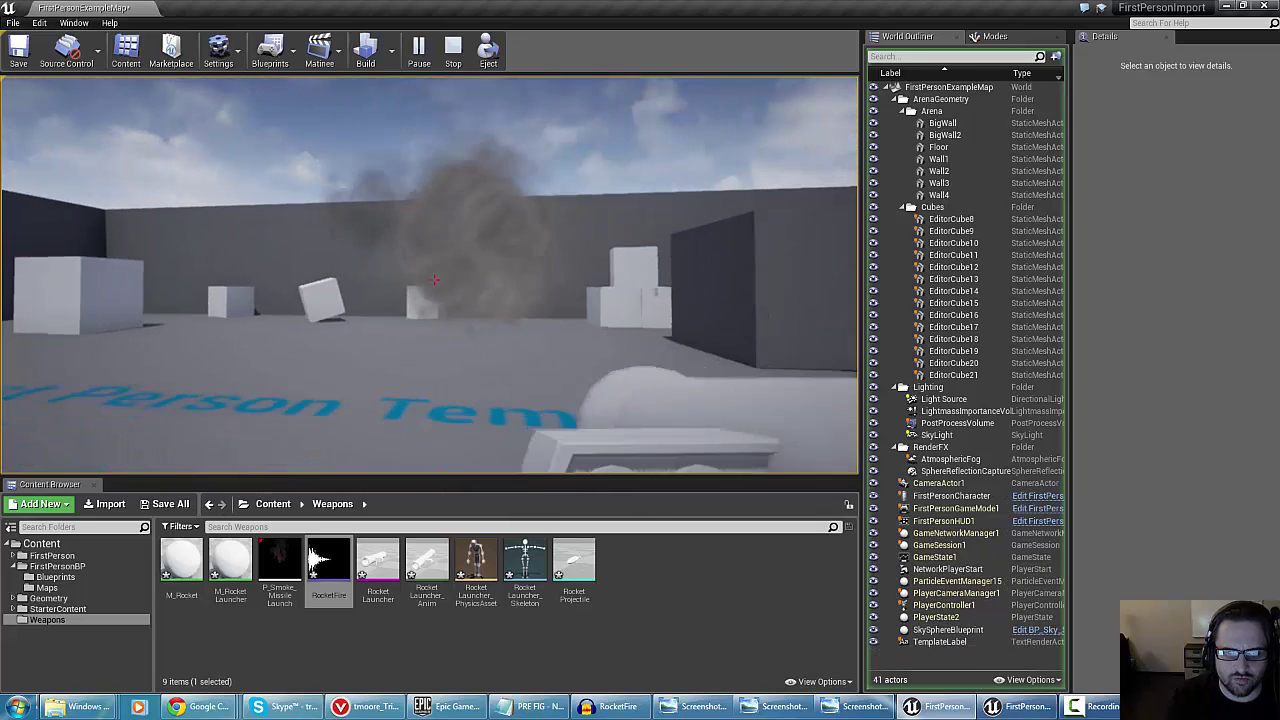
click(434, 279)
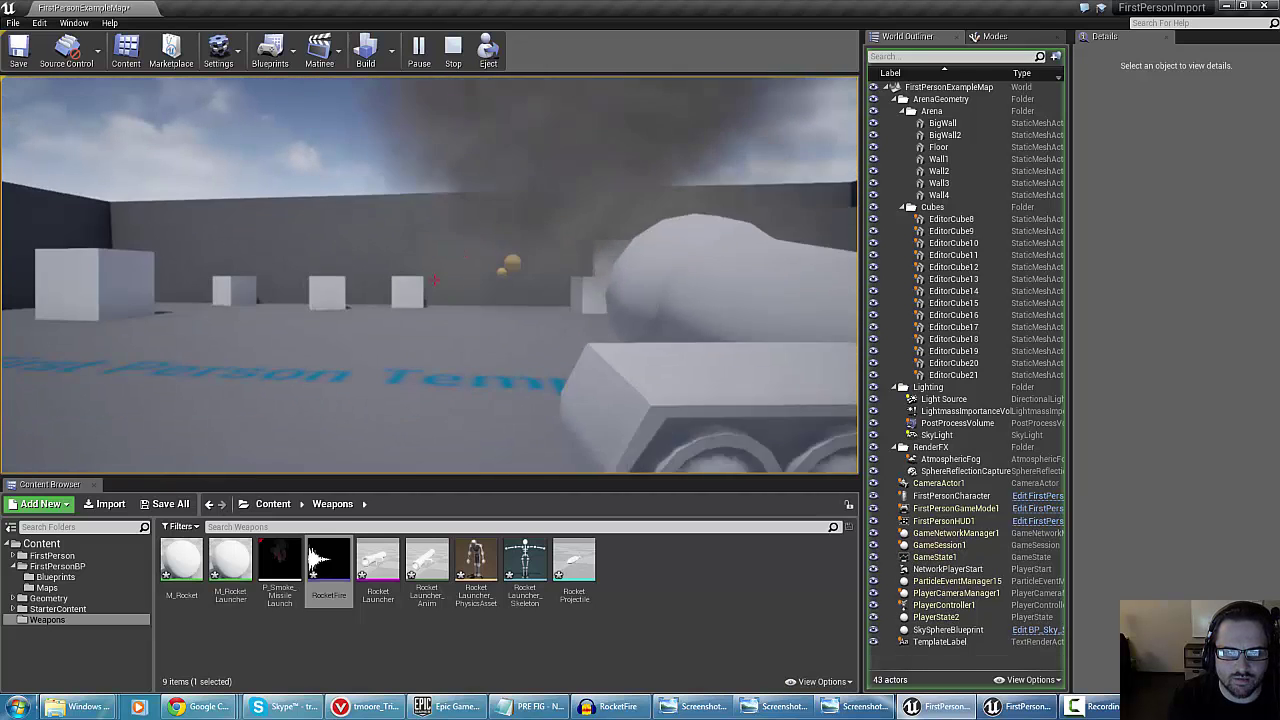
click(434, 279)
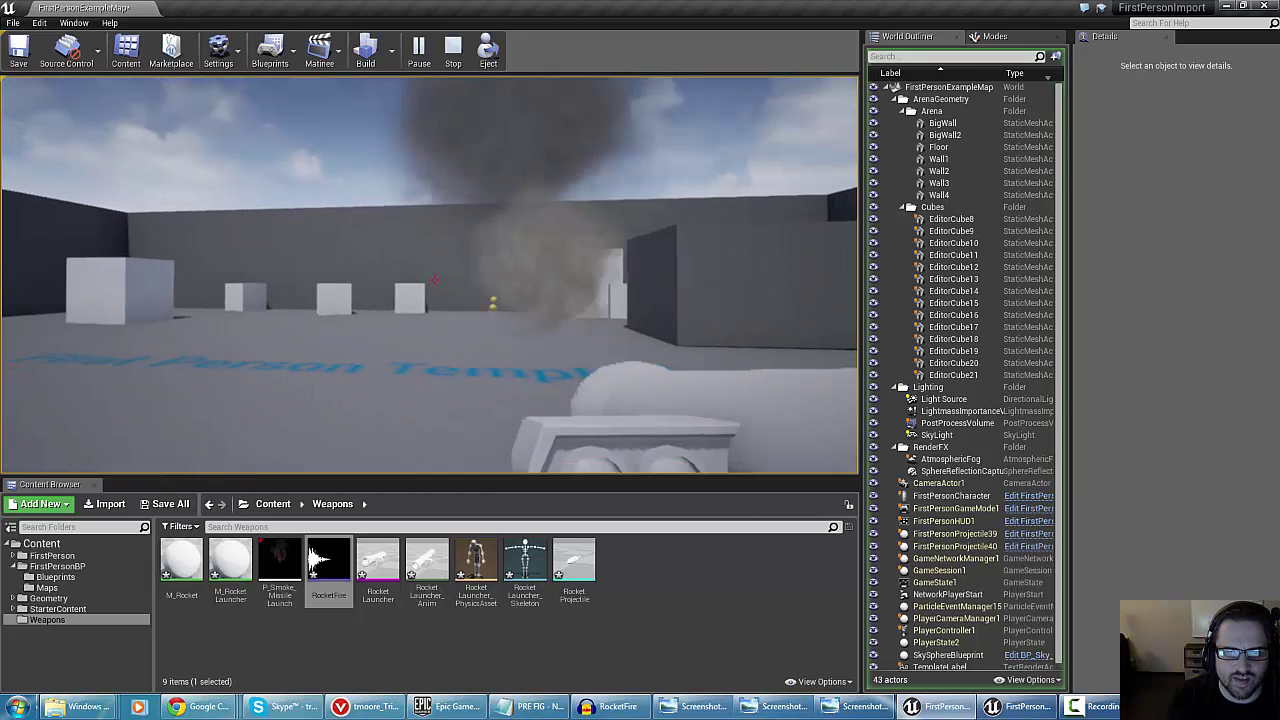
click(434, 279)
click(434, 279)
click(434, 279)
click(434, 279)
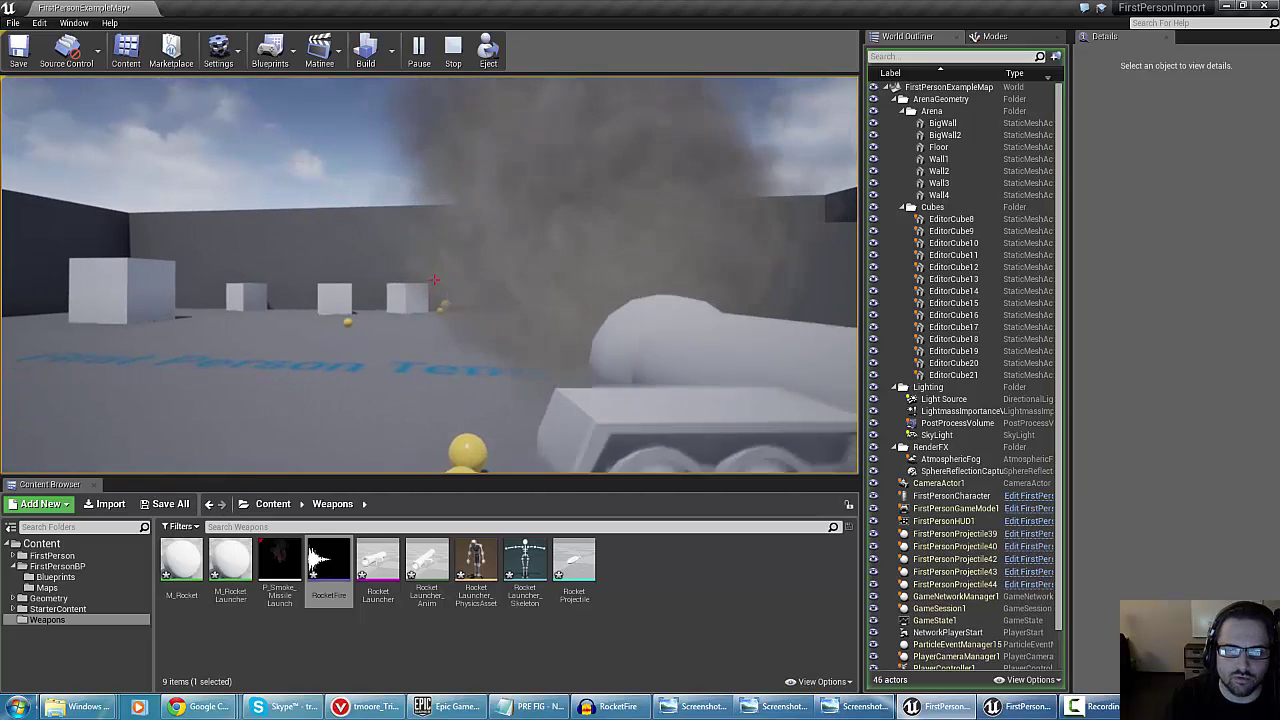
key(super)
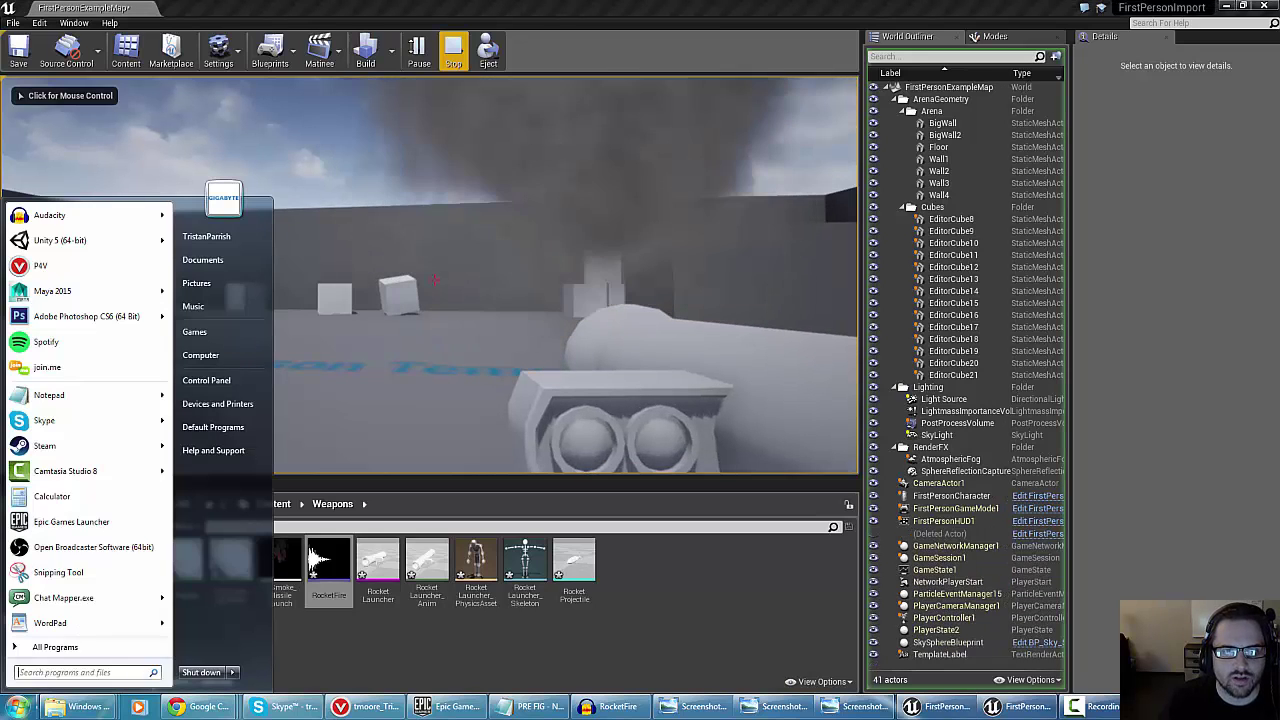
click(462, 62)
click(460, 60)
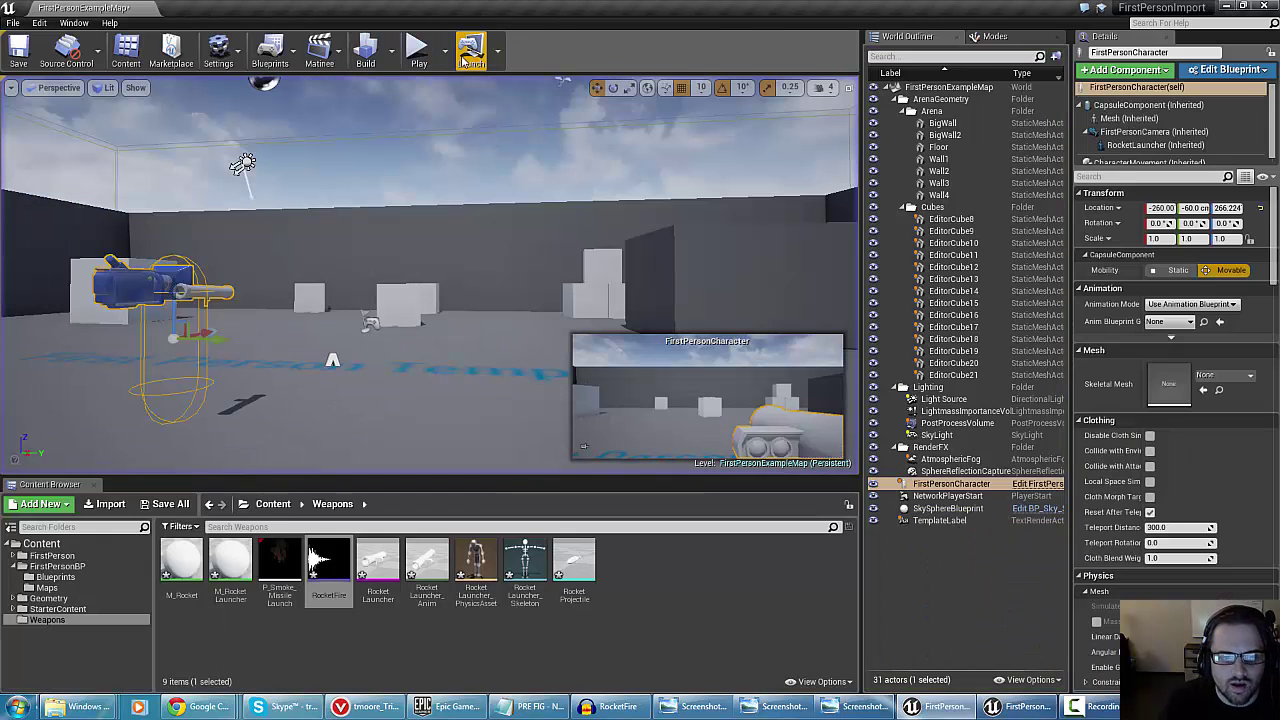
Open P_Smoke_MissileLaunch and expand the Smoke emitter's Lifetime distribution to edit its Min value
double_click(265, 570)
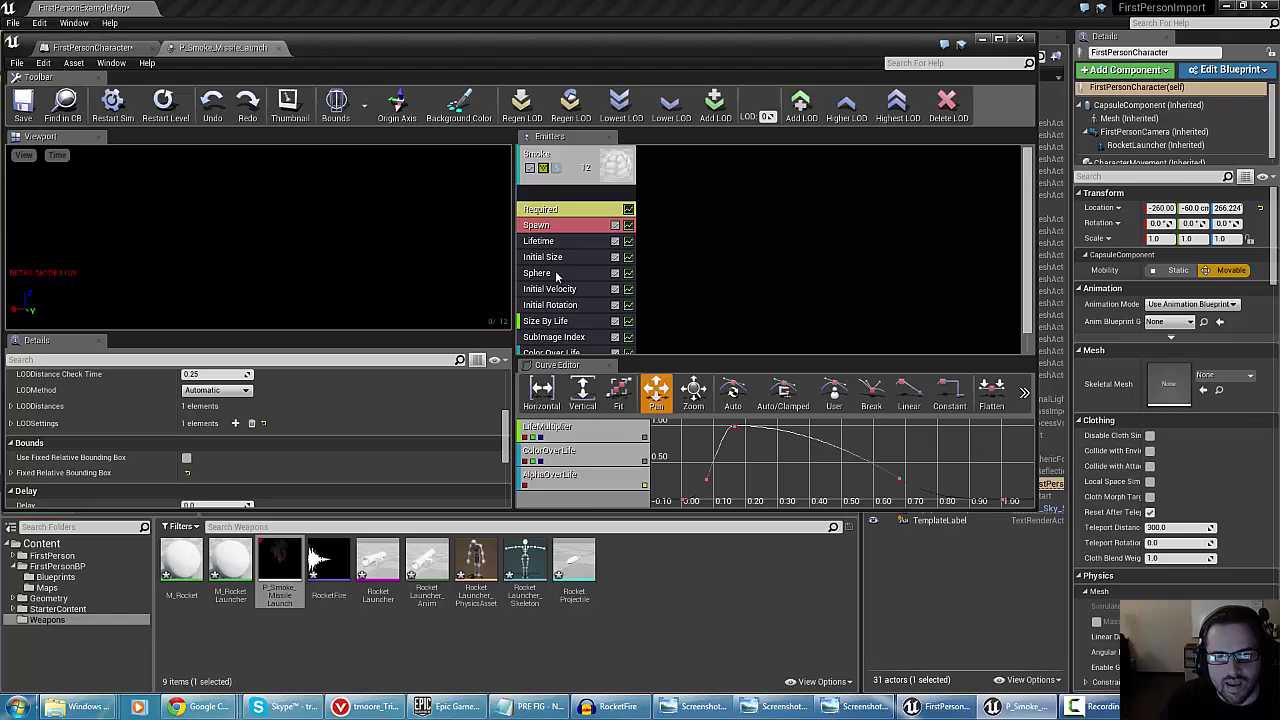
click(541, 242)
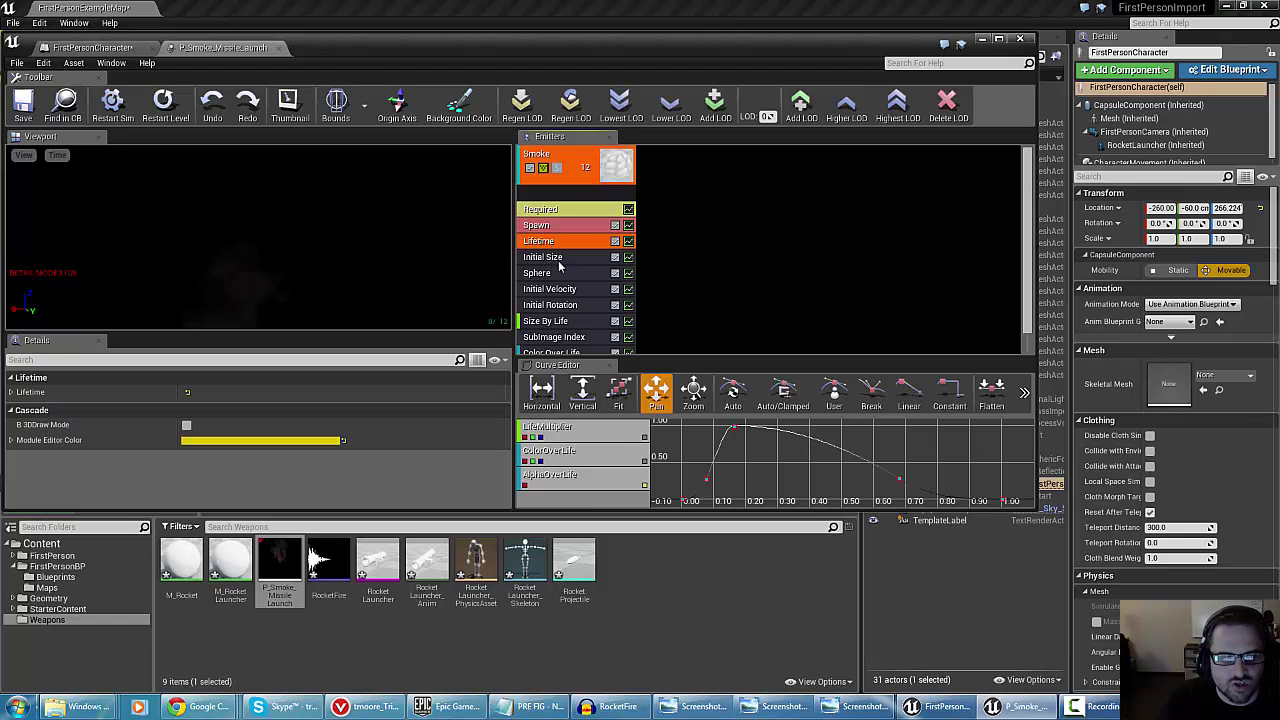
click(10, 392)
click(17, 408)
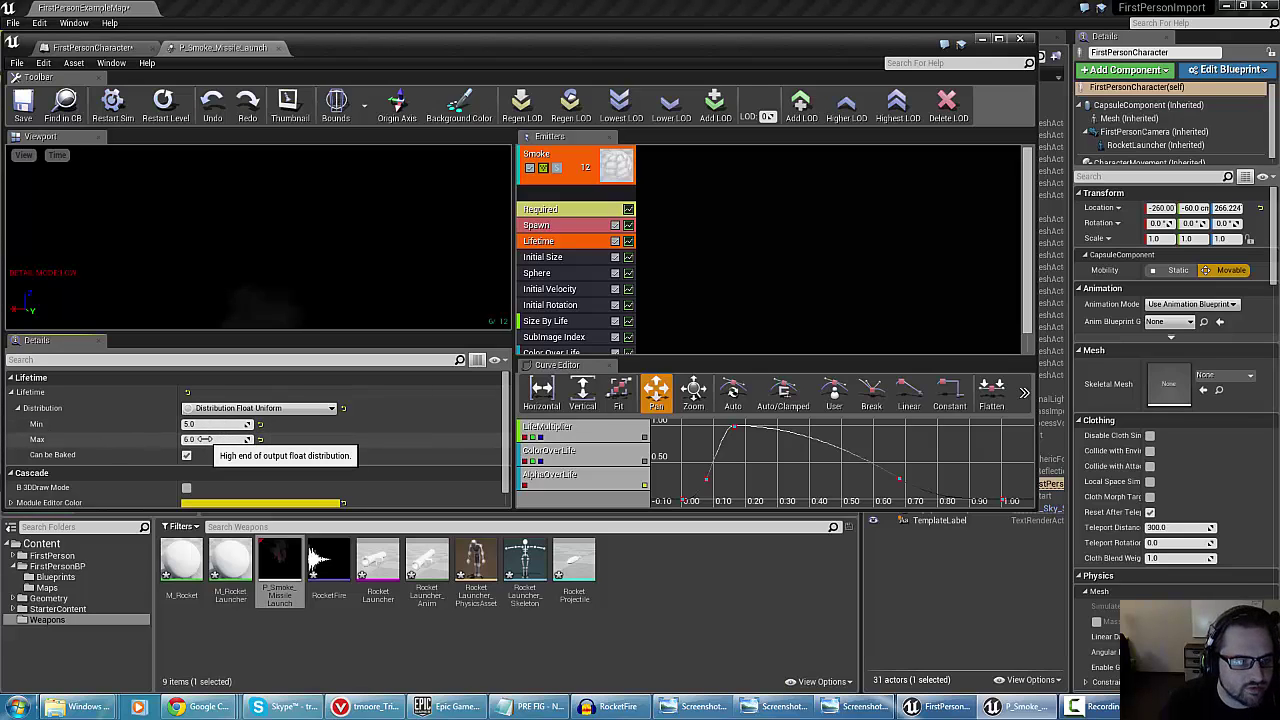
click(203, 424)
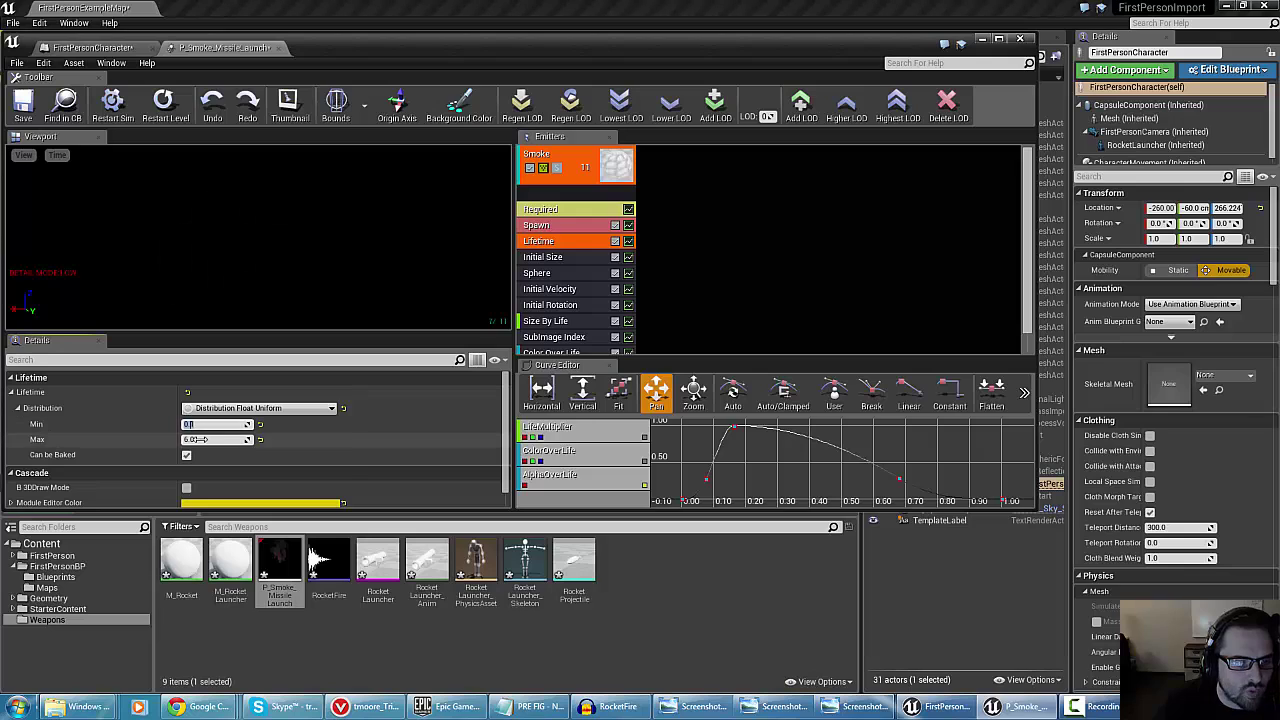
Set the smoke emitter's maximum lifetime to 0.5 and save the particle system
text(0.25)
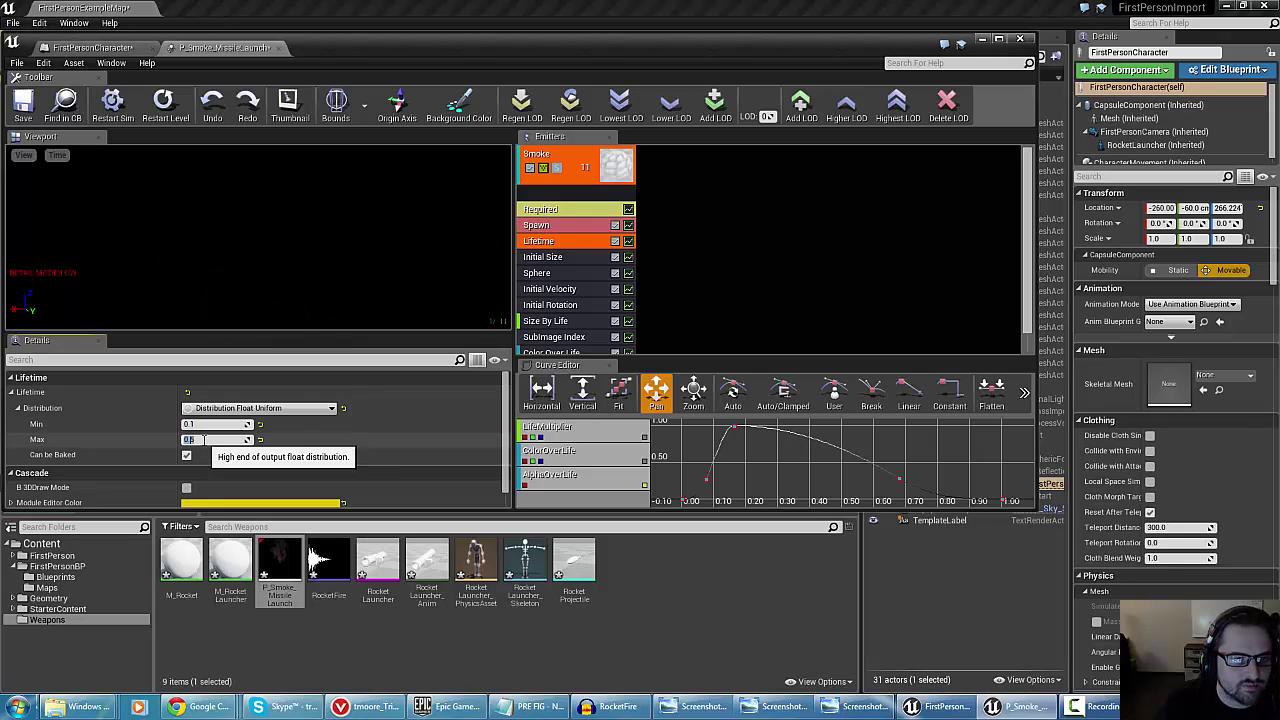
click(23, 104)
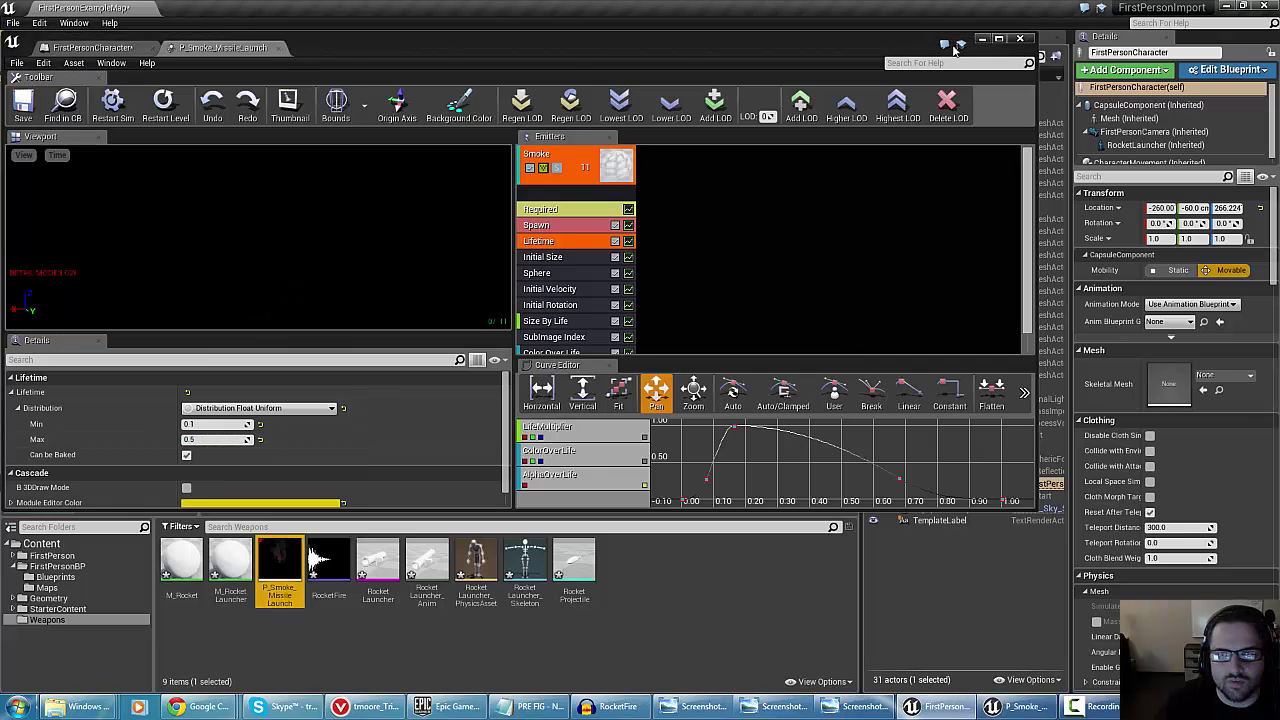
click(983, 39)
Playtest the level, firing the rocket launcher repeatedly to check how long the launch smoke lingers, and stop the session
click(420, 46)
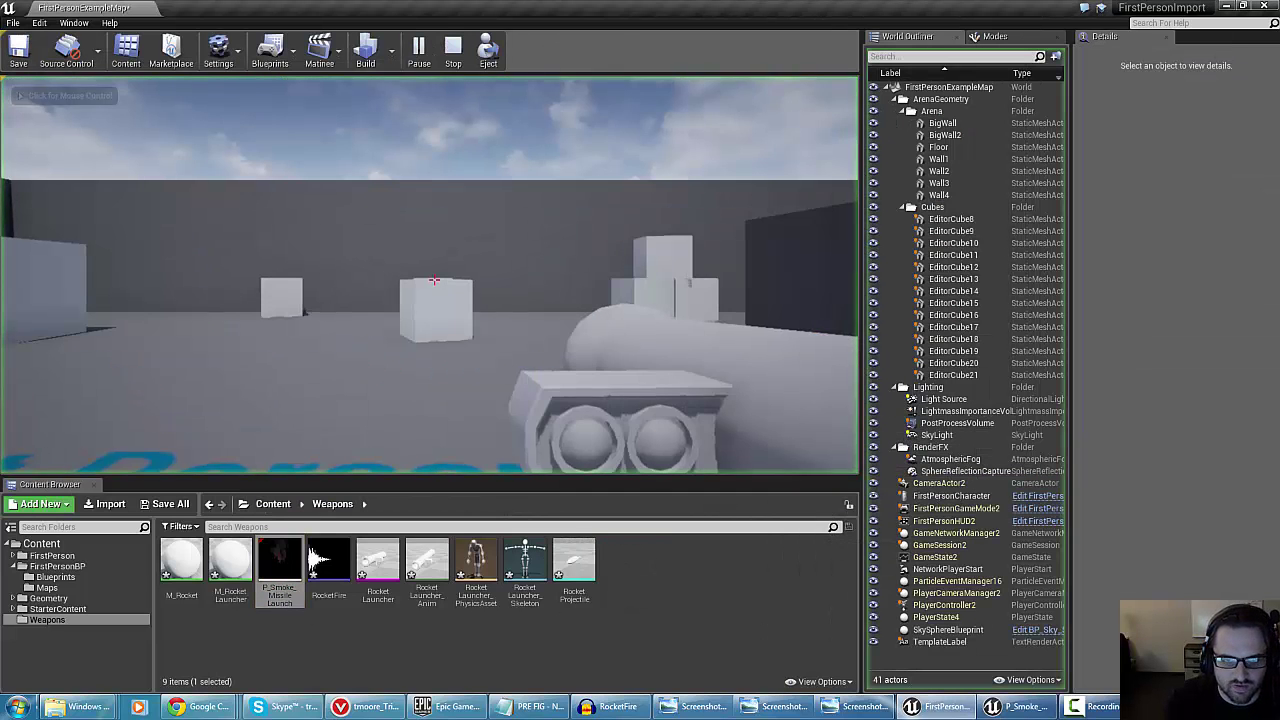
click(434, 279)
click(434, 280)
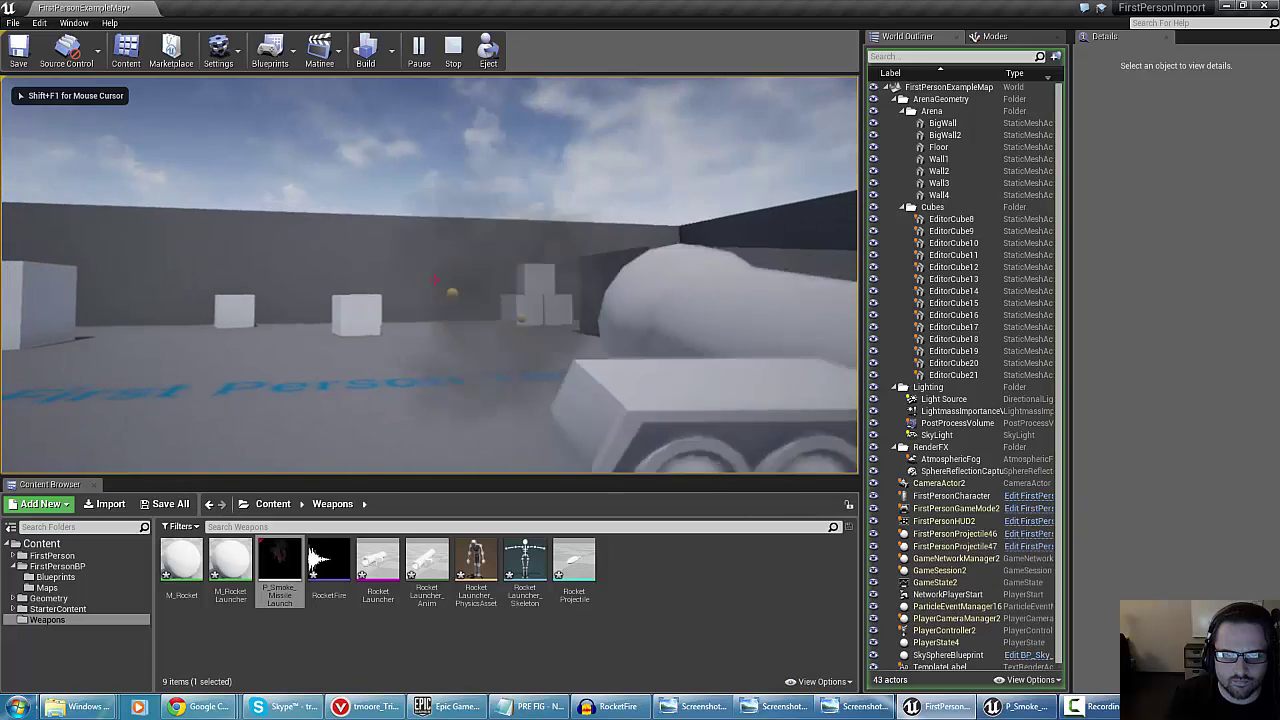
click(434, 280)
click(434, 280)
click(434, 280)
click(434, 280)
click(434, 280)
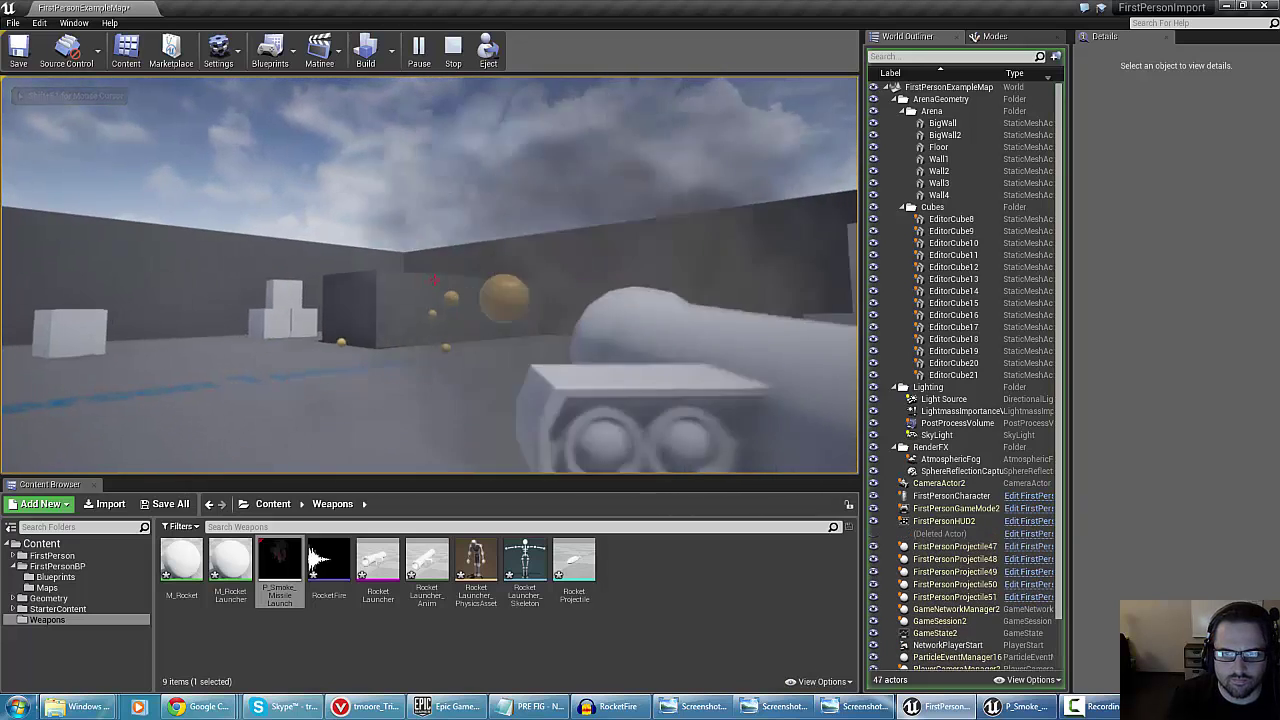
click(434, 280)
click(434, 280)
click(434, 280)
click(434, 280)
key(super)
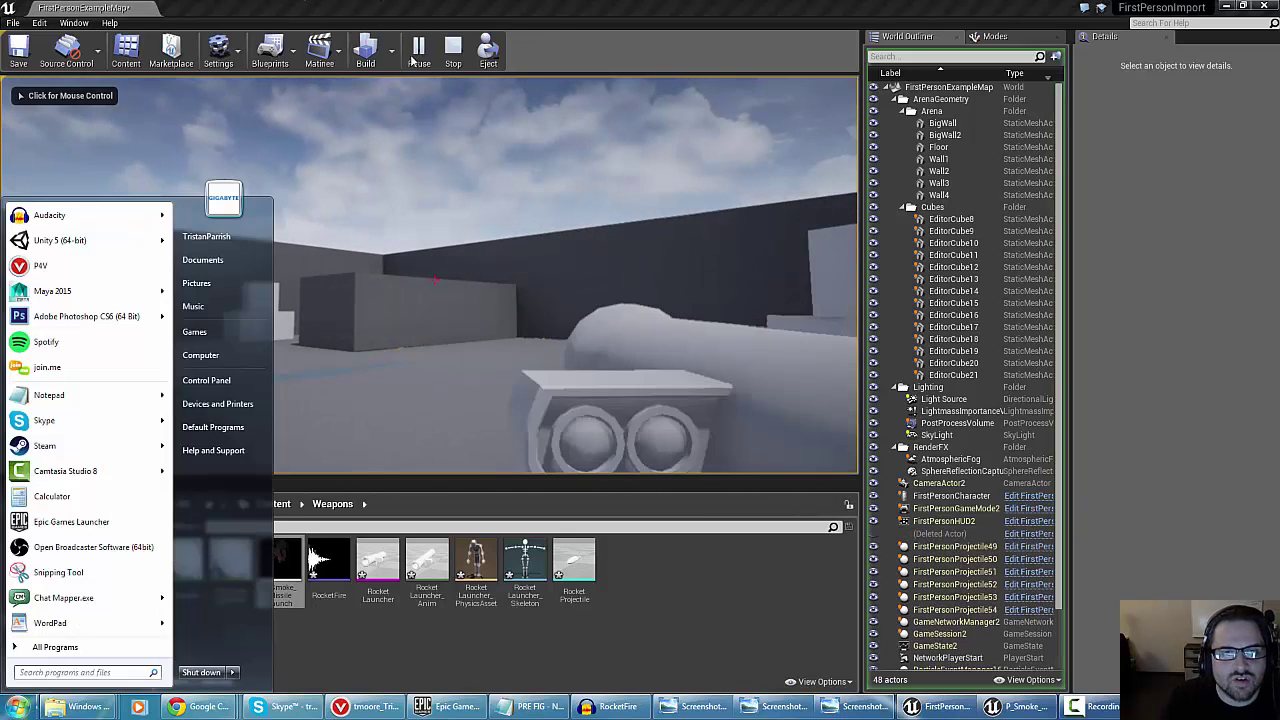
click(453, 50)
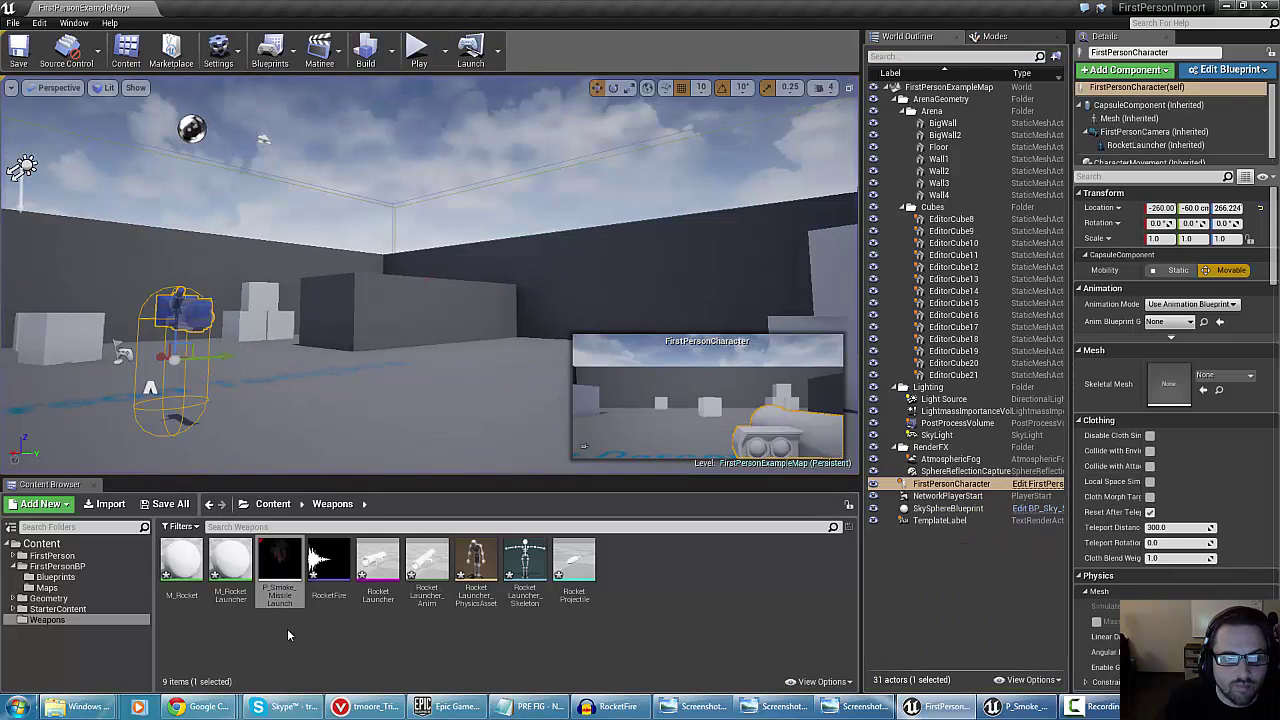
Reopen the P_Smoke_MissileLaunch particle system and set the smoke lifetime to minimum 0.5 and maximum 0.75
double_click(280, 560)
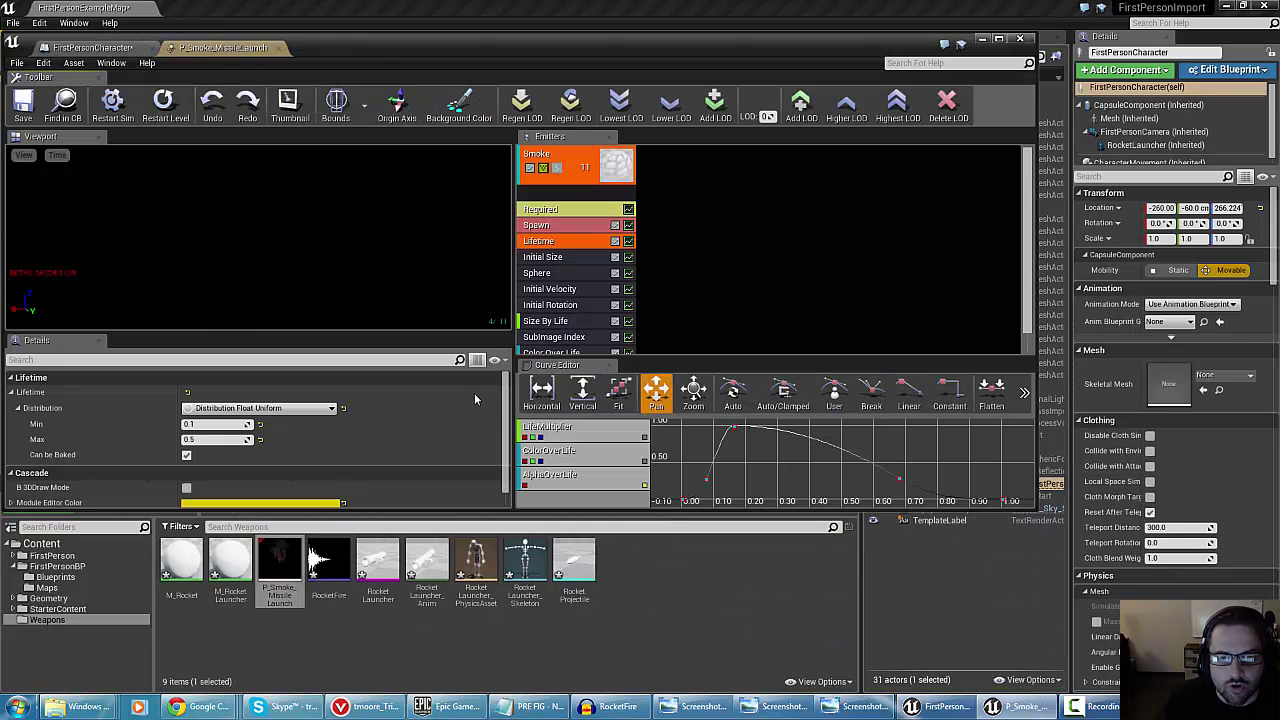
click(193, 424)
text(0.5)
key(Return)
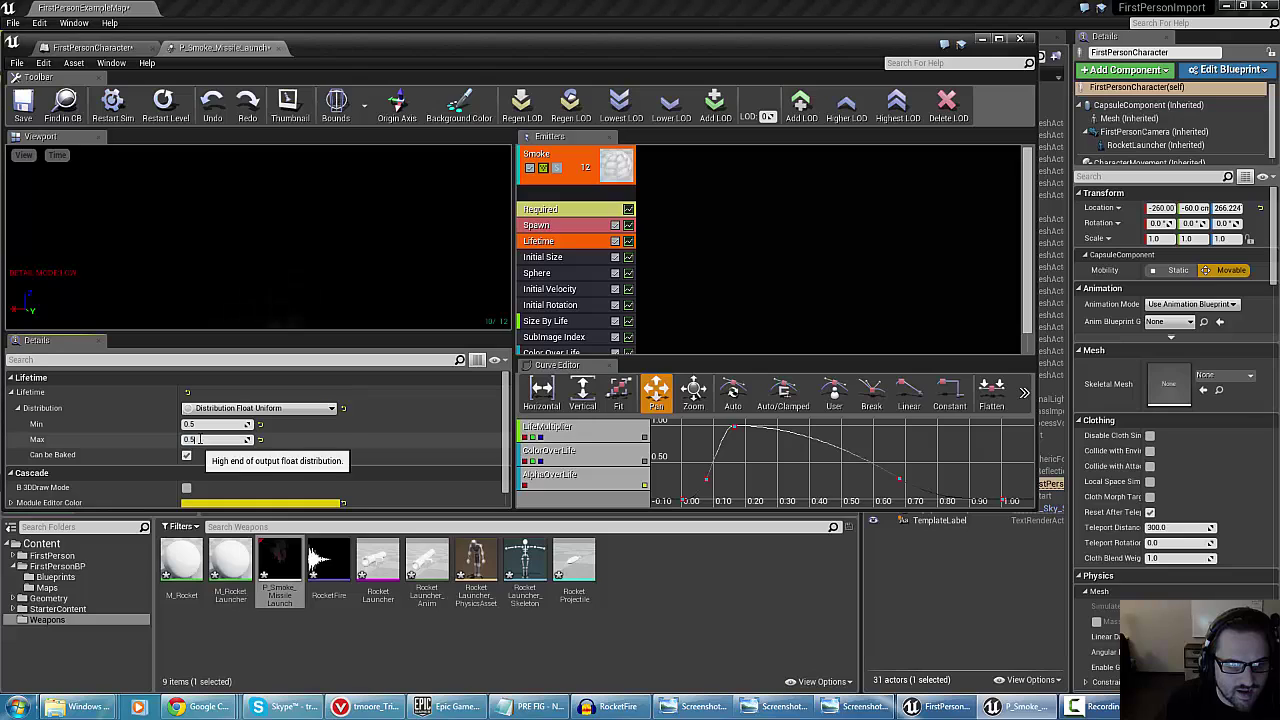
click(200, 439)
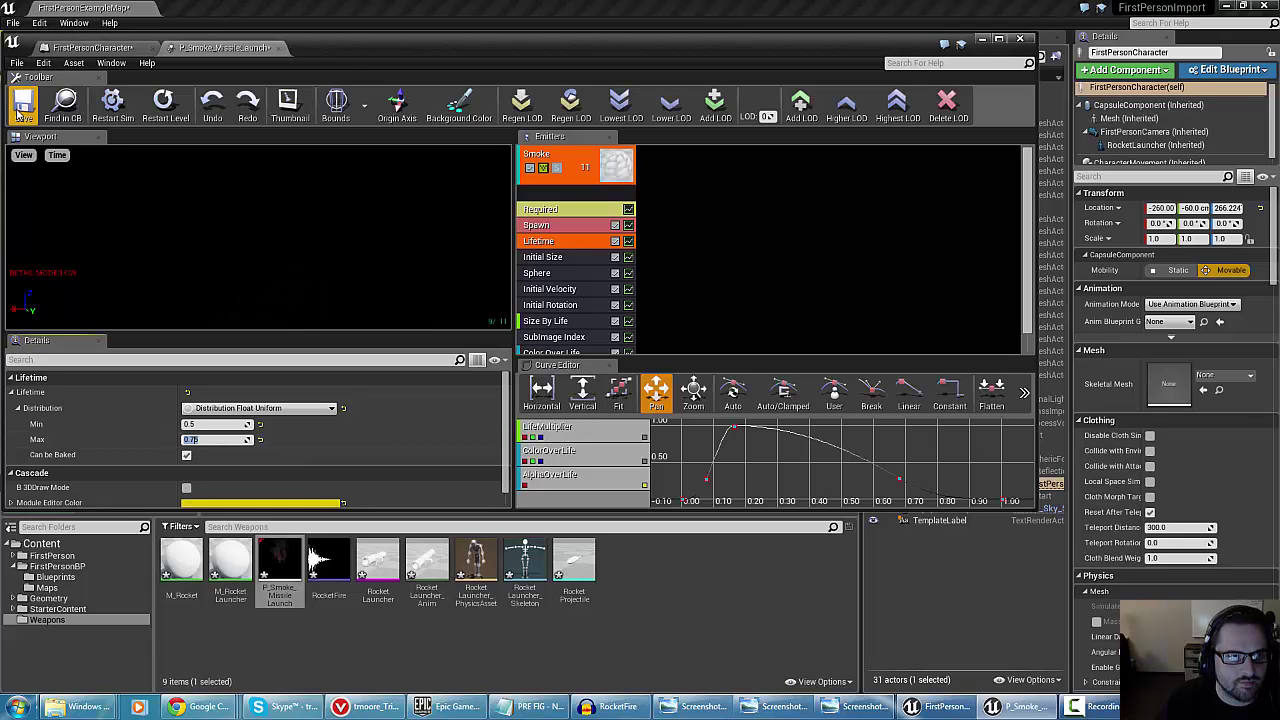
Set the smoke emitter's minimum lifetime to 0.375 and save the particle system
click(200, 424)
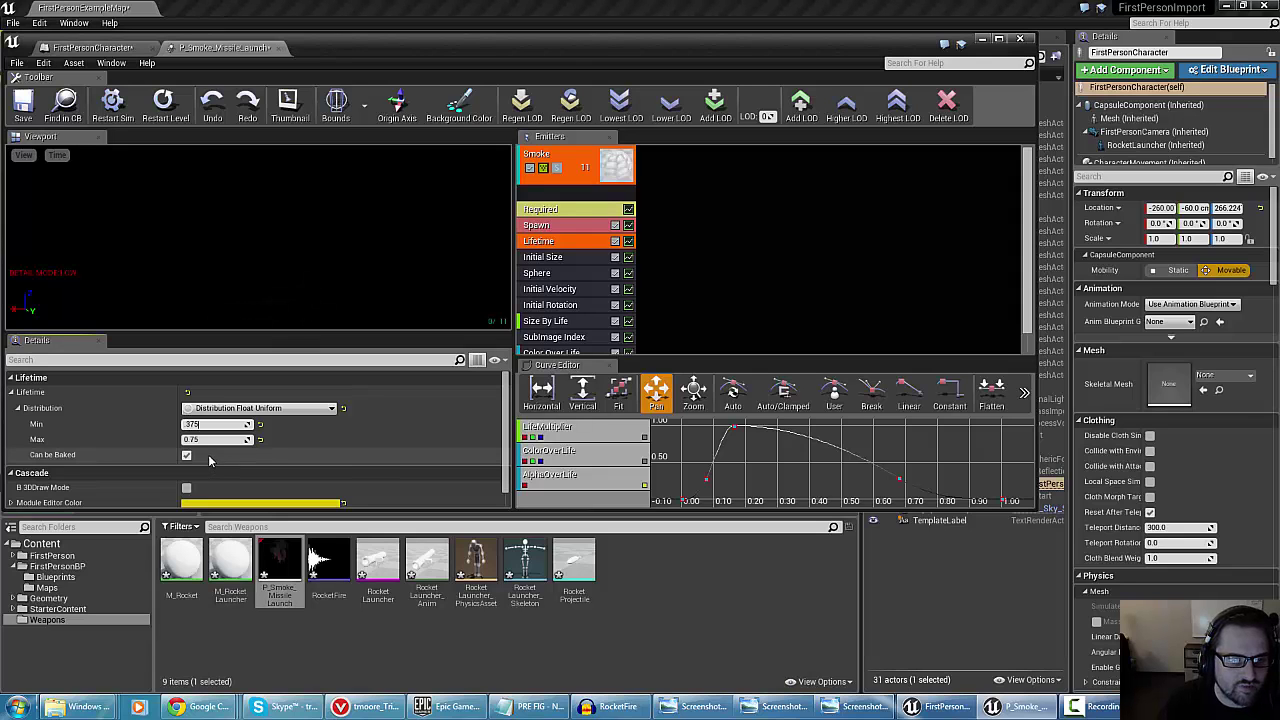
key(Return)
click(24, 113)
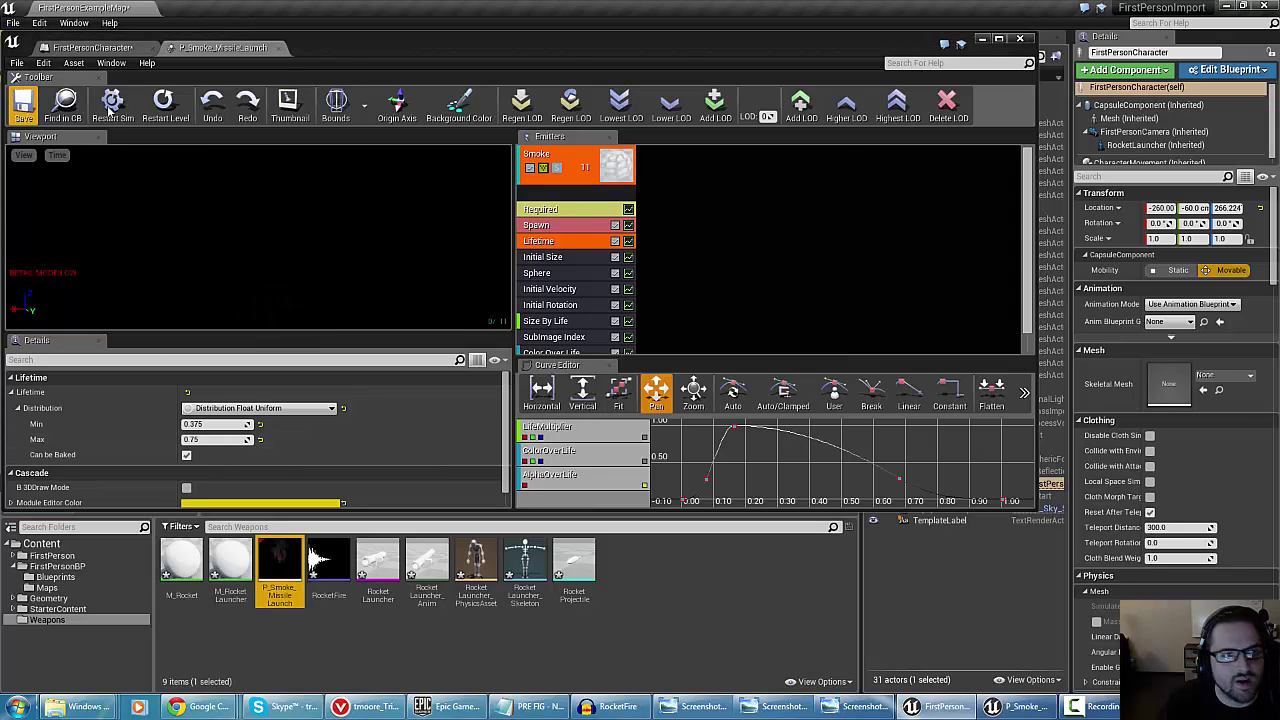
click(983, 40)
Play the level again, firing rockets while moving back and forth to examine the adjusted launch smoke, and stop playing
click(412, 48)
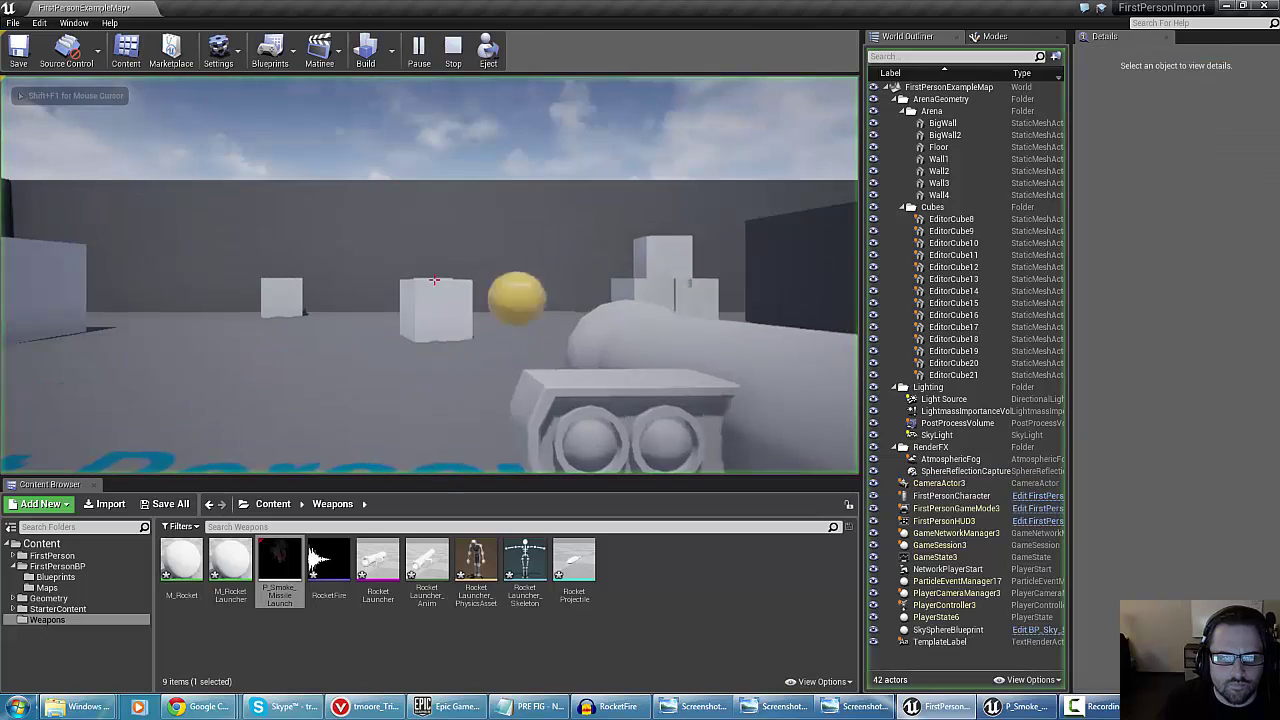
key(s)
click(435, 280)
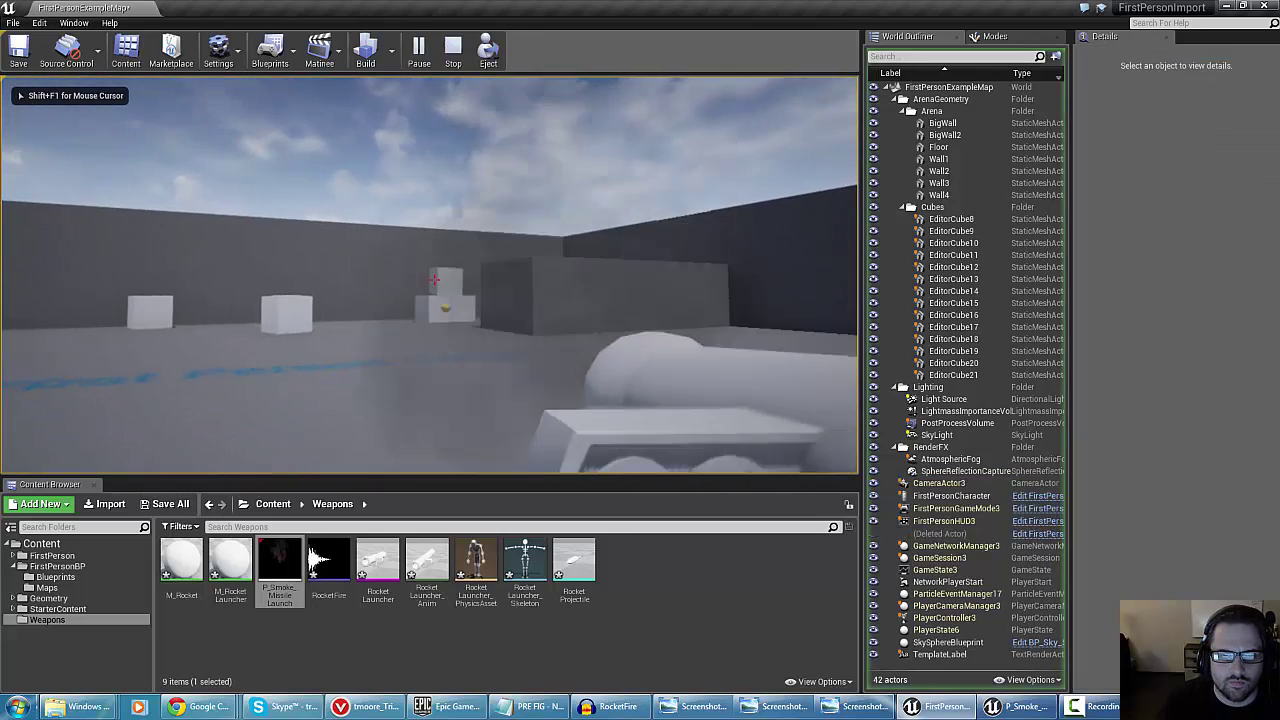
click(434, 280)
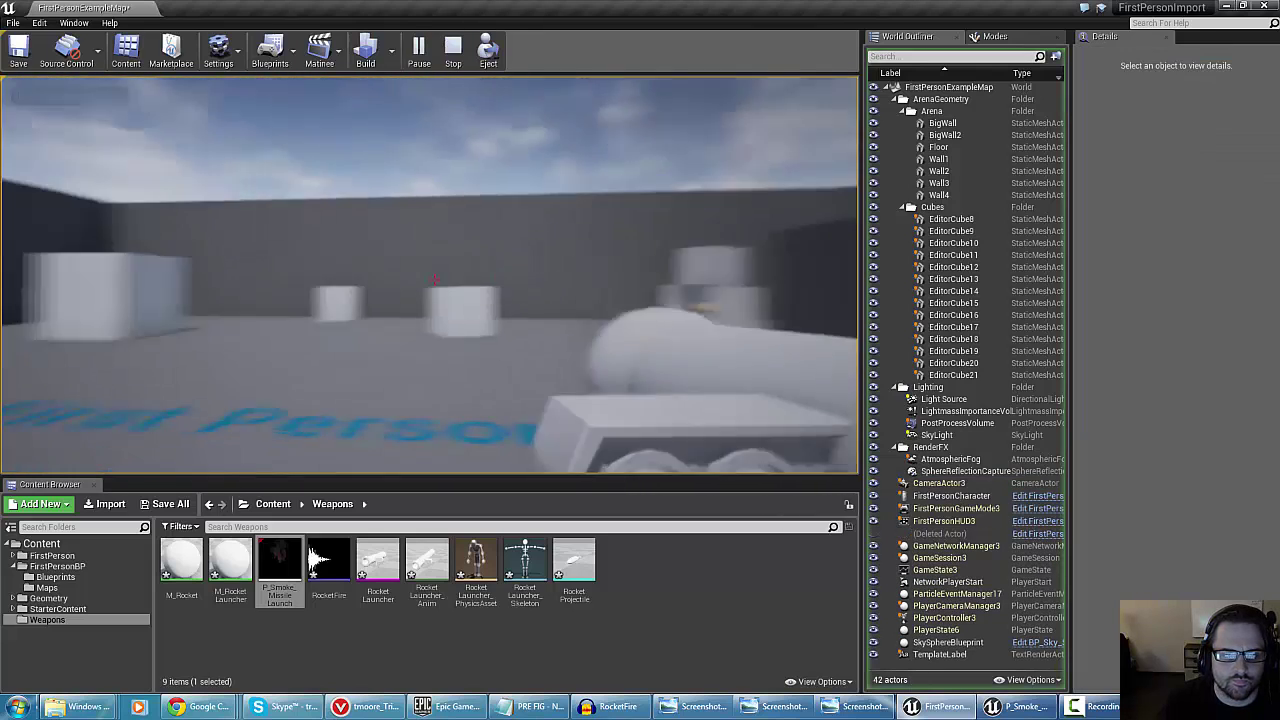
click(434, 280)
click(434, 280)
click(434, 280)
click(434, 280)
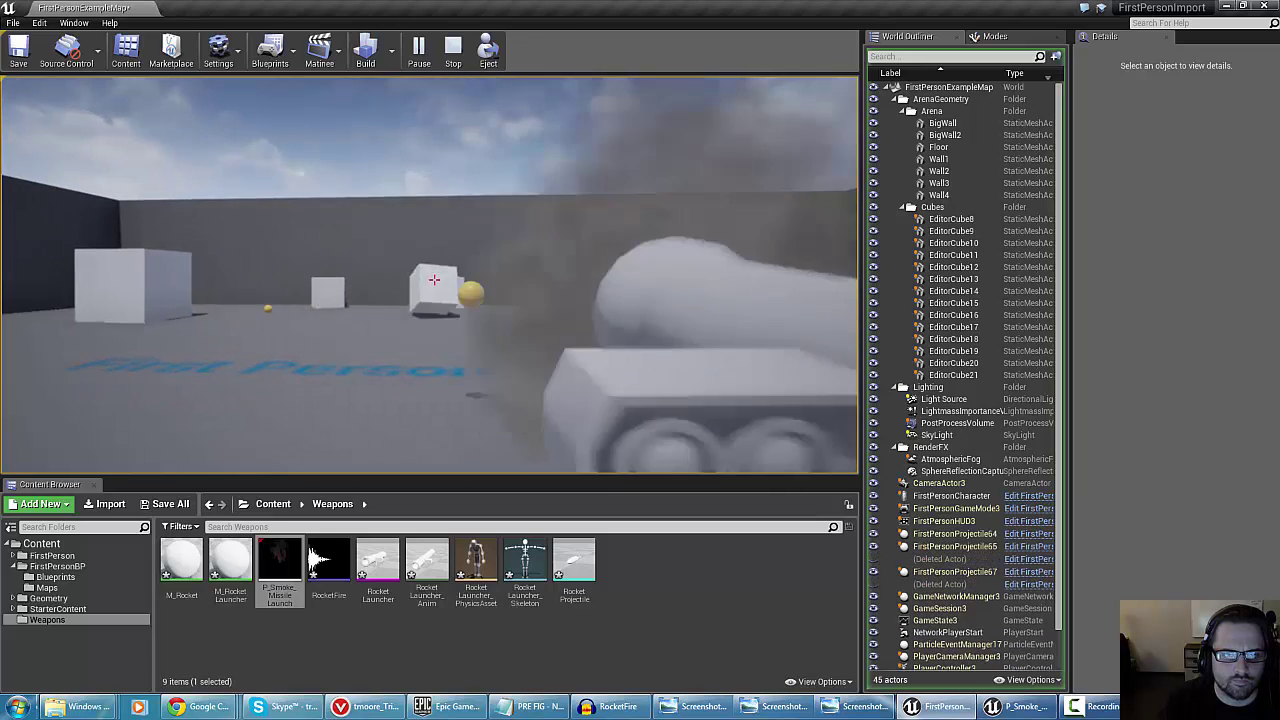
key(w)
click(434, 280)
click(434, 280)
key(s)
click(434, 280)
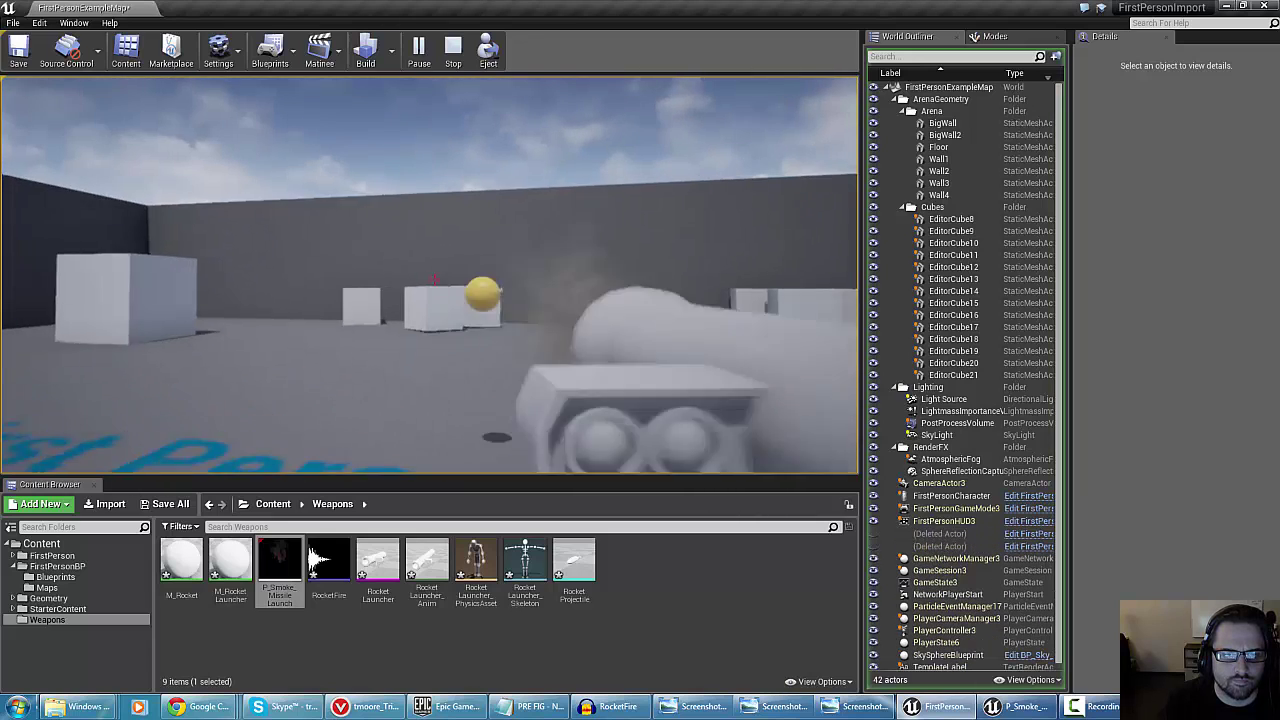
key(super)
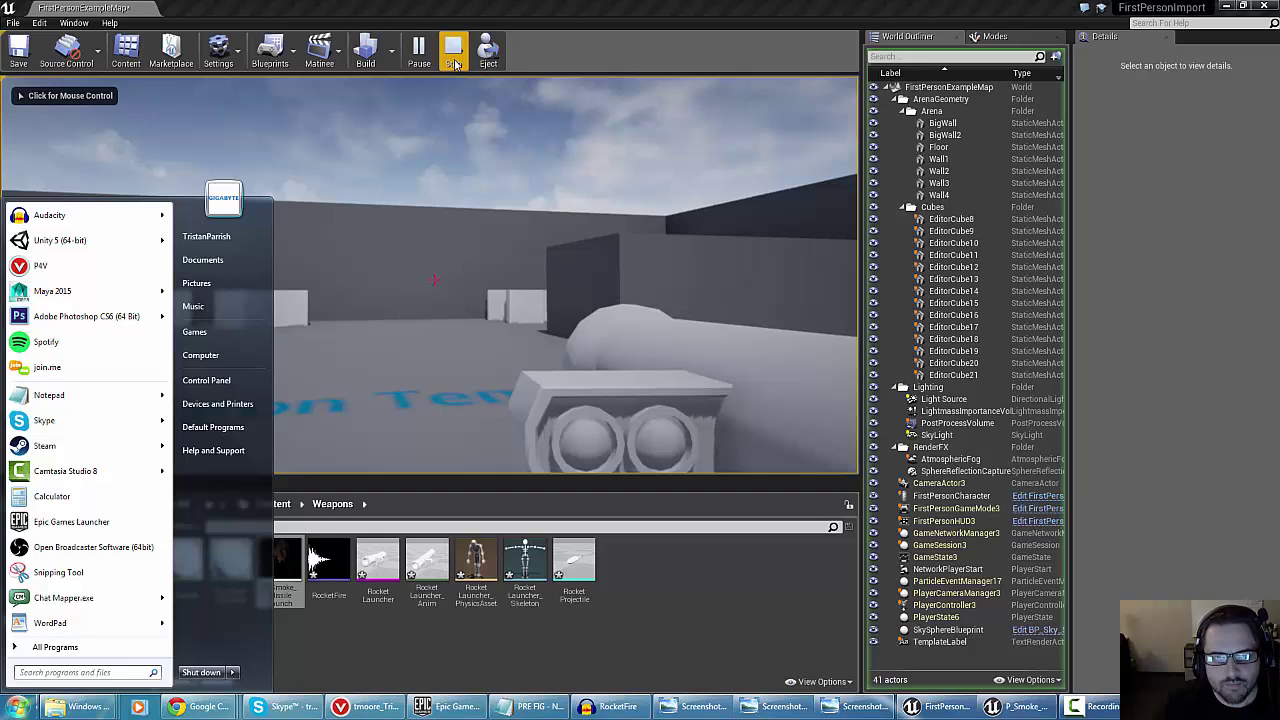
click(455, 63)
click(455, 63)
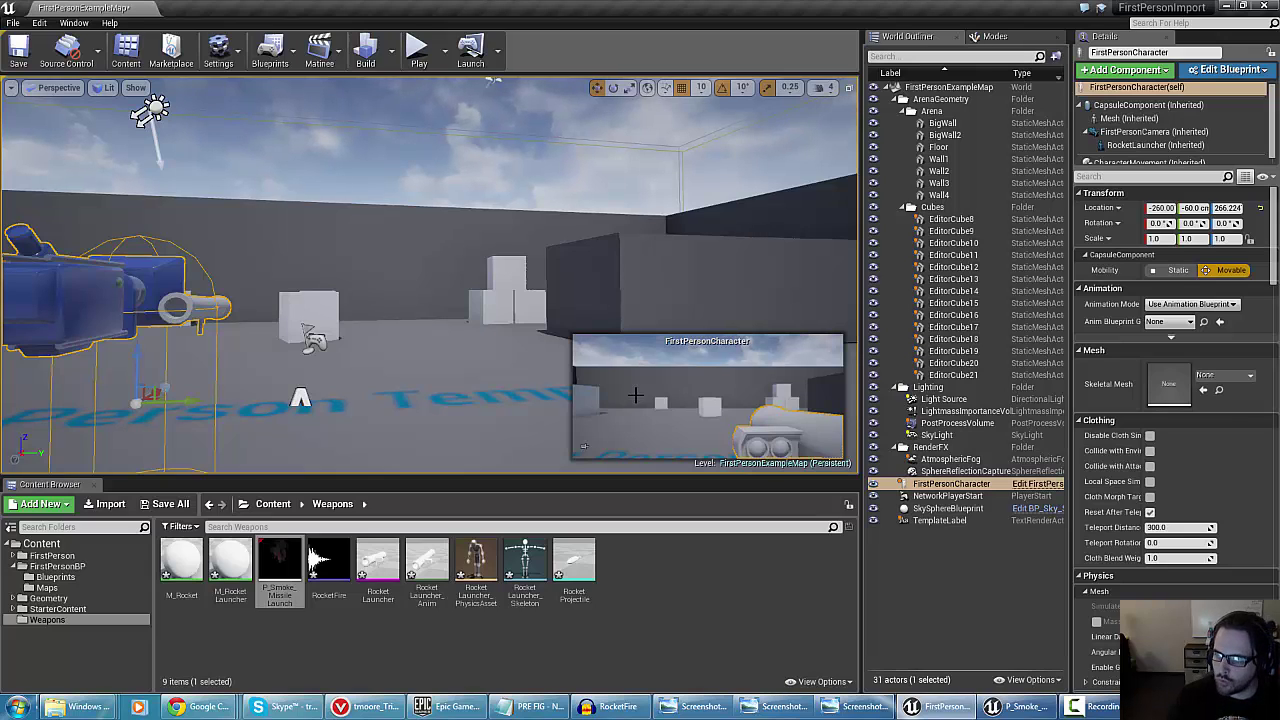
Open the M_RocketLauncher material and move its main material node clear of the overlapping colour parameter node
double_click(230, 562)
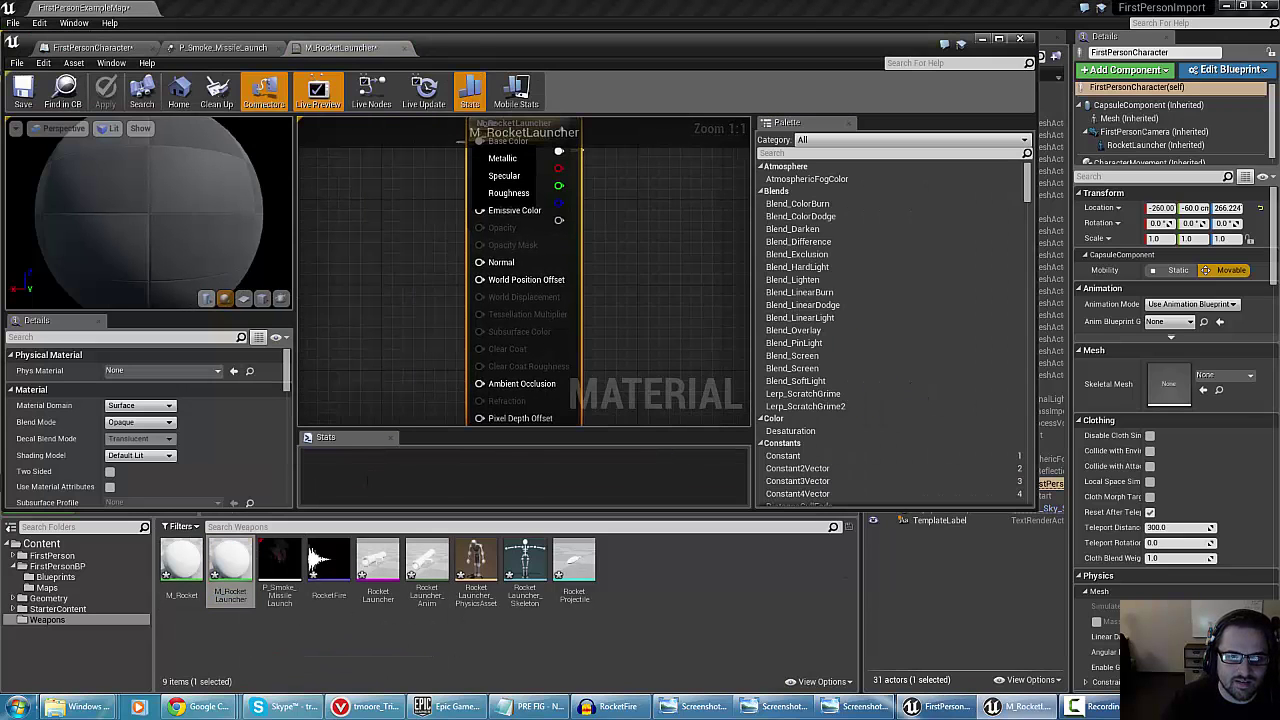
right_drag(364, 276, 300, 330)
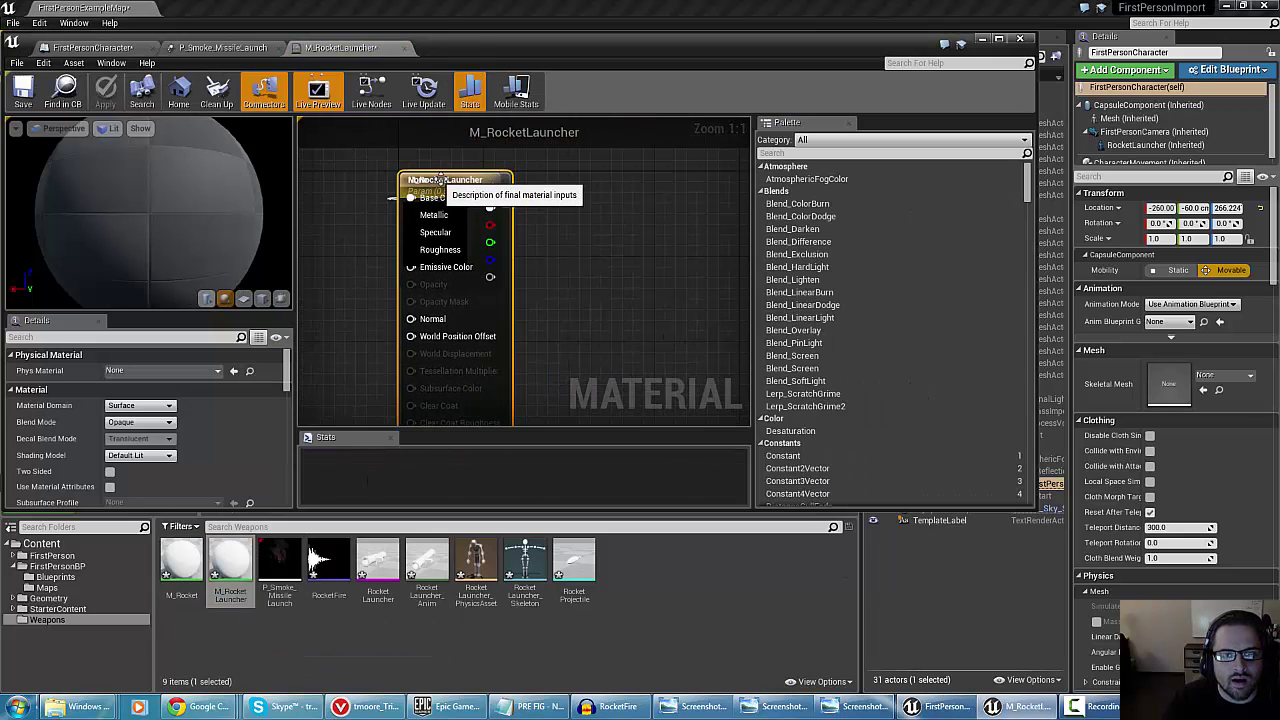
drag(420, 190, 616, 180)
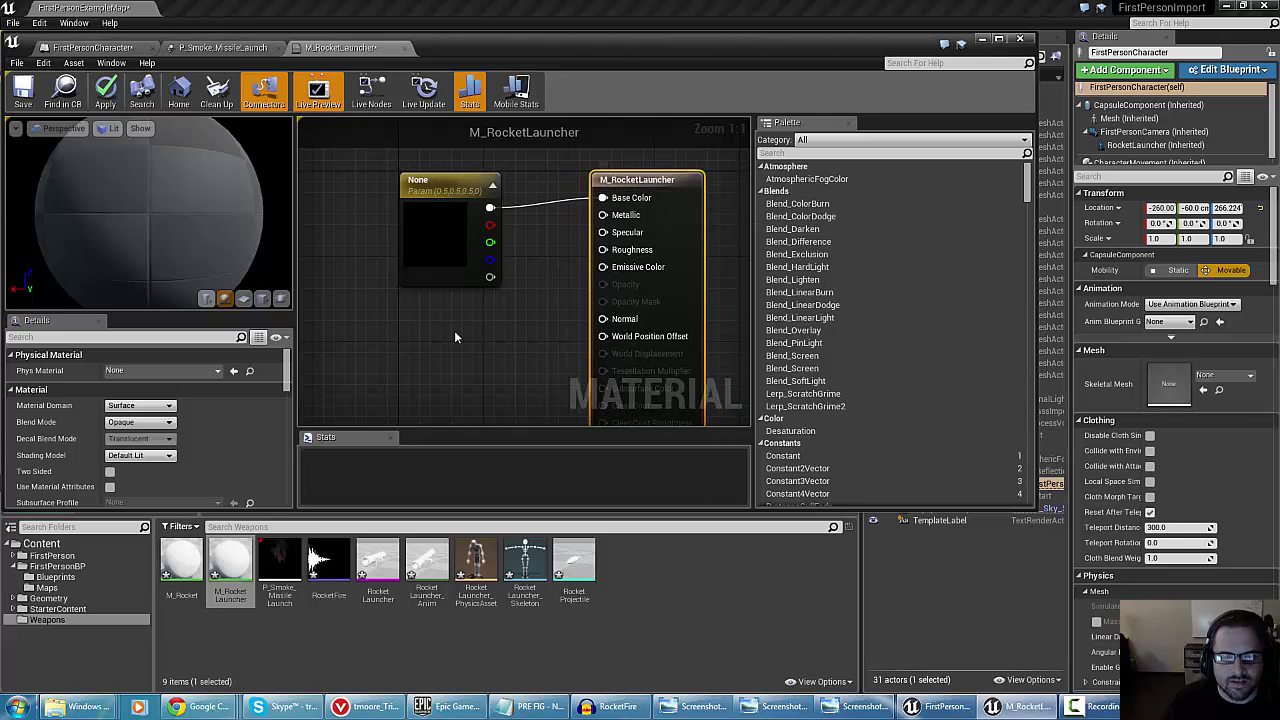
Add two Constant nodes below the colour parameter in the M_RocketLauncher graph
click(422, 338)
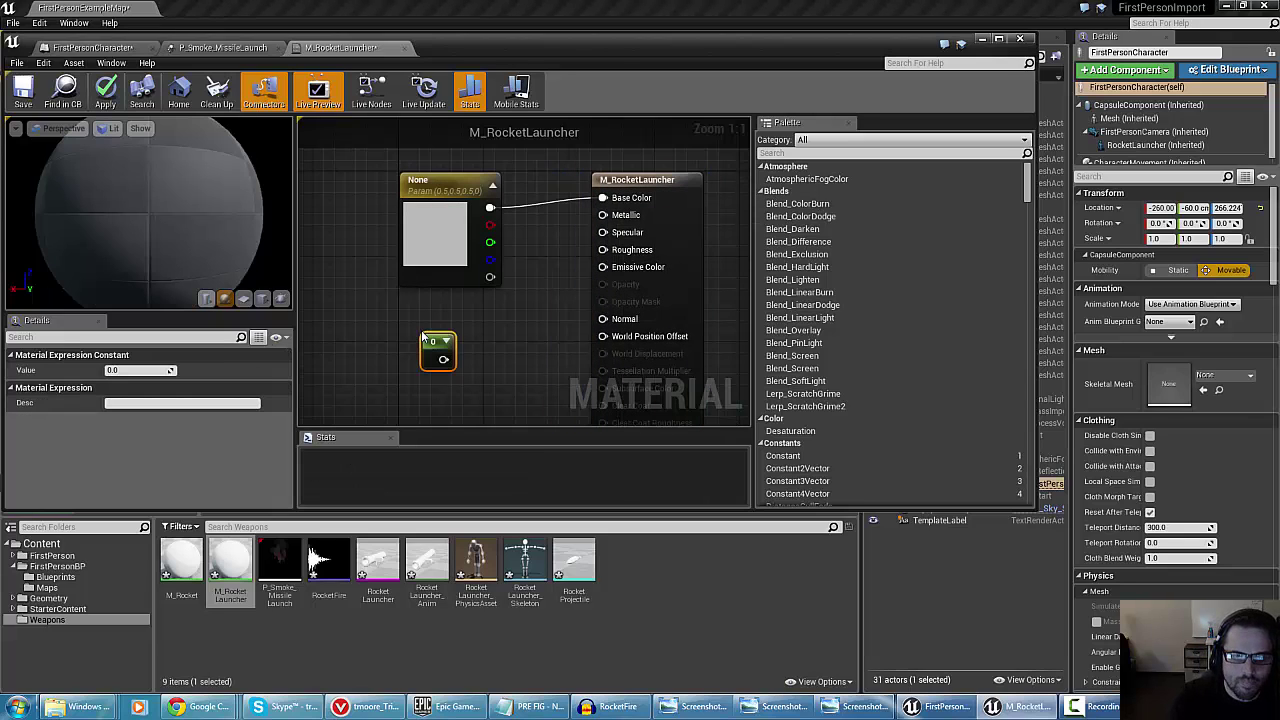
click(430, 392)
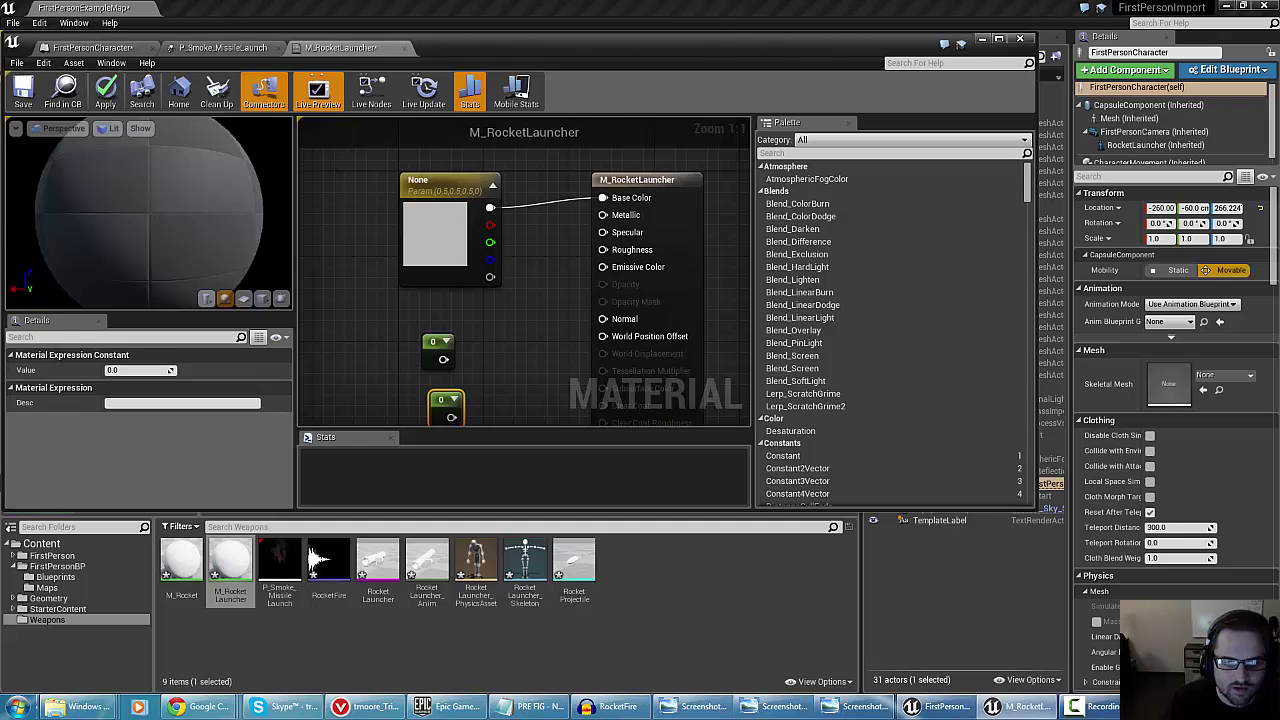
right_drag(394, 330, 389, 291)
Connect the upper Constant to Metallic, set its value to 1, and place it just below the colour parameter
click(428, 328)
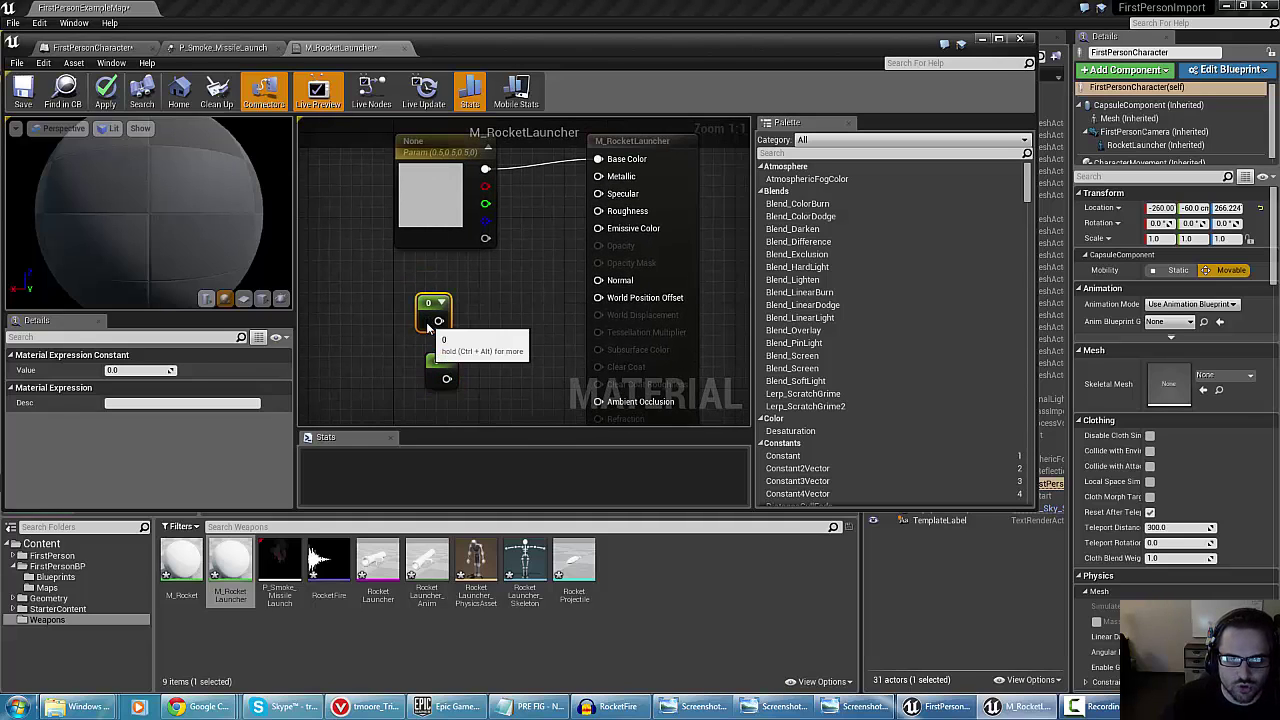
drag(436, 320, 598, 176)
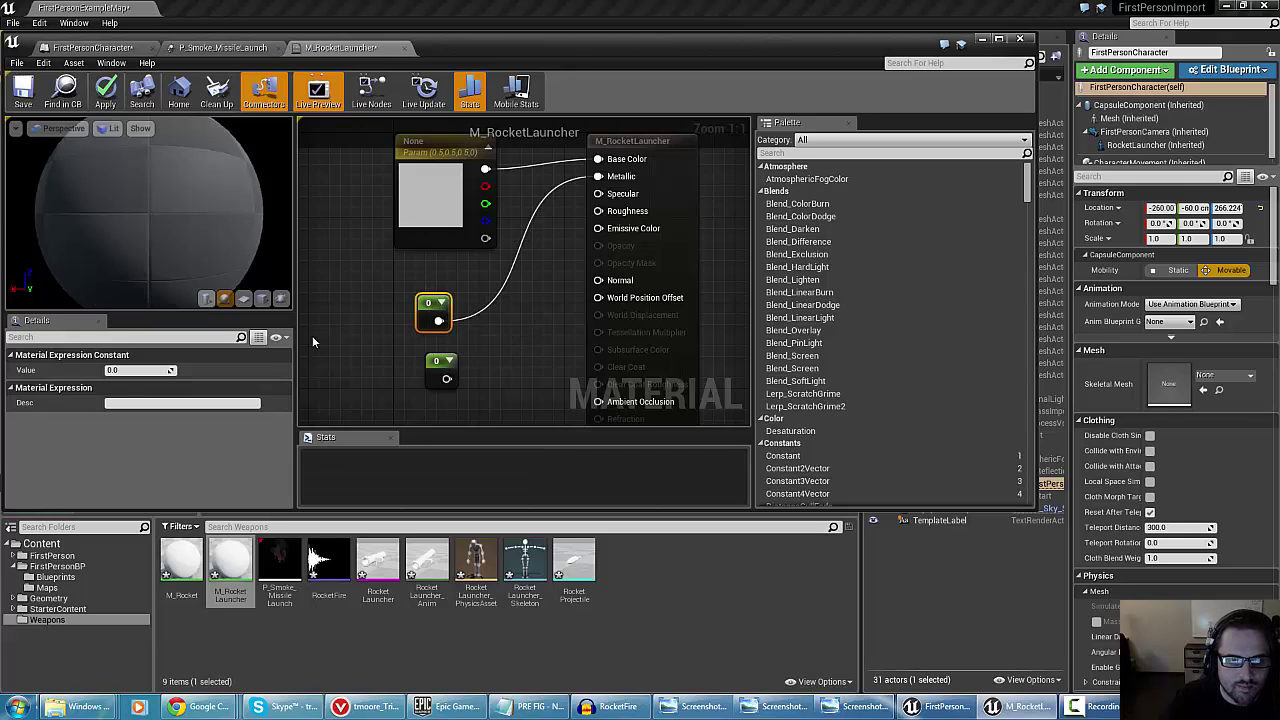
click(130, 370)
text(1)
key(Return)
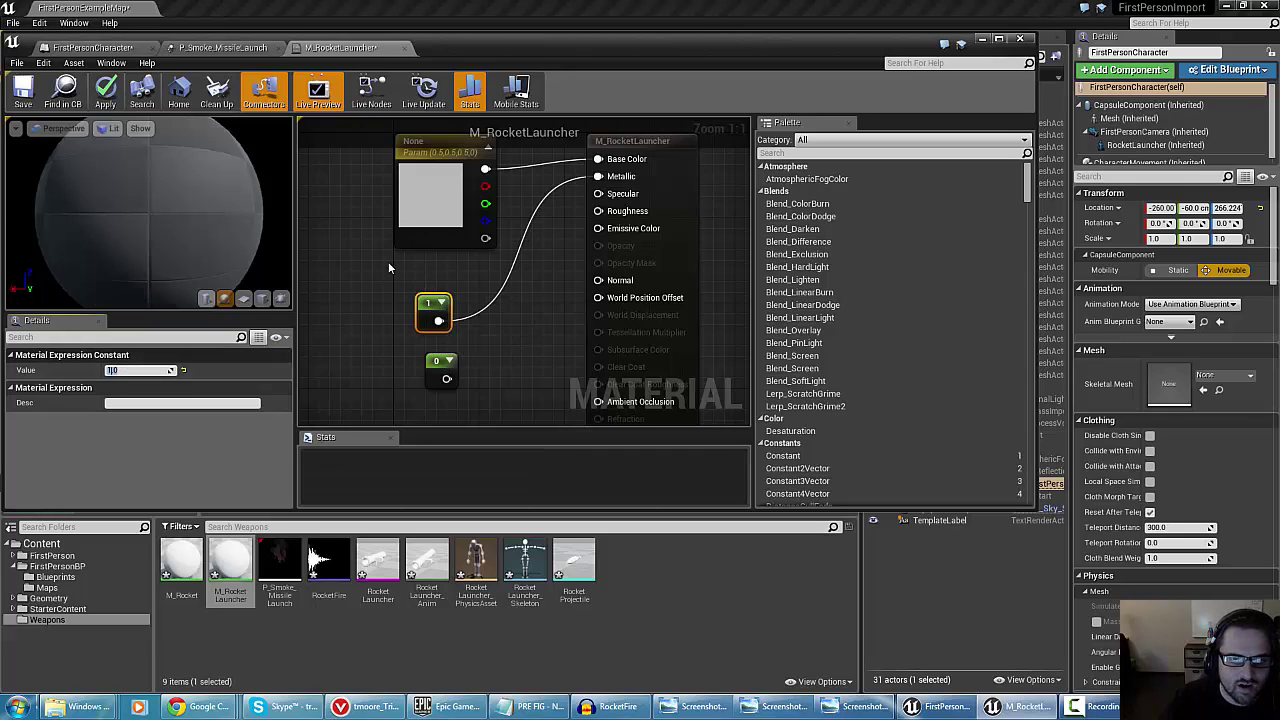
click(355, 304)
drag(427, 326, 426, 284)
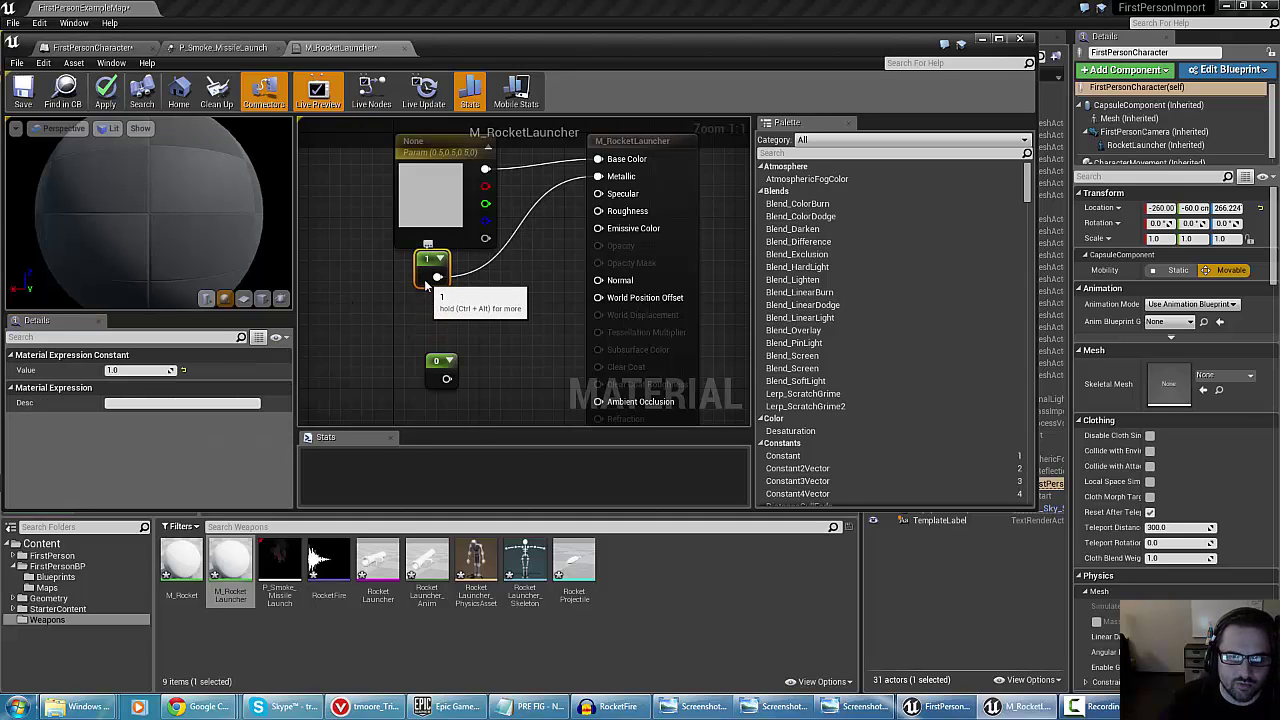
Connect the lower Constant to Roughness and set its value to 0.1
drag(439, 381, 600, 211)
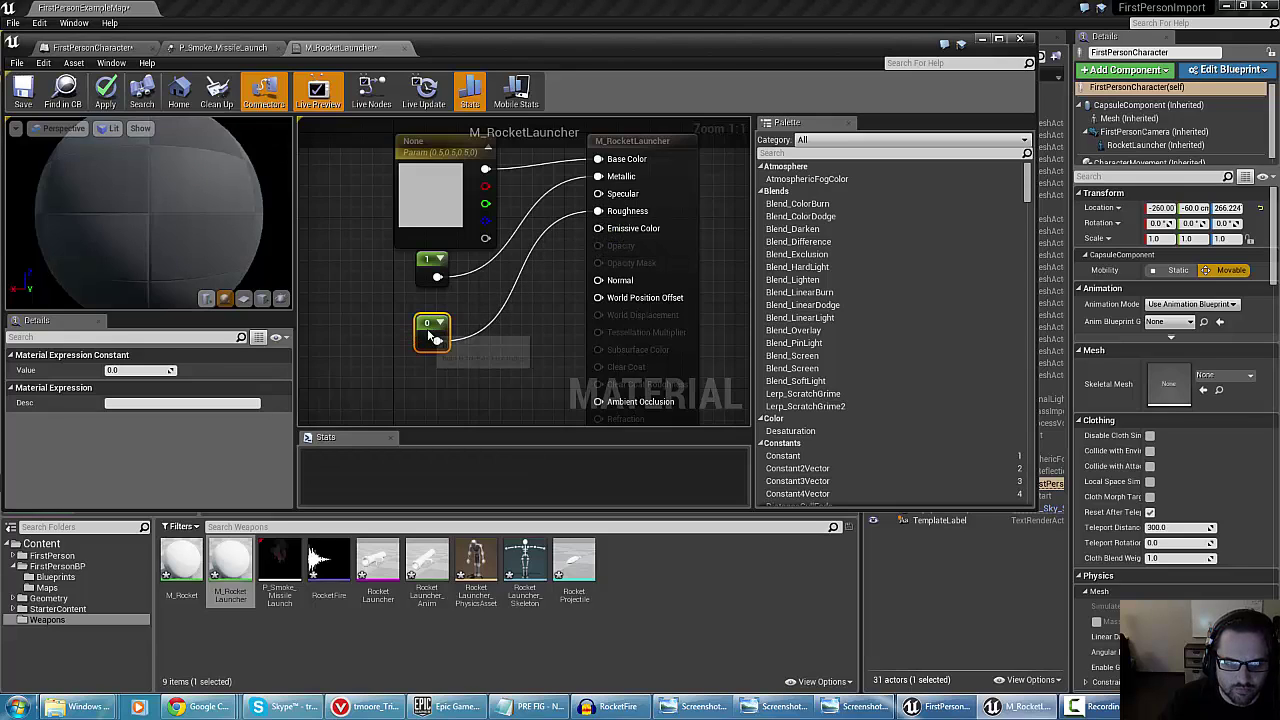
click(125, 370)
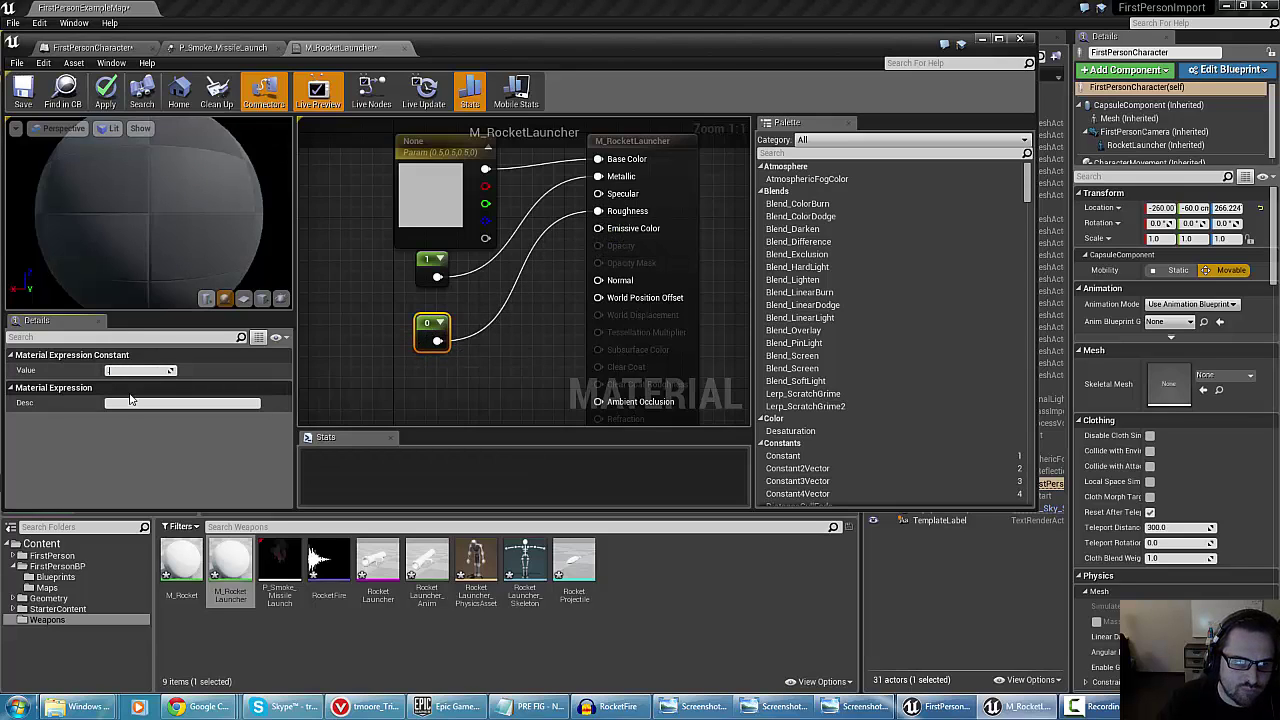
text(.1)
key(Return)
click(347, 330)
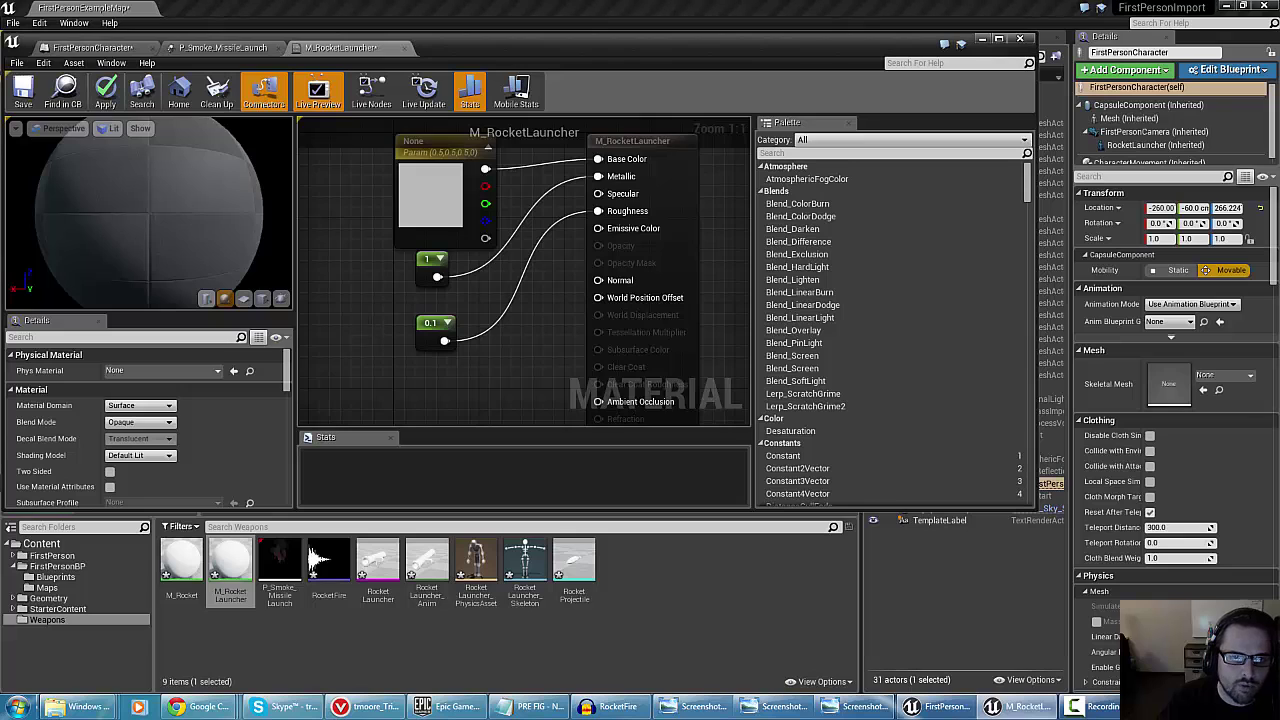
Set the Base Color parameter's default value to dark red, with R 0.5, G 0.0 and B about 0.005
right_drag(358, 307, 352, 329)
click(406, 220)
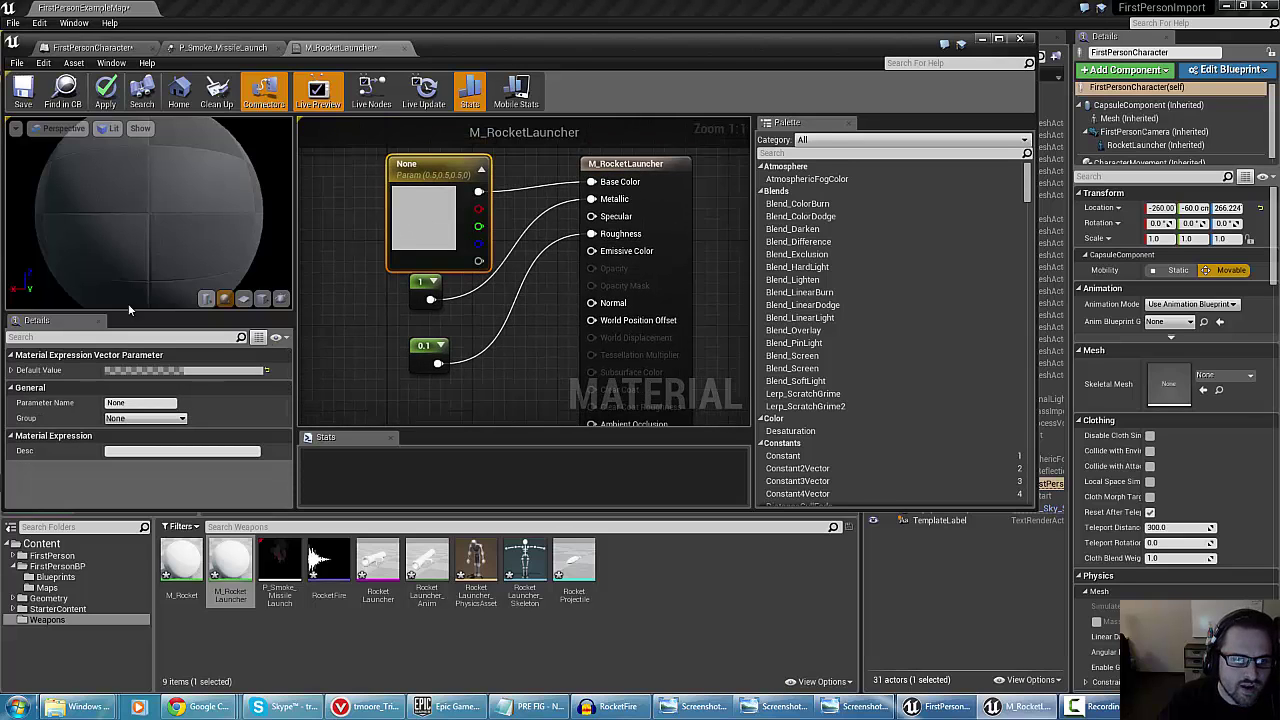
click(212, 372)
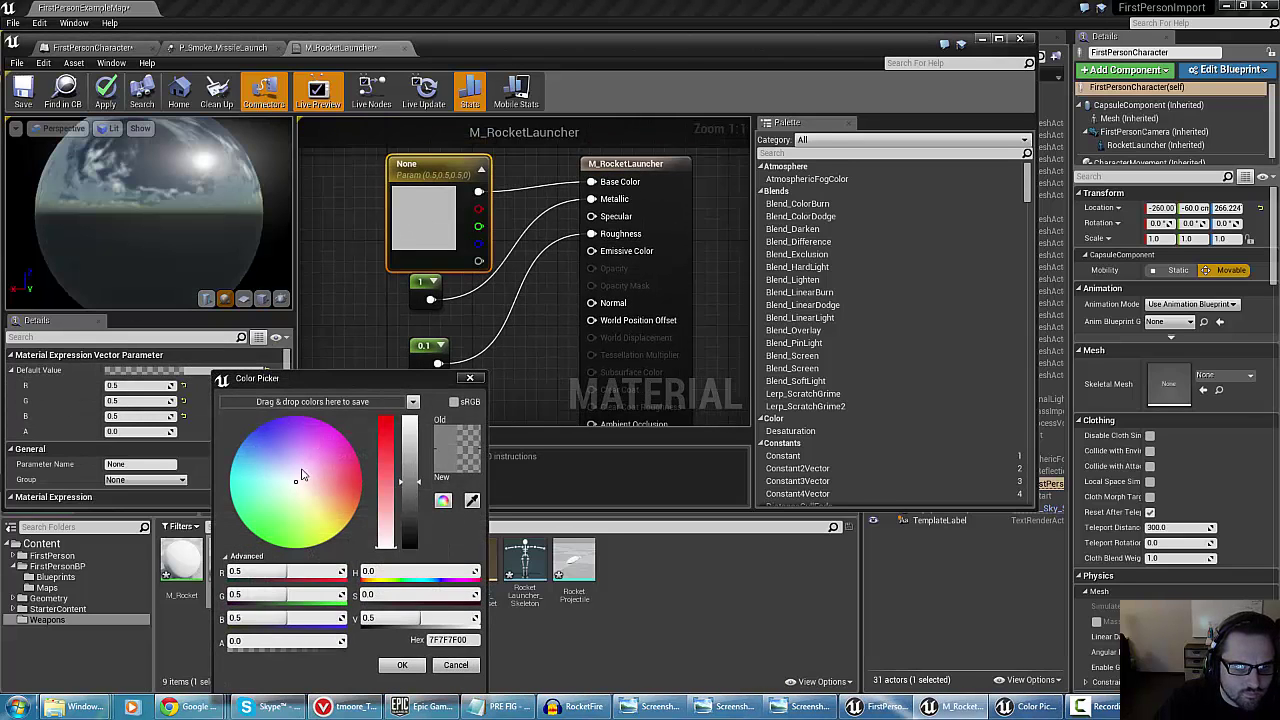
click(356, 480)
click(362, 481)
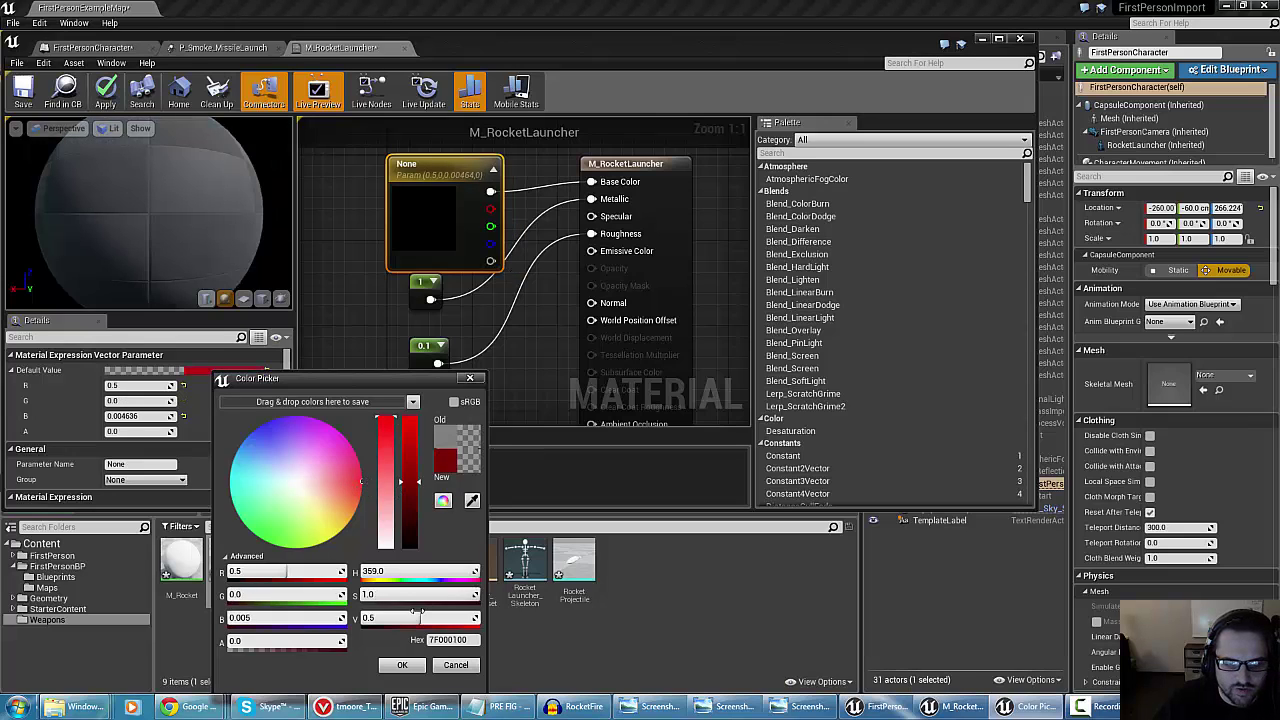
click(399, 666)
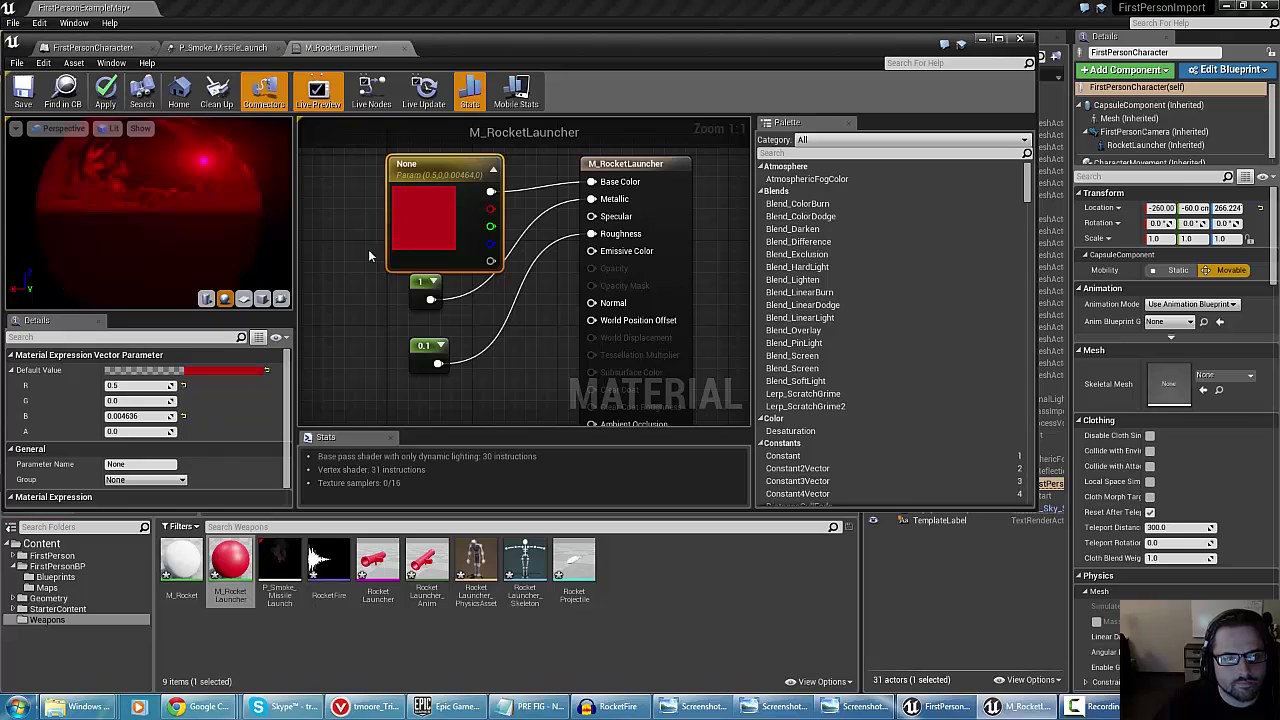
Apply the M_RocketLauncher material changes and close the material editor
click(50, 108)
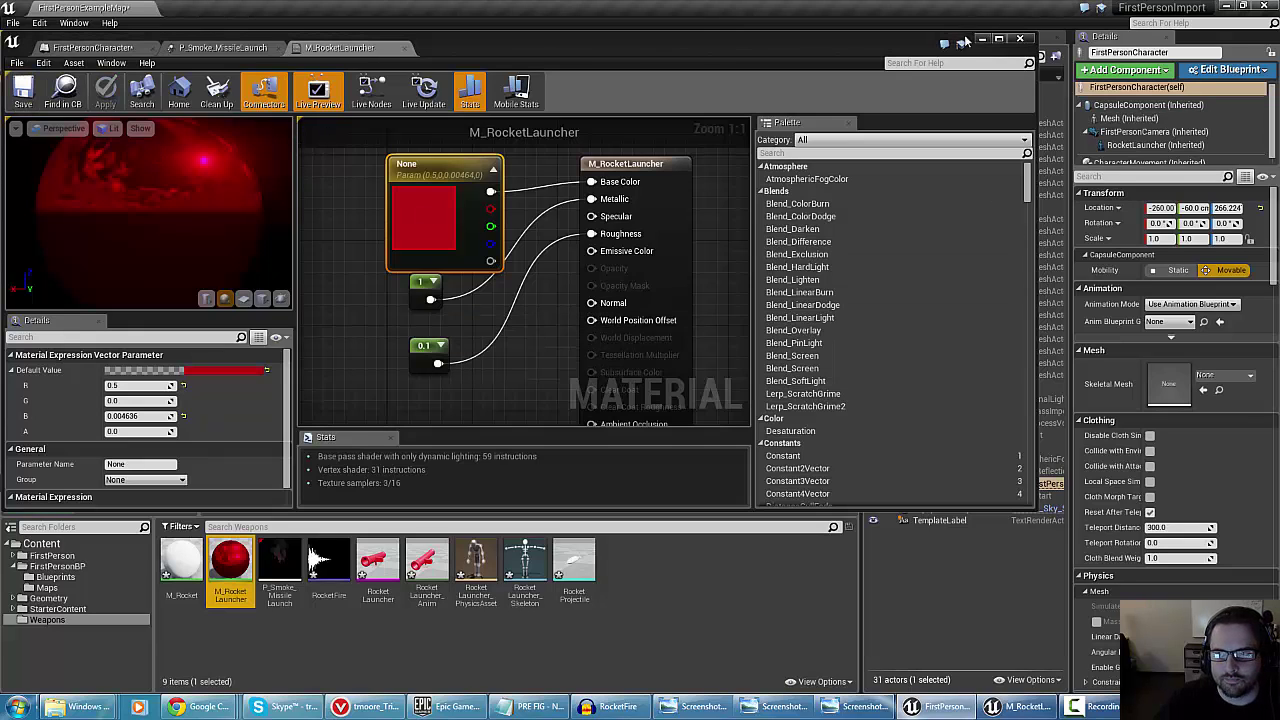
click(1019, 38)
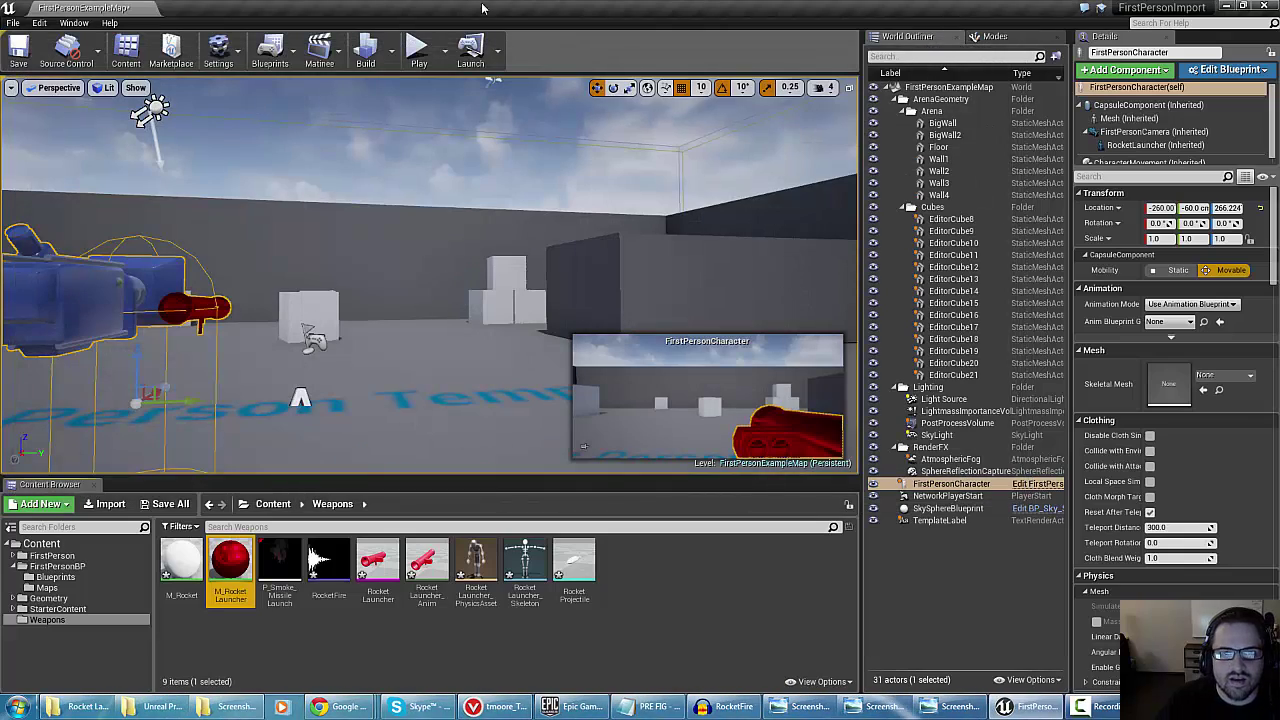
Play-test the level by moving, jumping and firing the red rocket launcher at the cubes, and end the play session
click(416, 50)
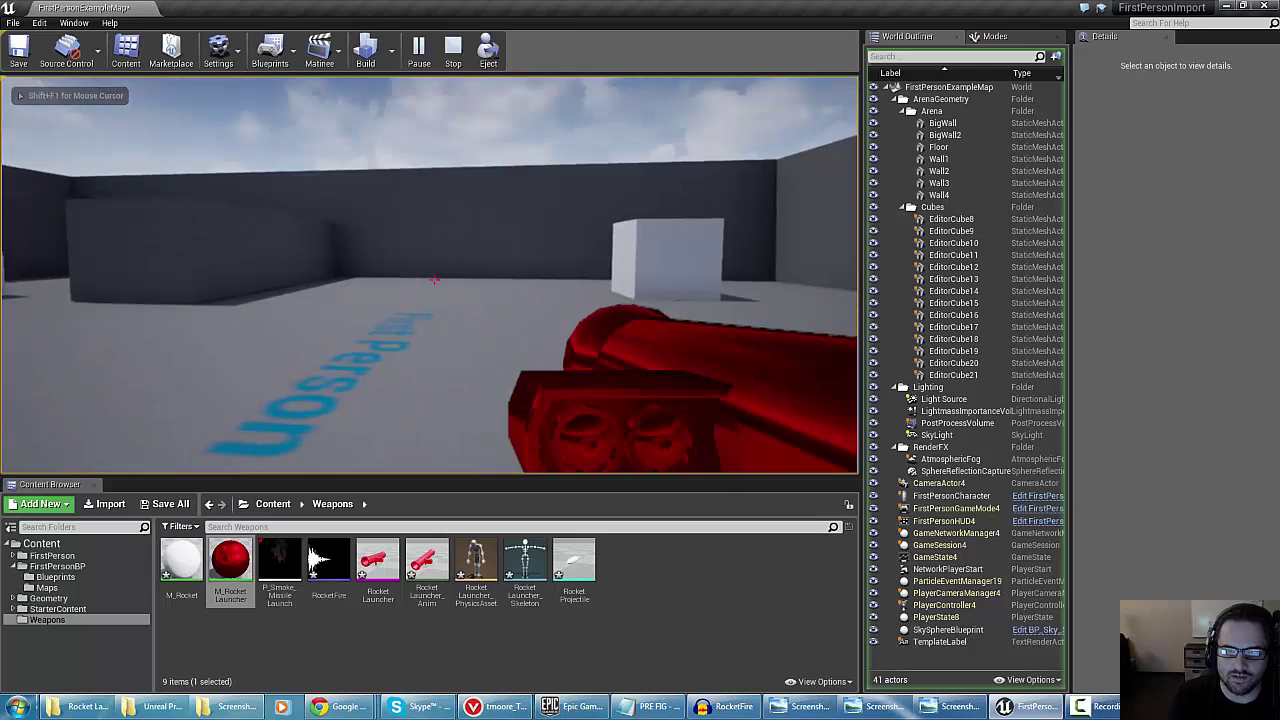
key(w)
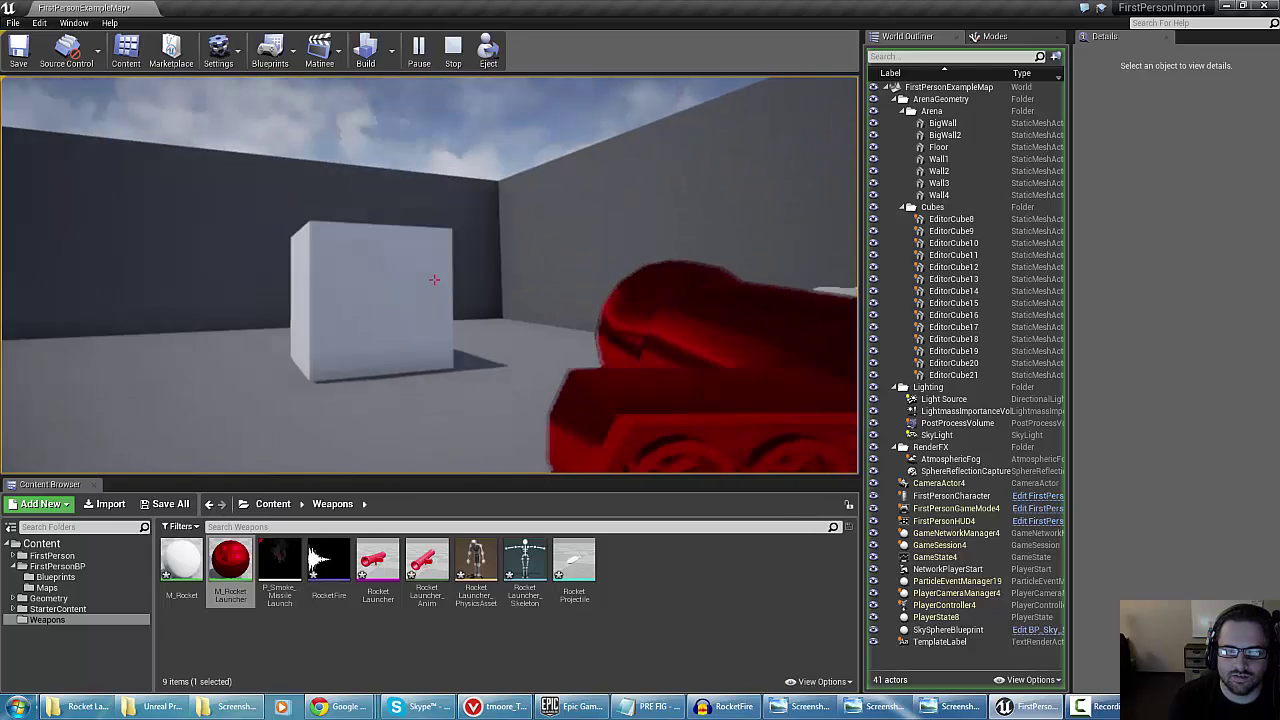
key(space)
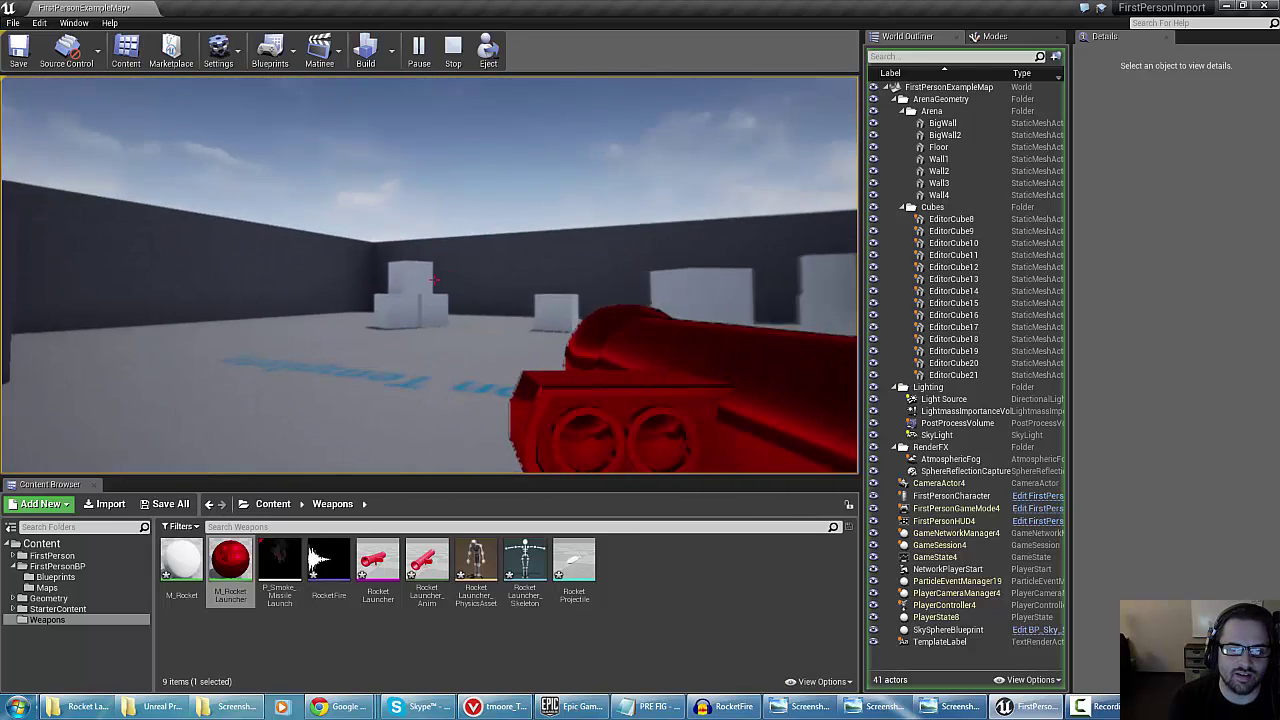
click(434, 281)
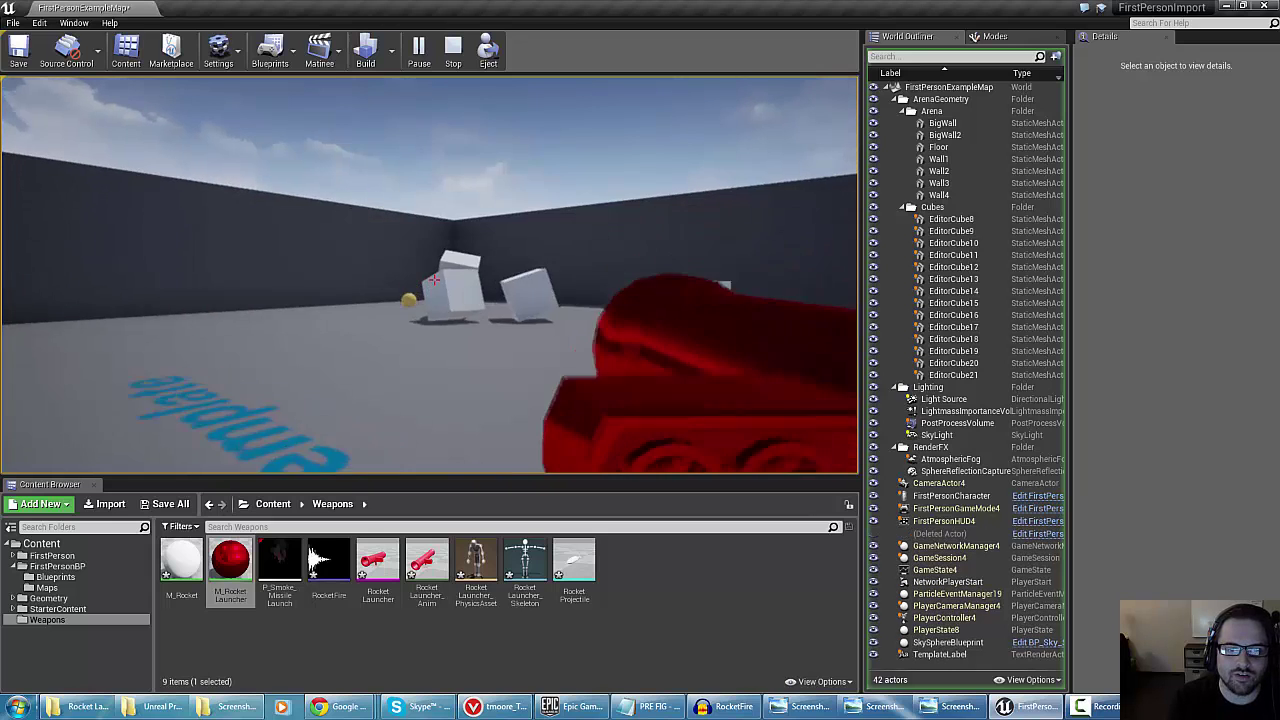
click(434, 281)
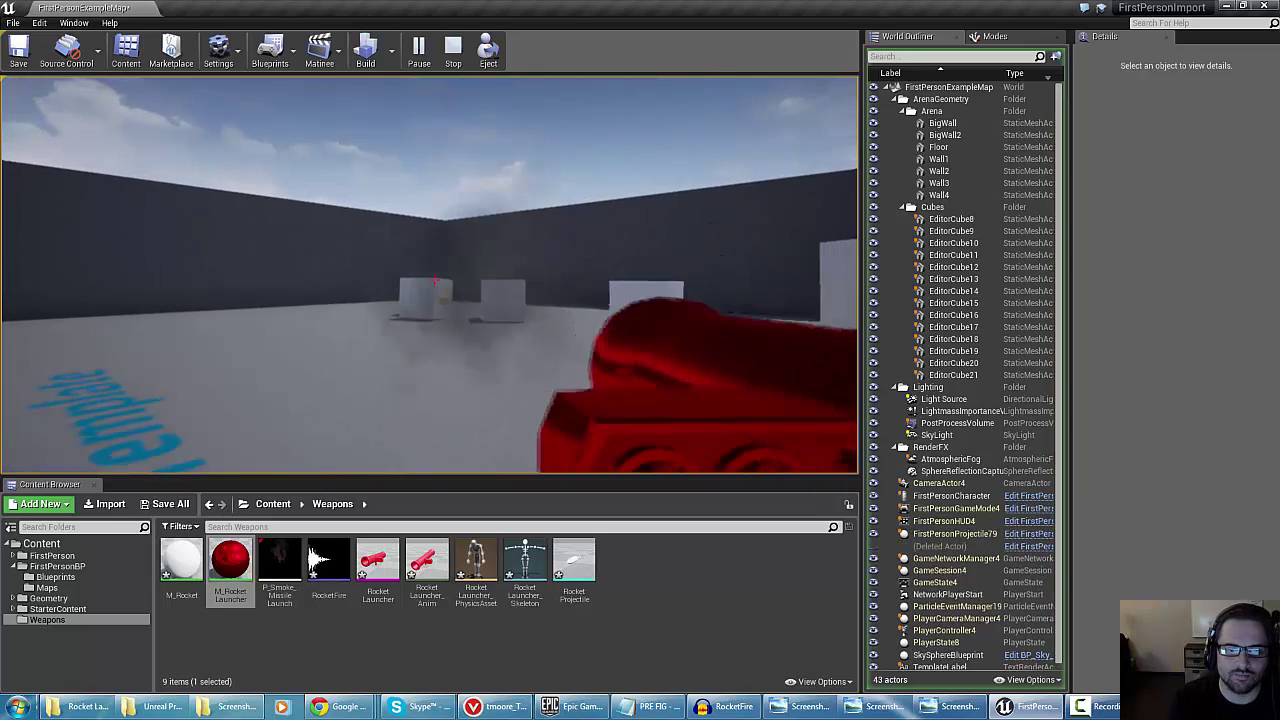
click(434, 281)
click(434, 281)
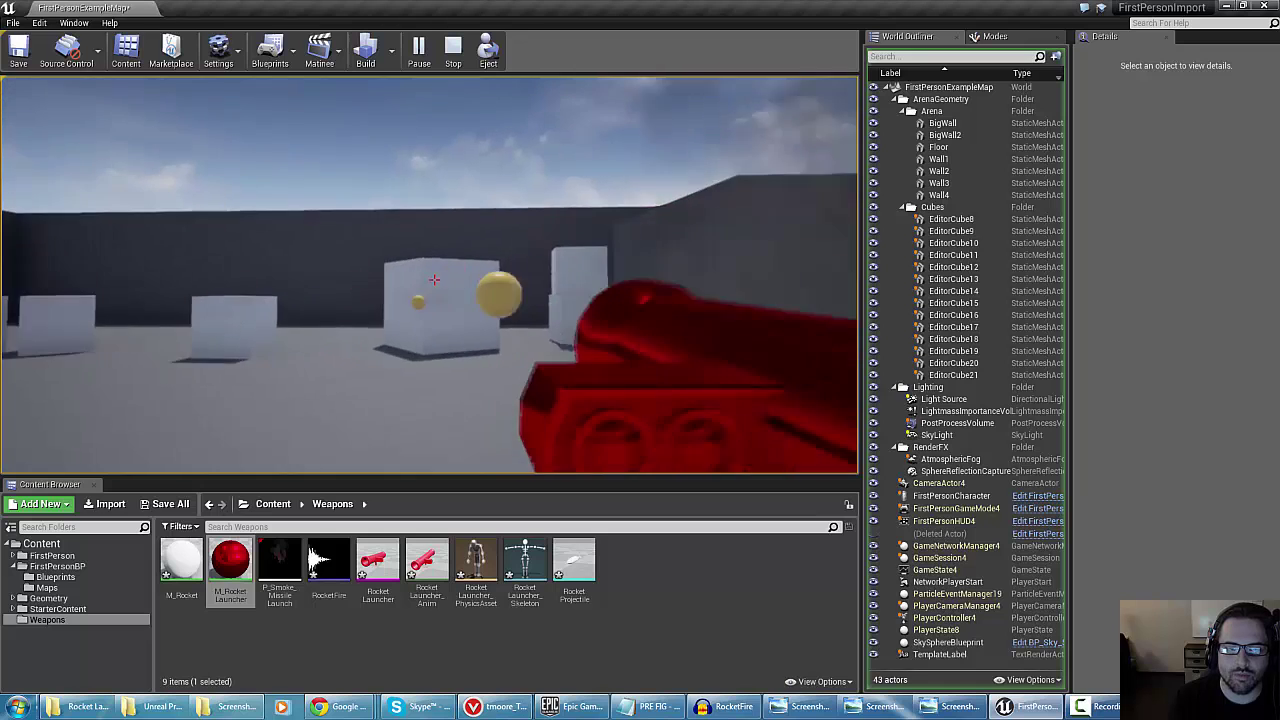
click(434, 281)
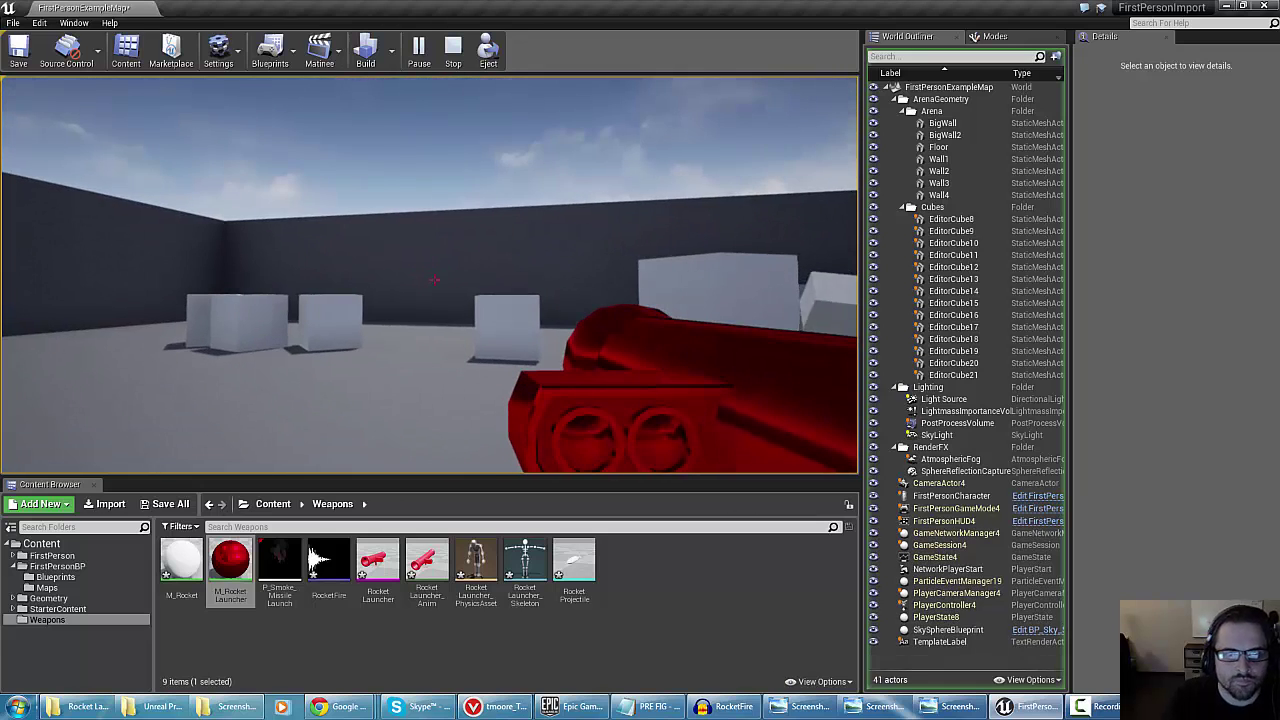
key(super)
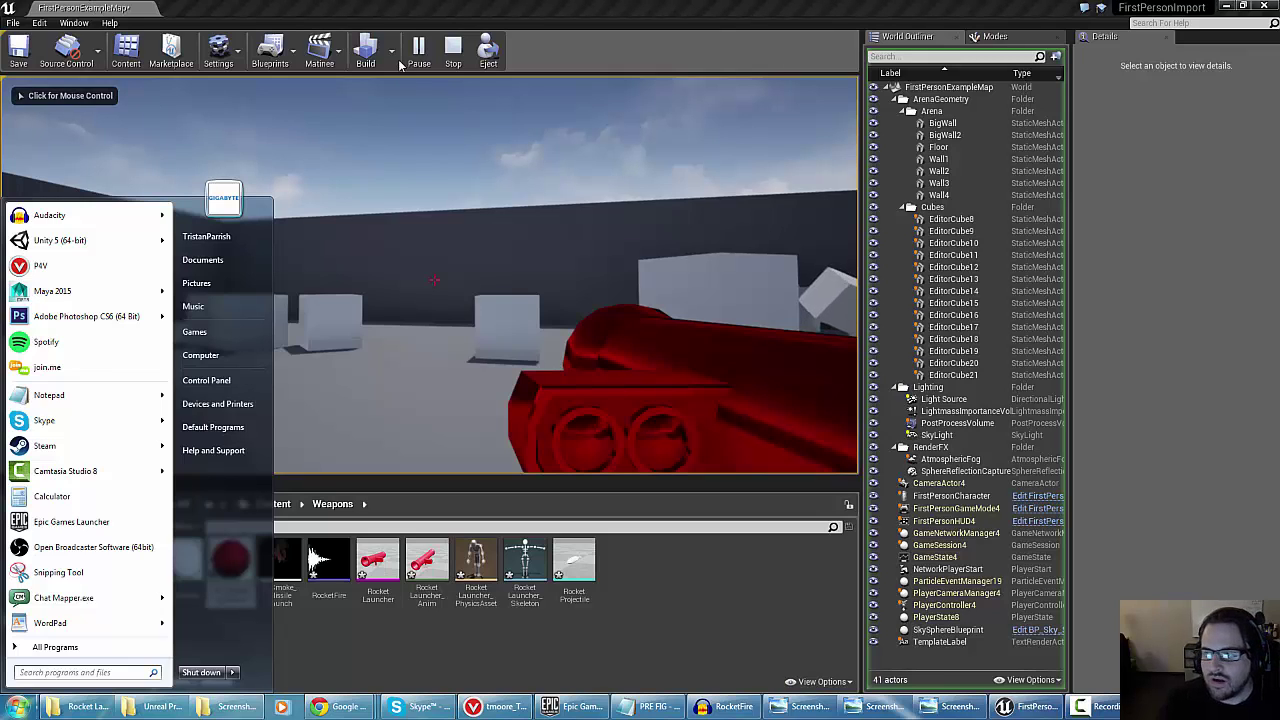
click(453, 50)
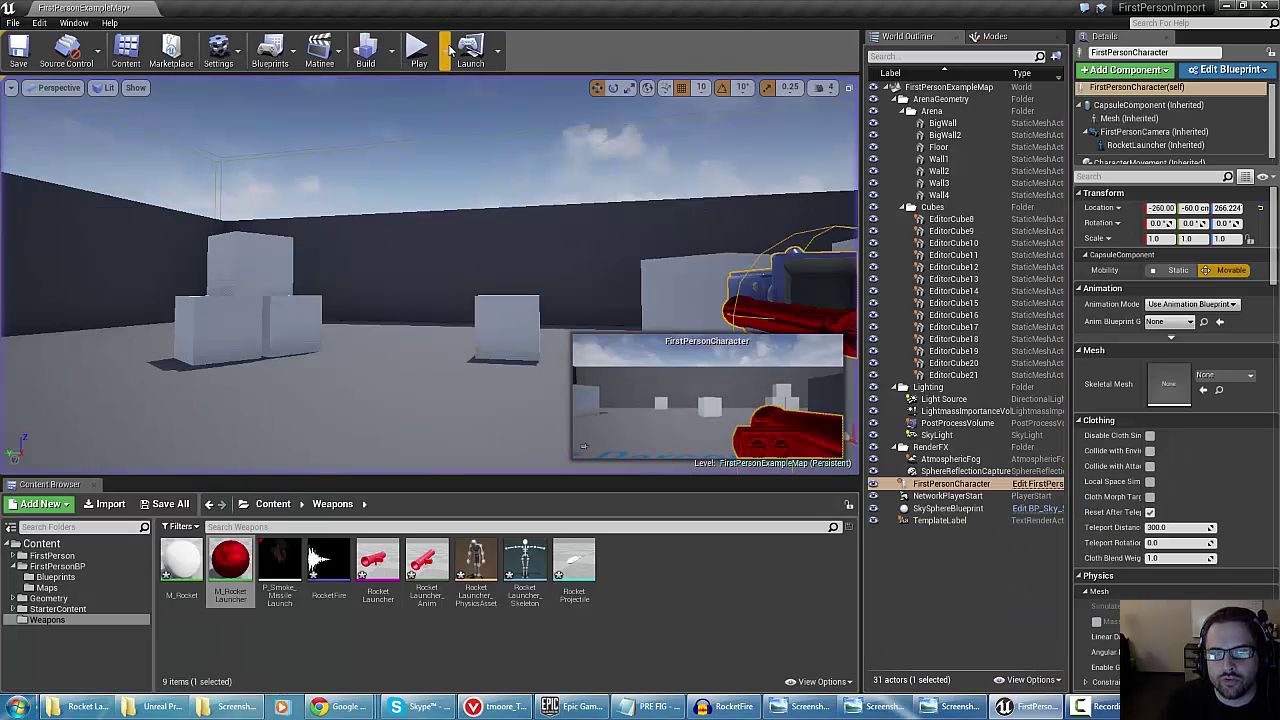
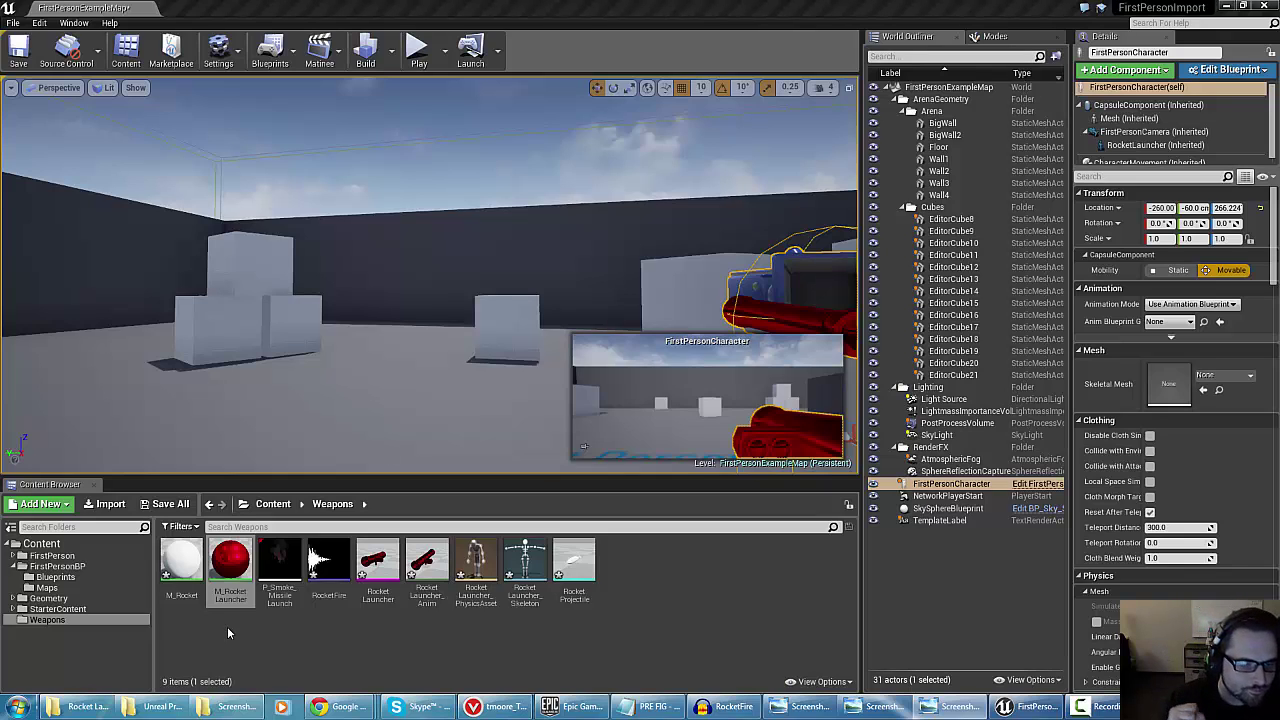
Open the FirstPersonProjectile blueprint from FirstPersonBP/Blueprints in its 3D viewport, and move its window clear of the content folder tree
double_click(57, 566)
click(55, 577)
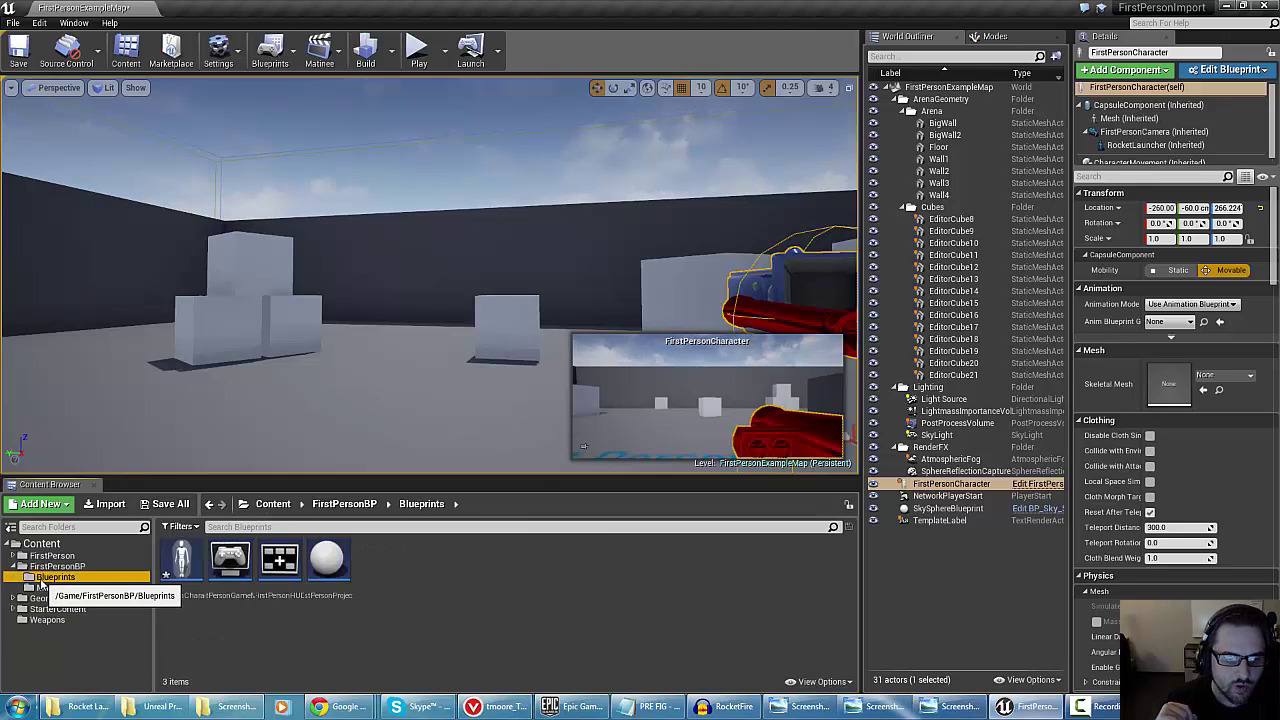
double_click(320, 556)
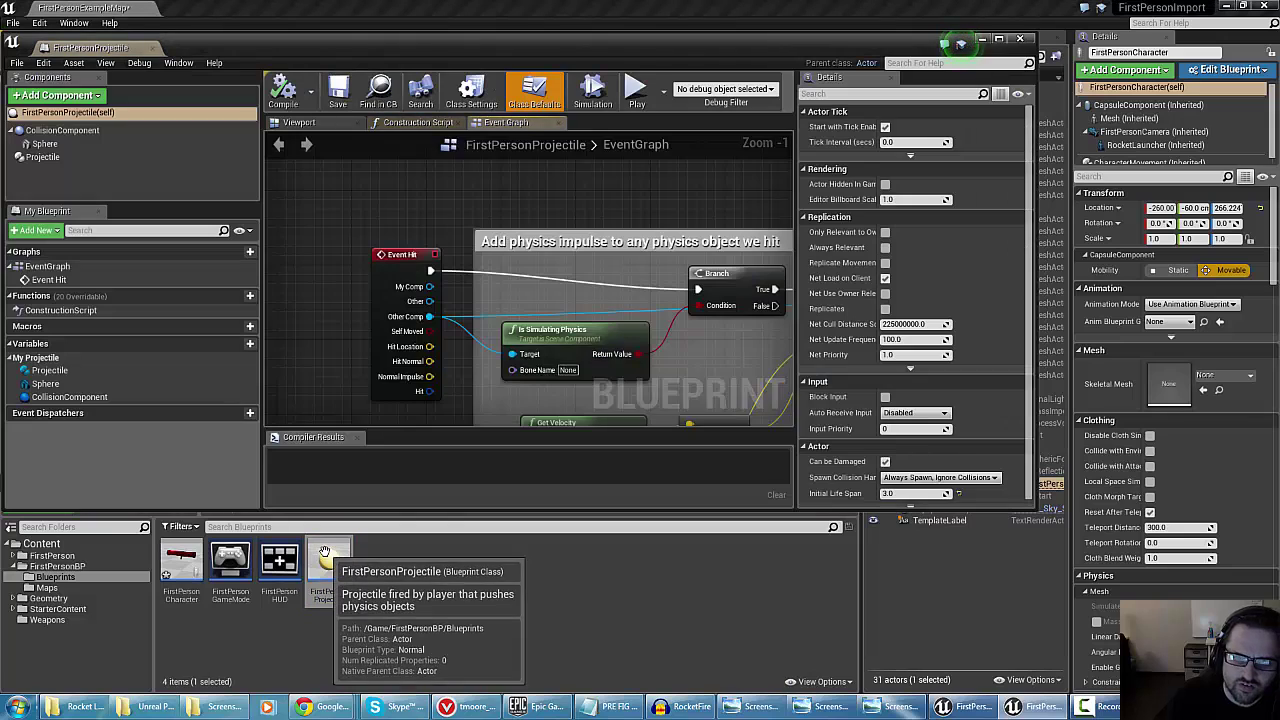
click(298, 122)
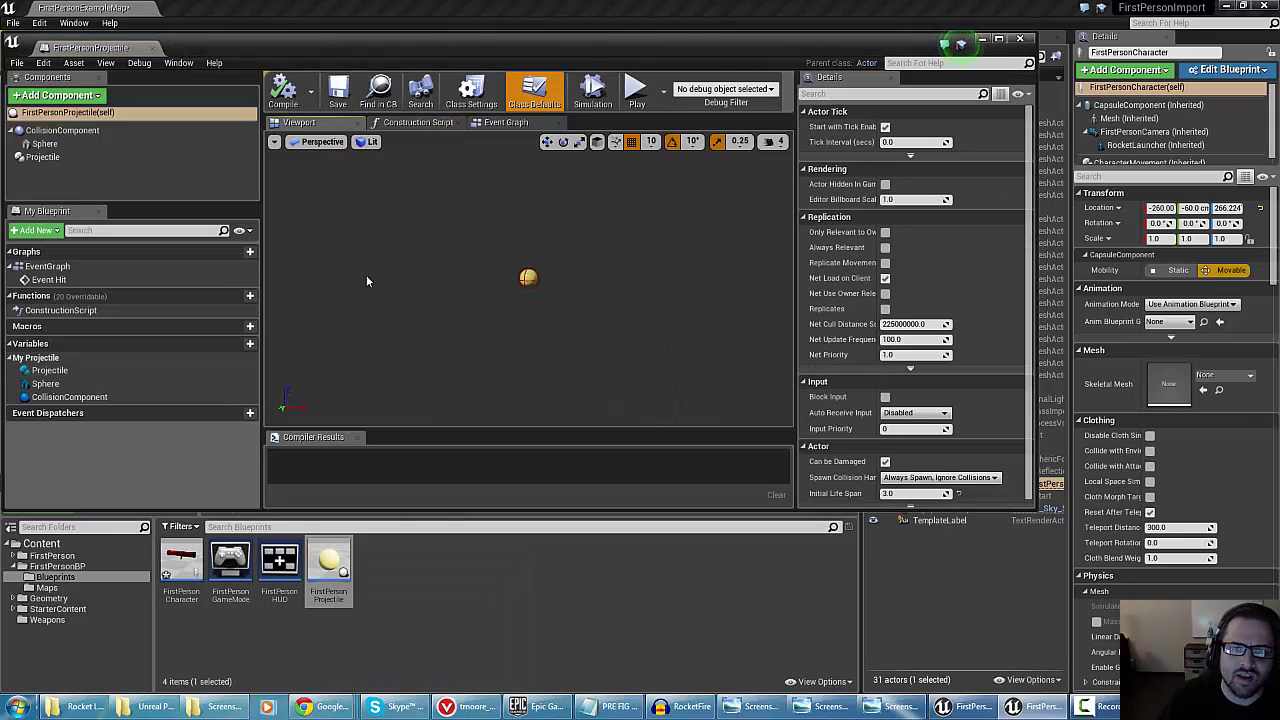
right_drag(470, 282, 500, 321)
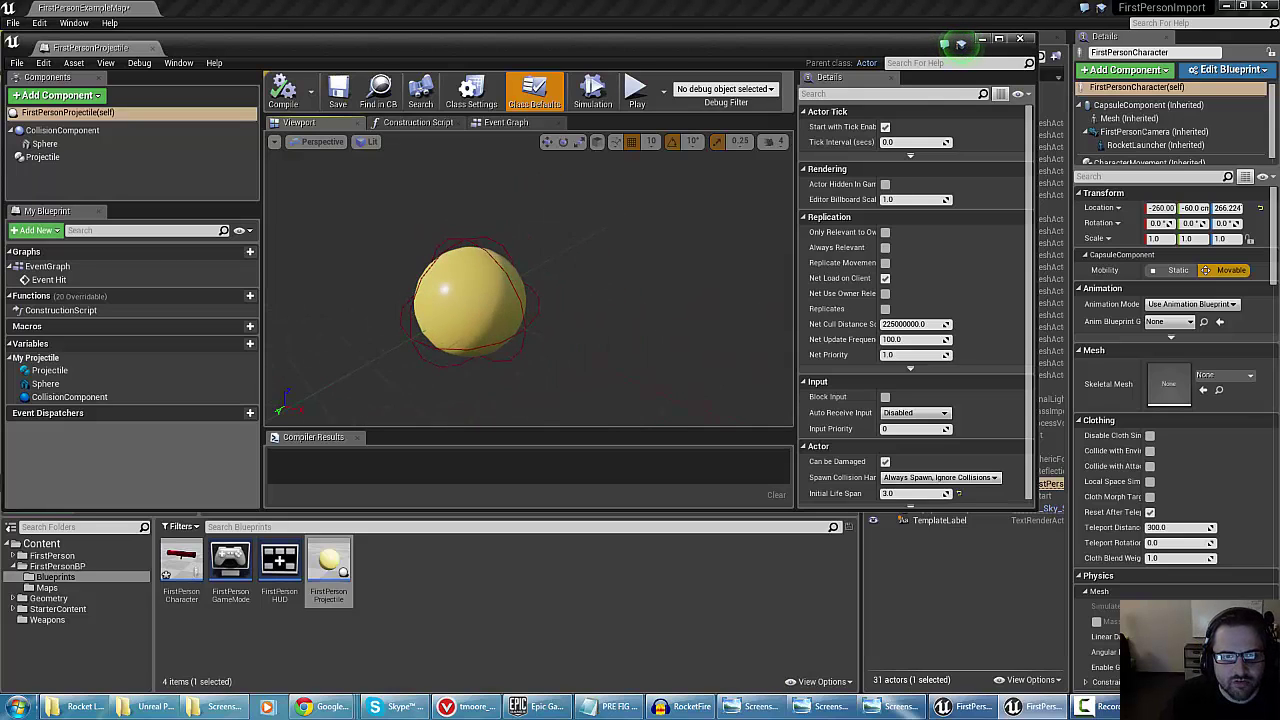
drag(470, 55, 612, 44)
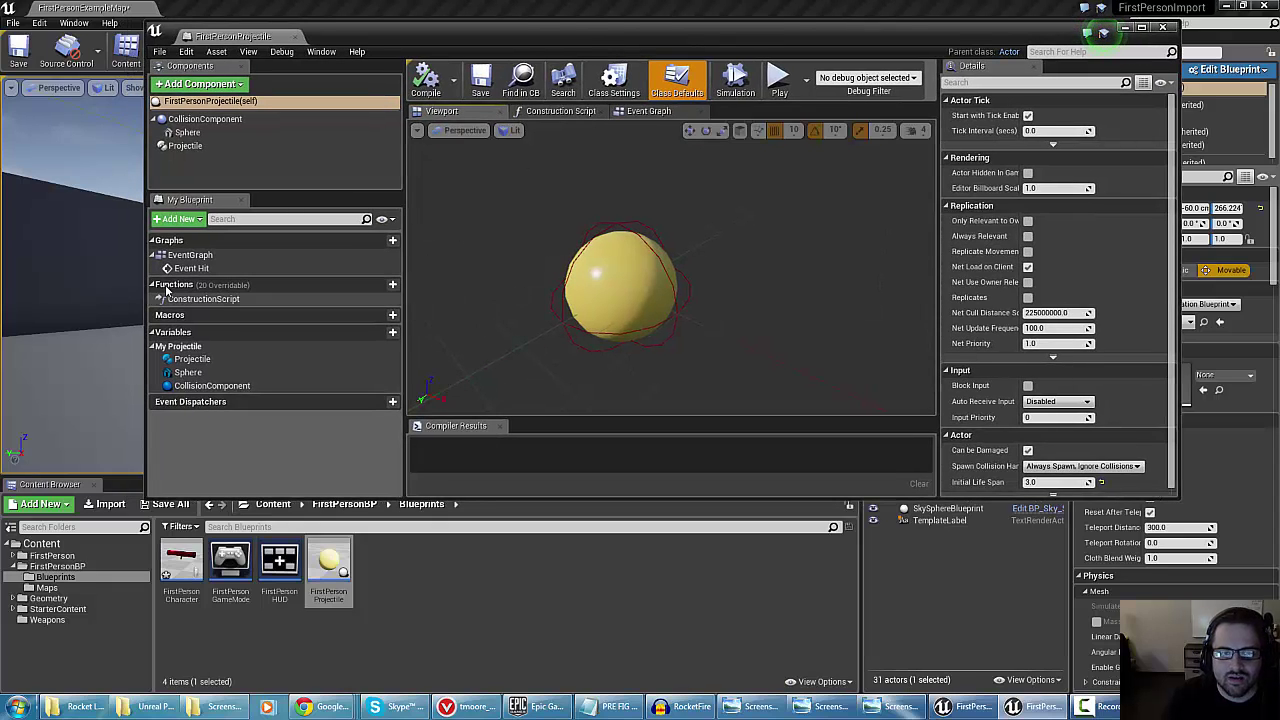
right_drag(630, 298, 606, 322)
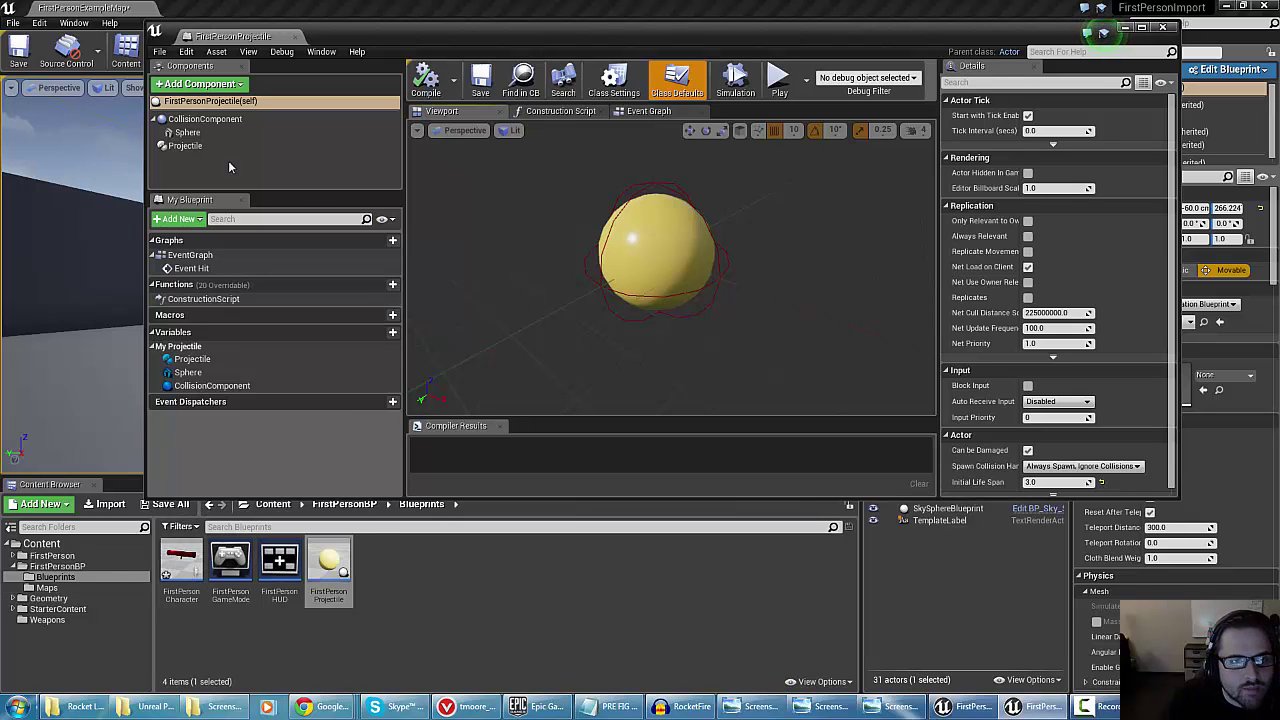
Add the RocketProjectile mesh from the Weapons folder as a component under CollisionComponent, keeping its default name
click(184, 133)
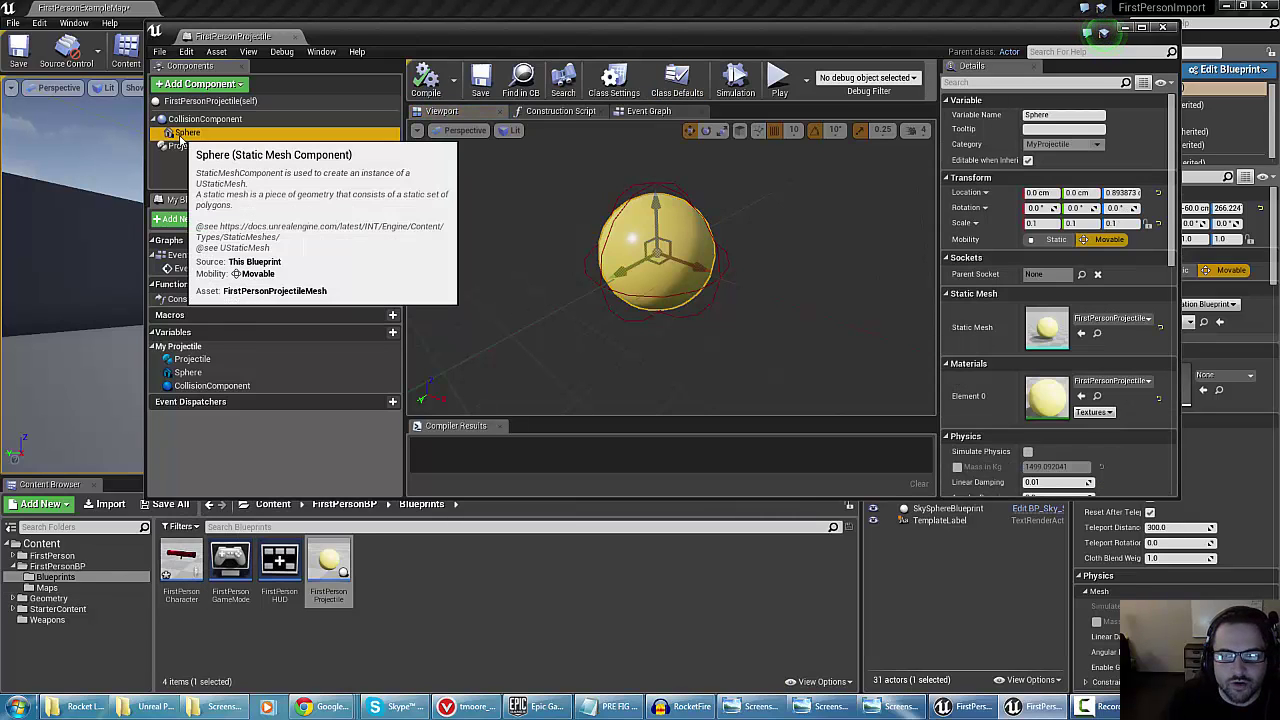
click(46, 620)
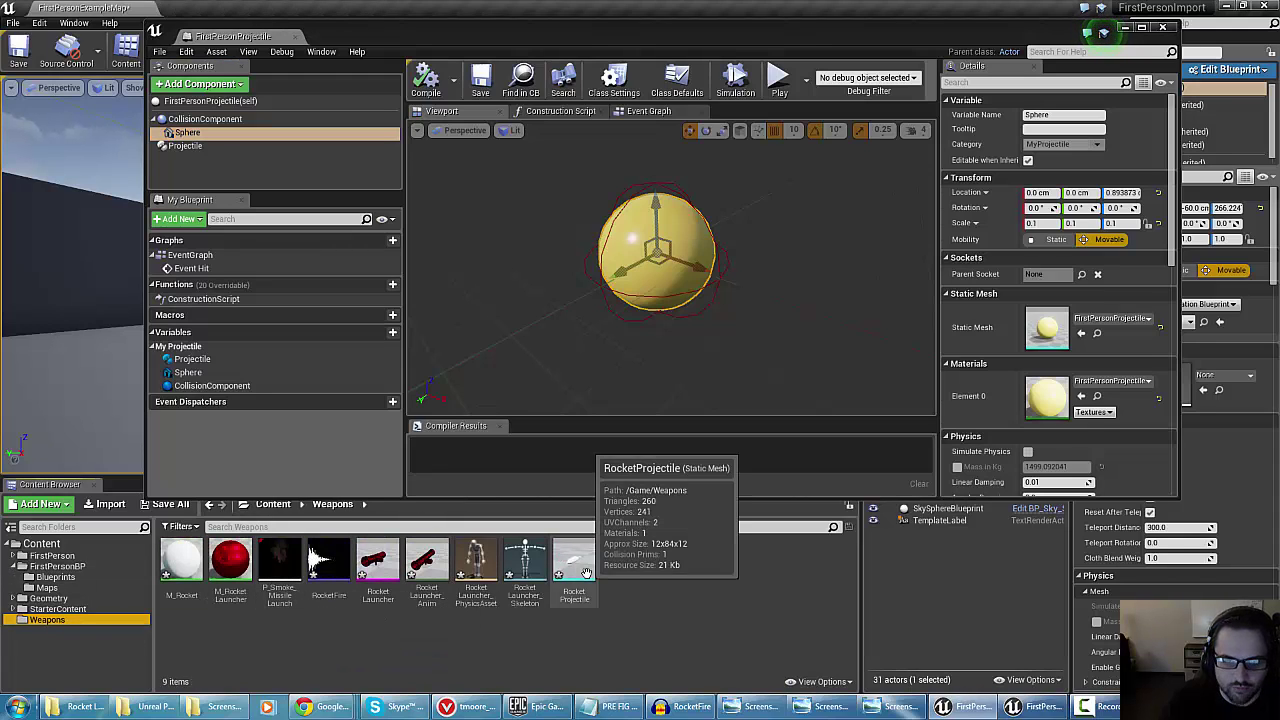
drag(574, 565, 198, 119)
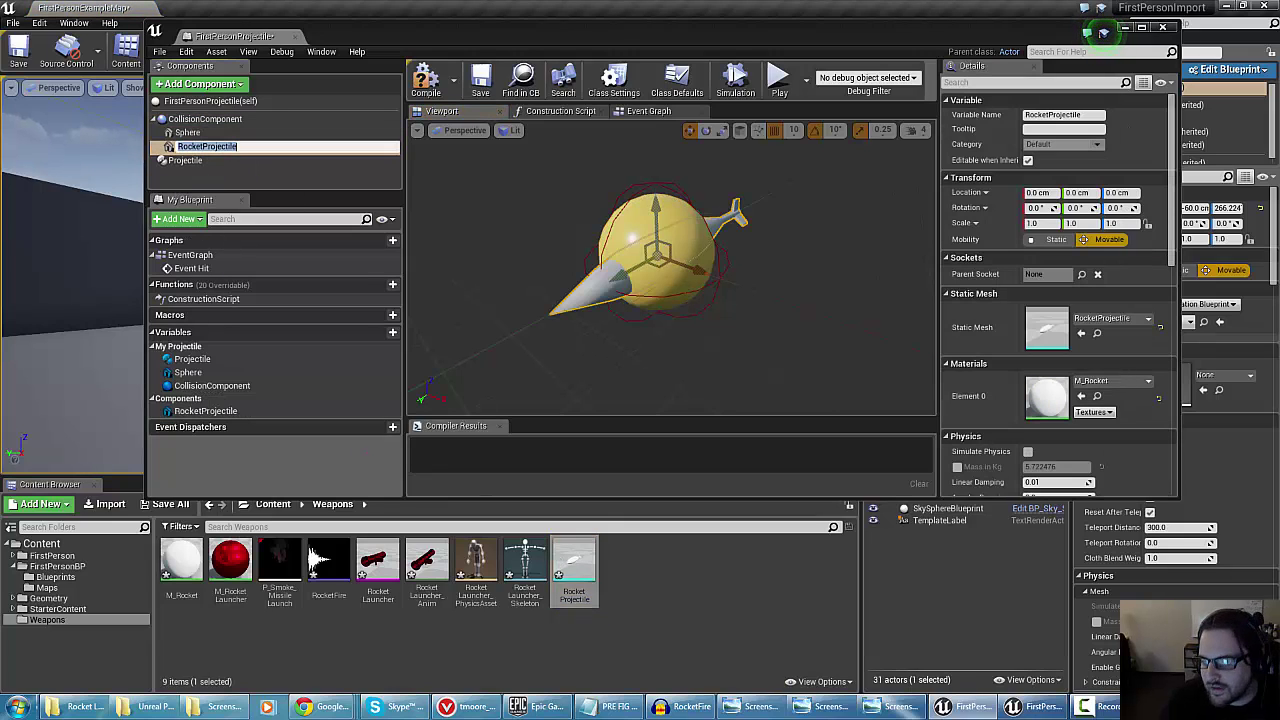
key(Return)
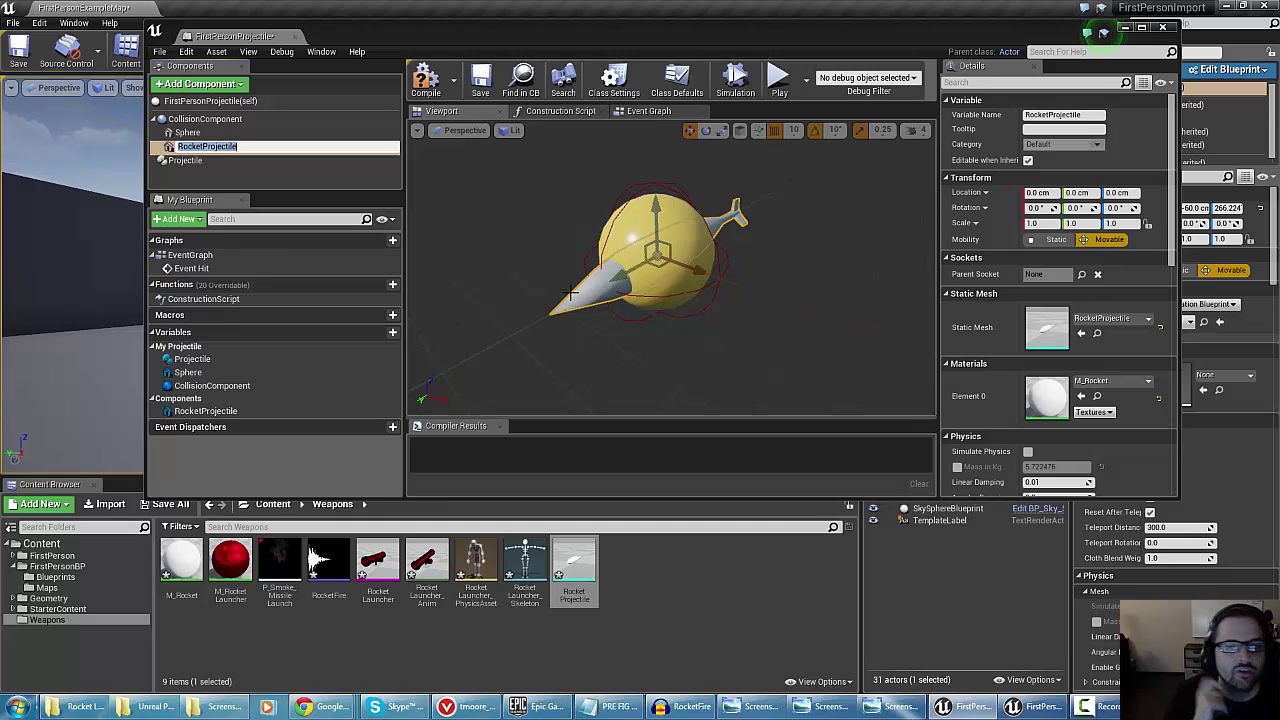
click(251, 148)
key(Return)
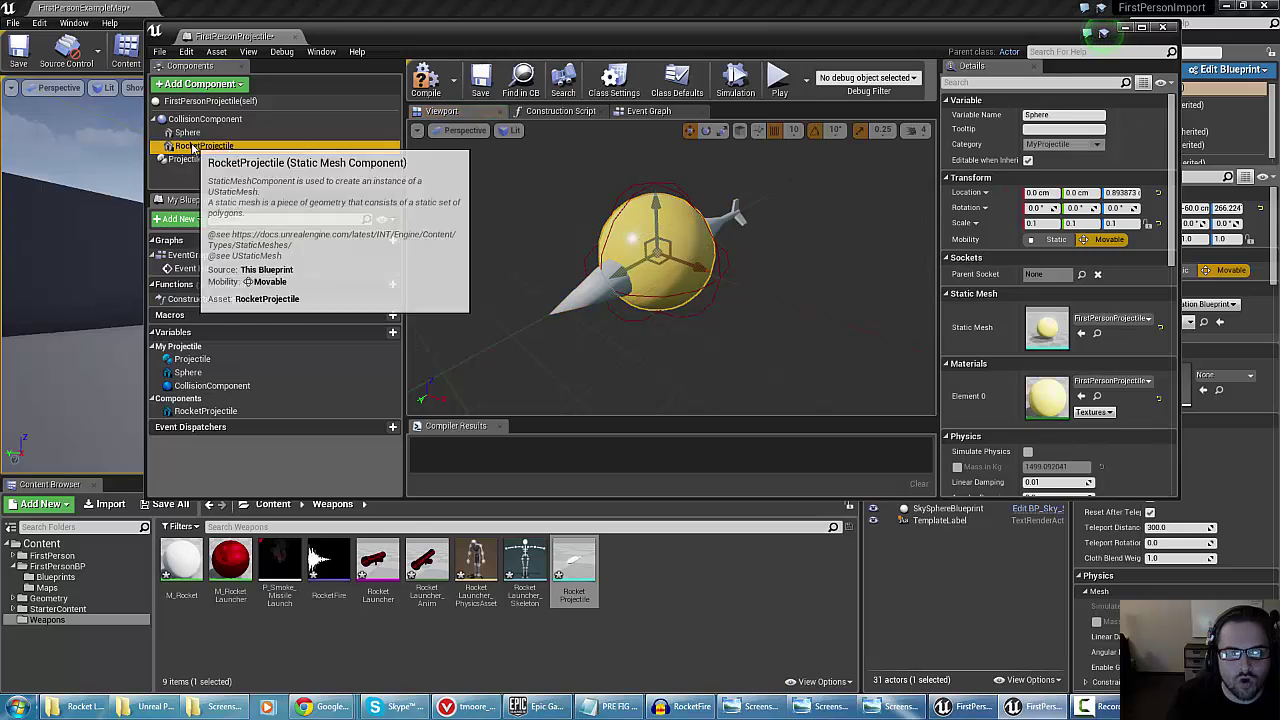
Rotate the RocketProjectile component by about -90 degrees around the Z axis
mouse_move(521, 273)
right_down()
mouse_move(528, 250)
mouse_move(521, 273)
right_up()
key(e)
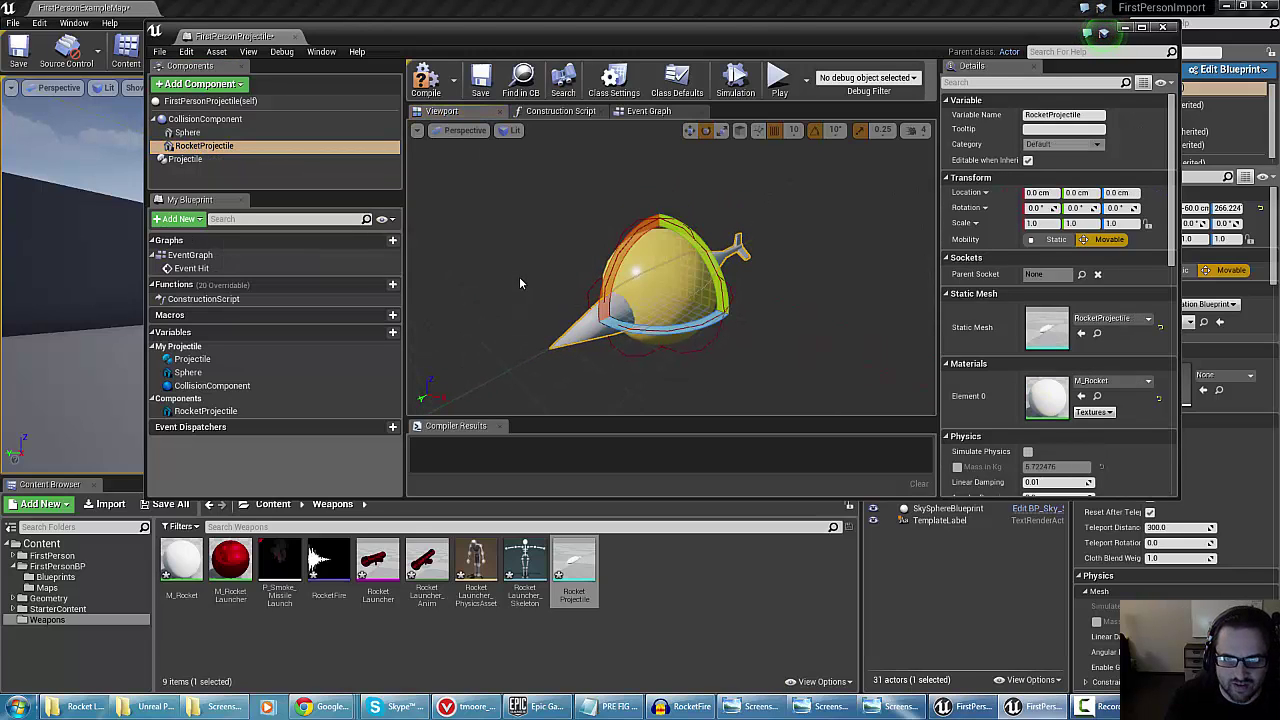
drag(622, 325, 733, 318)
drag(314, 325, 345, 325)
click(362, 331)
mouse_move(501, 334)
right_down()
mouse_move(484, 323)
mouse_move(530, 338)
mouse_move(505, 328)
right_up()
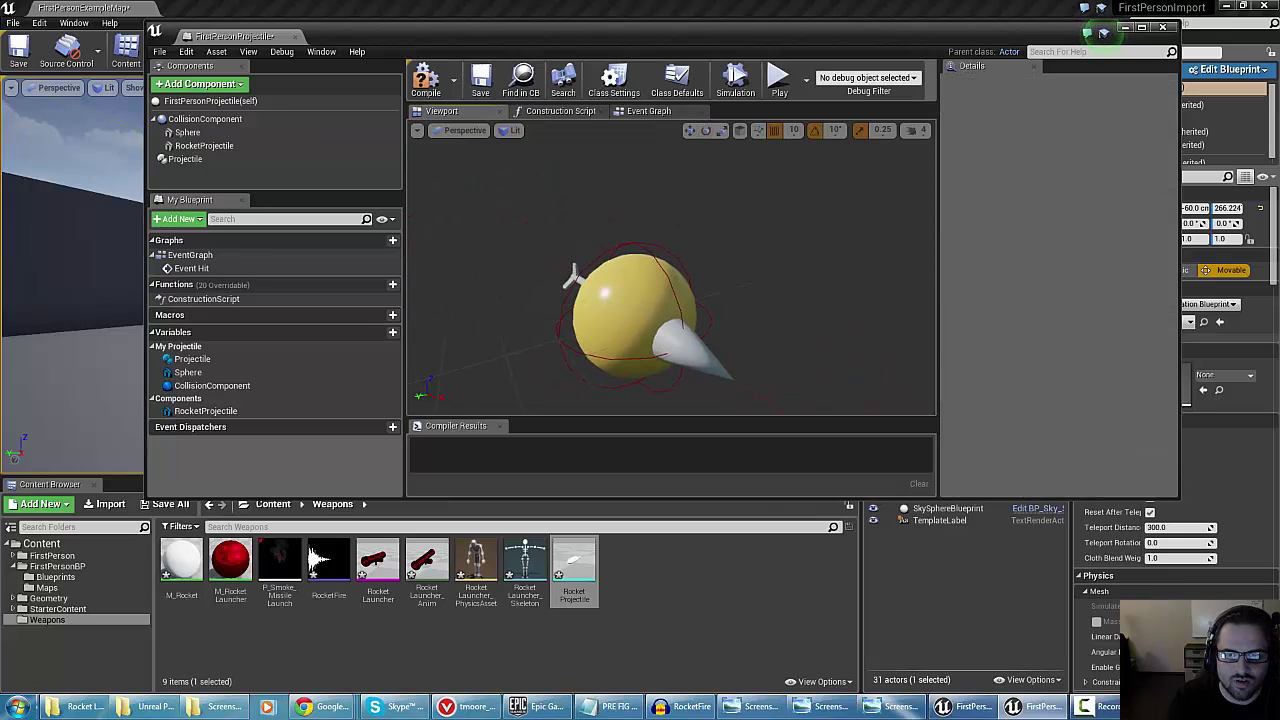
Delete the yellow Sphere component from the projectile blueprint
click(592, 280)
key(Delete)
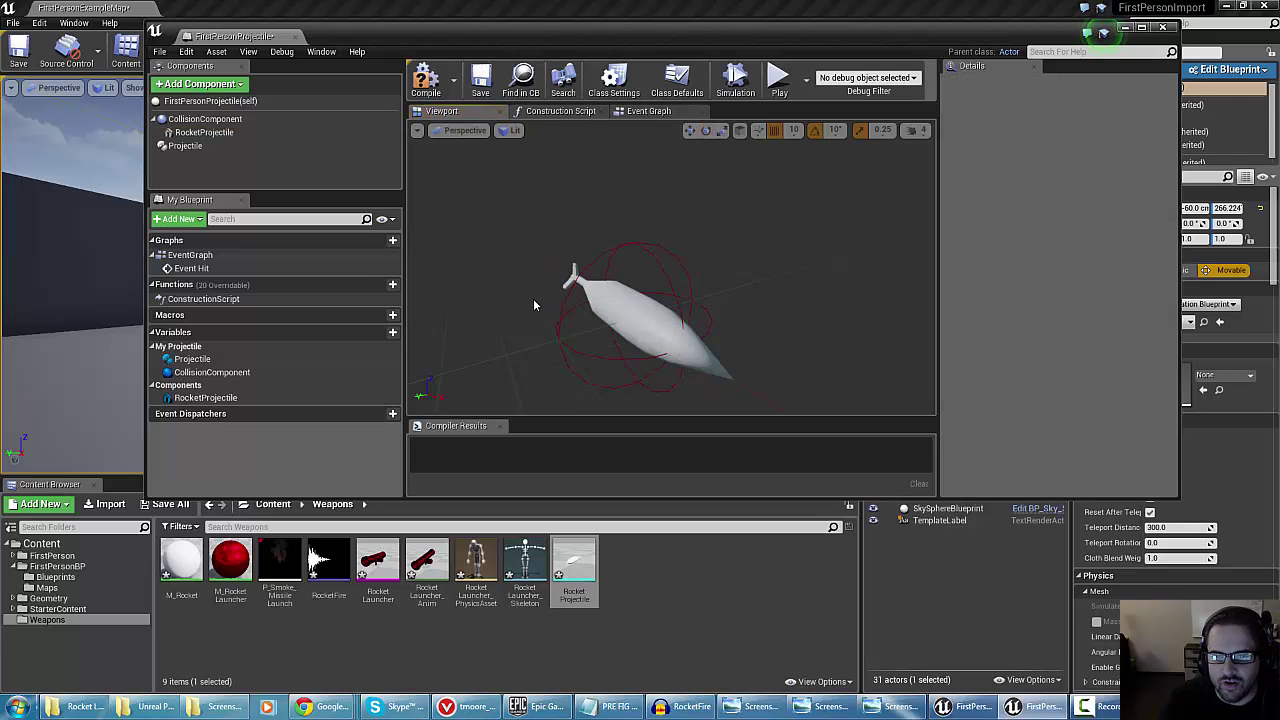
right_drag(534, 304, 591, 297)
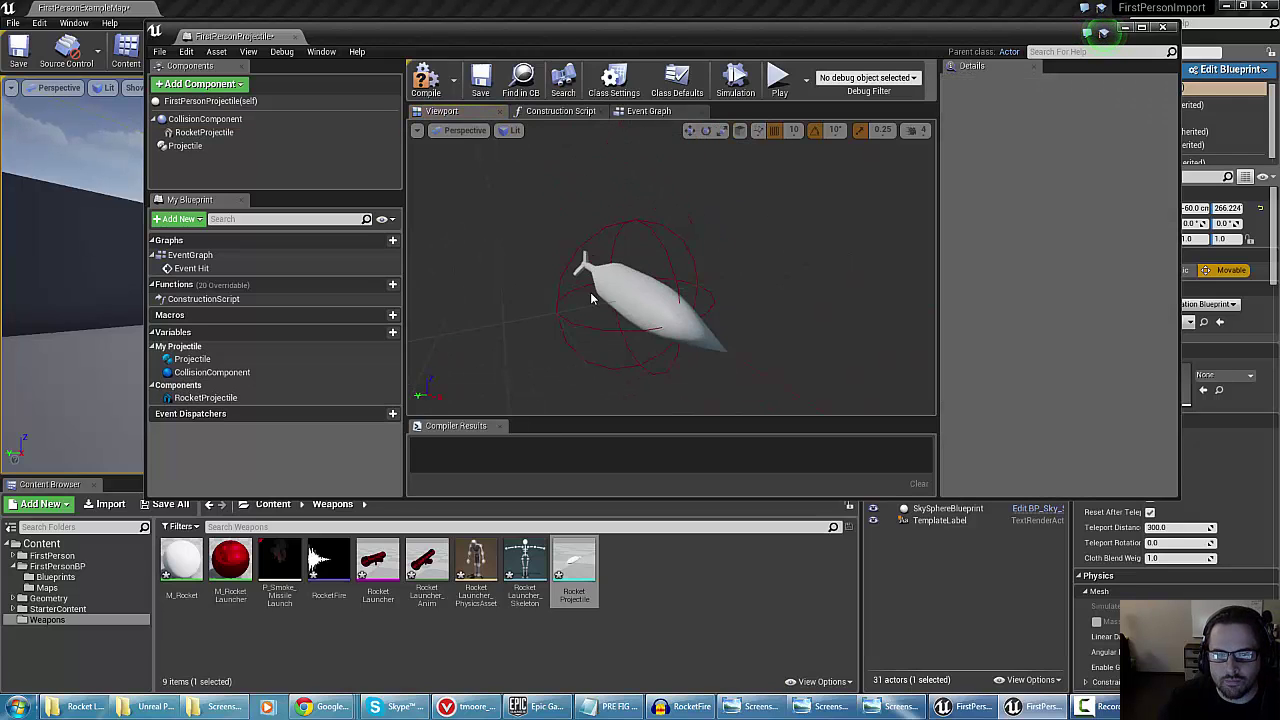
Disable Enable Gravity for the RocketProjectile component
click(591, 297)
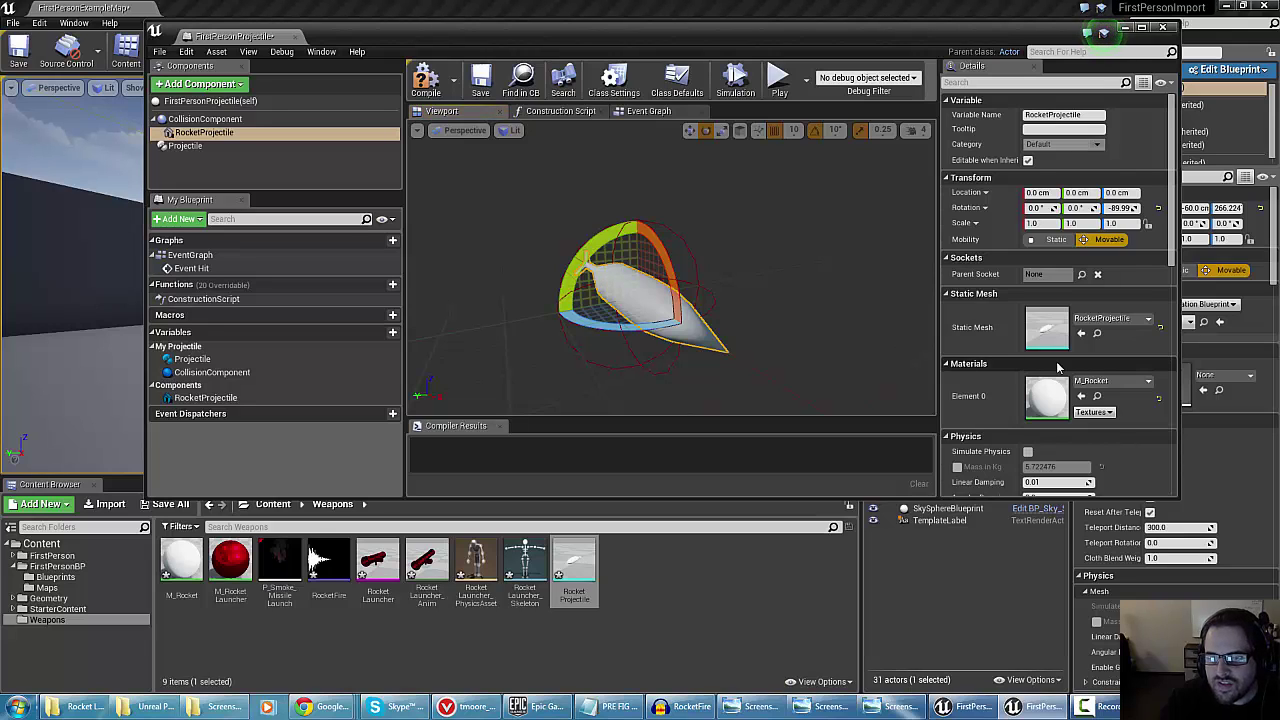
scroll(1057, 368, down, 3)
drag(451, 260, 501, 278)
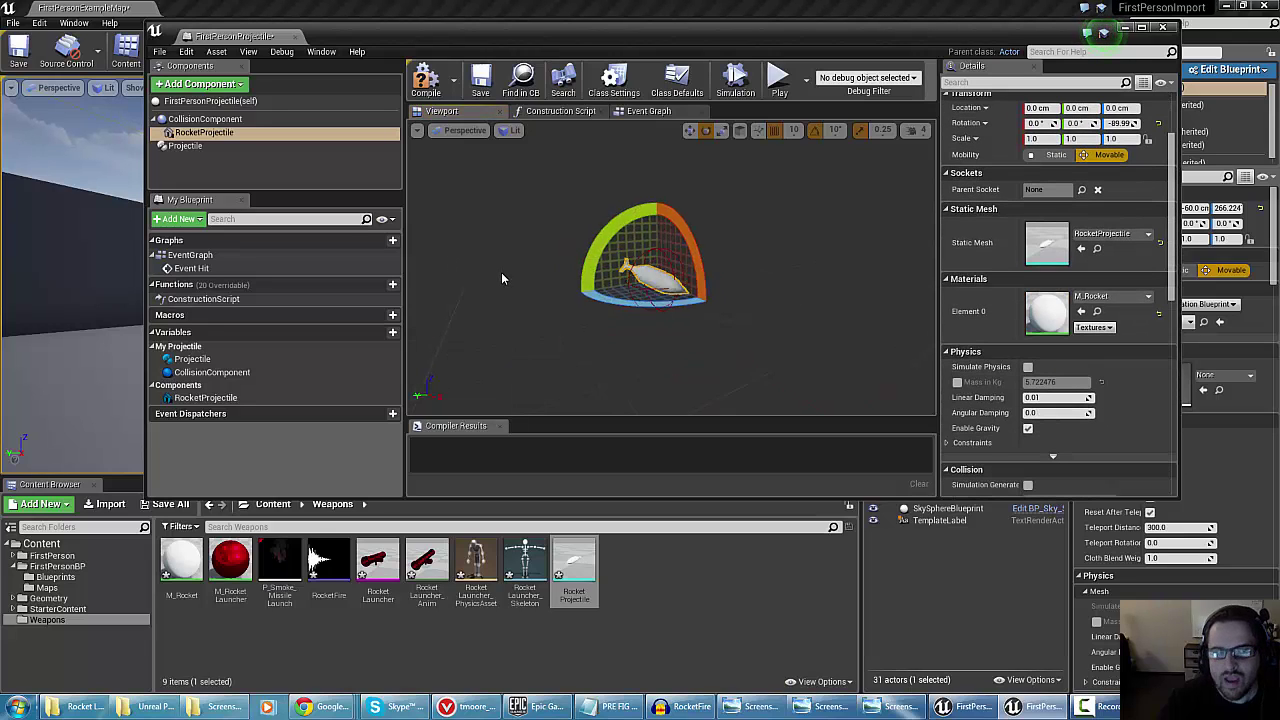
scroll(503, 278, down, 2)
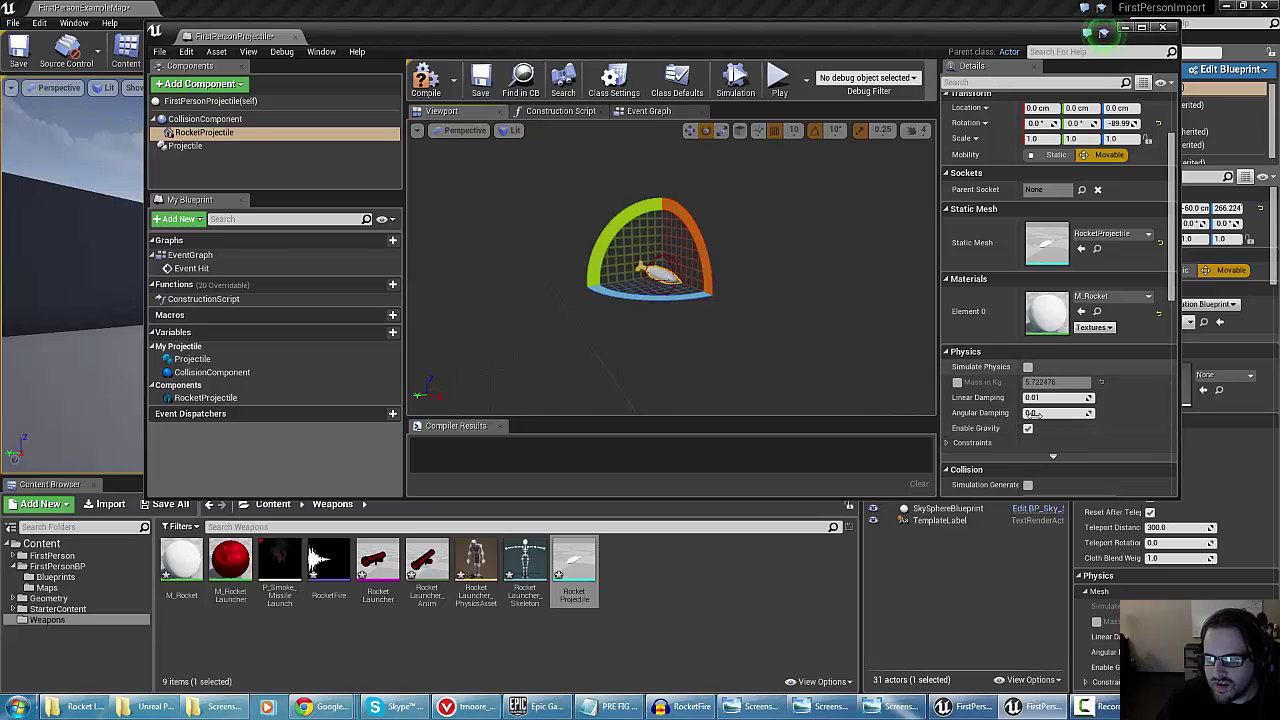
click(1028, 429)
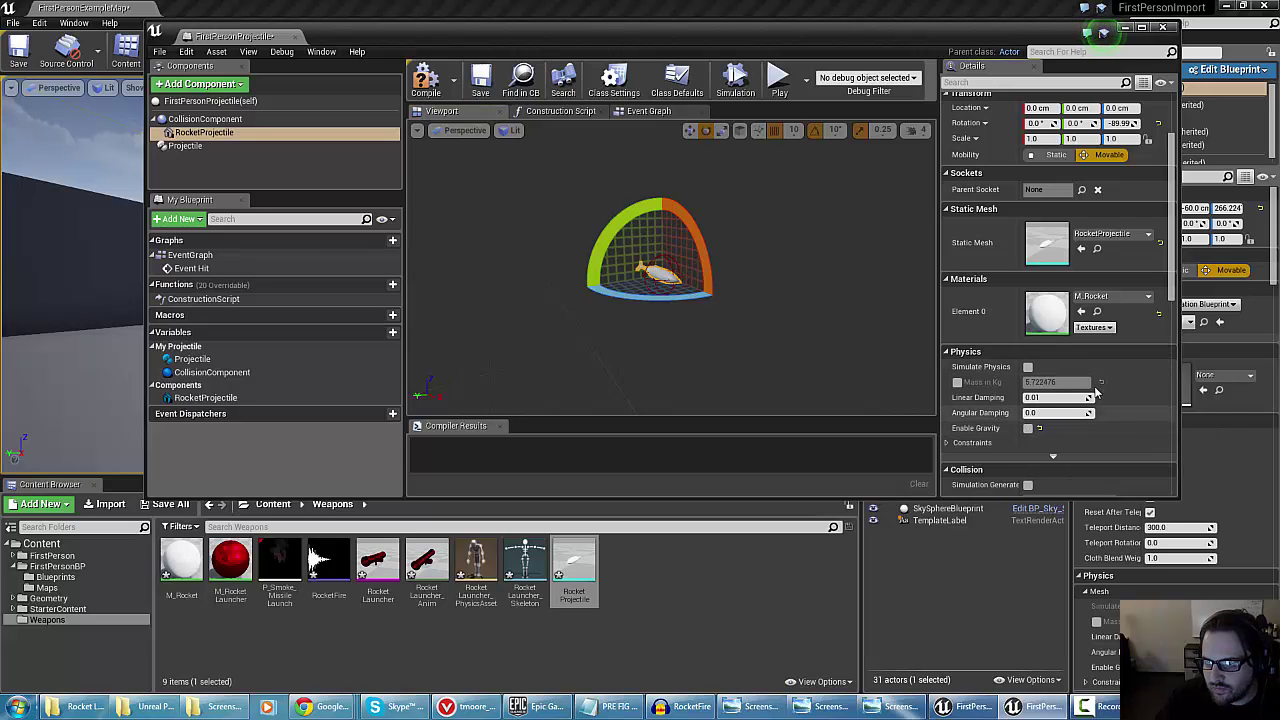
Review the physics, collision and rendering settings of the RocketProjectile component and the movement settings of the Projectile component
scroll(1059, 350, up, 3)
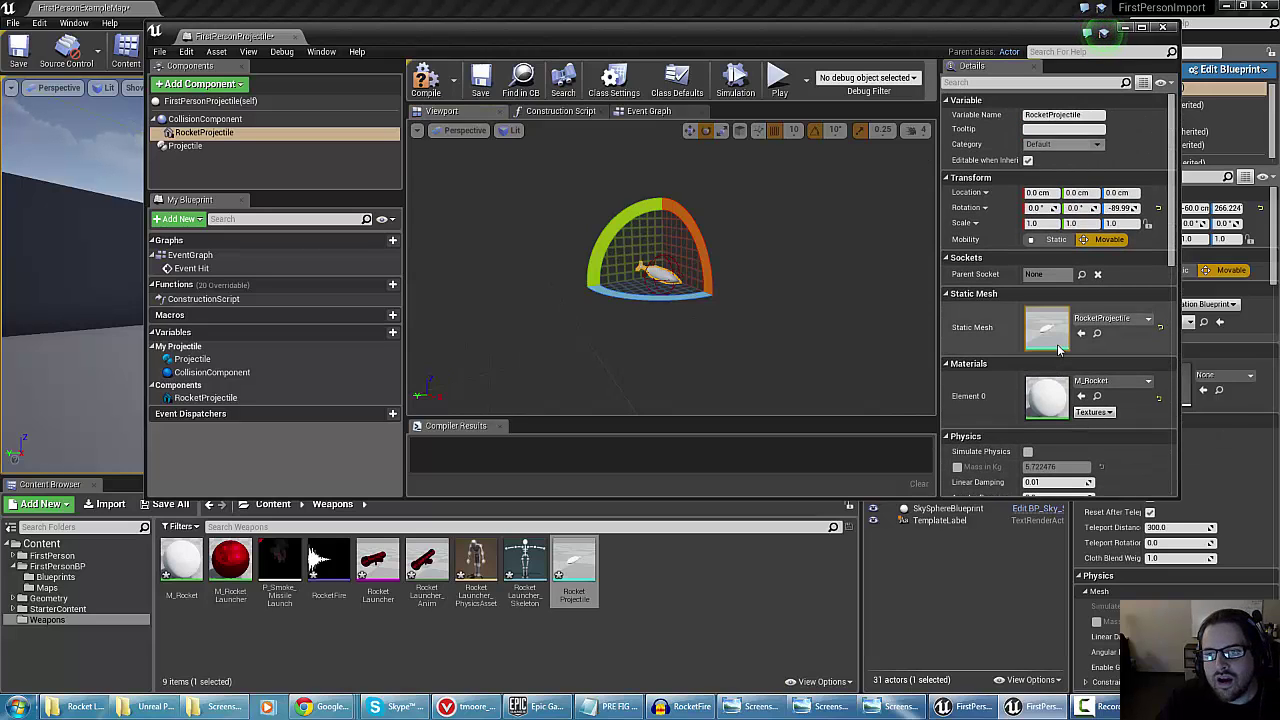
scroll(1059, 350, down, 10)
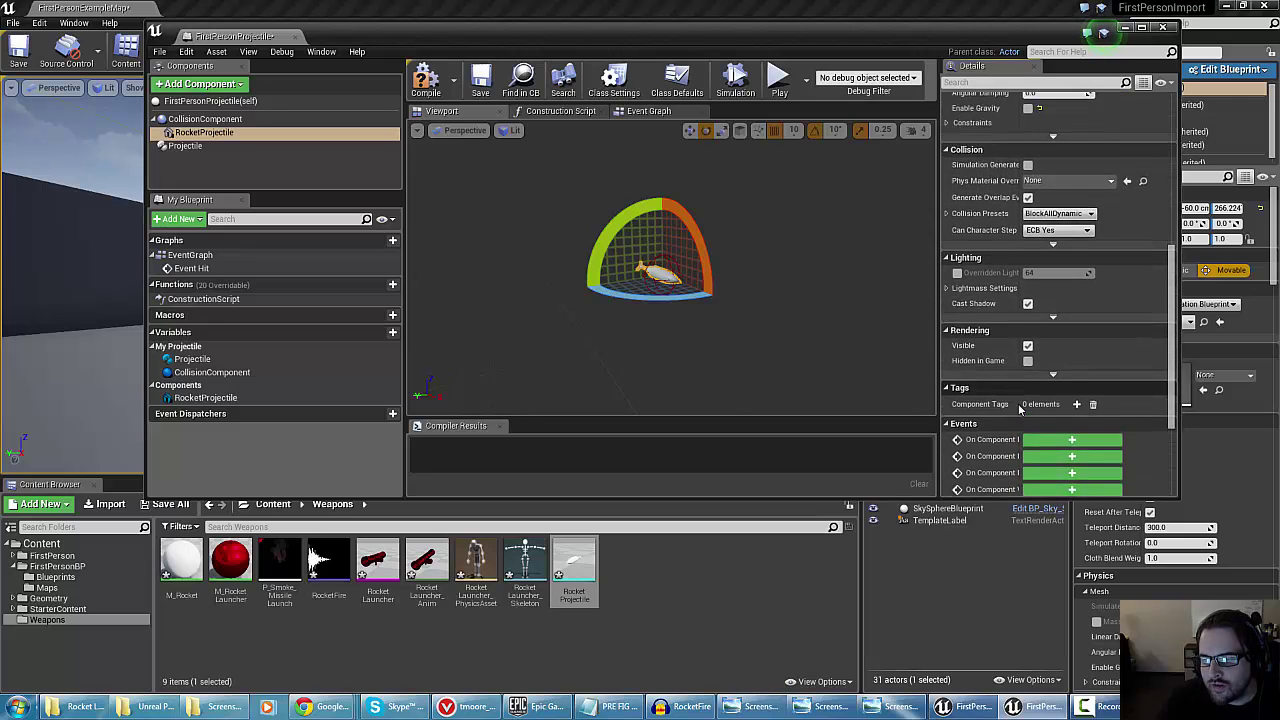
scroll(1020, 408, down, 5)
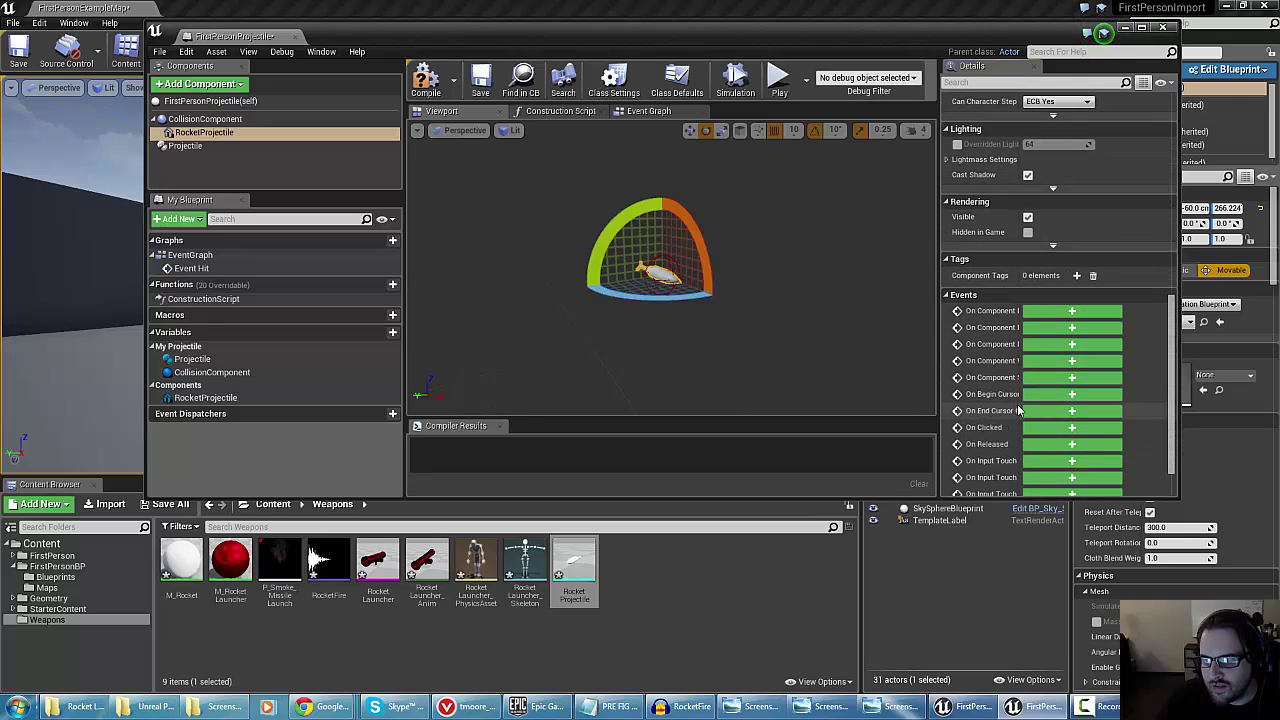
click(190, 147)
scroll(1002, 230, up, 1)
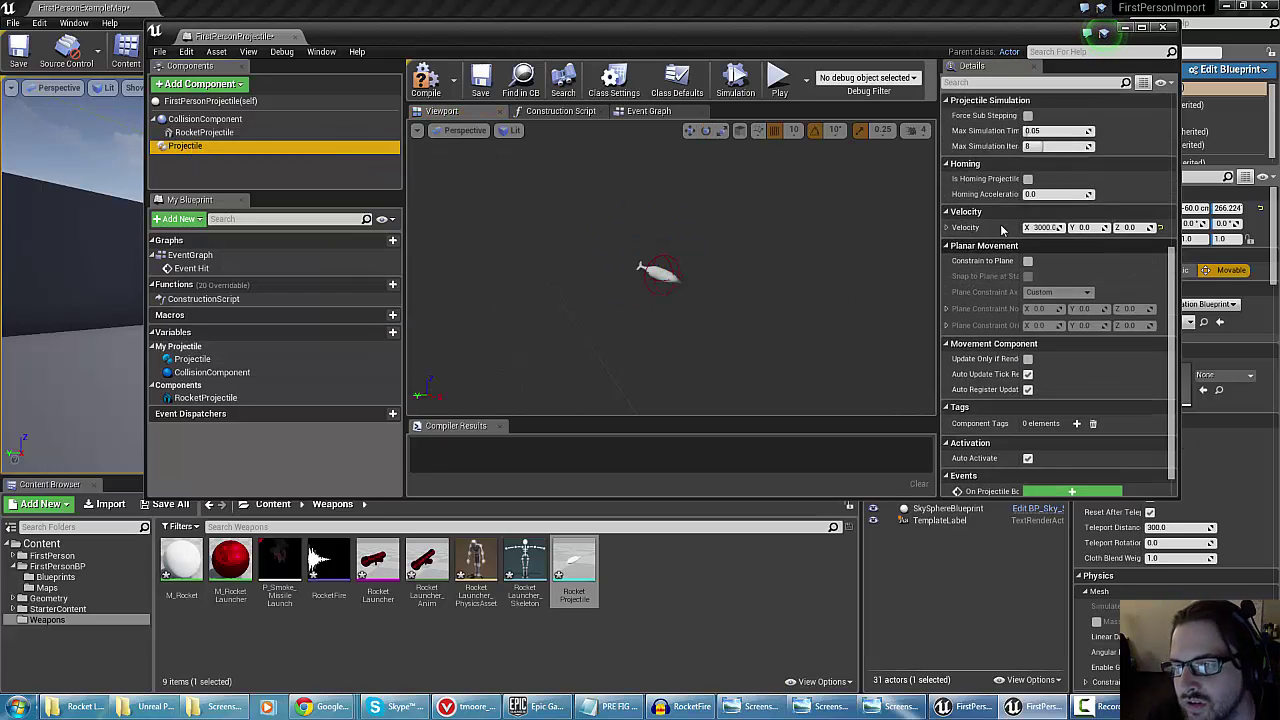
scroll(1002, 230, up, 7)
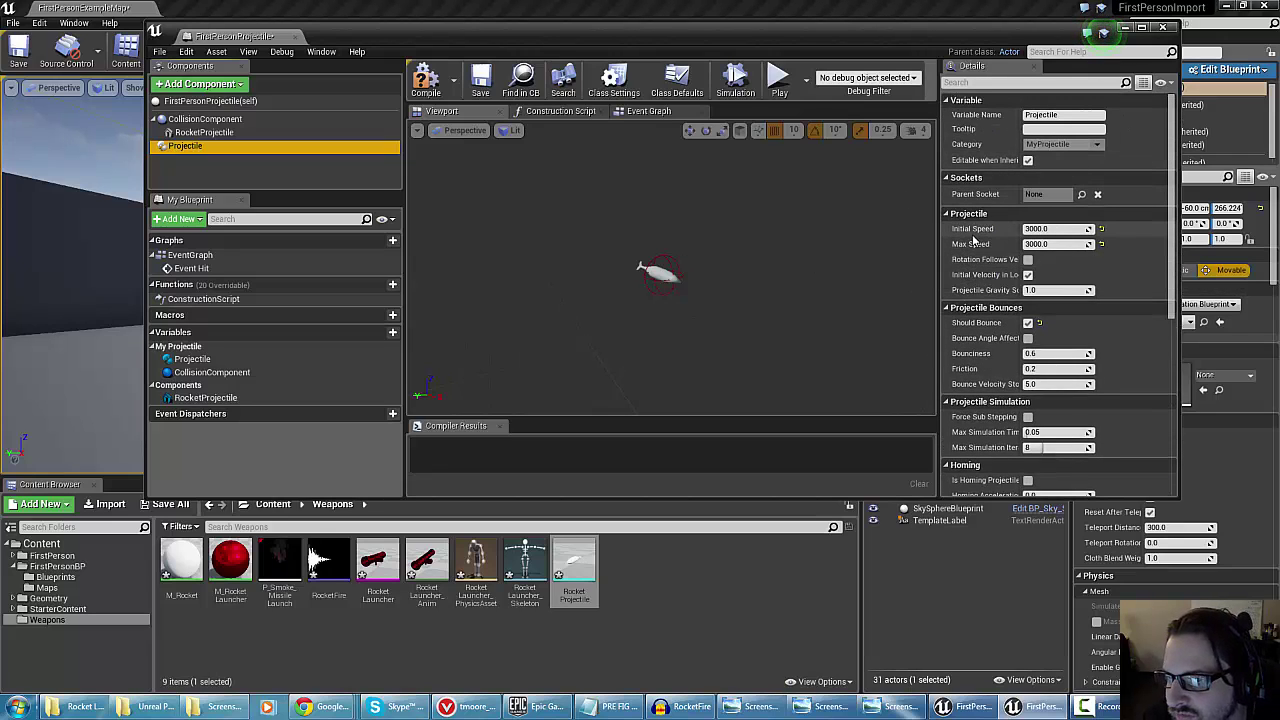
scroll(975, 240, down, 6)
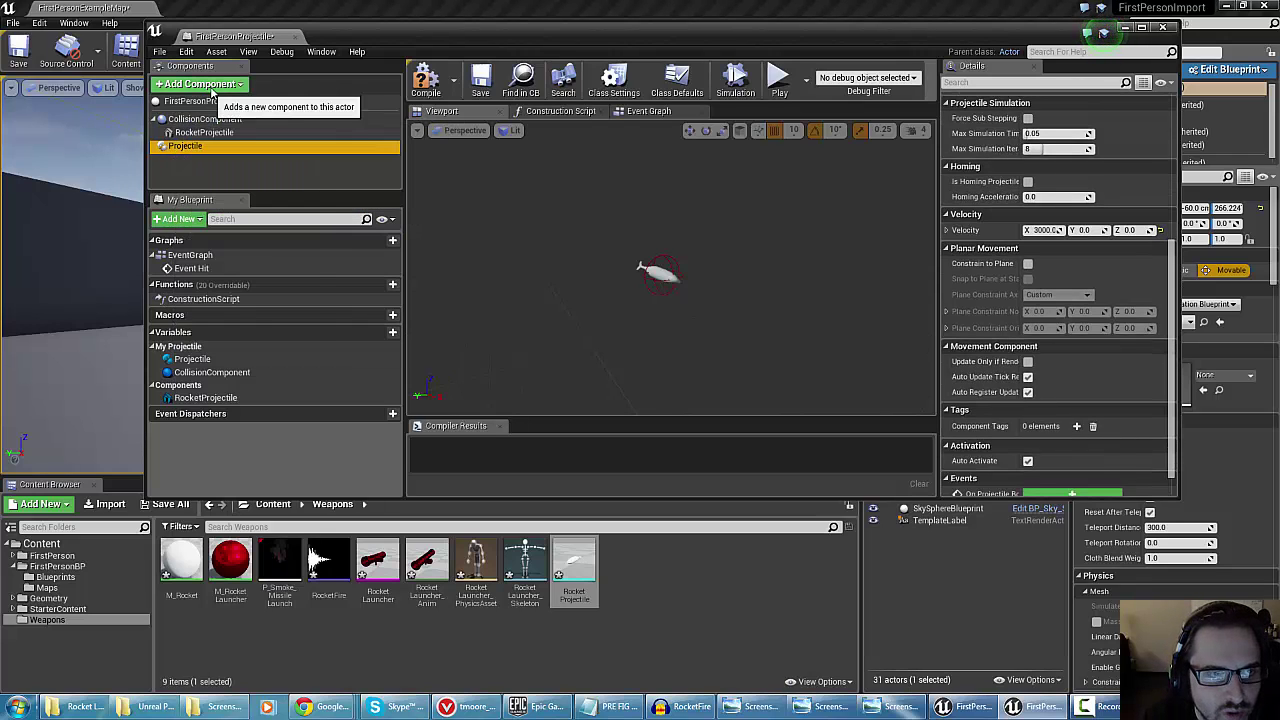
Look through the component types that can be added to the blueprint and search them for "projectil"
click(200, 84)
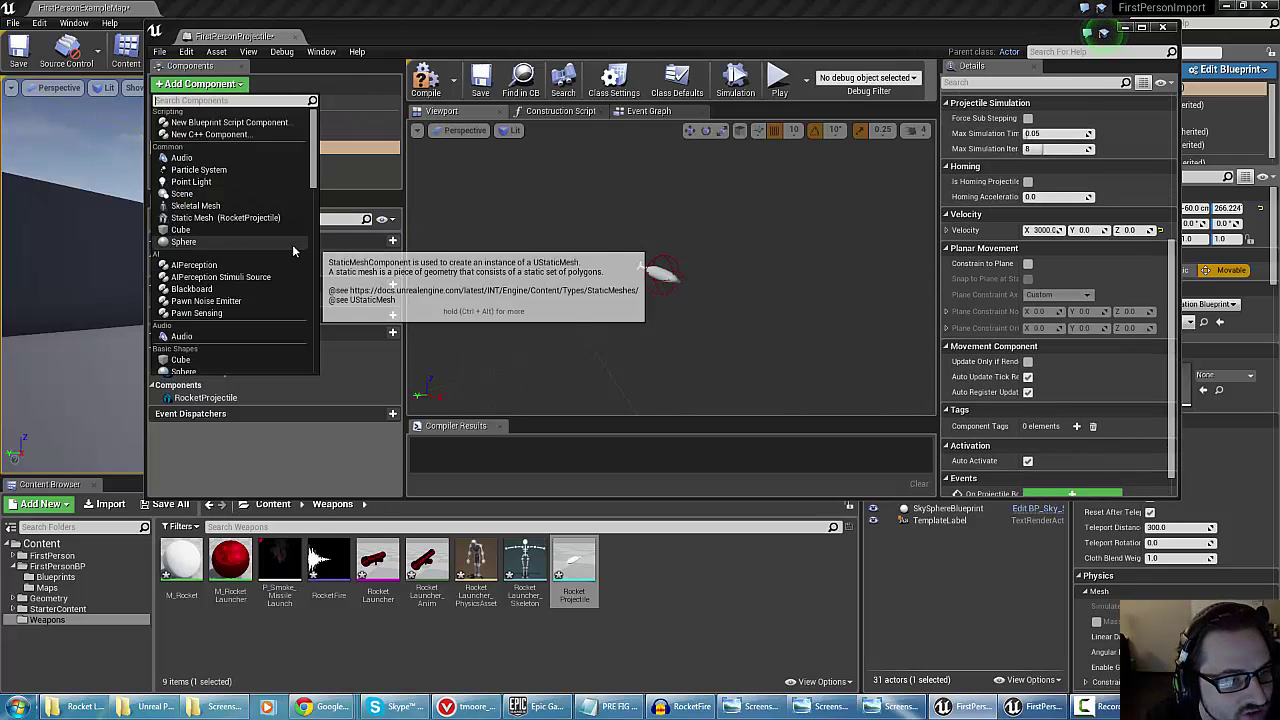
scroll(292, 244, down, 5)
scroll(292, 250, down, 10)
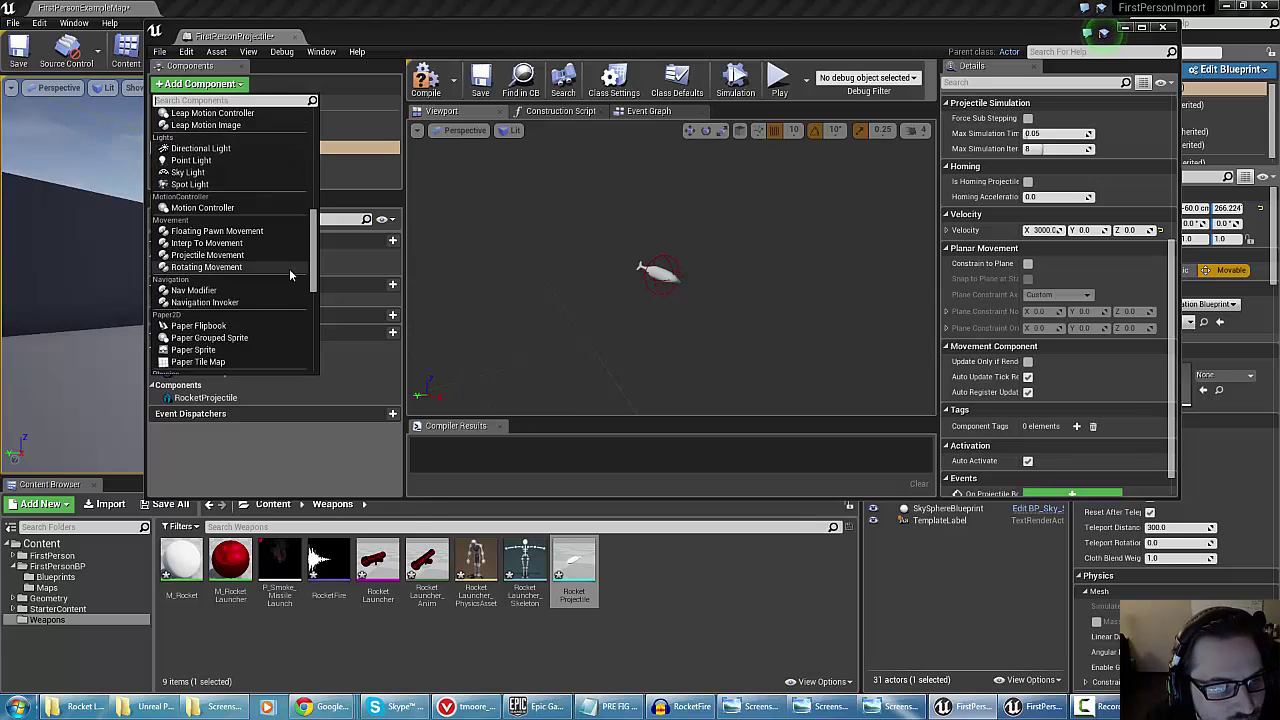
scroll(289, 275, up, 3)
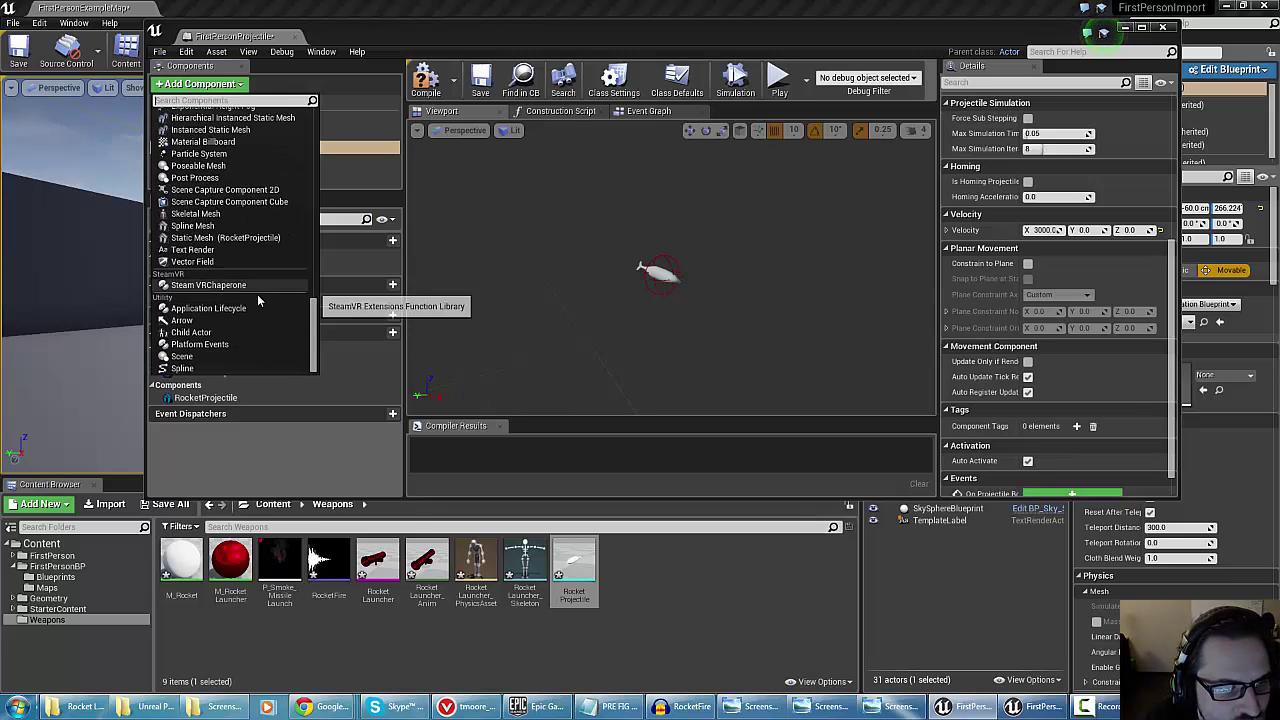
scroll(256, 297, up, 7)
scroll(243, 236, up, 5)
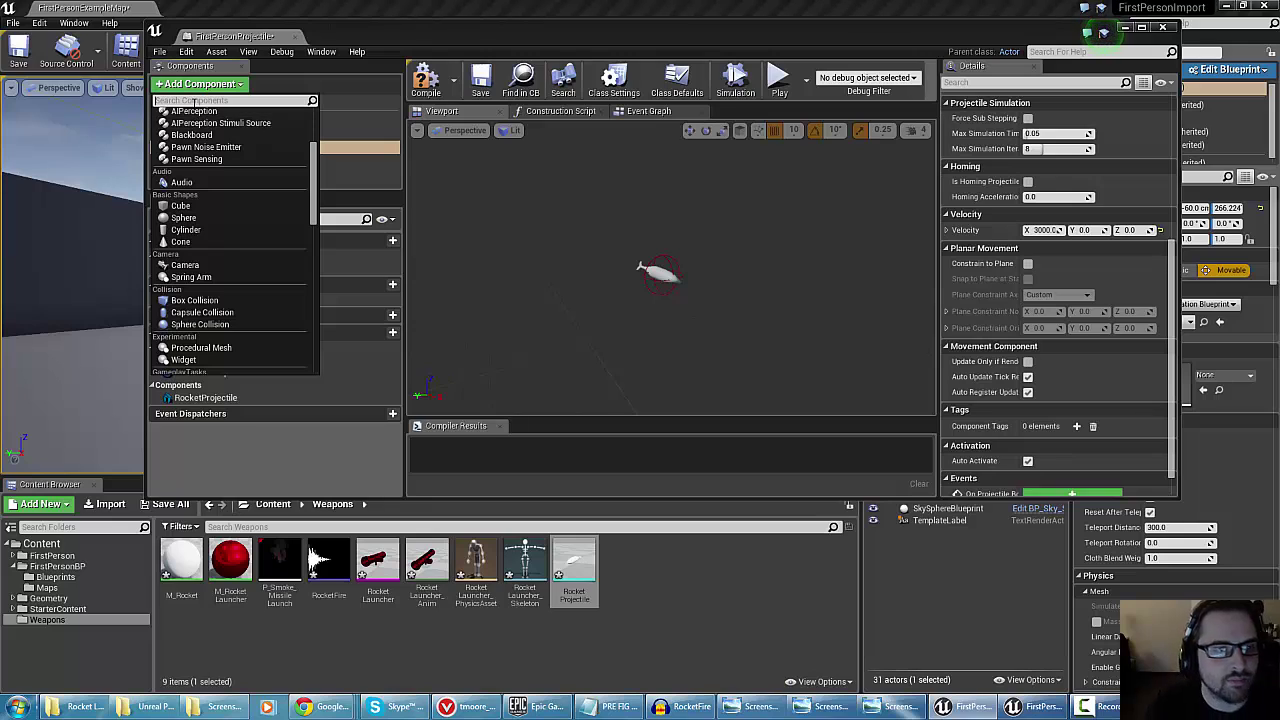
click(184, 102)
text(projectil)
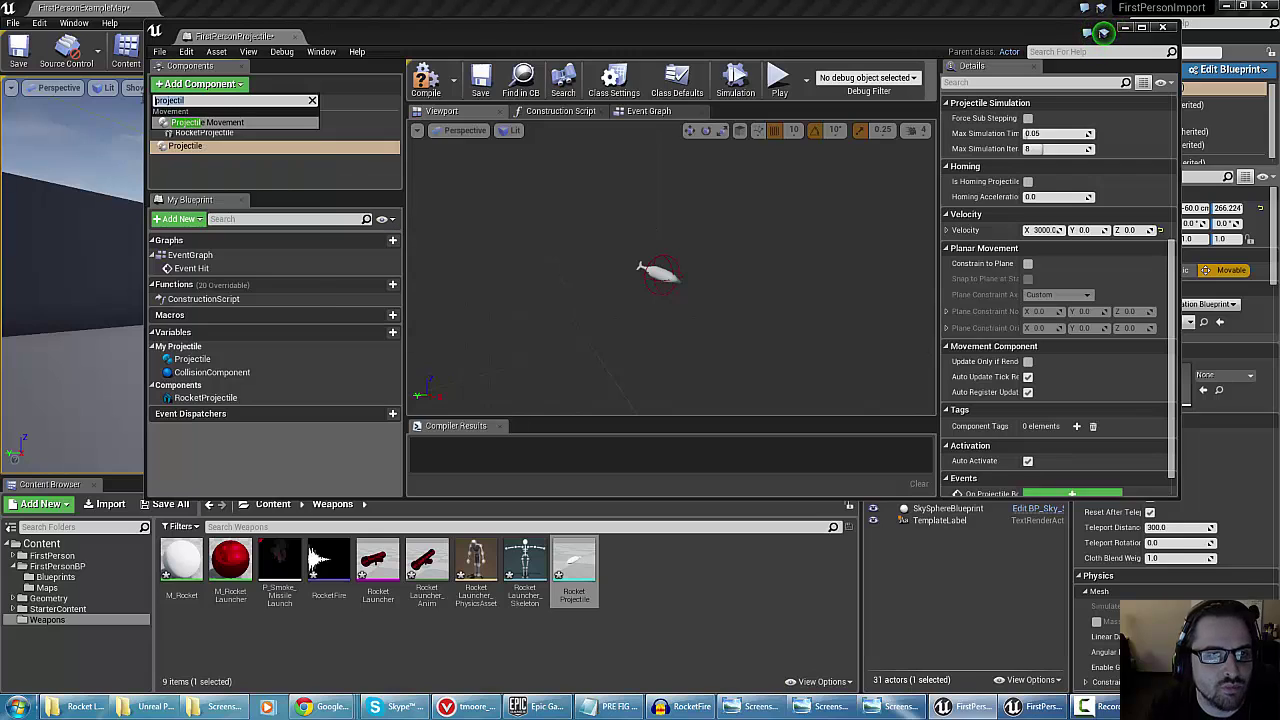
key(BackSpace)
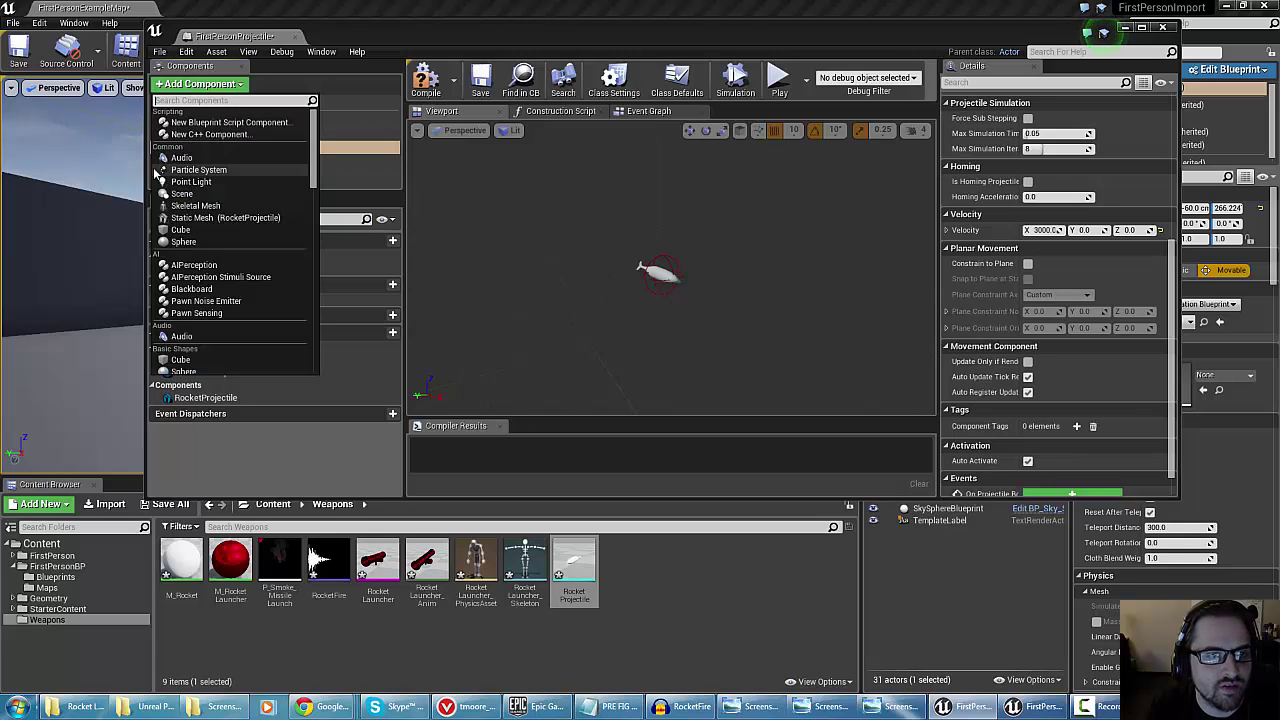
click(354, 122)
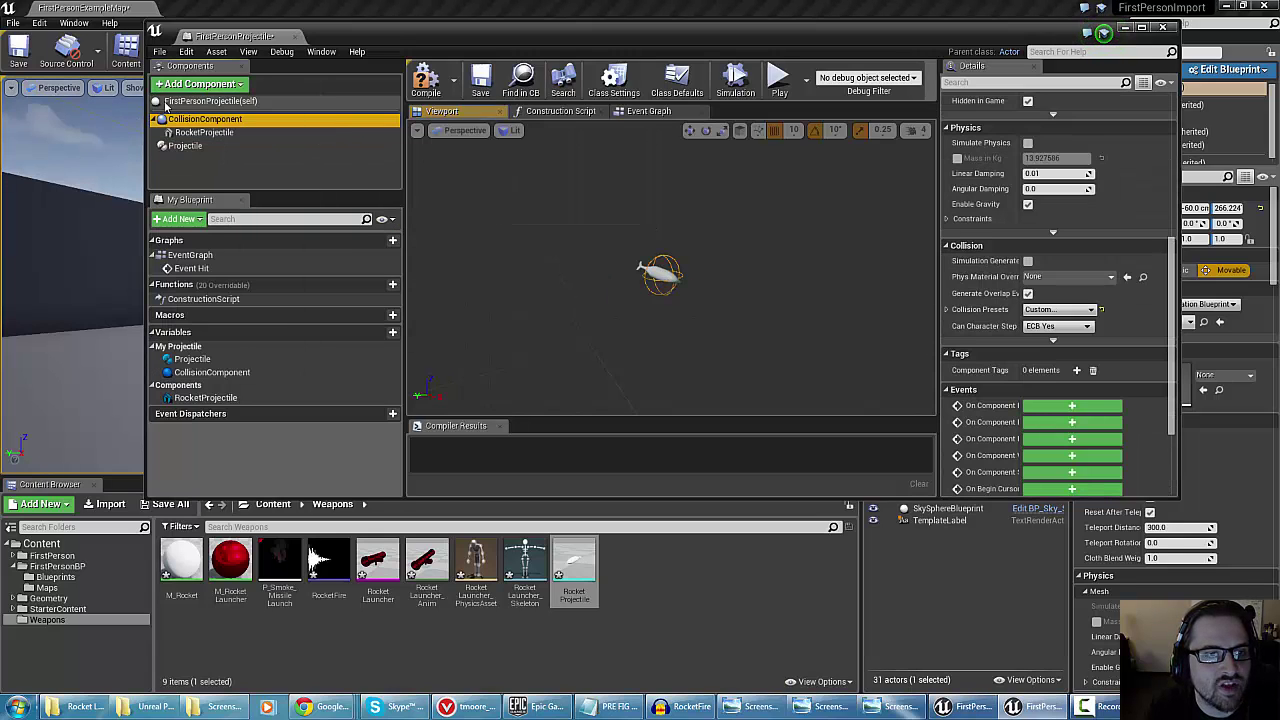
click(184, 86)
text(p)
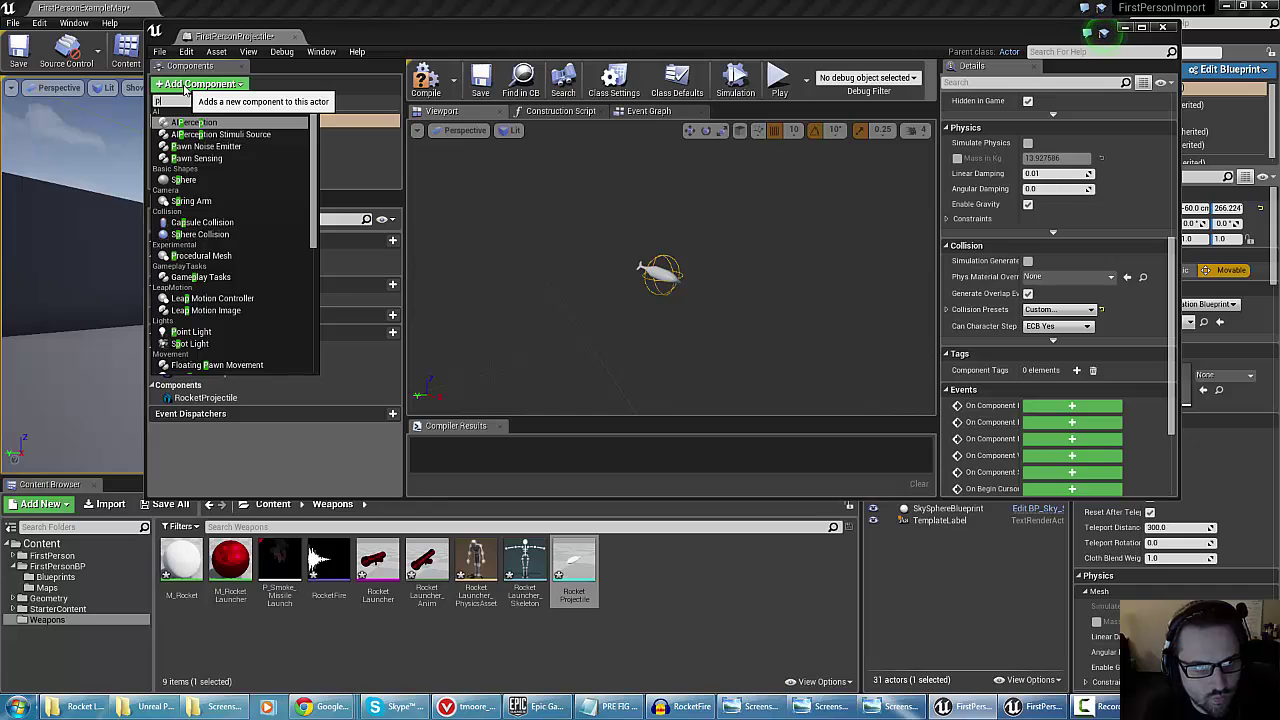
text(roj)
key(BackSpace)
key(BackSpace)
key(BackSpace)
key(BackSpace)
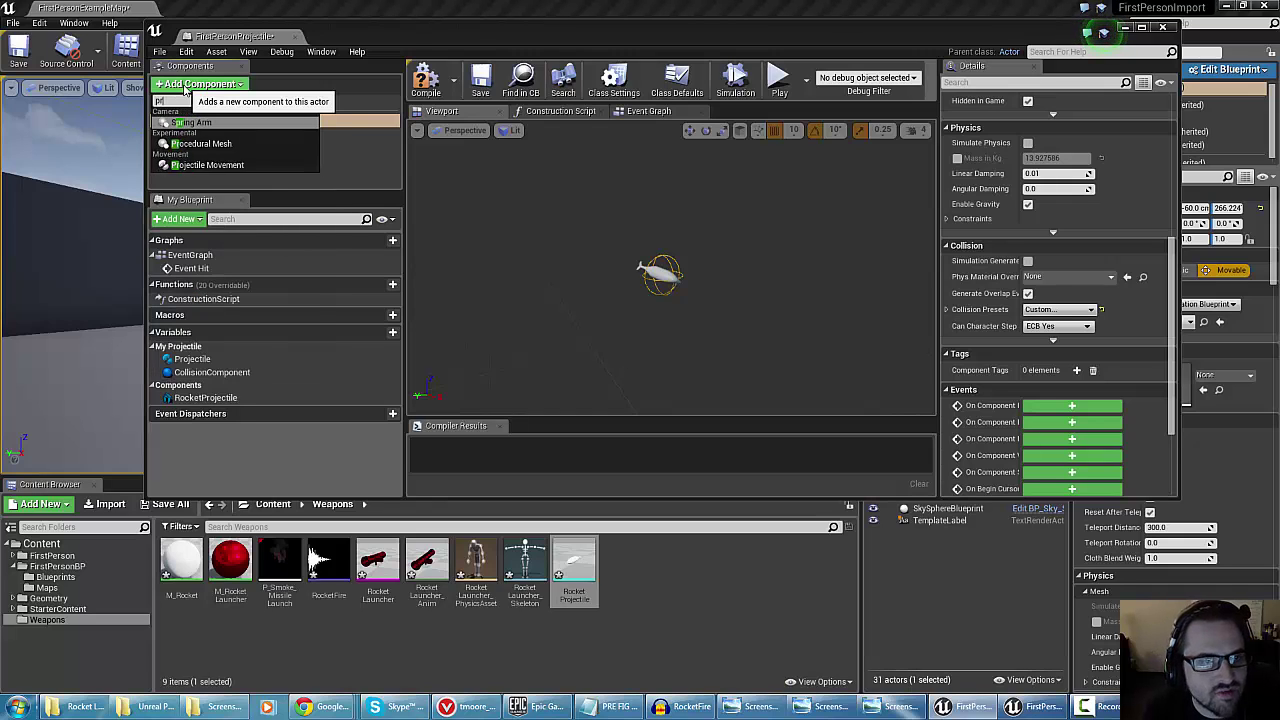
click(338, 92)
Select the Projectile component and widen its details area so the full names of its movement and velocity properties are readable
click(168, 146)
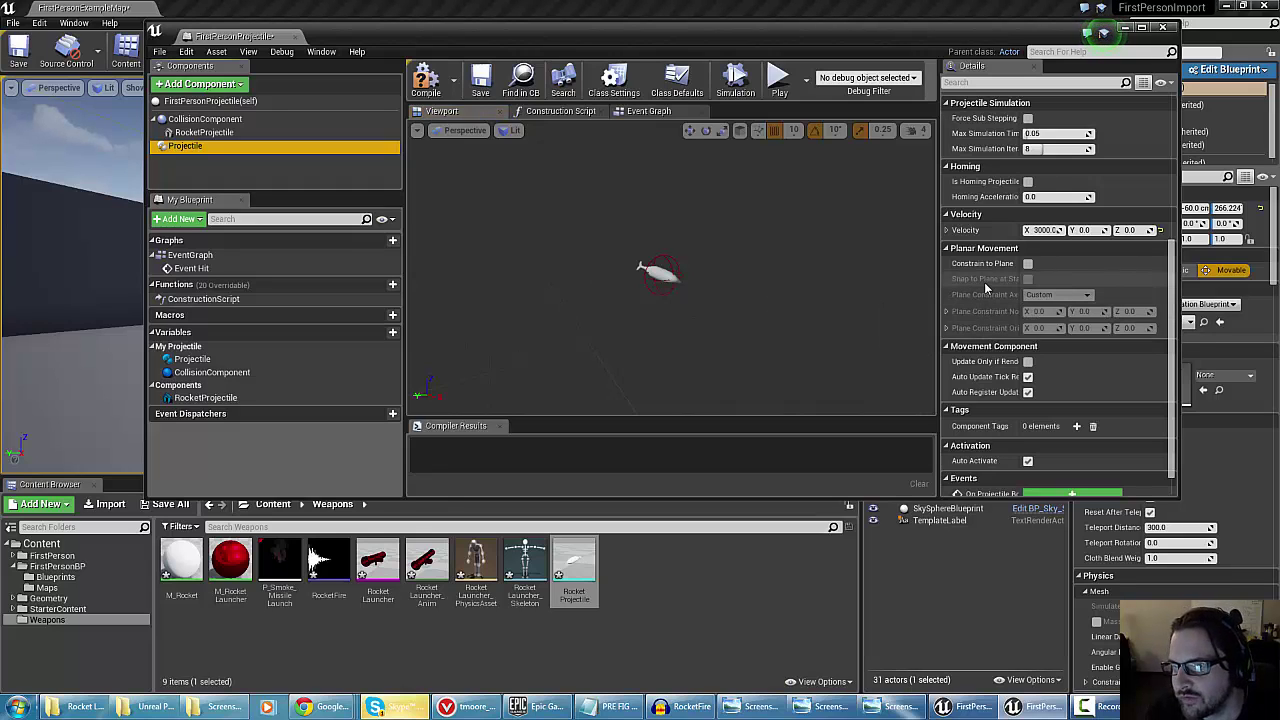
mouse_move(1021, 183)
mouse_down()
mouse_move(1060, 181)
mouse_move(1037, 182)
mouse_up()
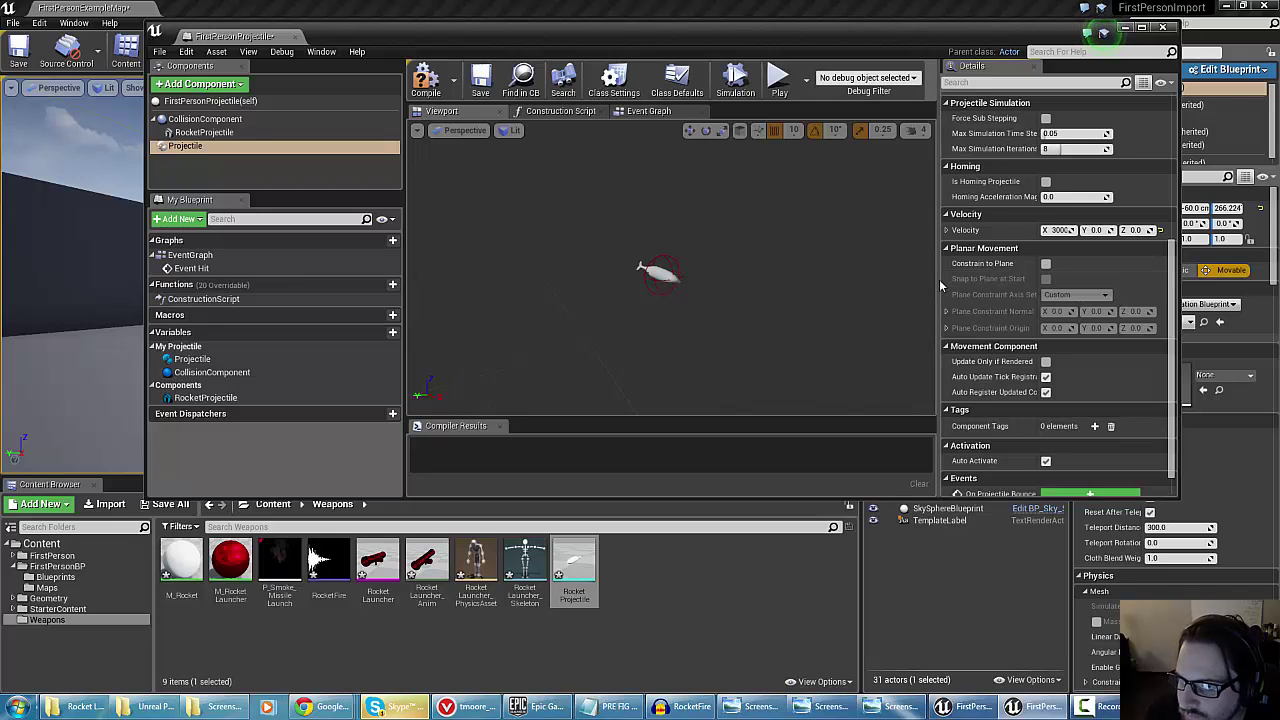
drag(939, 279, 888, 273)
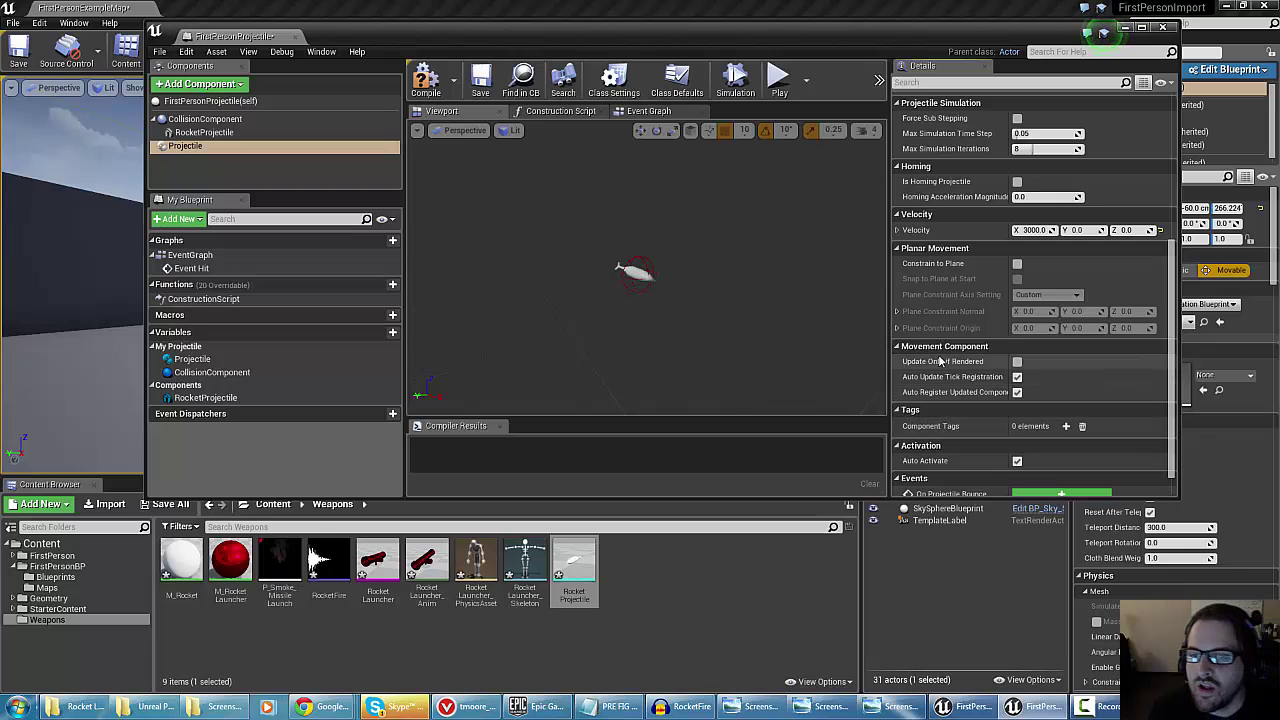
scroll(995, 295, down, 1)
scroll(995, 292, up, 1)
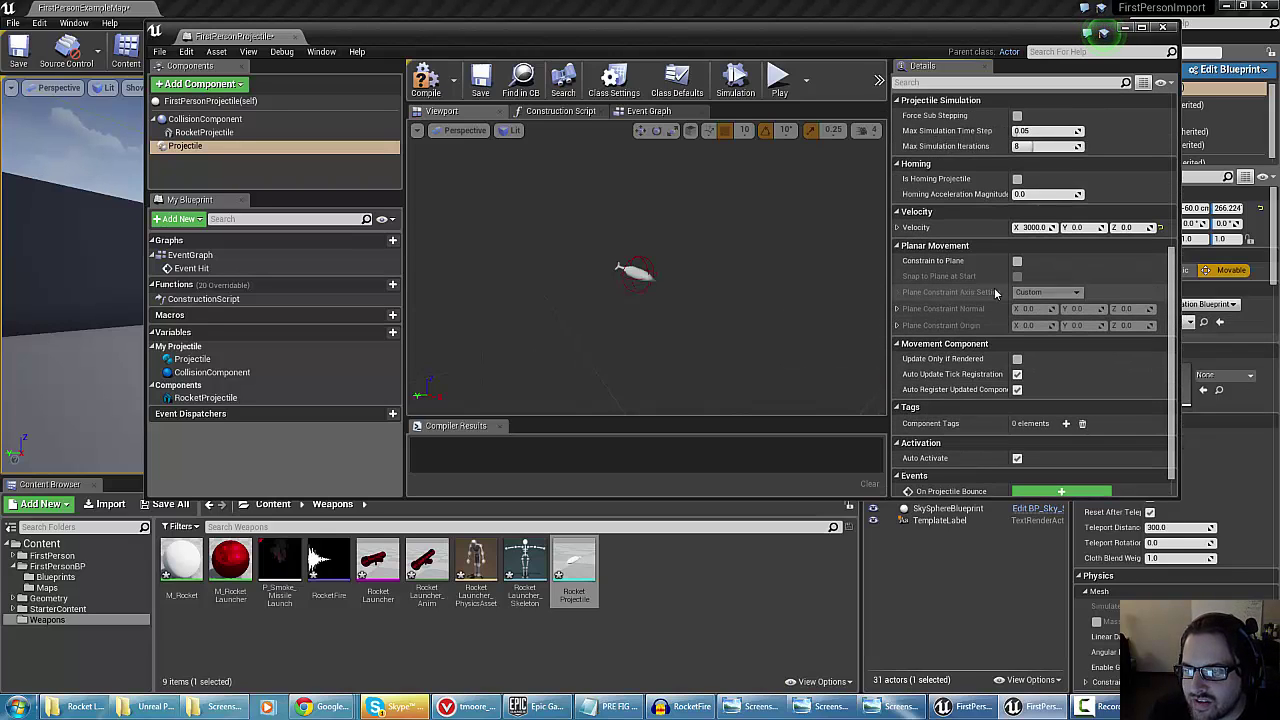
scroll(994, 287, up, 3)
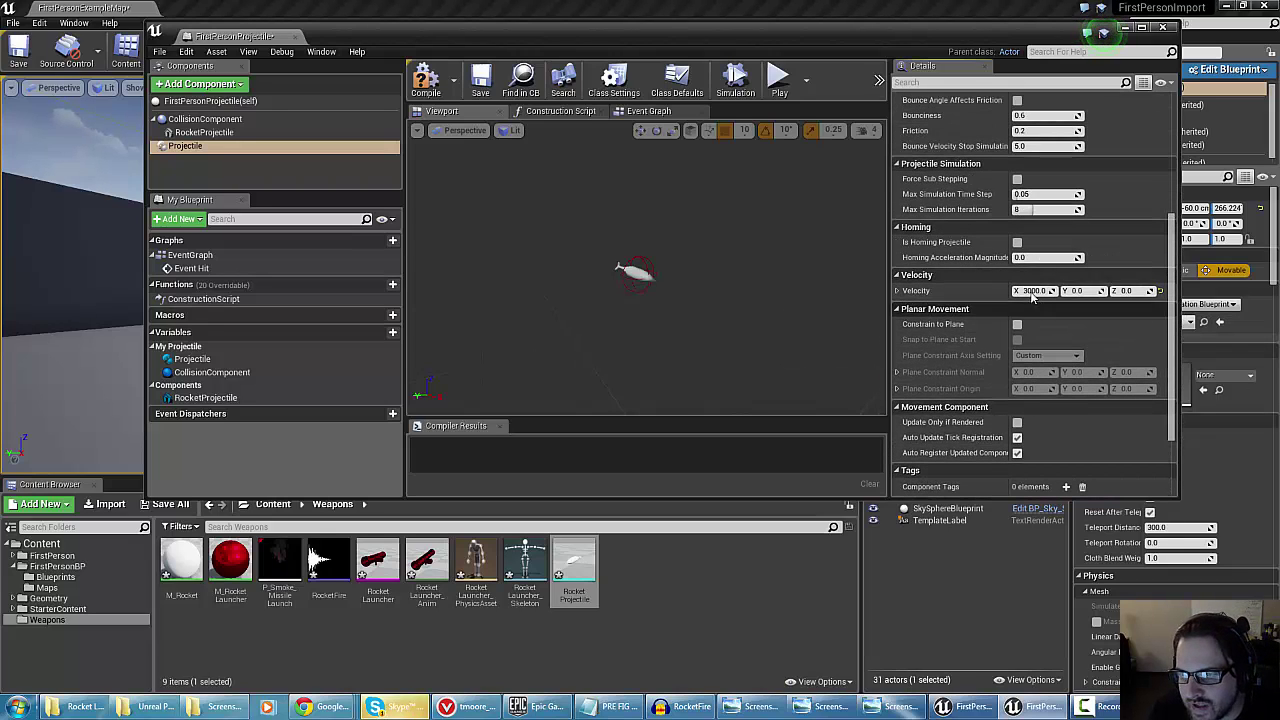
Rotate the RocketProjectile mesh about the Z axis so that its nose points along the positive X axis
right_drag(754, 297, 728, 316)
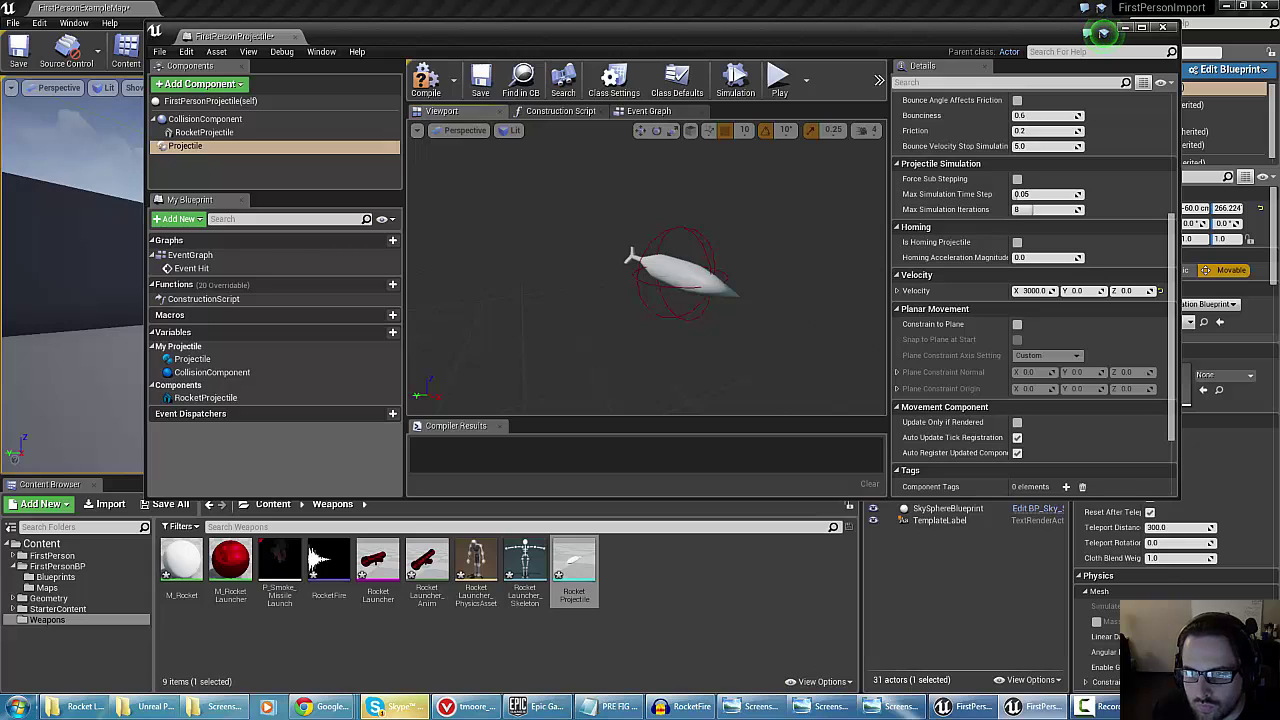
click(677, 278)
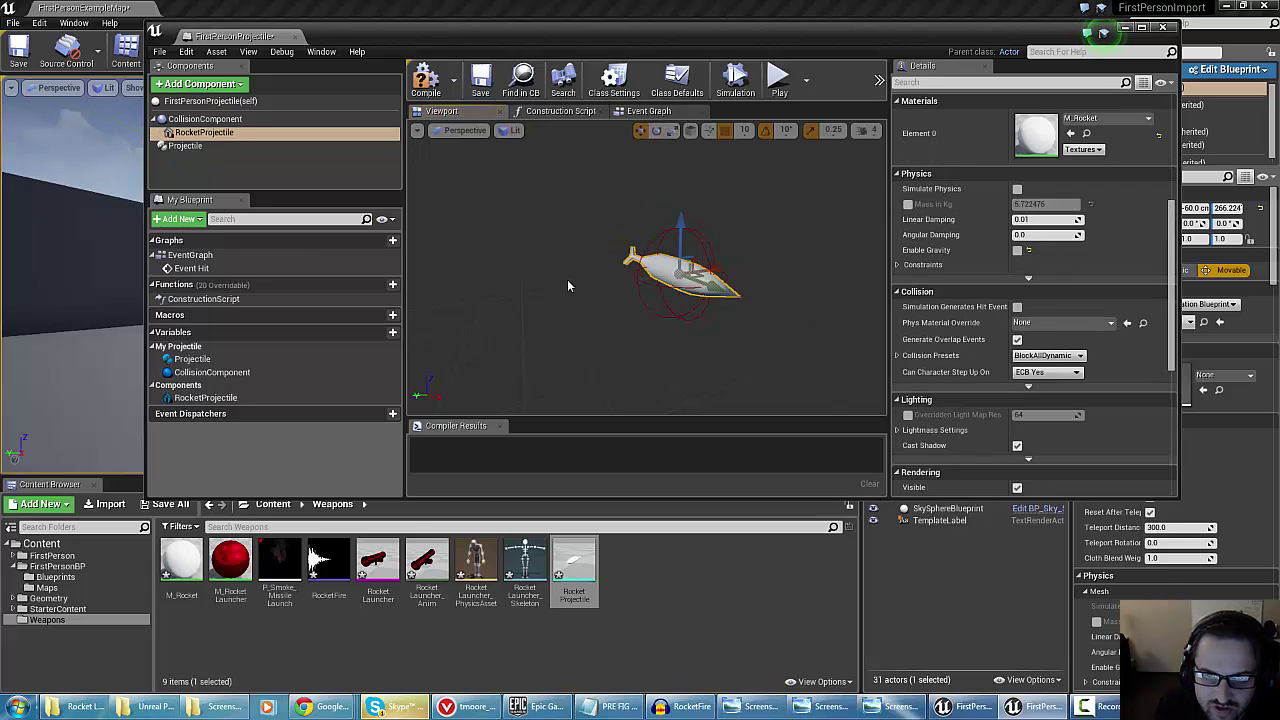
right_drag(567, 280, 591, 256)
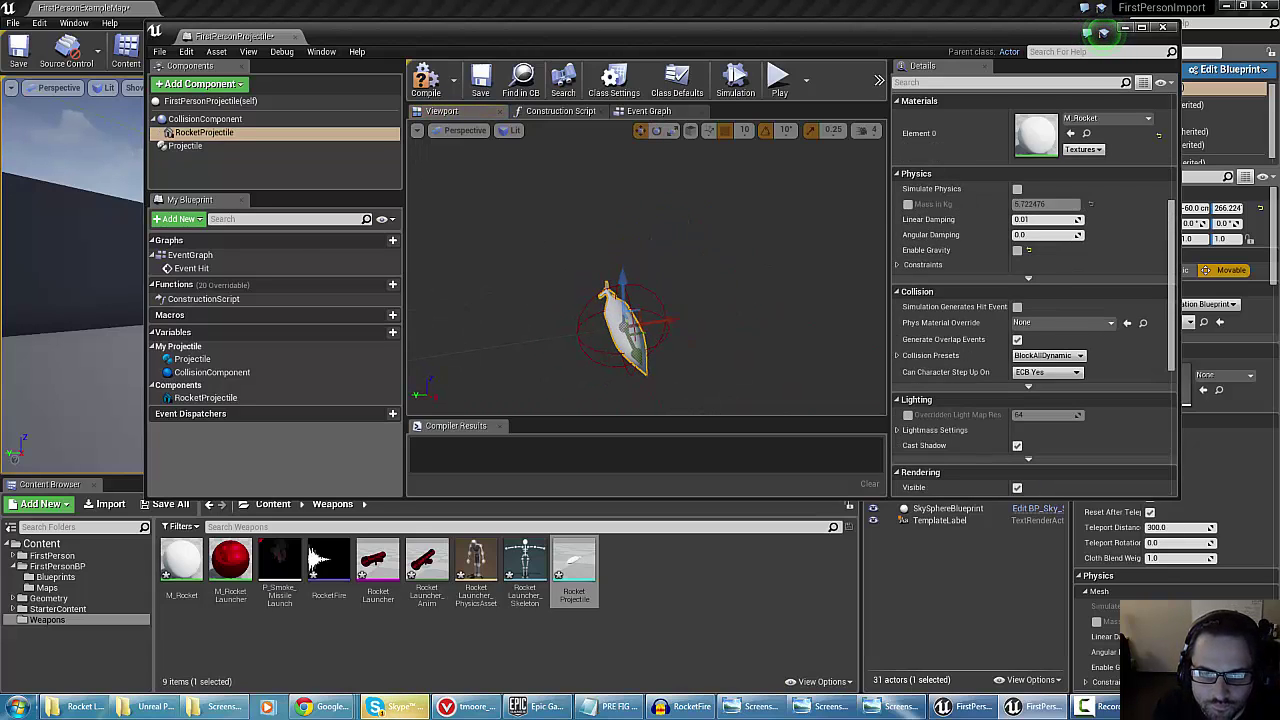
drag(504, 338, 758, 269)
key(e)
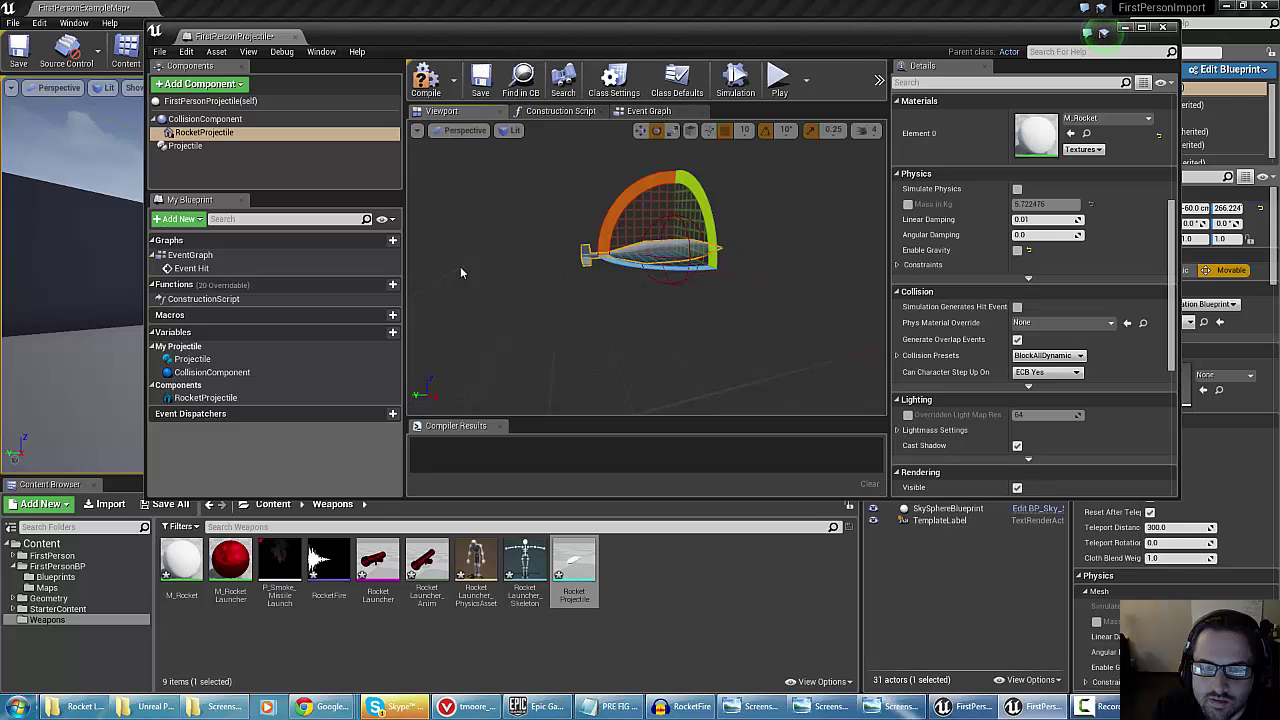
right_drag(563, 261, 588, 310)
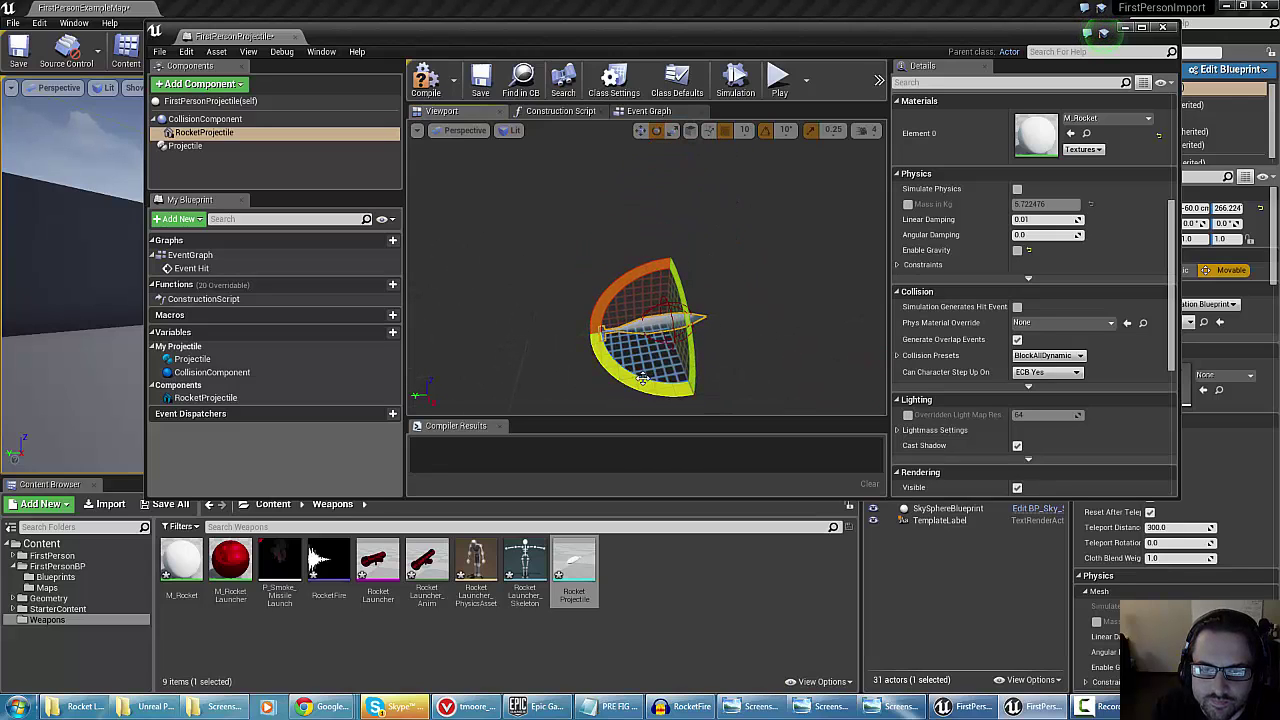
drag(598, 345, 644, 384)
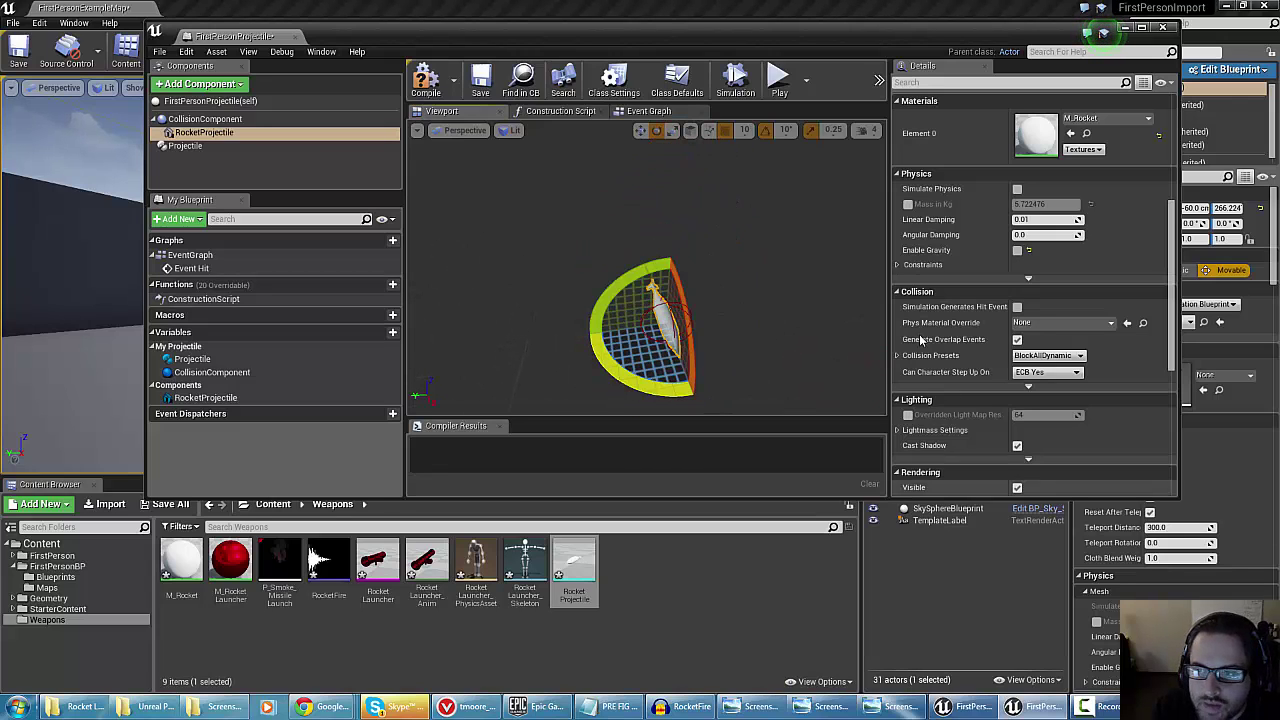
Set the Projectile component's X velocity to 6000 after comparing the rocket's direction with the viewport axes
click(185, 146)
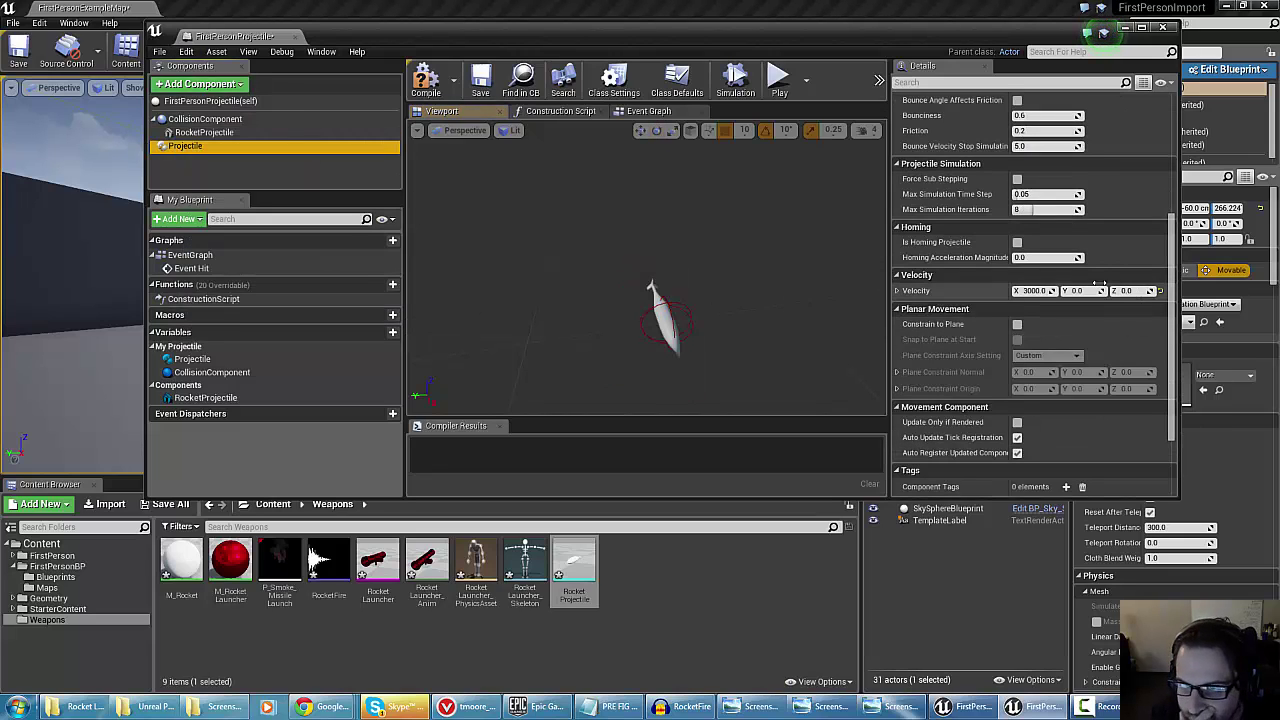
right_drag(452, 386, 418, 397)
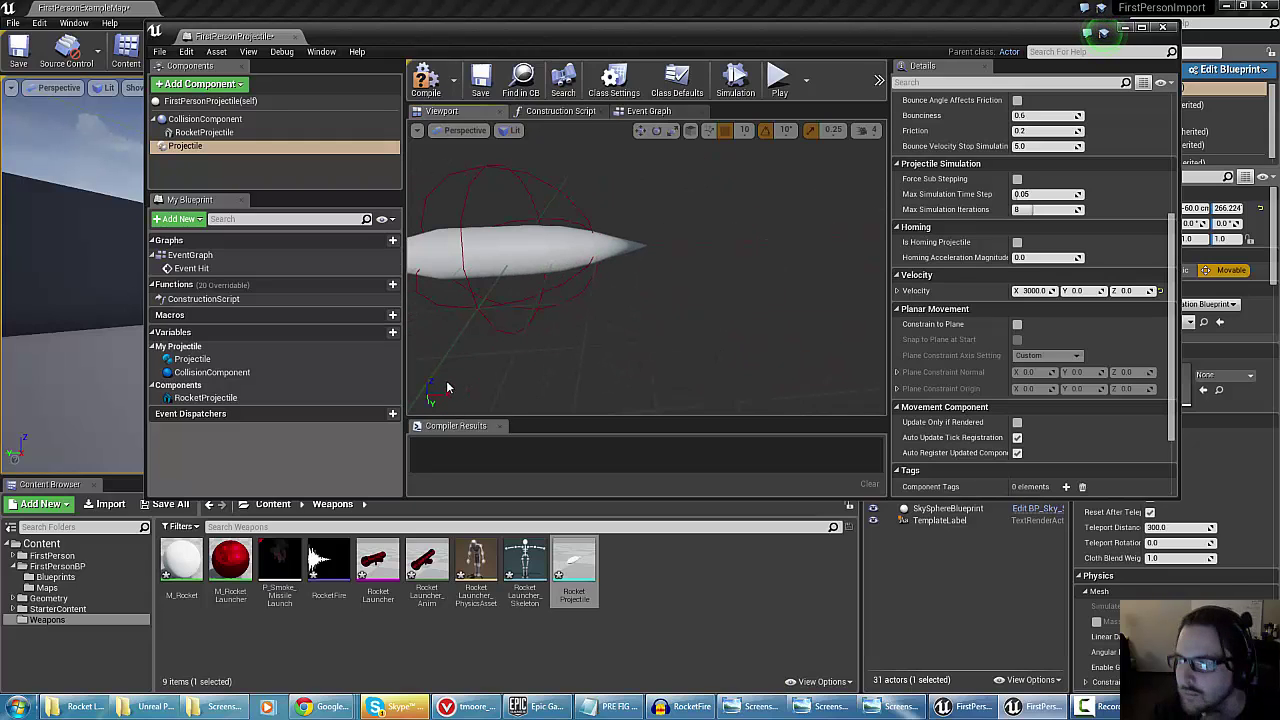
click(1027, 290)
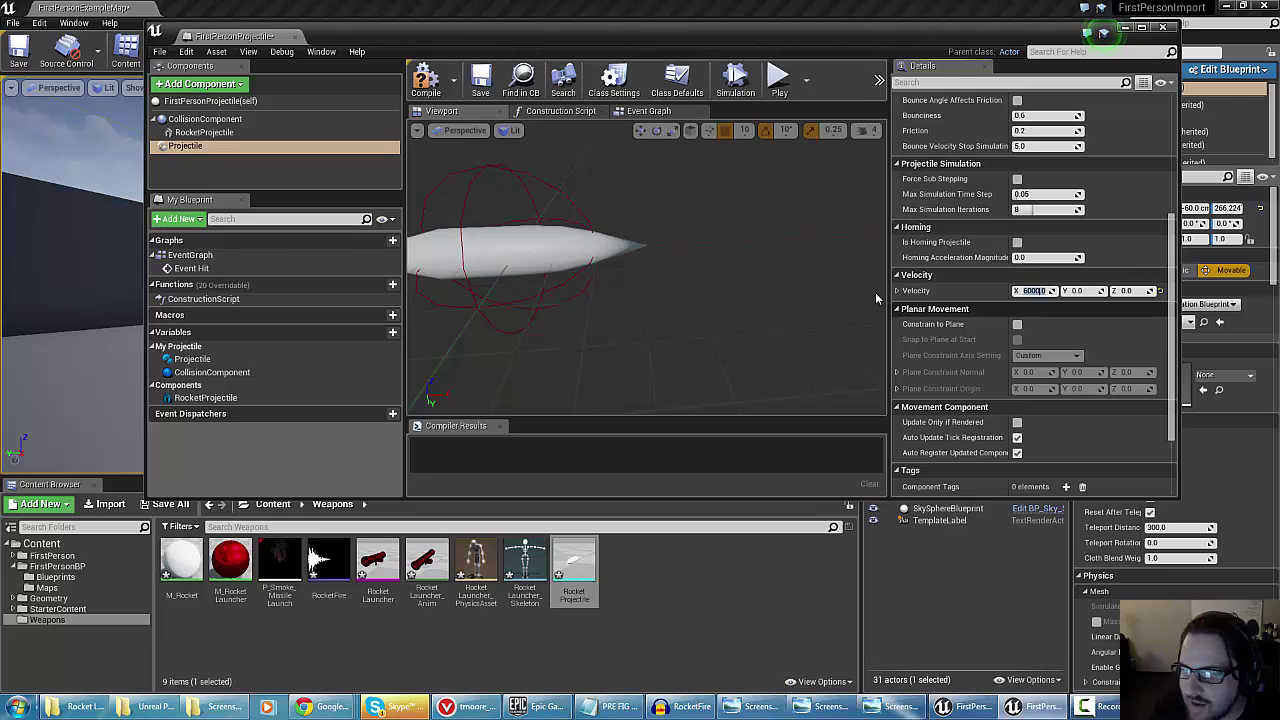
right_drag(694, 281, 692, 254)
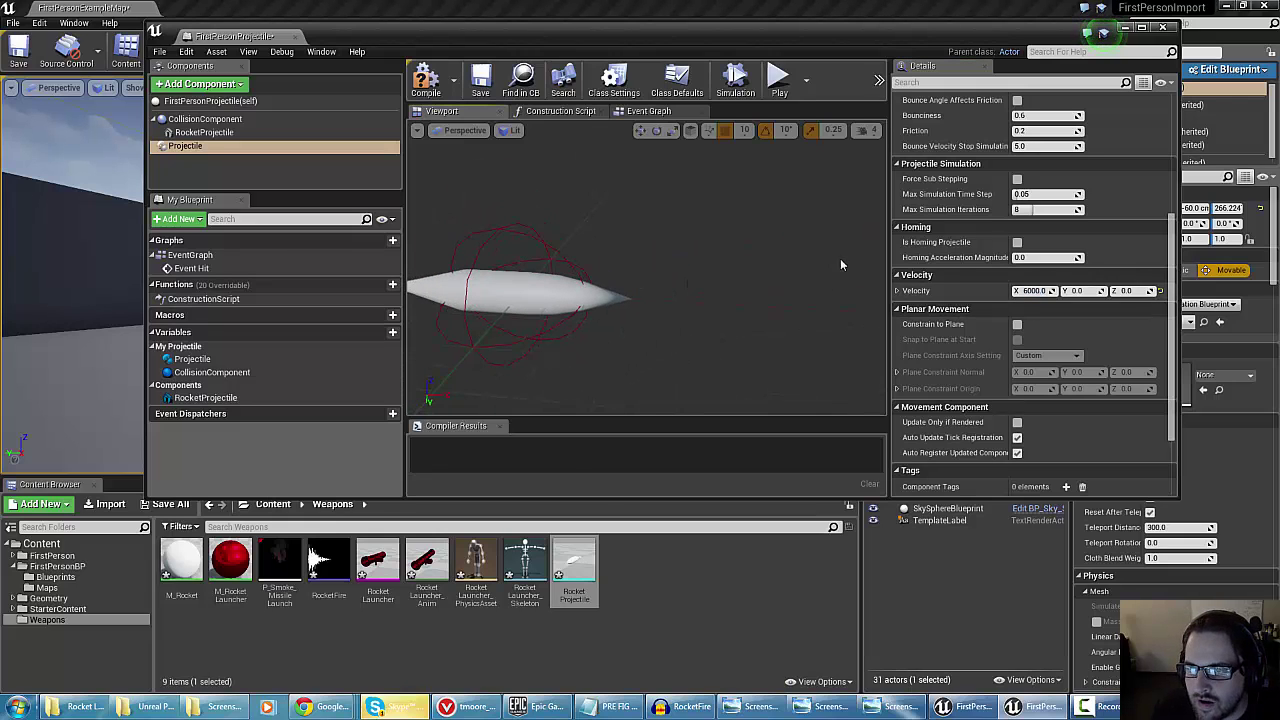
Disable Should Bounce for the Projectile component and set its Max Speed and Initial Speed to 6000
scroll(992, 214, up, 1)
scroll(992, 214, up, 3)
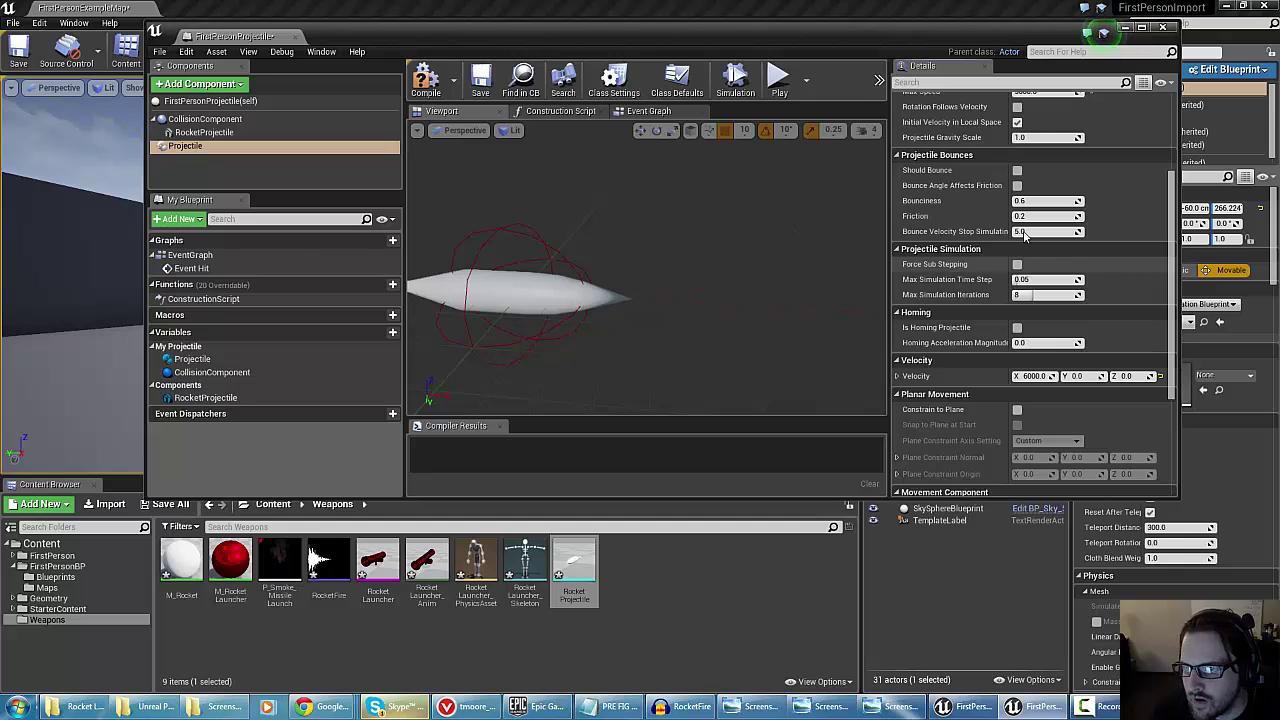
scroll(1042, 252, up, 2)
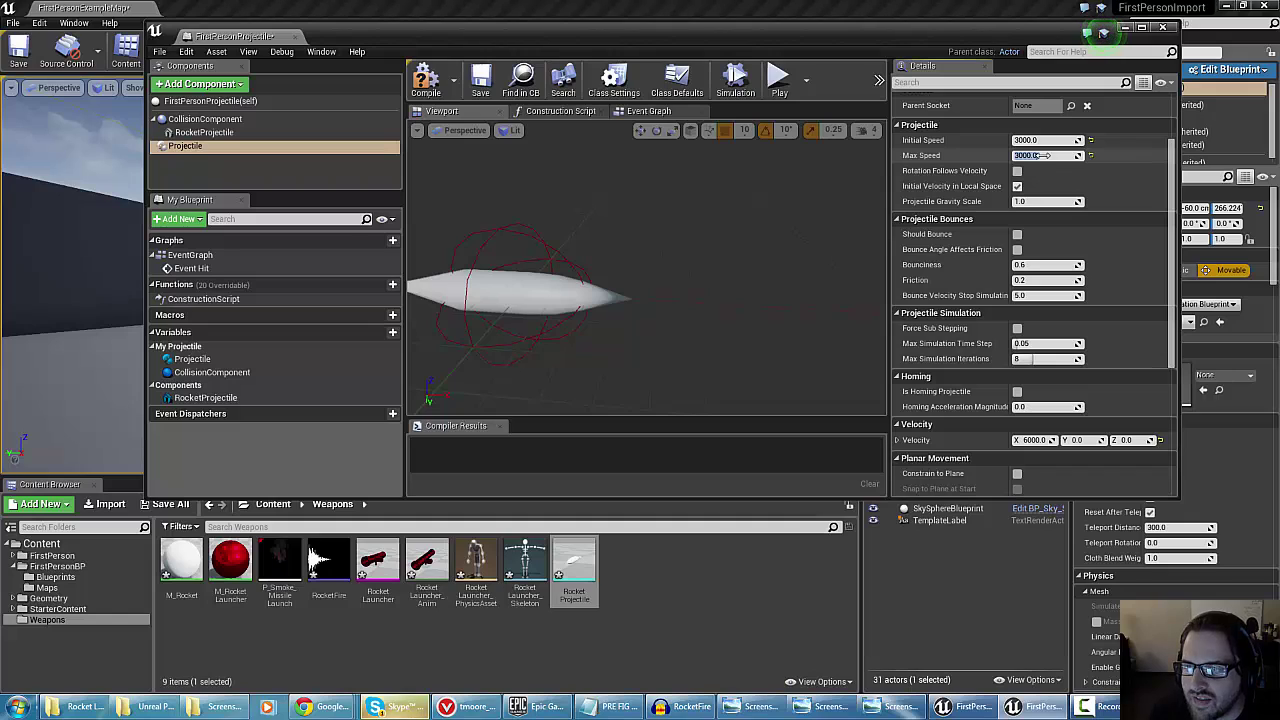
text(00)
key(Return)
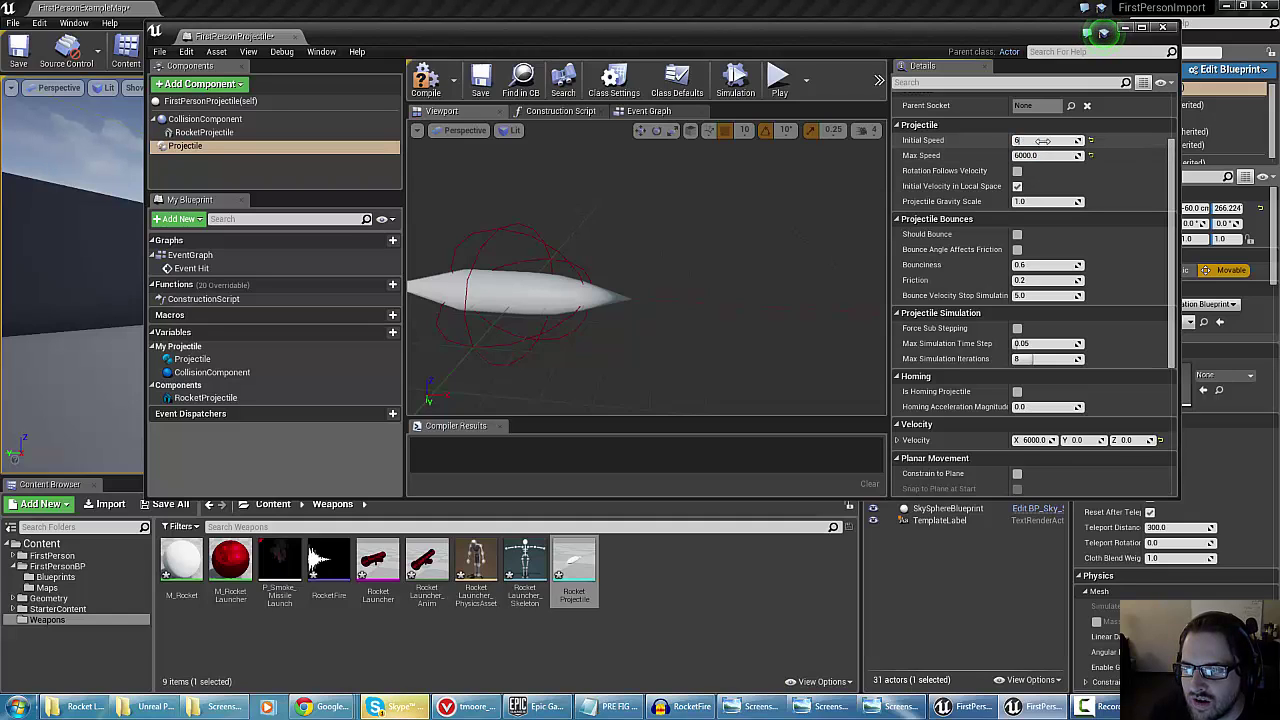
click(1043, 141)
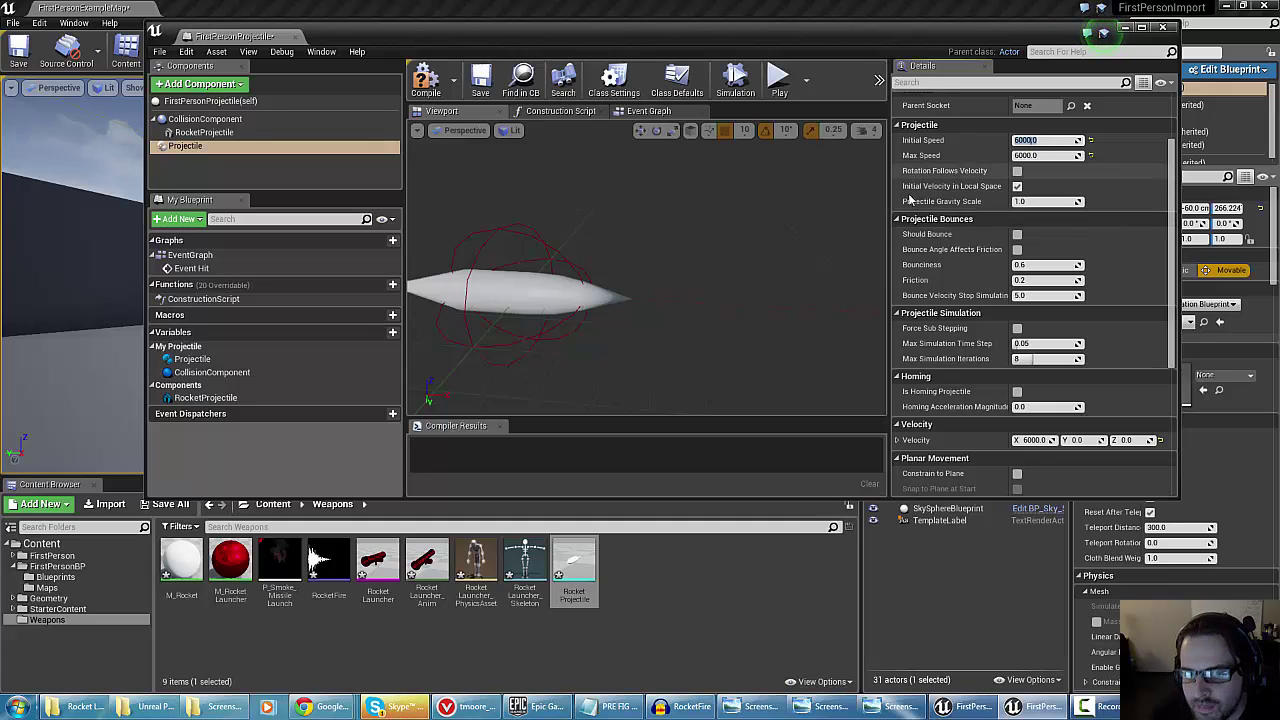
right_drag(730, 250, 733, 250)
mouse_move(523, 291)
right_down()
mouse_move(470, 310)
mouse_move(523, 291)
right_up()
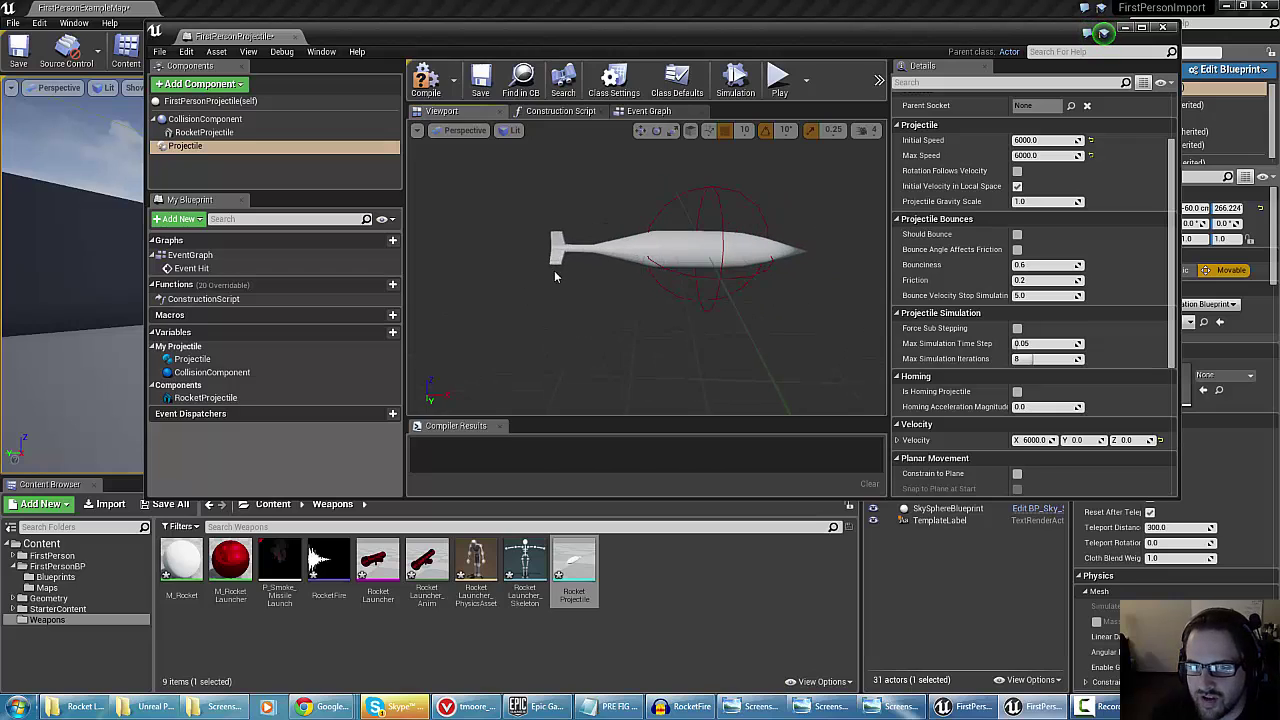
Set the Projectile component's Projectile Gravity Scale to 0
click(1030, 201)
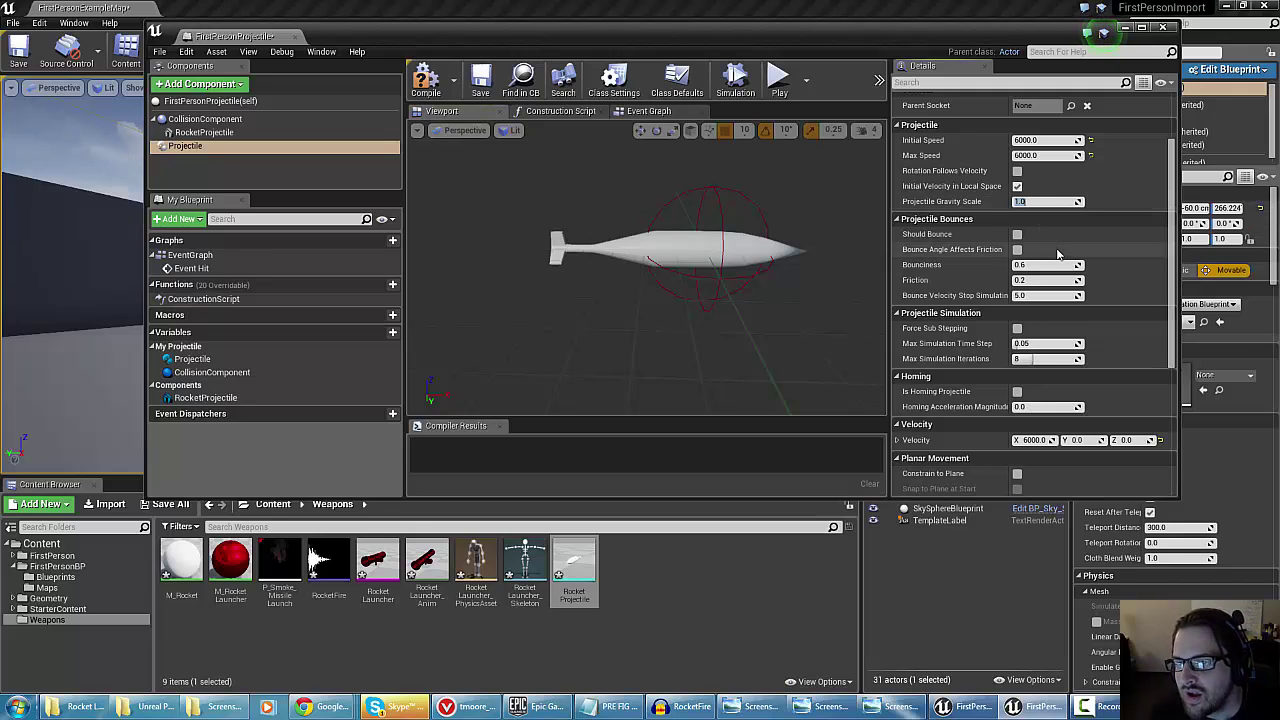
scroll(1030, 267, up, 2)
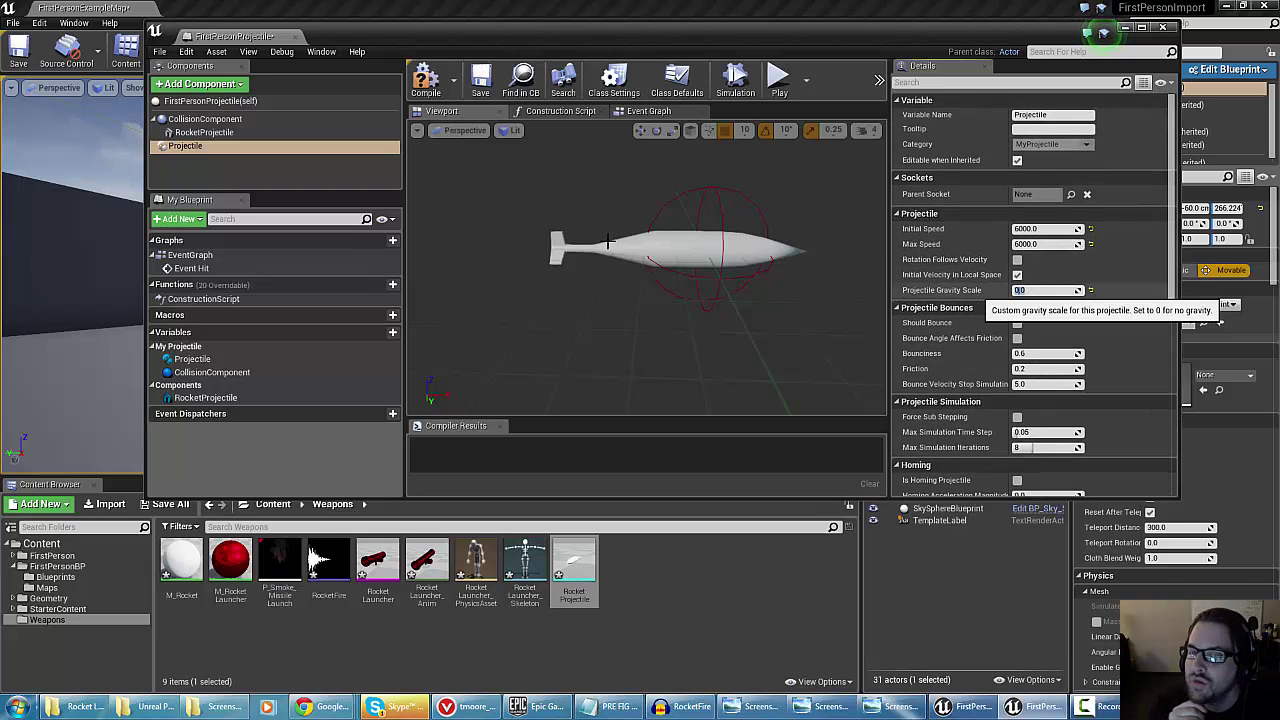
alt+drag(688, 250, 625, 265)
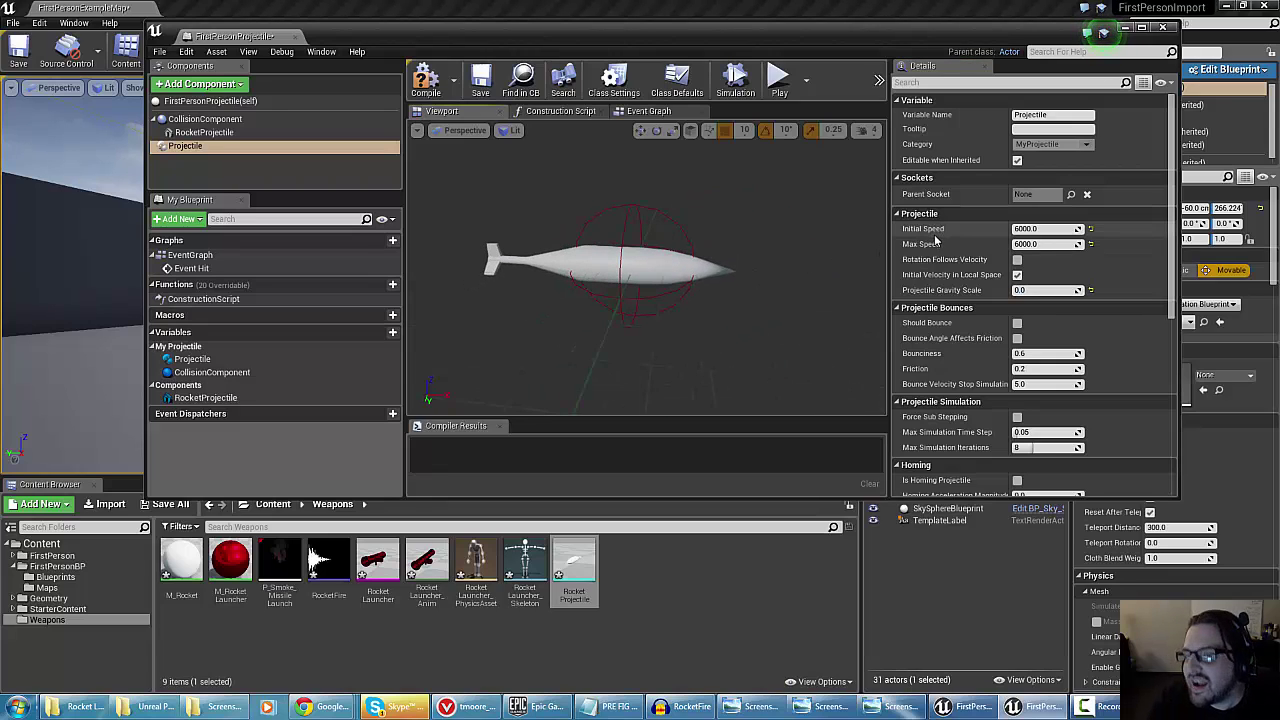
mouse_move(566, 240)
right_down()
mouse_move(560, 225)
mouse_move(575, 285)
mouse_move(572, 245)
right_up()
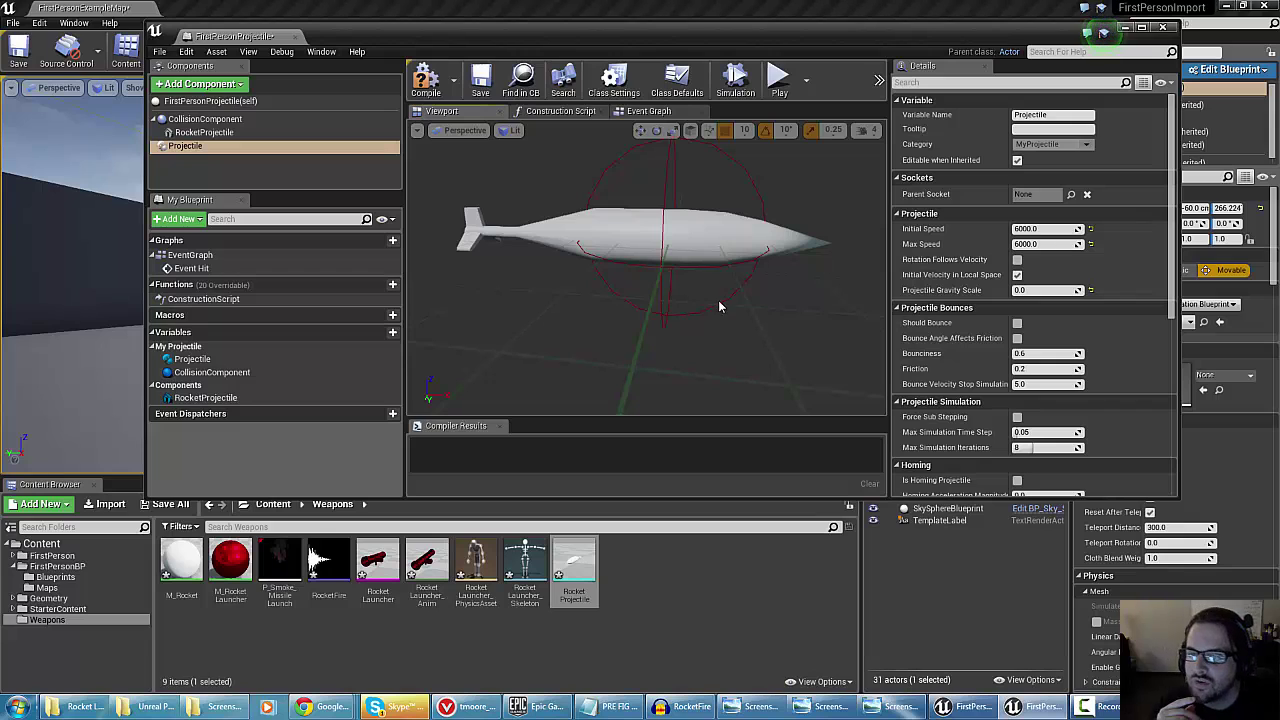
right_drag(587, 236, 581, 272)
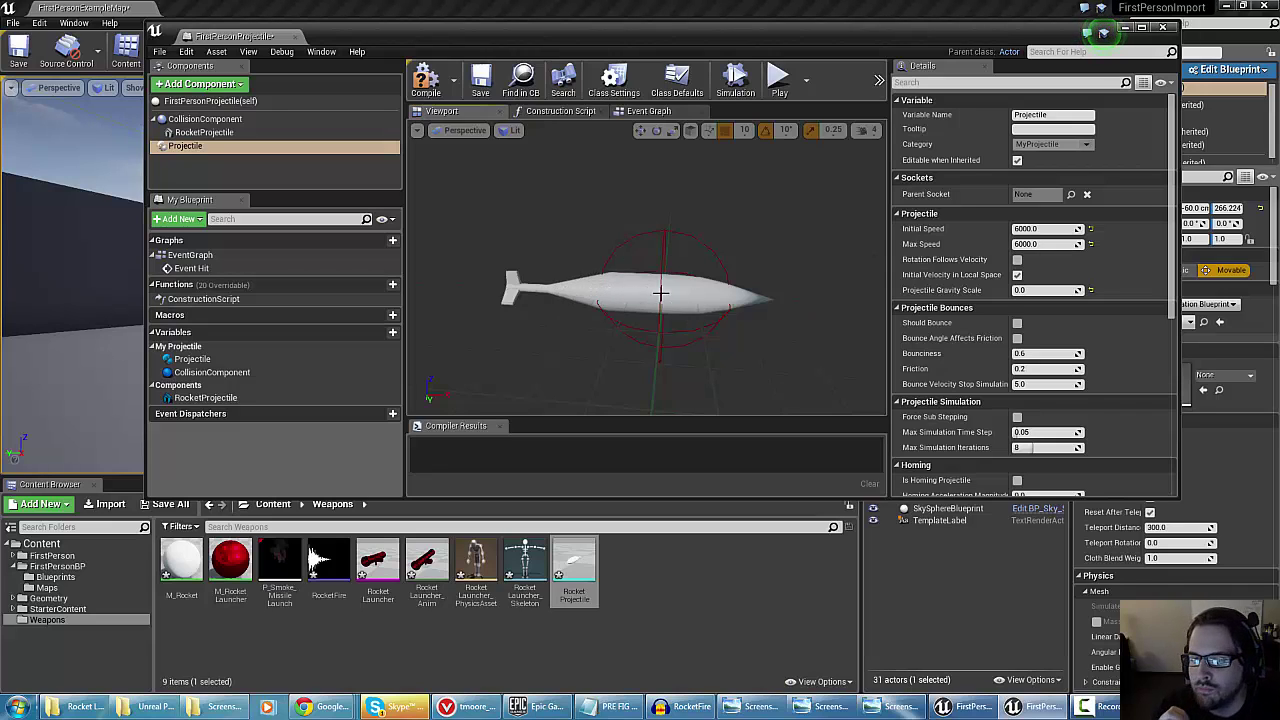
click(534, 286)
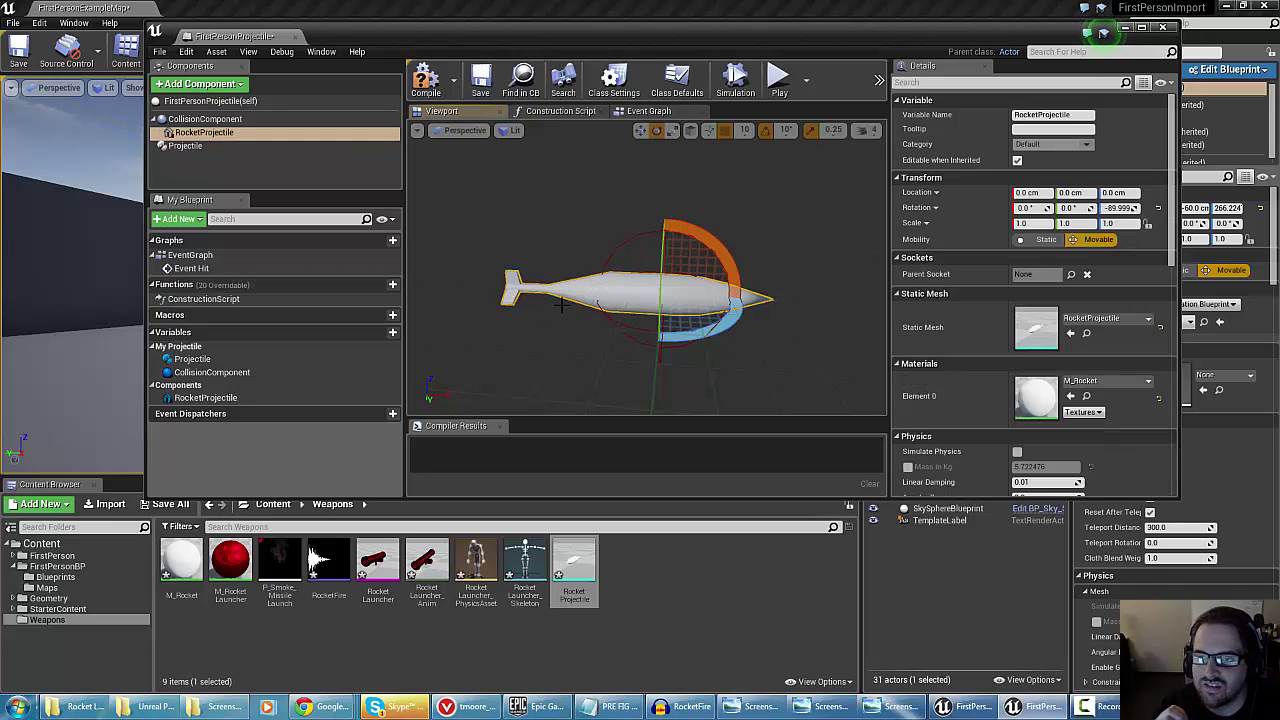
click(186, 147)
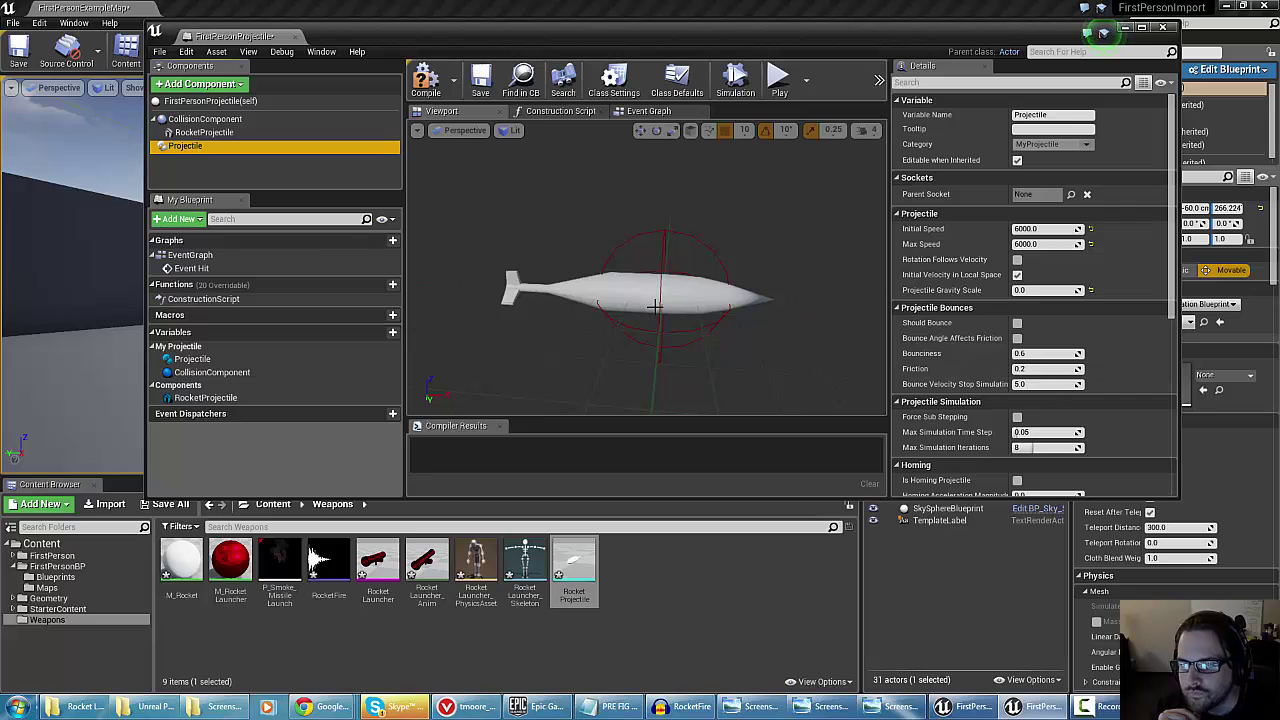
mouse_move(651, 282)
right_down()
mouse_move(652, 302)
mouse_move(653, 283)
right_up()
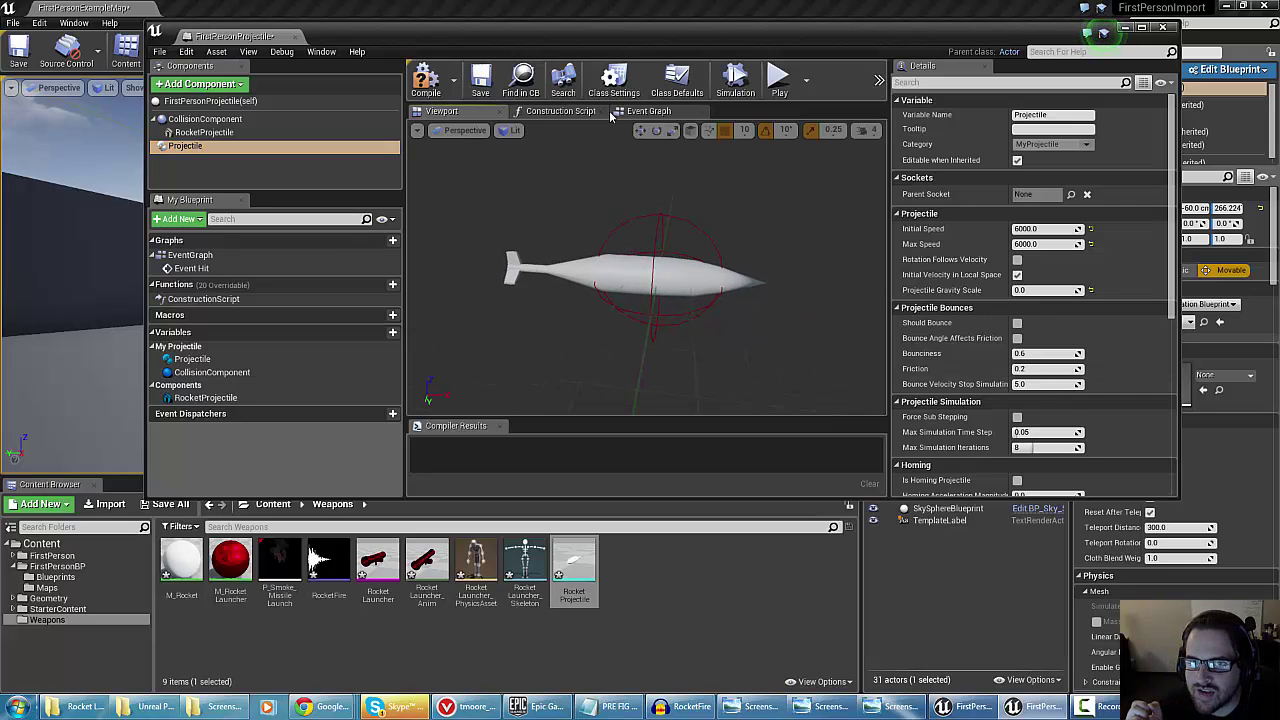
Open the projectile's Event Graph and widen the physics impulse comment box beyond the DestroyActor node
click(557, 111)
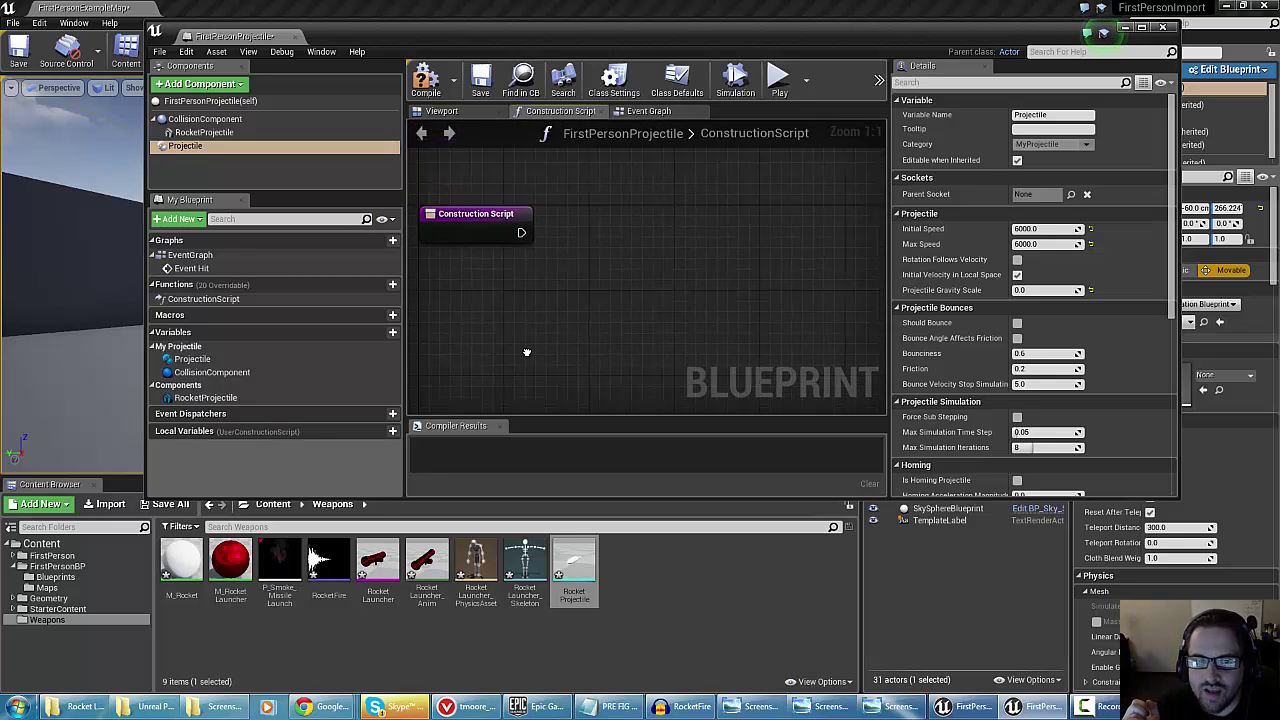
click(645, 111)
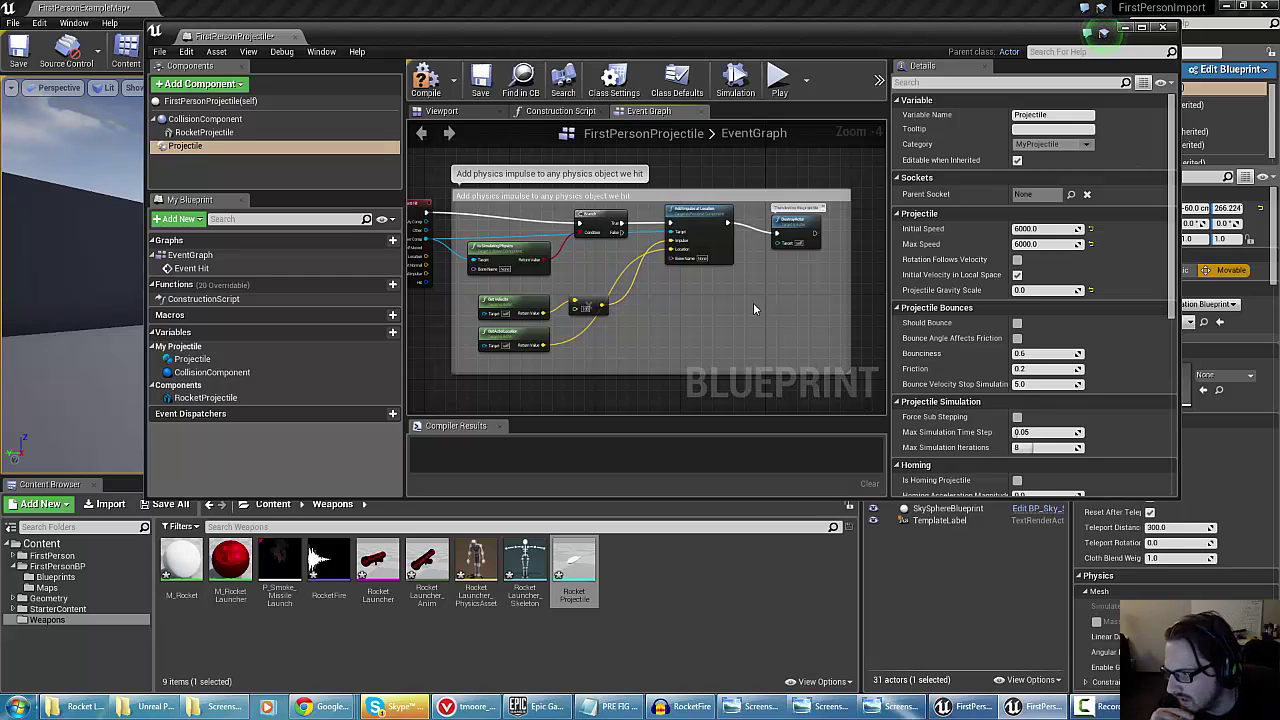
scroll(669, 320, up, 2)
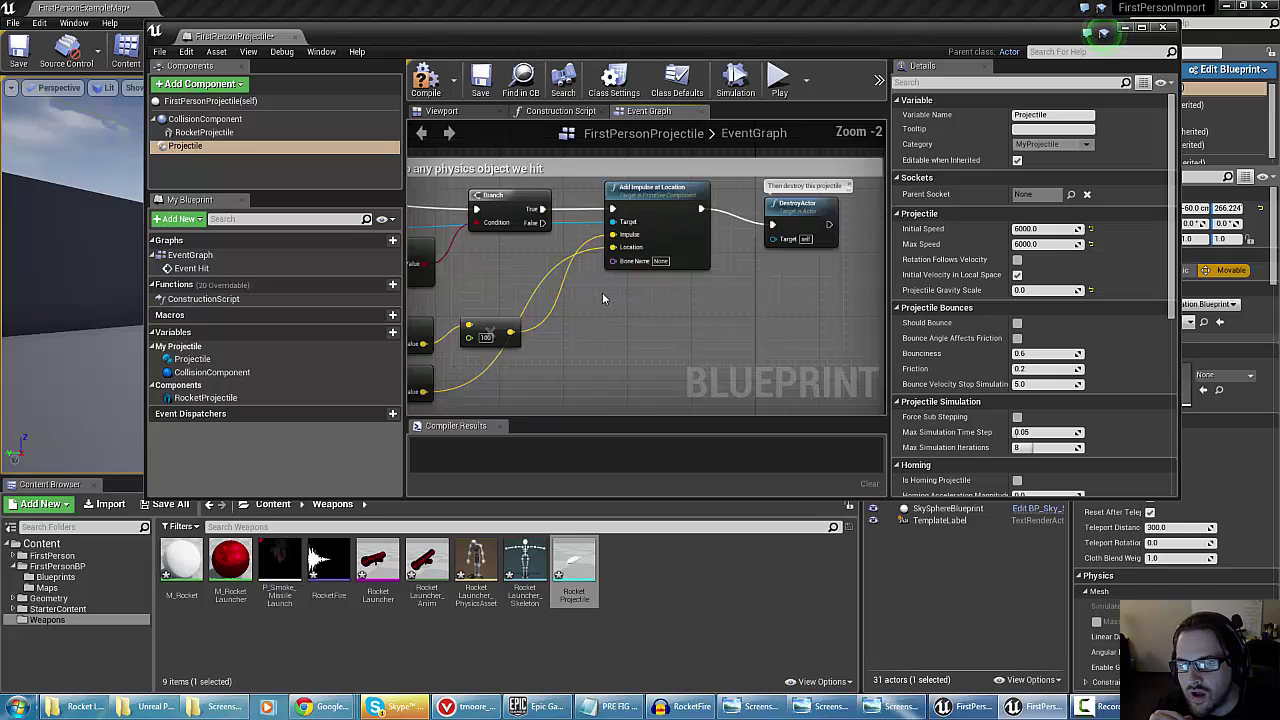
scroll(602, 297, up, 1)
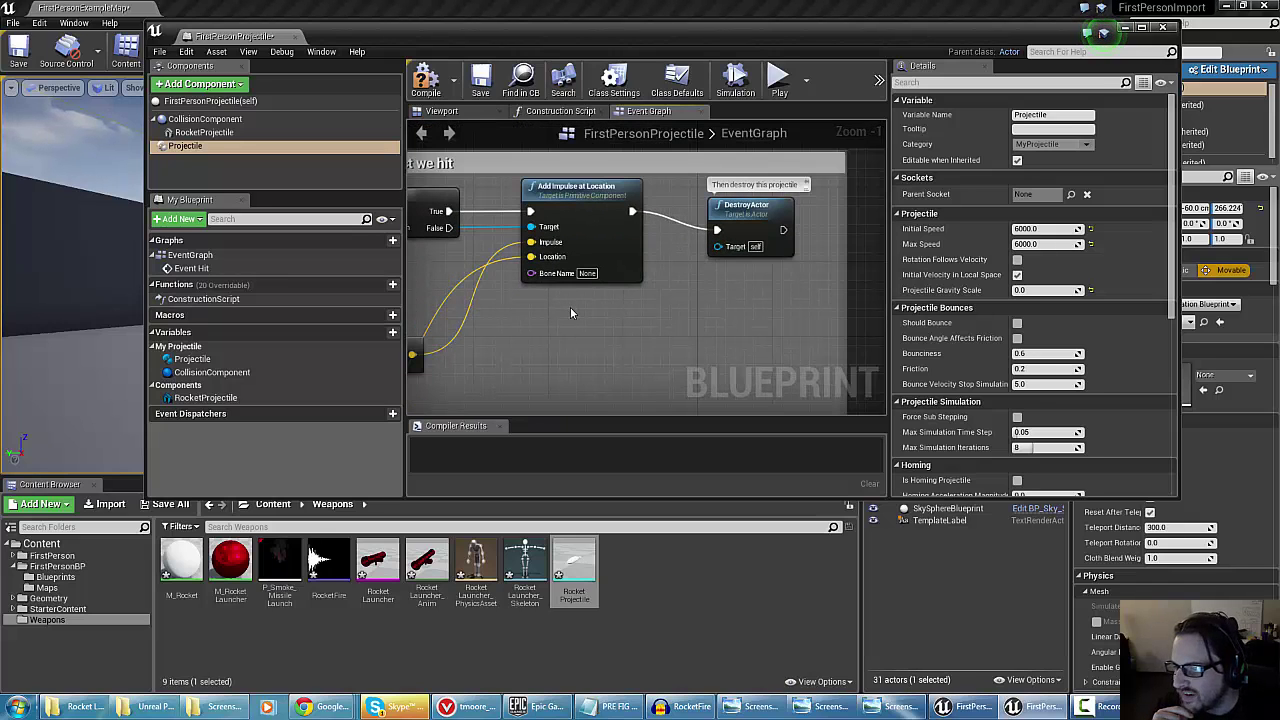
right_drag(570, 313, 611, 302)
scroll(636, 269, down, 2)
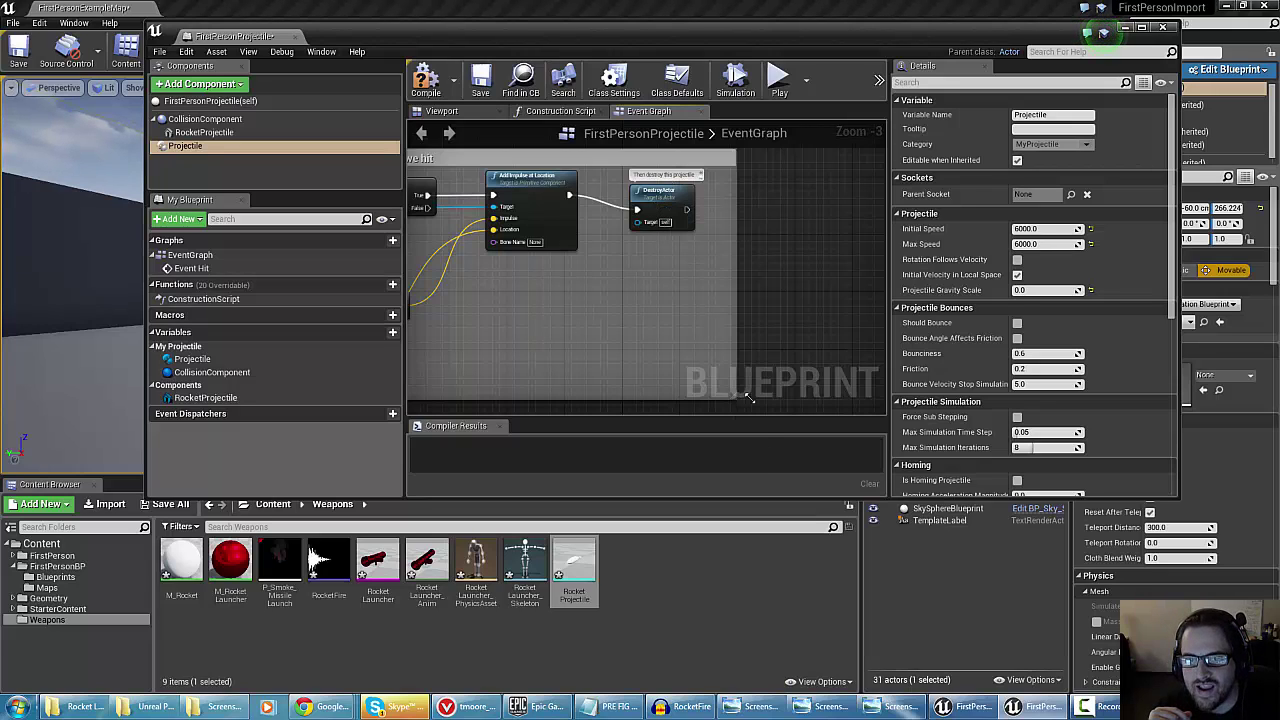
drag(750, 398, 871, 401)
Examine the hit logic from Event Hit through Is Simulating Physics and Branch to Add Impulse at Location
right_drag(571, 252, 583, 280)
scroll(583, 280, up, 1)
right_drag(488, 256, 563, 246)
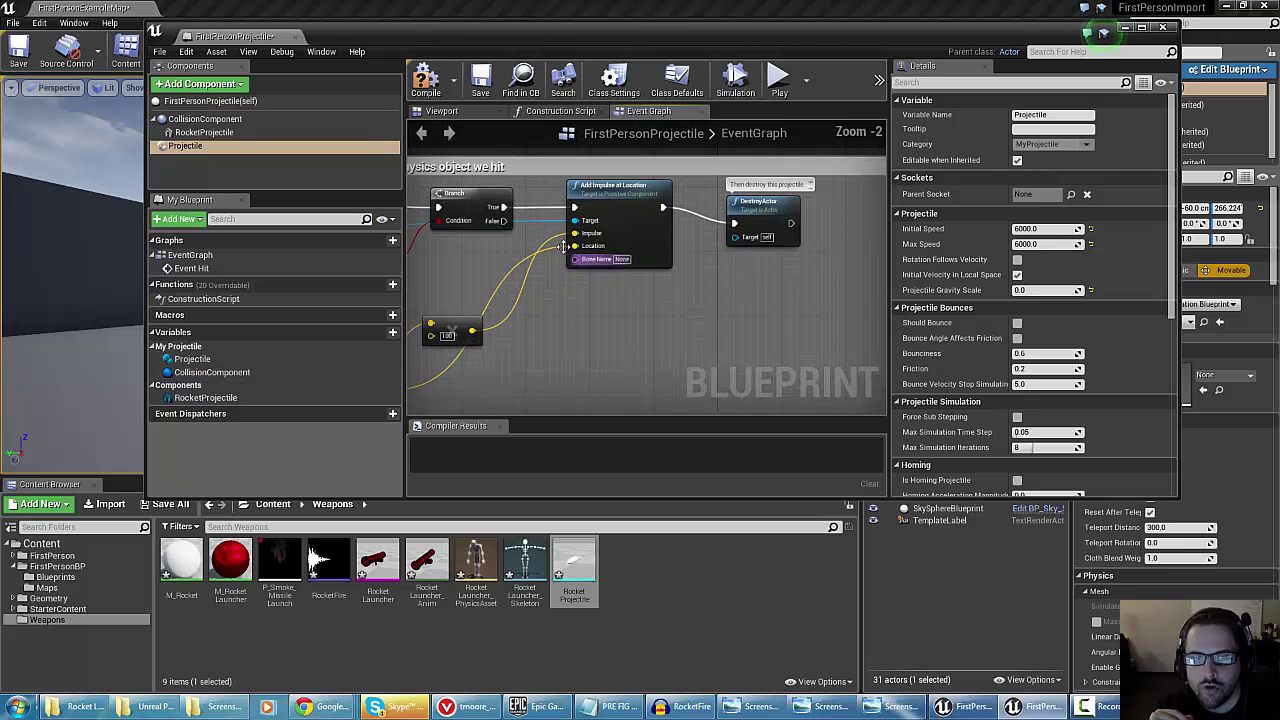
right_drag(464, 224, 521, 231)
scroll(524, 231, up, 2)
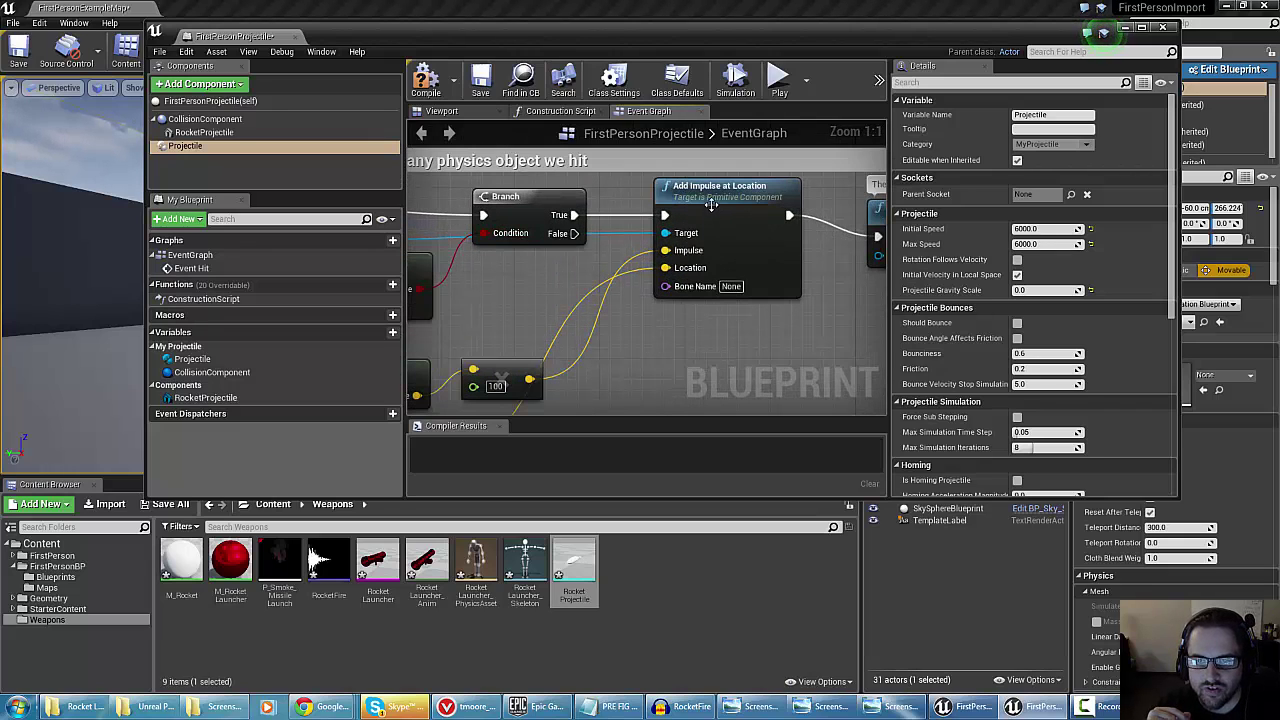
right_drag(477, 291, 790, 299)
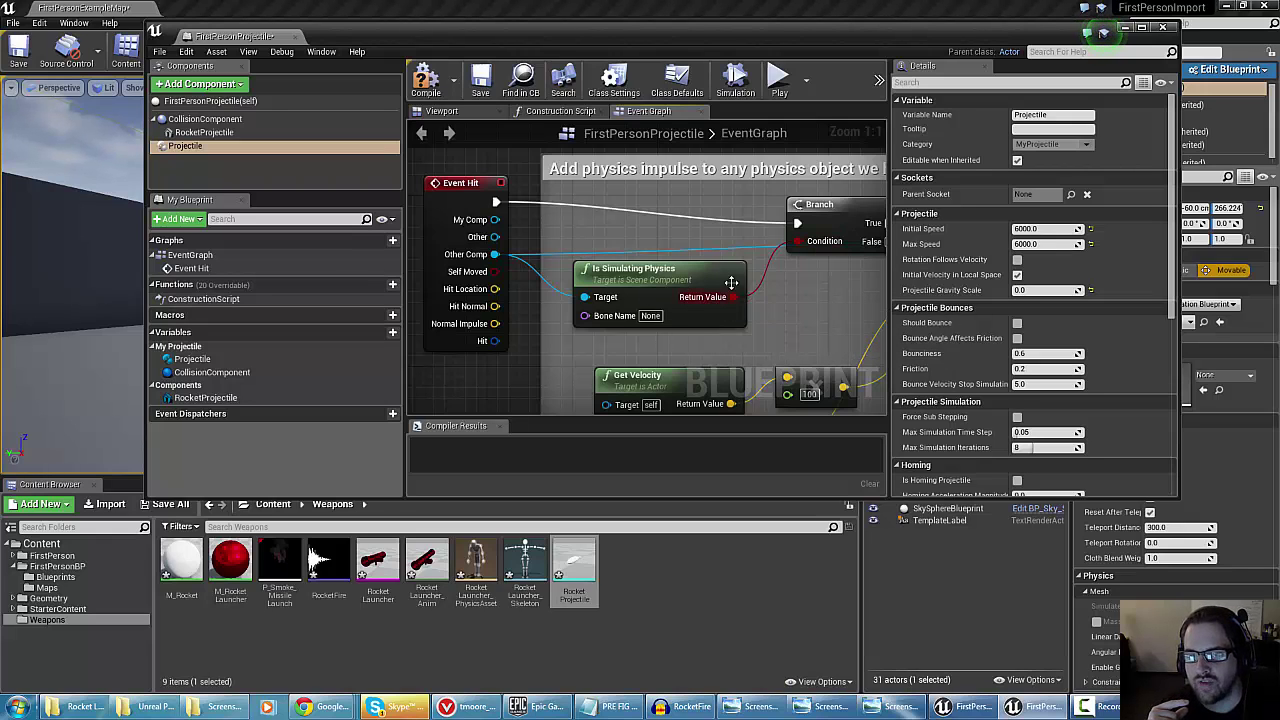
right_drag(731, 282, 450, 276)
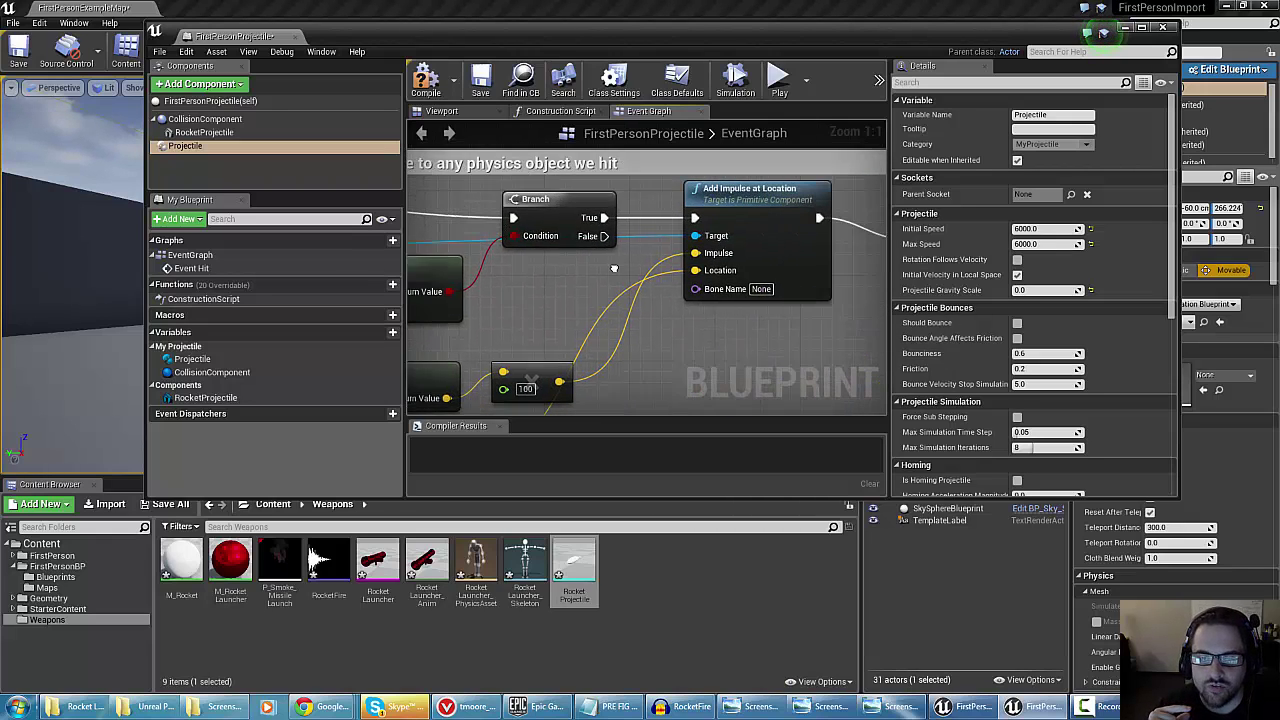
right_drag(614, 268, 554, 276)
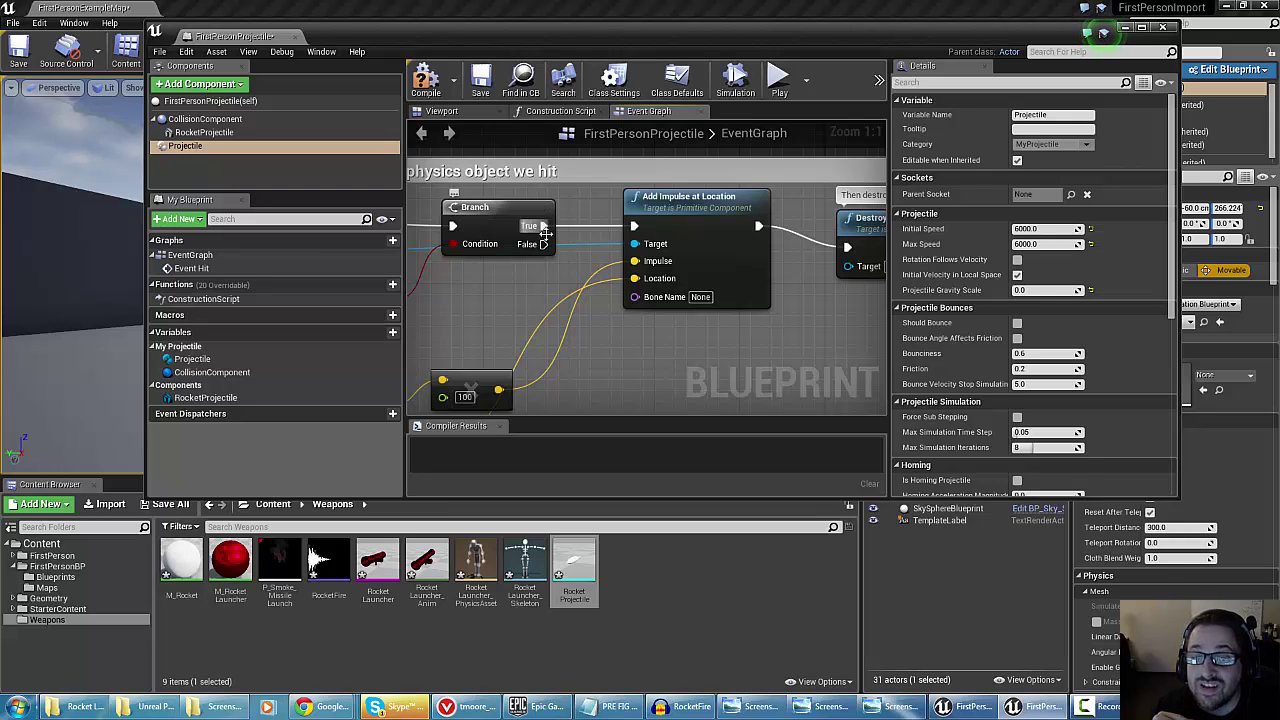
Move Add Impulse at Location closer to the Branch and DestroyActor farther away to make room between them
right_drag(762, 234, 814, 235)
drag(779, 207, 743, 207)
right_drag(759, 335, 574, 311)
scroll(574, 311, down, 3)
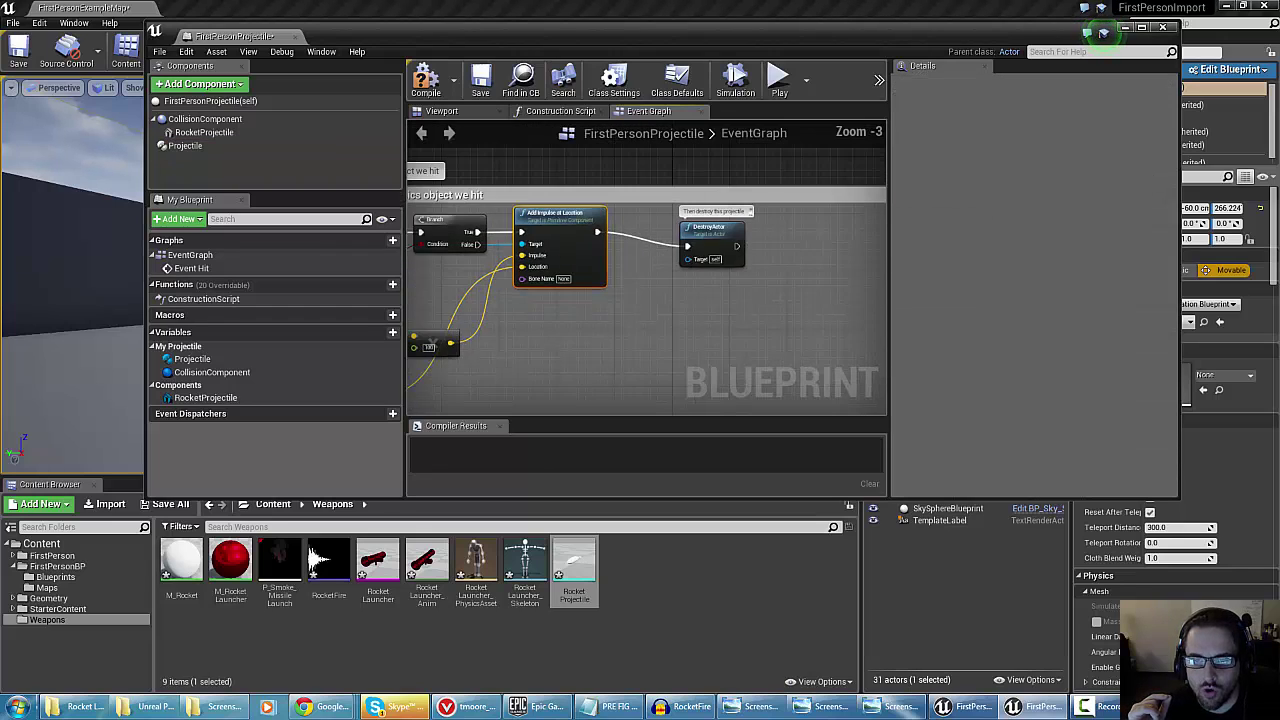
right_drag(652, 282, 492, 272)
drag(555, 226, 720, 218)
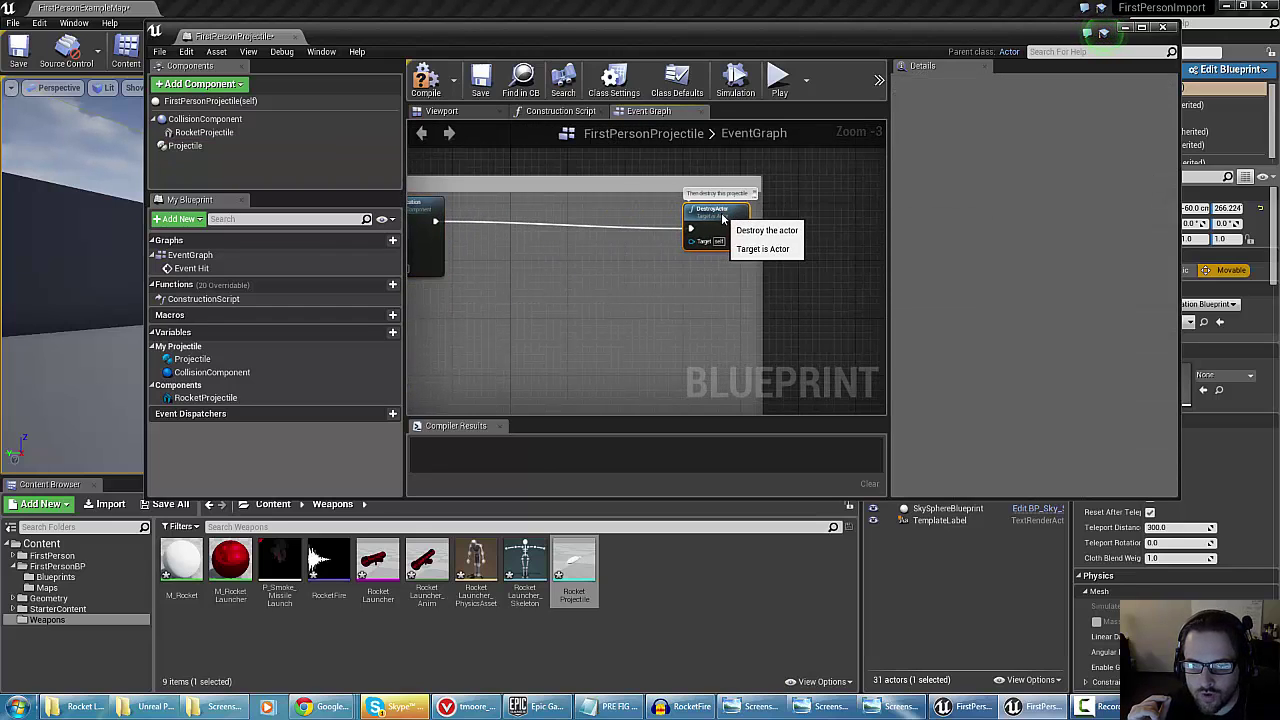
Add a Spawn Emitter at Location node between Add Impulse at Location and DestroyActor
right_drag(560, 289, 640, 303)
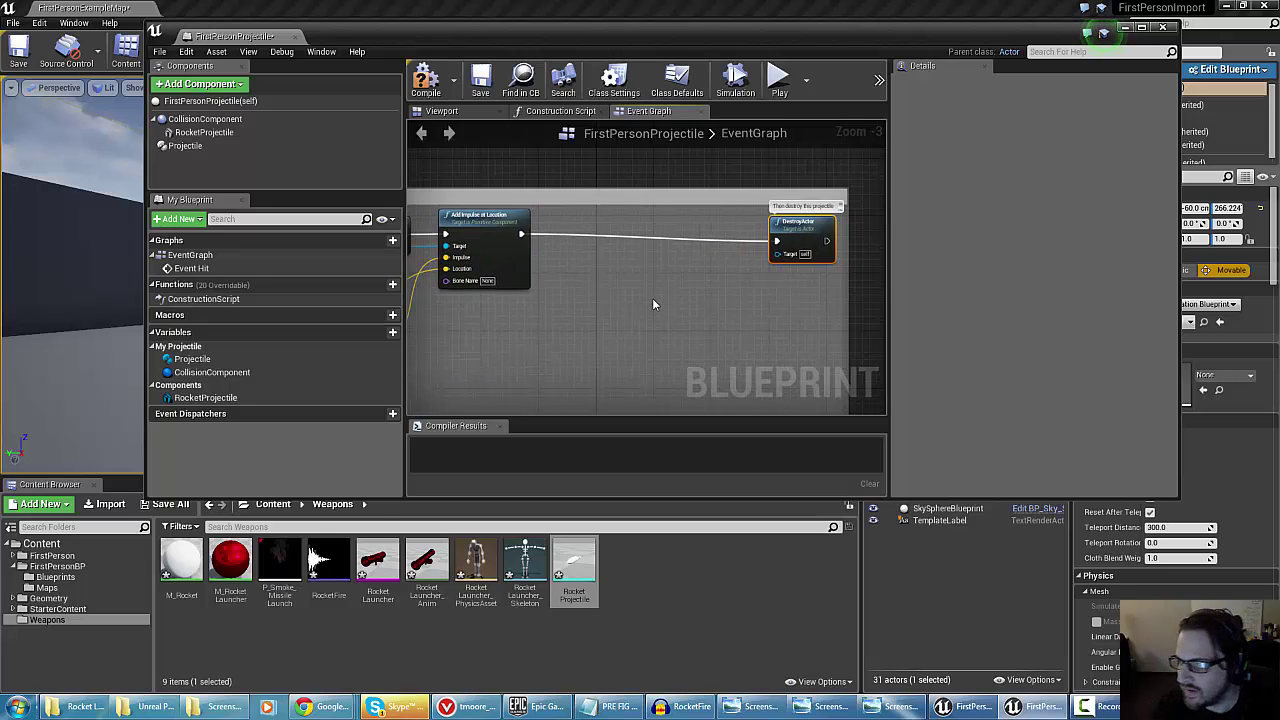
right_click(653, 303)
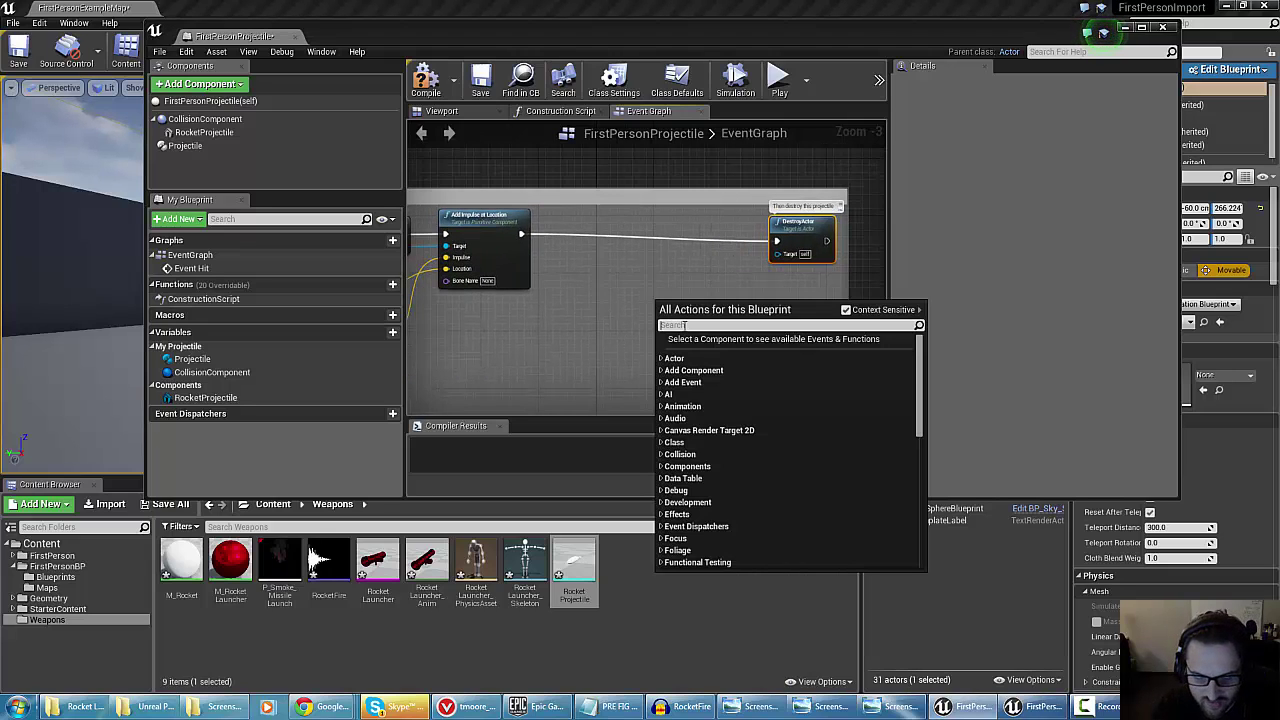
text(spawnem)
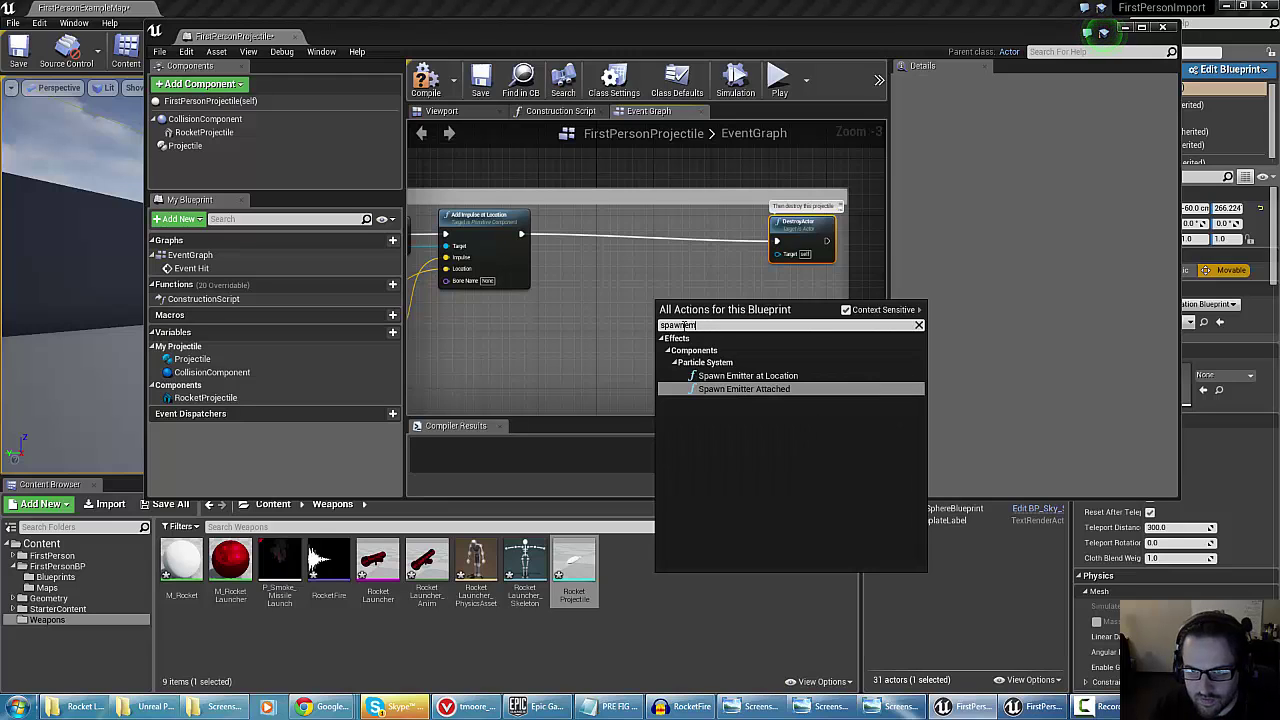
click(714, 376)
drag(716, 323, 676, 260)
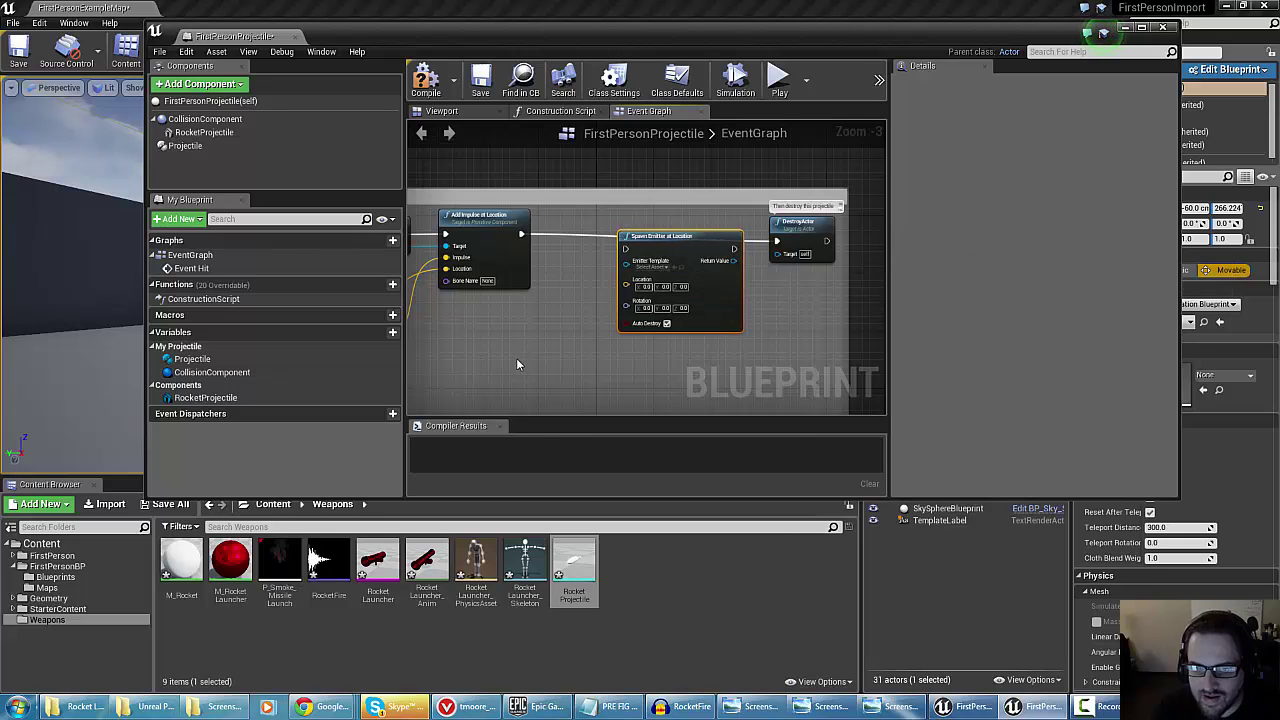
Add a Play Sound at Location node below Add Impulse at Location
right_click(517, 364)
text(play sound)
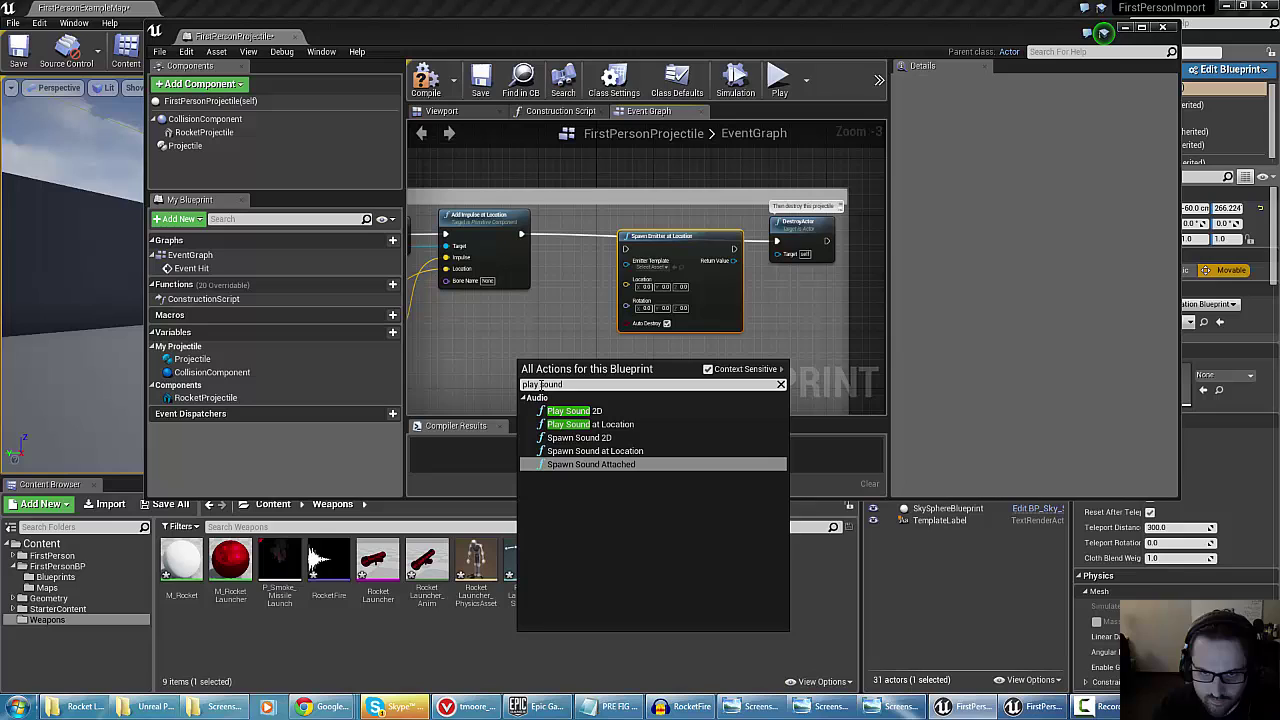
click(590, 424)
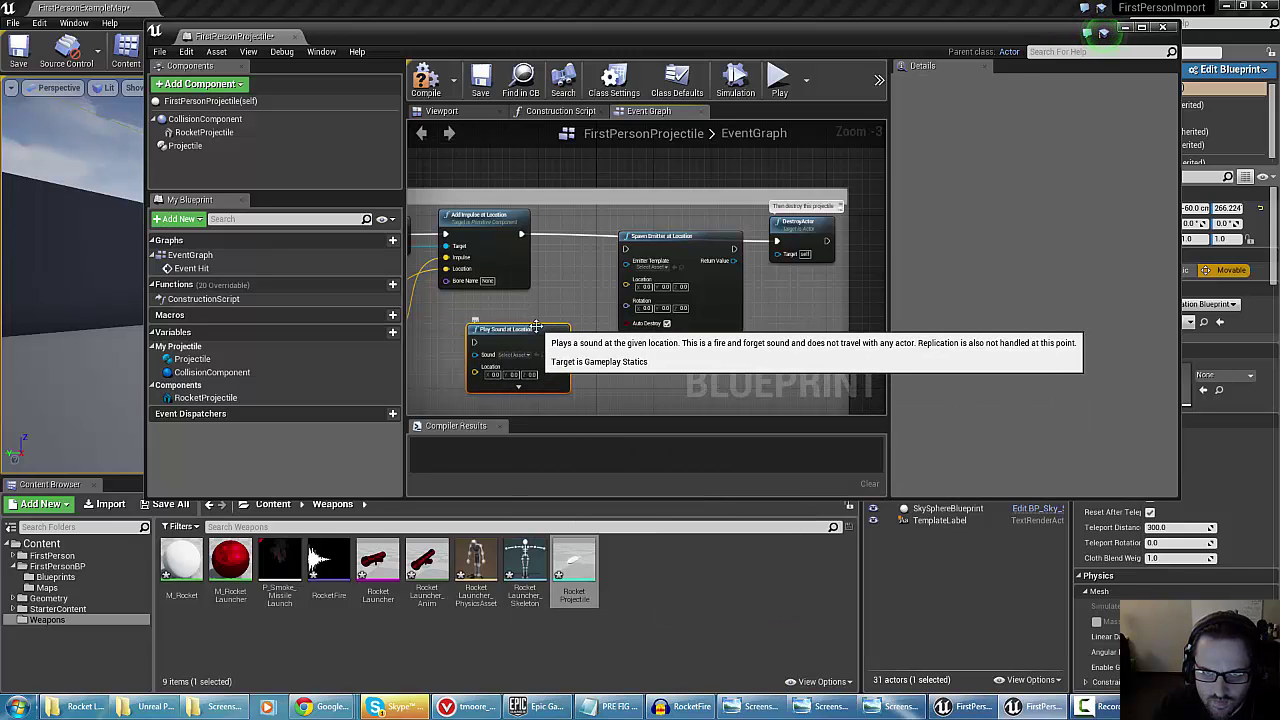
Chain the execution from Add Impulse at Location through Play Sound at Location and Spawn Emitter at Location to DestroyActor
drag(502, 345, 626, 258)
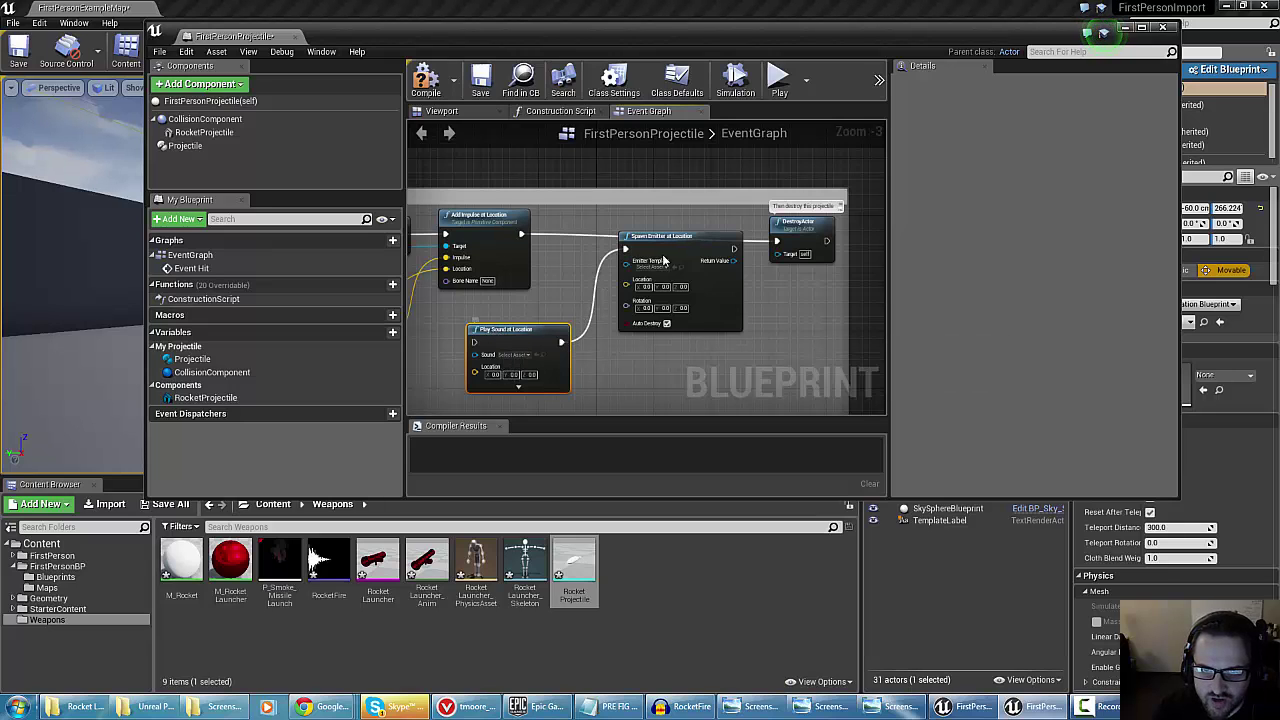
drag(735, 249, 779, 245)
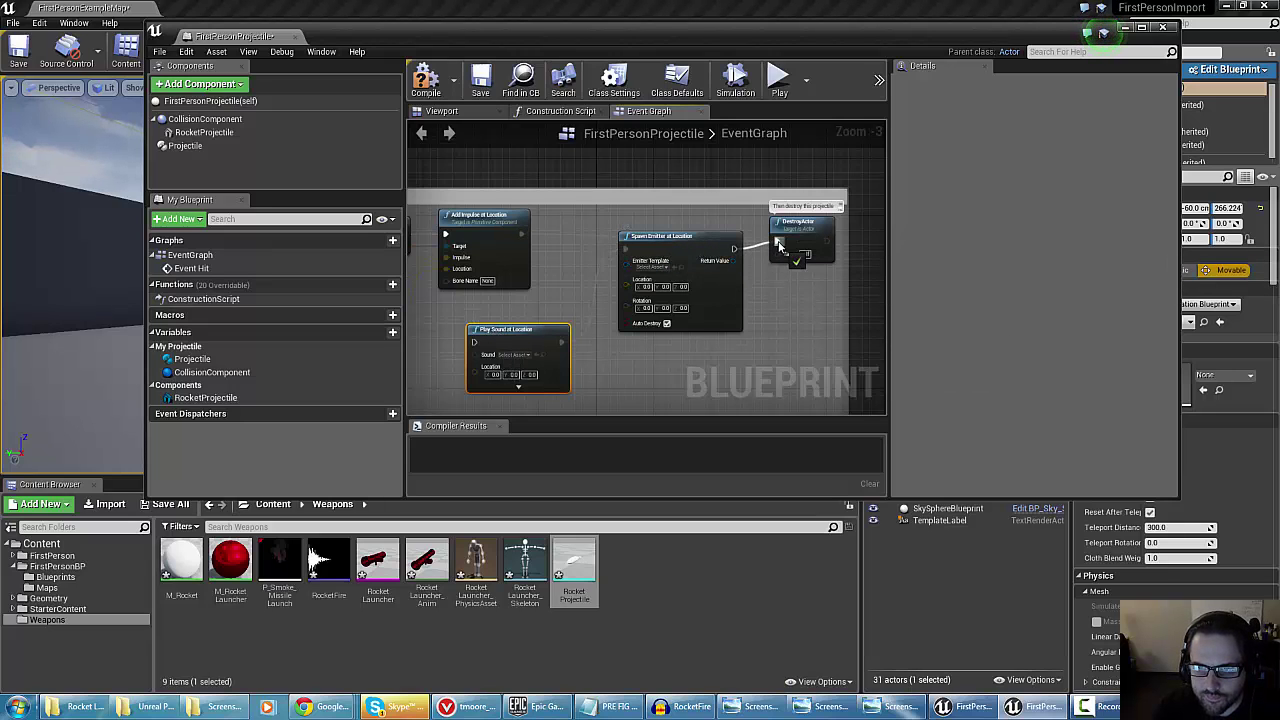
right_drag(603, 240, 645, 262)
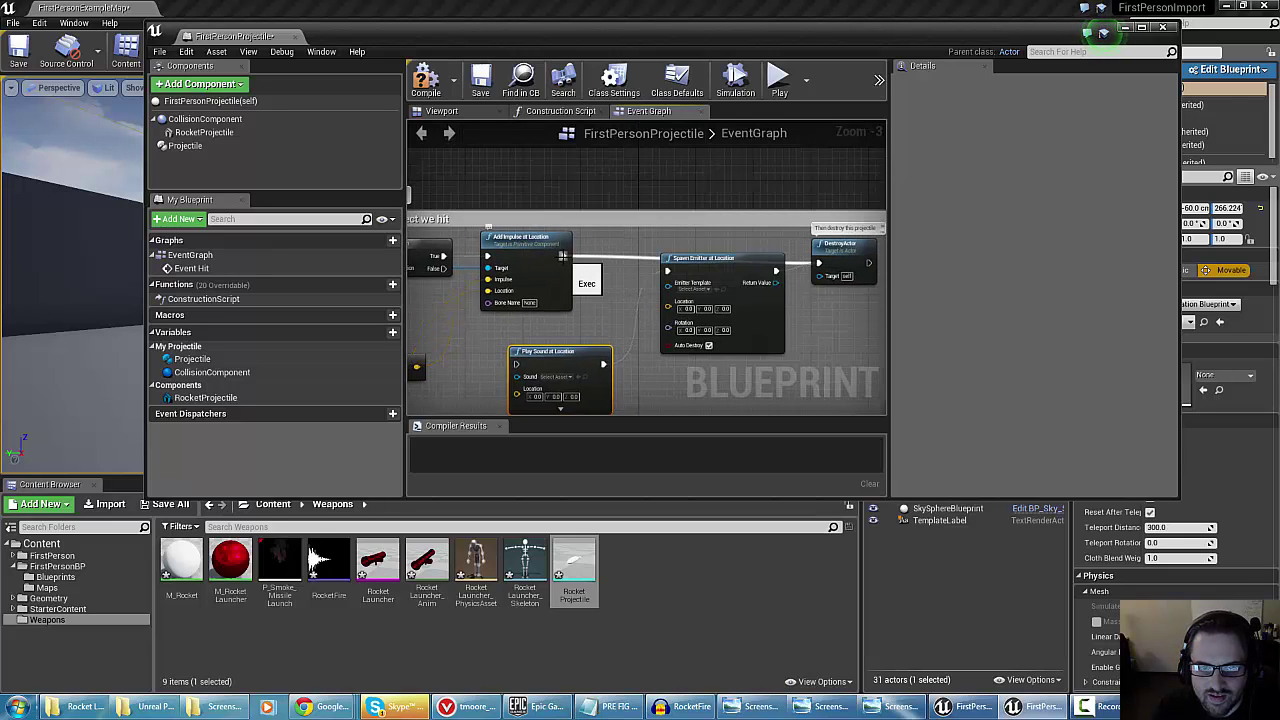
scroll(565, 258, up, 3)
right_drag(530, 328, 591, 265)
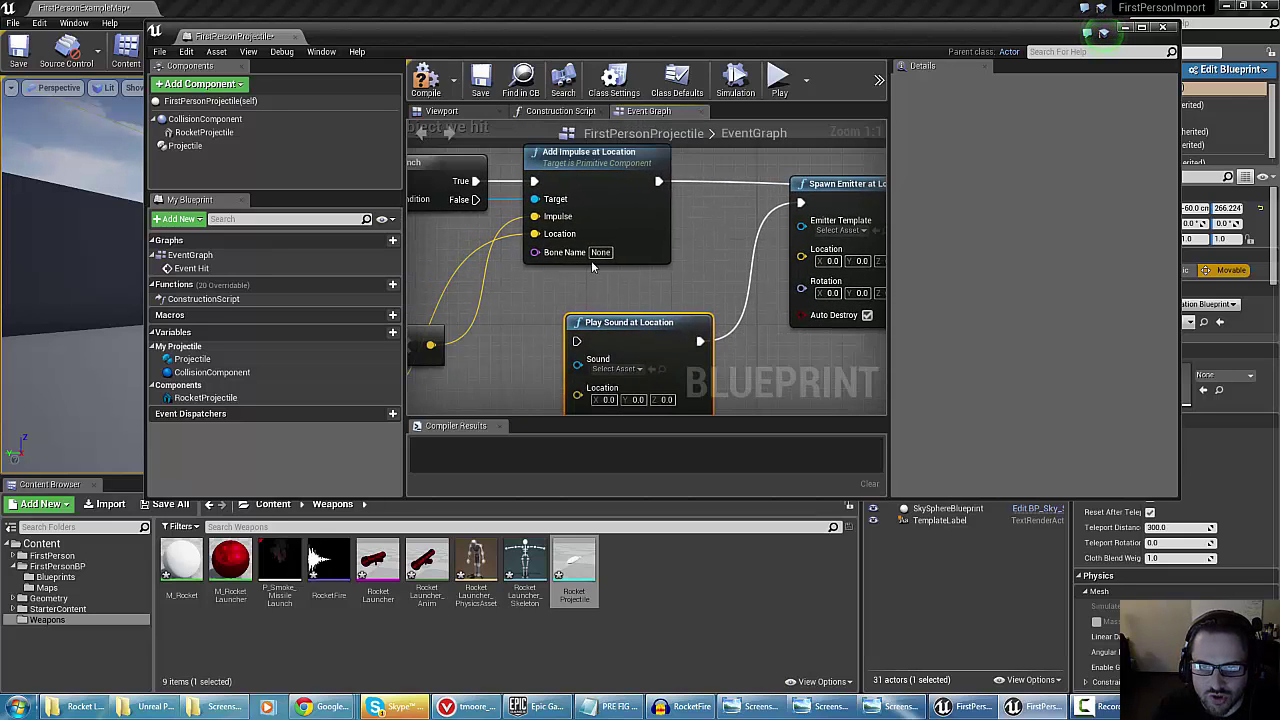
drag(657, 188, 576, 344)
right_drag(560, 305, 544, 309)
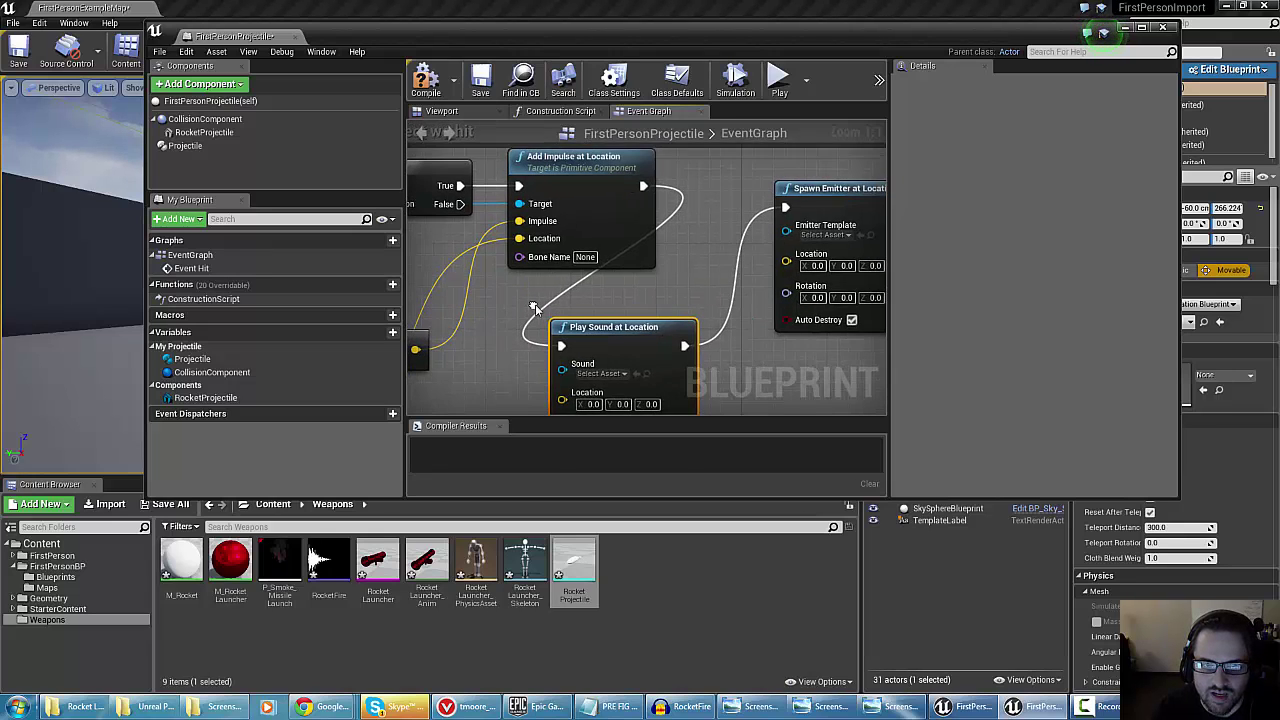
Connect the Branch node's False output to the execution input of Play Sound at Location
scroll(455, 262, down, 2)
right_drag(455, 262, 509, 231)
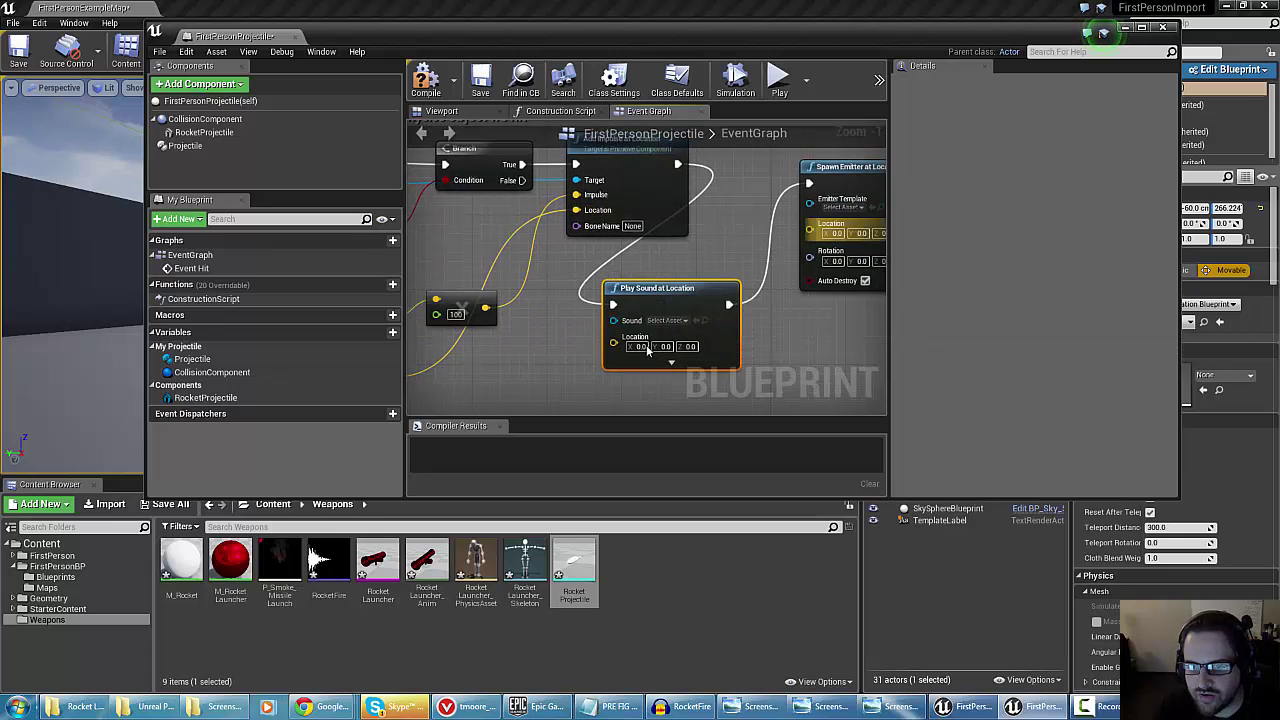
mouse_move(527, 344)
right_down()
mouse_move(520, 358)
mouse_move(539, 359)
right_up()
scroll(587, 335, down, 1)
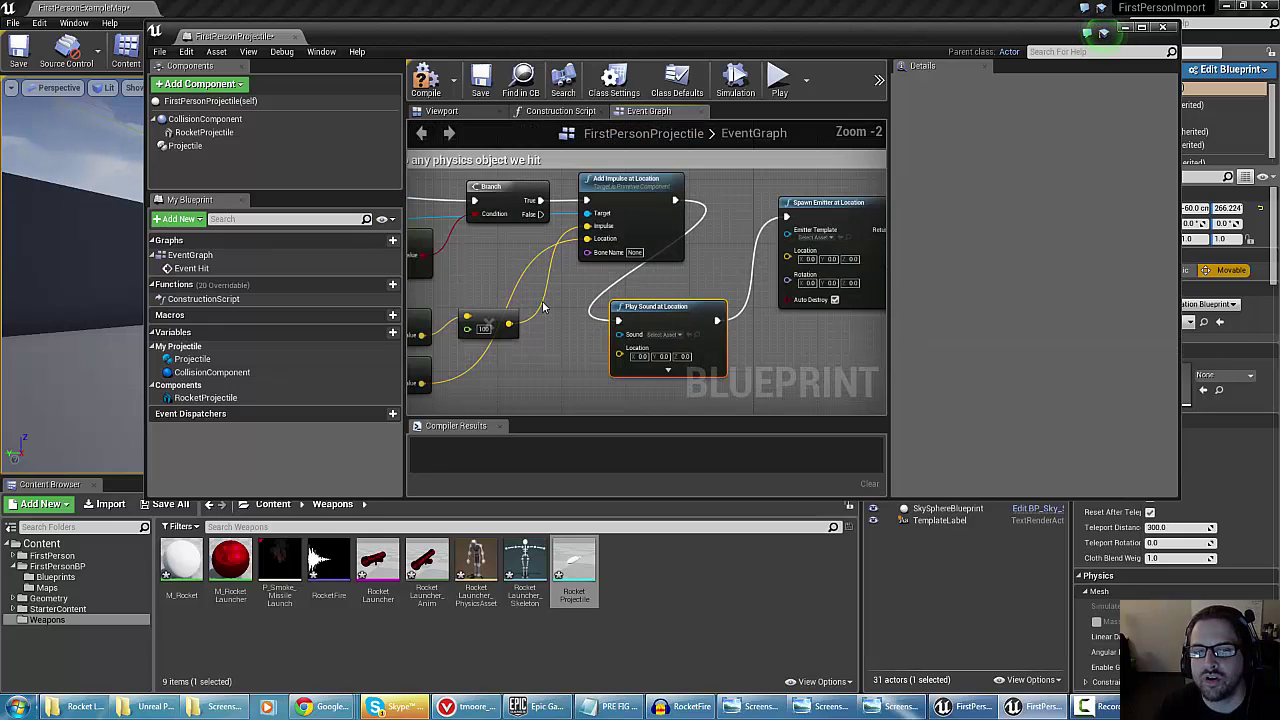
right_drag(543, 306, 536, 345)
scroll(520, 238, up, 2)
right_drag(475, 231, 517, 209)
right_drag(484, 289, 560, 190)
scroll(665, 264, down, 2)
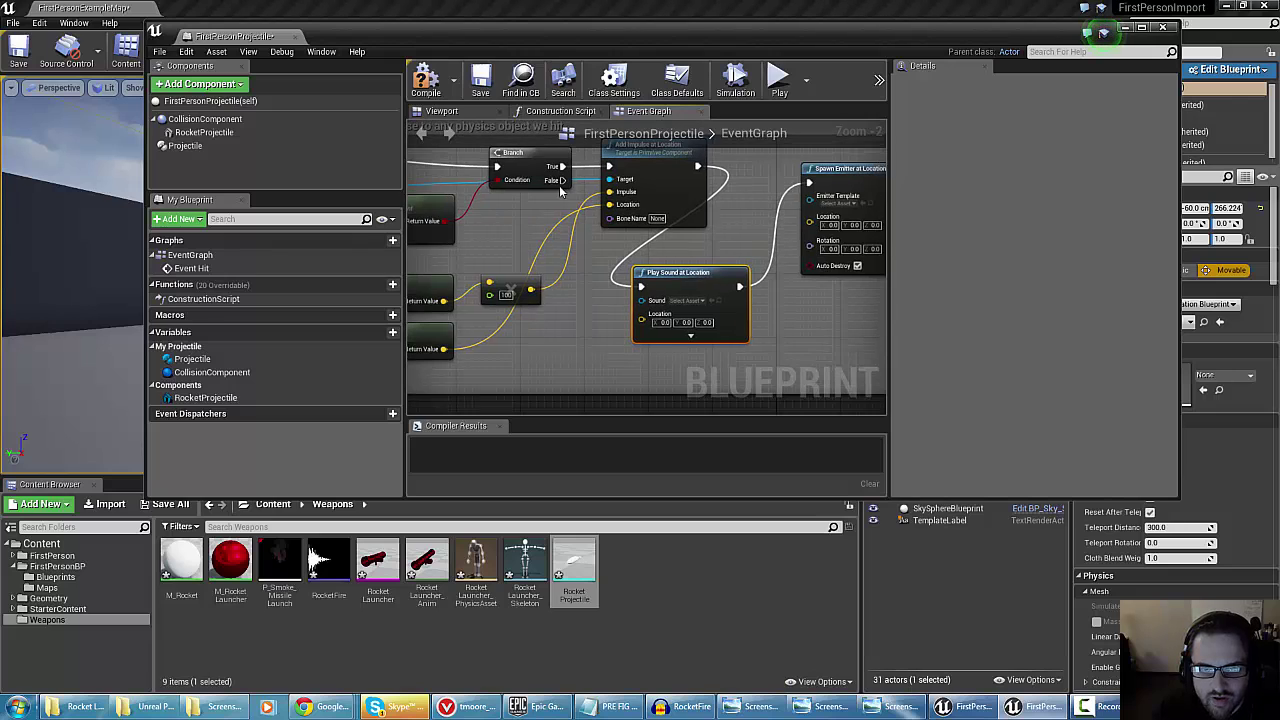
drag(560, 182, 643, 290)
right_drag(592, 256, 548, 290)
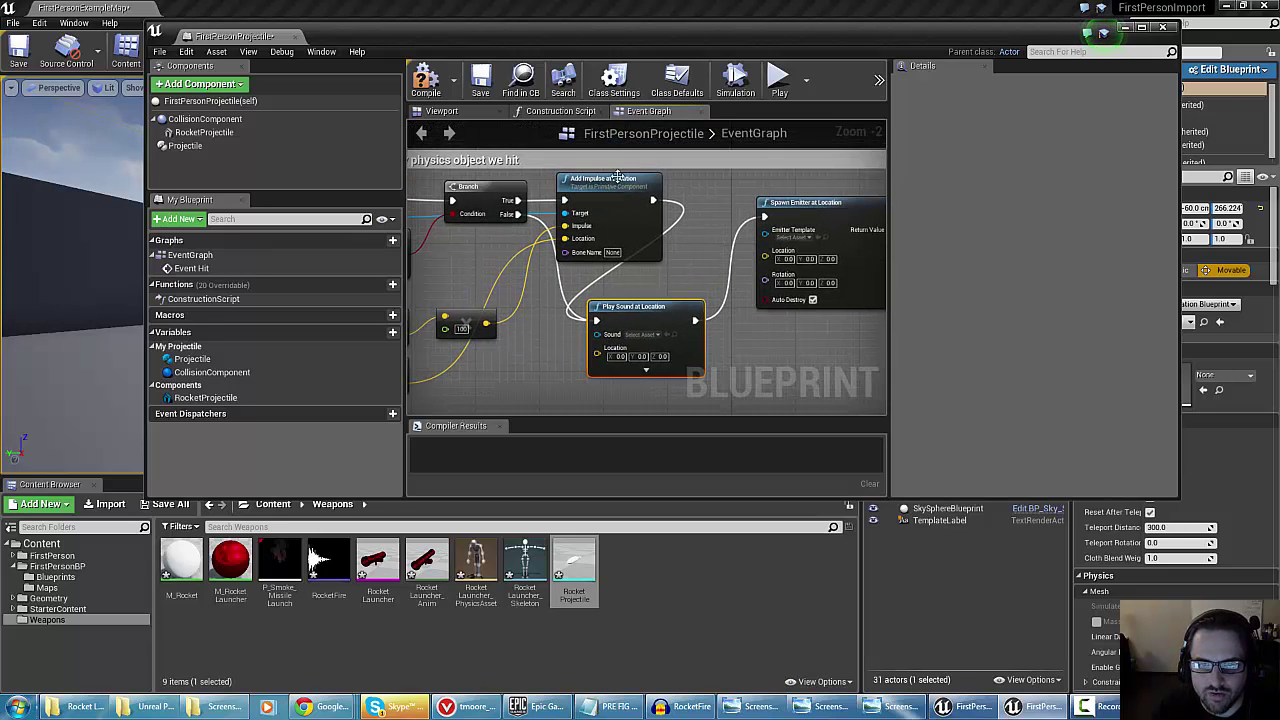
Shift the Add Impulse at Location node slightly to the right, away from the Branch node
click(621, 181)
drag(621, 181, 626, 188)
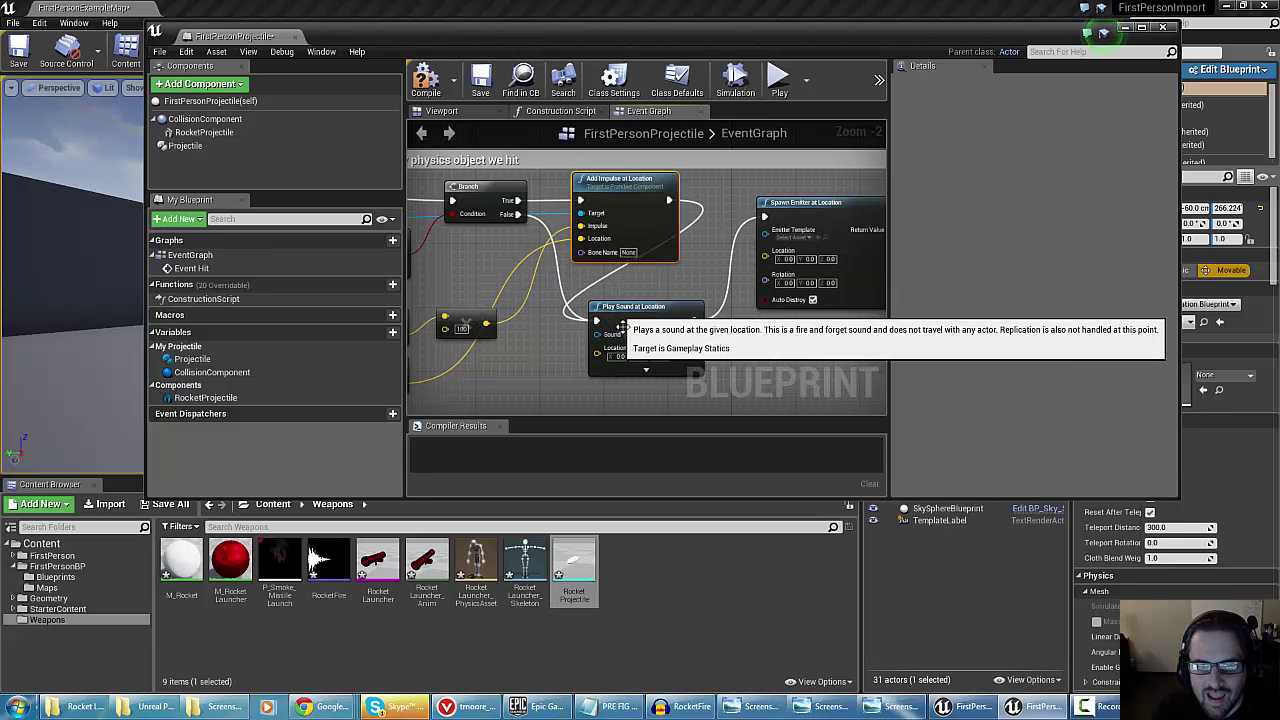
Connect GetActorLocation's Return Value to the Location inputs of Play Sound at Location and Spawn Emitter at Location
right_drag(449, 274, 634, 278)
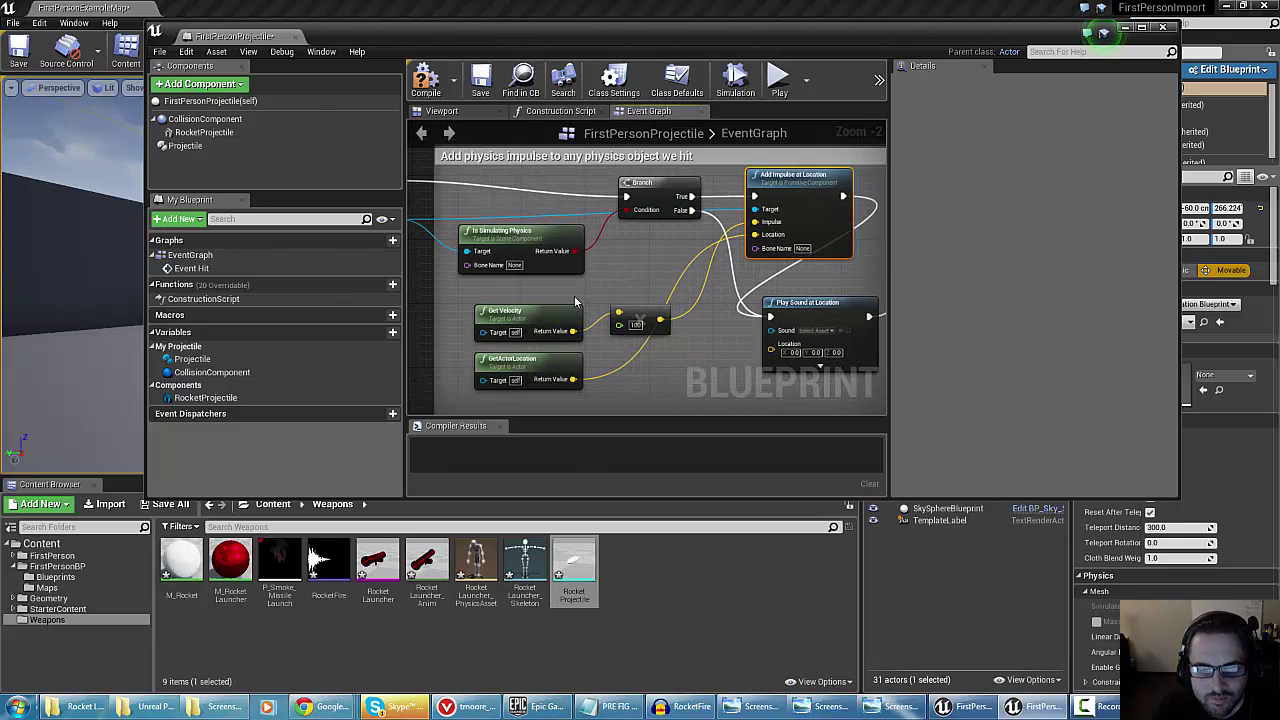
right_drag(448, 292, 512, 305)
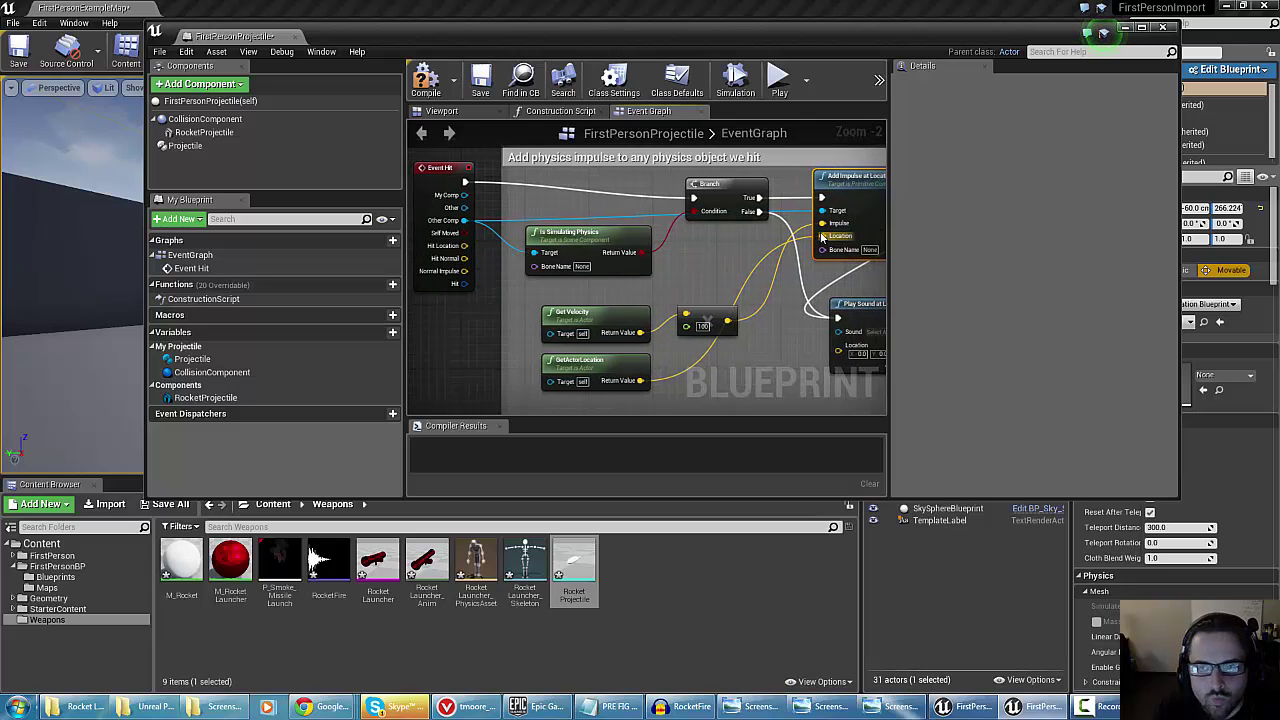
right_drag(822, 237, 715, 242)
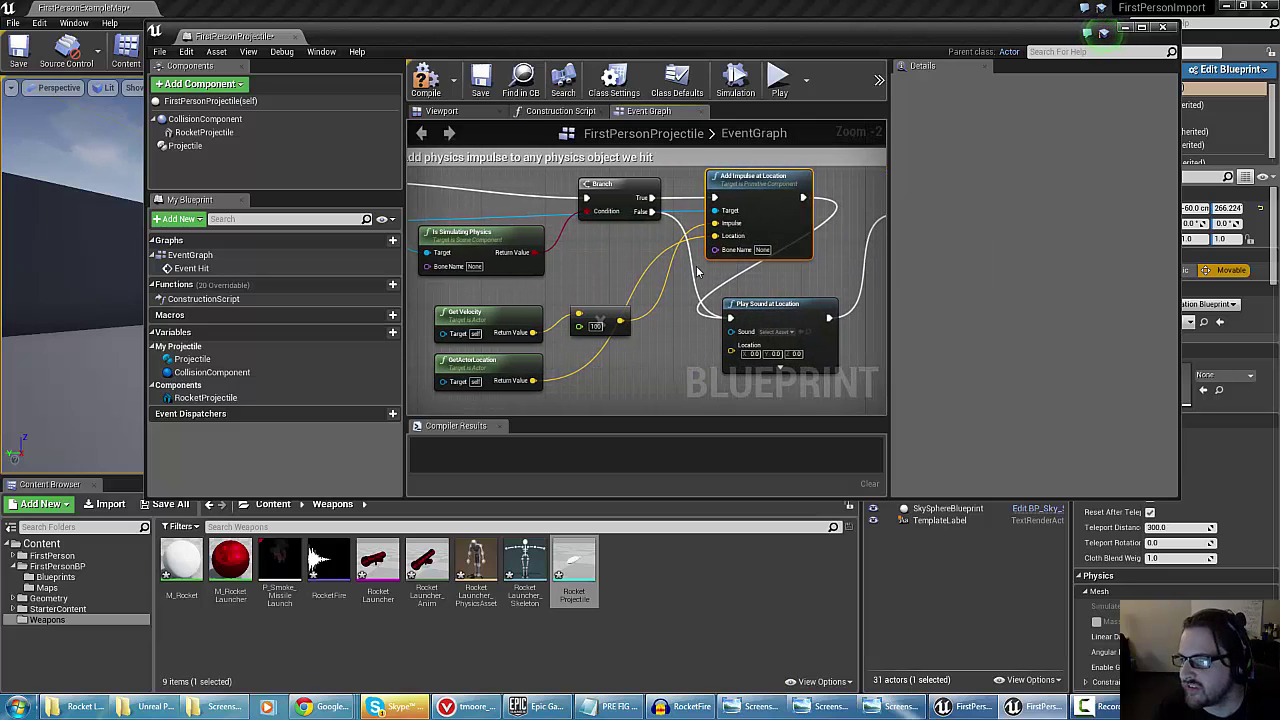
right_drag(693, 335, 548, 273)
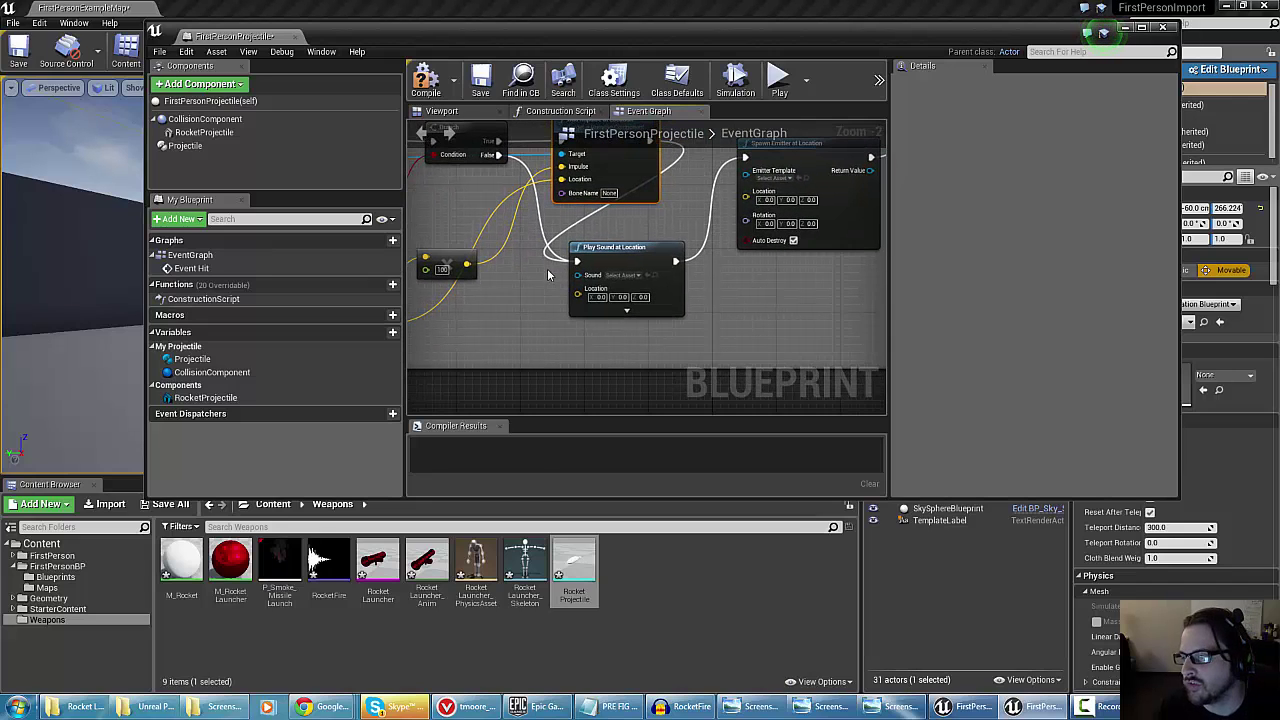
right_drag(550, 321, 471, 372)
right_drag(675, 362, 700, 338)
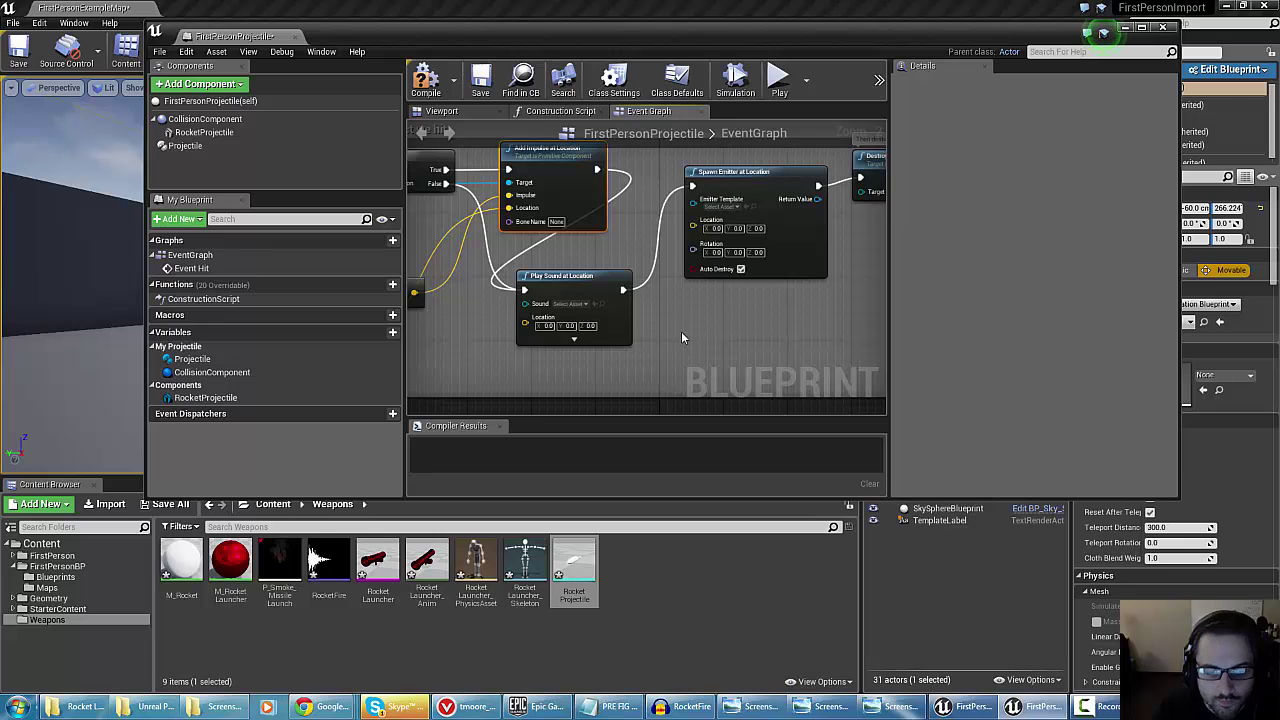
right_drag(468, 343, 680, 286)
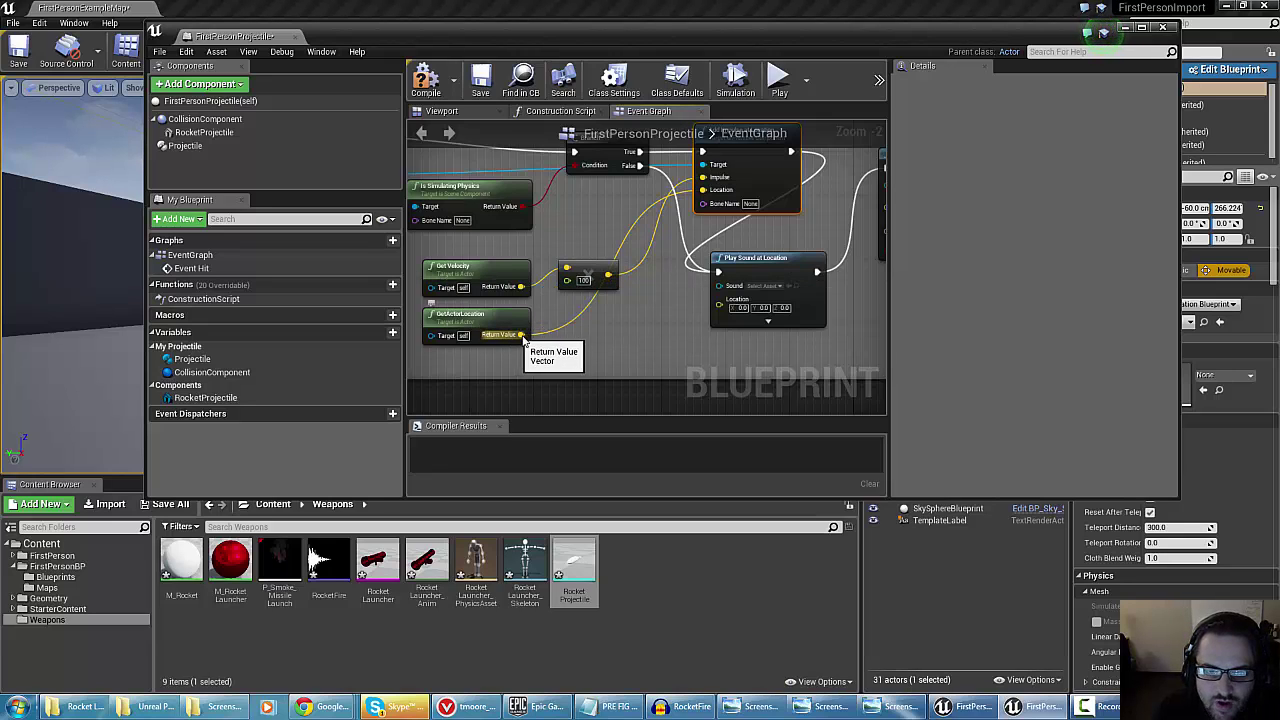
drag(520, 334, 722, 300)
right_drag(514, 338, 424, 332)
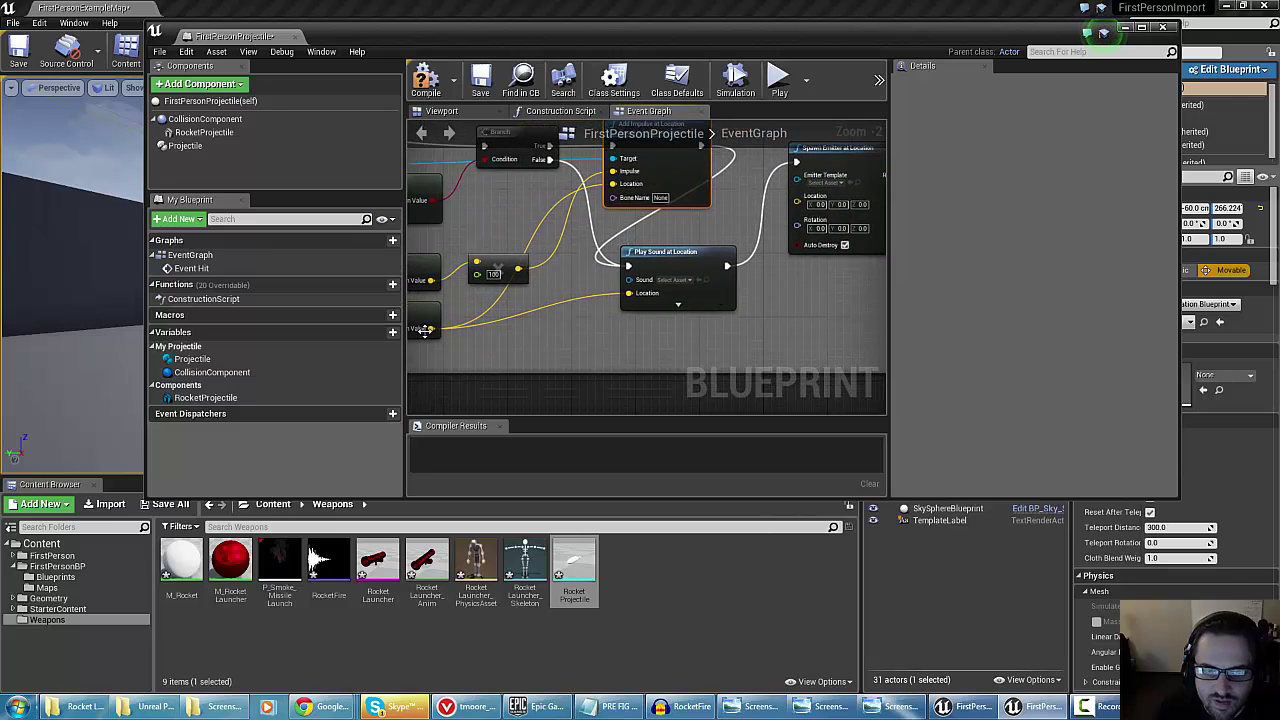
drag(431, 328, 796, 202)
Assign P_Explosion from the StarterContent Particles folder as the Emitter Template of Spawn Emitter at Location
right_drag(718, 265, 643, 300)
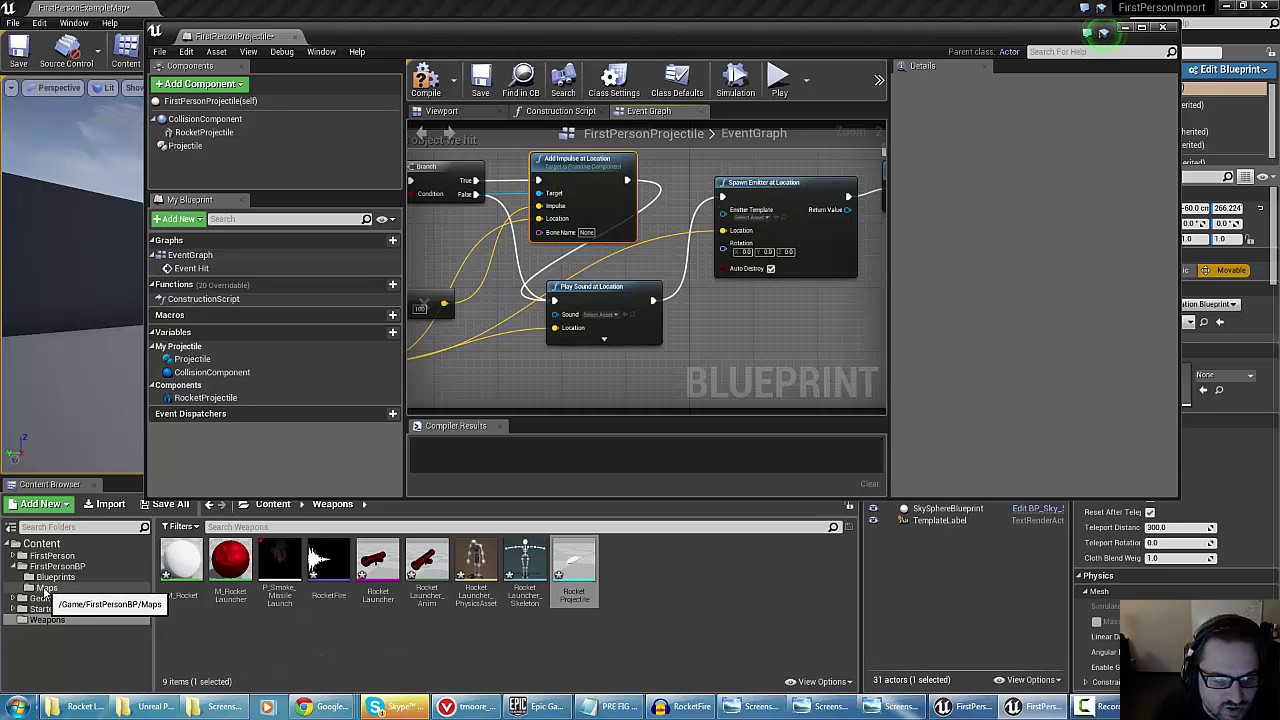
click(57, 566)
click(55, 577)
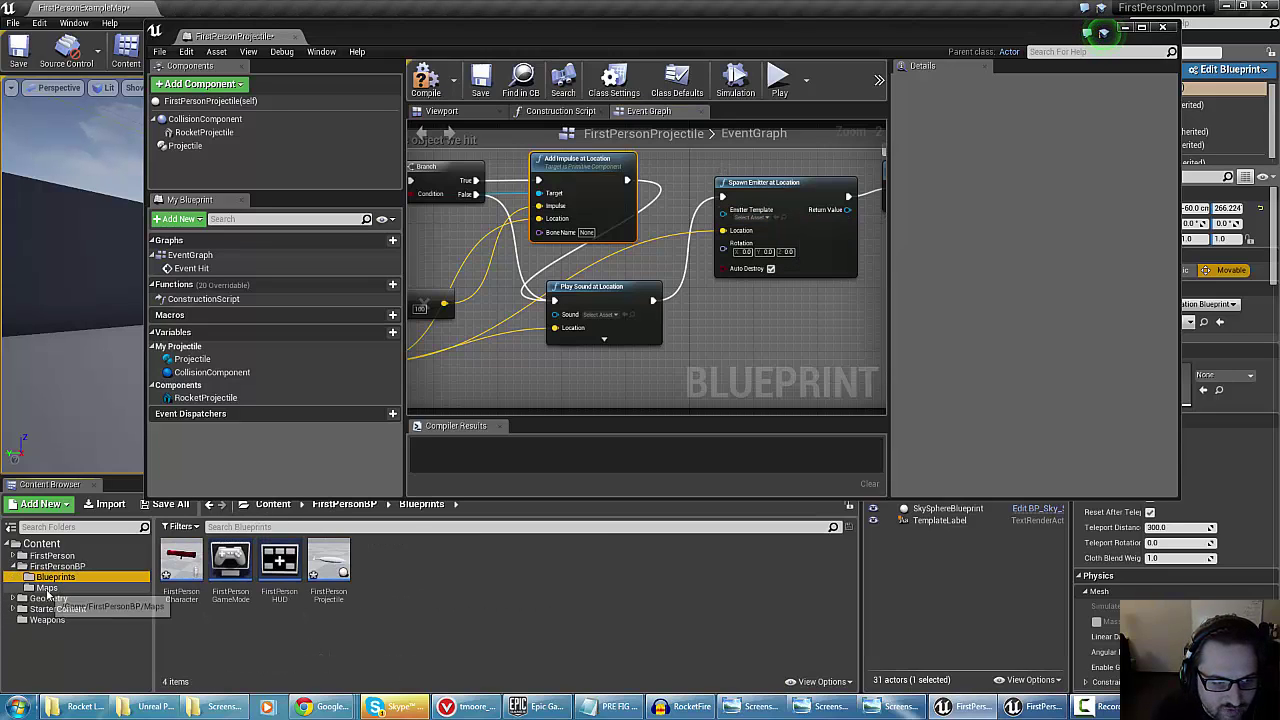
click(57, 608)
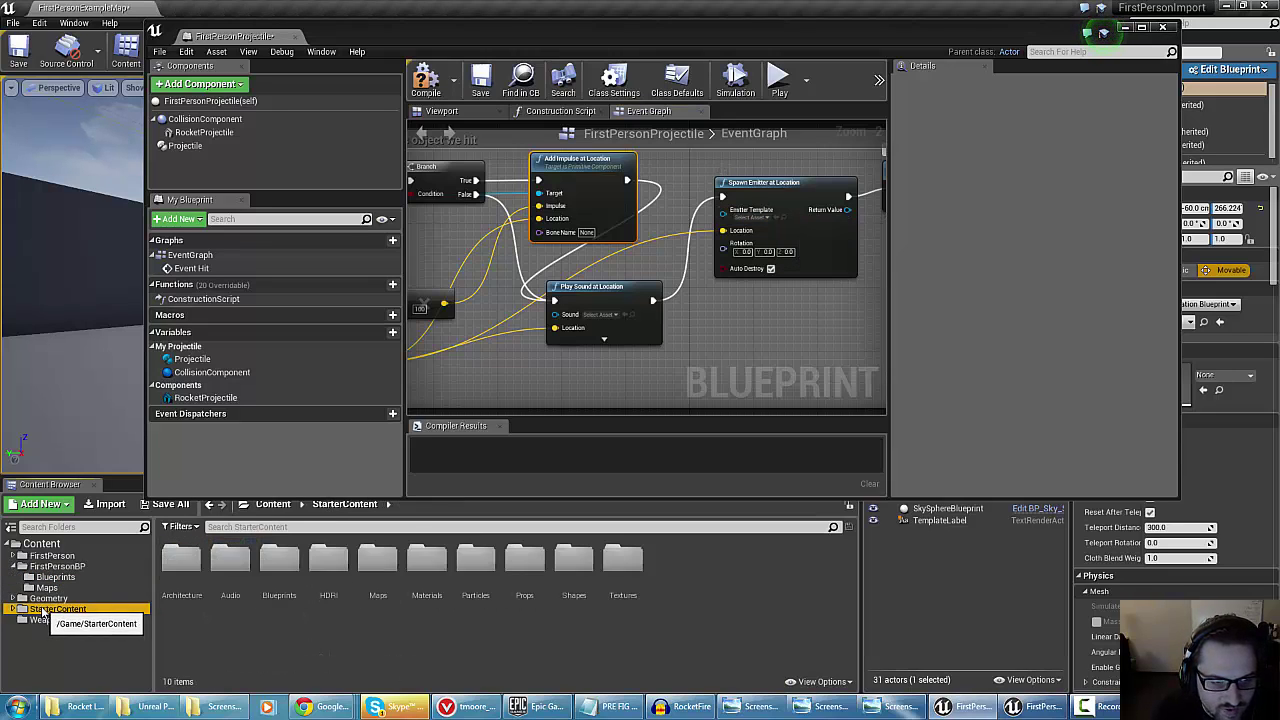
double_click(475, 560)
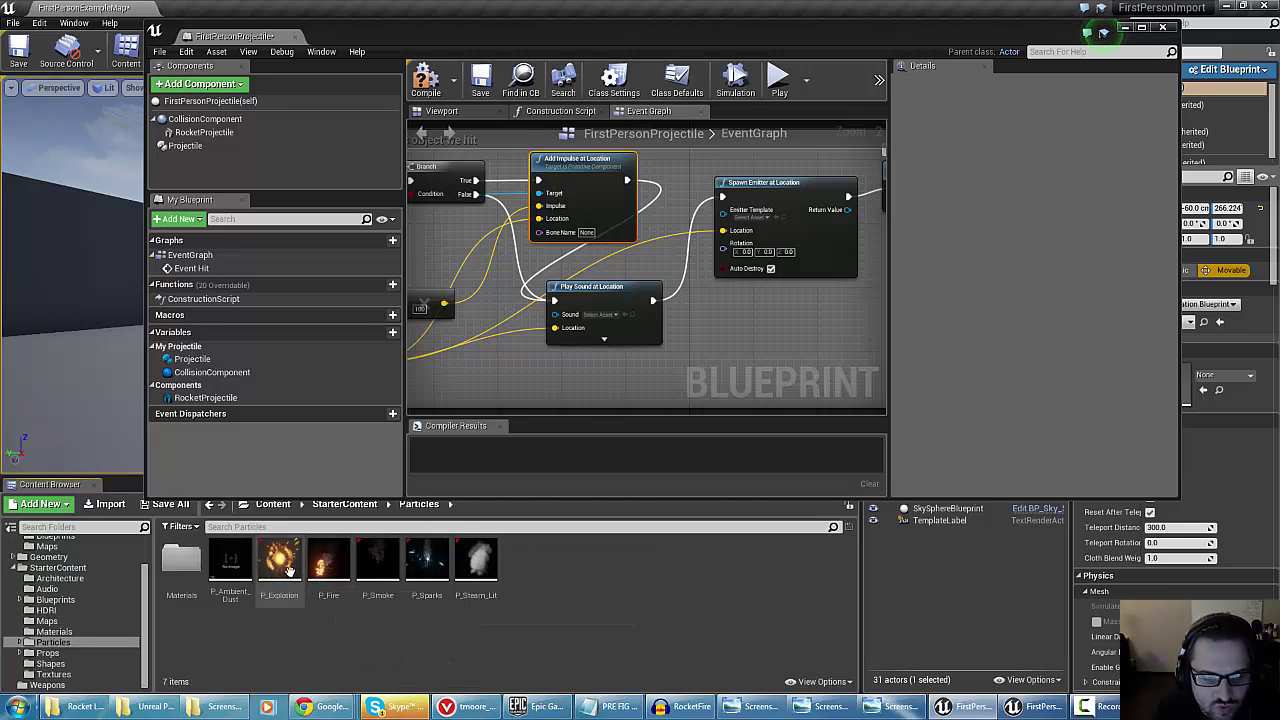
drag(279, 572, 752, 216)
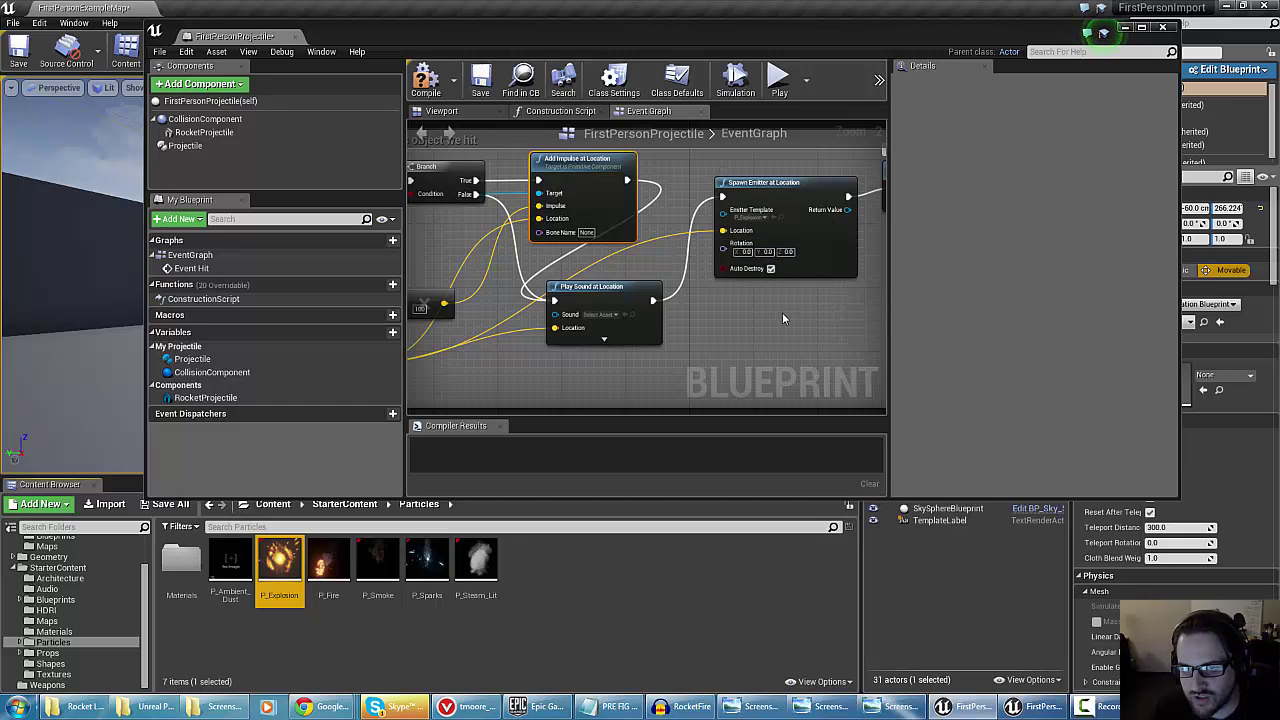
Assign Explosion01 from the StarterContent Audio folder as the Sound of Play Sound at Location
right_drag(783, 318, 634, 262)
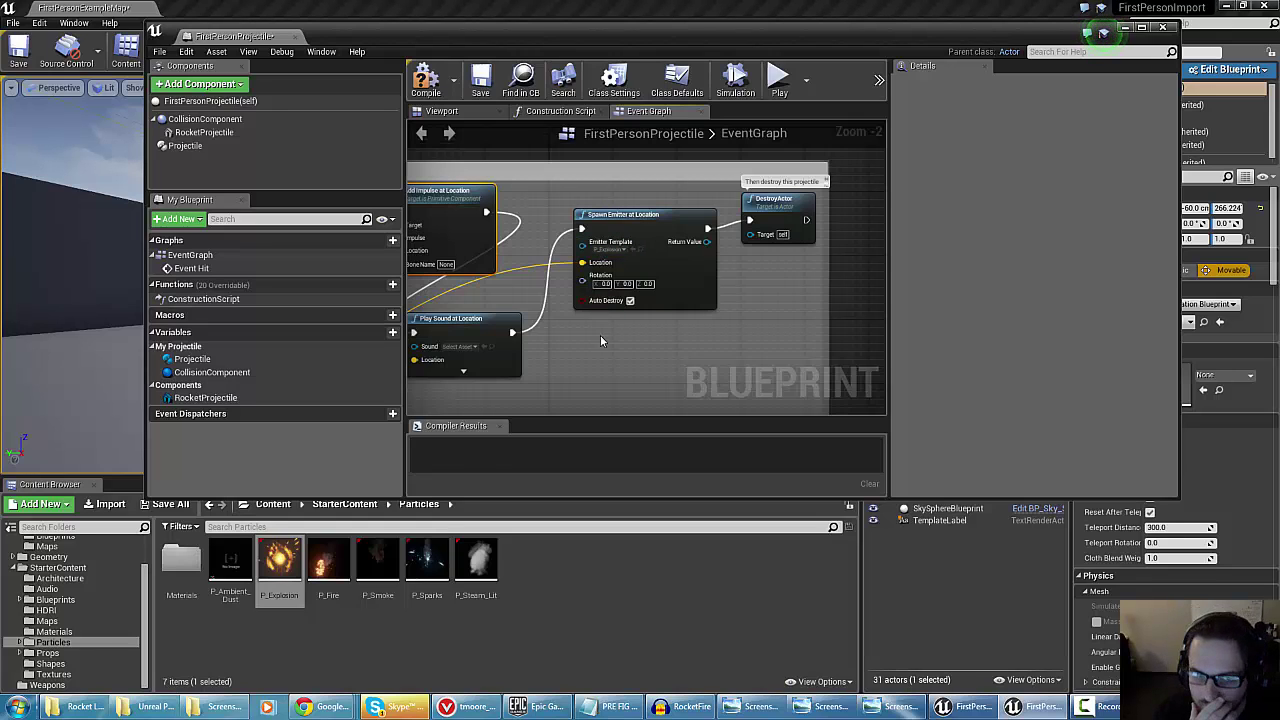
mouse_move(634, 372)
right_down()
mouse_move(611, 351)
mouse_move(642, 351)
right_up()
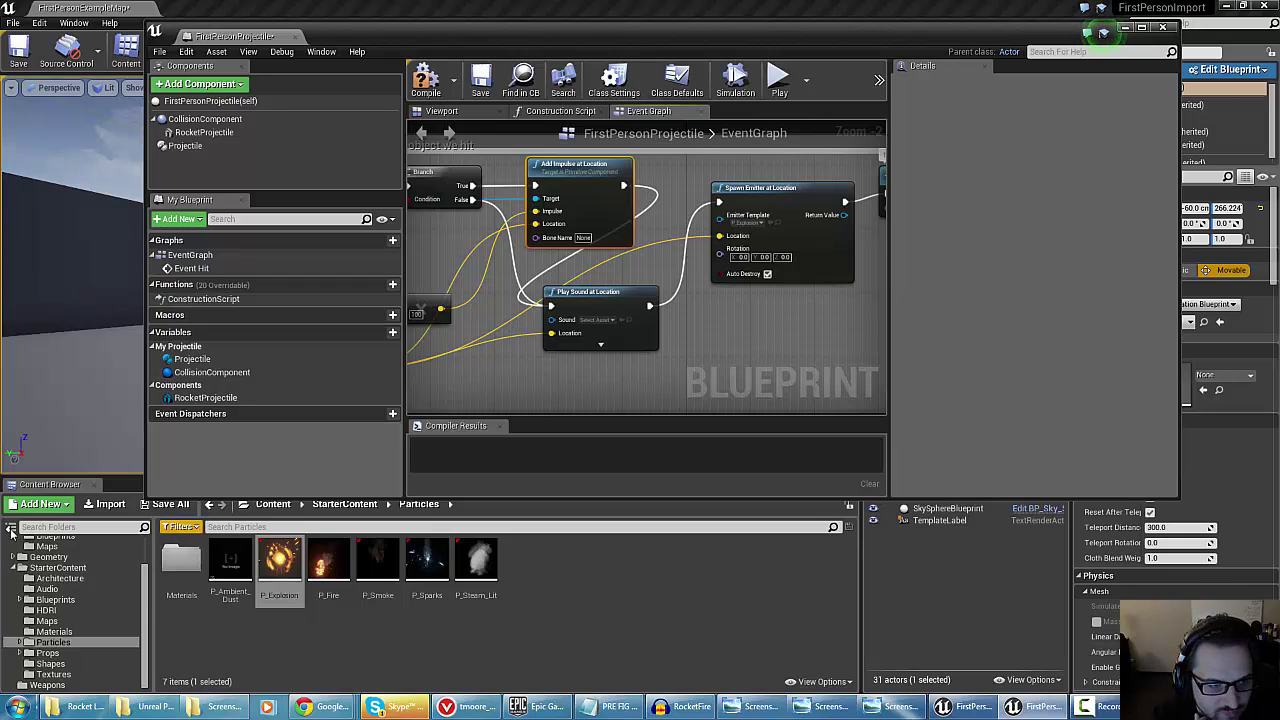
click(47, 589)
click(330, 562)
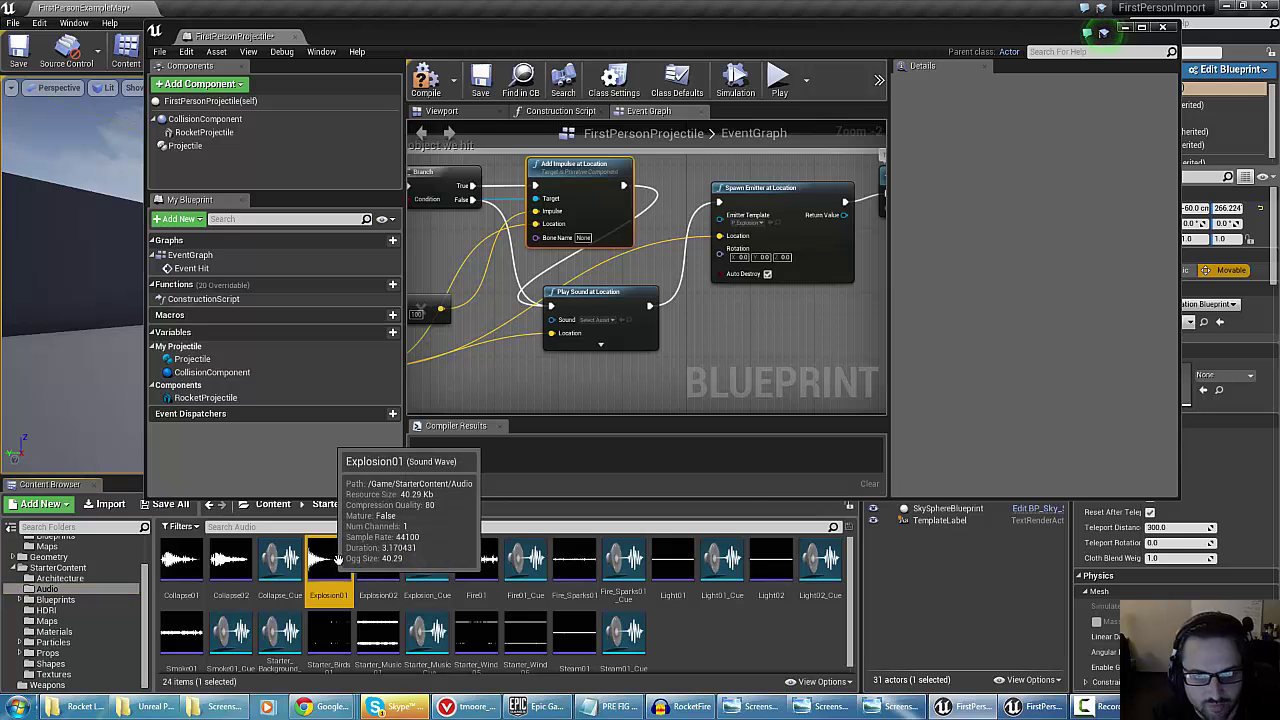
drag(335, 562, 592, 320)
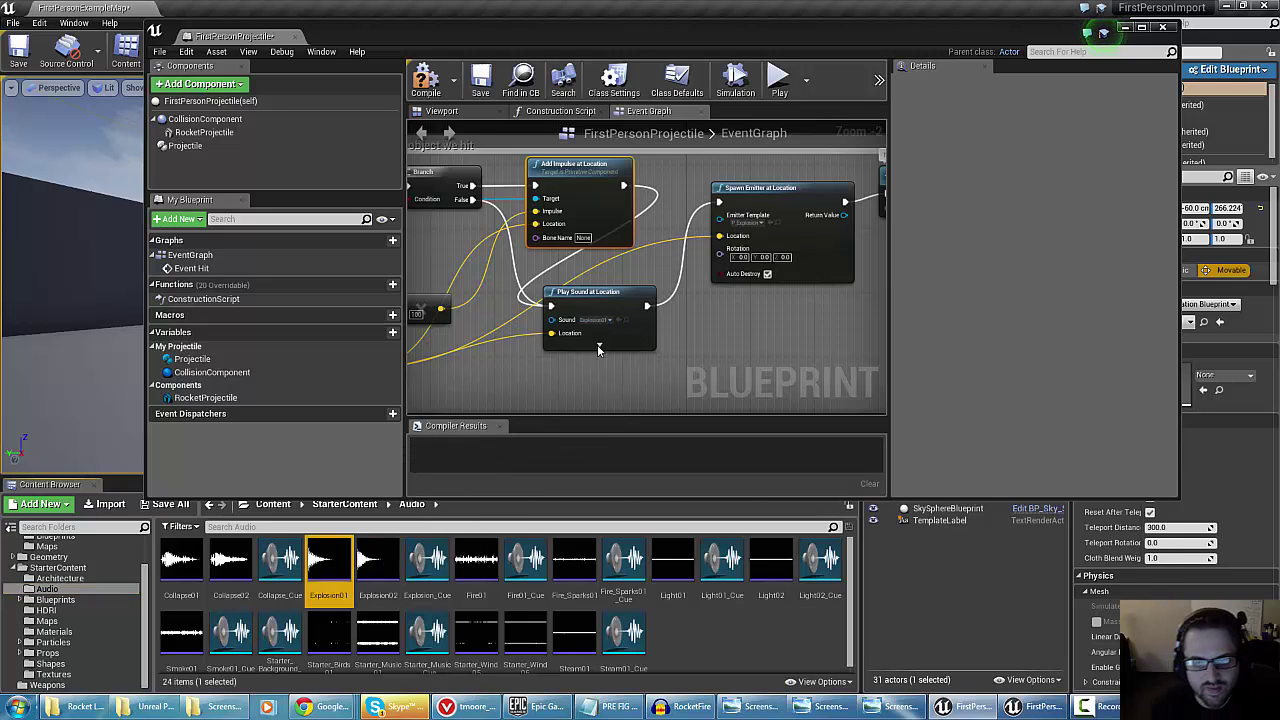
Compile the FirstPersonProjectile blueprint and look over the location connections in its event graph
right_drag(505, 378, 681, 345)
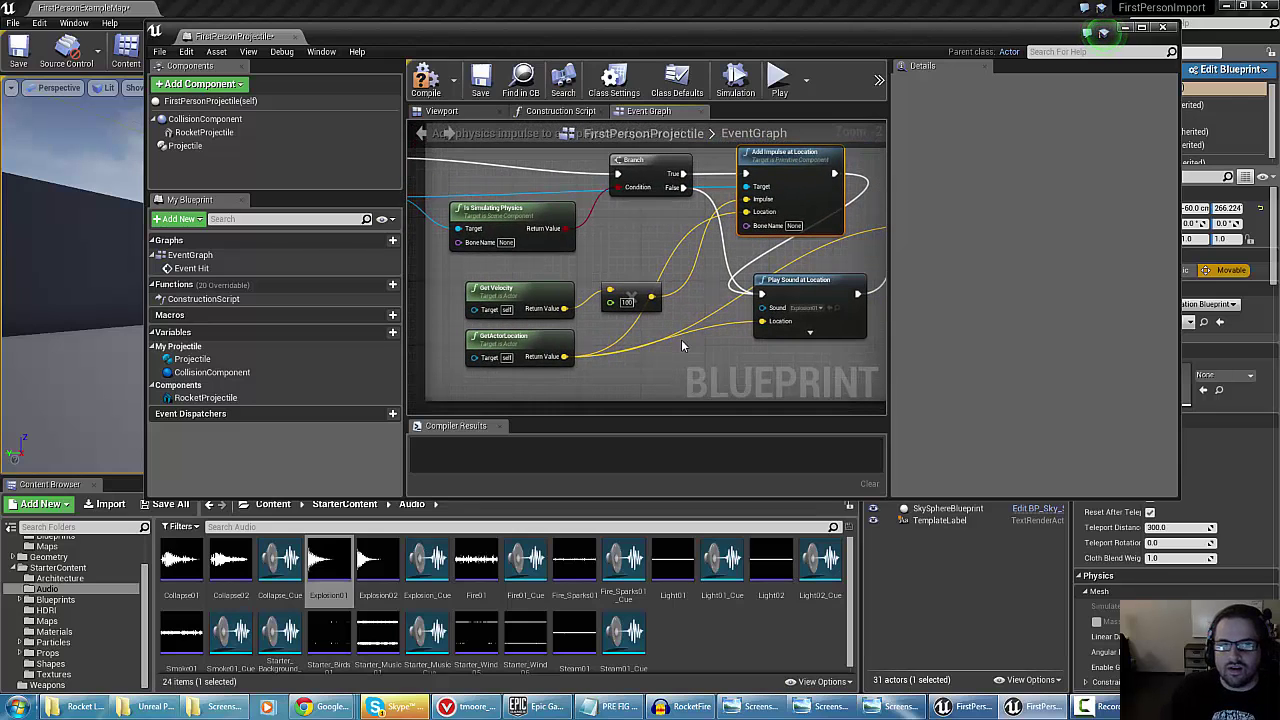
click(425, 88)
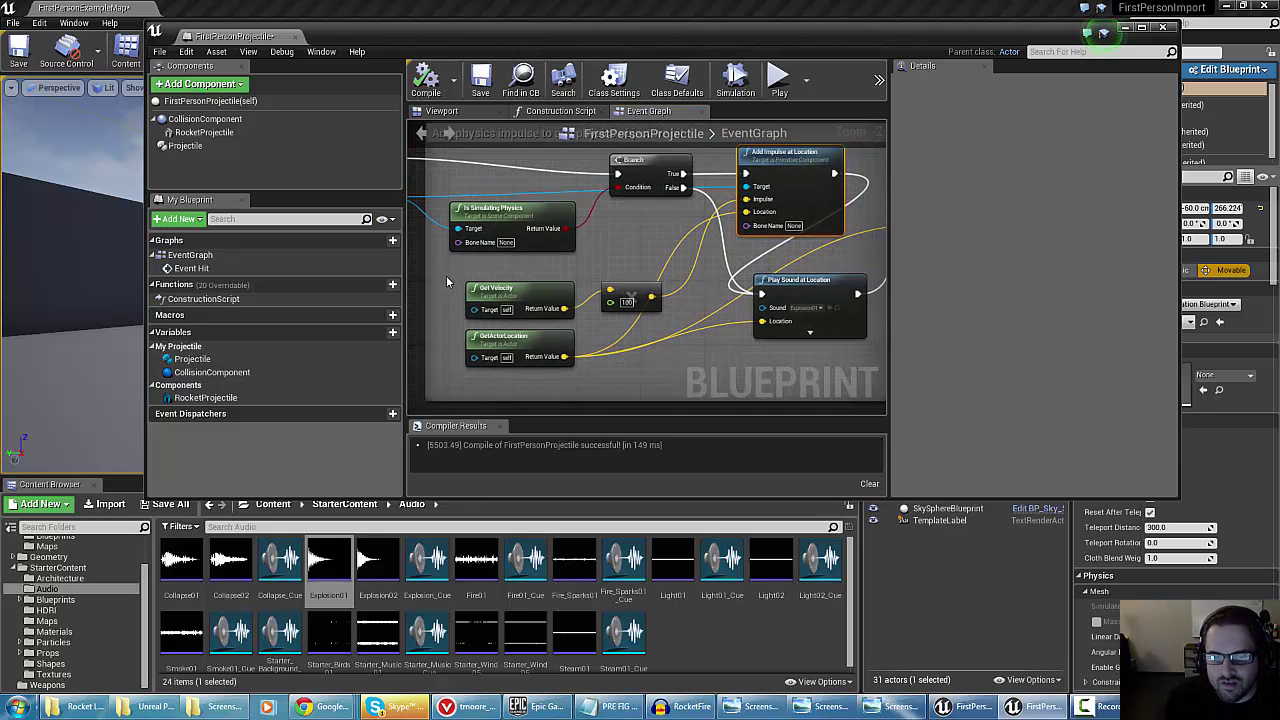
scroll(446, 275, up, 2)
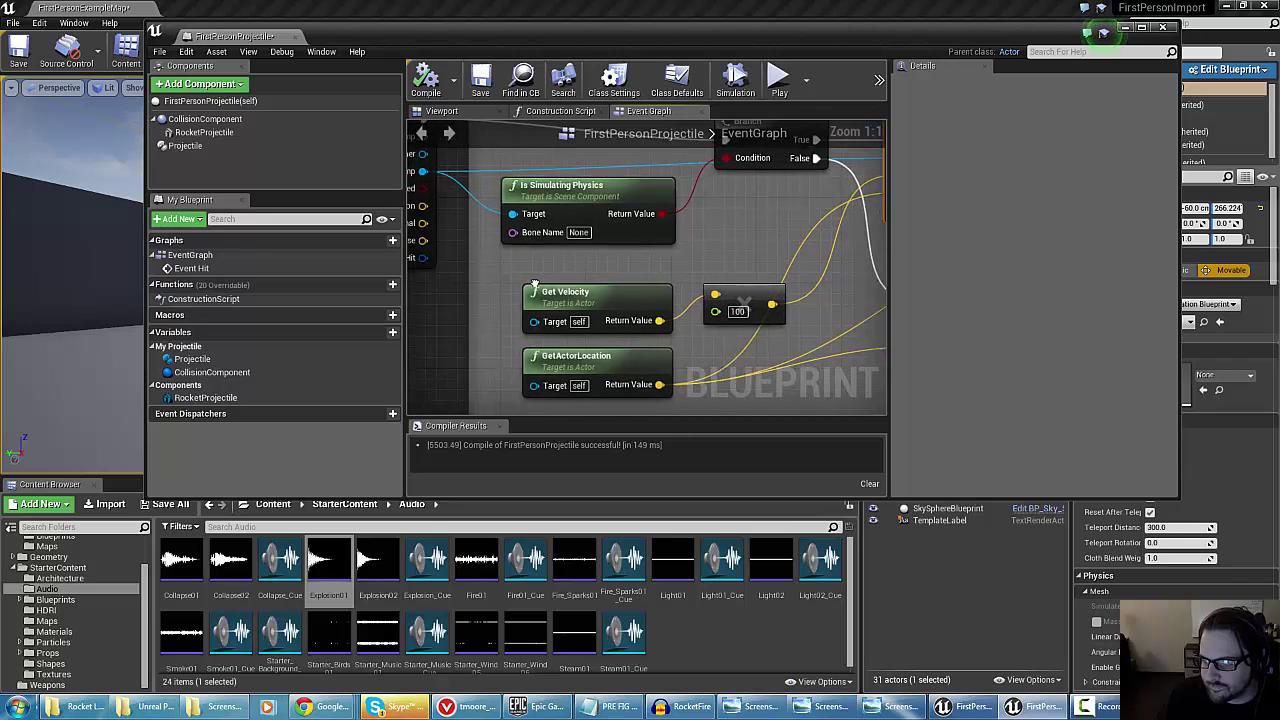
right_drag(535, 285, 561, 291)
right_drag(578, 341, 560, 234)
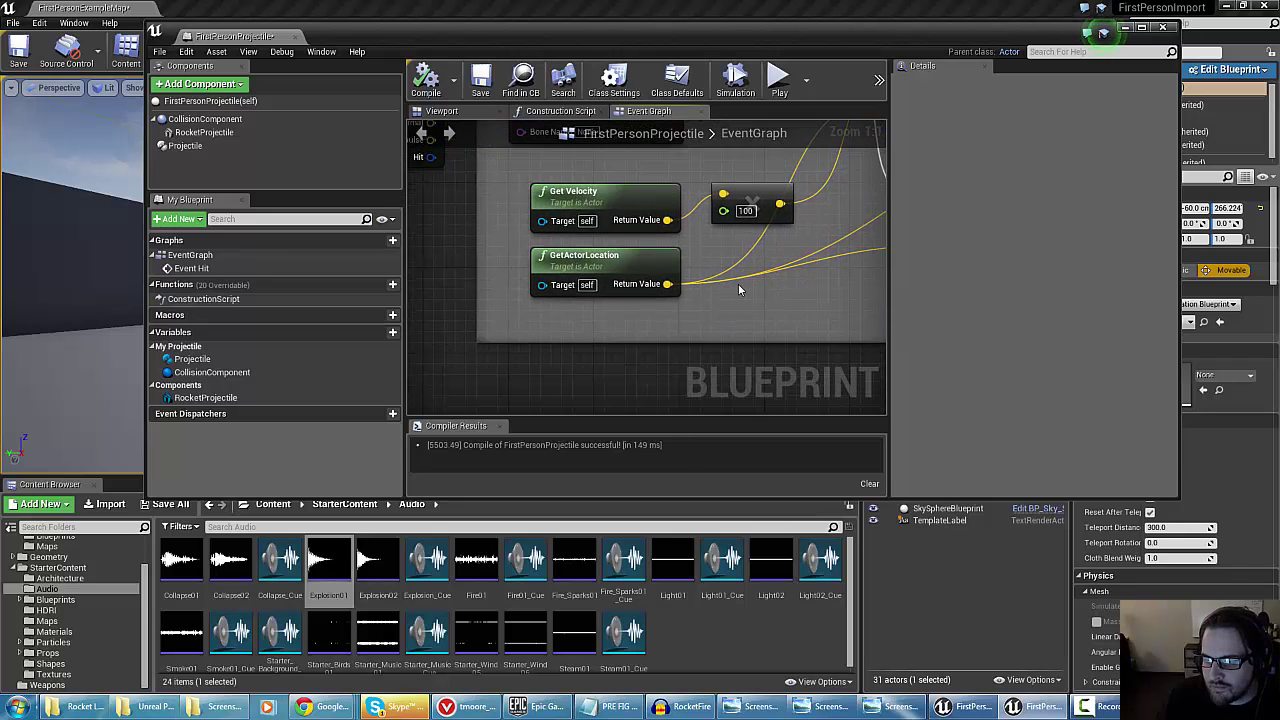
right_drag(690, 192, 478, 235)
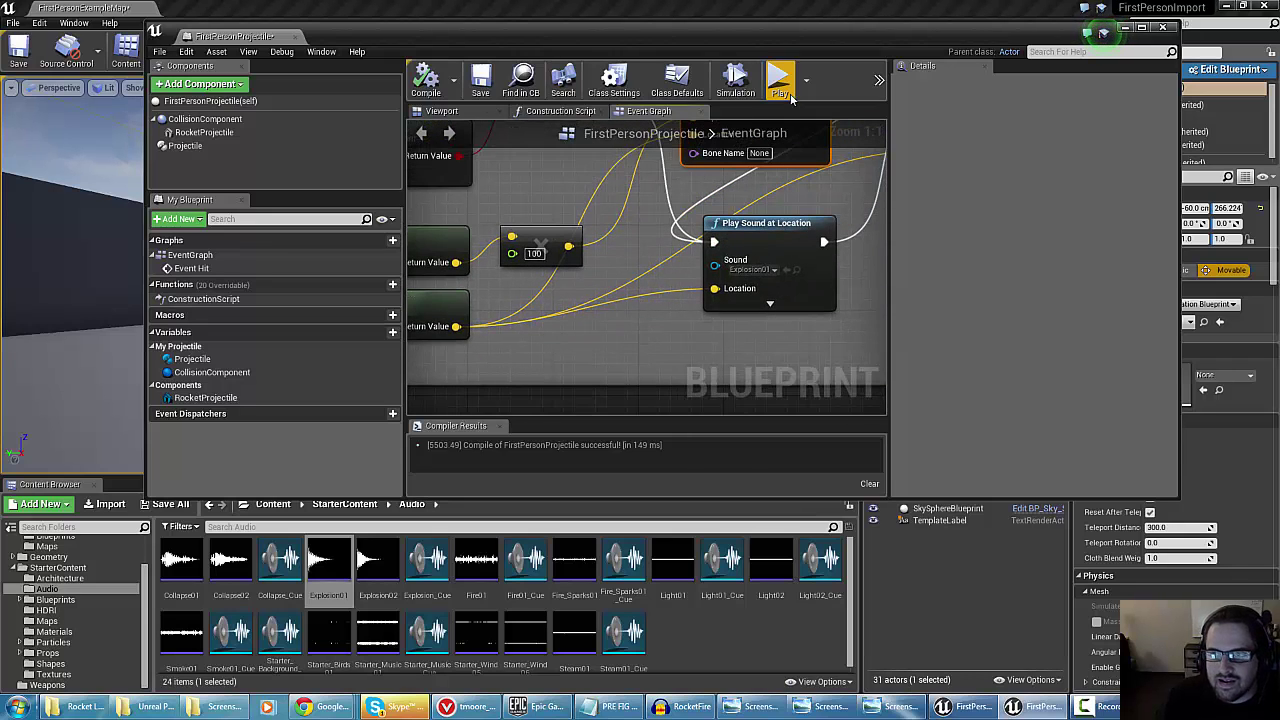
Play-test the level by firing rockets at the cubes and walls to check the explosion sound and effect, and end the session
click(1125, 28)
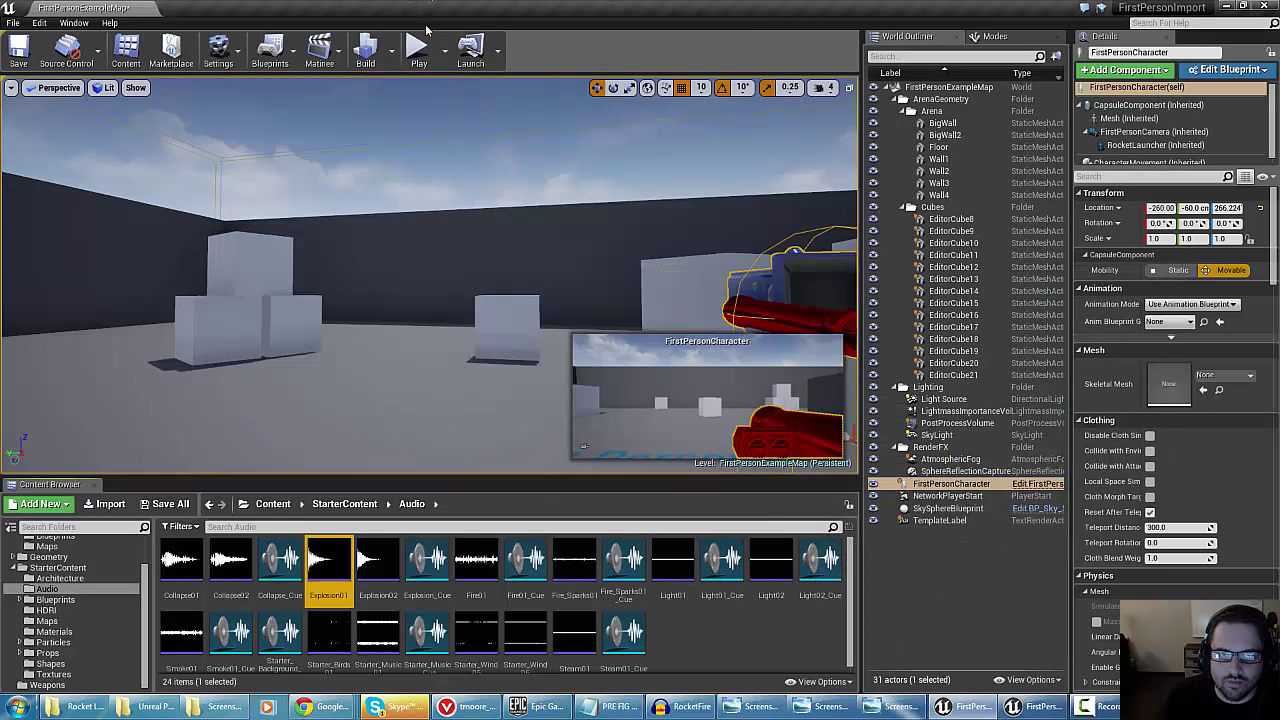
click(418, 46)
click(435, 282)
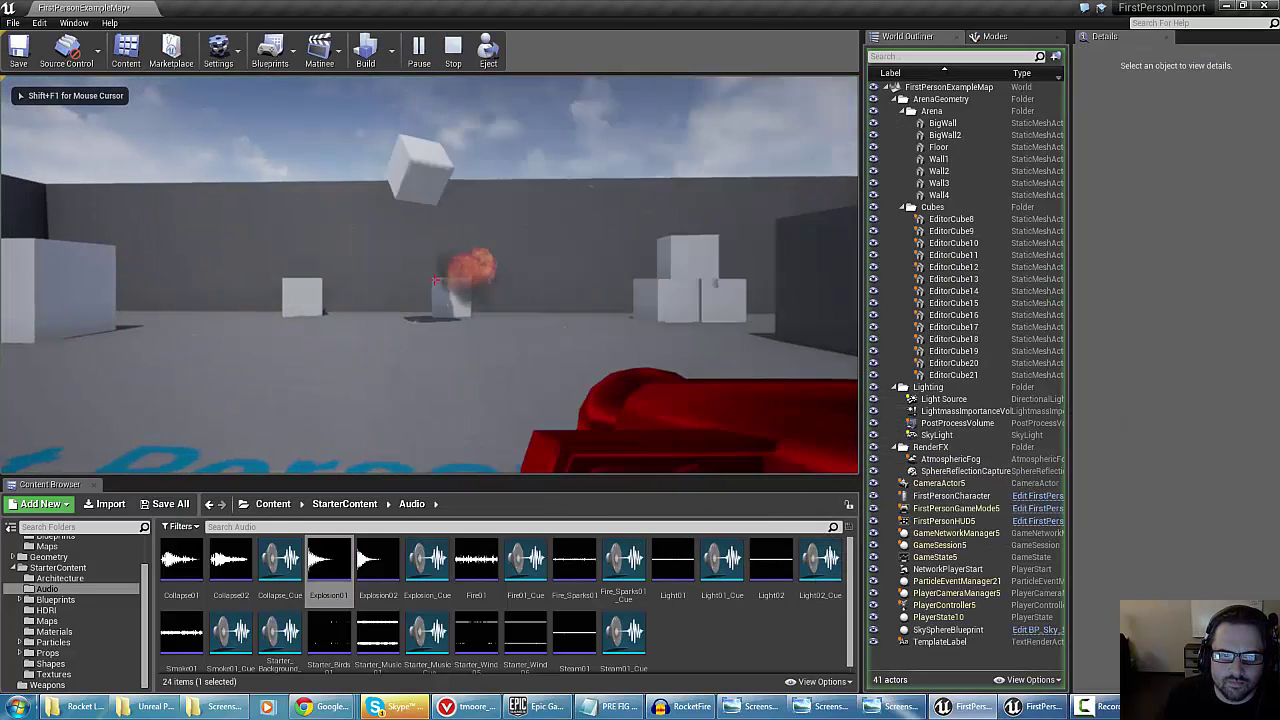
click(435, 280)
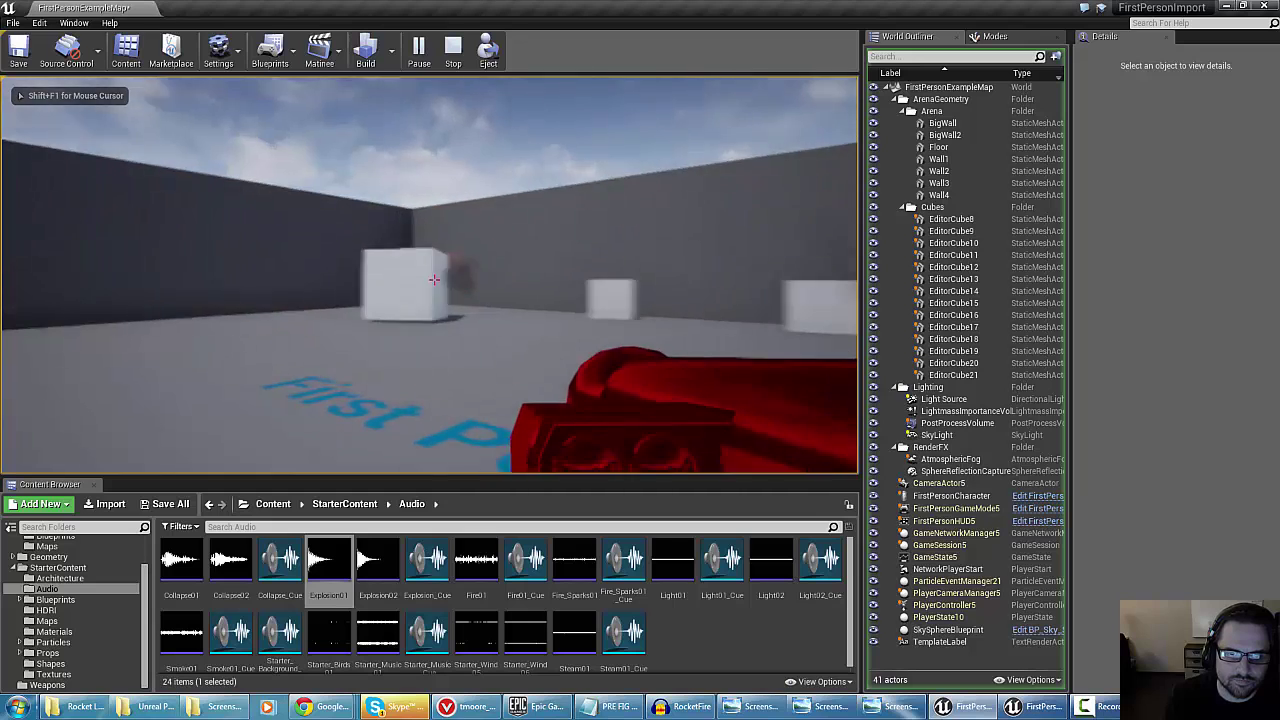
click(435, 282)
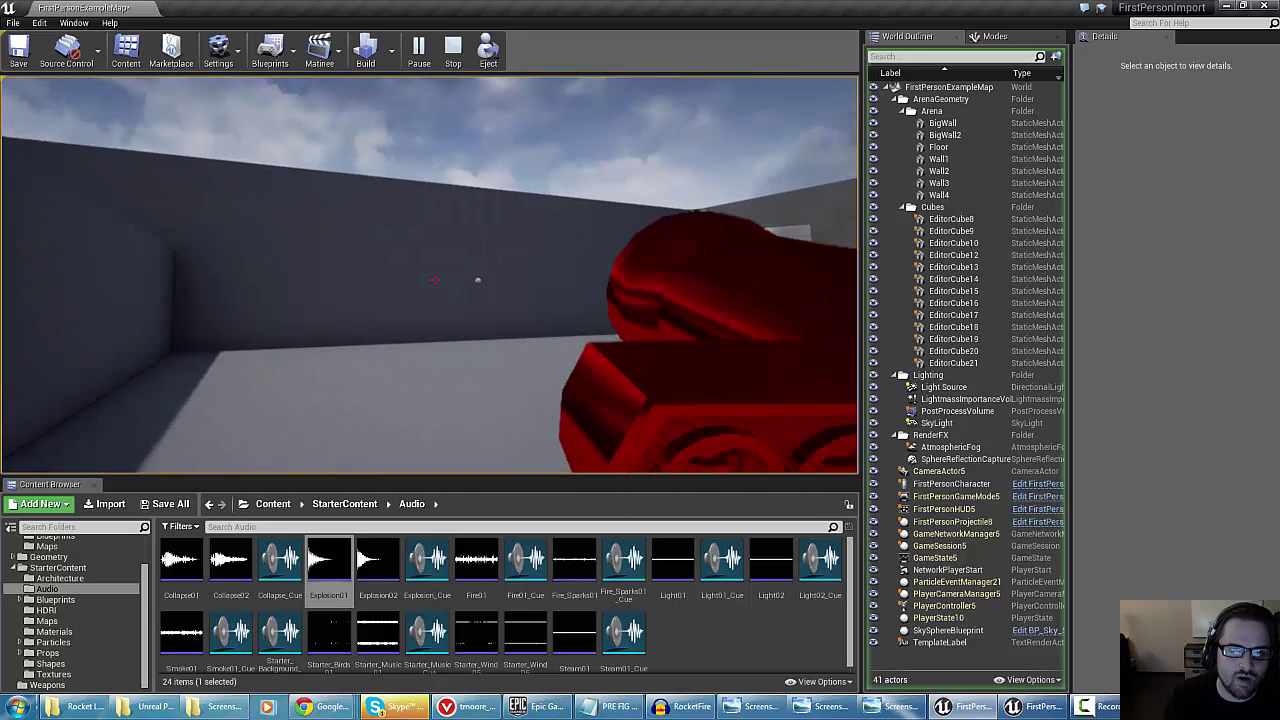
click(435, 280)
click(435, 280)
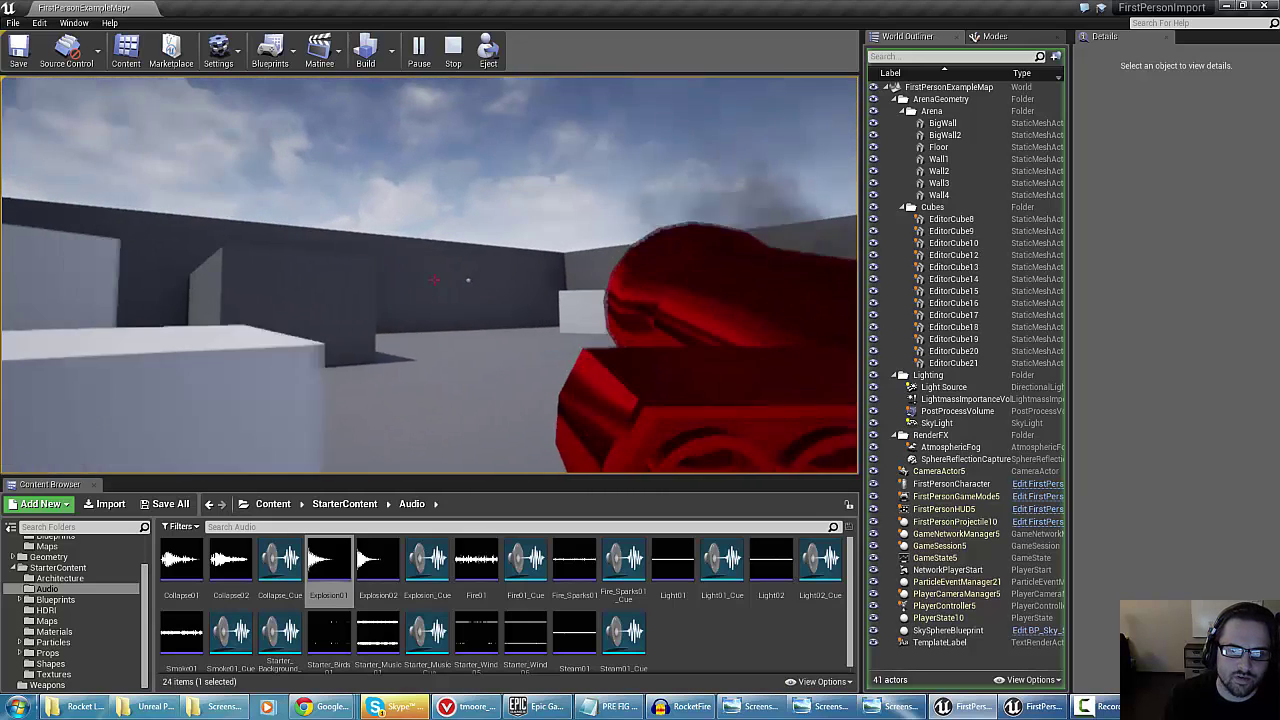
click(435, 281)
click(435, 281)
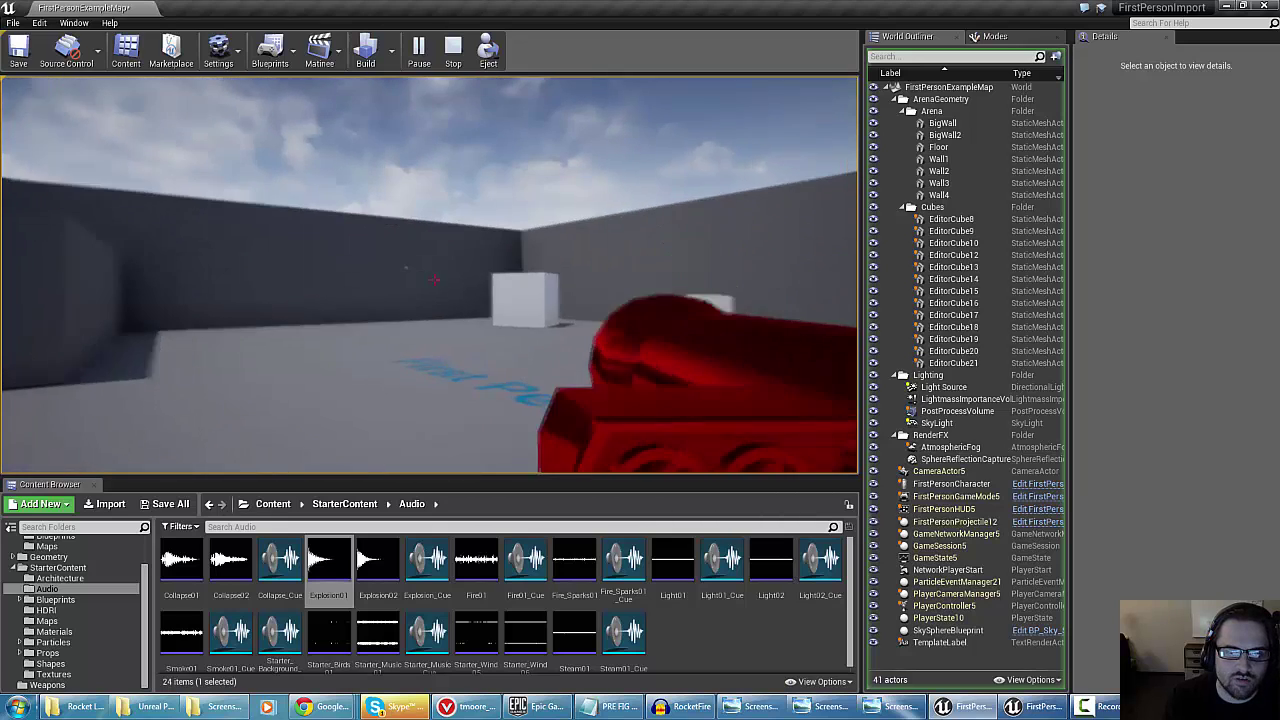
click(435, 280)
click(435, 280)
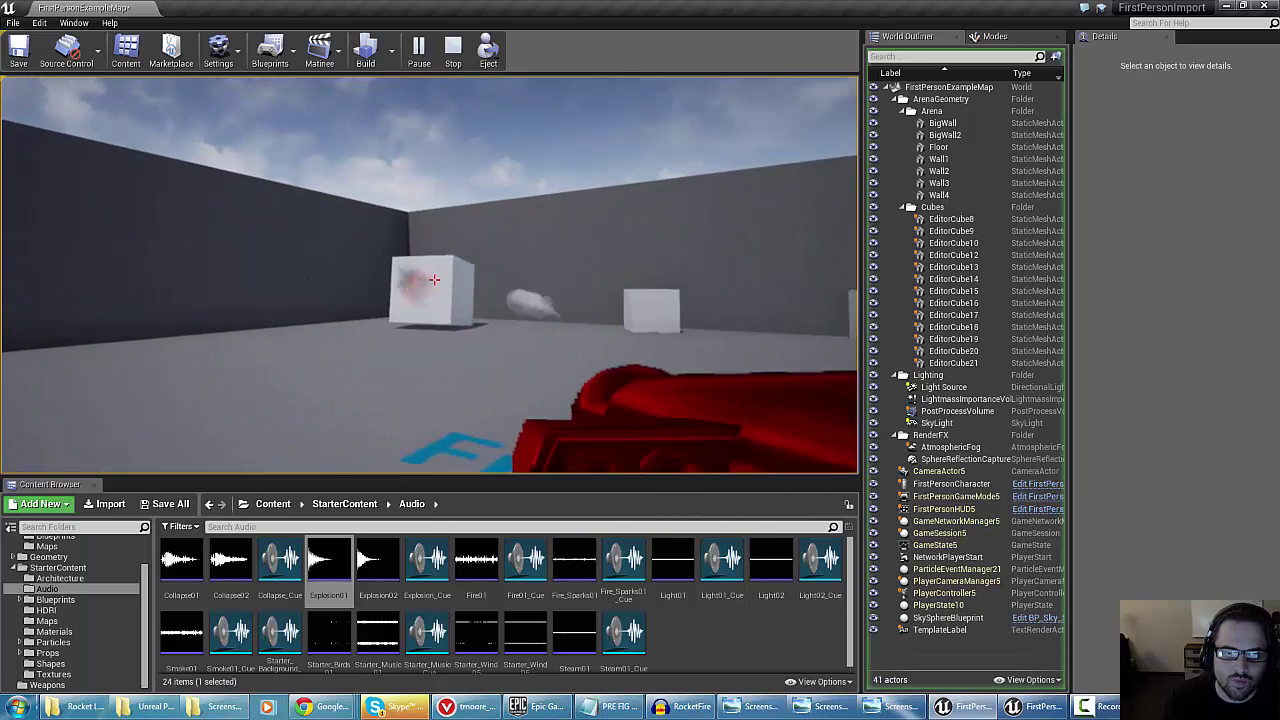
click(435, 281)
key(w)
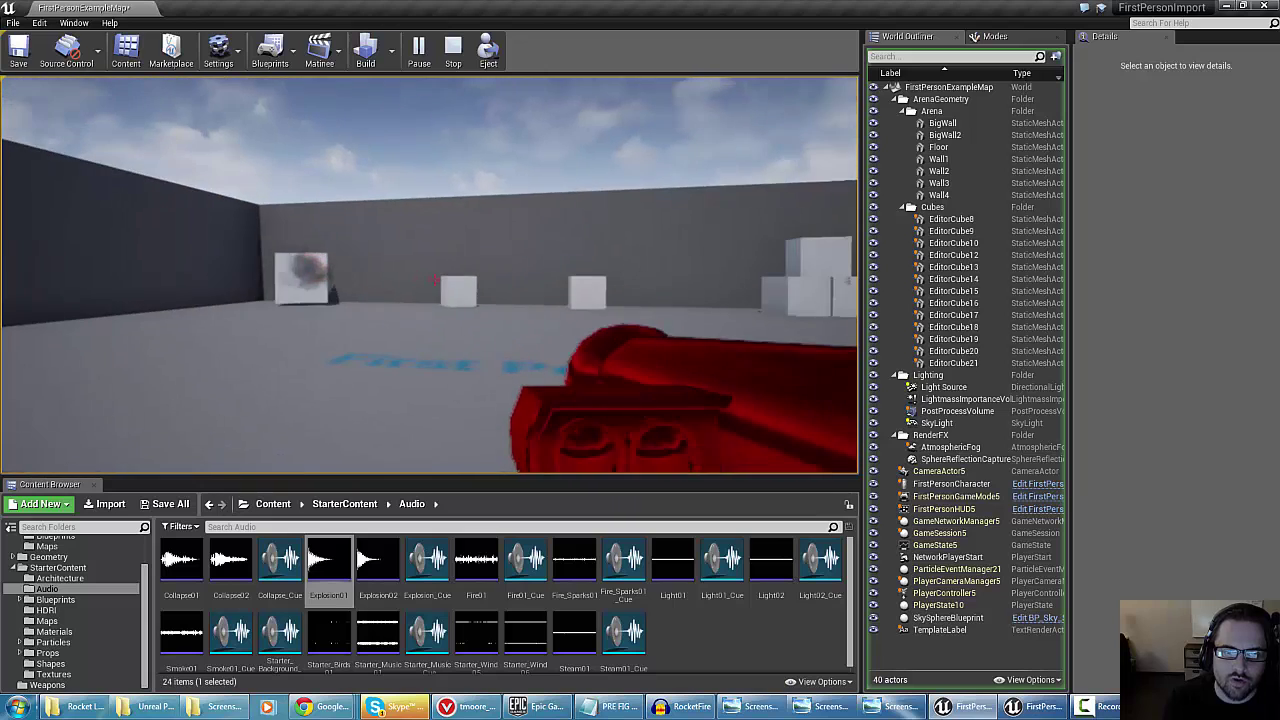
click(434, 280)
click(434, 280)
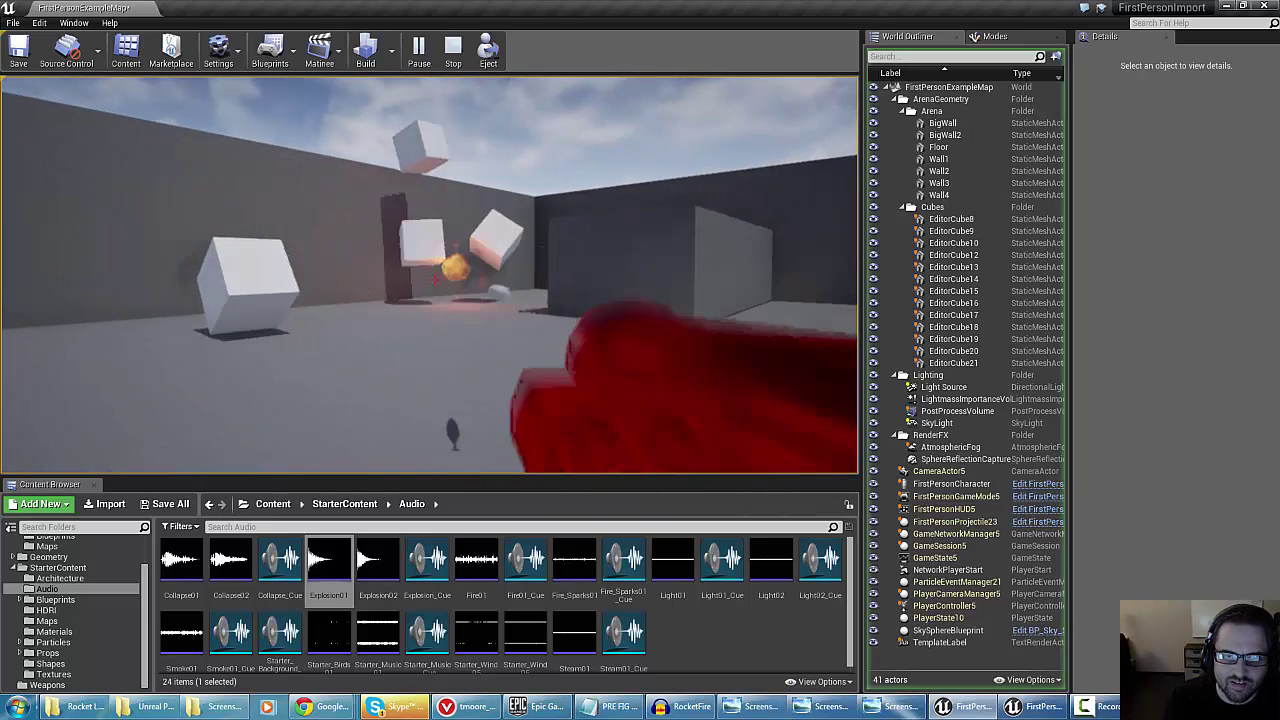
click(434, 280)
key(s)
click(434, 280)
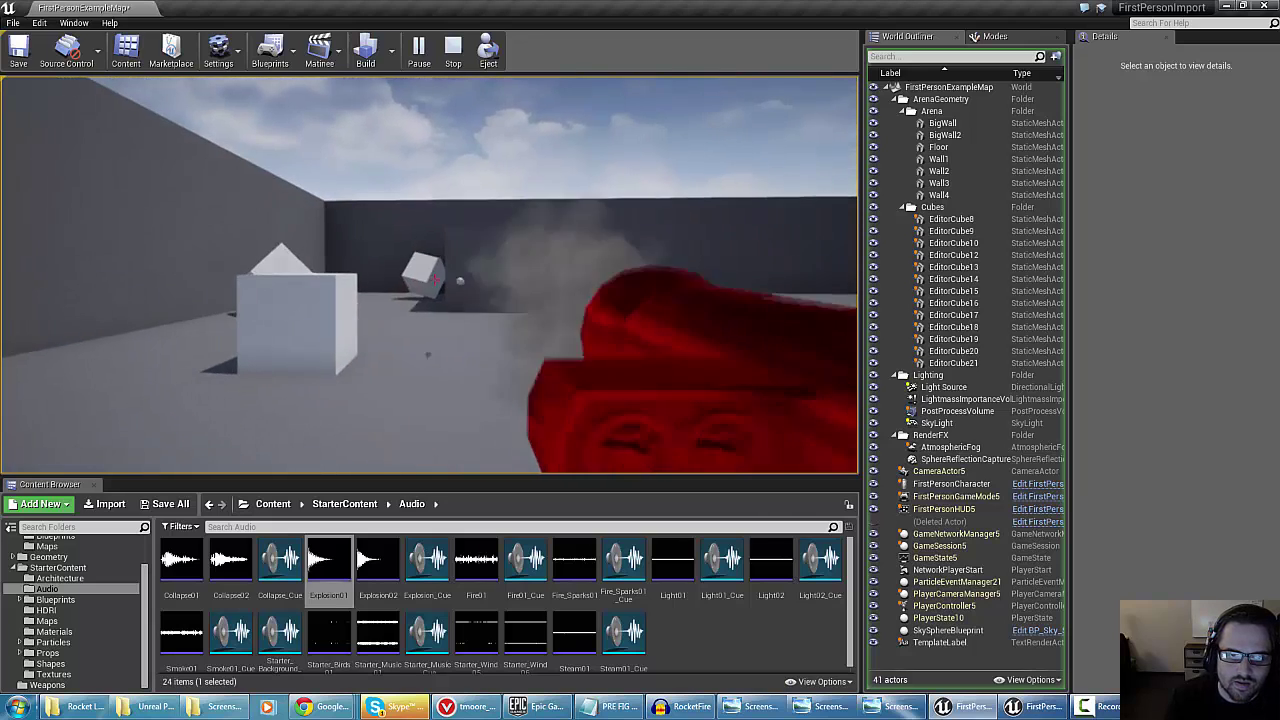
click(434, 279)
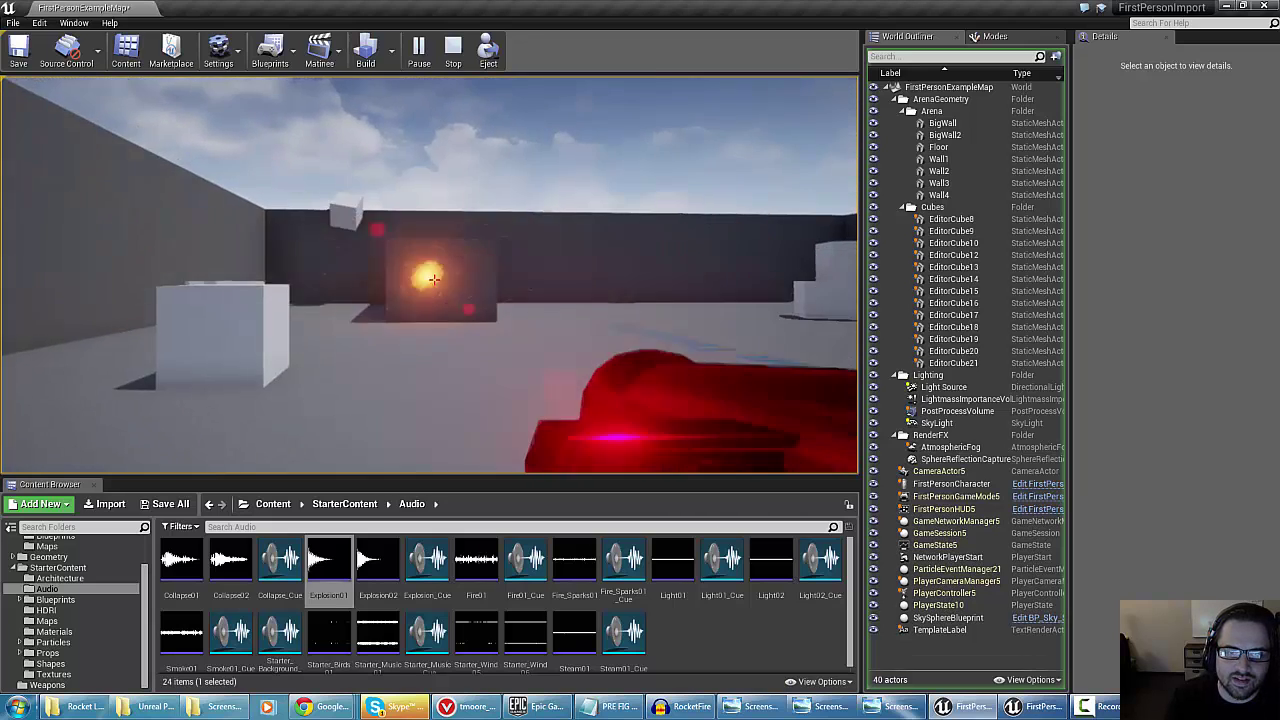
click(434, 279)
click(434, 279)
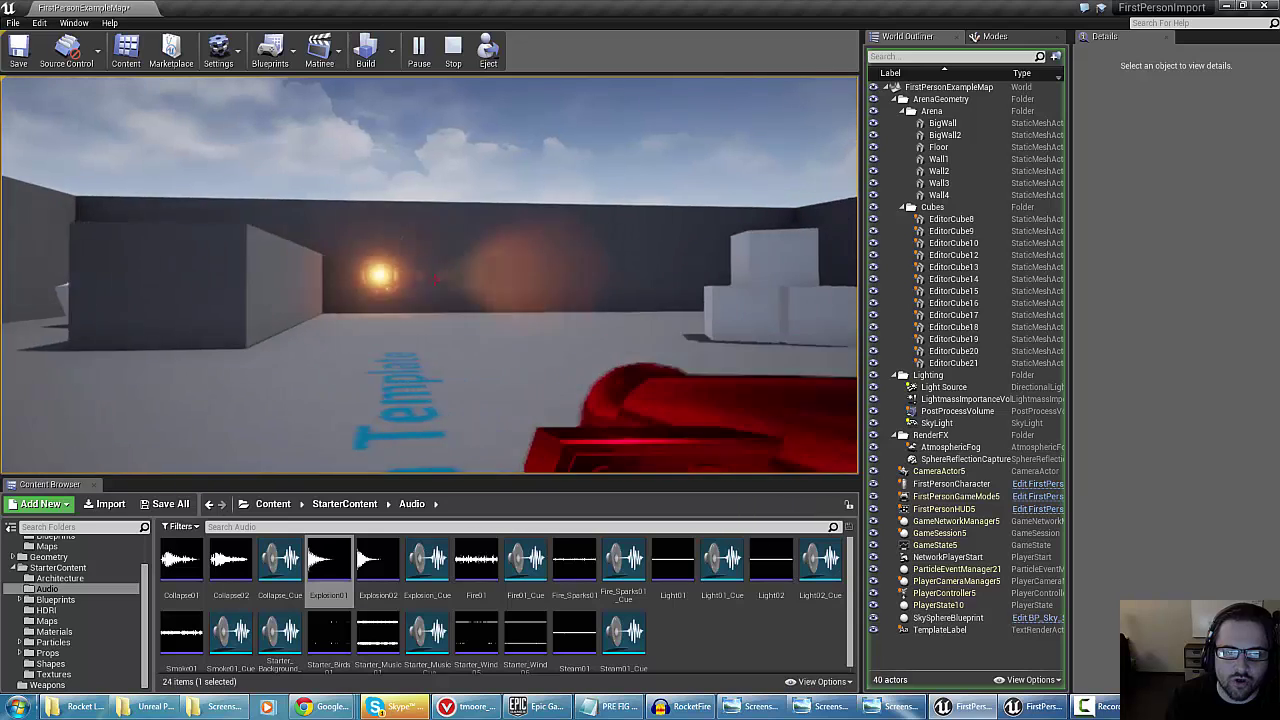
click(434, 279)
click(434, 279)
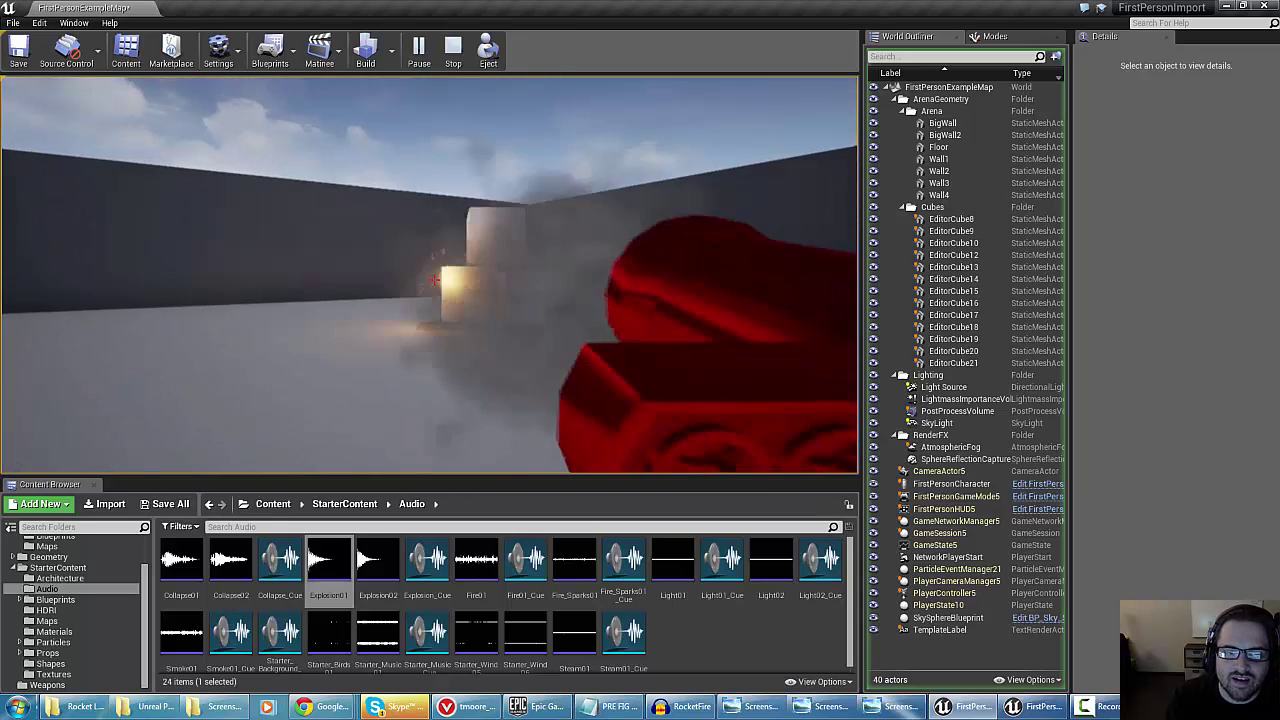
click(434, 279)
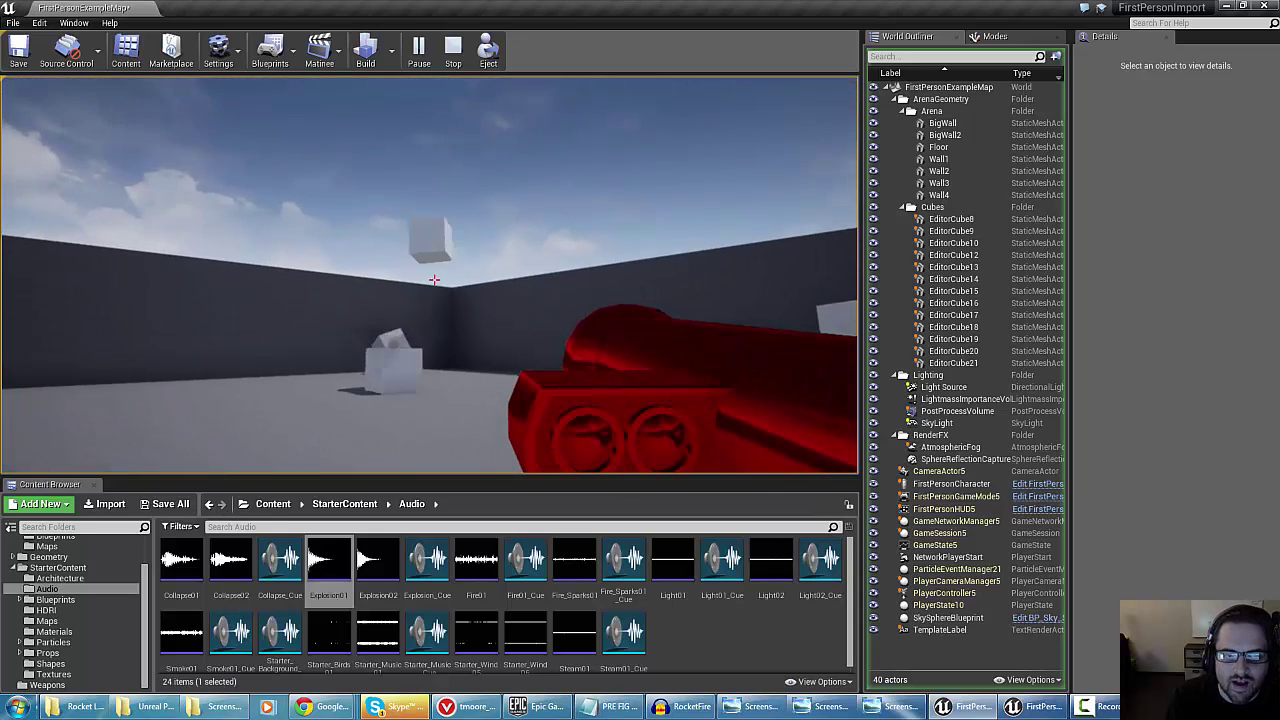
click(434, 279)
click(434, 279)
click(434, 279)
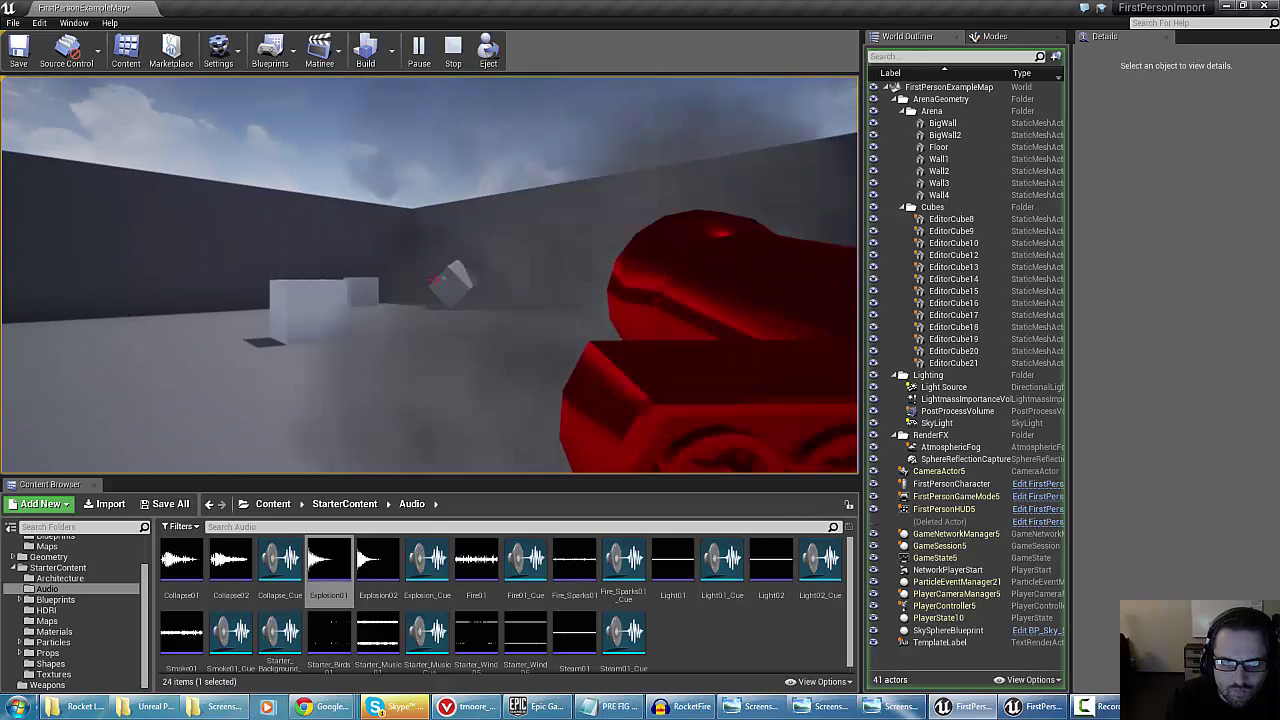
click(434, 279)
click(434, 279)
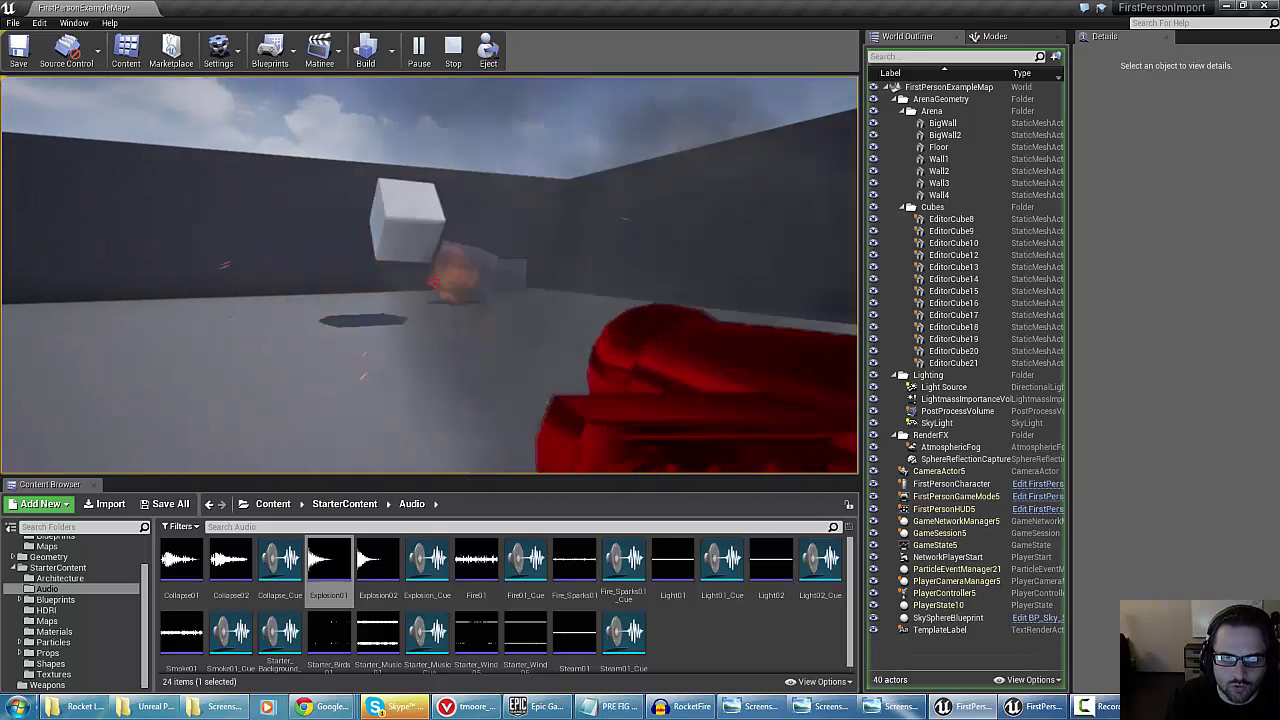
click(434, 279)
key(Escape)
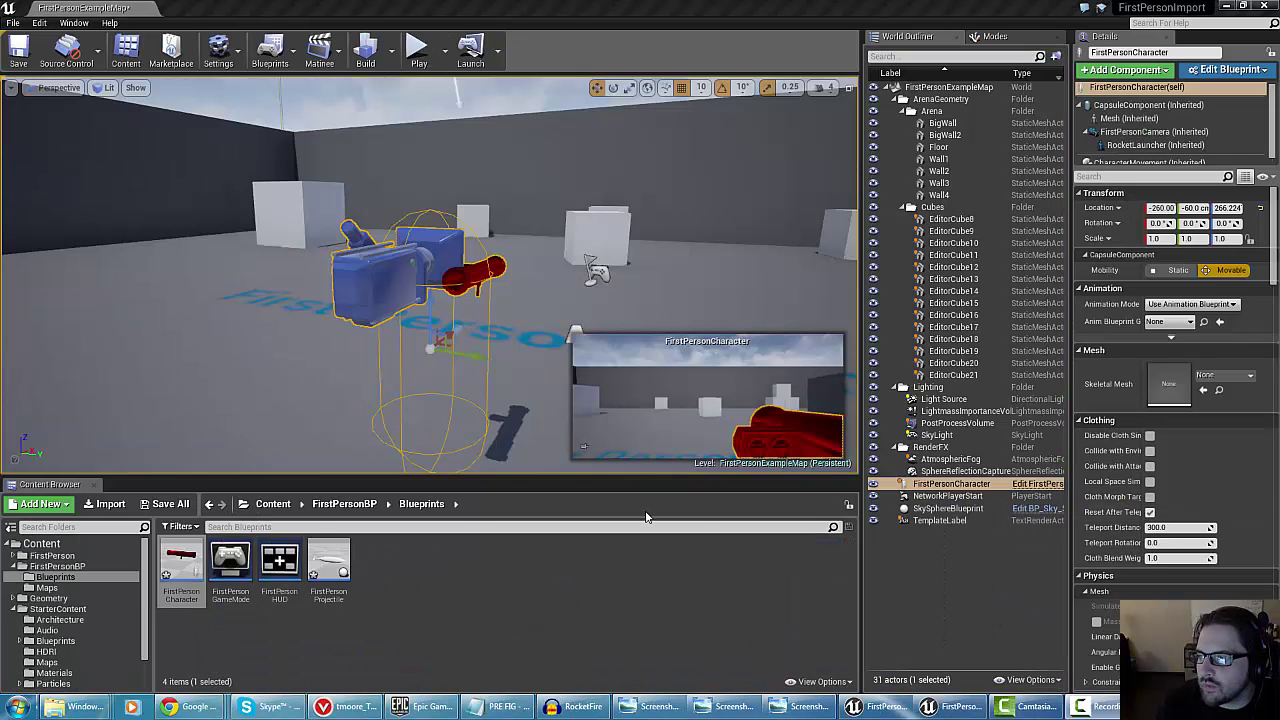
Open the RocketLauncher skeletal mesh from the Weapons folder and look through its mesh details
click(14, 567)
click(13, 589)
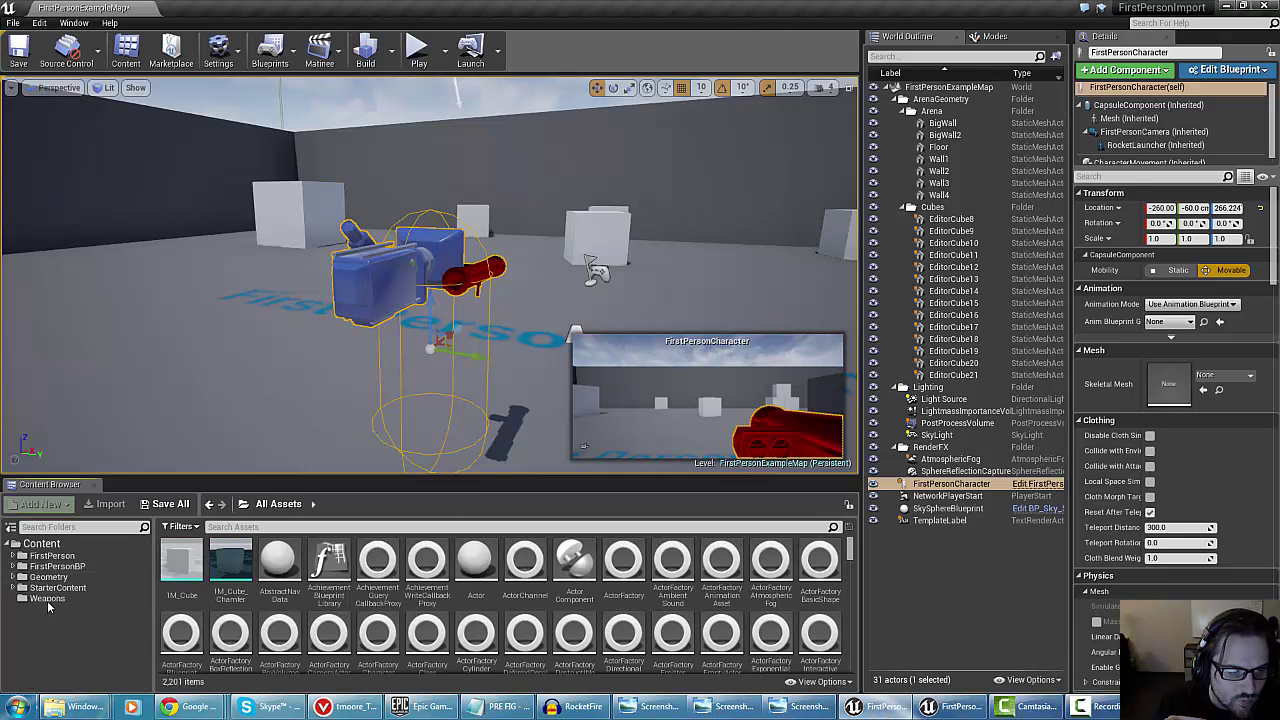
click(46, 599)
click(376, 562)
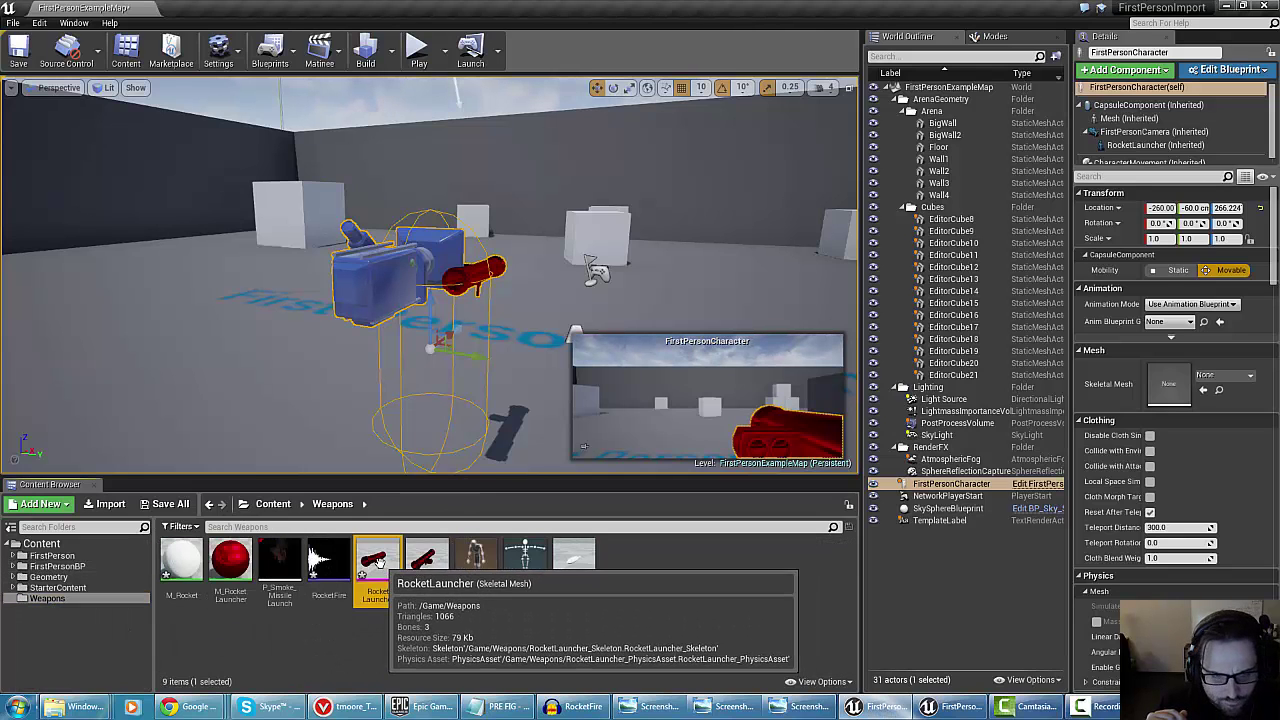
double_click(376, 562)
drag(605, 406, 620, 348)
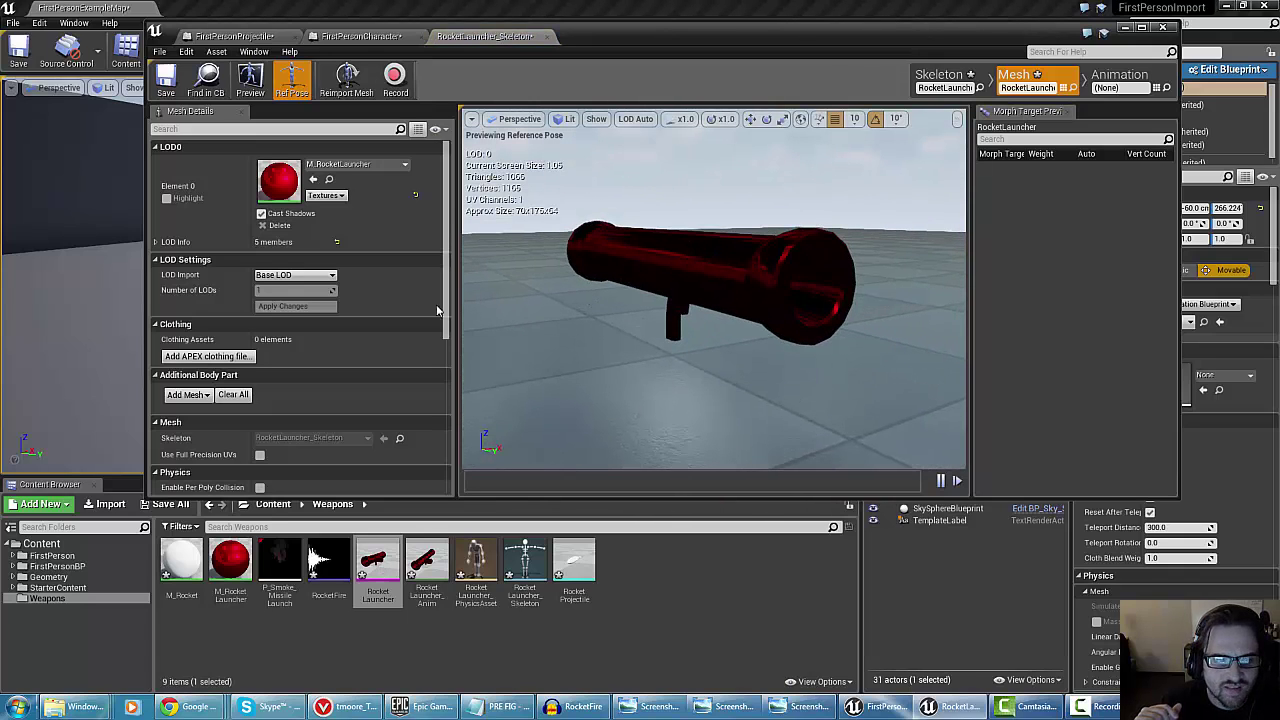
scroll(348, 328, down, 2)
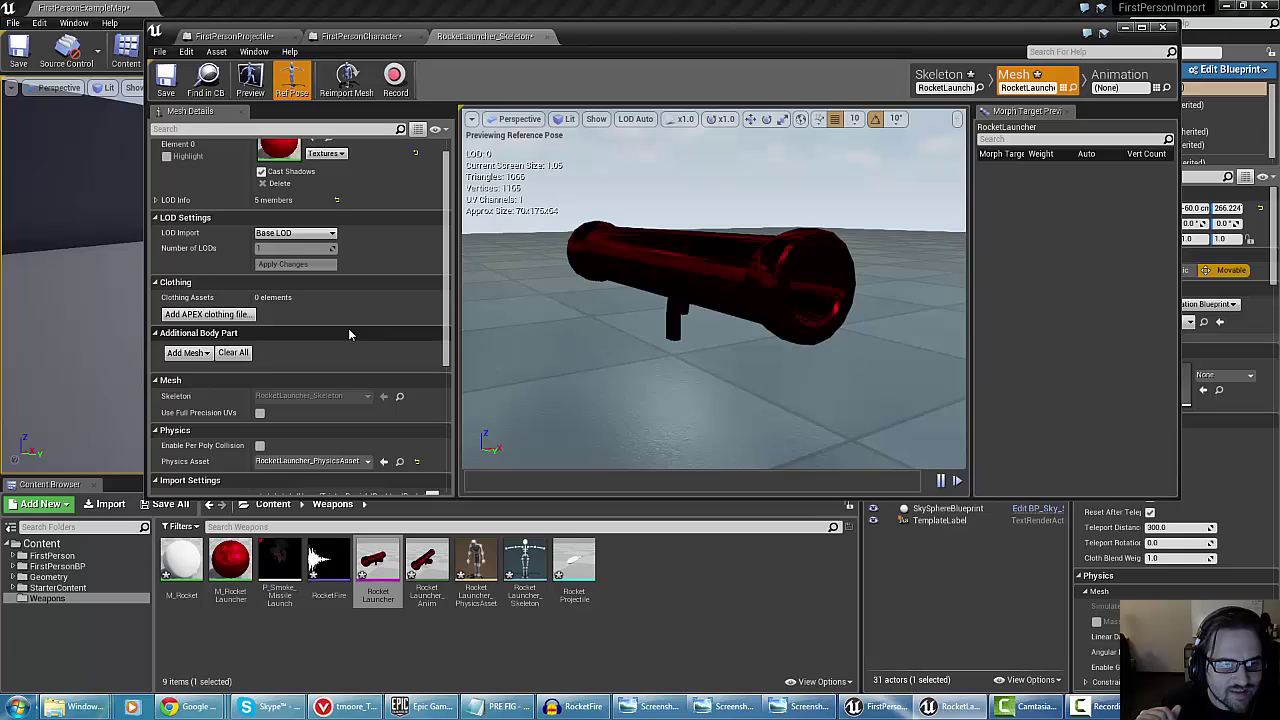
scroll(349, 335, down, 10)
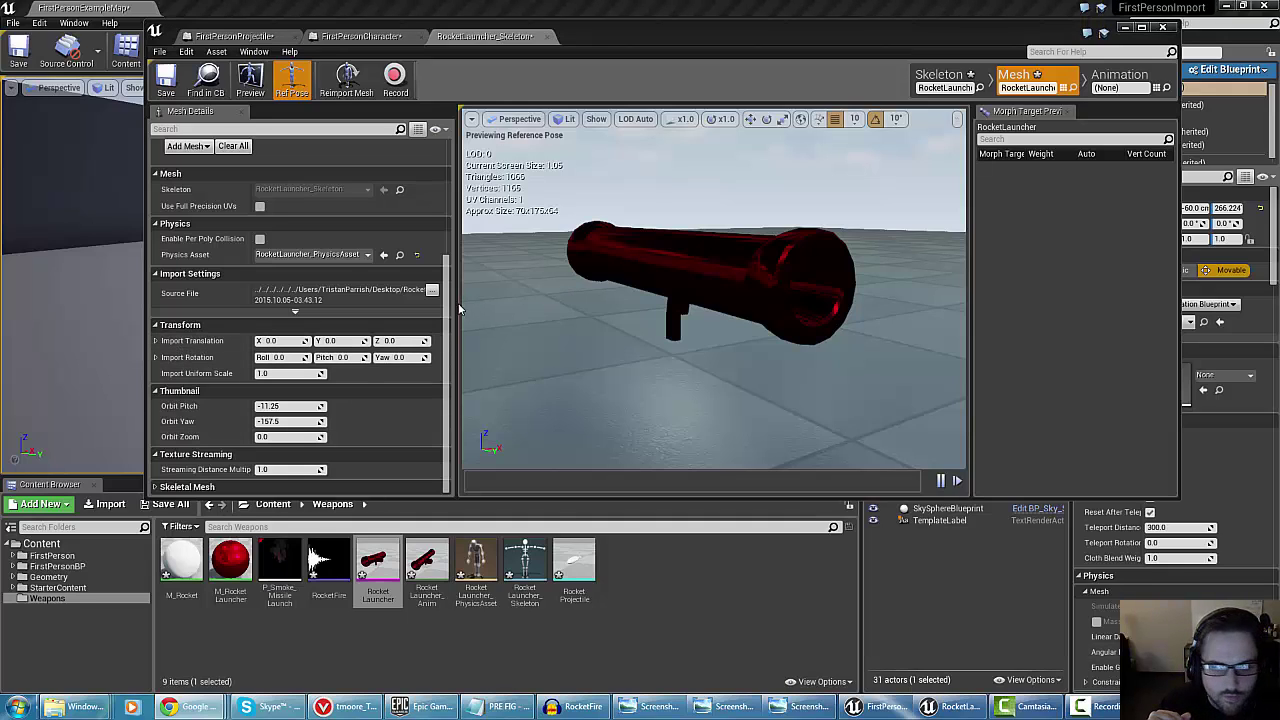
drag(447, 292, 455, 170)
scroll(258, 489, down, 4)
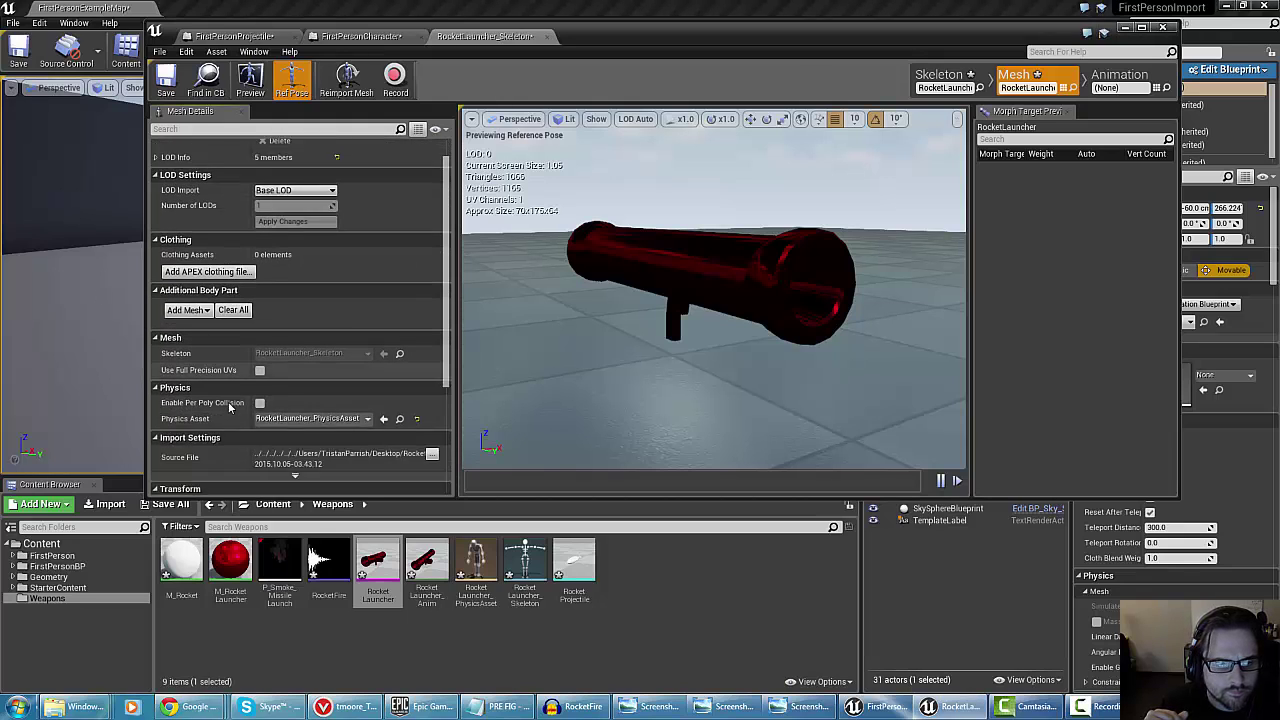
scroll(158, 402, down, 2)
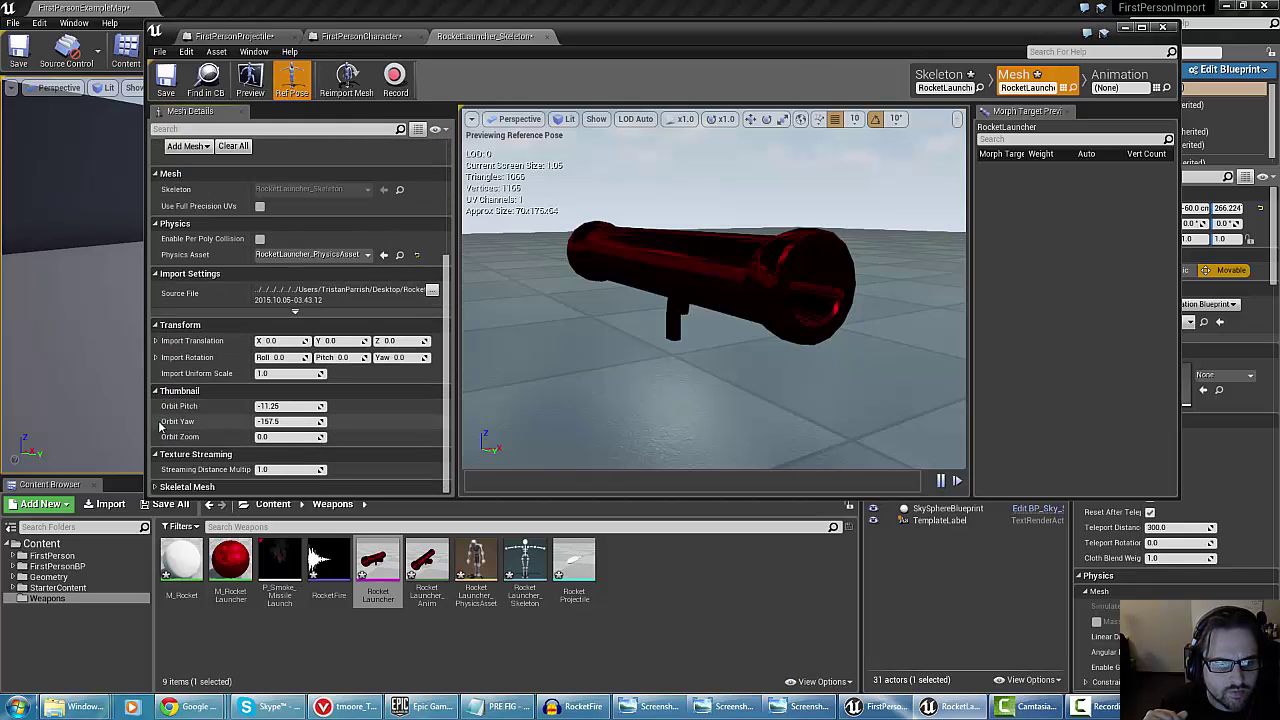
Add a socket to the b_FirePoint bone in the launcher's skeleton and name it FirePointSocket
click(940, 78)
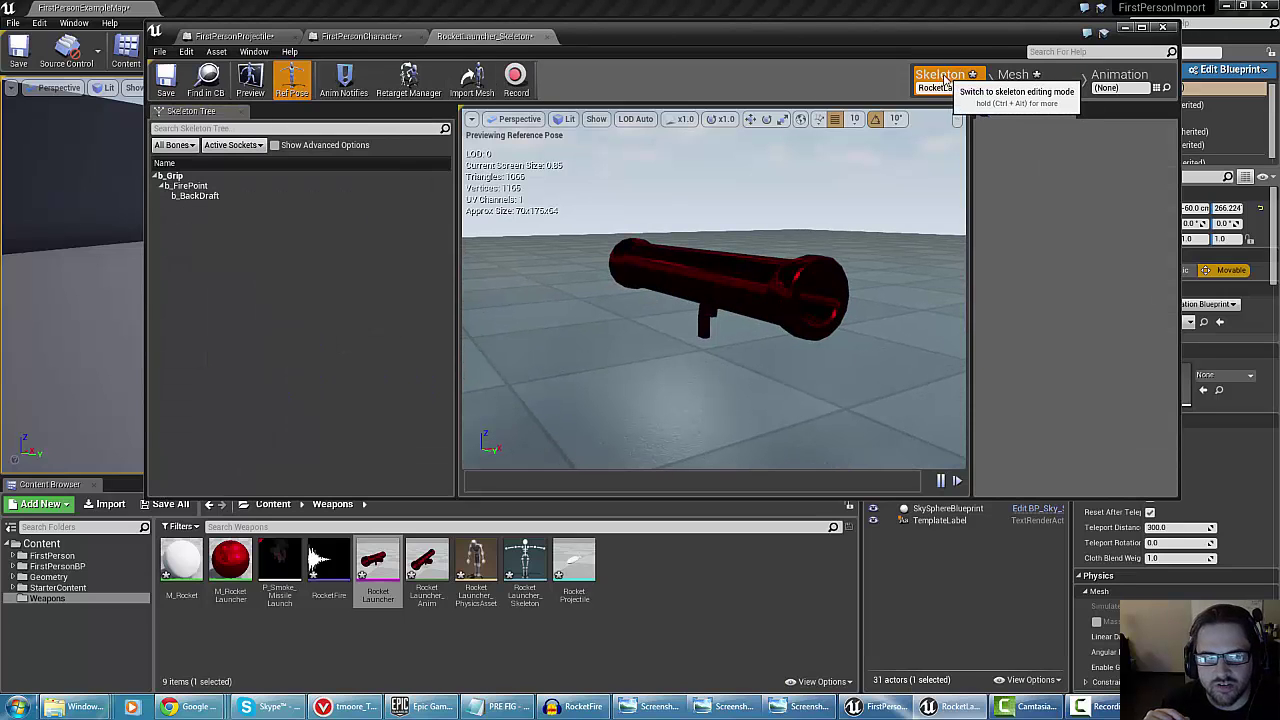
click(189, 188)
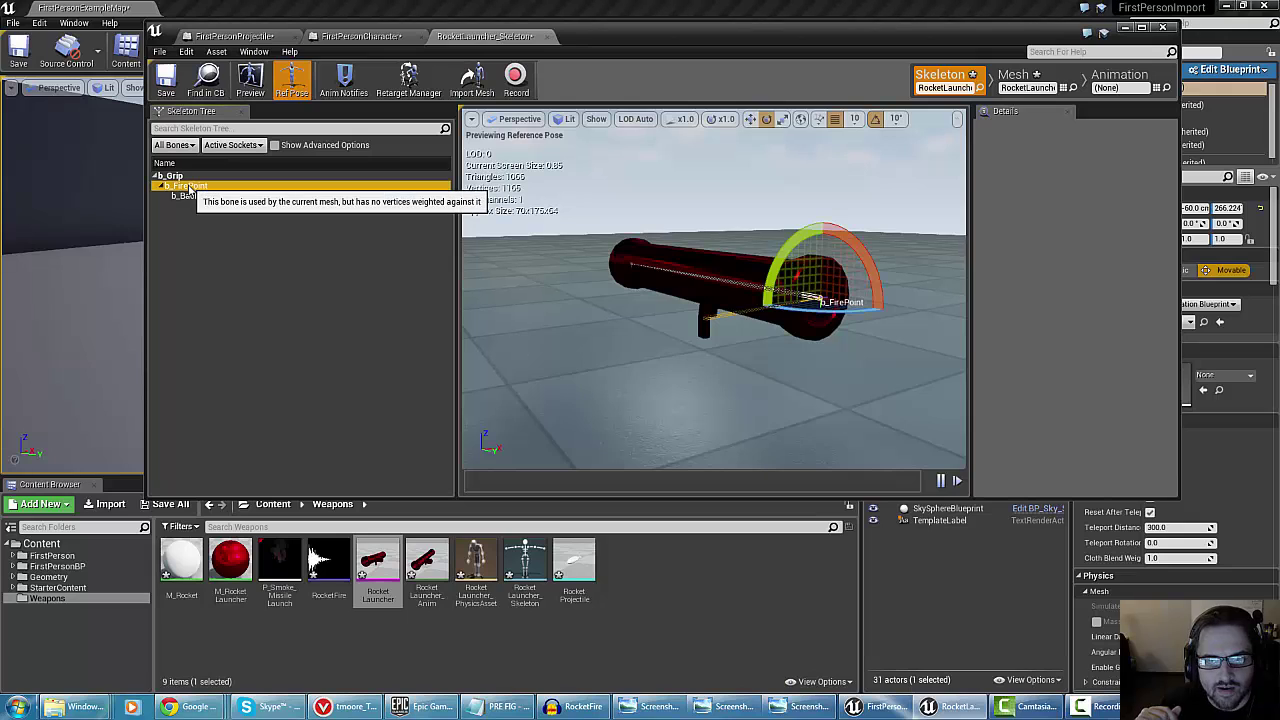
right_click(189, 188)
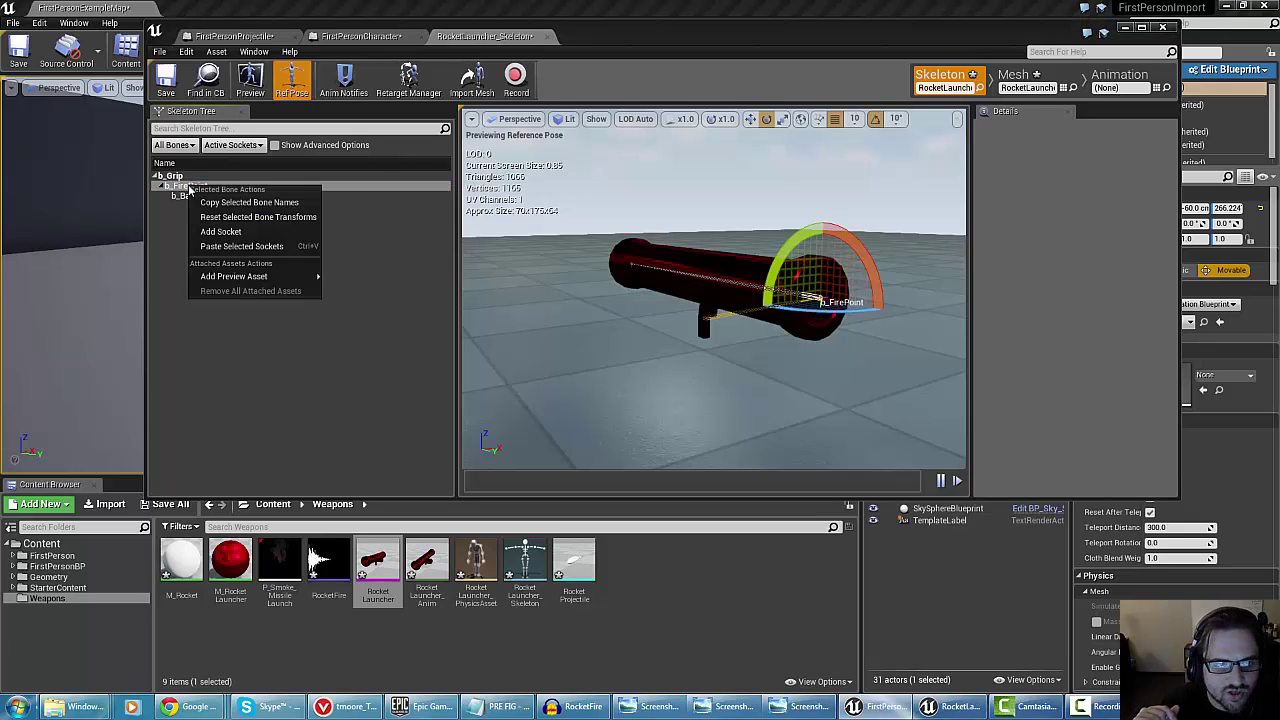
click(214, 233)
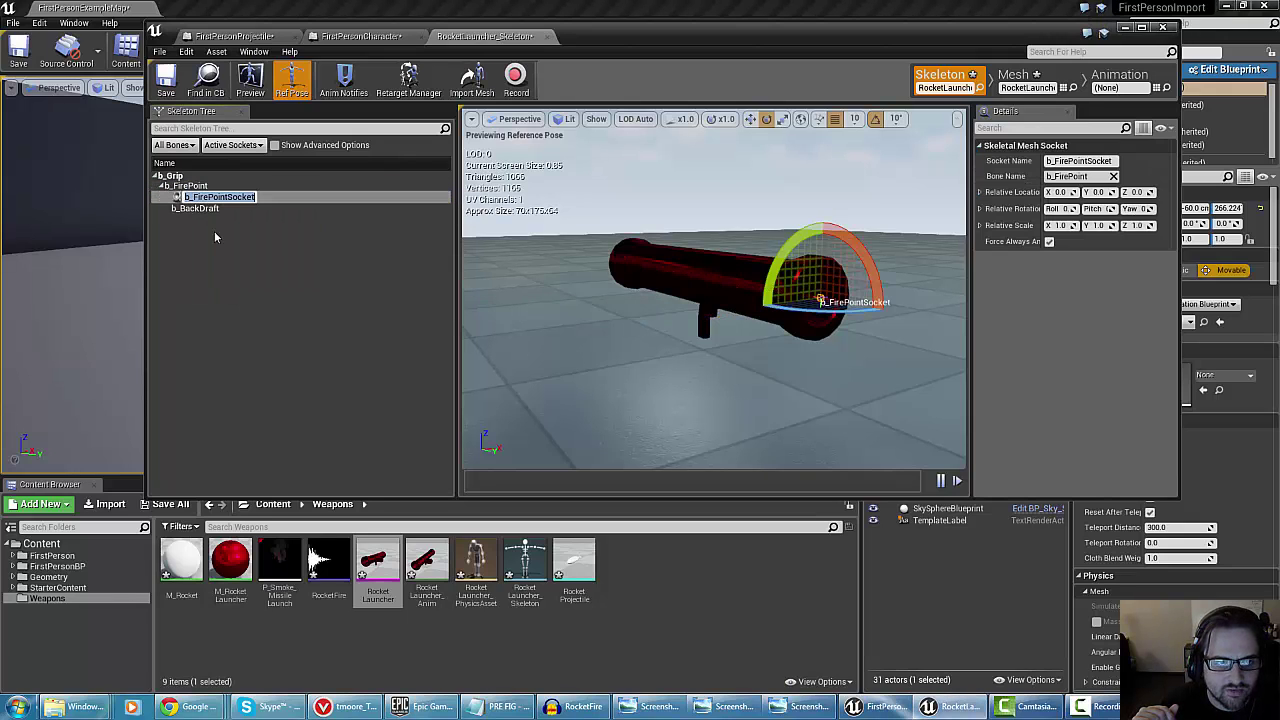
click(196, 198)
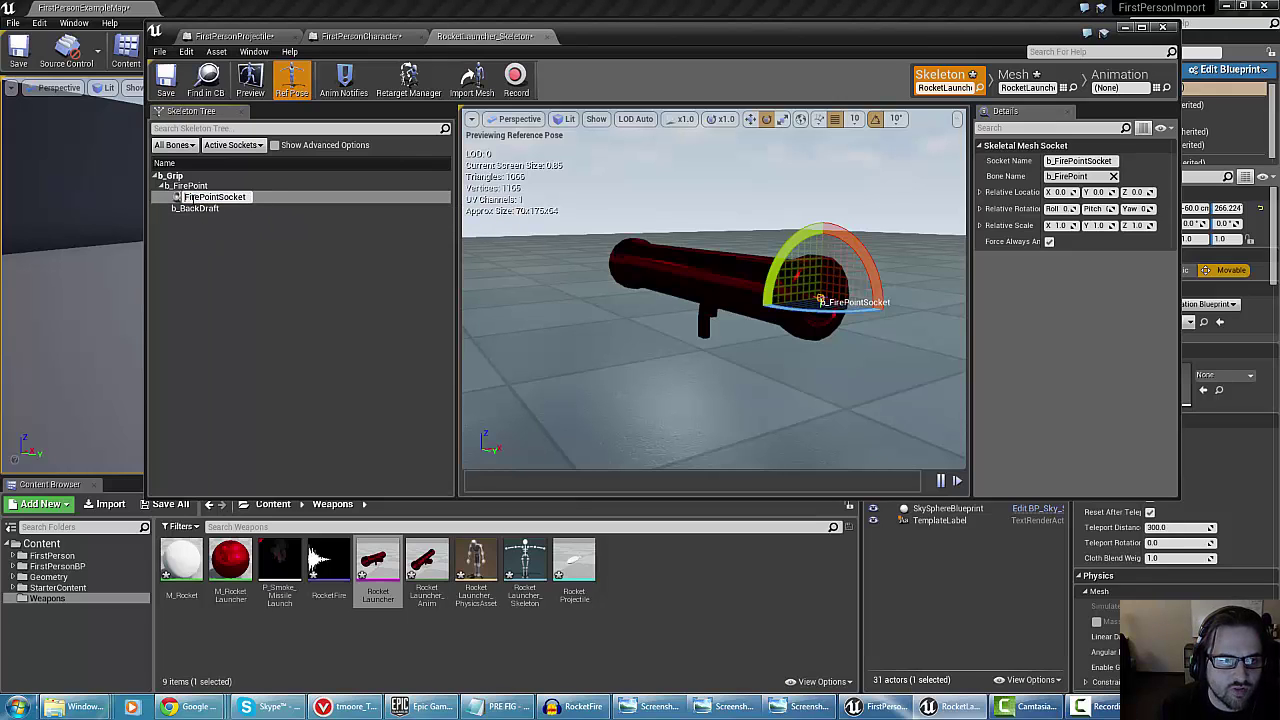
drag(186, 198, 284, 198)
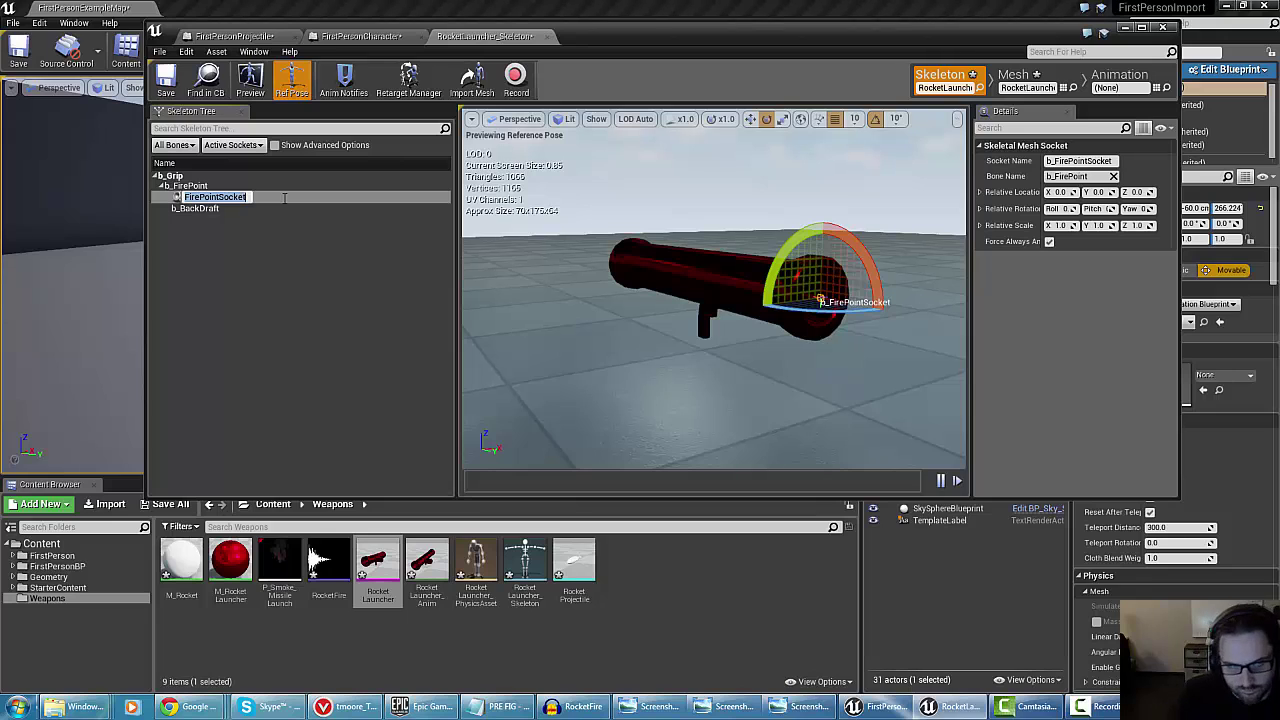
key(Return)
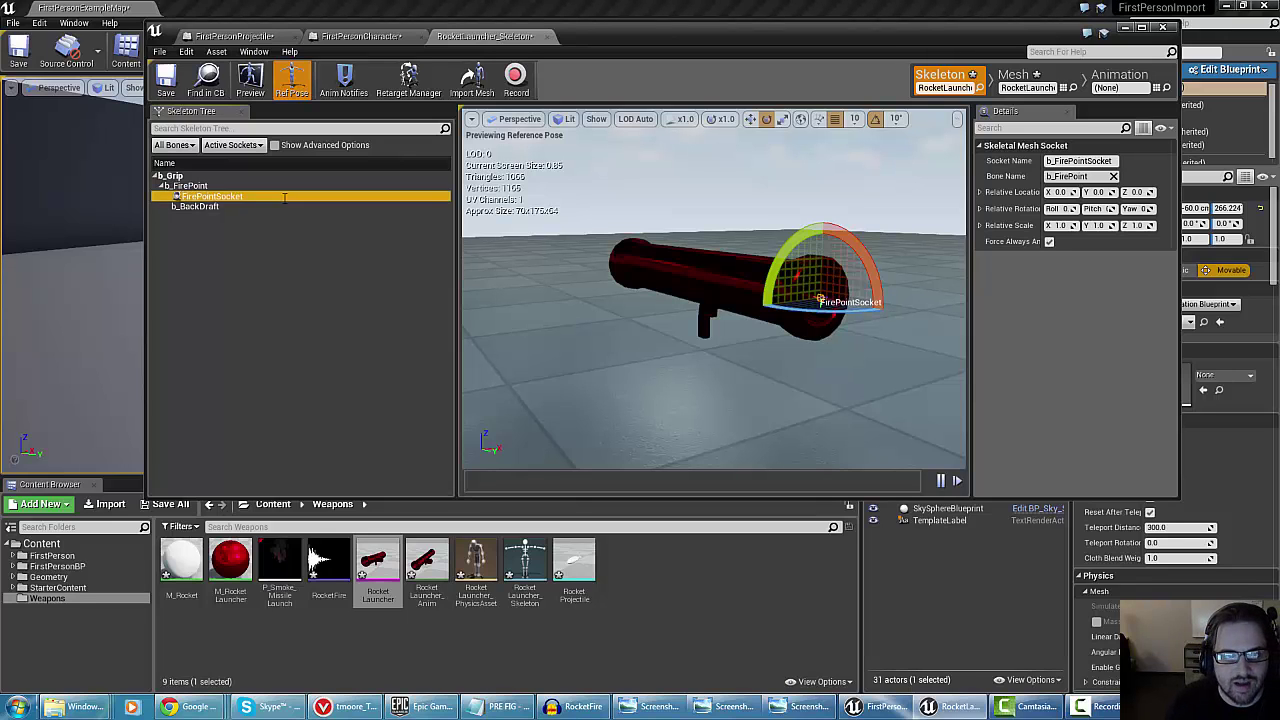
Inspect FirePointSocket's placement and orientation at the launcher's muzzle, and save the RocketLauncher skeleton
click(230, 207)
key(a)
right_drag(552, 315, 710, 315)
key(d)
right_drag(637, 294, 580, 325)
key(w)
click(195, 197)
key(d)
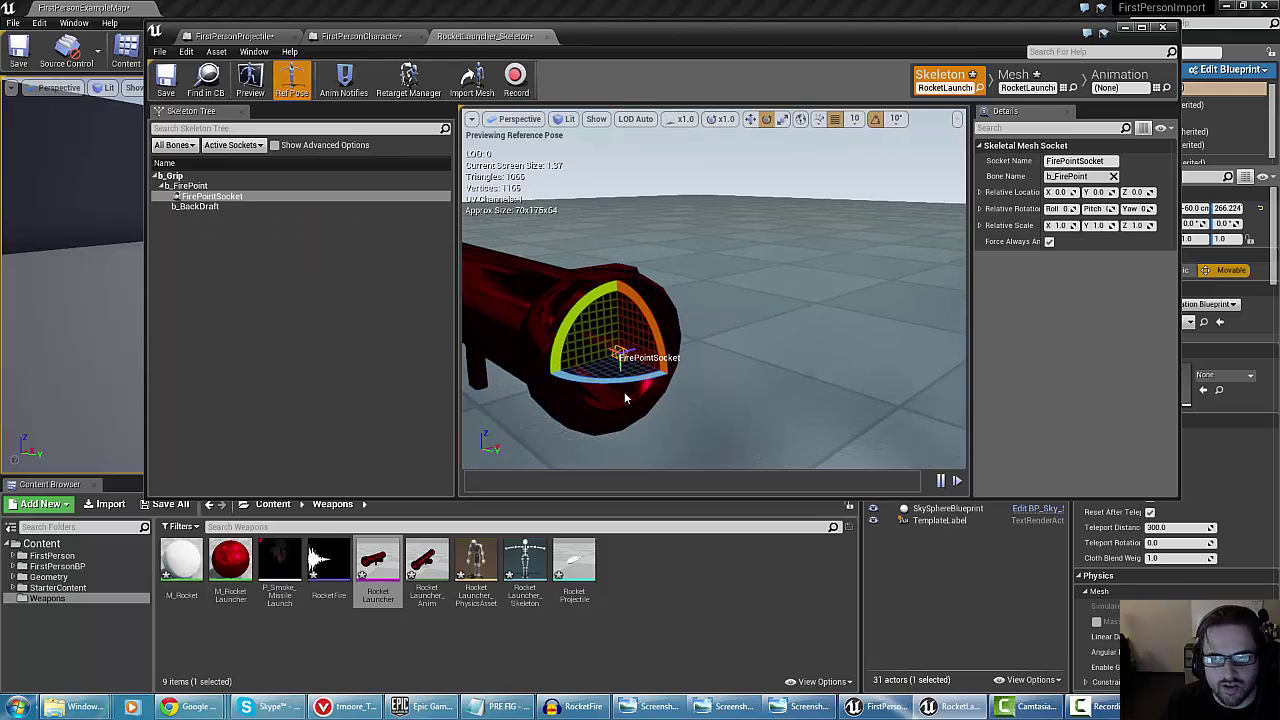
click(166, 78)
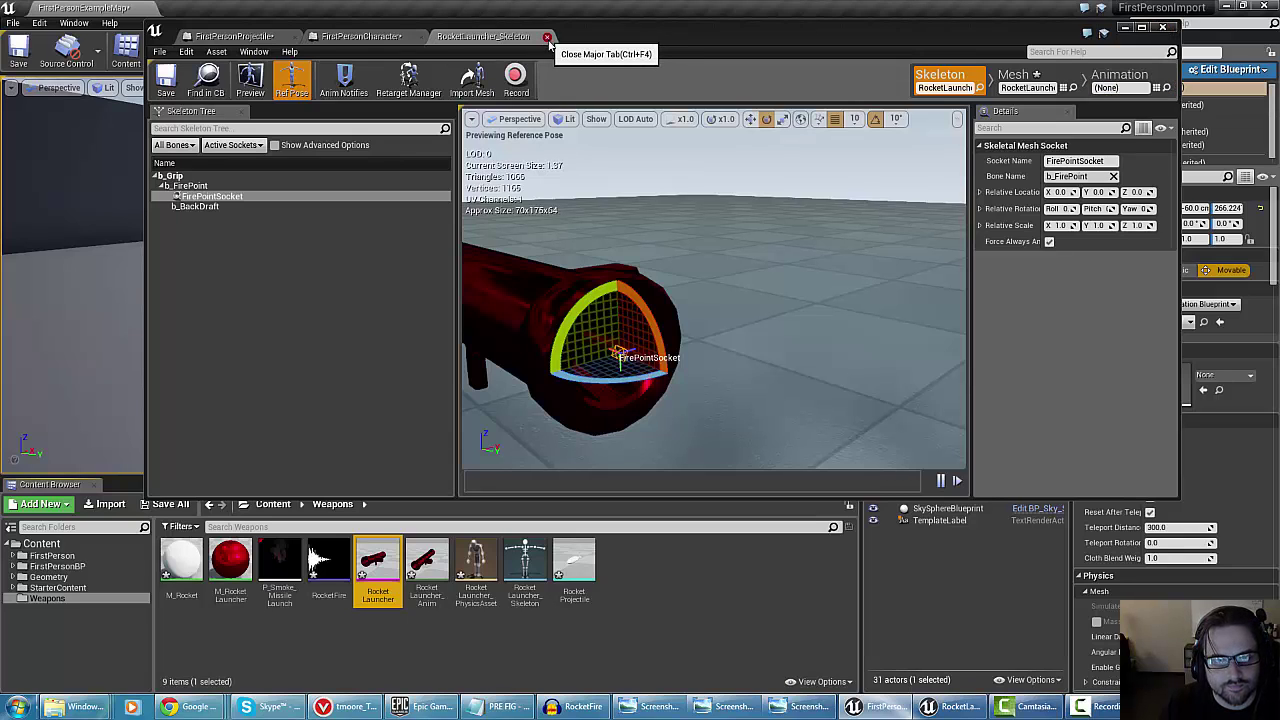
Review the explosion nodes in FirstPersonProjectile's event graph, and find the Spawn Emitter at Location node in FirstPersonCharacter's event graph
click(216, 40)
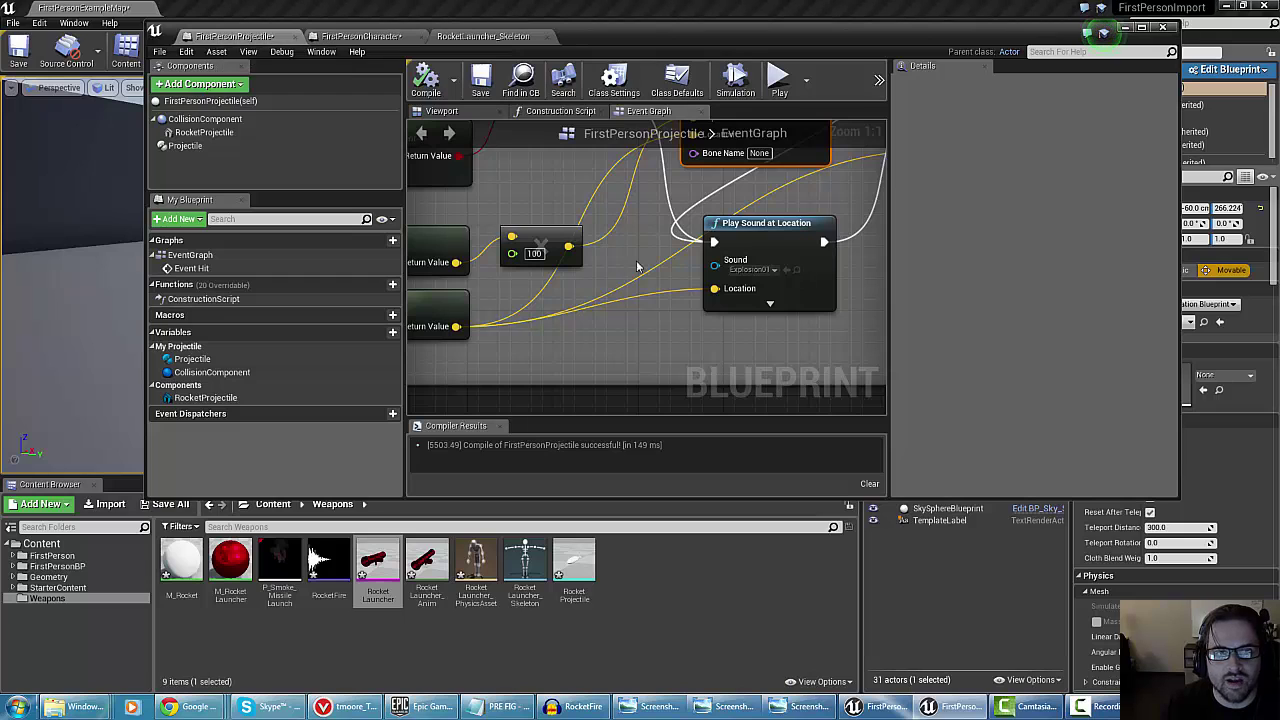
scroll(510, 334, down, 2)
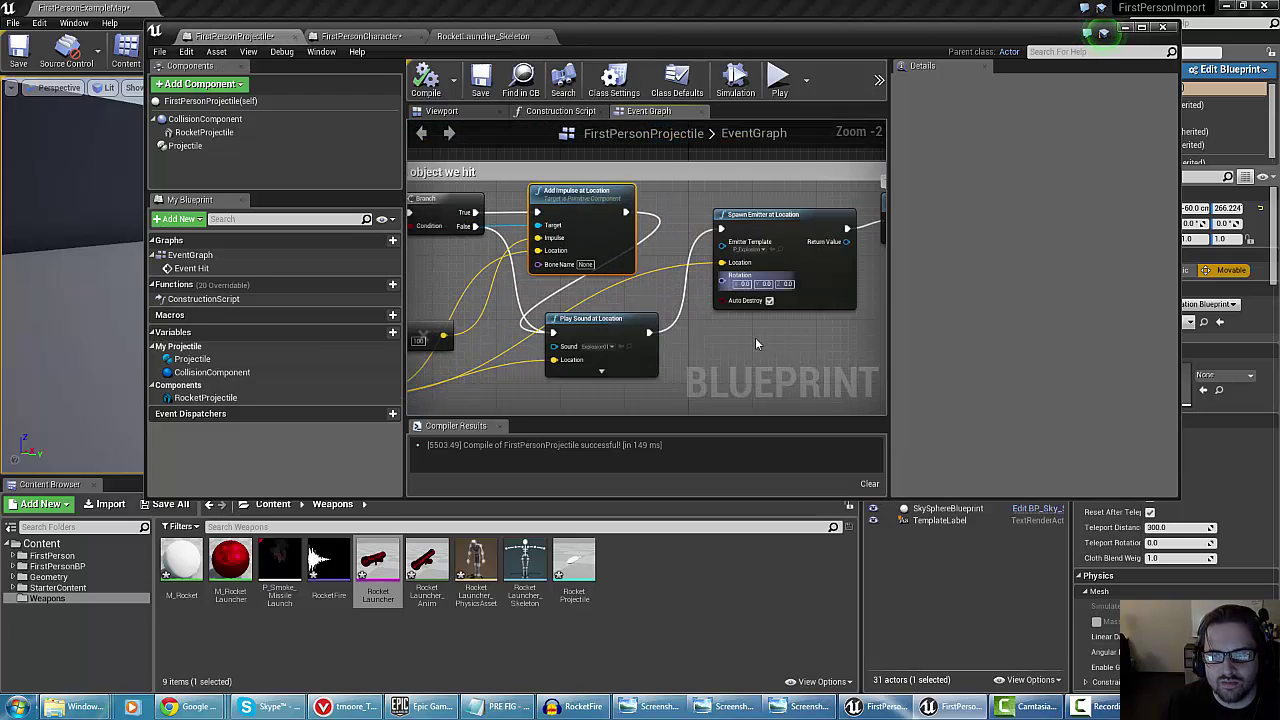
right_drag(756, 344, 724, 323)
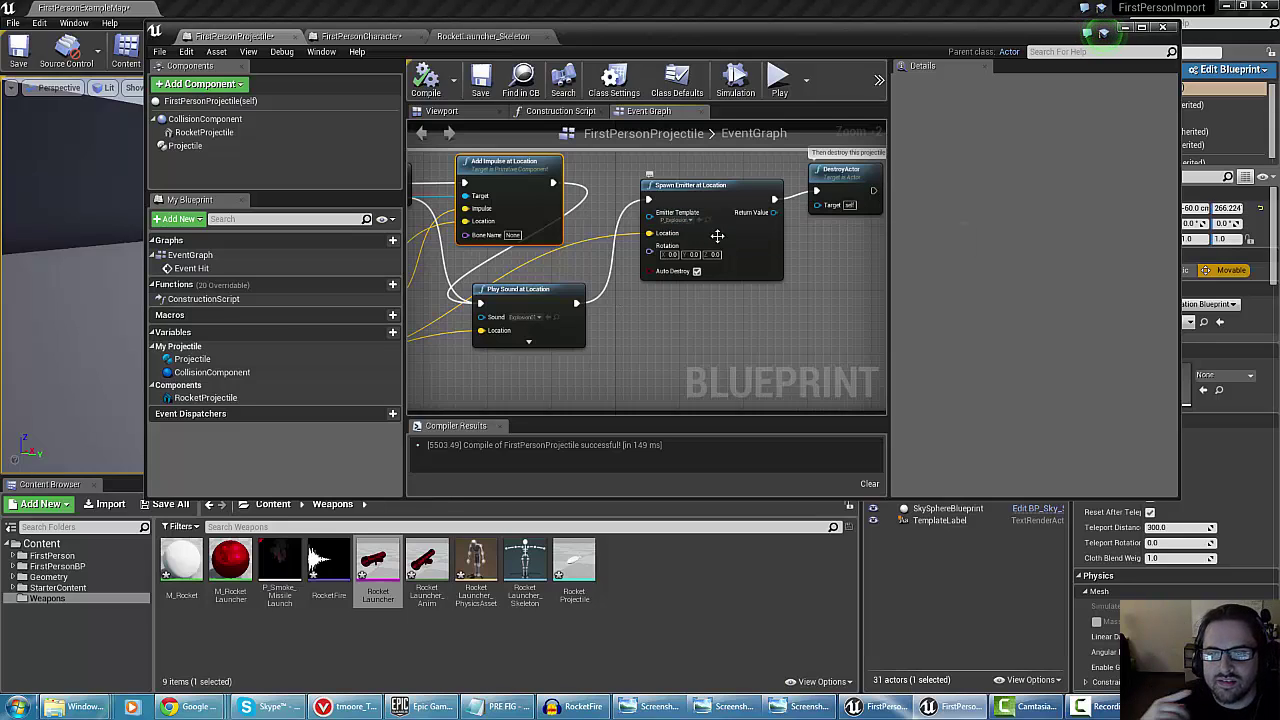
right_drag(692, 312, 672, 336)
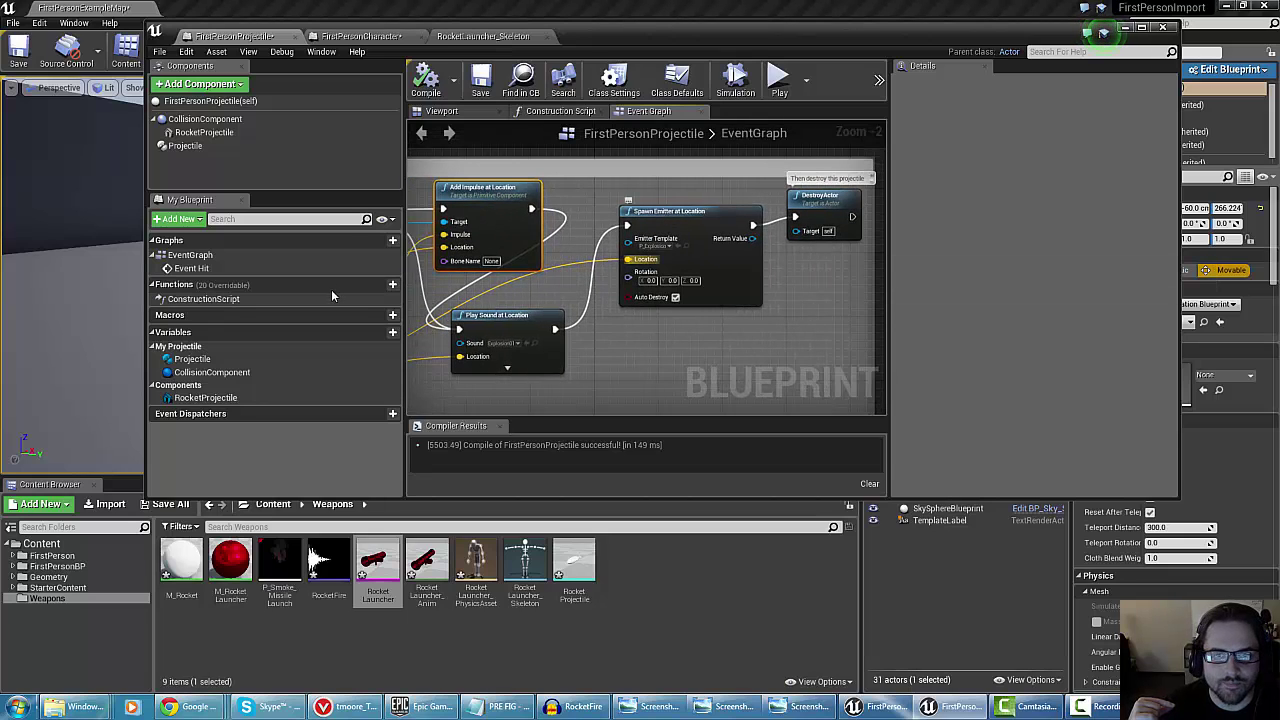
click(360, 37)
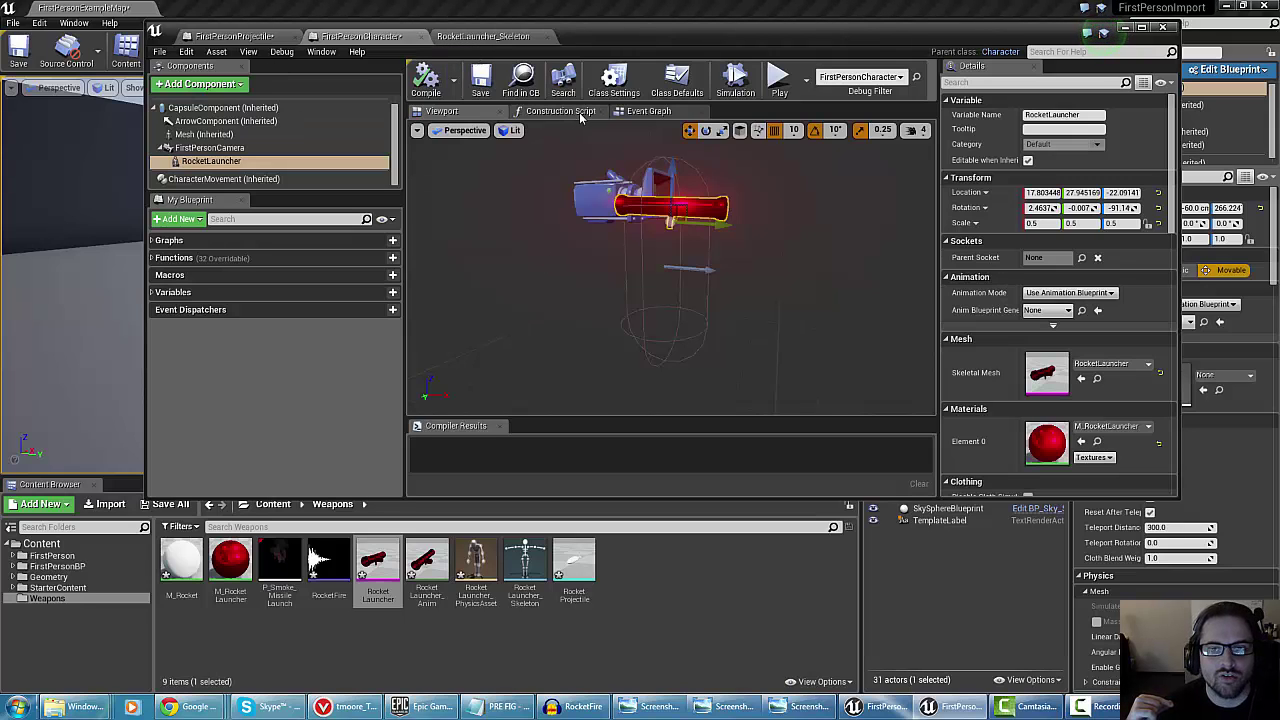
click(650, 111)
scroll(748, 343, up, 3)
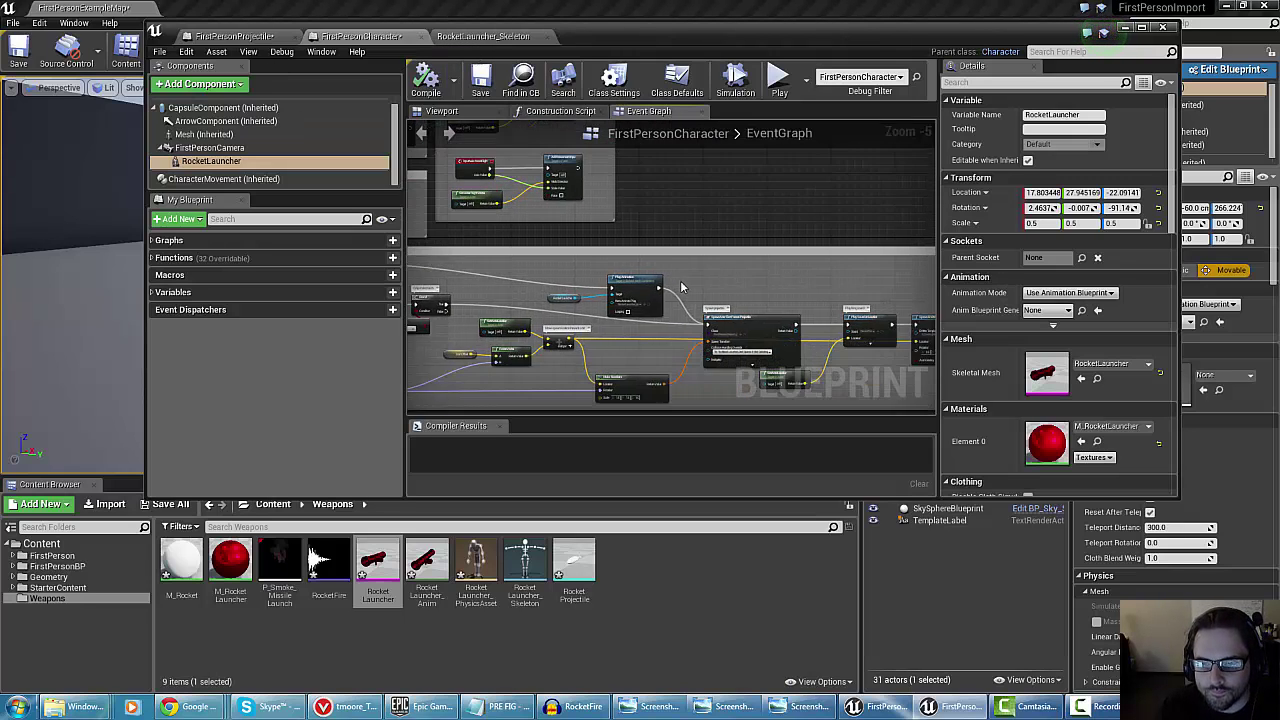
right_drag(748, 343, 551, 297)
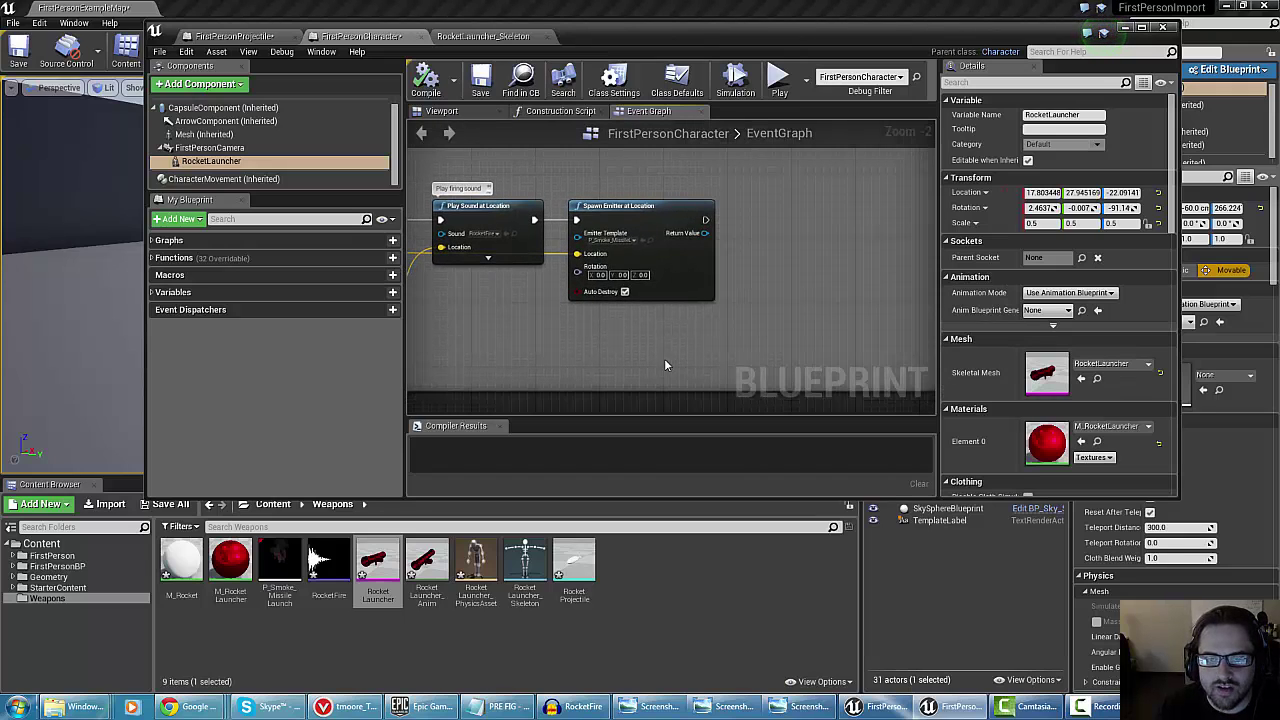
right_drag(662, 360, 566, 388)
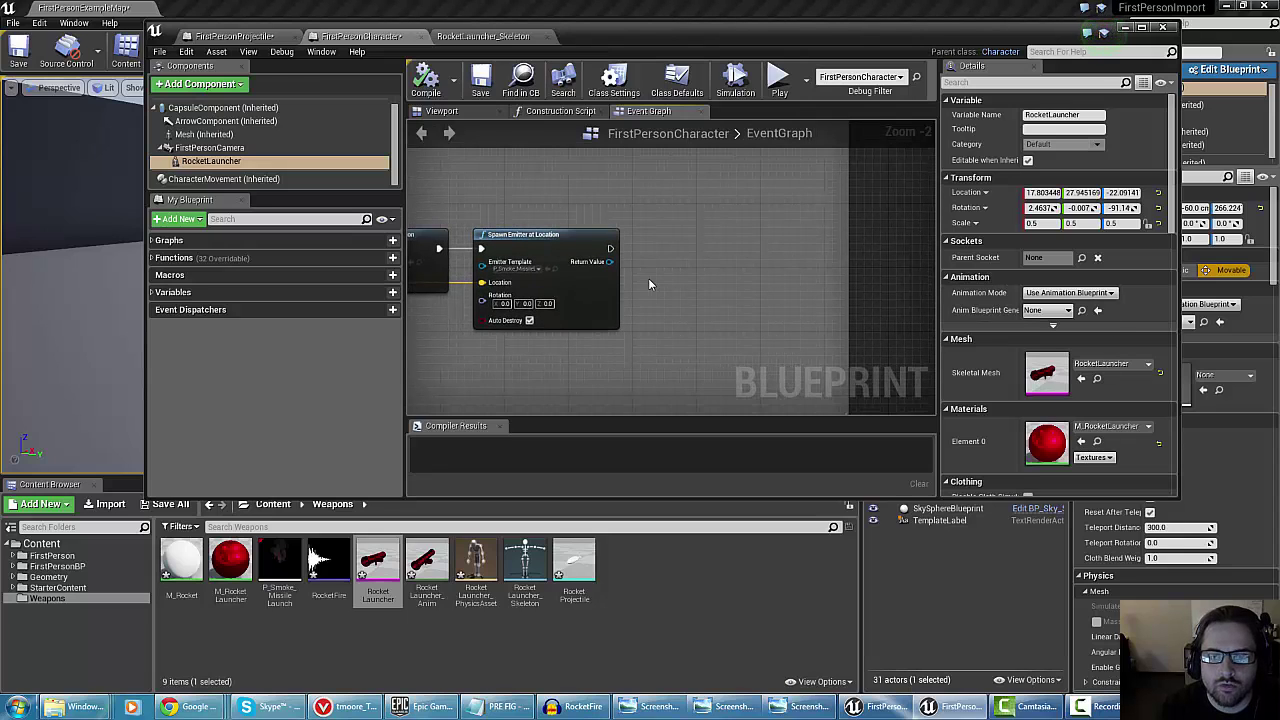
right_click(652, 237)
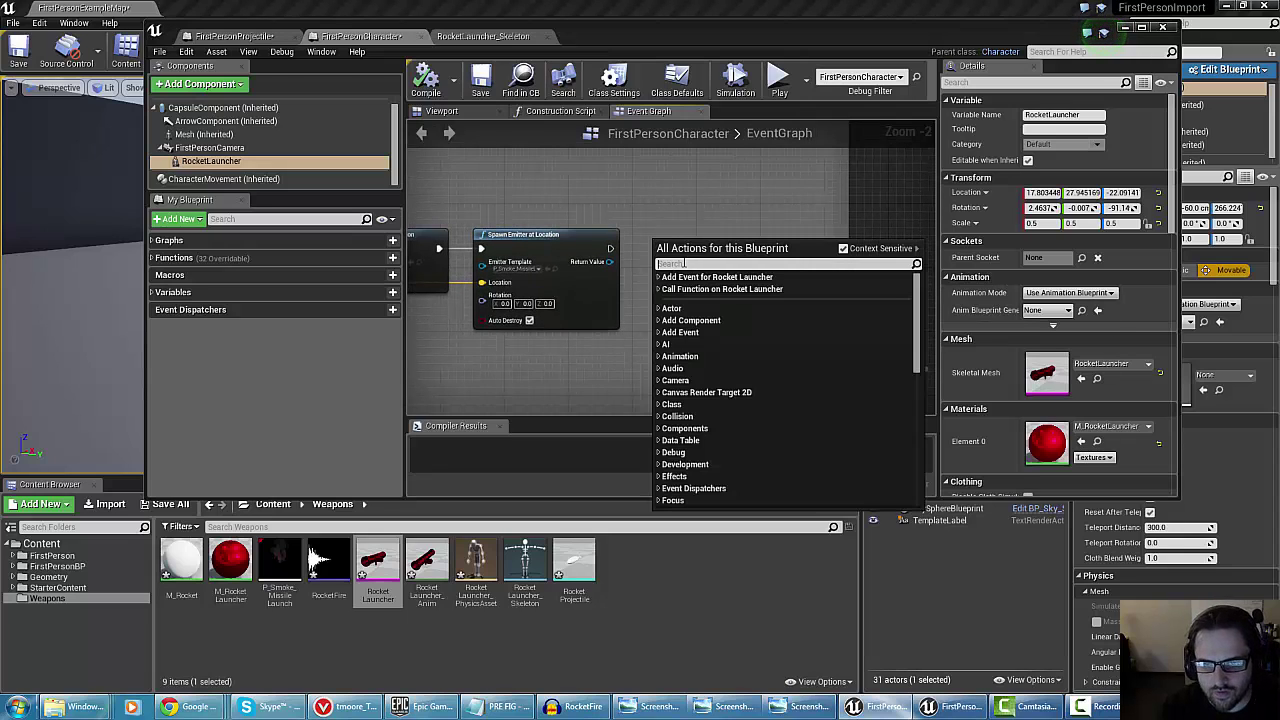
text(sock)
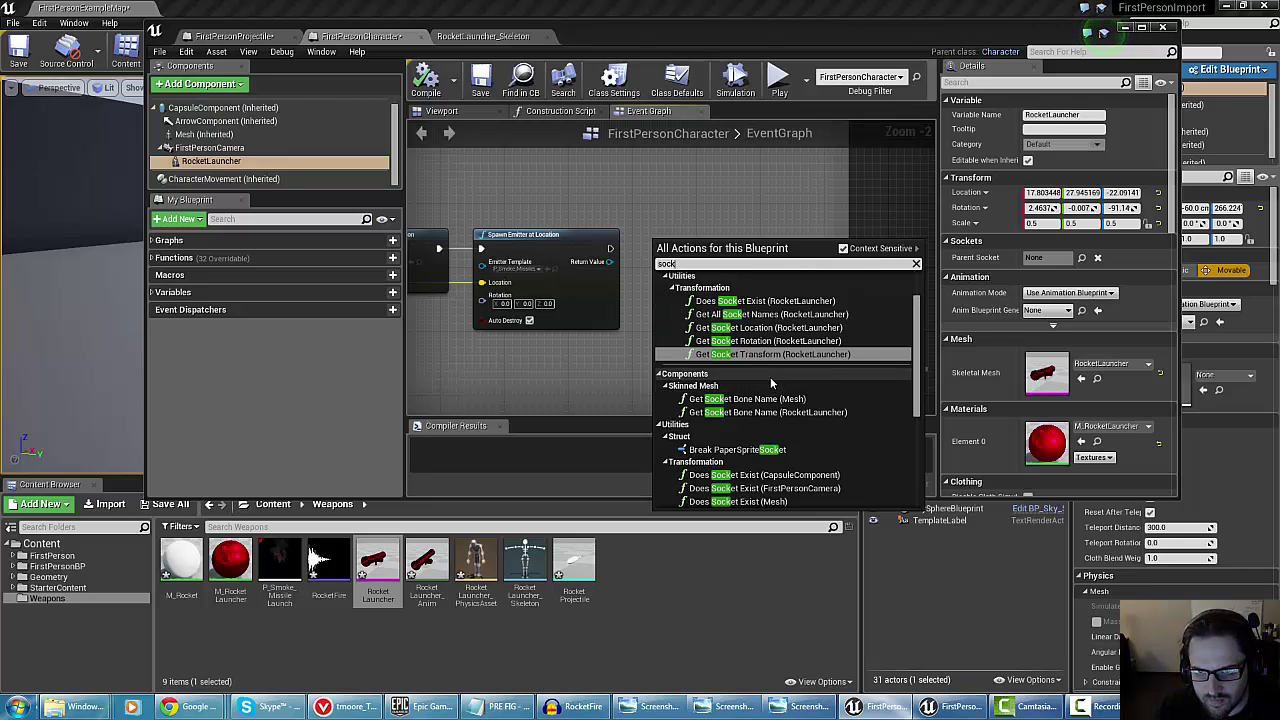
scroll(762, 360, down, 5)
scroll(765, 368, up, 3)
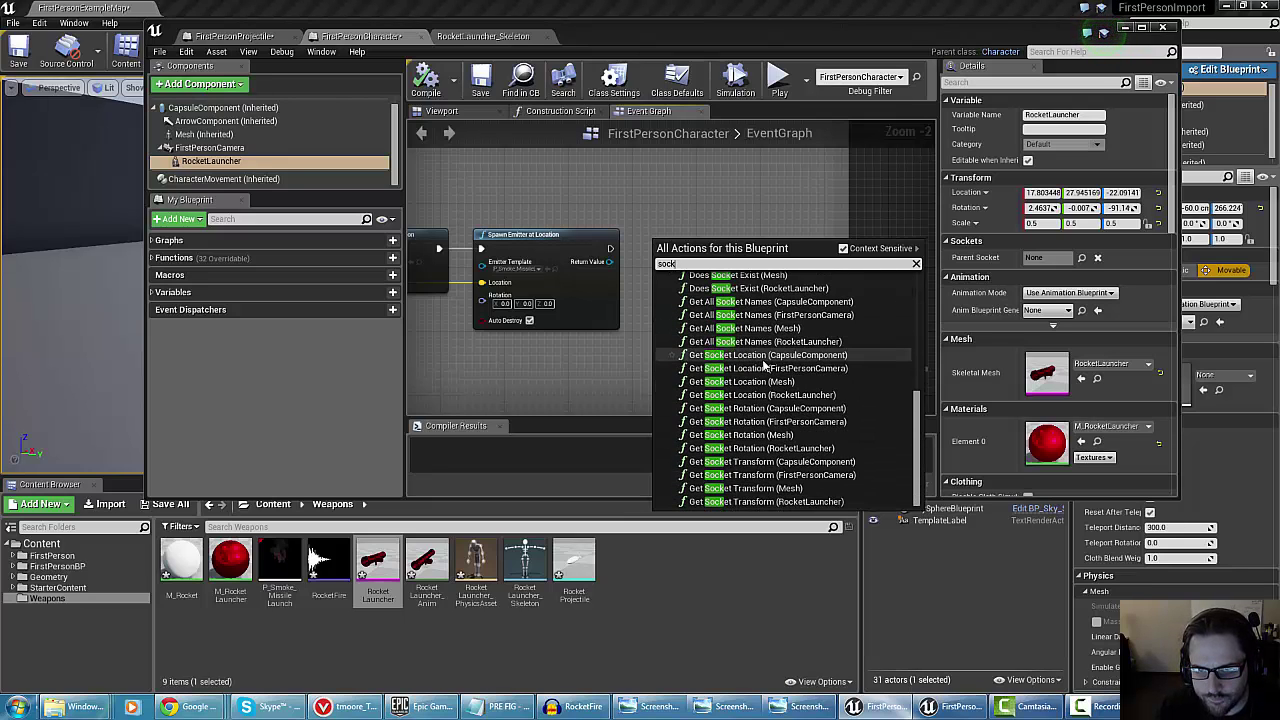
scroll(767, 384, up, 2)
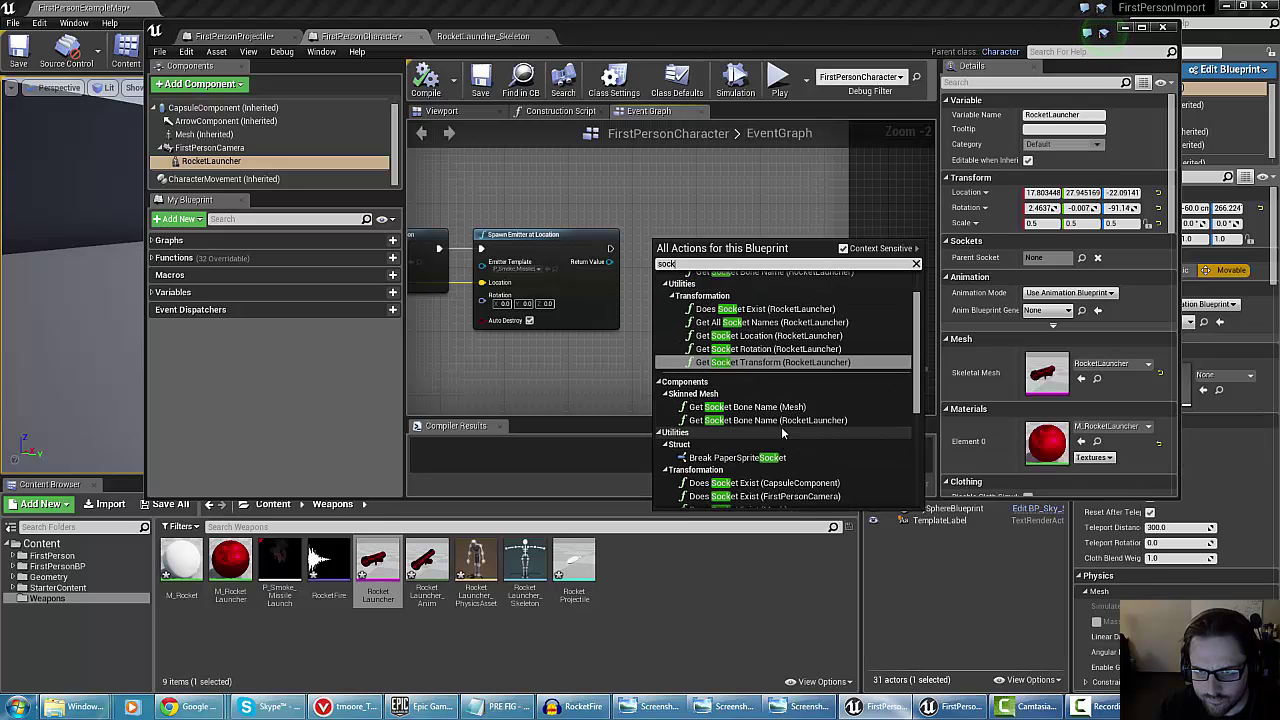
scroll(752, 356, up, 1)
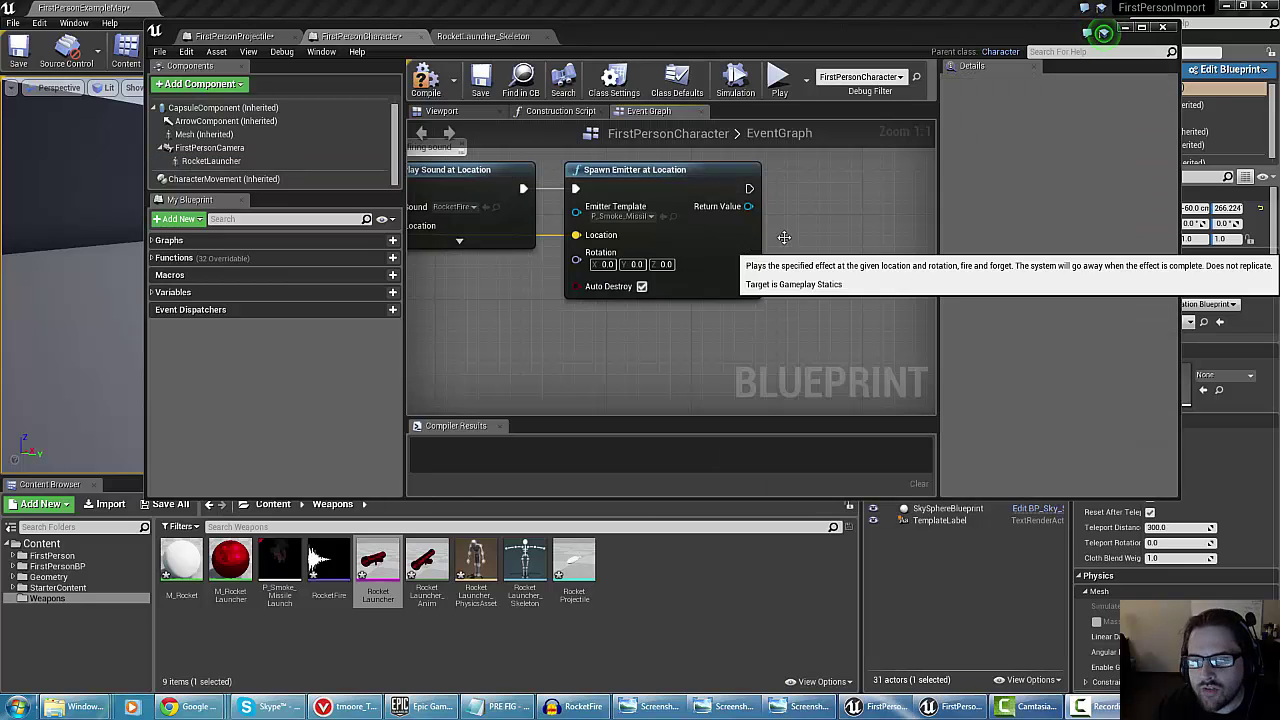
Replace the Spawn Emitter at Location node after the firing sound with a Spawn Emitter Attached node
right_drag(795, 260, 824, 298)
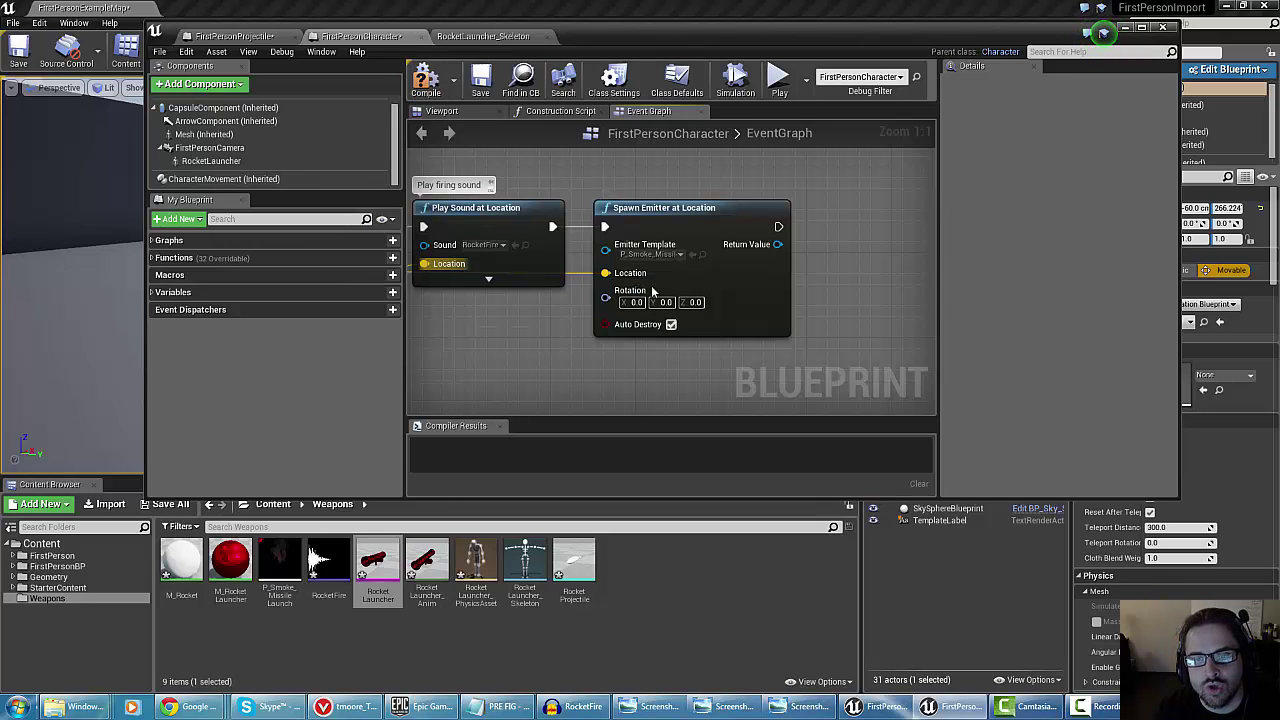
click(658, 226)
right_drag(500, 343, 573, 342)
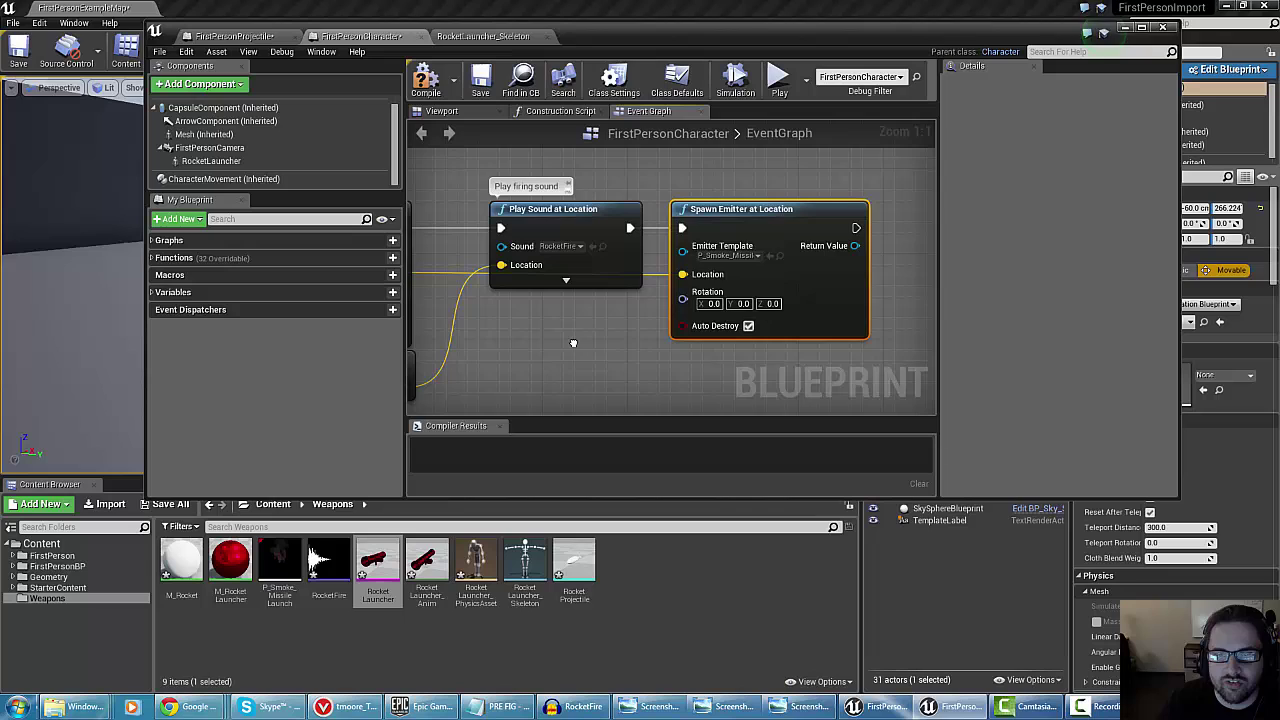
key(Delete)
right_click(763, 212)
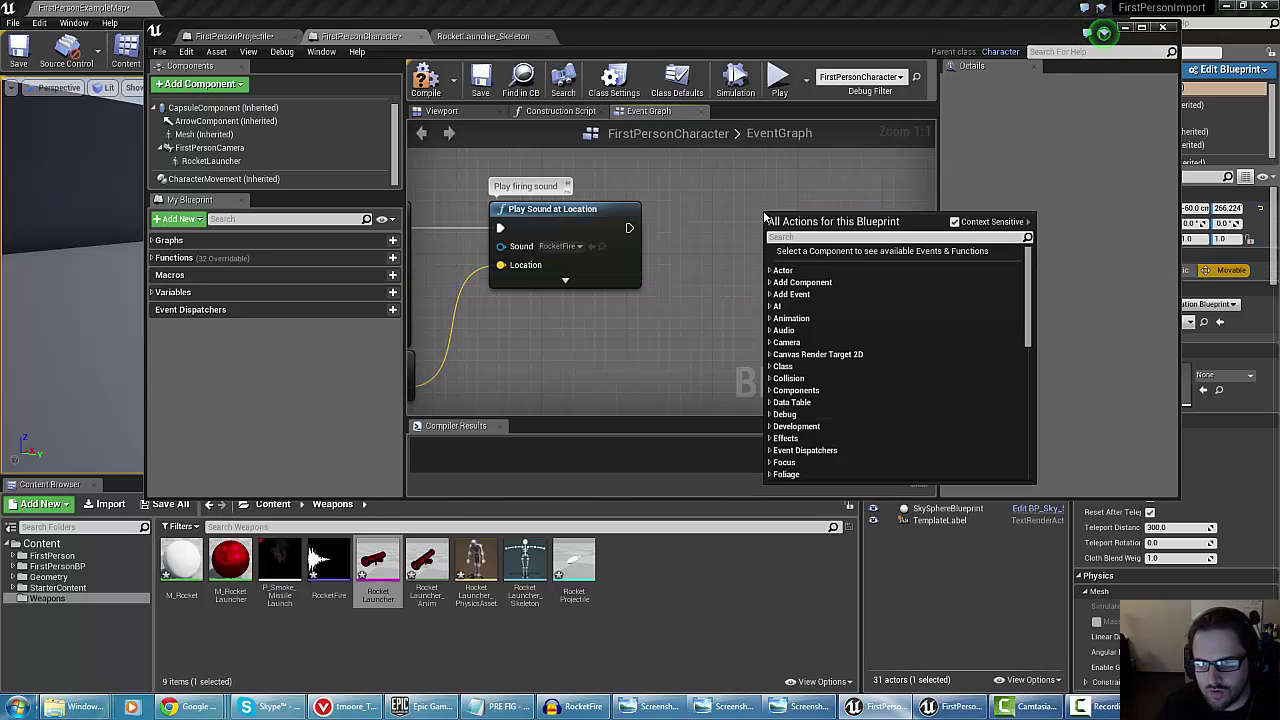
text(emitt)
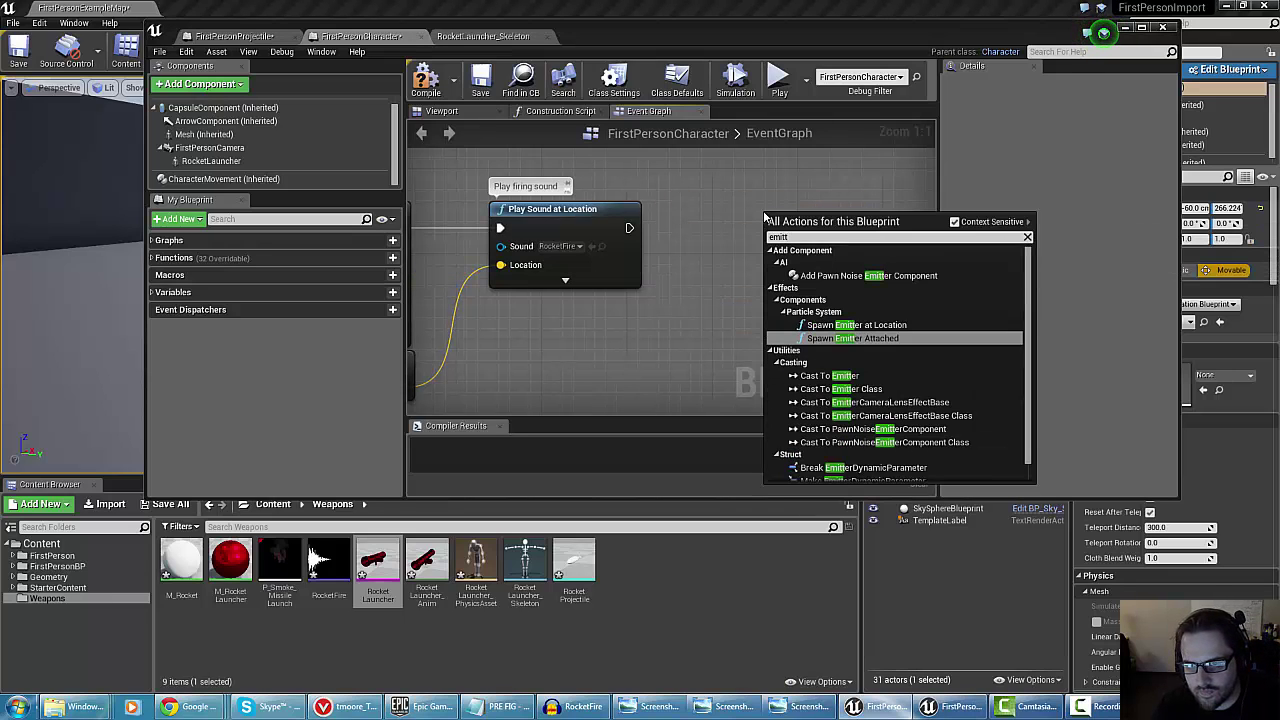
click(836, 339)
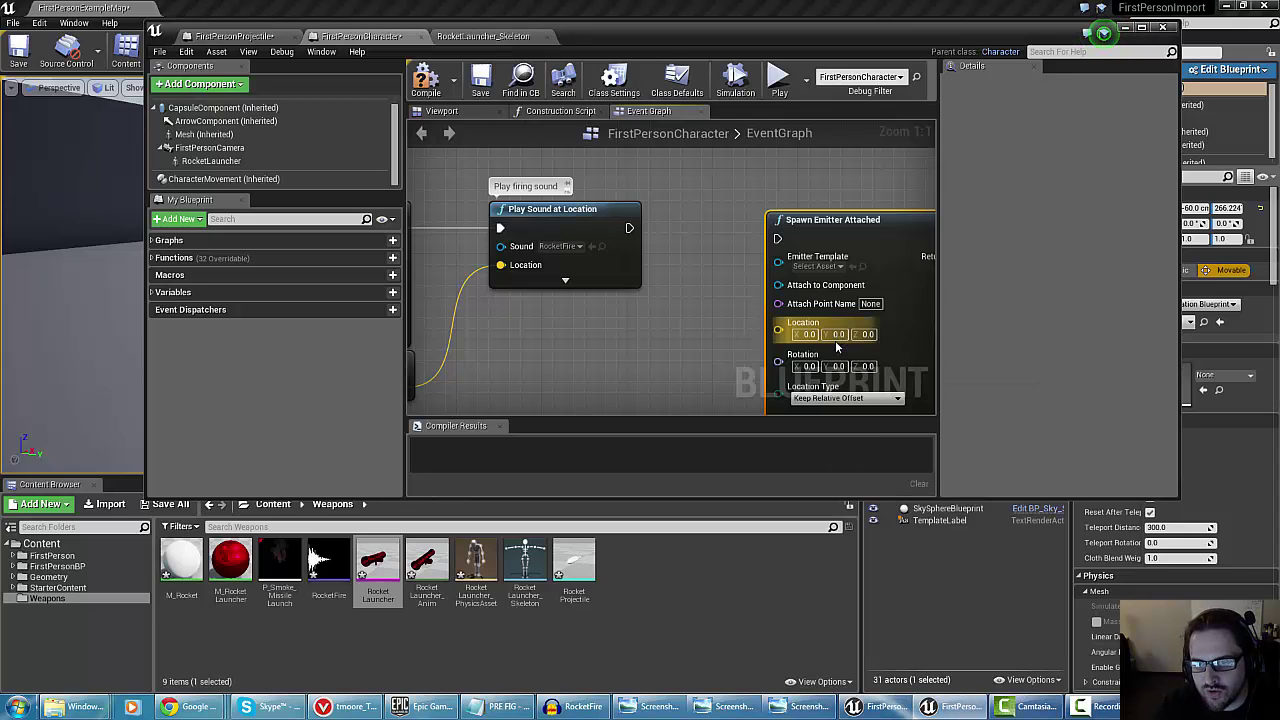
Connect Spawn Emitter Attached after the firing sound's Play Sound at Location and set its emitter template to P_Smoke_MissileLaunch
drag(760, 220, 727, 209)
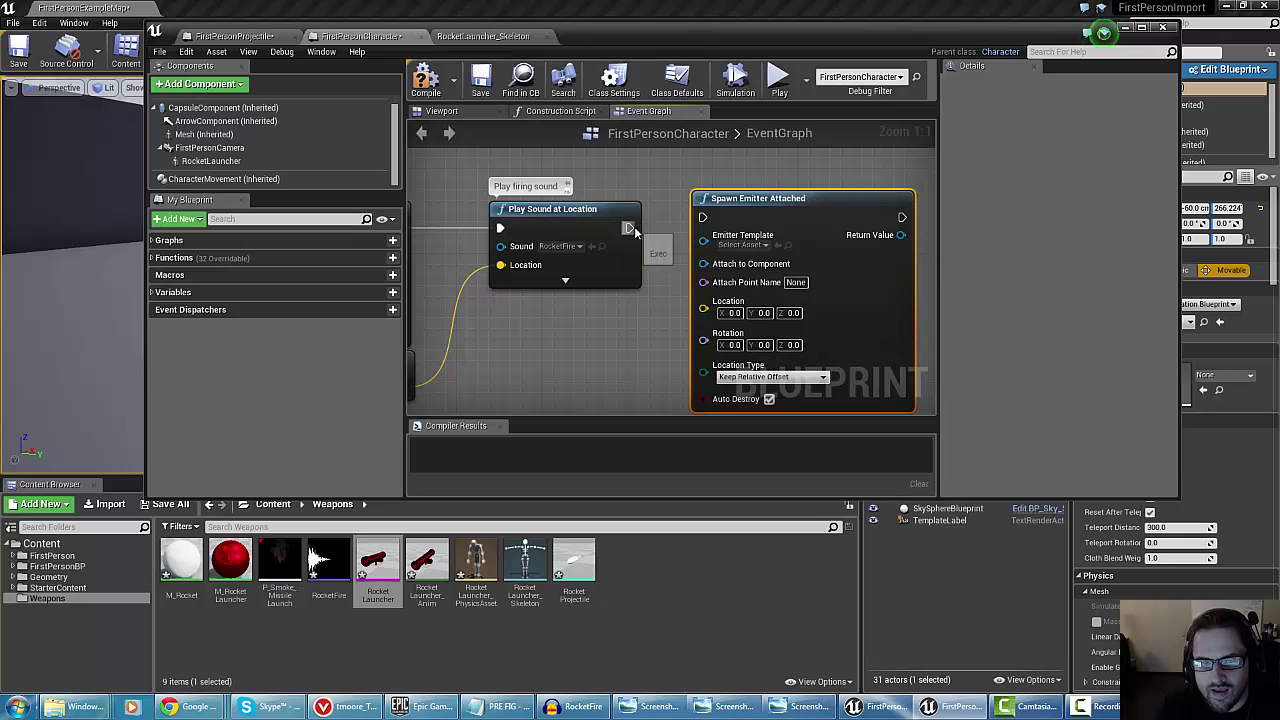
drag(742, 192, 721, 203)
drag(629, 228, 680, 233)
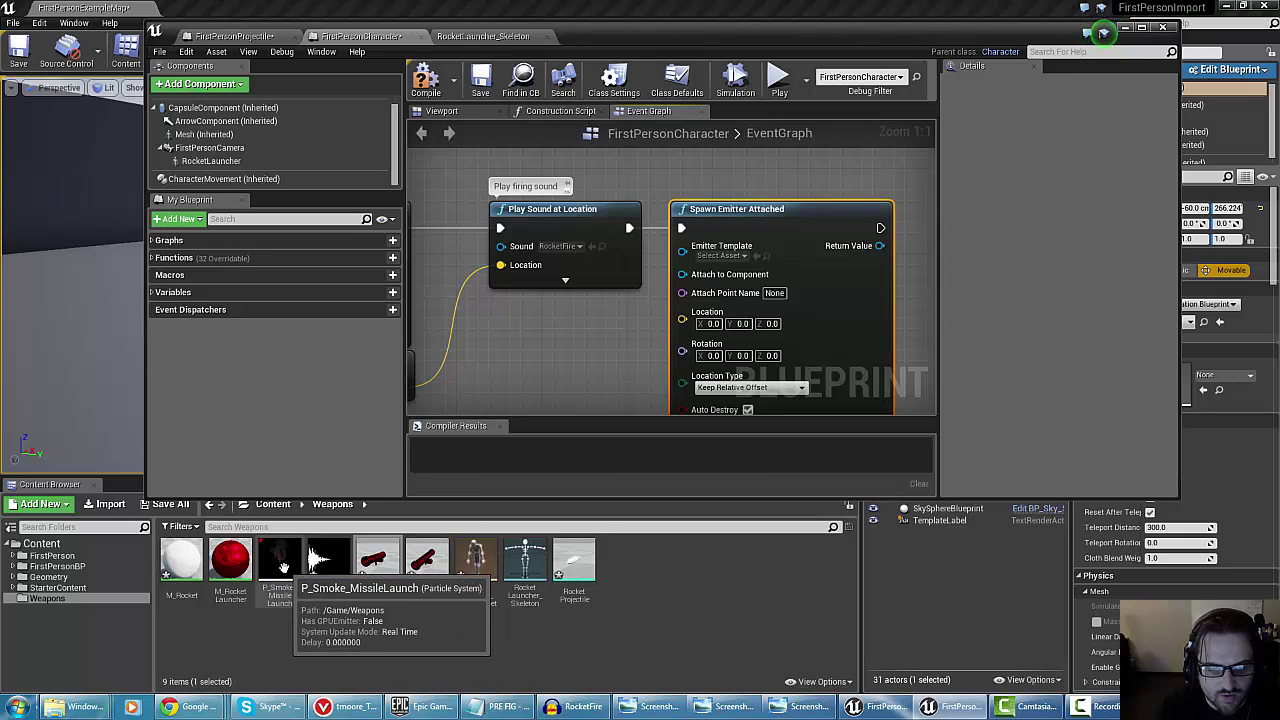
drag(283, 562, 717, 256)
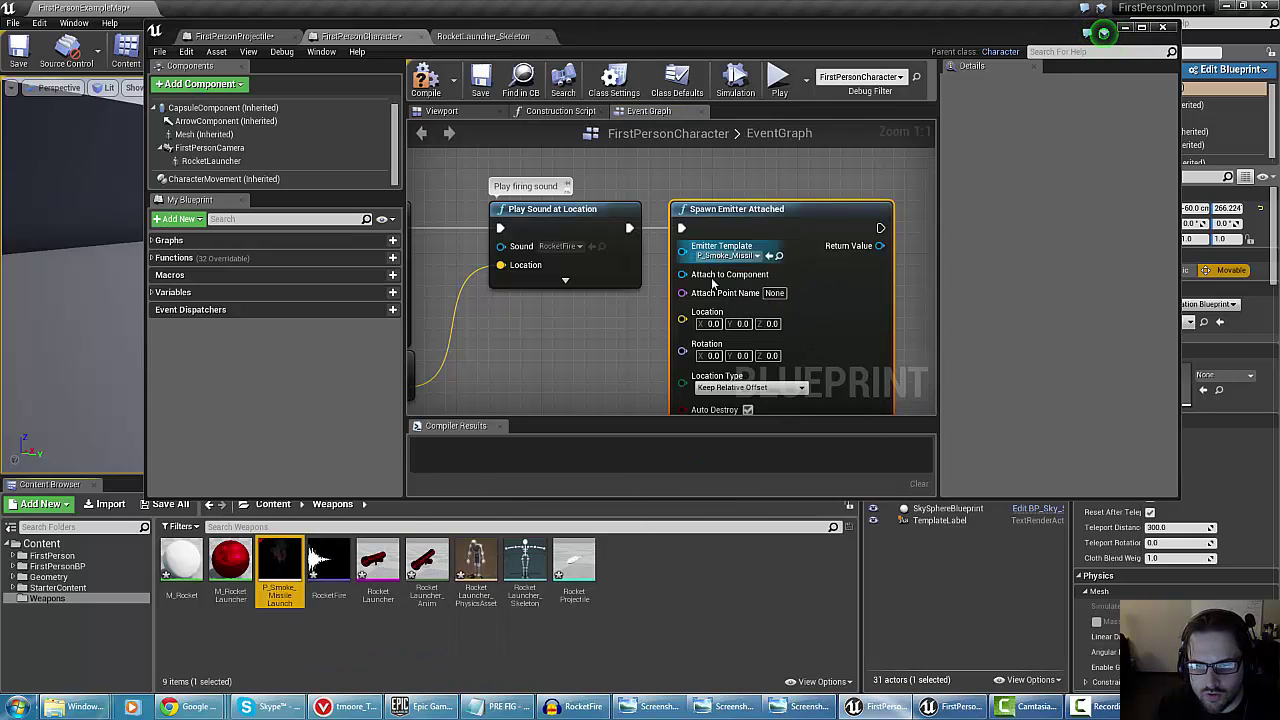
Attach the emitter to the RocketLauncher component with FirePointSocket as the attach point name
right_drag(613, 330, 603, 290)
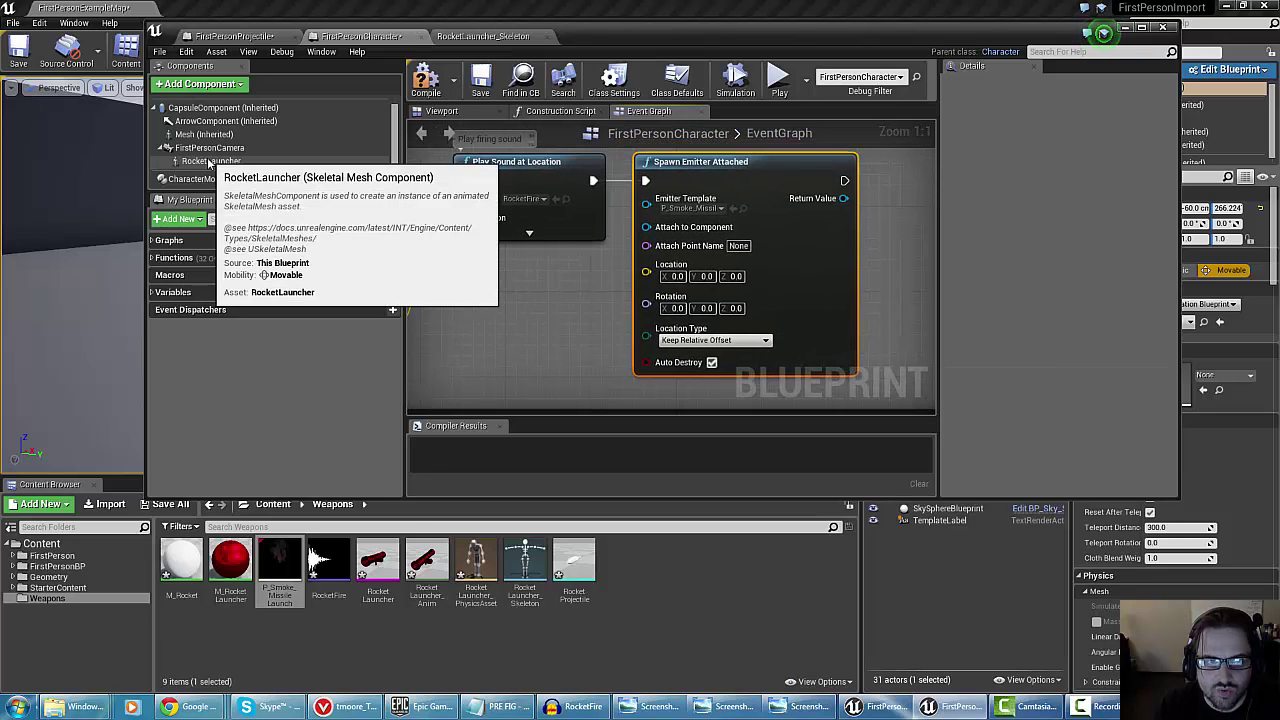
drag(212, 162, 526, 281)
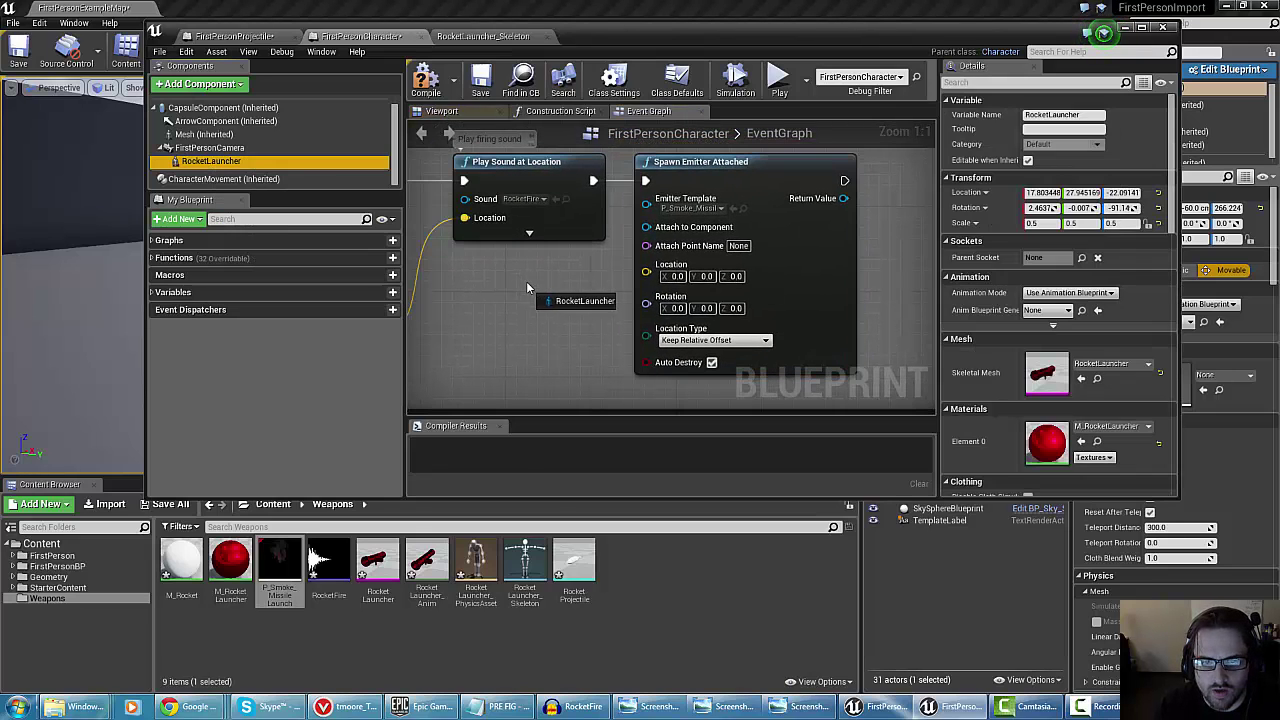
drag(608, 292, 646, 228)
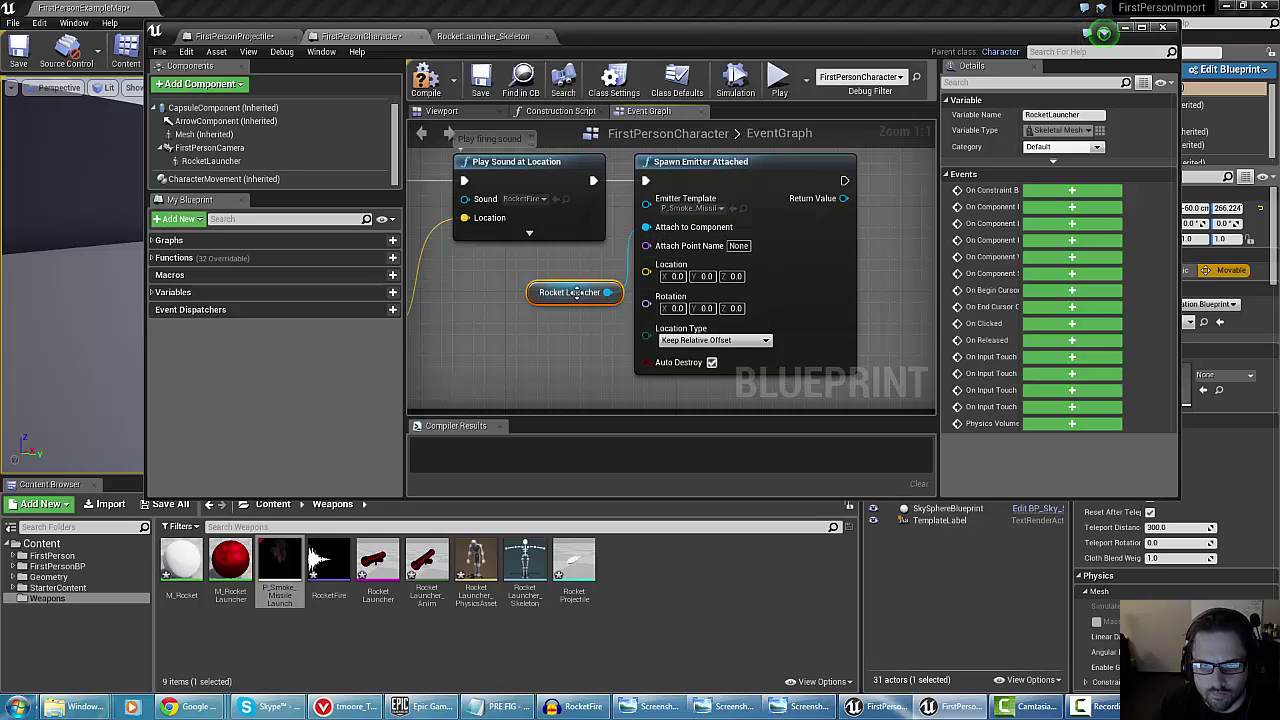
drag(536, 292, 490, 261)
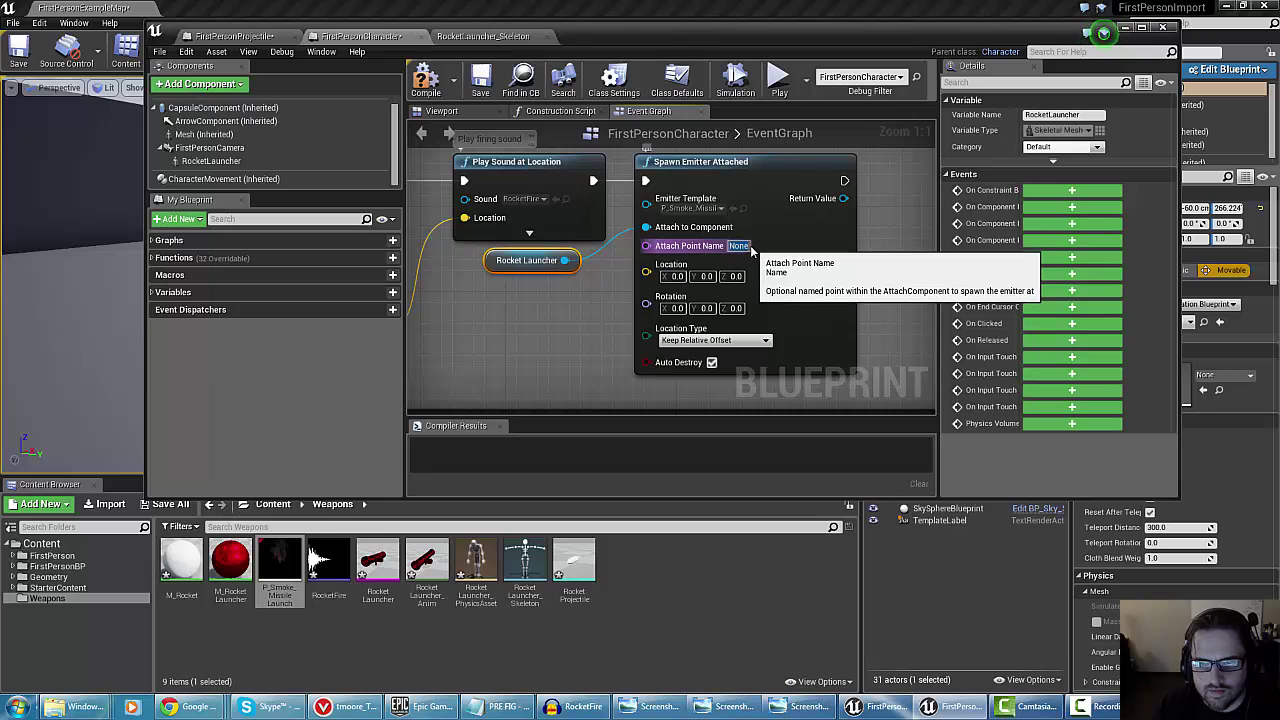
click(738, 246)
text(FirePointSocket)
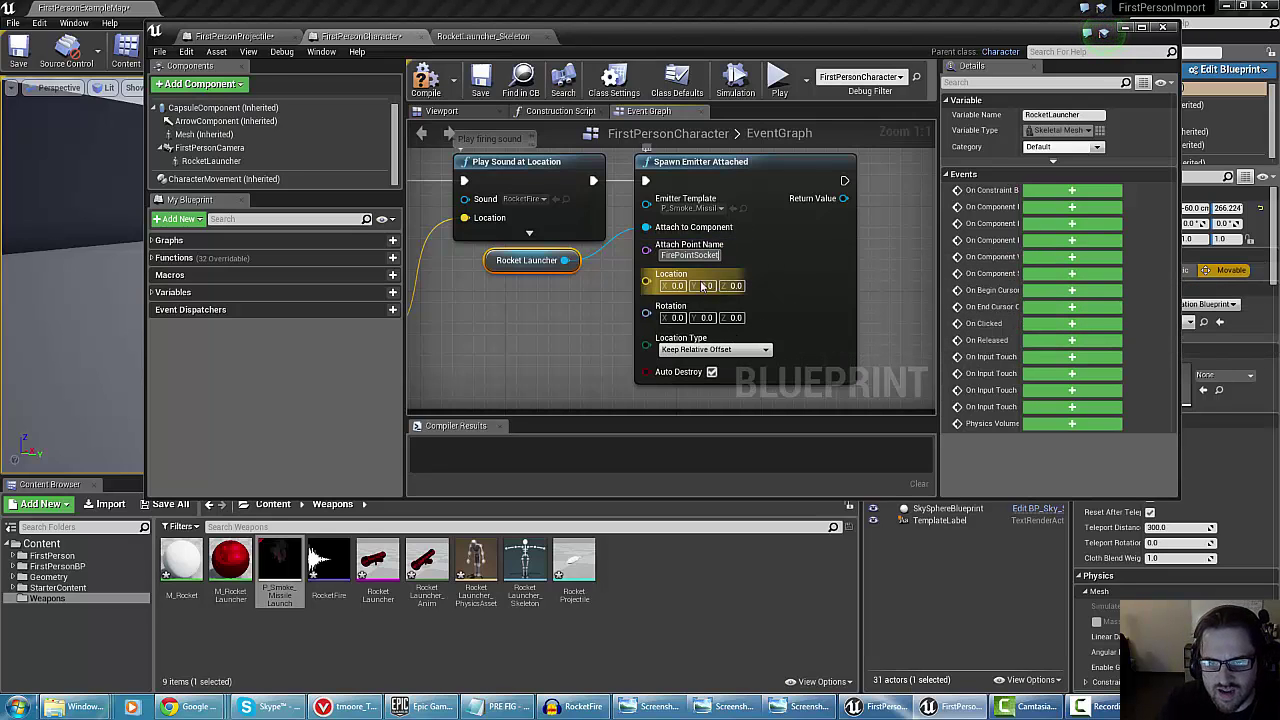
key(Return)
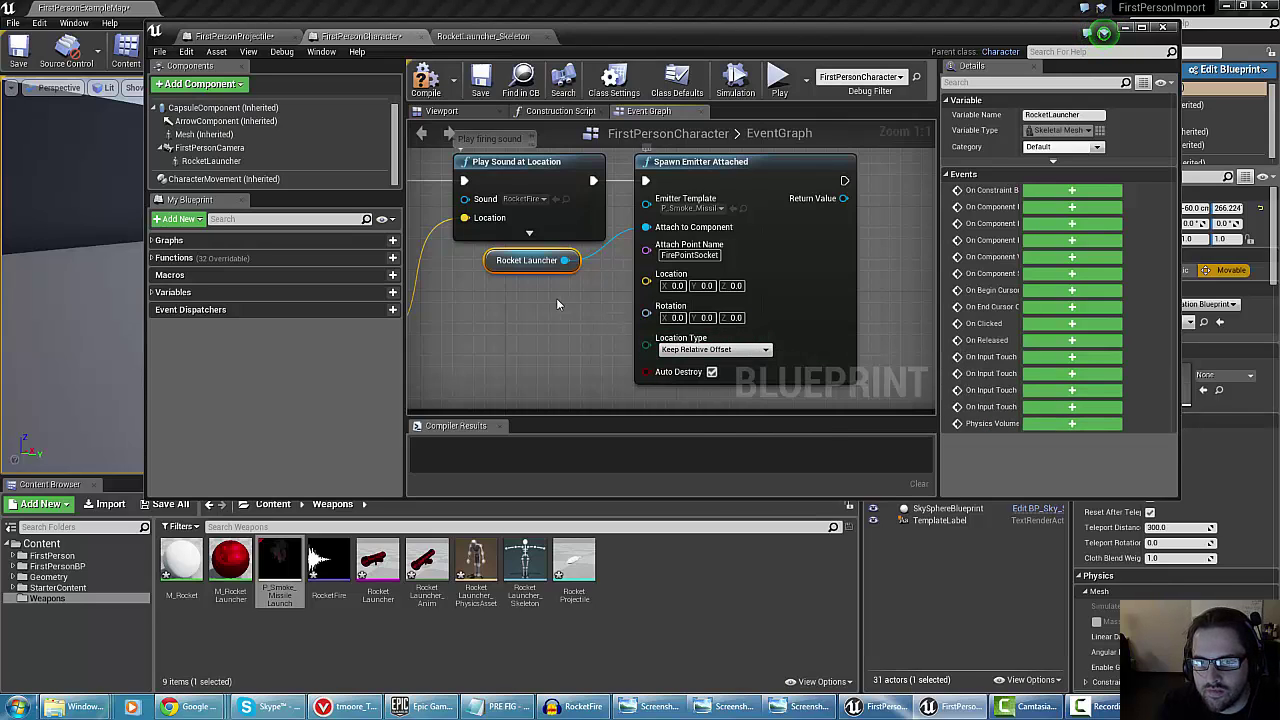
right_drag(558, 304, 723, 271)
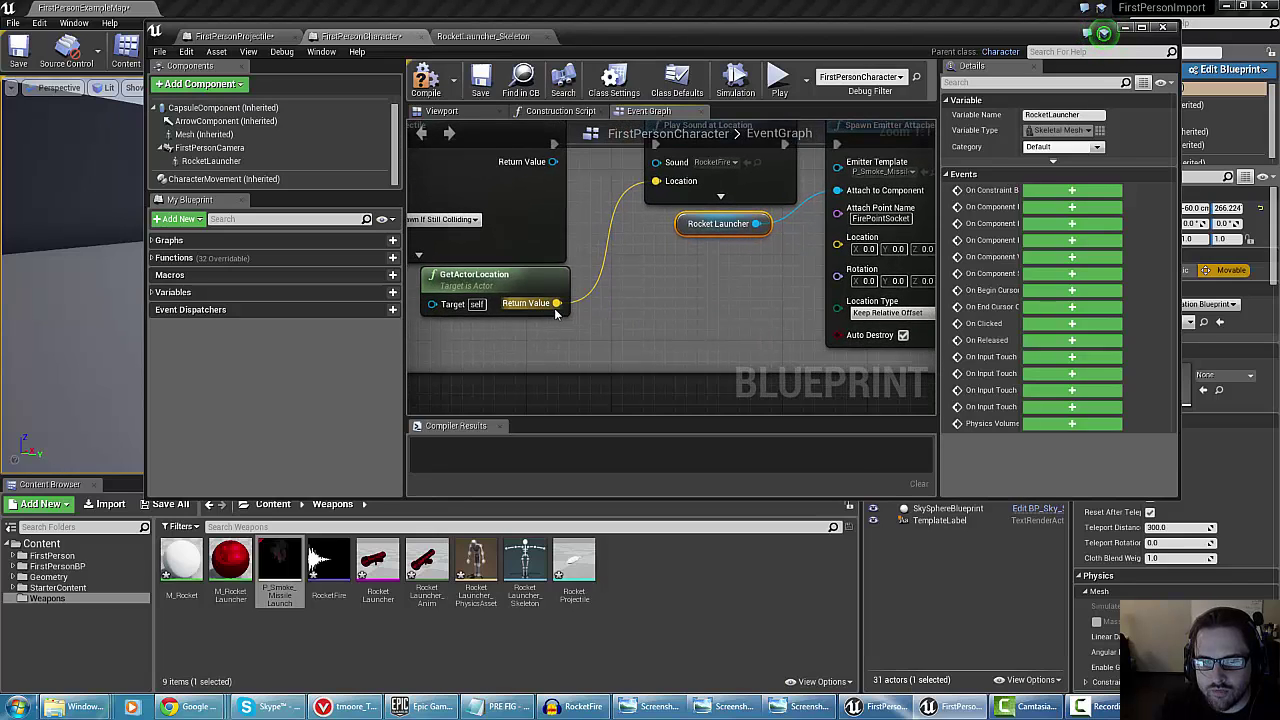
drag(557, 305, 589, 305)
ctrl+drag(664, 287, 665, 288)
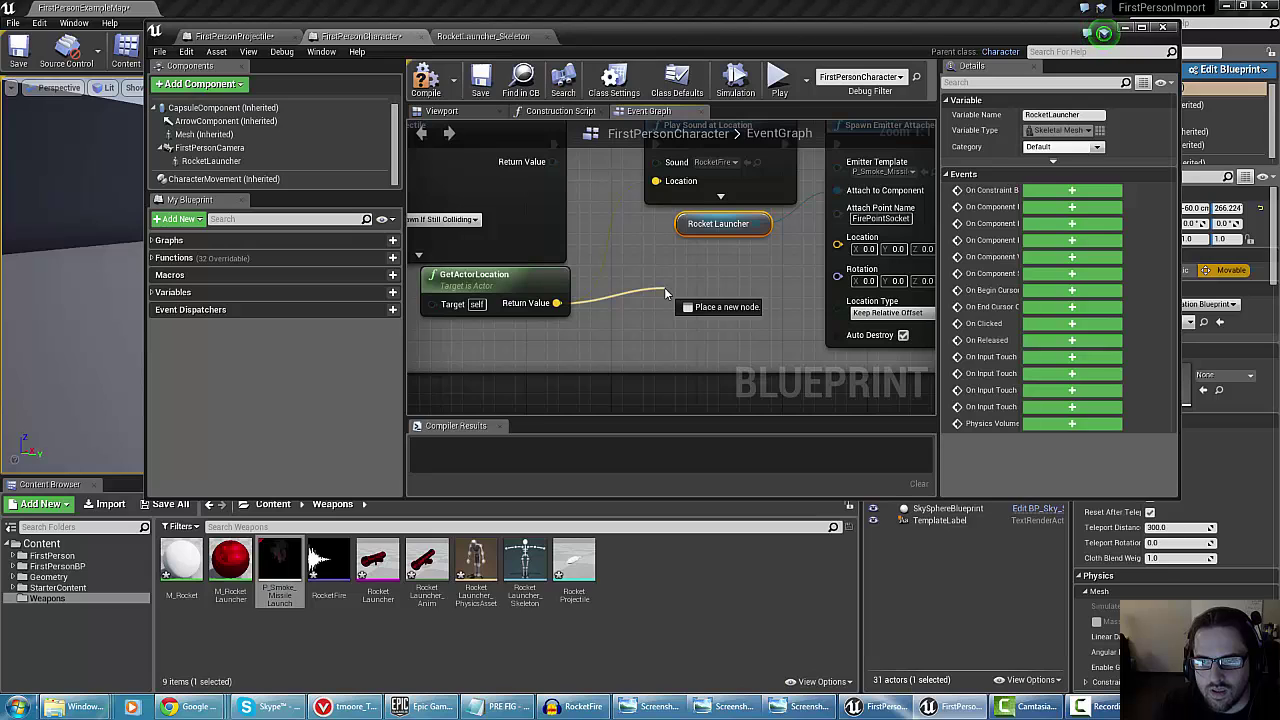
drag(665, 293, 621, 282)
click(511, 368)
Connect the vector sum that moves the spawn location forwards to the Location input of Spawn Emitter Attached
scroll(500, 340, down, 8)
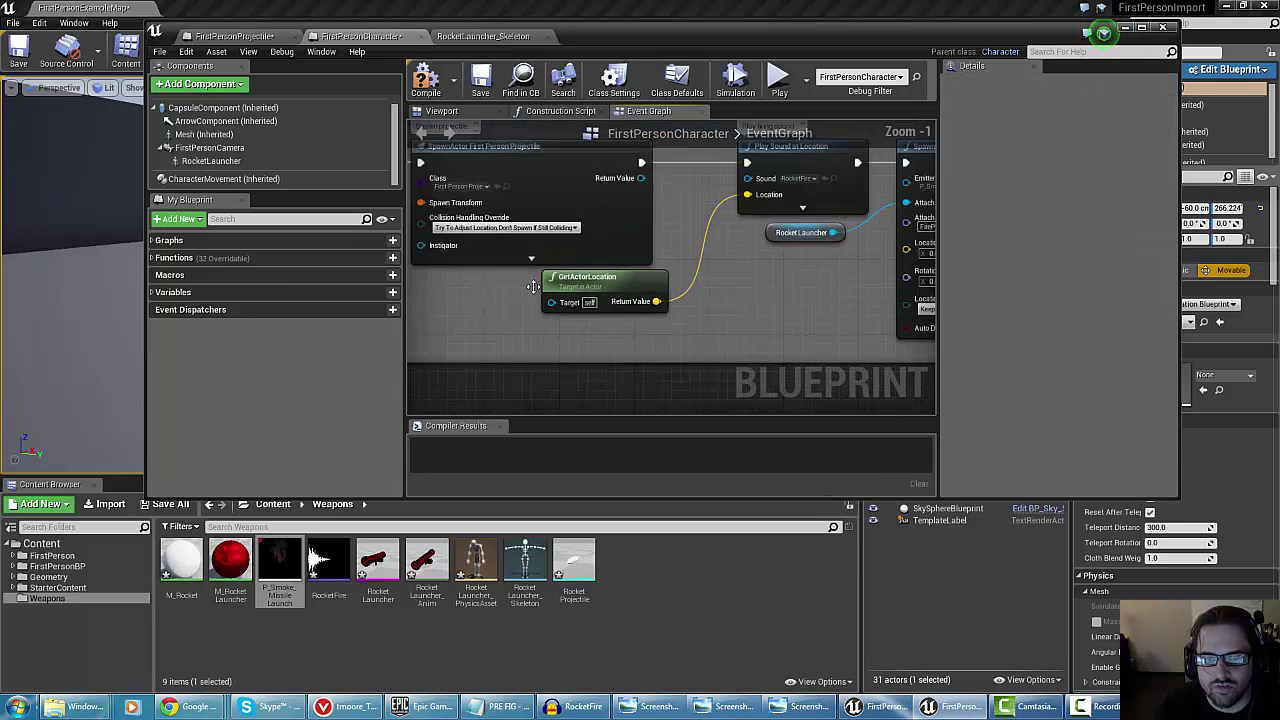
scroll(470, 283, up, 3)
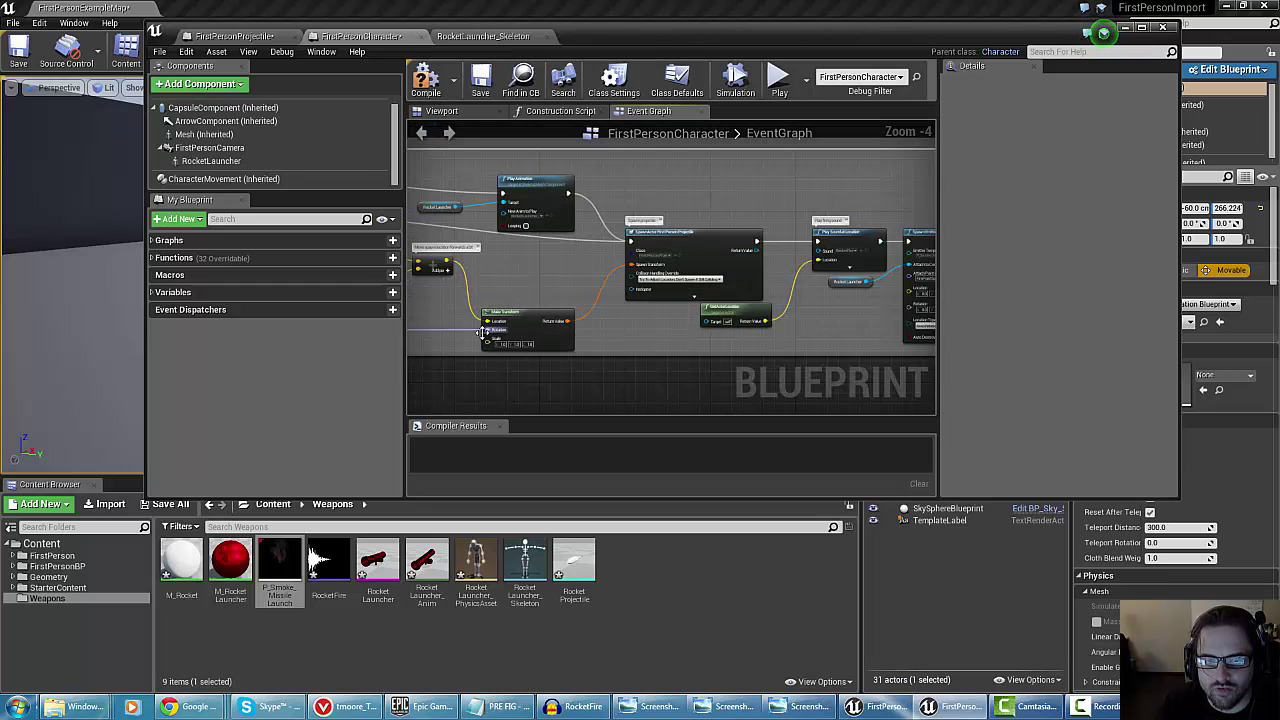
scroll(483, 310, up, 2)
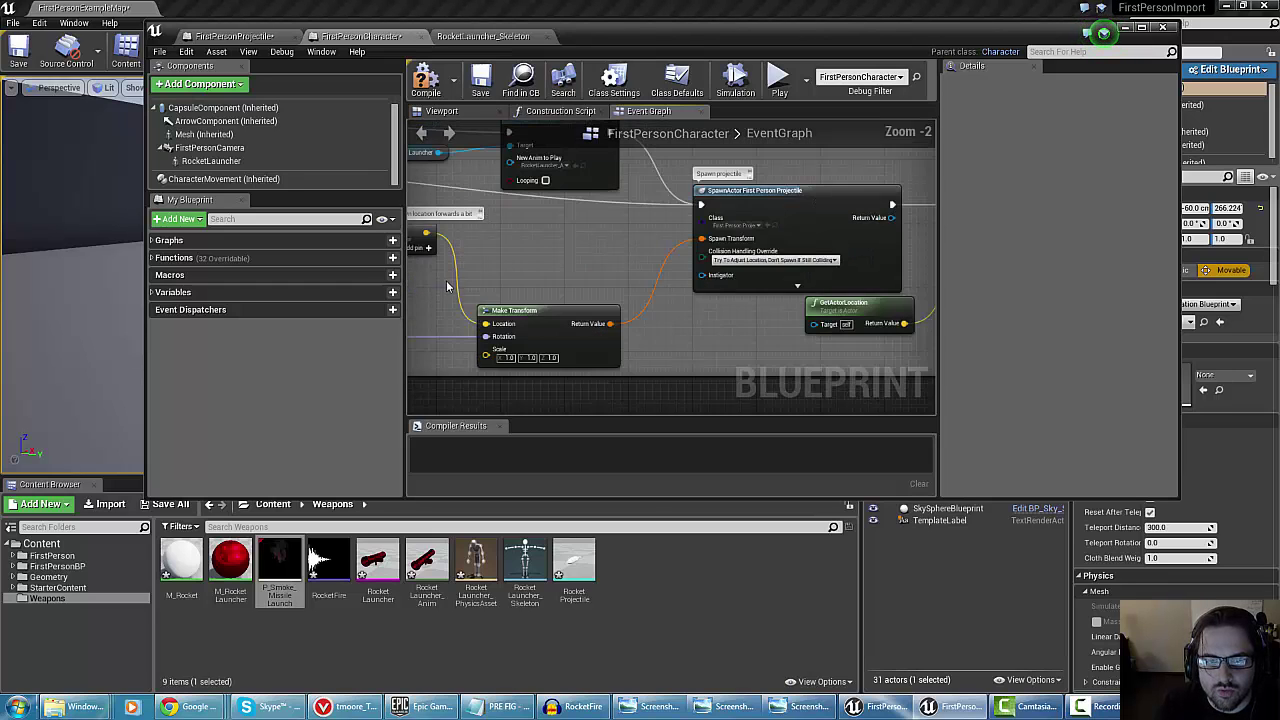
right_drag(449, 281, 618, 298)
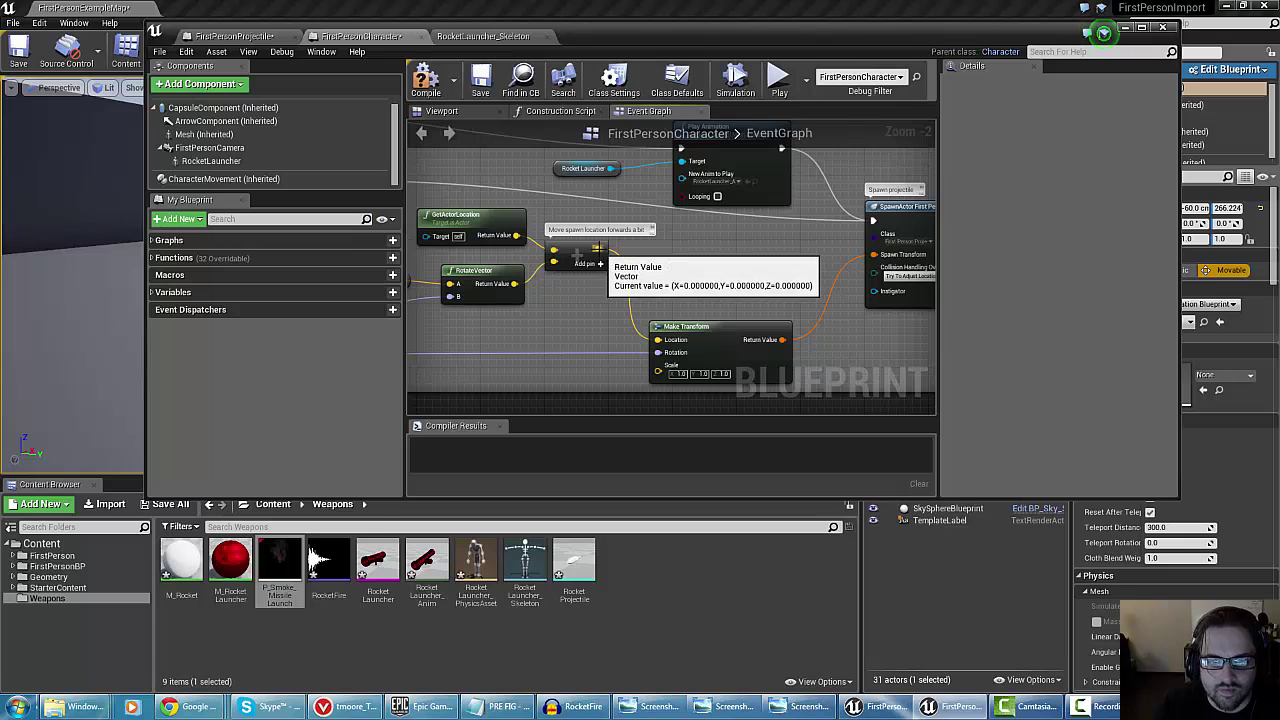
drag(598, 249, 705, 266)
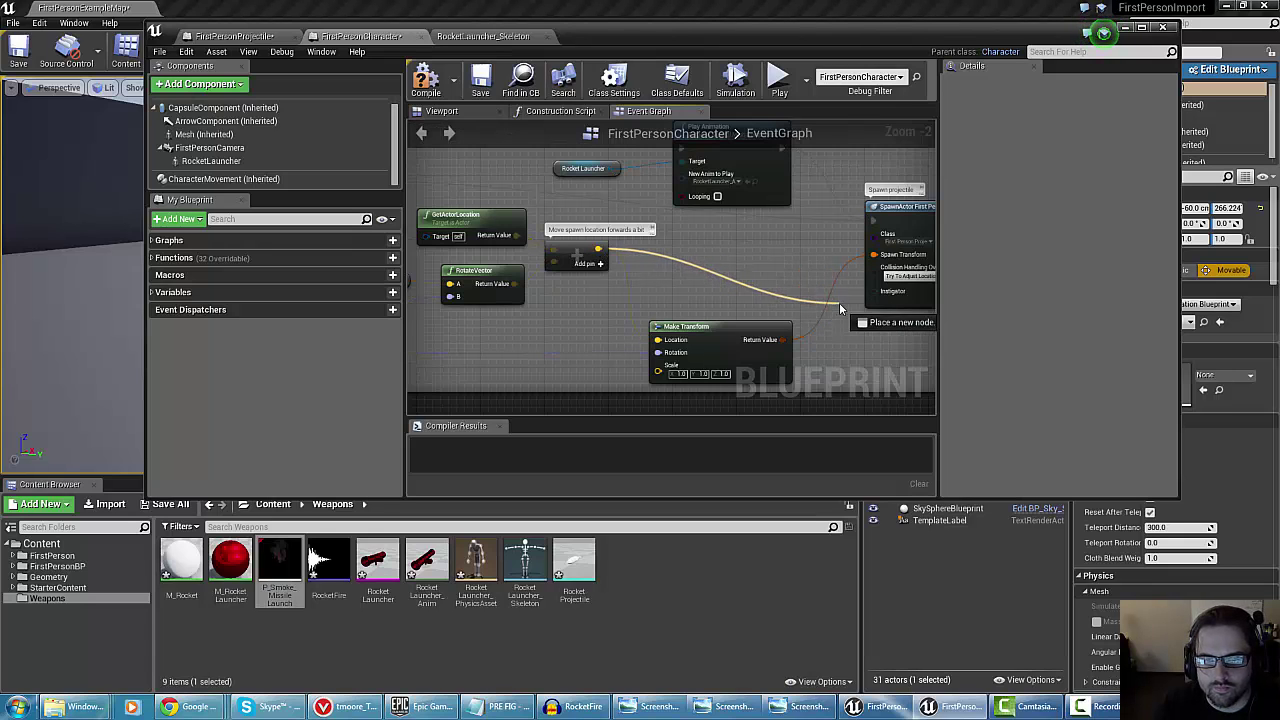
drag(940, 320, 804, 296)
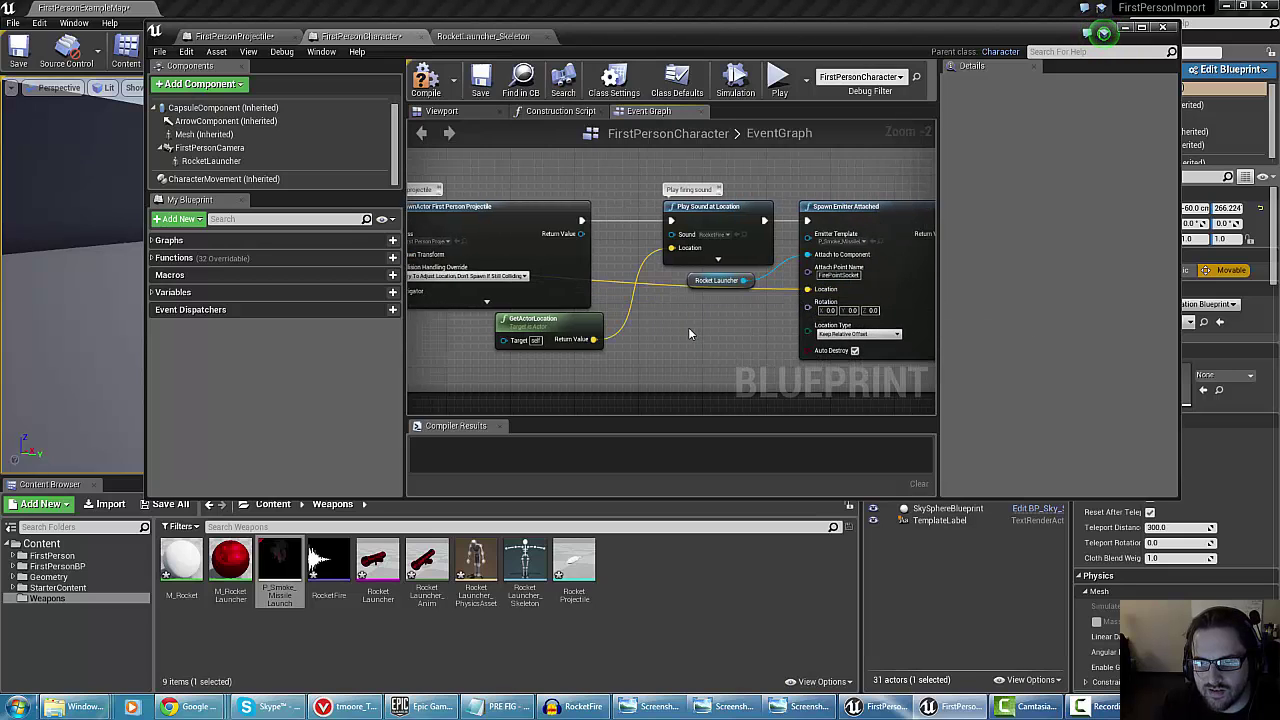
right_drag(702, 337, 600, 331)
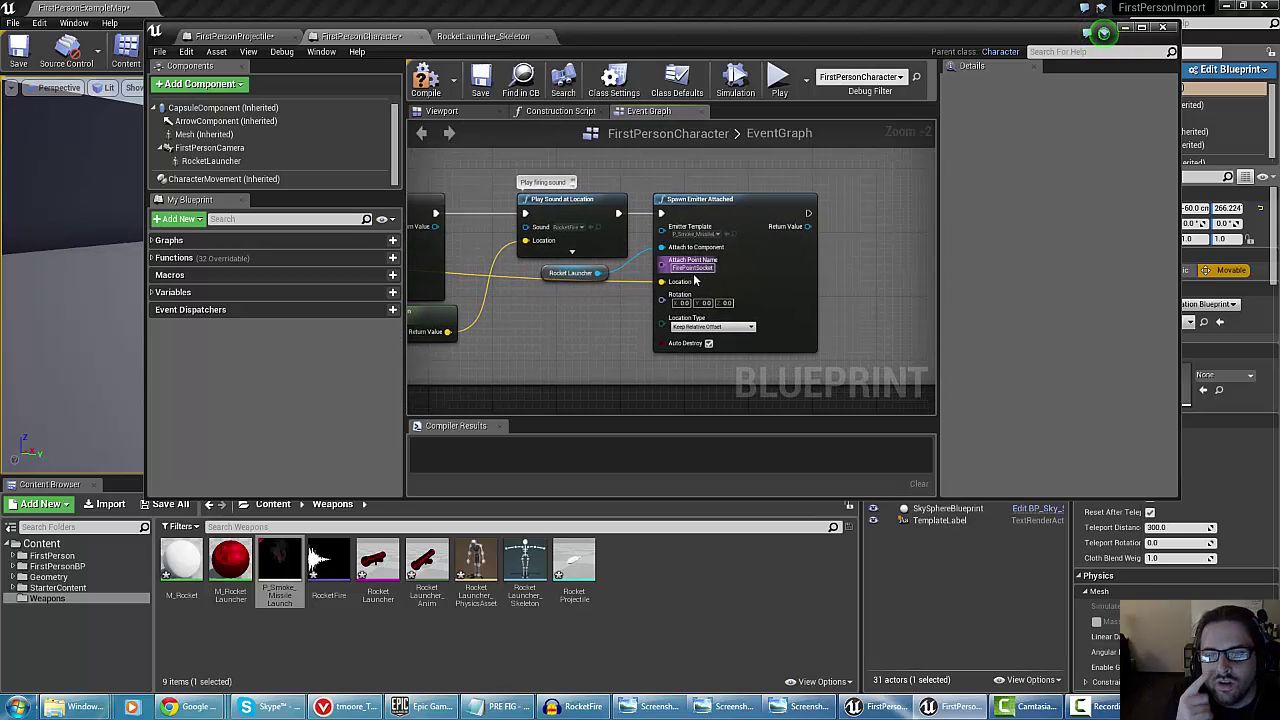
scroll(596, 326, up, 2)
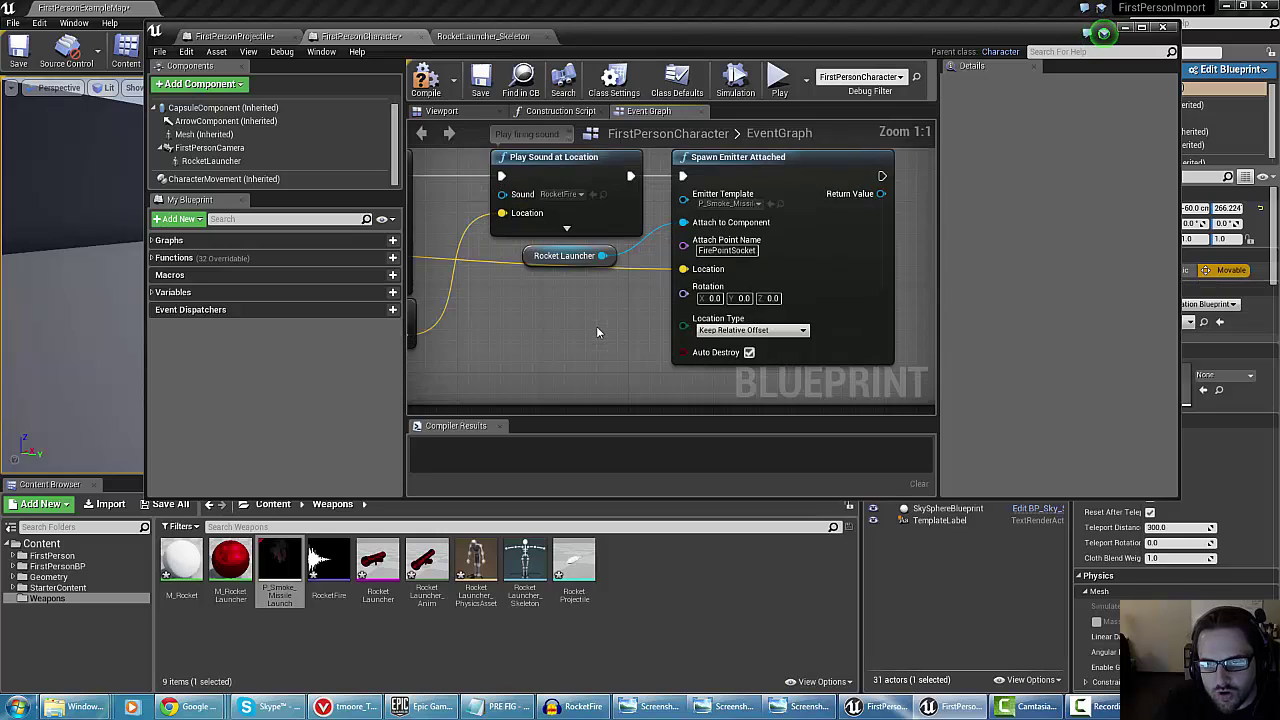
right_drag(597, 332, 480, 363)
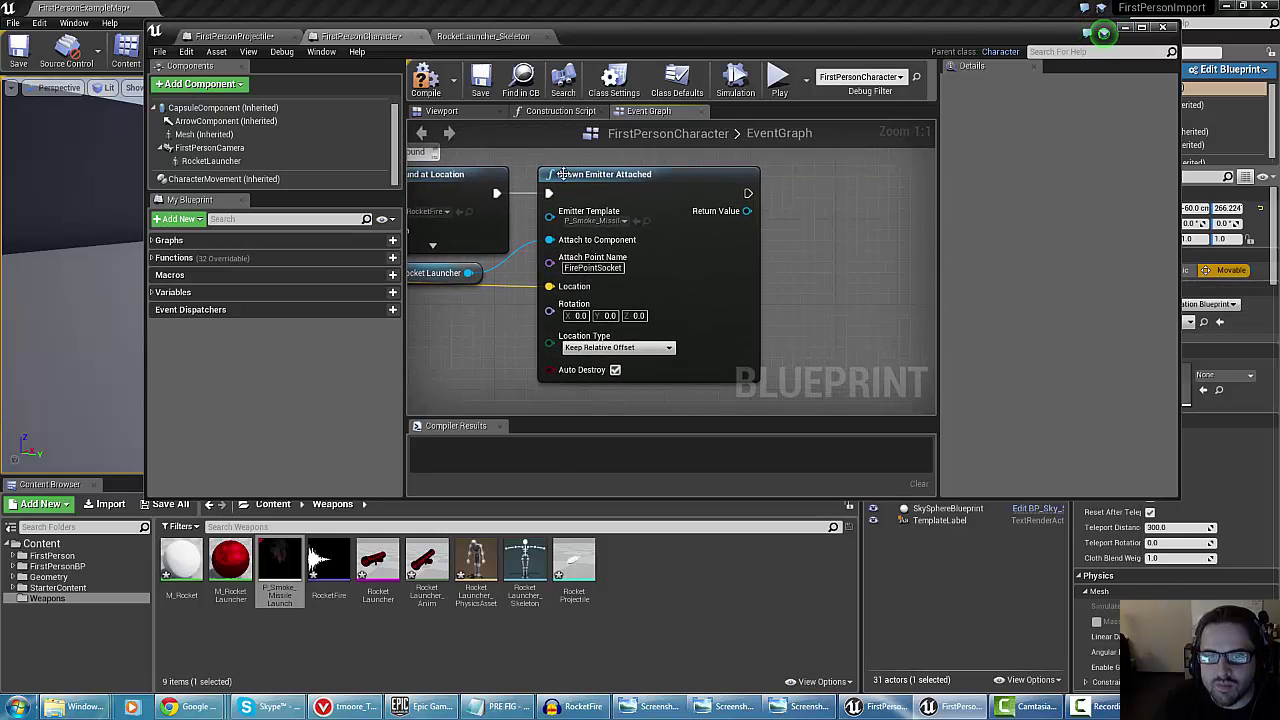
right_click(866, 257)
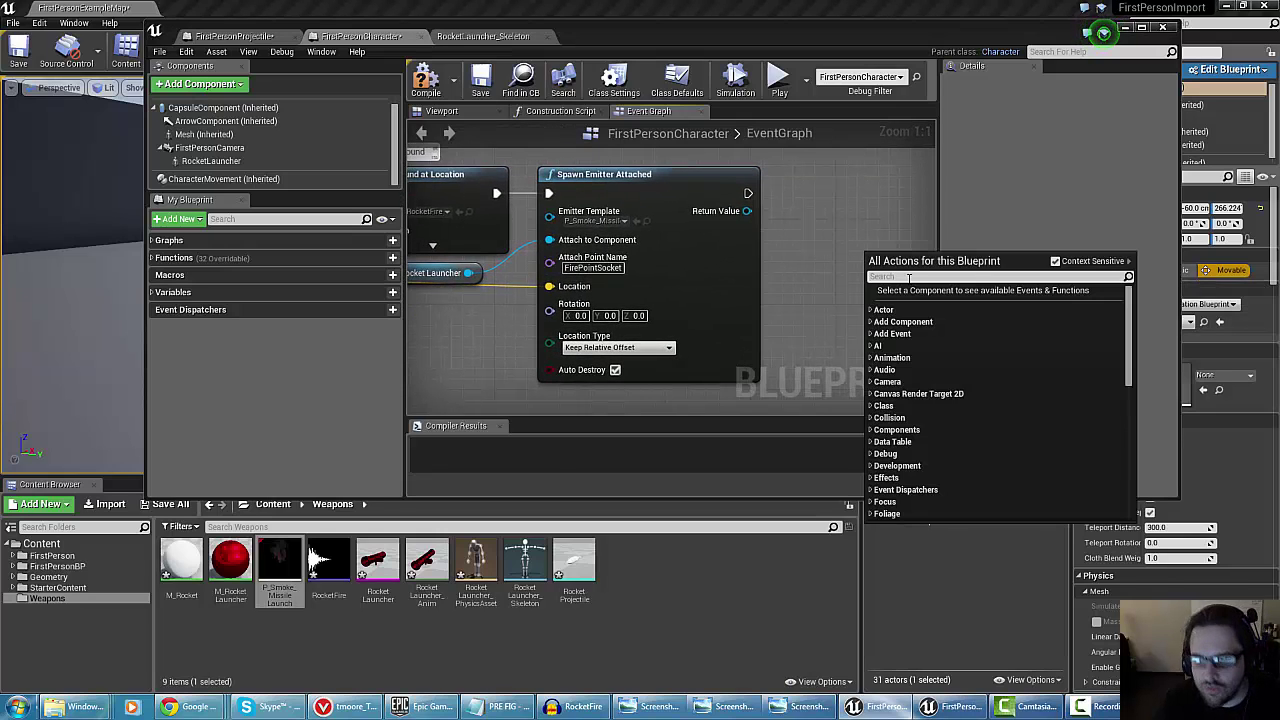
text(attached)
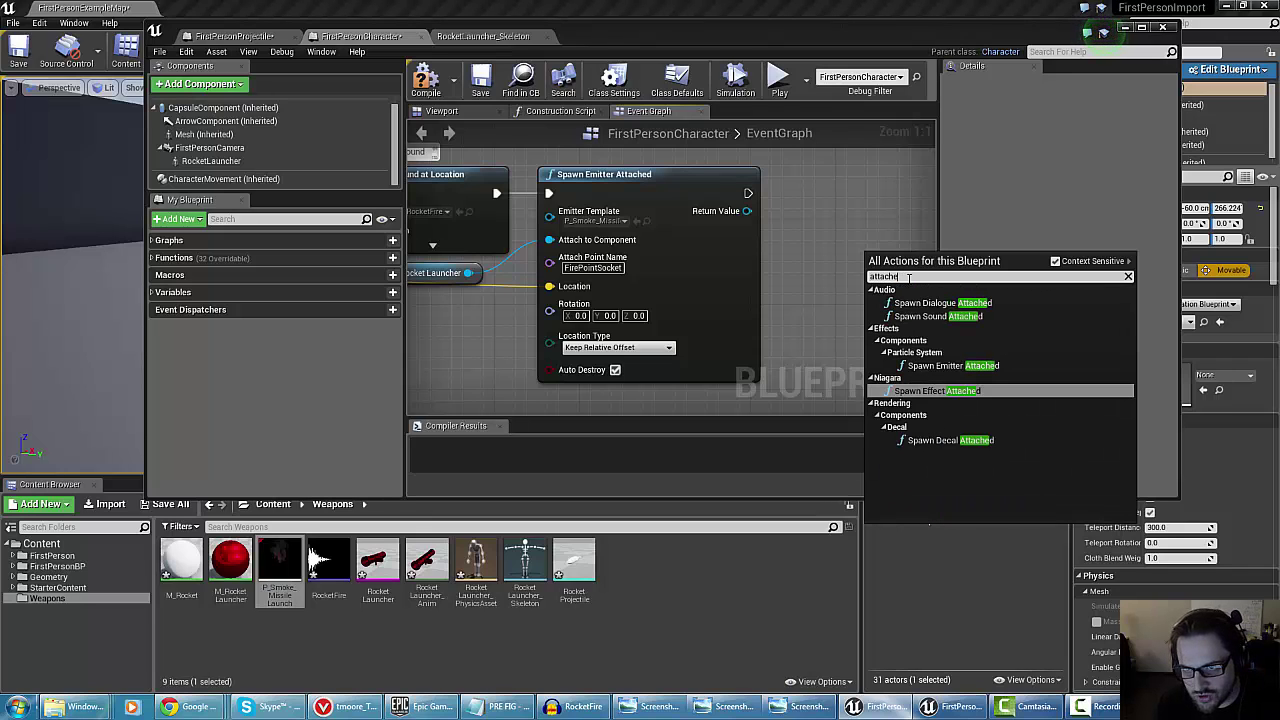
key(BackSpace)
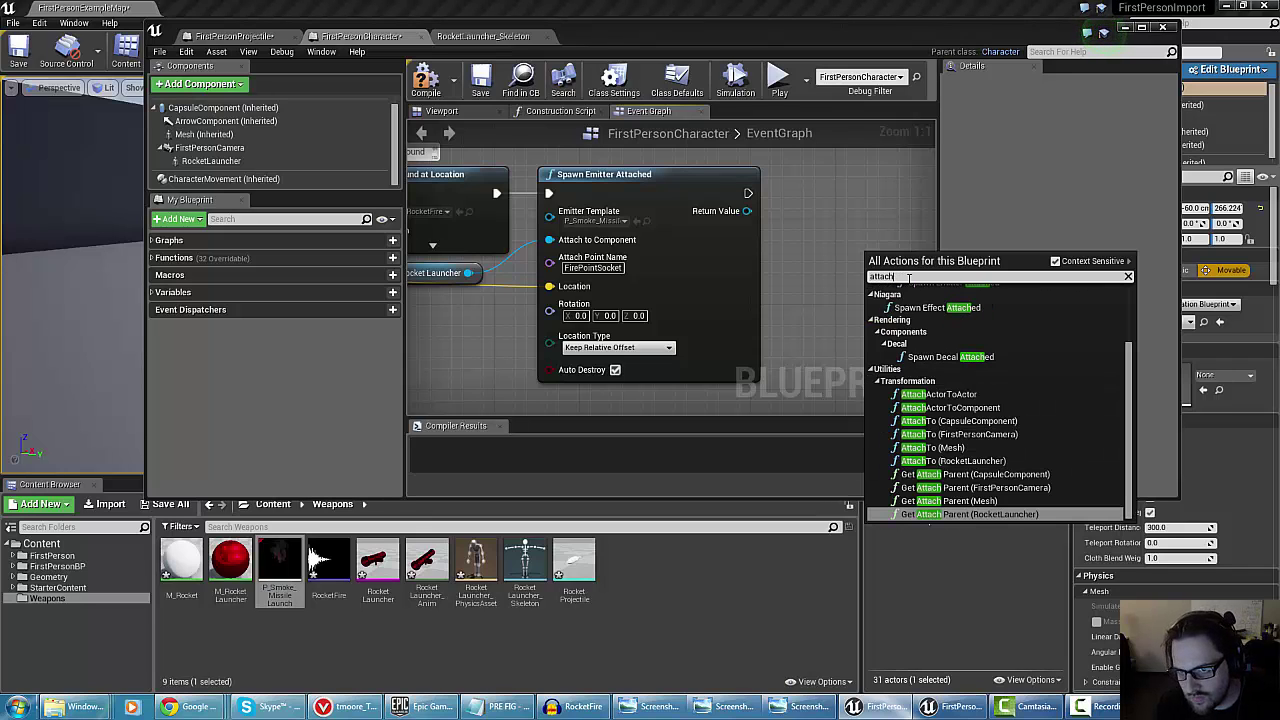
click(940, 394)
right_drag(685, 242, 650, 238)
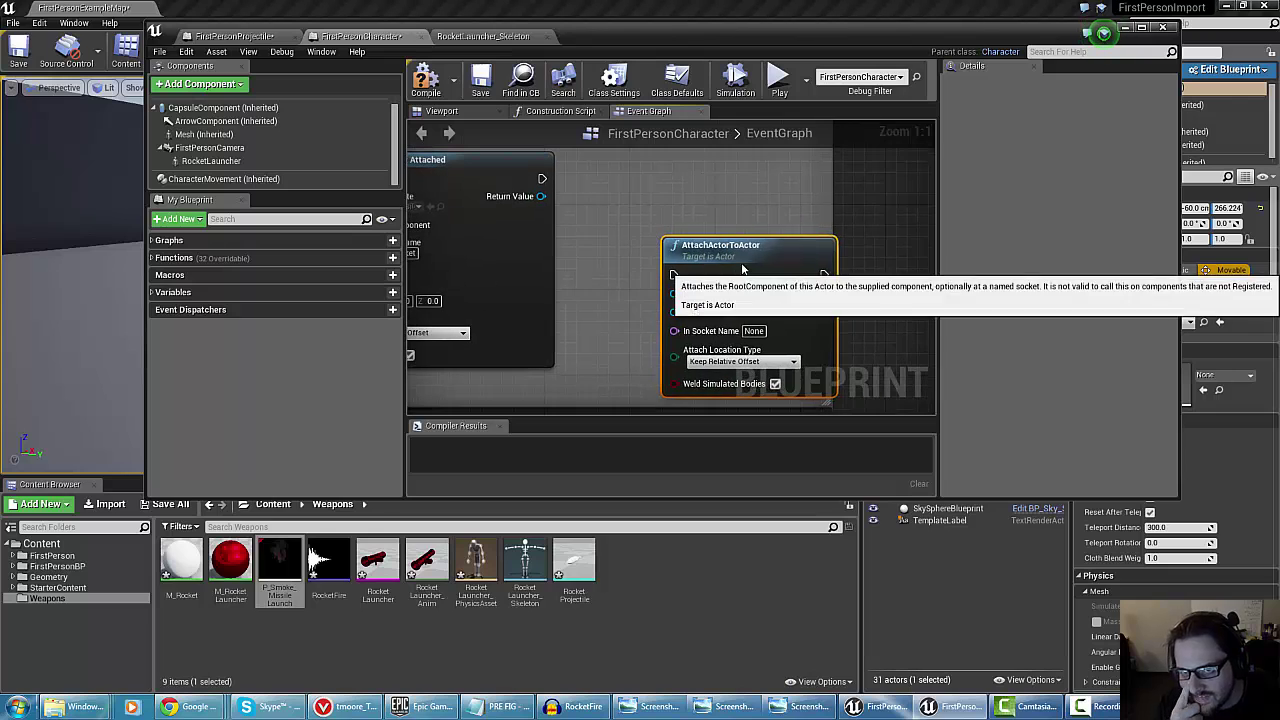
drag(743, 270, 668, 190)
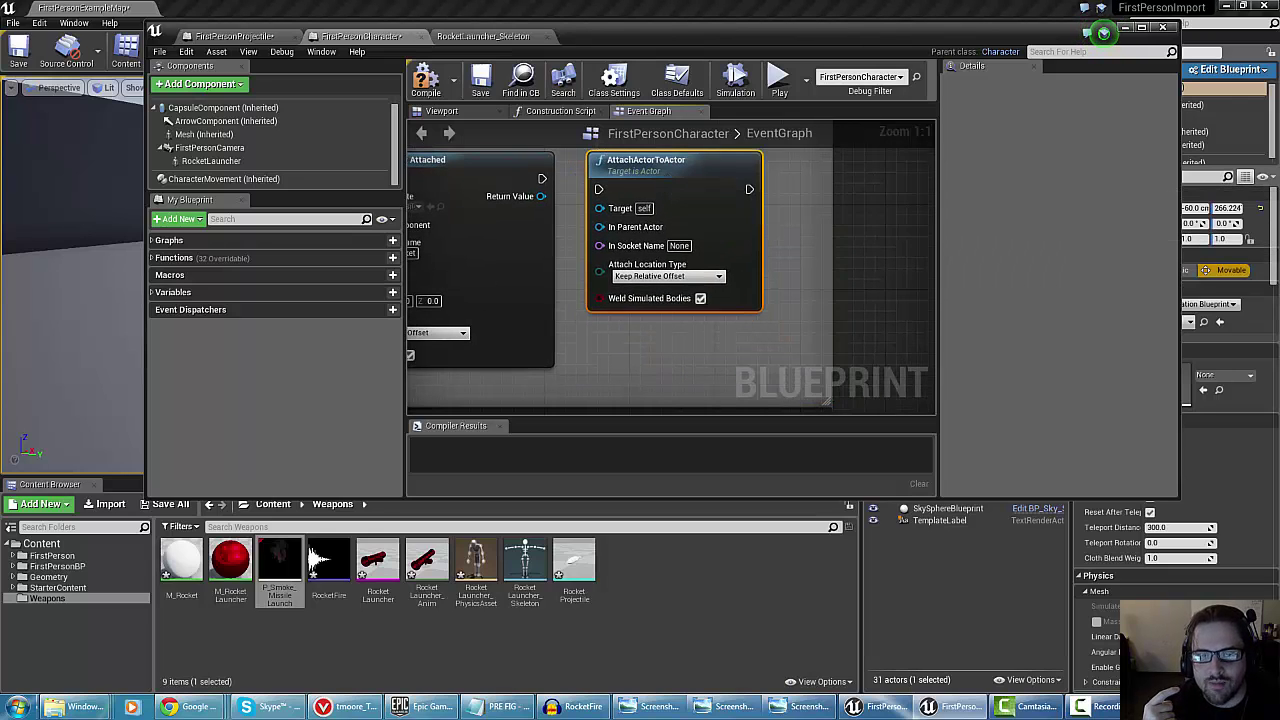
right_drag(564, 250, 580, 278)
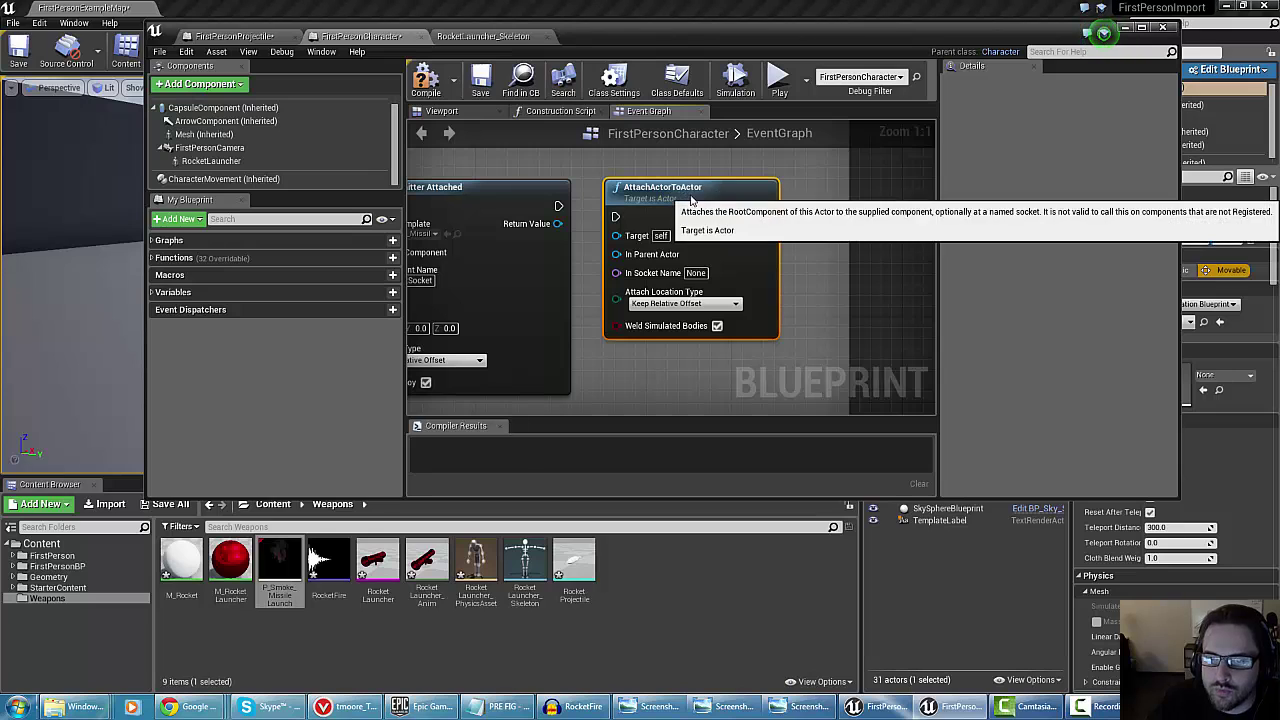
key(Delete)
Narrow the comment box around the firing nodes so it ends just past Spawn Emitter Attached, and compile the blueprint
right_drag(605, 250, 830, 232)
scroll(695, 193, down, 4)
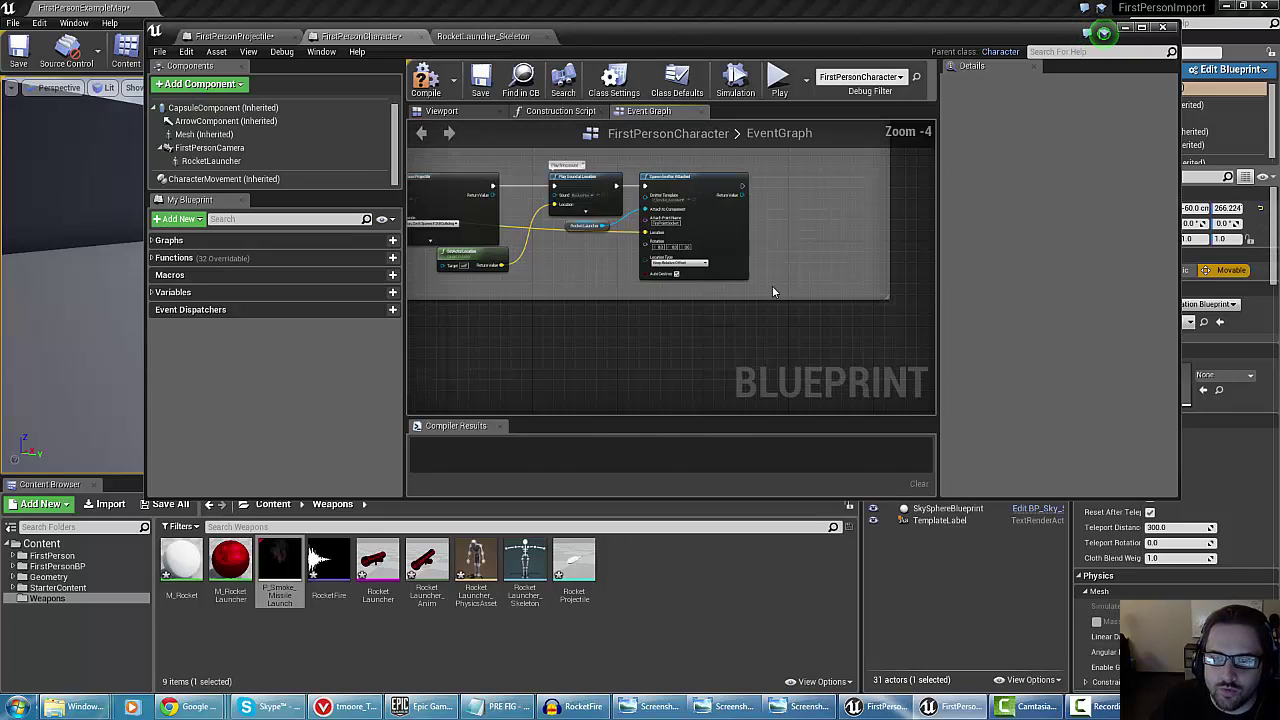
scroll(772, 285, up, 2)
right_drag(885, 297, 862, 334)
drag(924, 343, 759, 350)
click(424, 84)
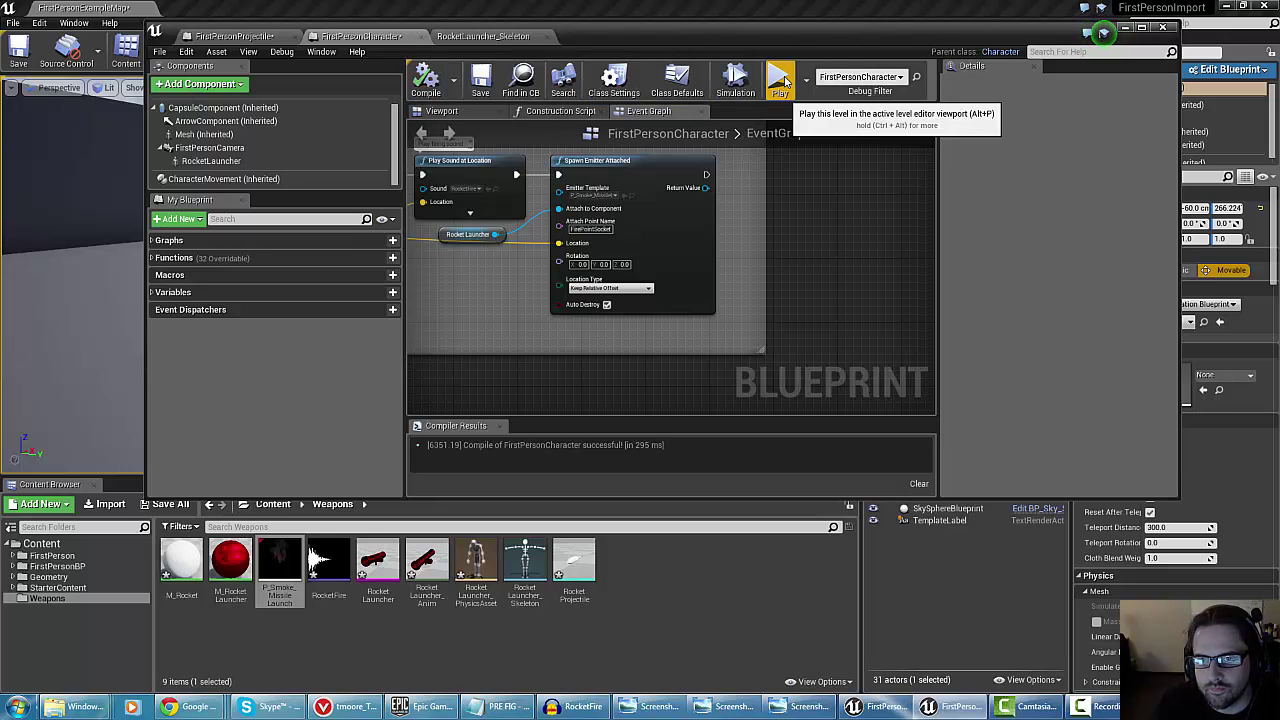
Play the level briefly to check where the launch smoke is emitted from the rocket launcher
click(1125, 26)
click(419, 48)
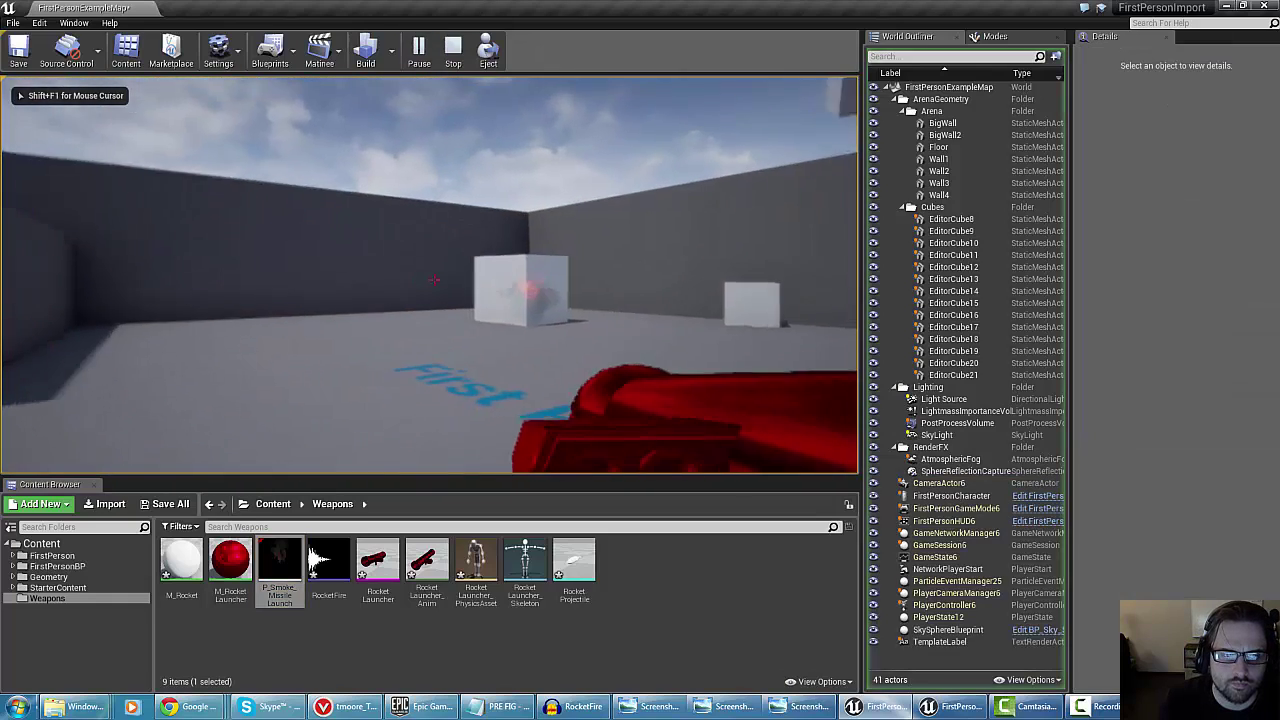
key(Escape)
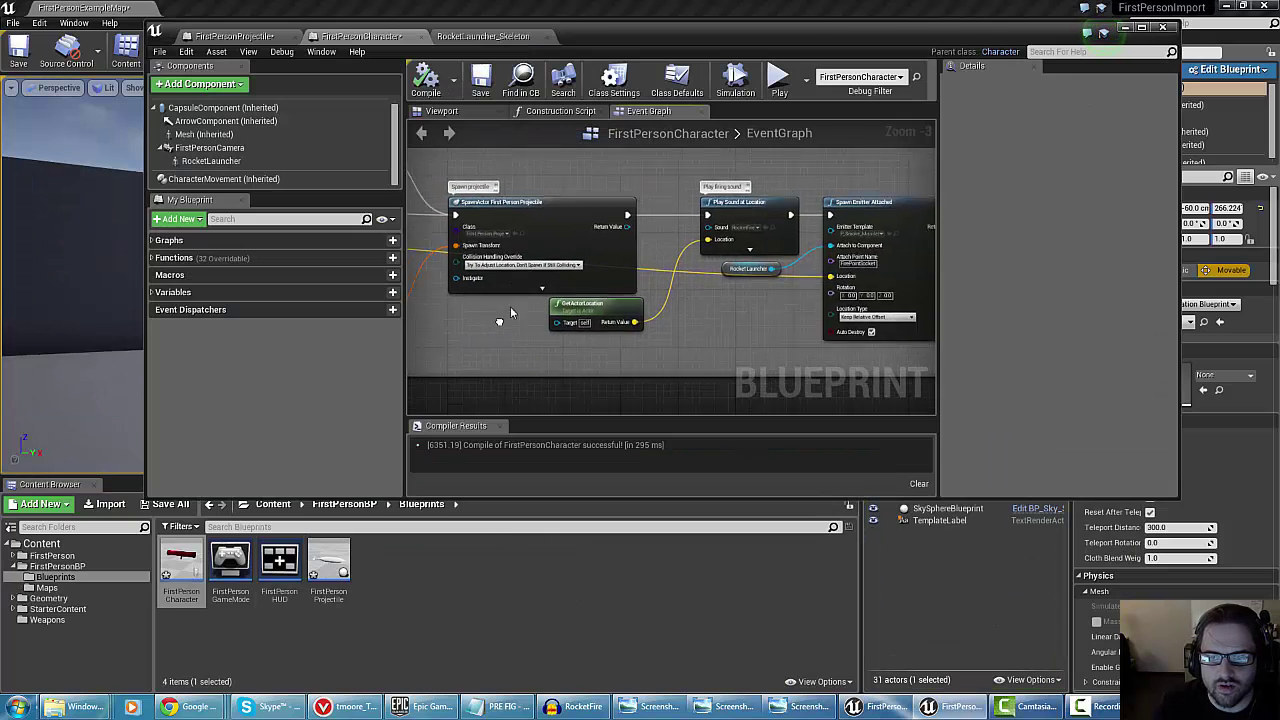
Disconnect the vector sum from the Location input of Spawn Emitter Attached, compile the blueprint and return to the level editor
right_click(814, 269)
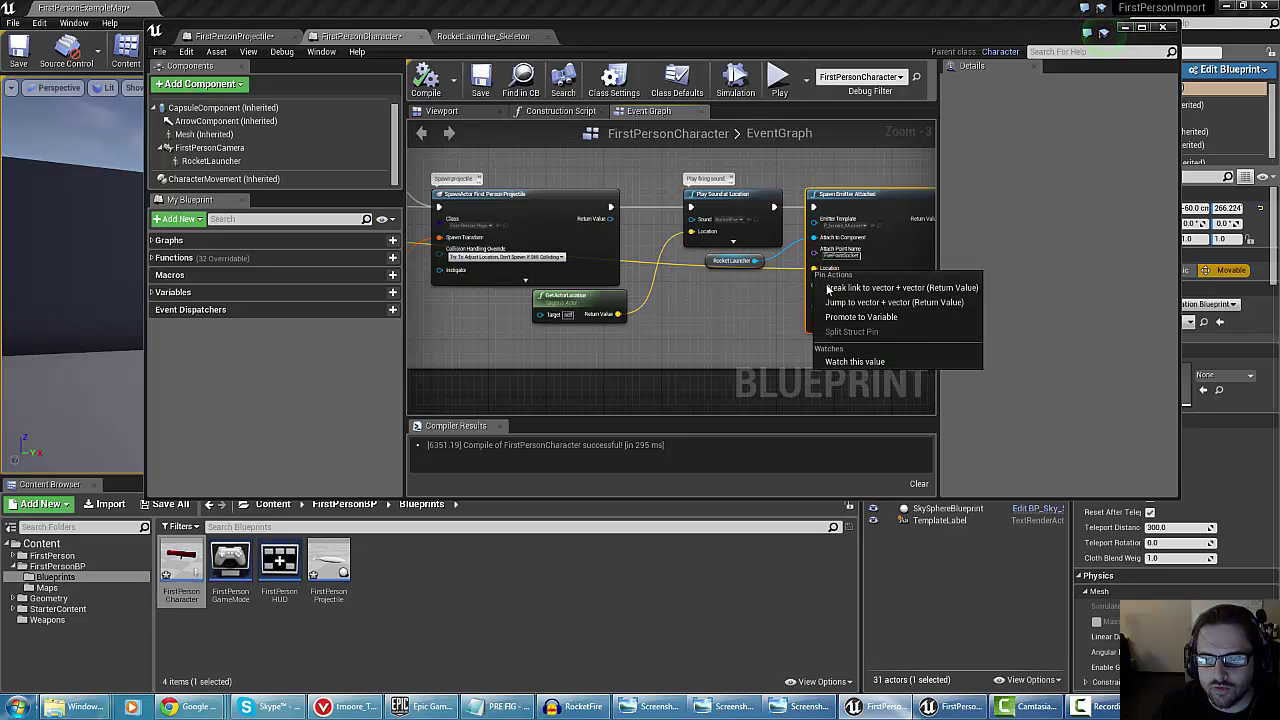
click(845, 289)
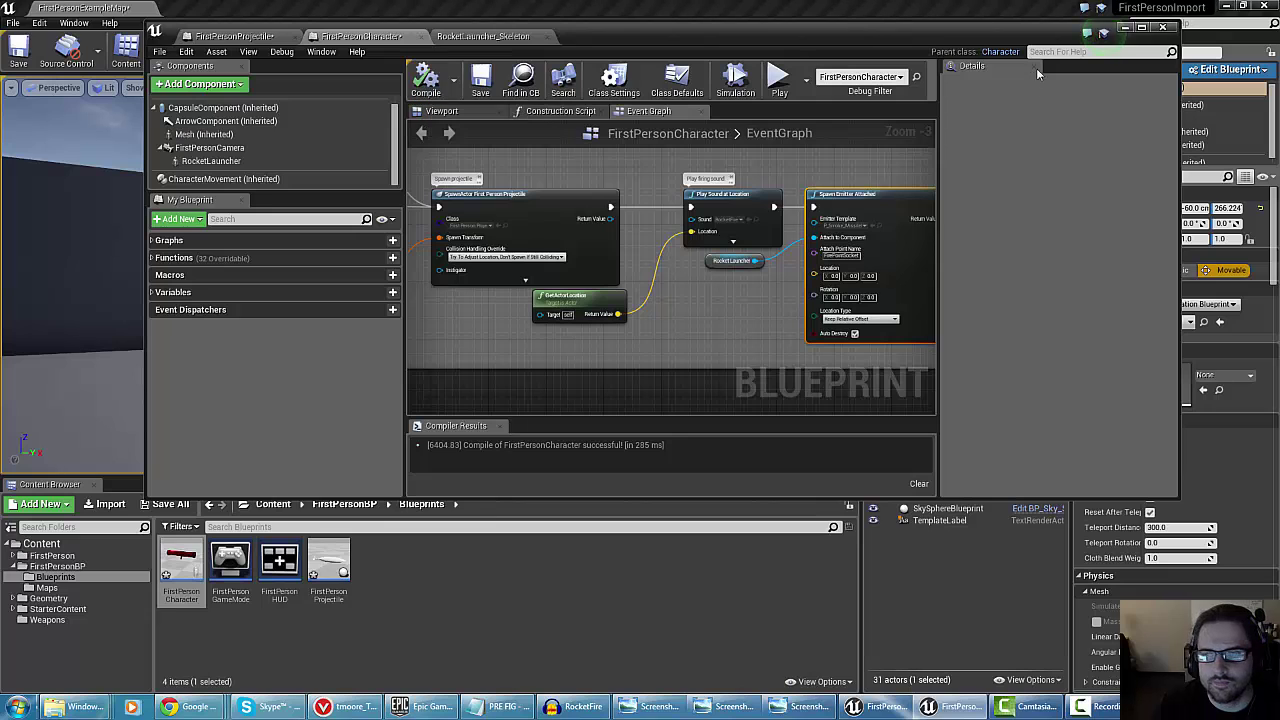
click(1124, 28)
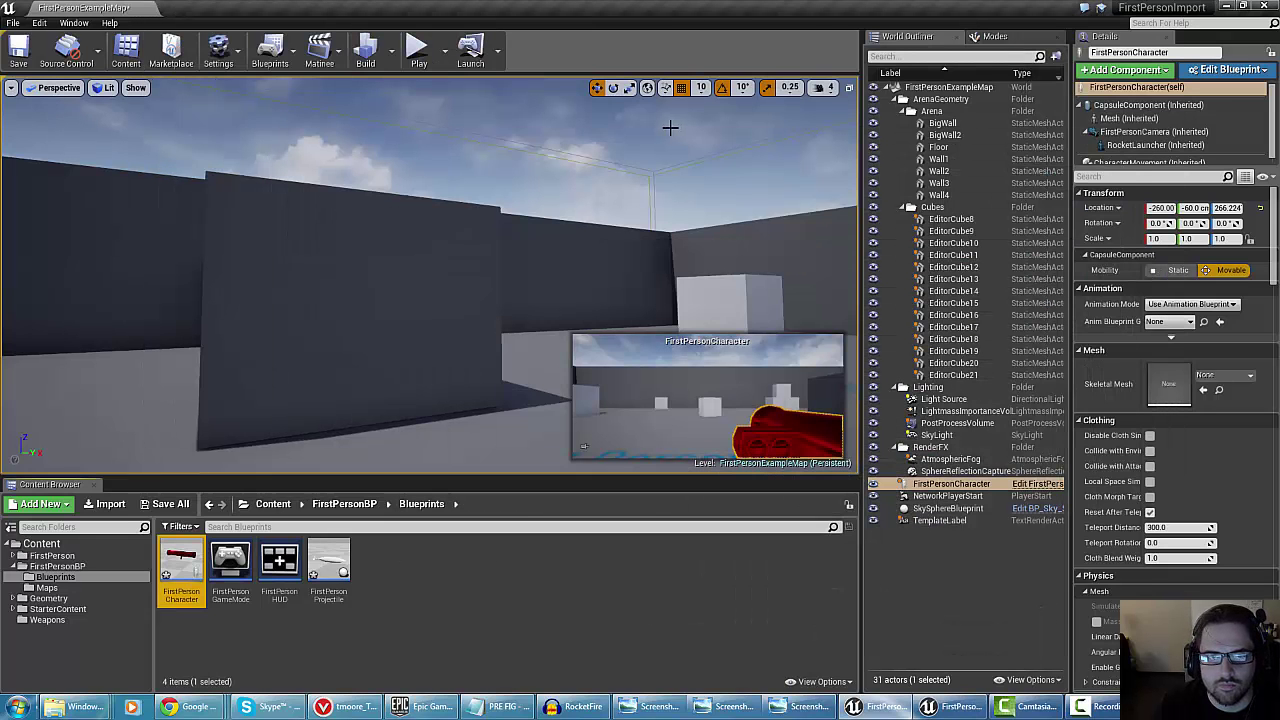
Play the level and fire rockets in several directions to check the launch smoke at the launcher's fire point
click(436, 68)
click(433, 279)
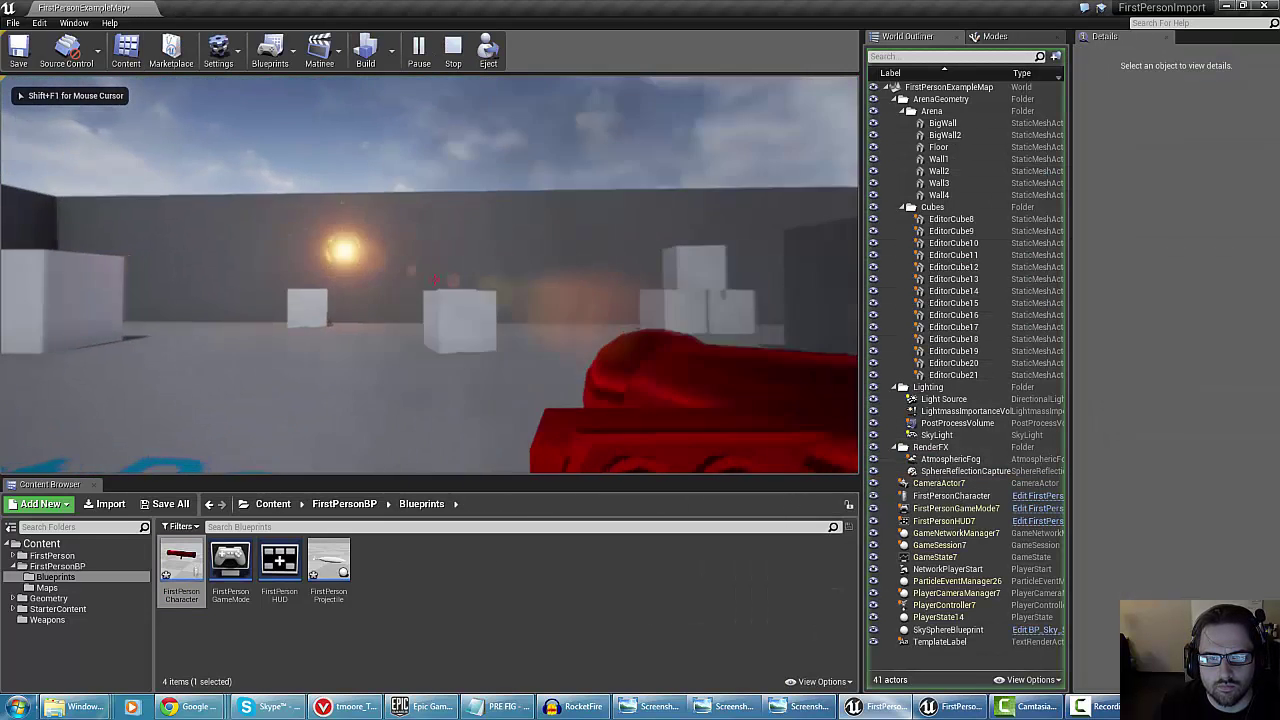
click(434, 280)
click(434, 280)
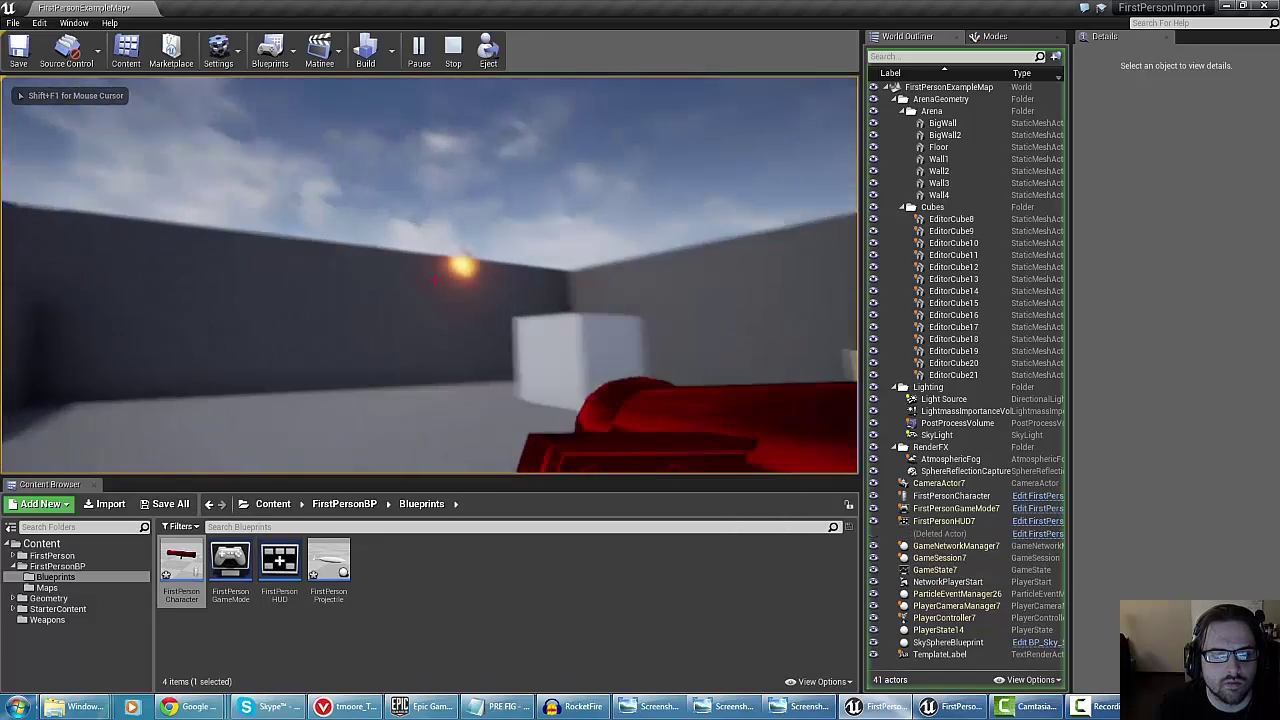
click(434, 280)
click(434, 280)
click(434, 280)
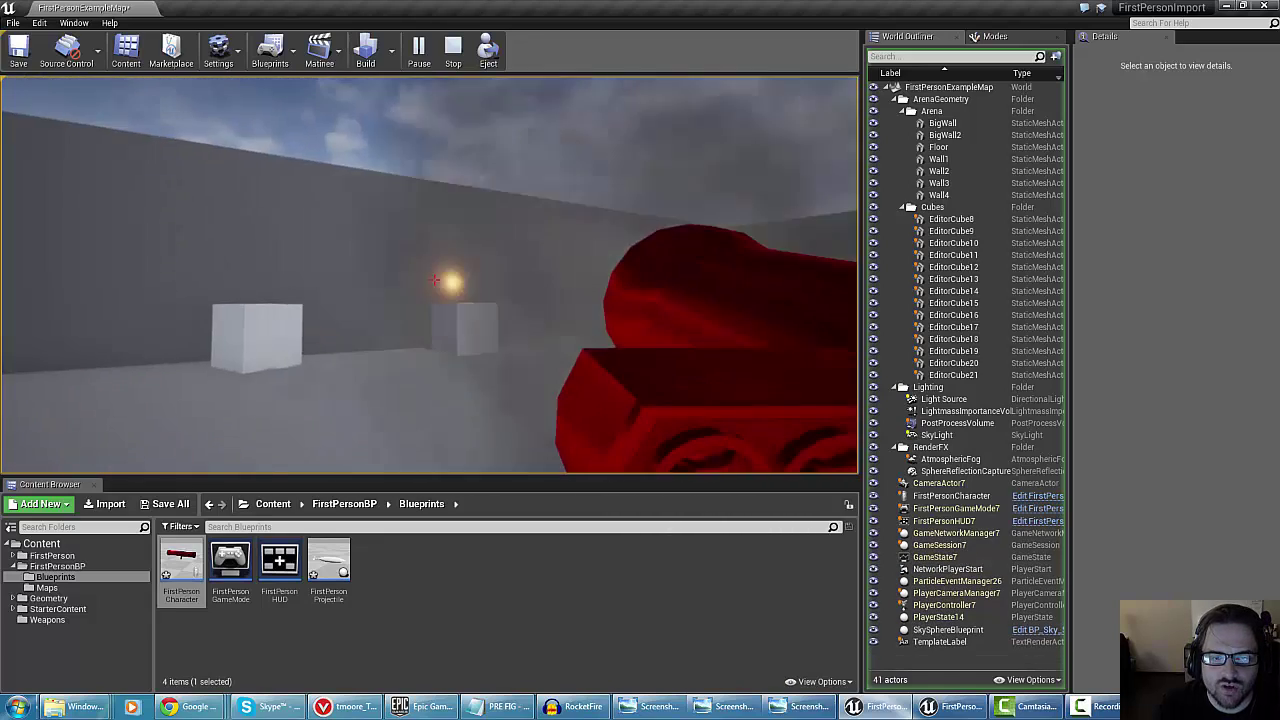
click(433, 279)
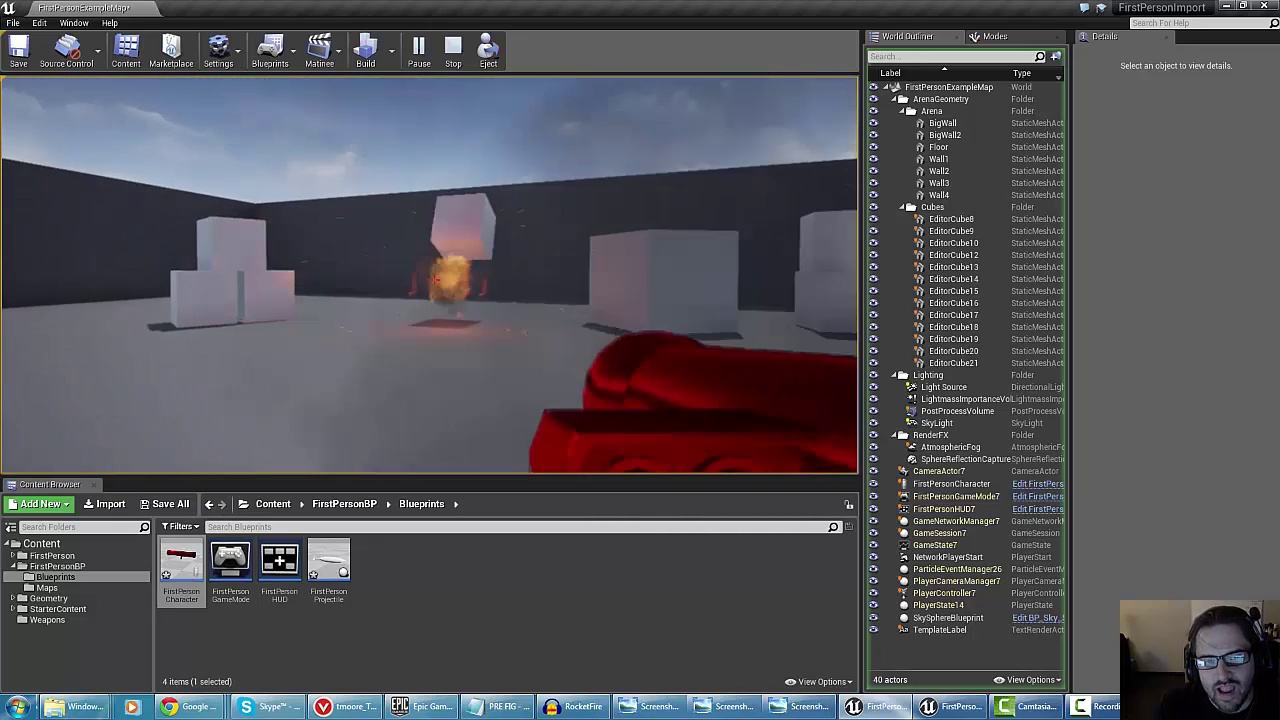
click(434, 279)
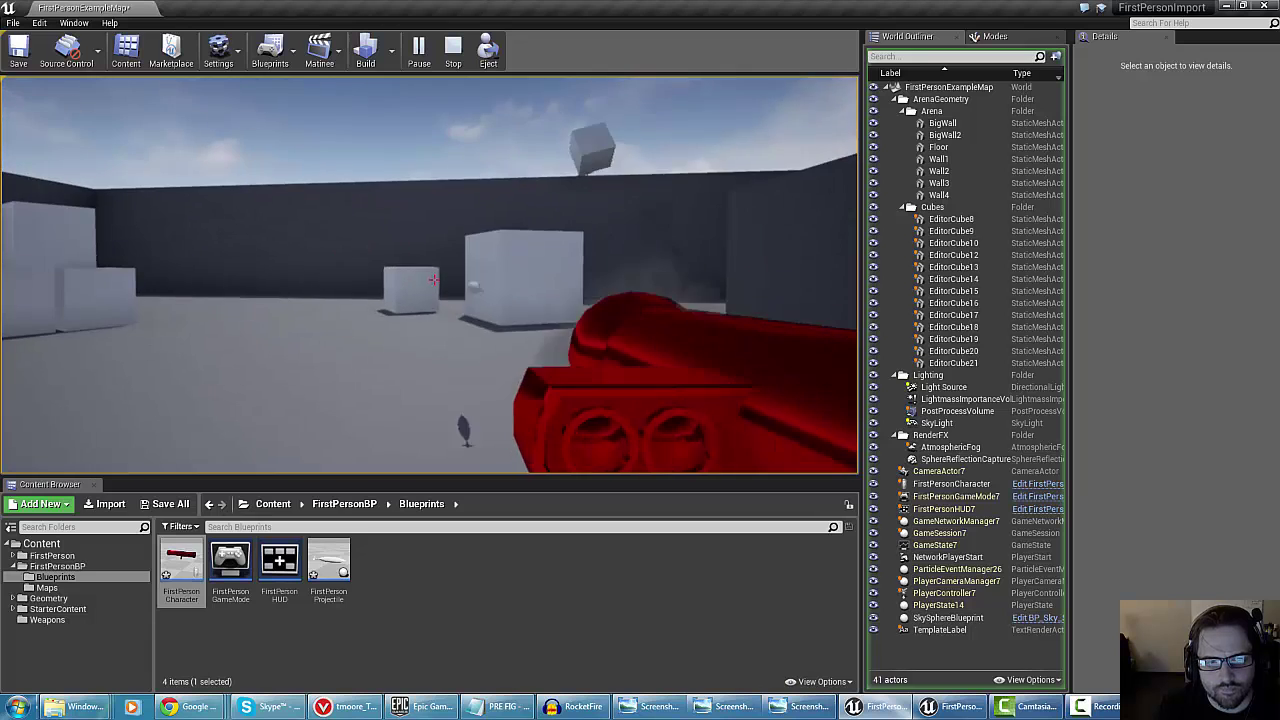
click(434, 279)
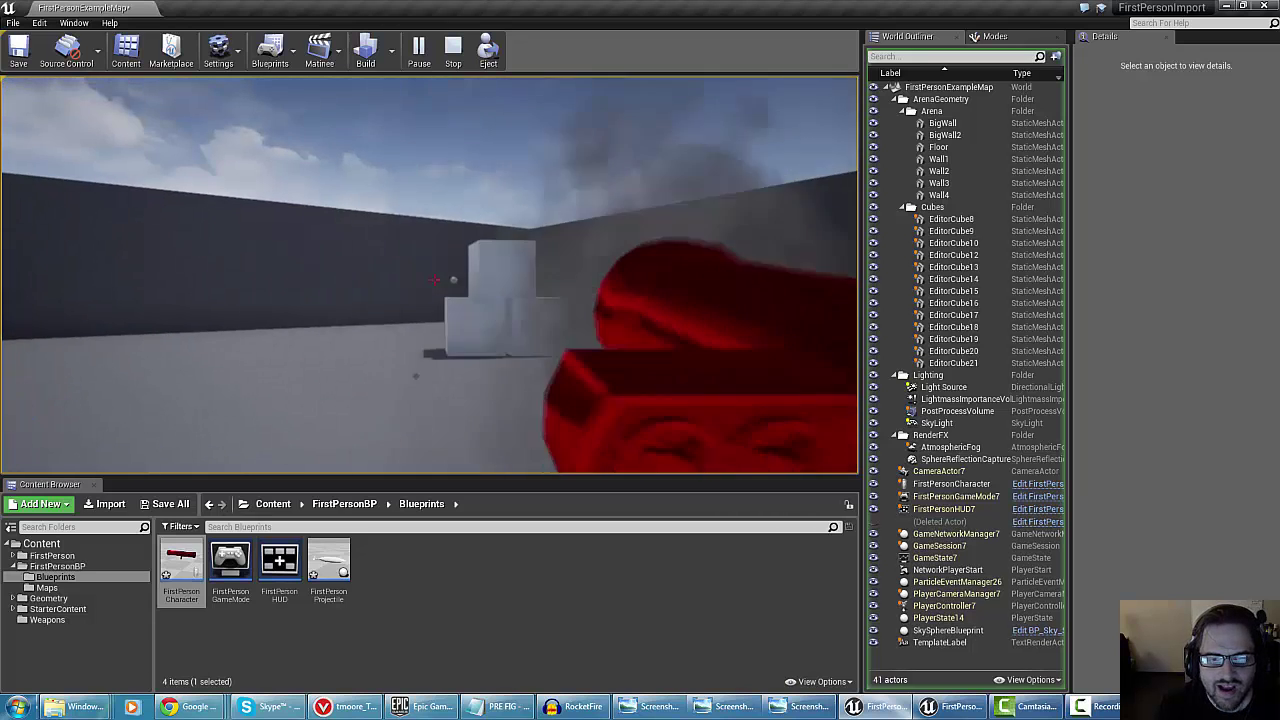
click(434, 279)
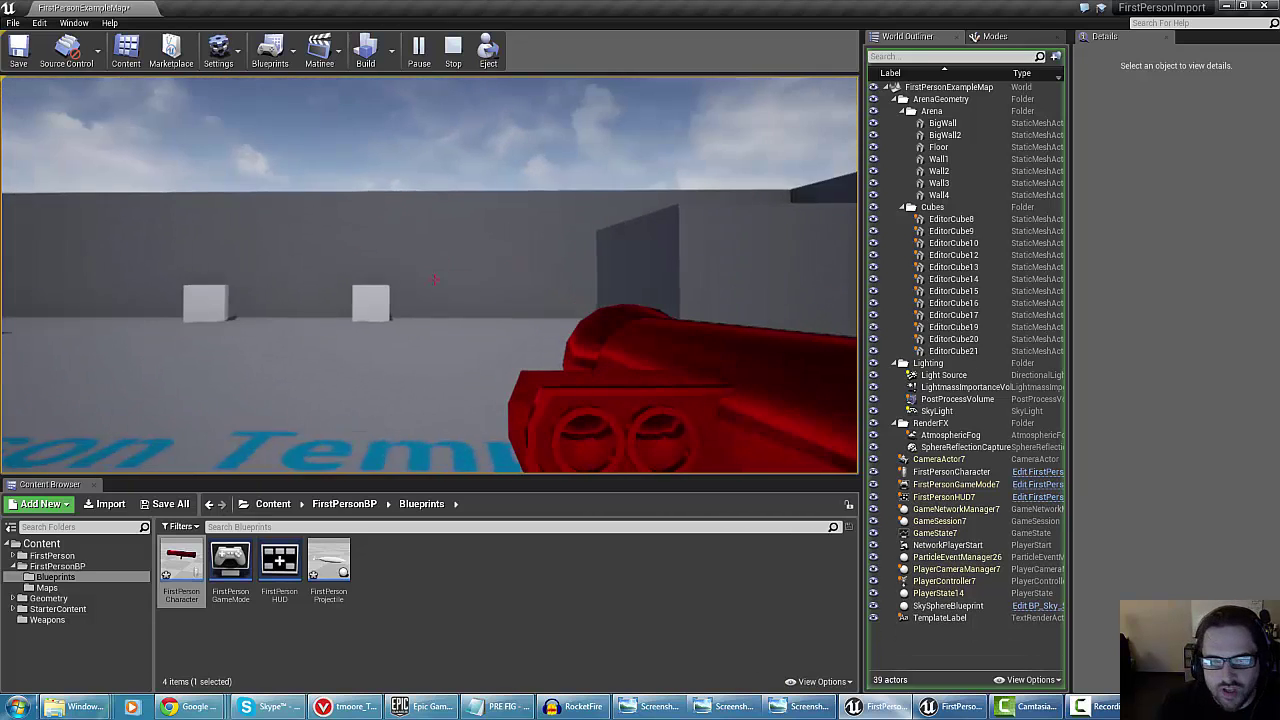
Walk around the arena in the running play test and fire rockets at the scattered and stacked white cubes to check their impact
key(w)
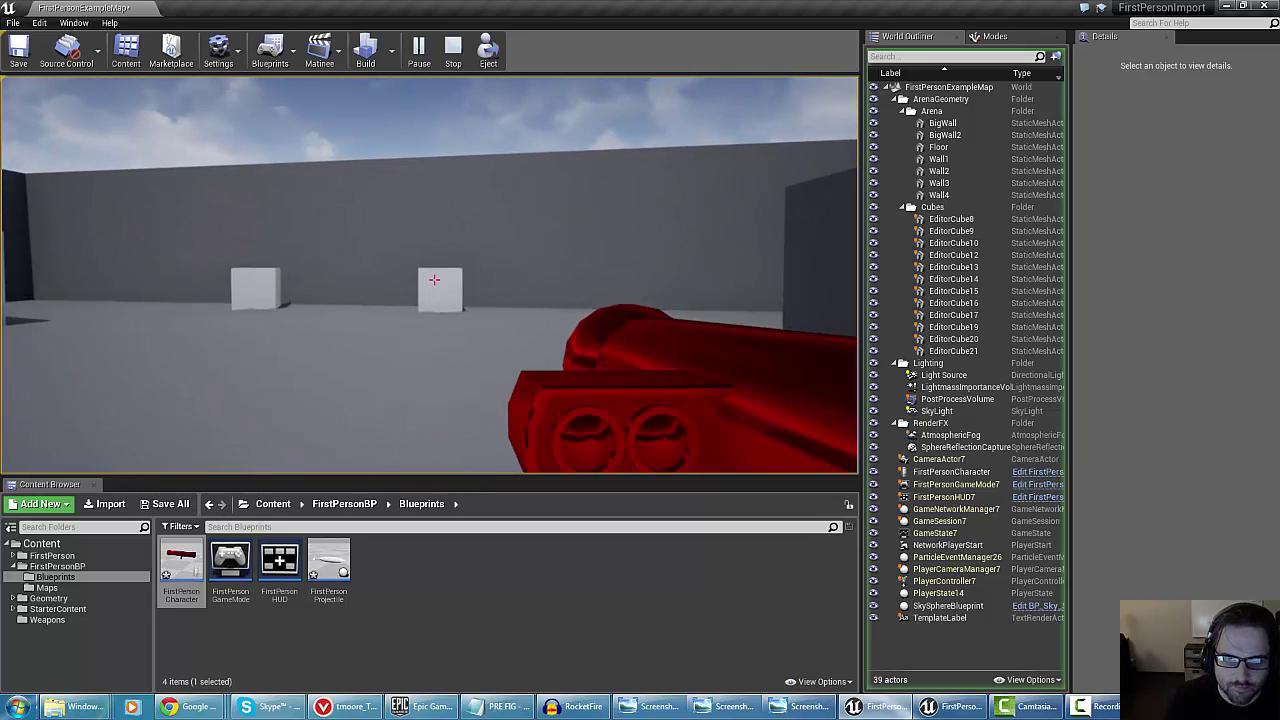
click(434, 279)
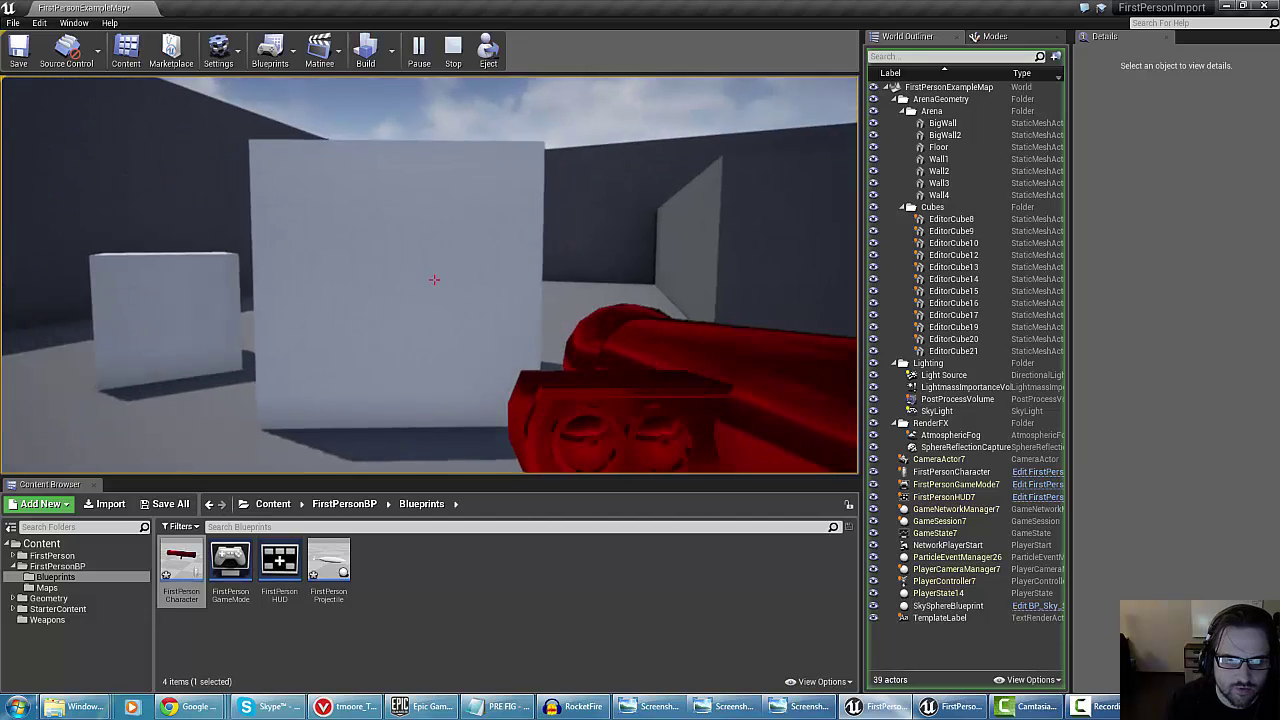
key(s)
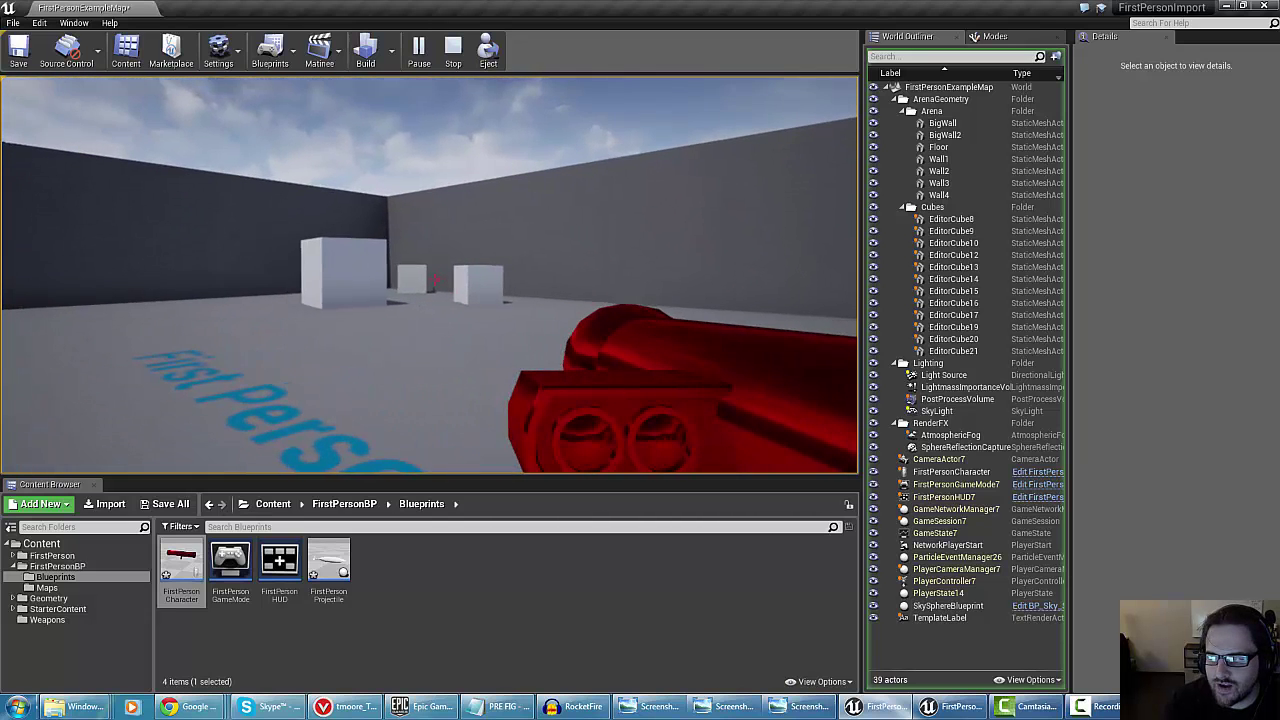
key(w)
key(d)
click(434, 279)
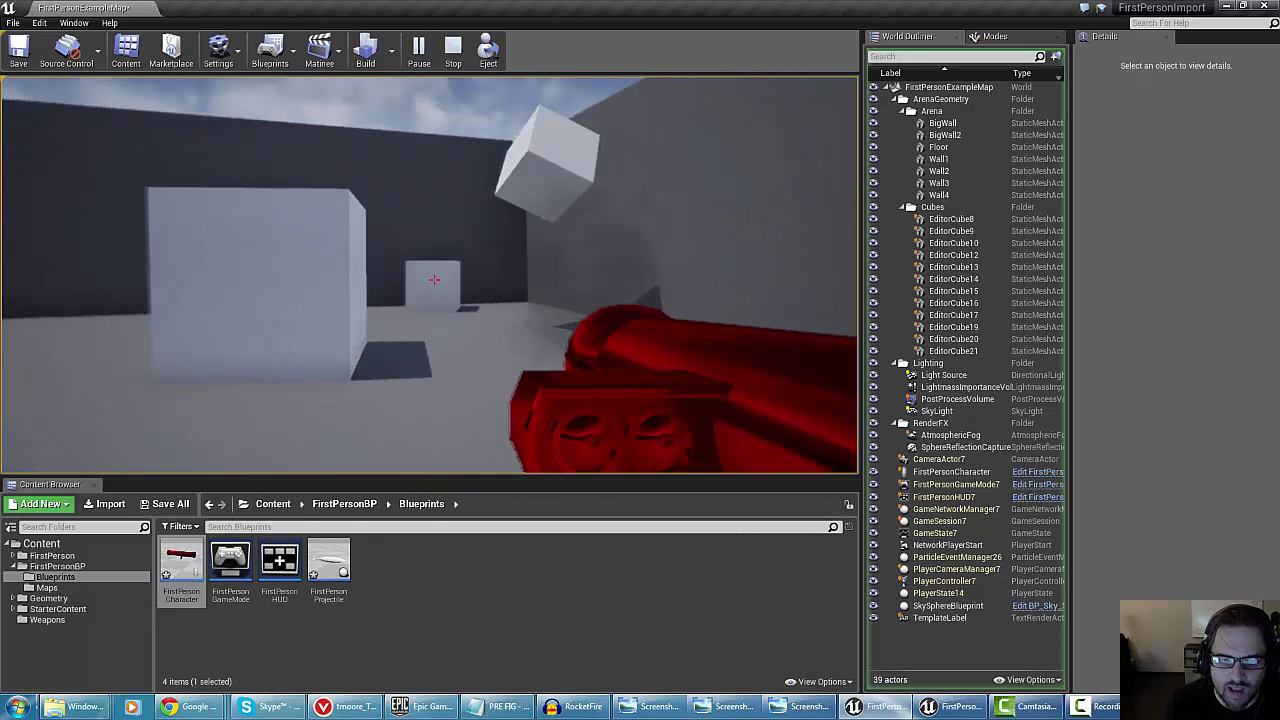
key(s)
click(435, 280)
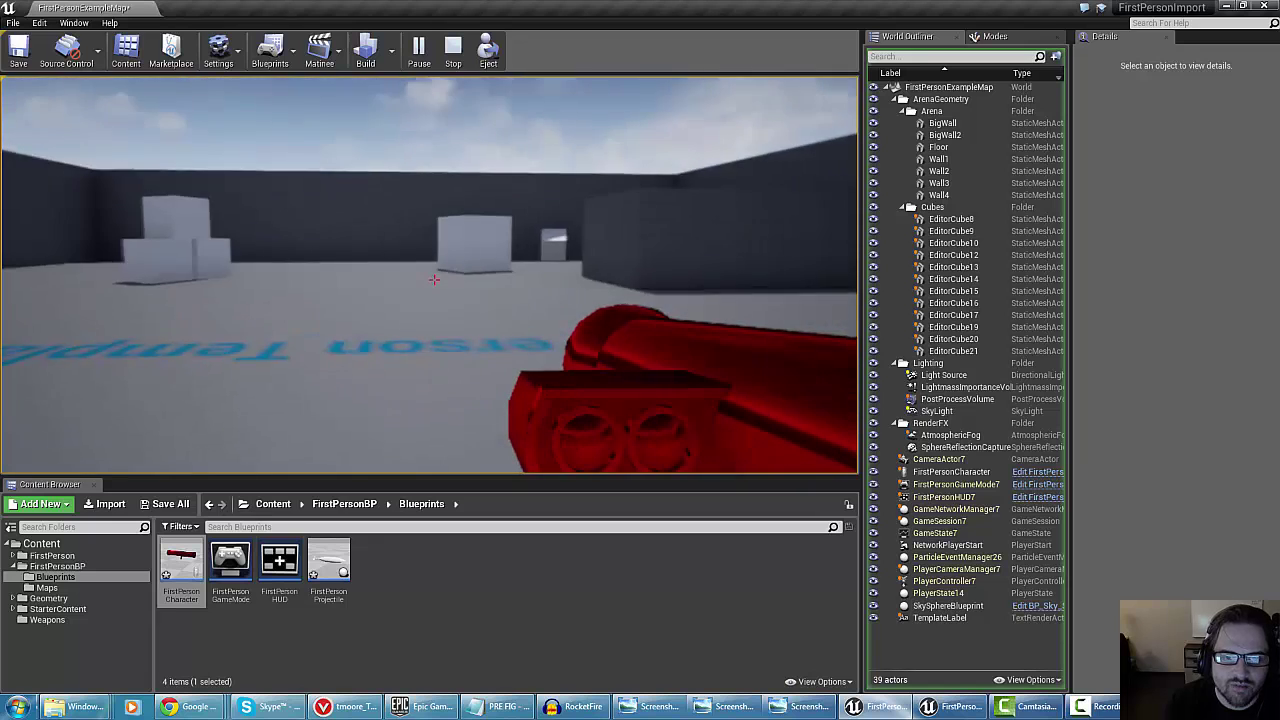
key(w)
key(s)
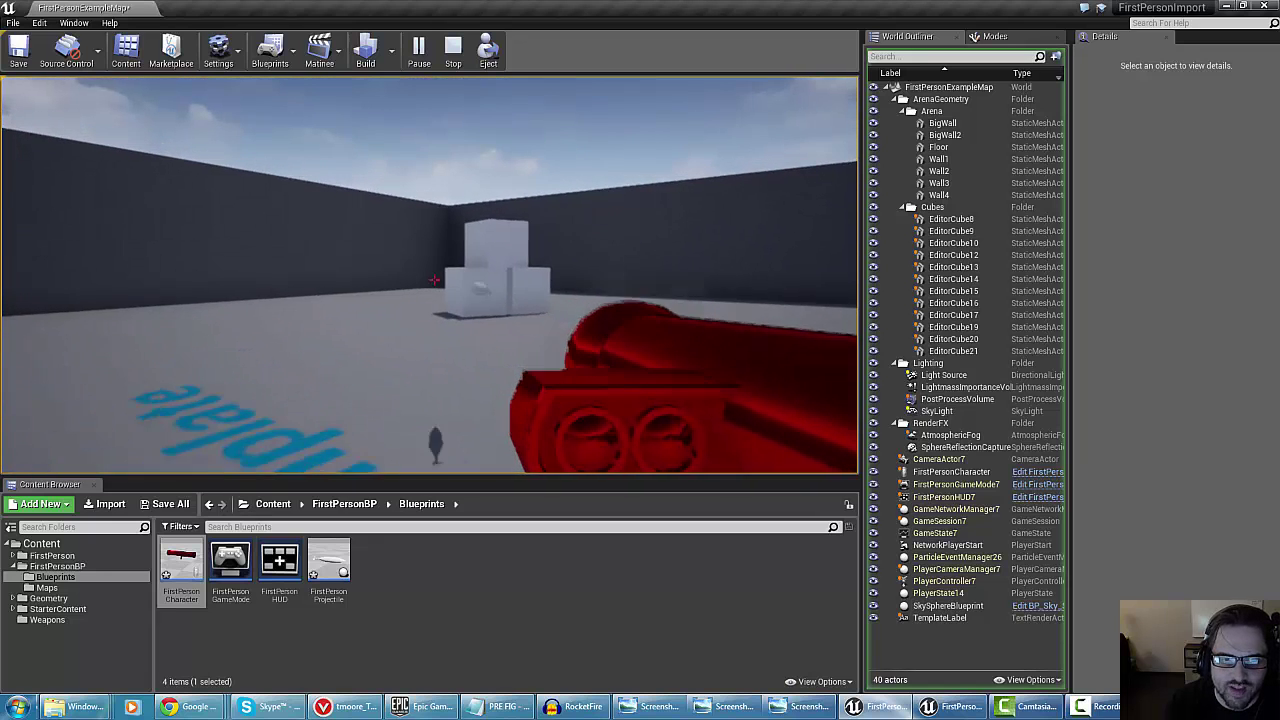
click(436, 272)
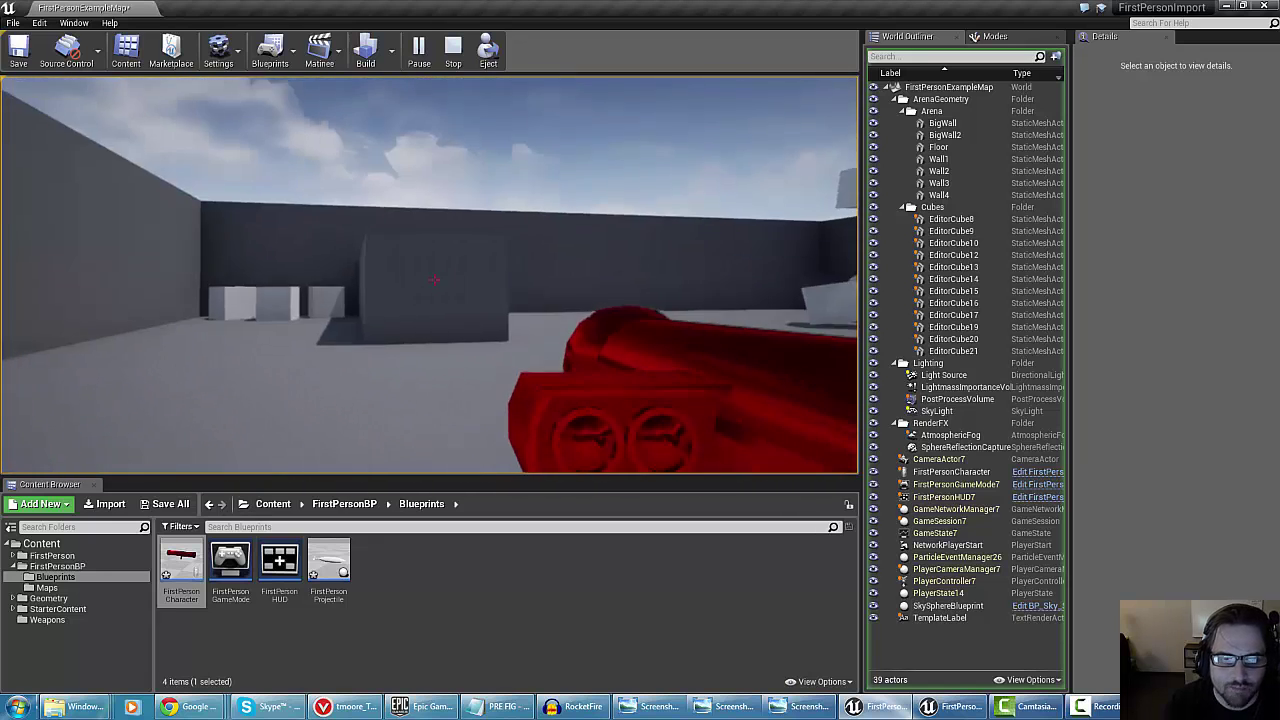
Fire single and repeated rockets at the distant cubes near the arena walls and corners, moving back and forth to check flight and explosions
click(434, 279)
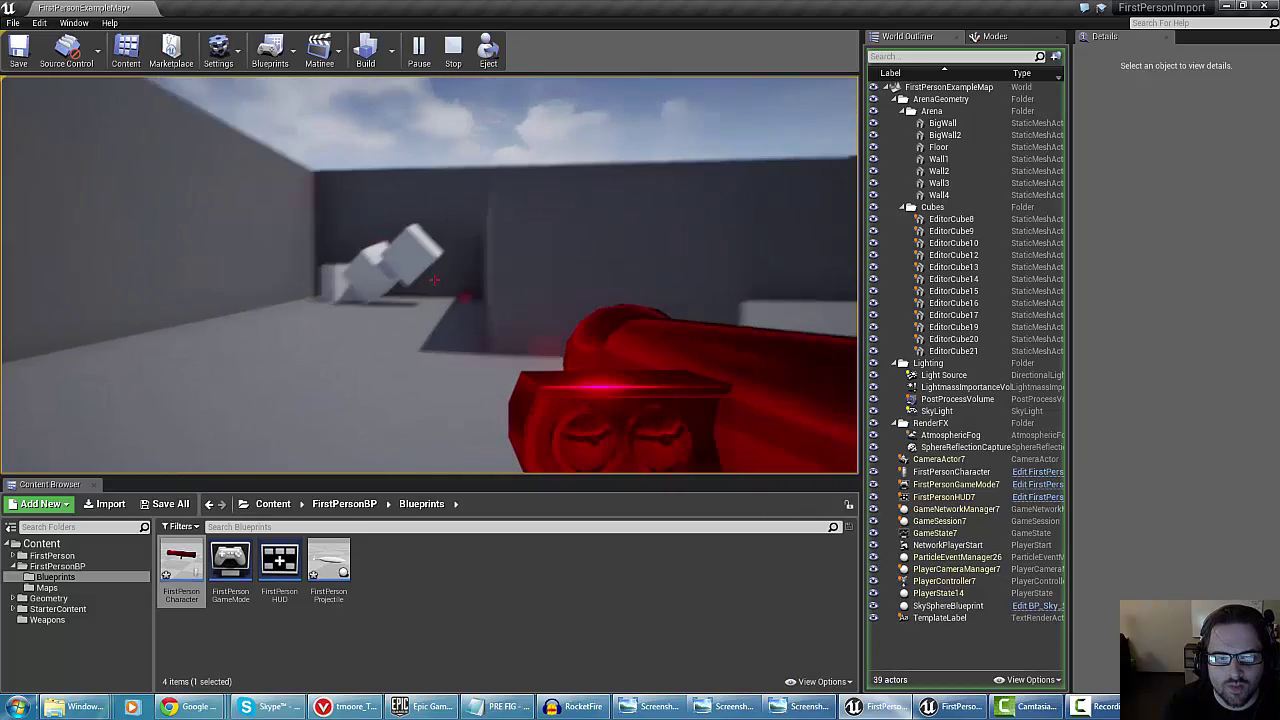
key(w)
click(434, 279)
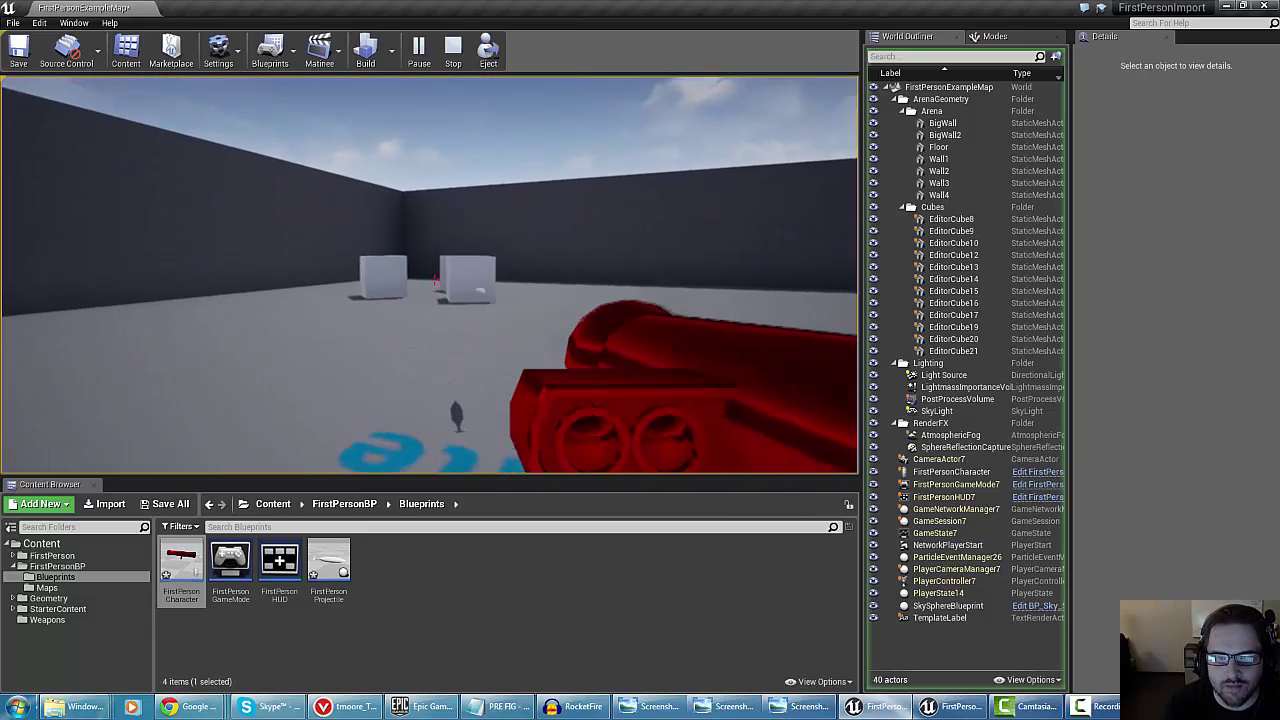
key(s)
click(434, 279)
key(w)
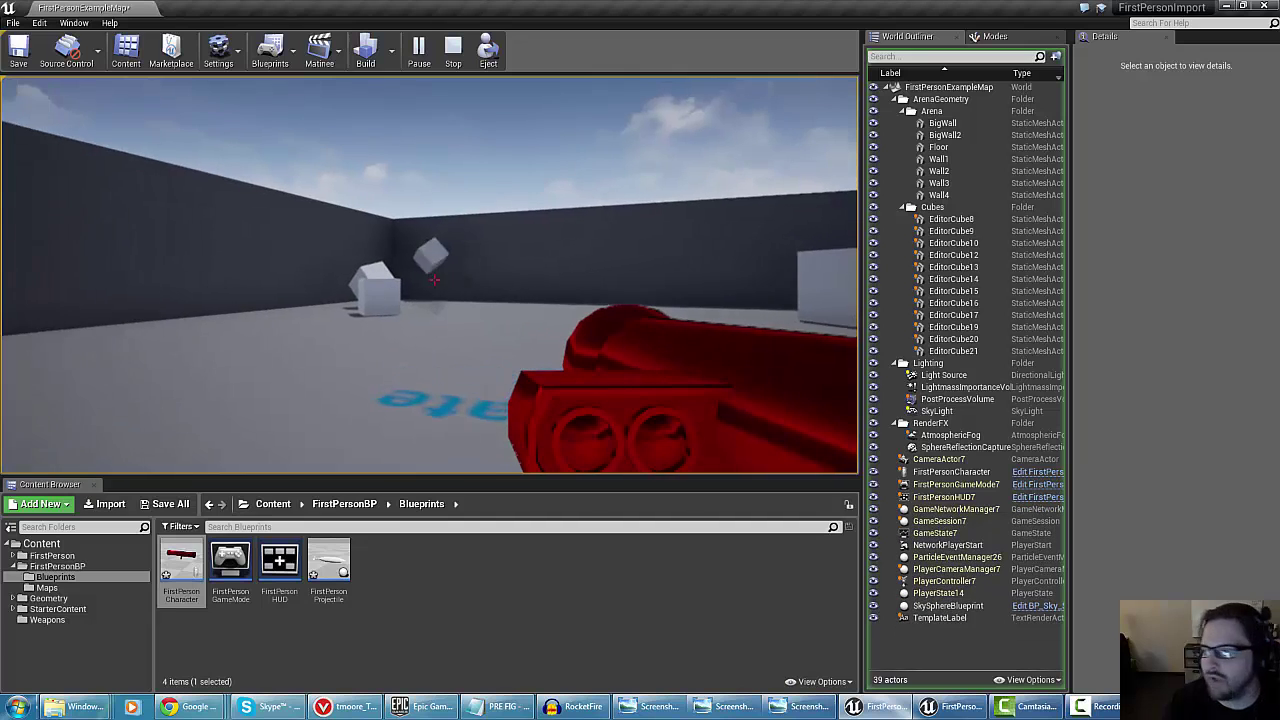
click(434, 279)
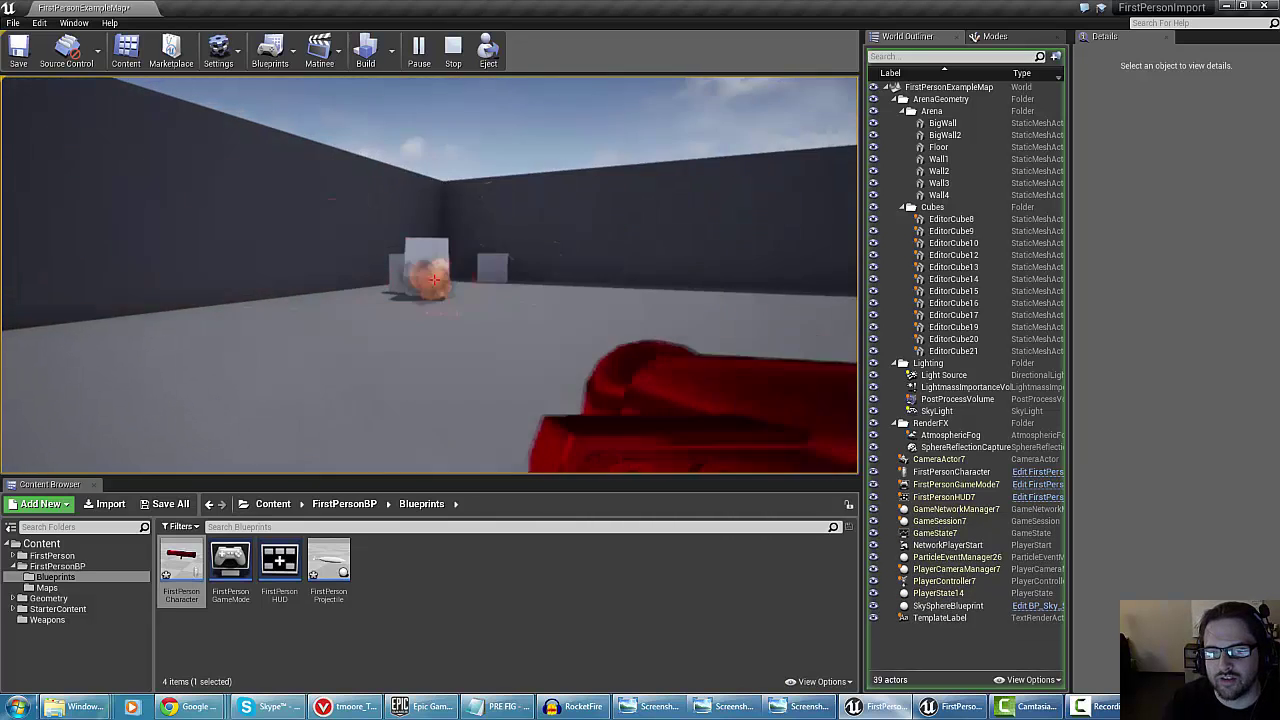
key(s)
click(434, 279)
click(434, 279)
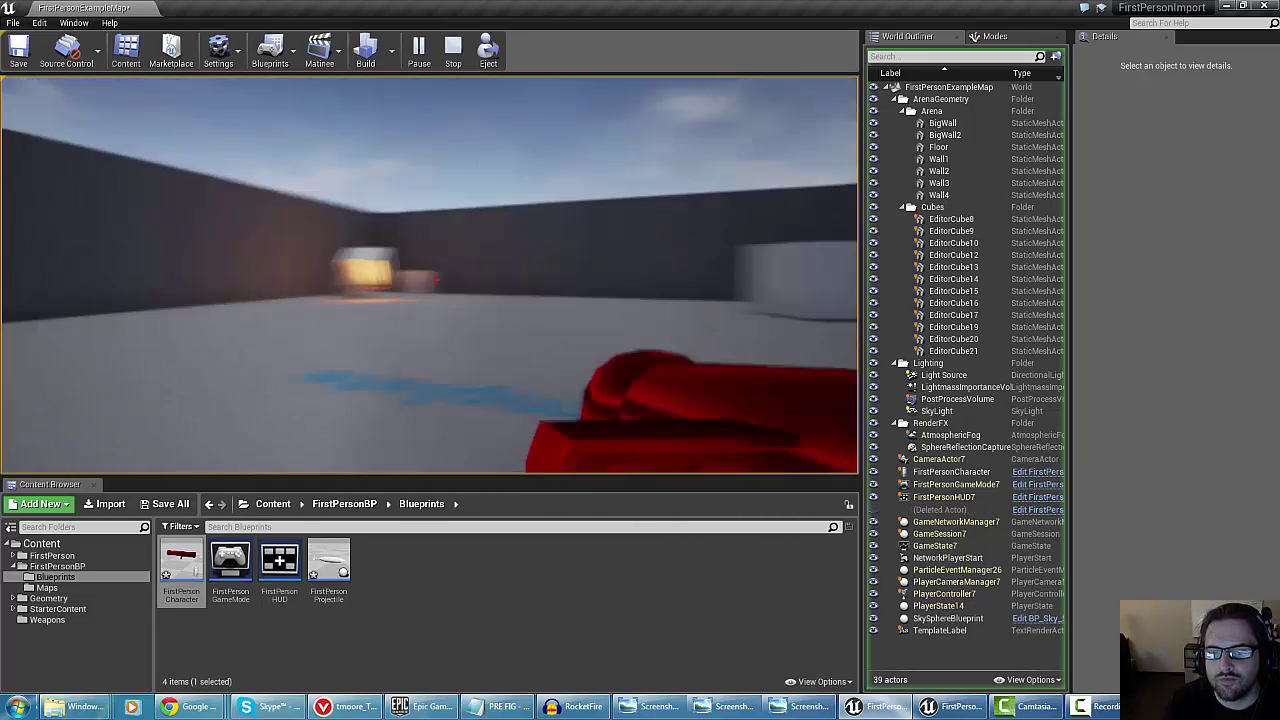
key(w)
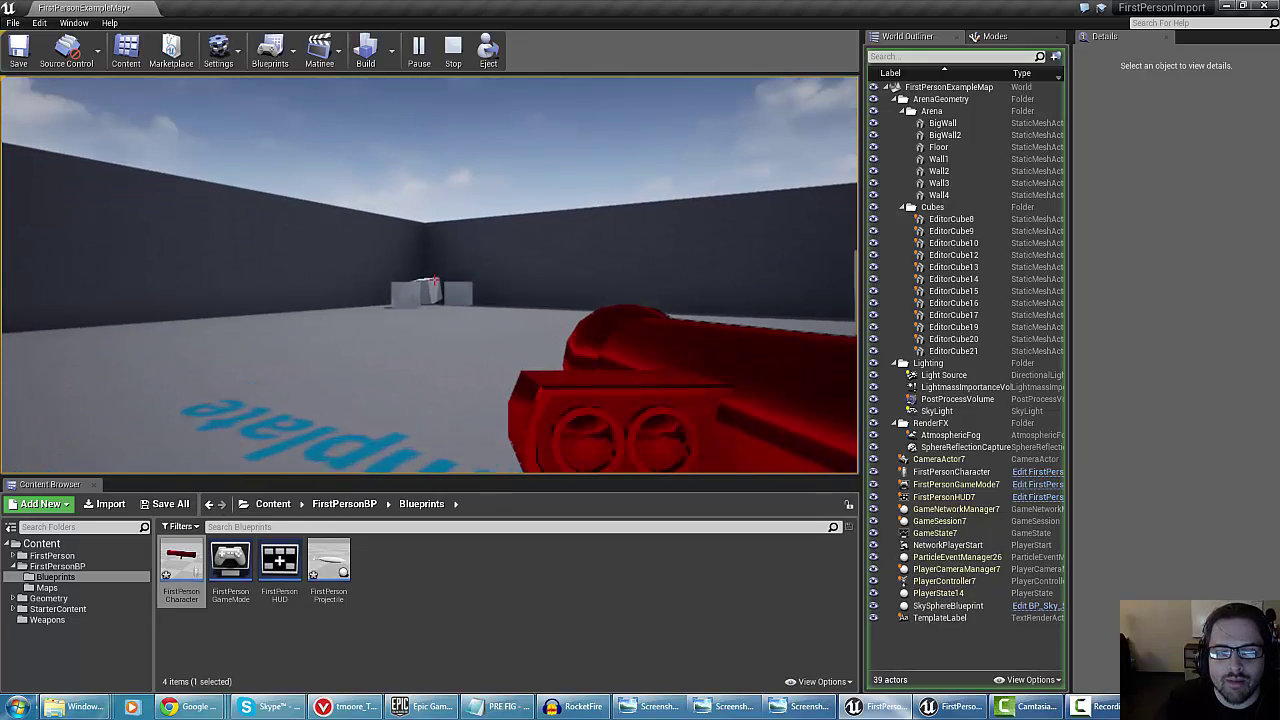
click(434, 279)
click(434, 279)
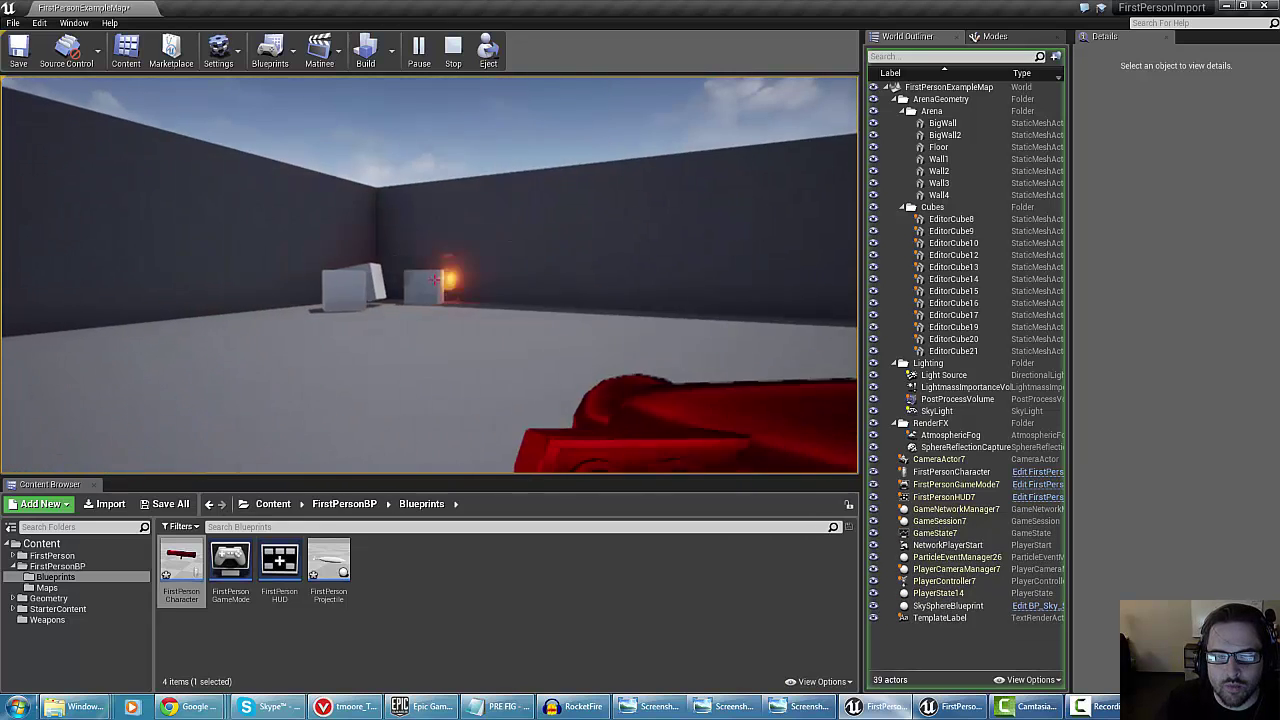
click(434, 279)
click(434, 279)
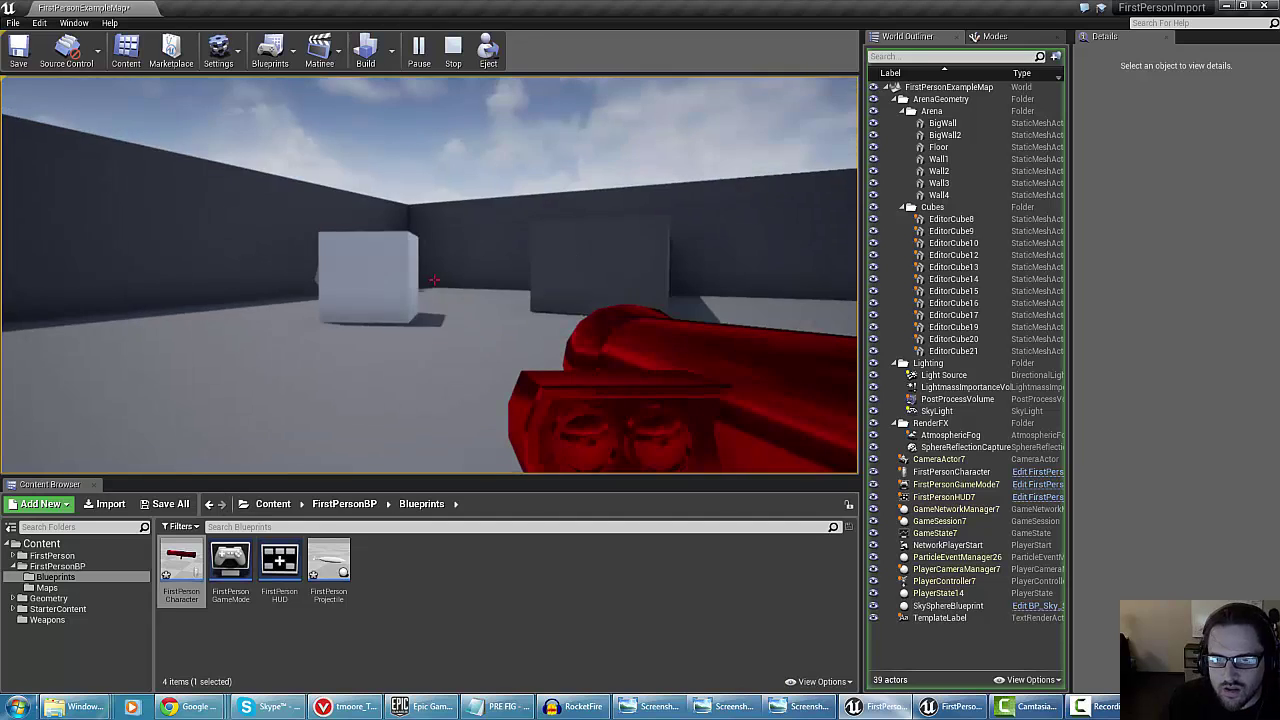
Fire the last test rockets at a cube and the large grey wall block, and stop the play session
click(434, 279)
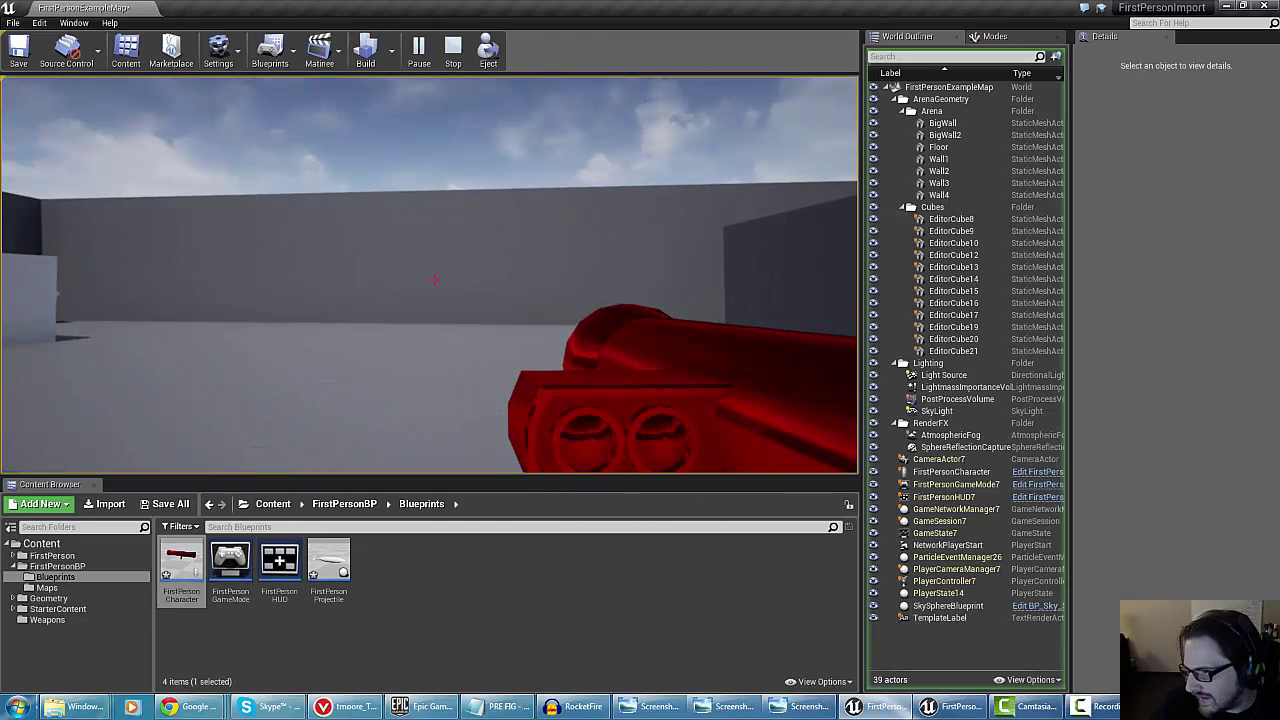
click(434, 279)
click(434, 279)
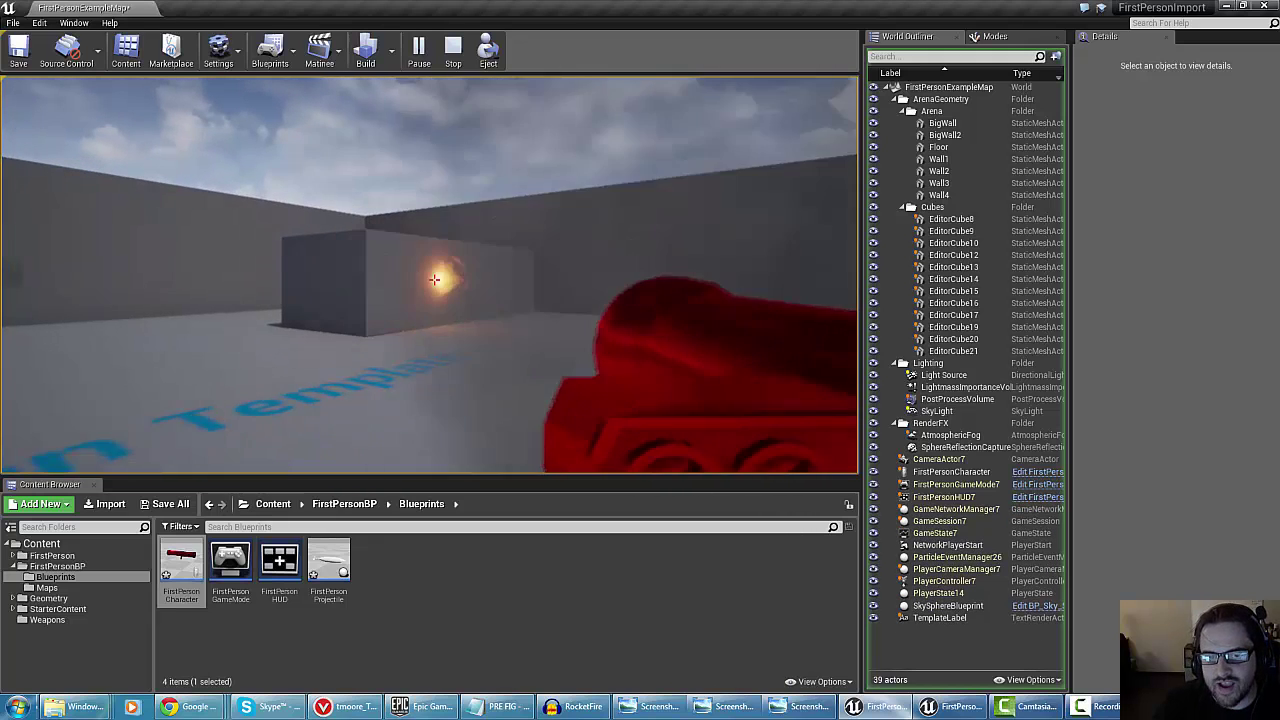
key(super)
click(453, 52)
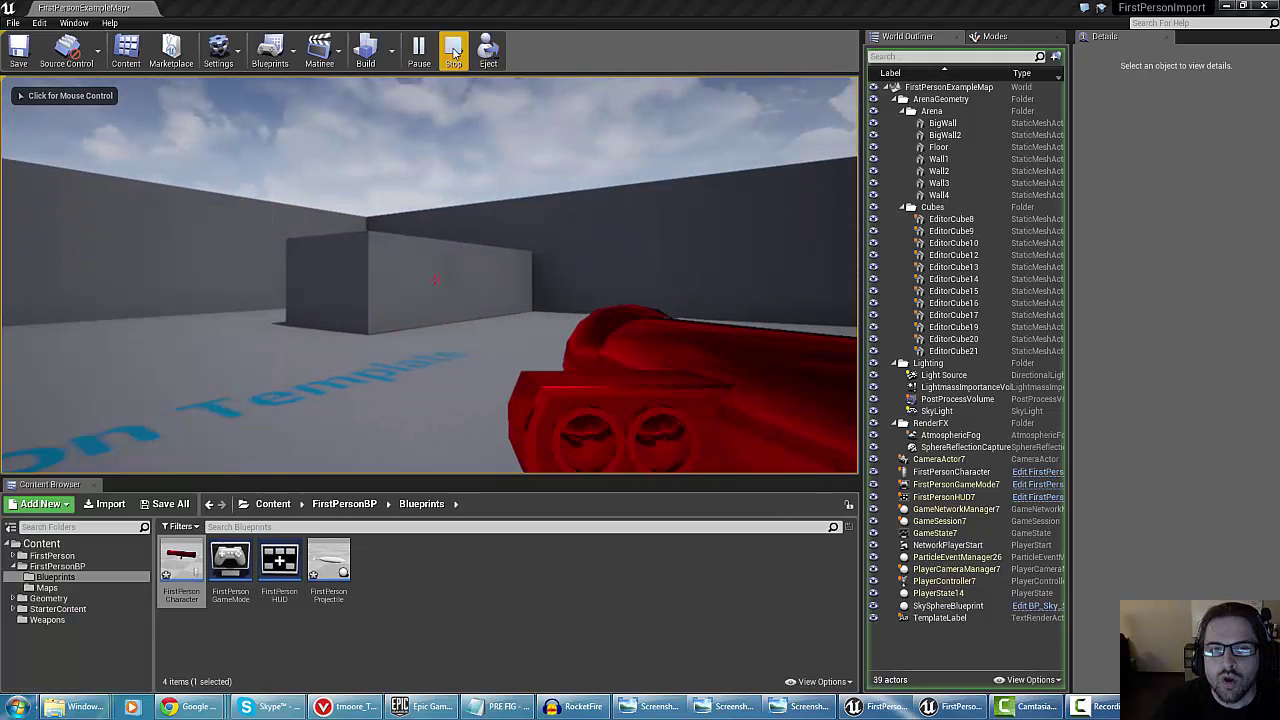